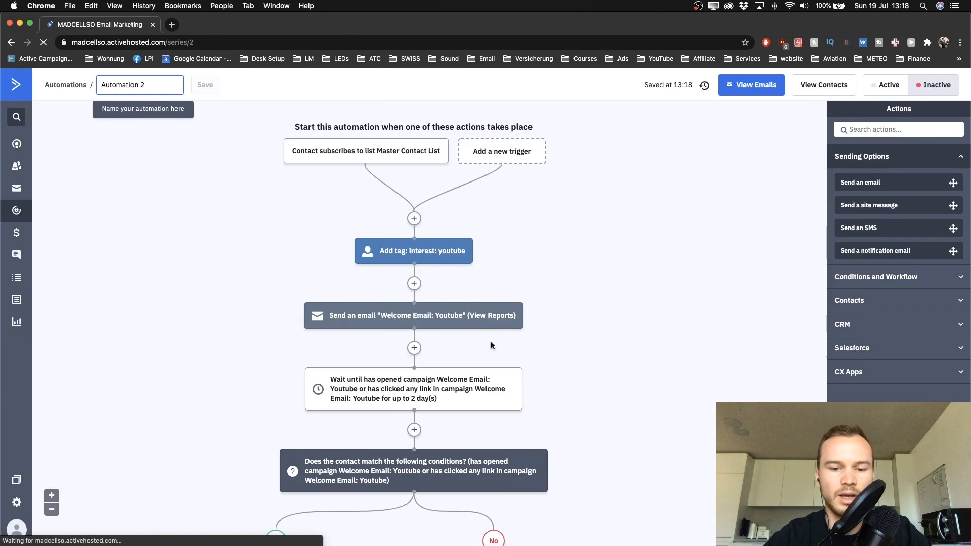
Step: Highlight the no-credit-card 14-day trial note, then follow the bit.ly ActiveCampaign Free Trial link
scroll(491, 341, down, 5)
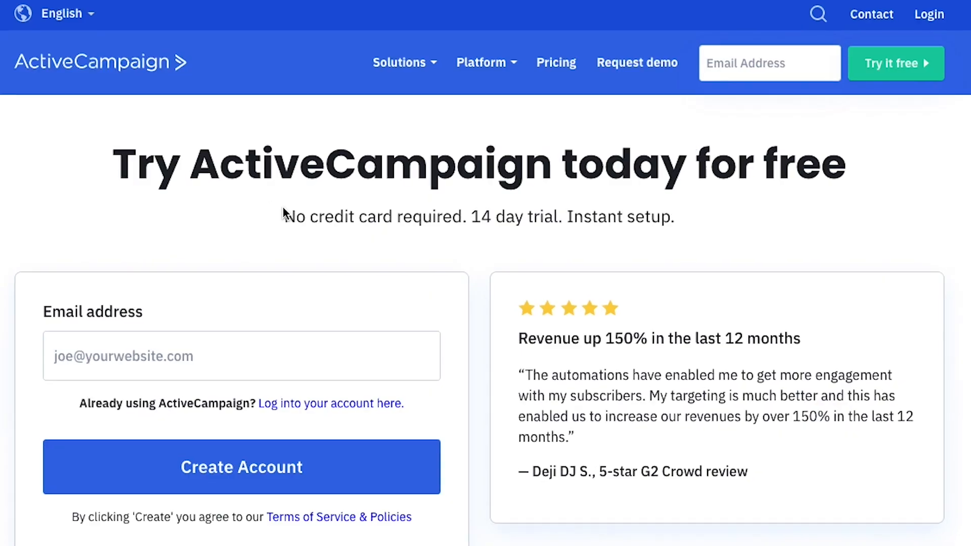
drag(279, 212, 717, 218)
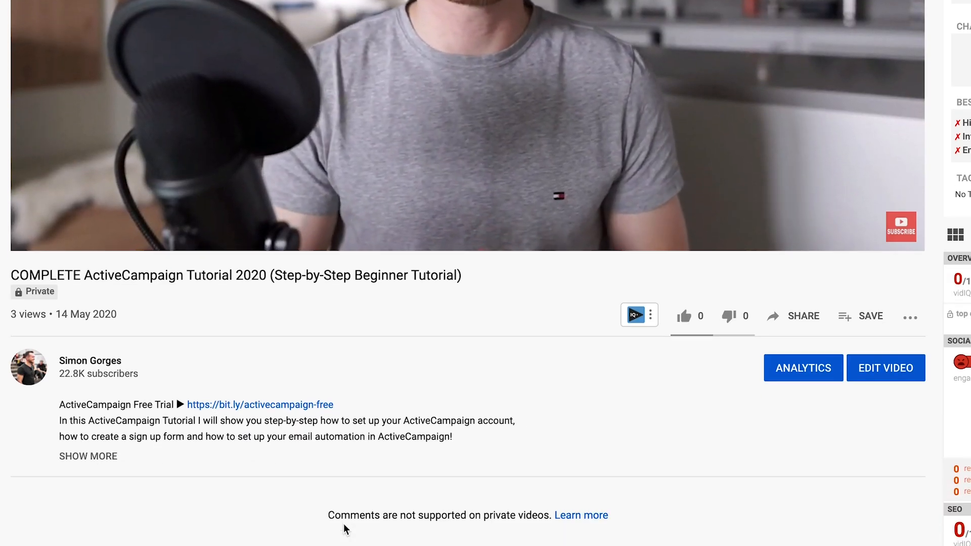
scroll(344, 524, down, 3)
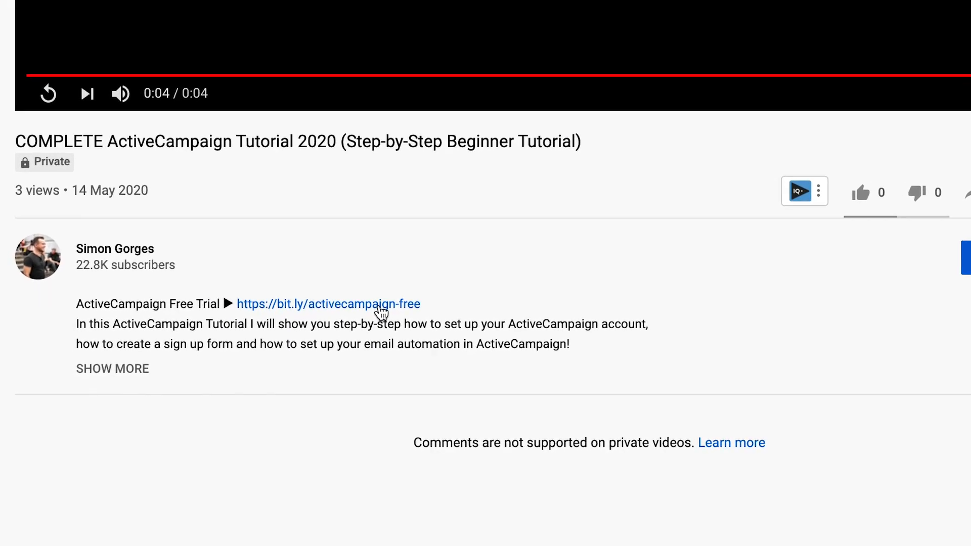
click(381, 308)
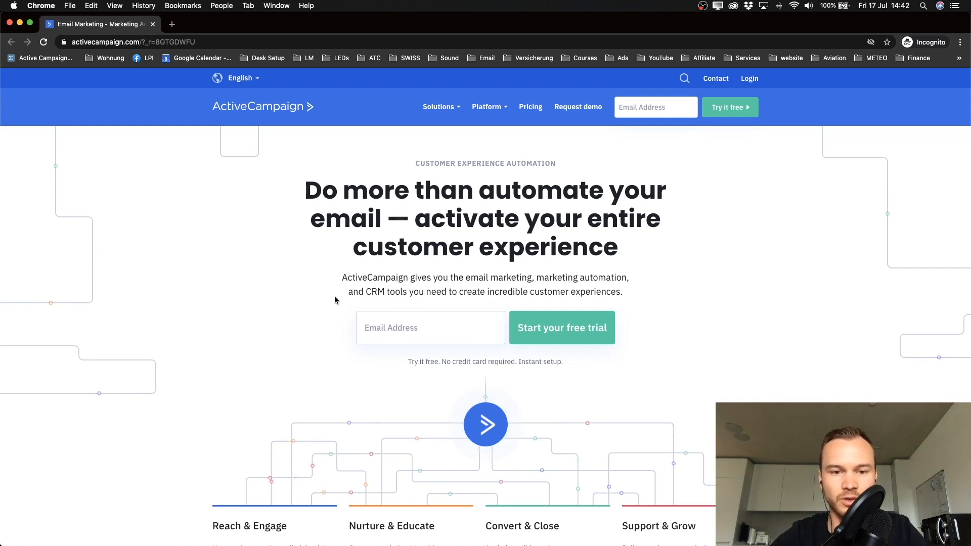
Step: Fill the Email Address field from the autofill suggestion and start the free trial
click(419, 322)
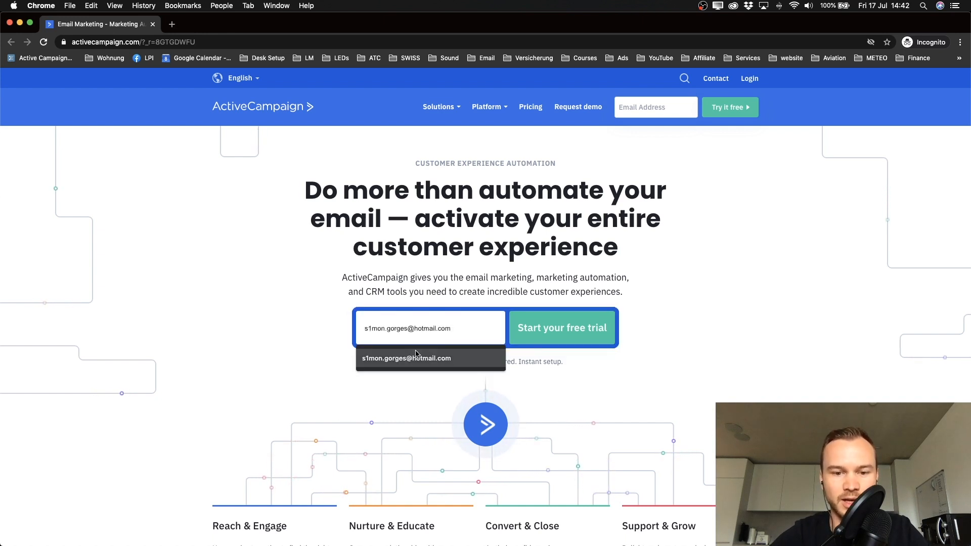
click(414, 358)
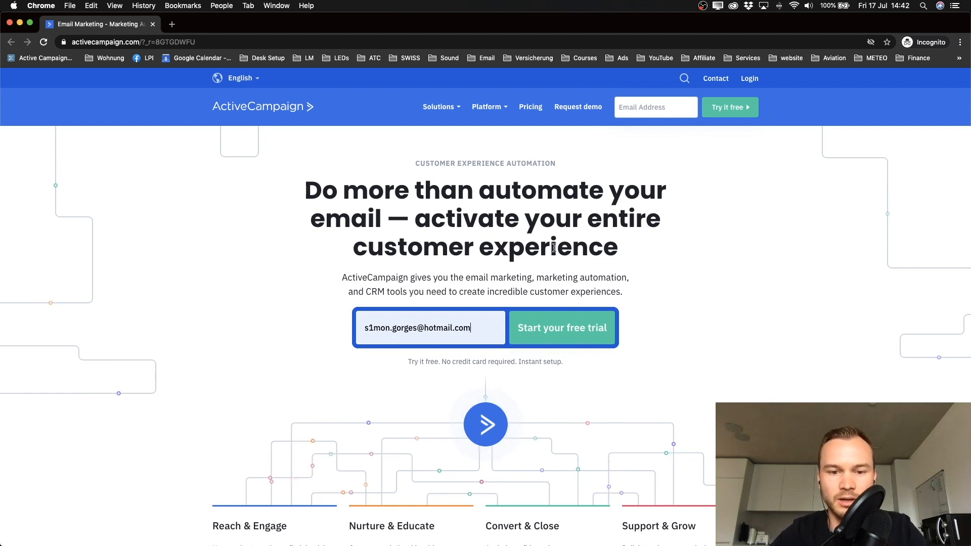
click(567, 336)
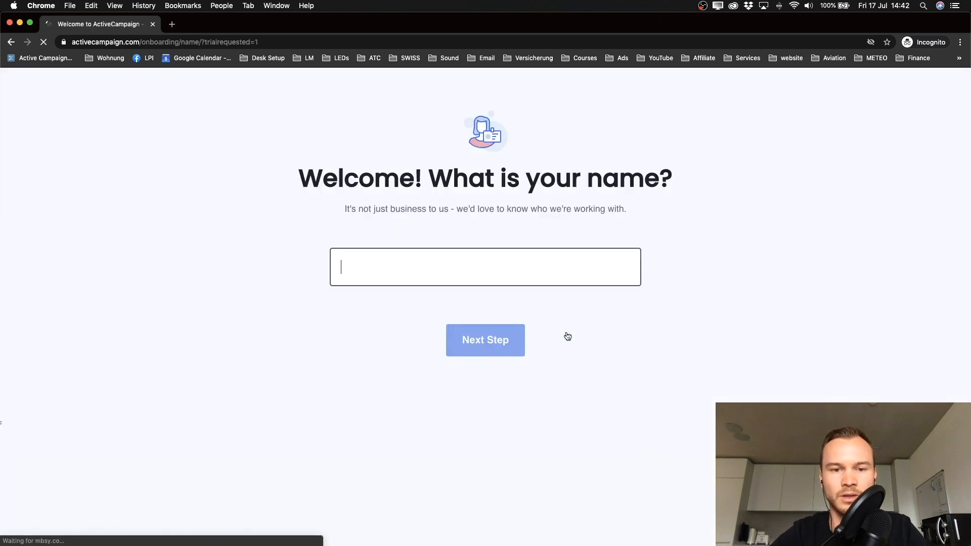
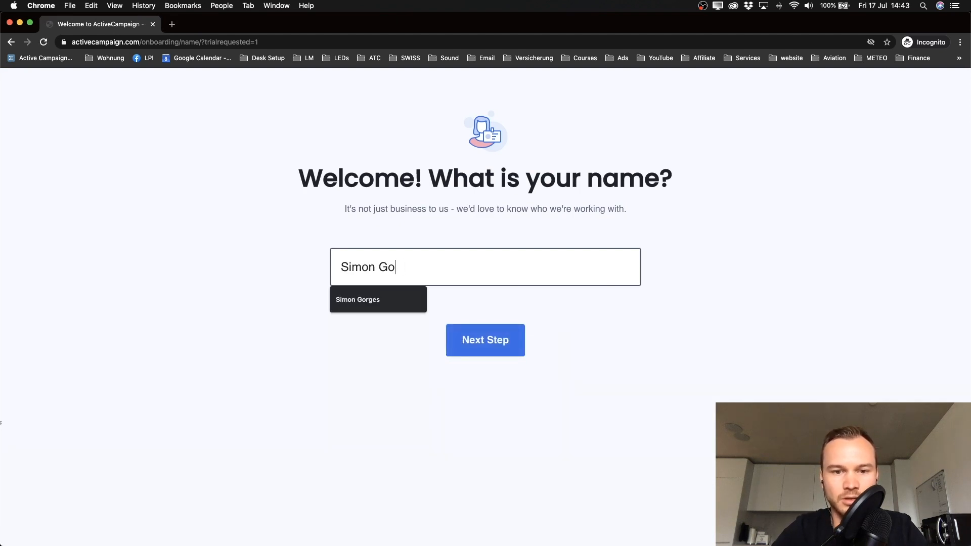
Step: Enter the user's full name, correcting a typo, then submit the name and phone number questions
click(471, 342)
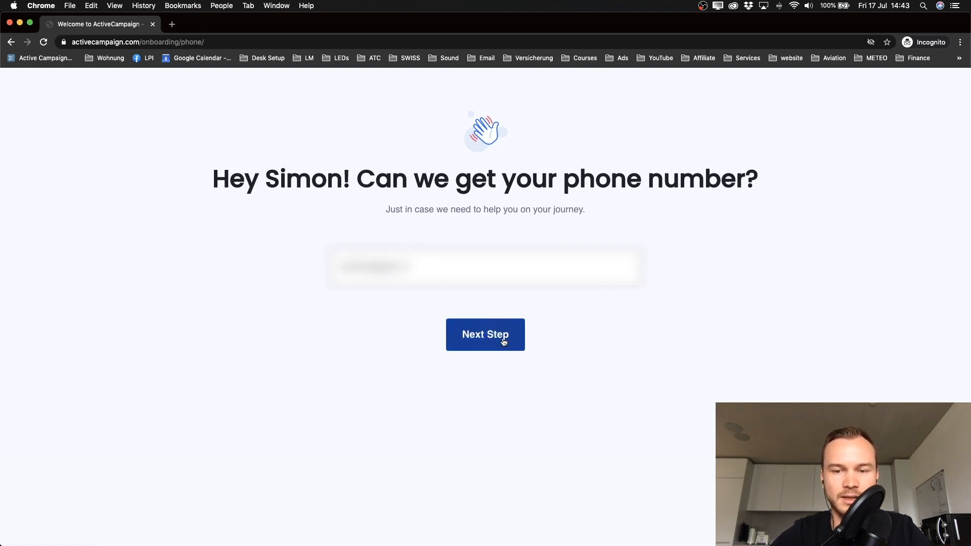
click(505, 342)
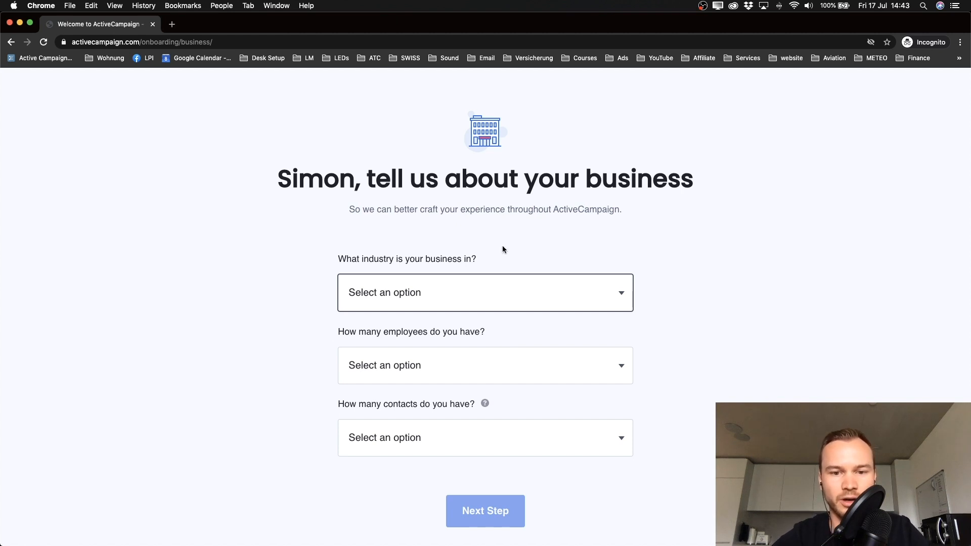
Step: Pick industry Online Training / Education, 1 employee and 2,500 - 5,000 contacts, then submit
click(475, 295)
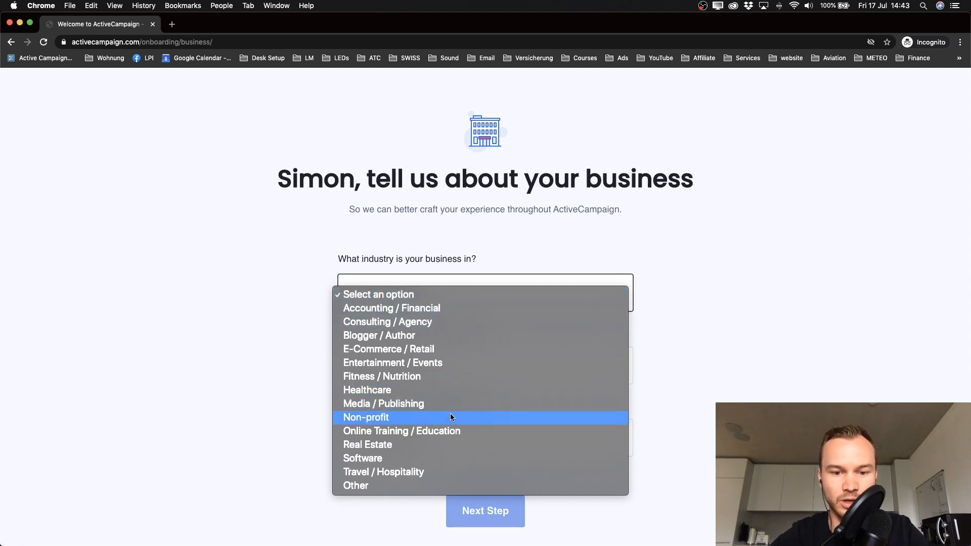
click(450, 431)
scroll(602, 331, down, 1)
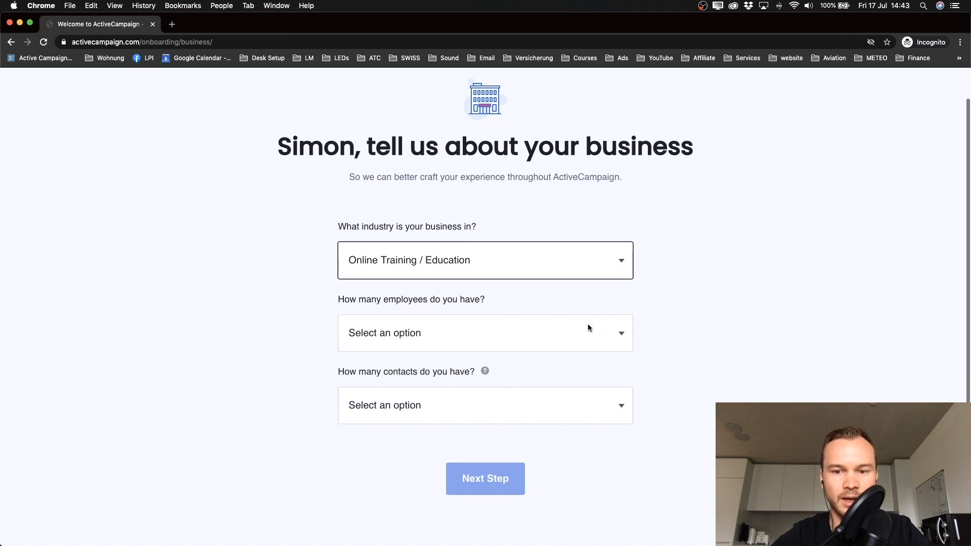
click(594, 329)
click(476, 349)
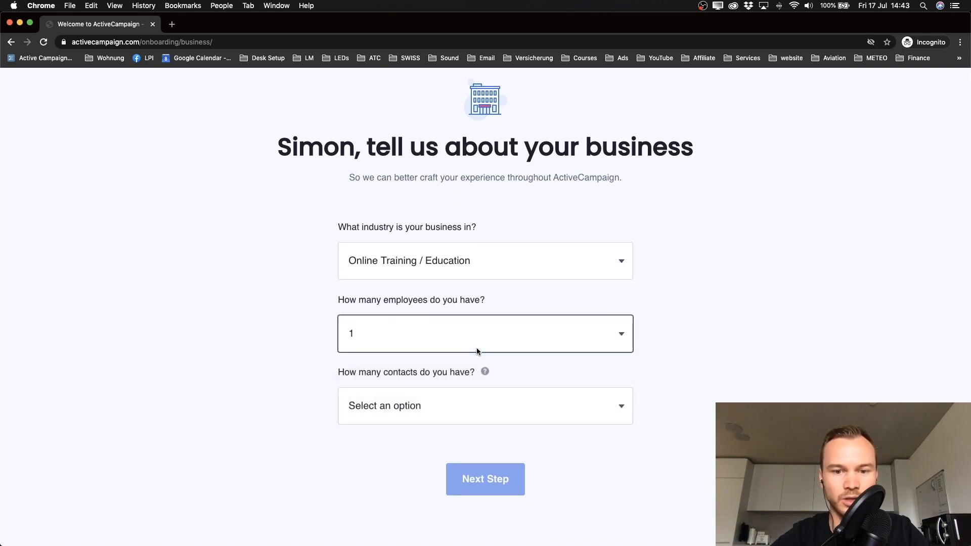
click(396, 407)
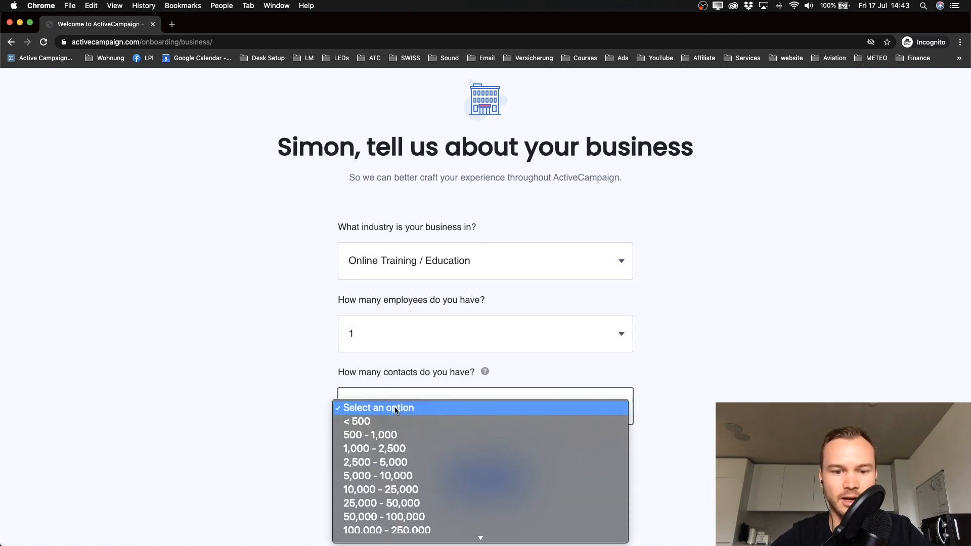
scroll(439, 457, down, 1)
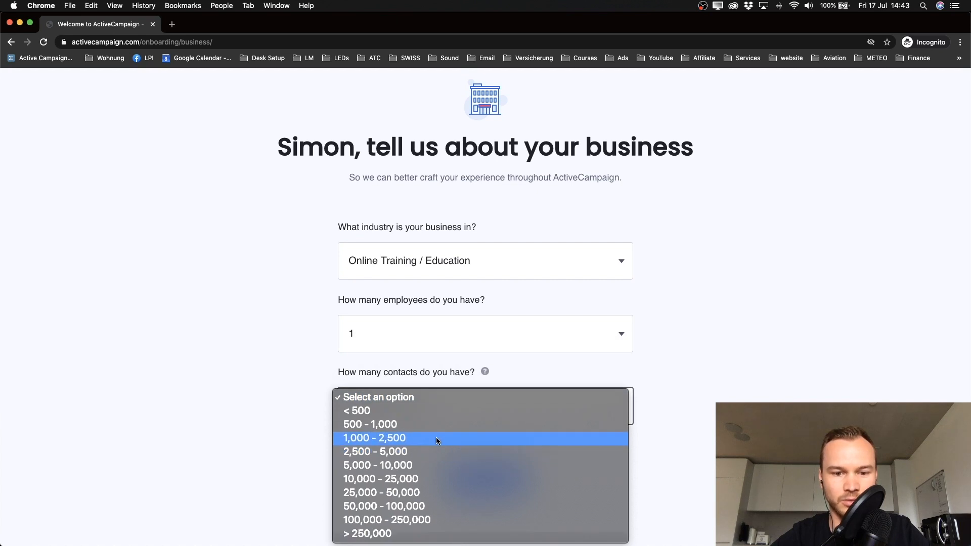
click(375, 451)
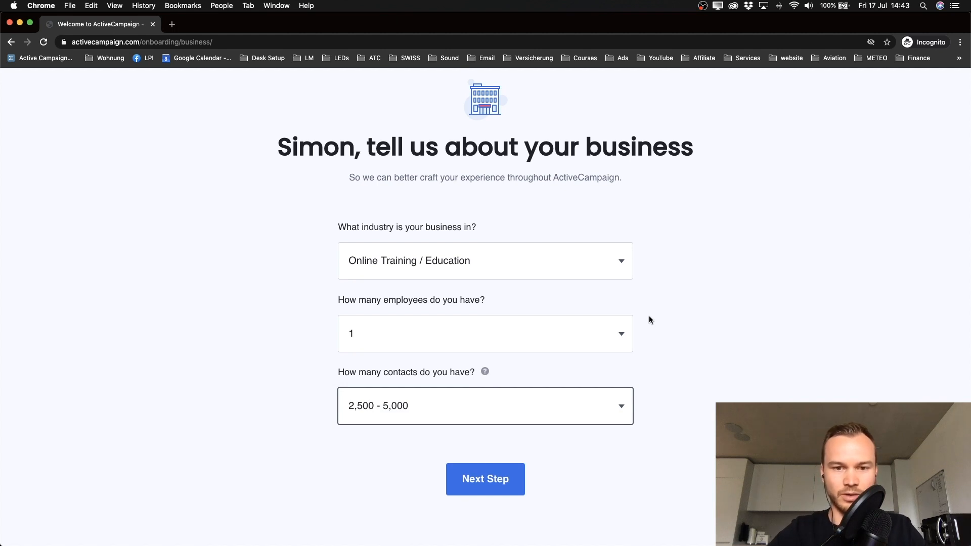
click(485, 479)
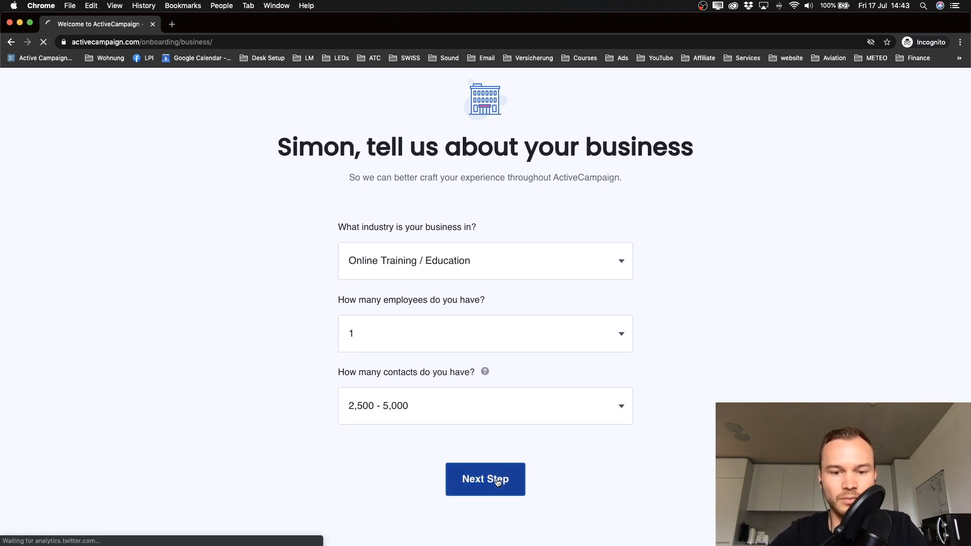
scroll(839, 305, down, 1)
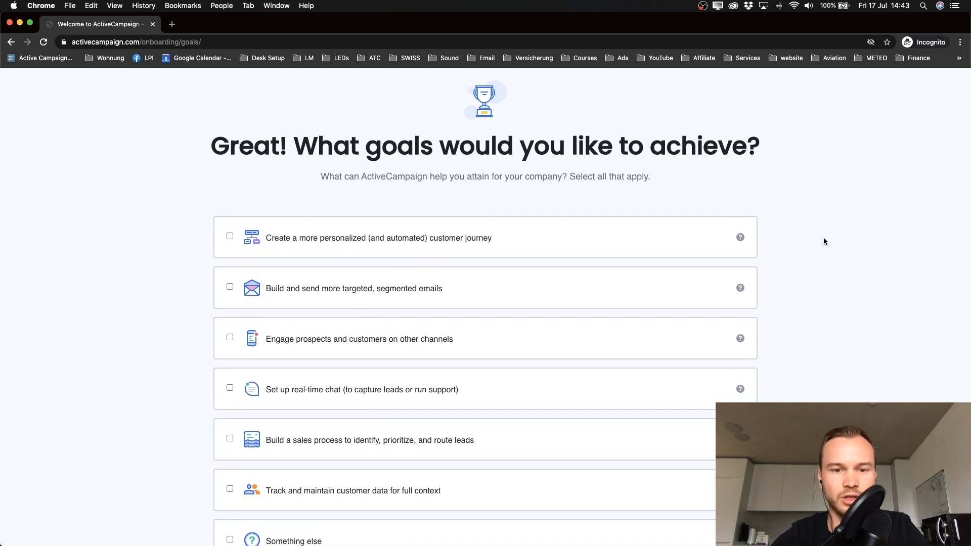
Step: Tick the personalized customer journey and targeted segmented emails goals and submit them
scroll(823, 237, down, 3)
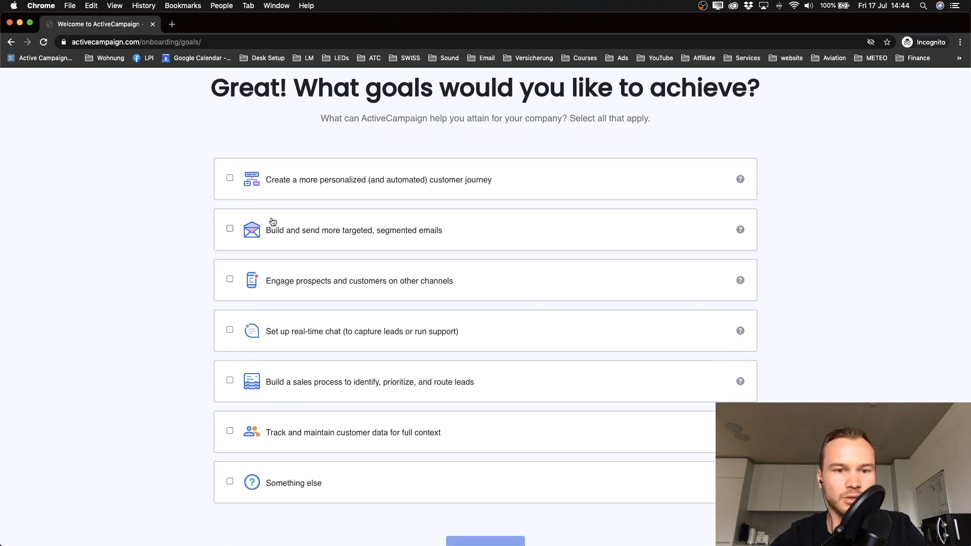
click(231, 180)
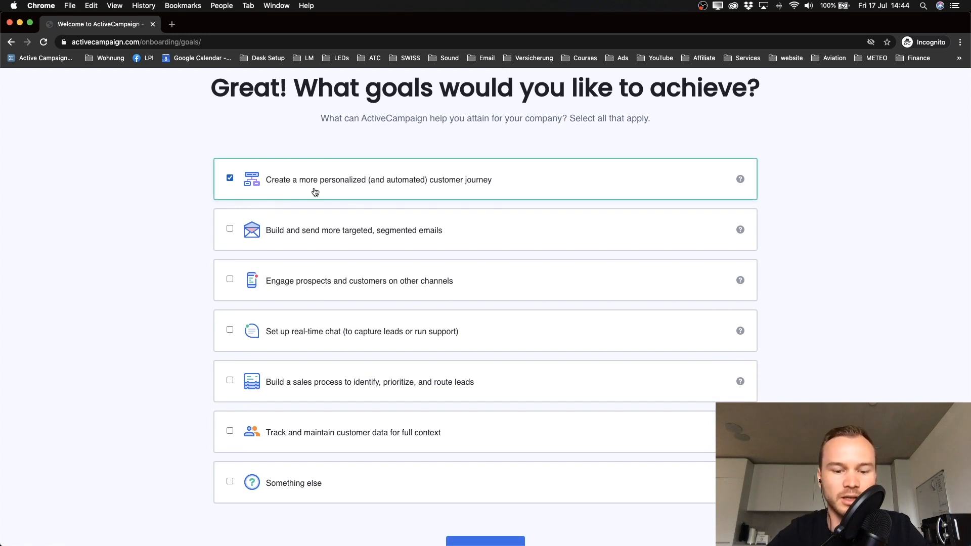
click(231, 229)
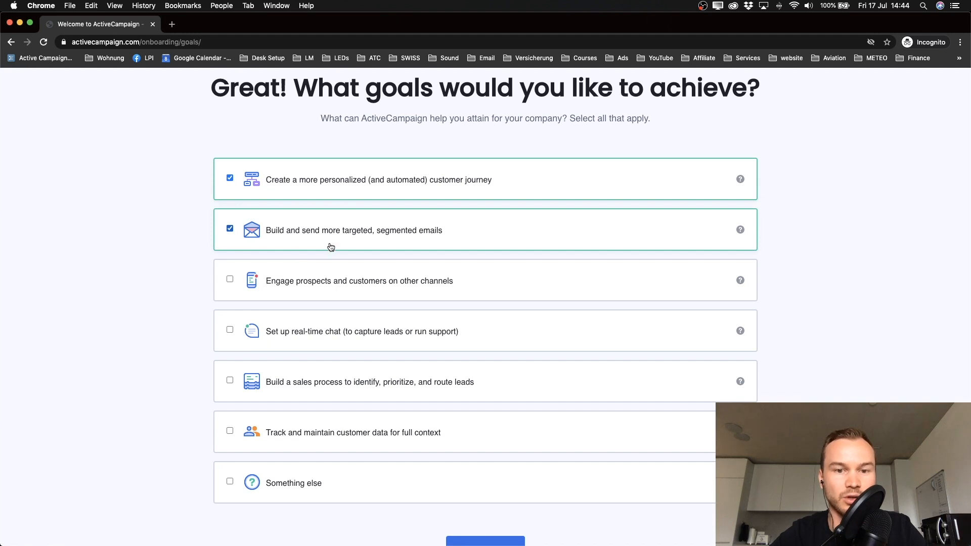
scroll(331, 247, down, 3)
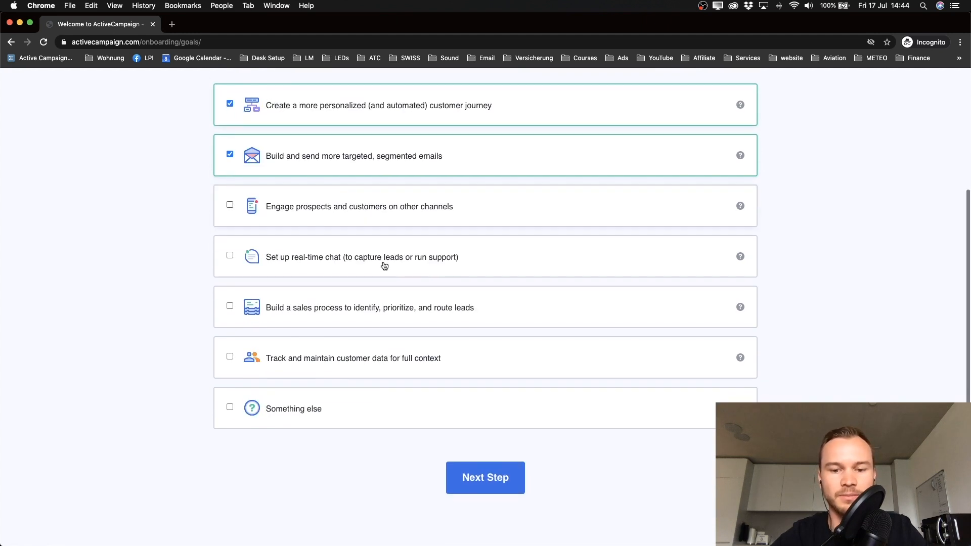
click(472, 476)
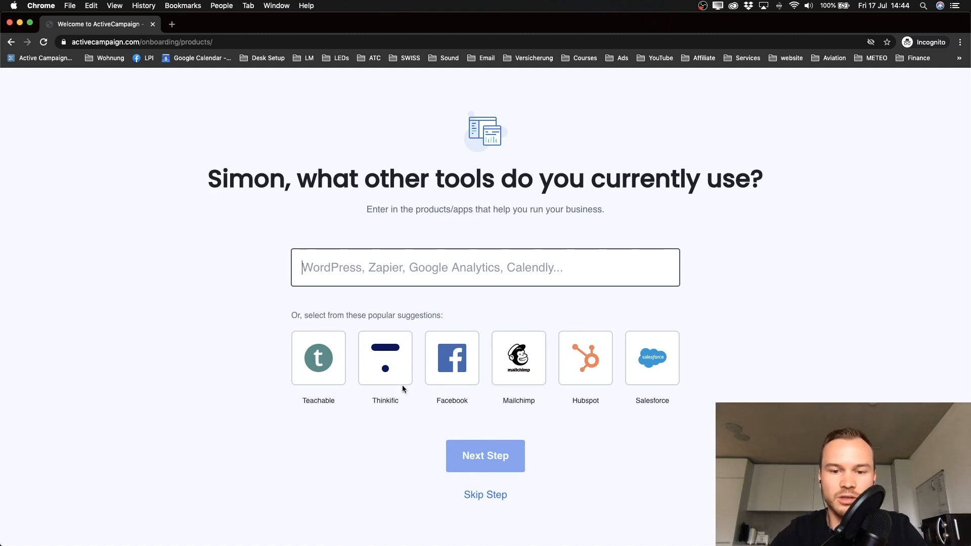
Step: Skip the other-tools question, enter an account password and finish creating the account
scroll(429, 397, down, 1)
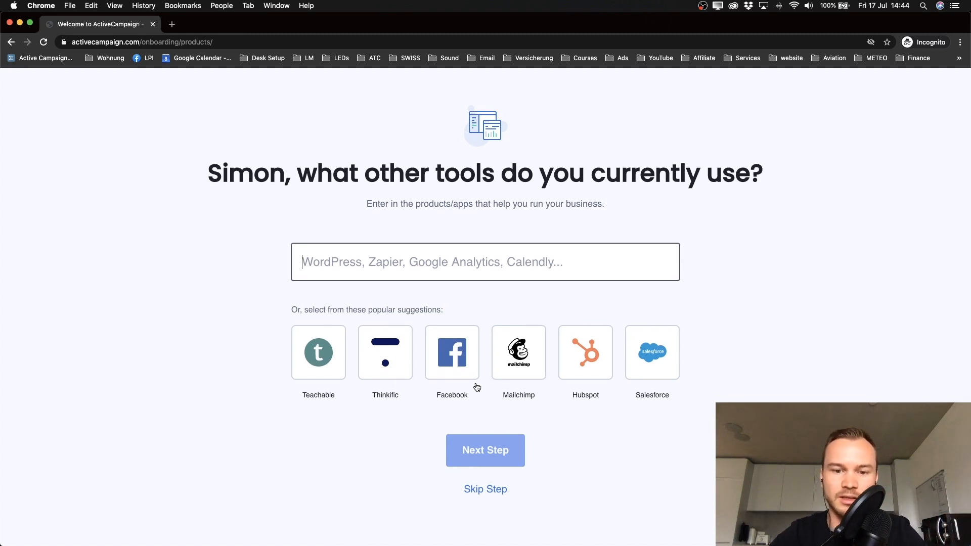
click(476, 495)
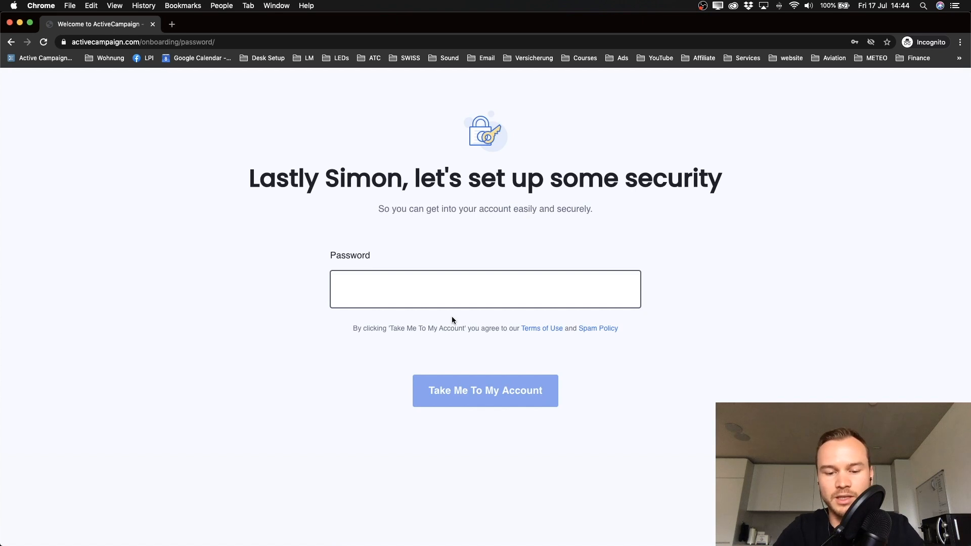
text(•••)
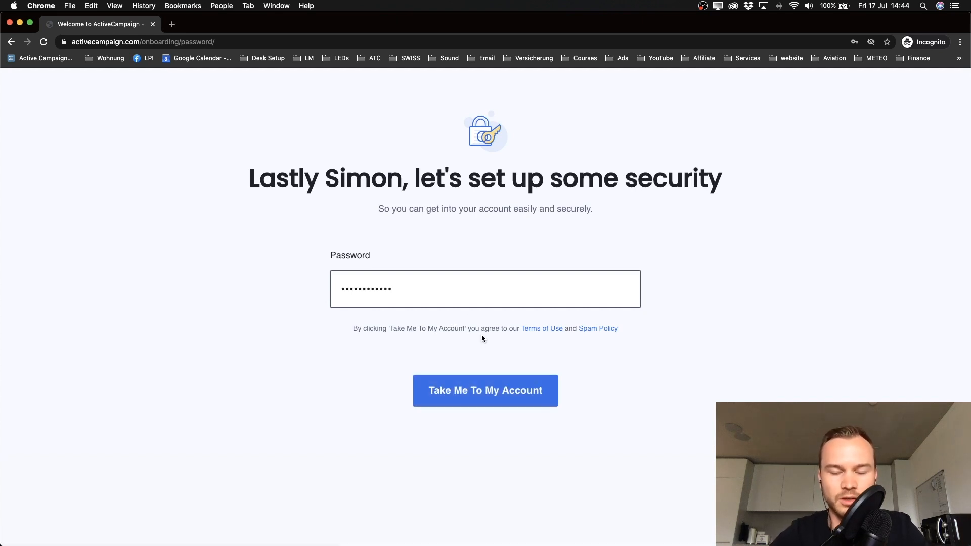
click(475, 400)
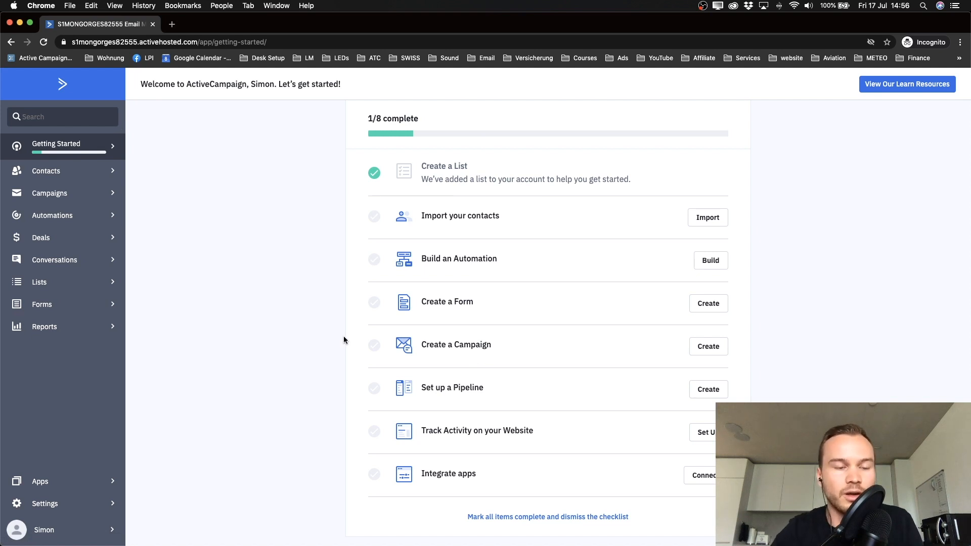
click(76, 84)
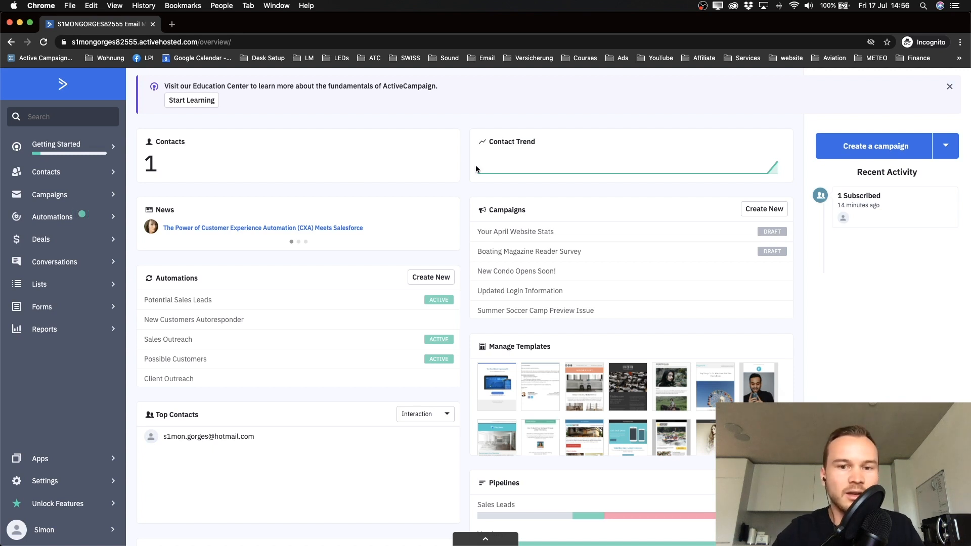
scroll(475, 165, down, 1)
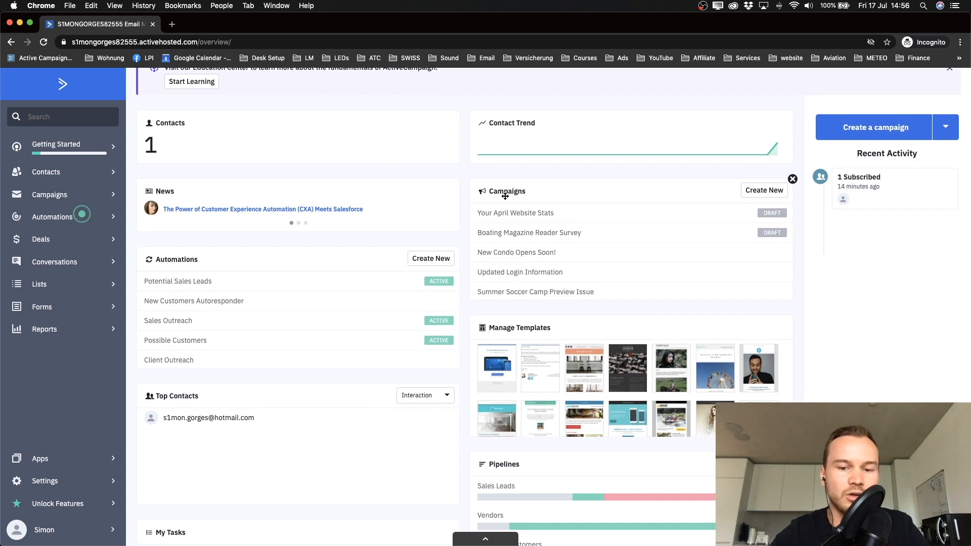
scroll(505, 195, down, 3)
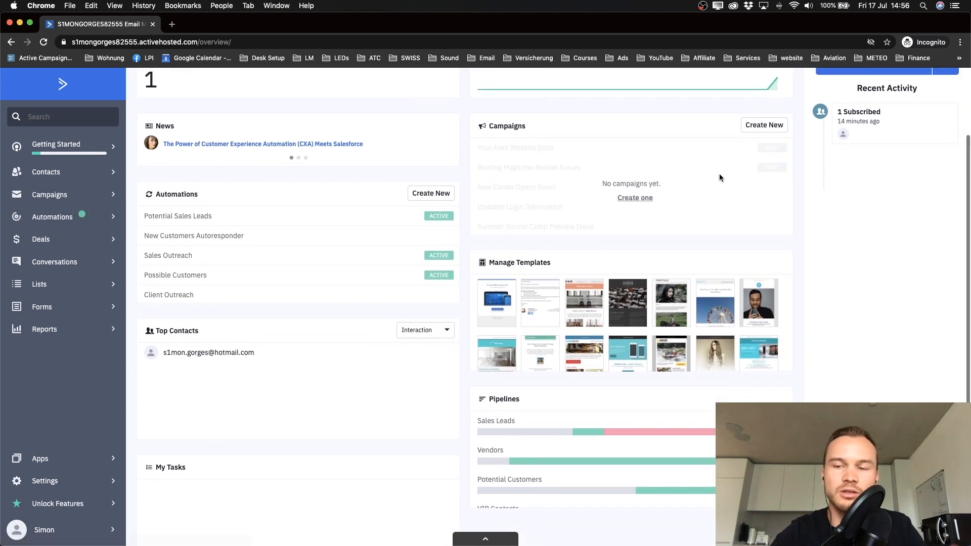
scroll(720, 177, up, 1)
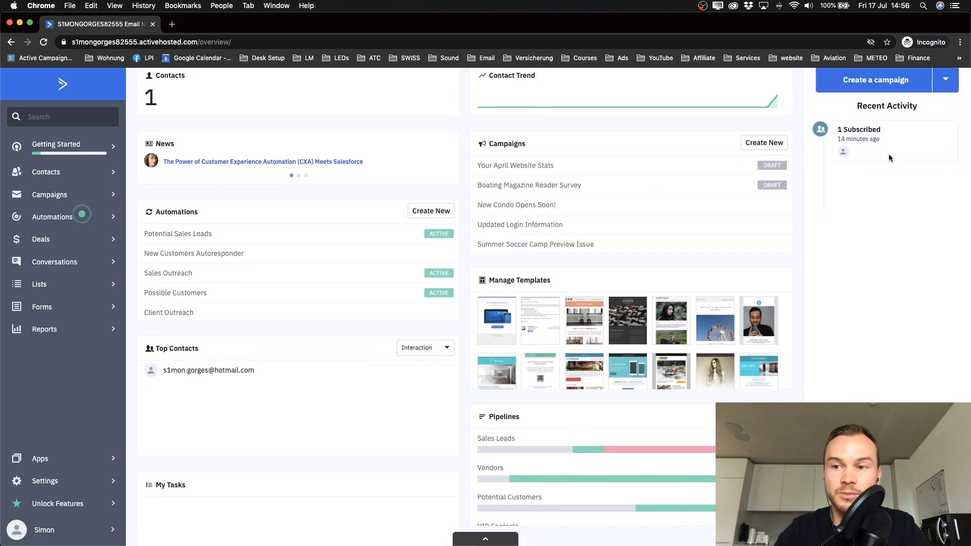
scroll(479, 297, down, 3)
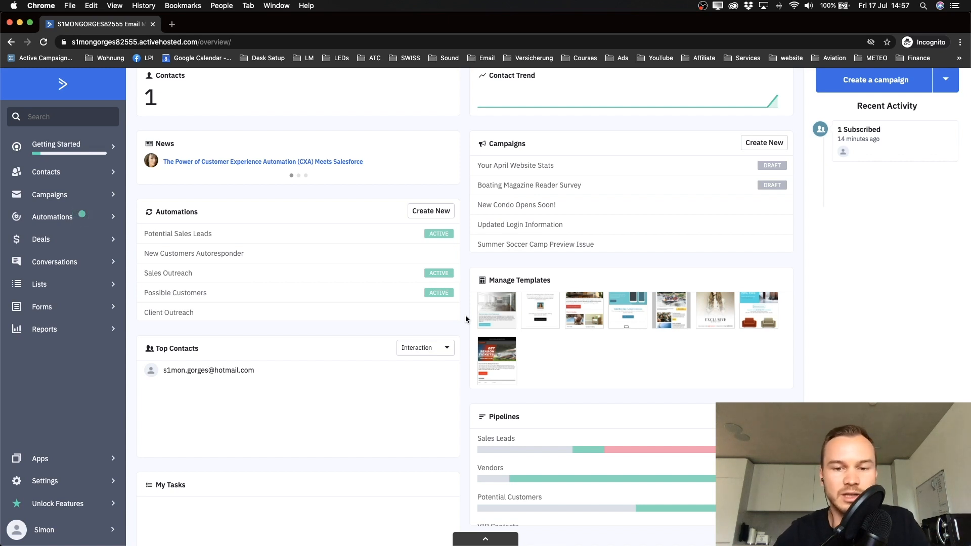
scroll(465, 319, up, 3)
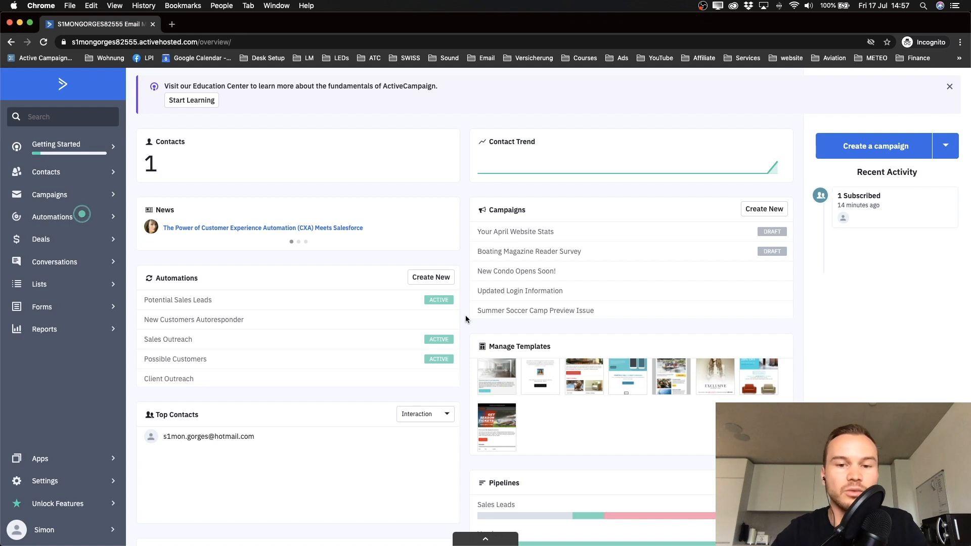
scroll(465, 319, down, 1)
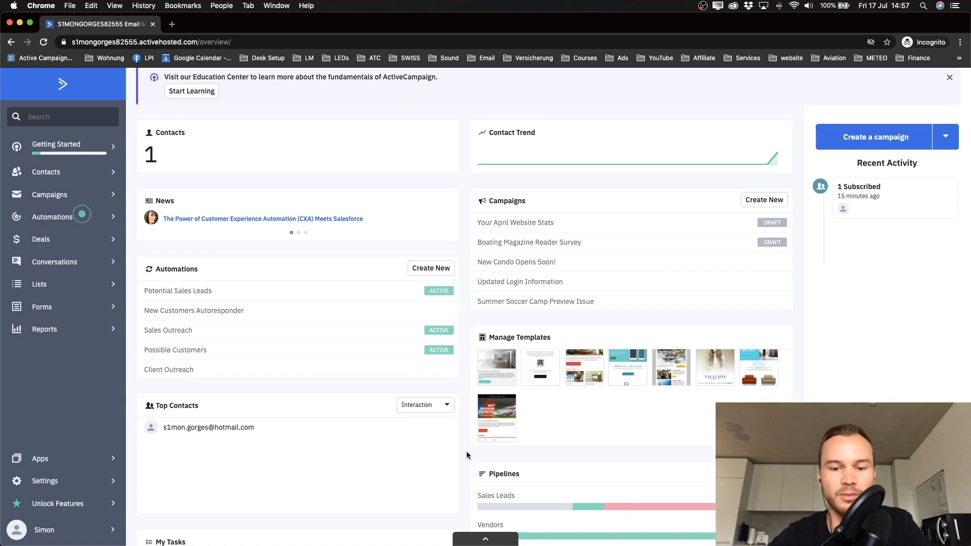
click(468, 540)
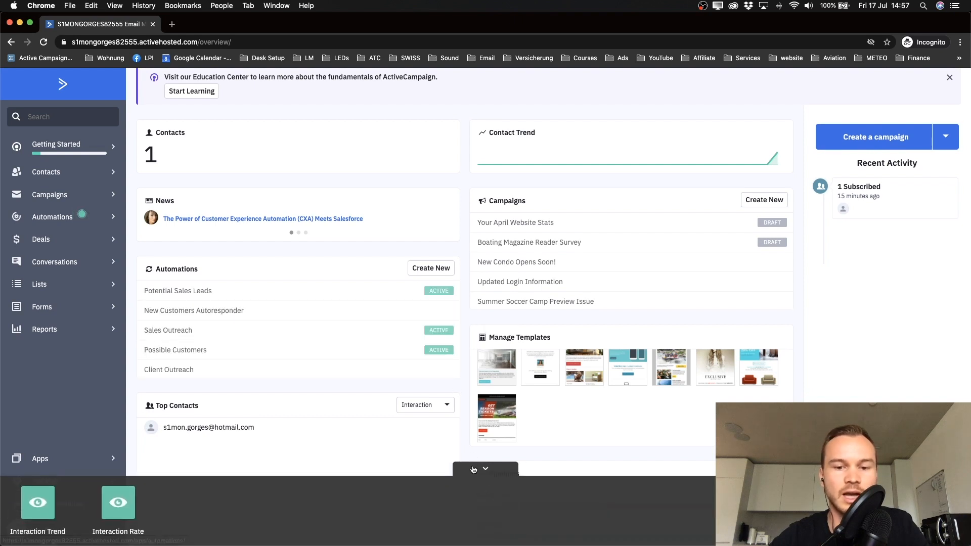
click(475, 470)
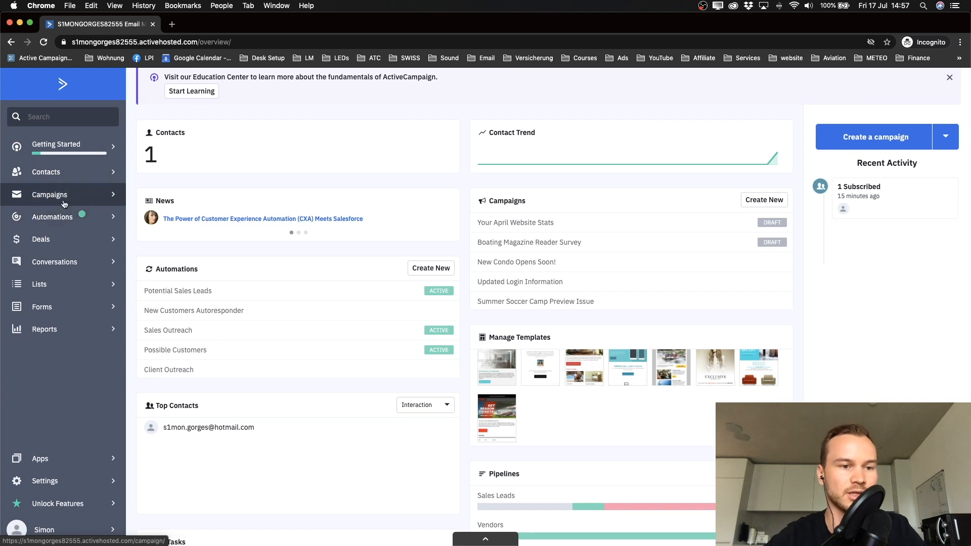
scroll(64, 195, down, 1)
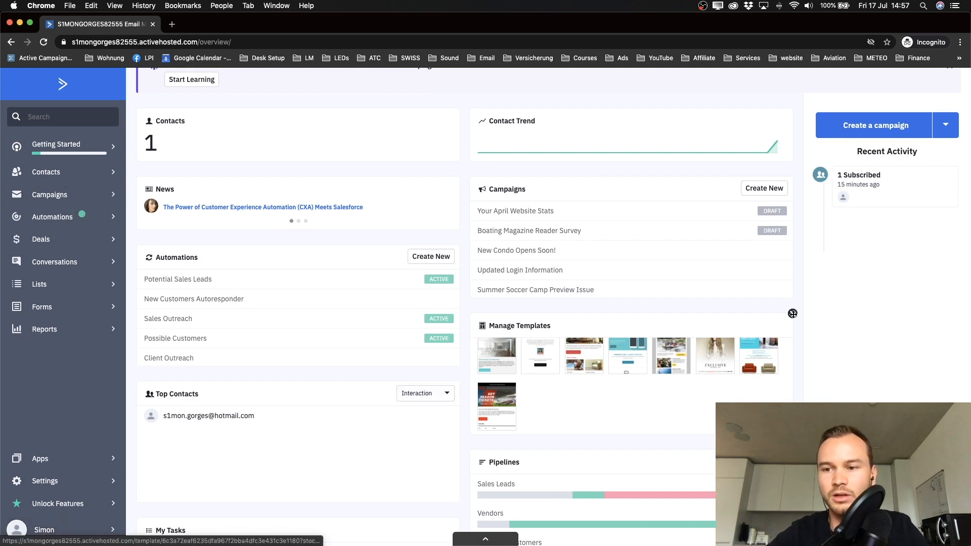
Step: Narrow the browser window, then bring up ActiveCampaign's Help panel
drag(876, 306, 679, 316)
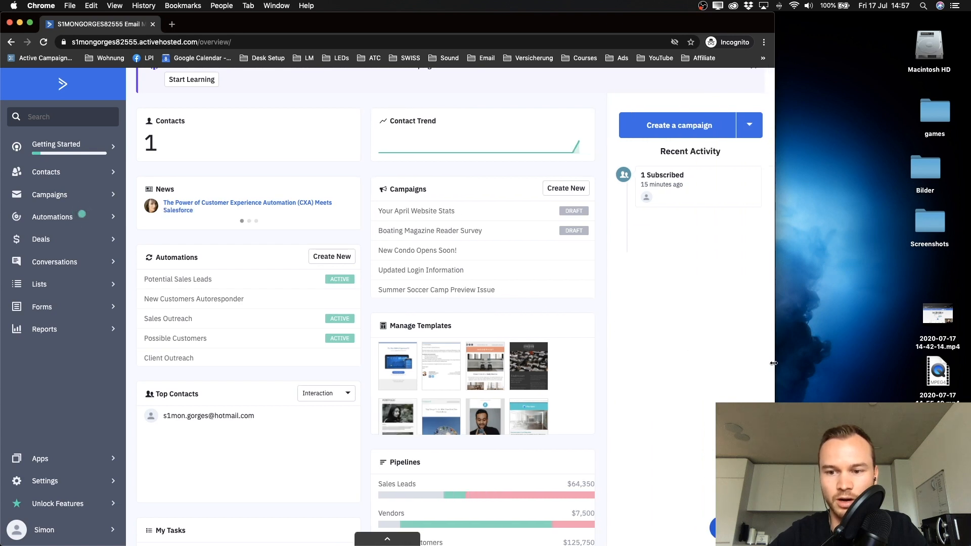
drag(775, 365, 742, 364)
click(704, 532)
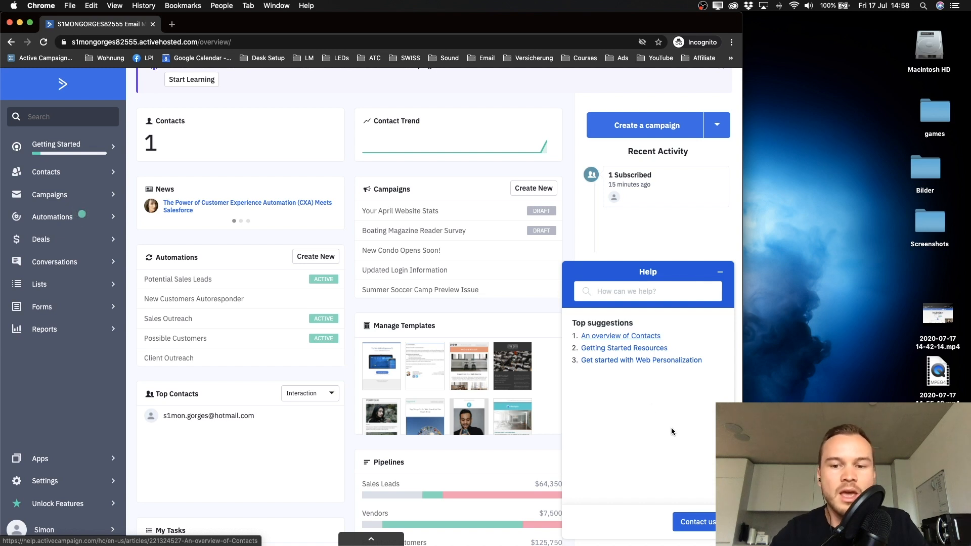
Step: View the Contact us form with 'I have a trial account' selected, then minimize the help widget
click(700, 524)
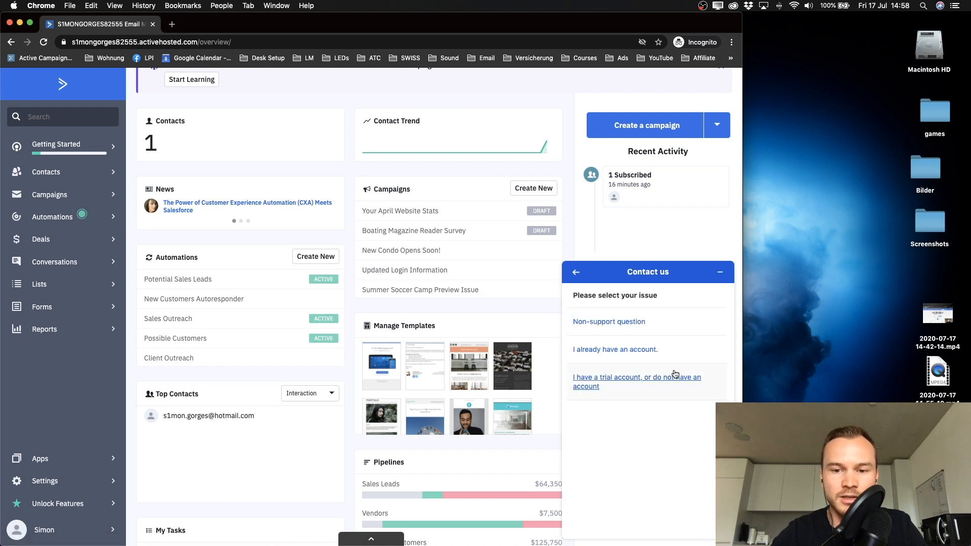
click(609, 376)
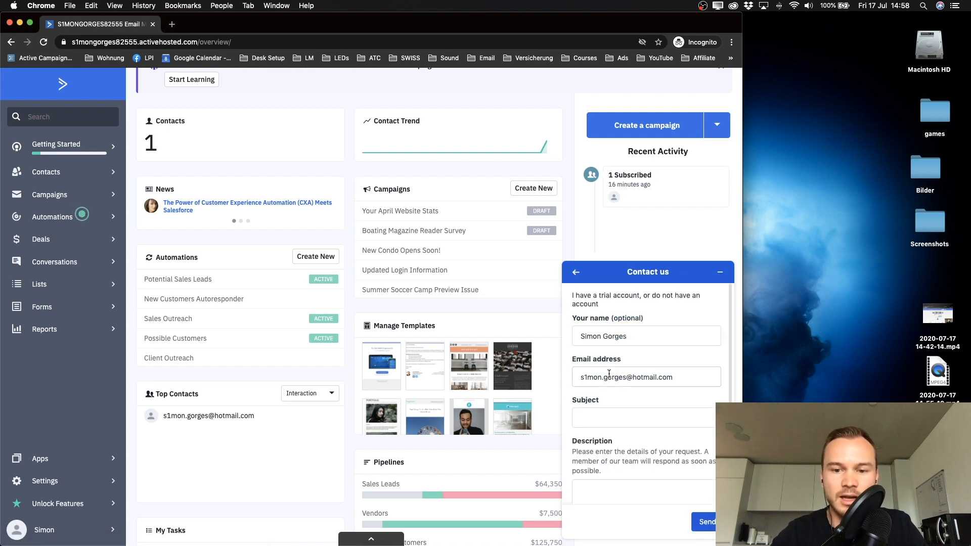
click(617, 441)
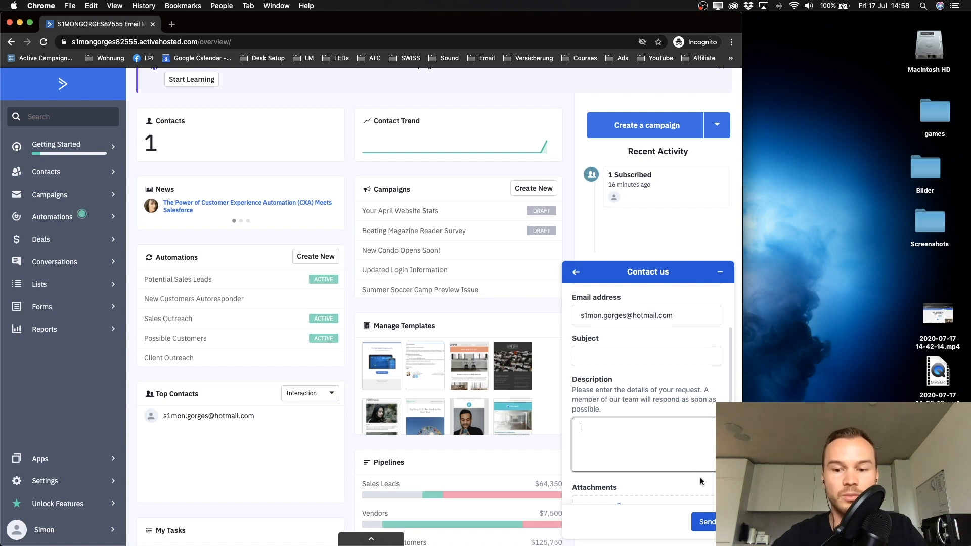
click(721, 272)
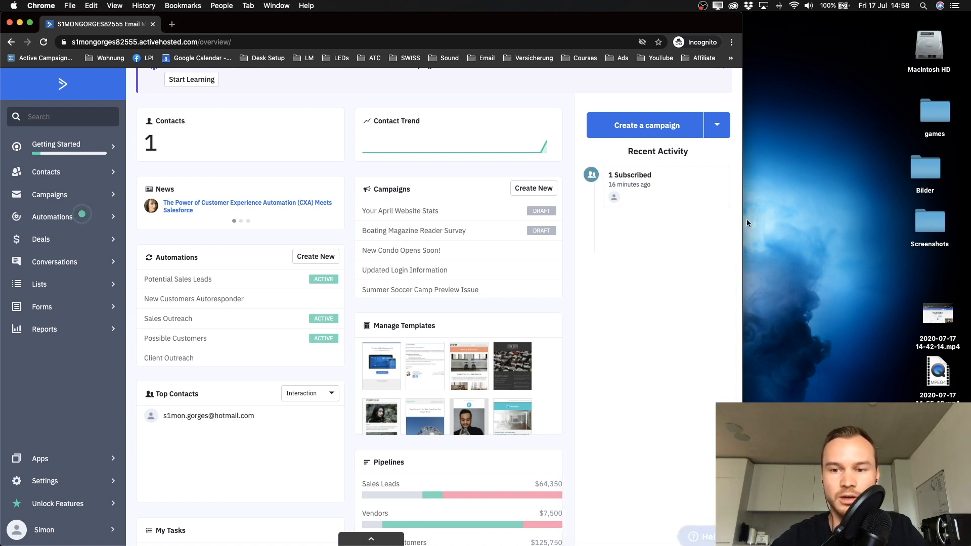
Step: Widen the Chrome window back to the full screen width
drag(742, 219, 969, 231)
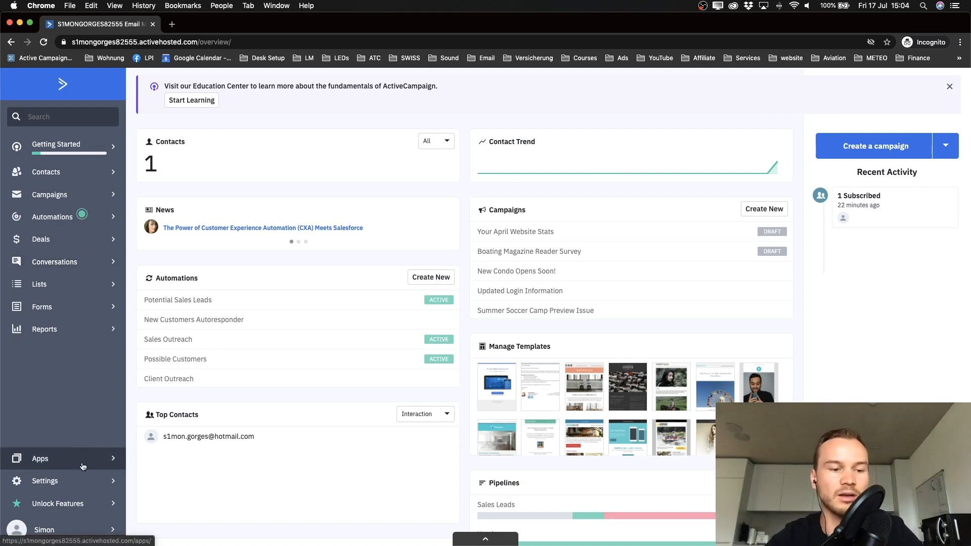
Step: Go to Settings > Addresses
click(67, 483)
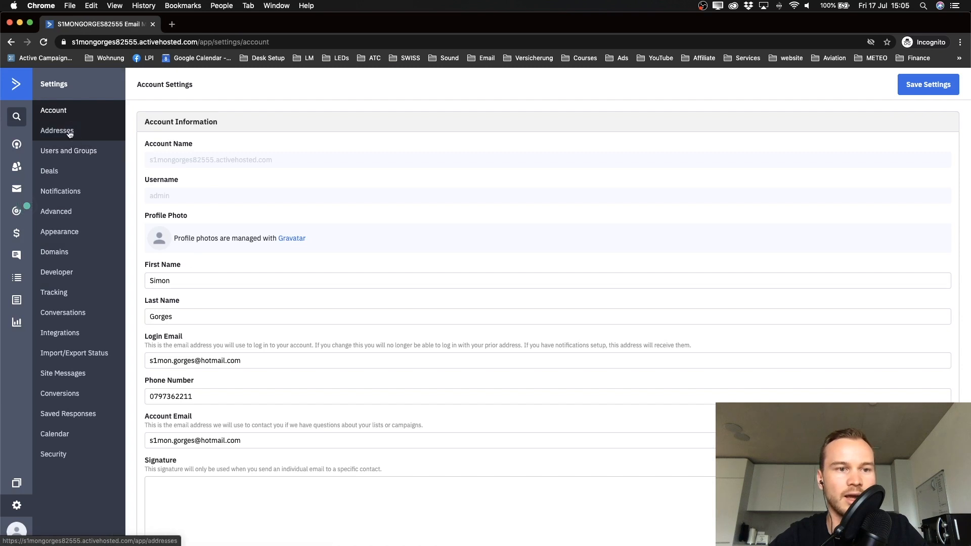
click(69, 133)
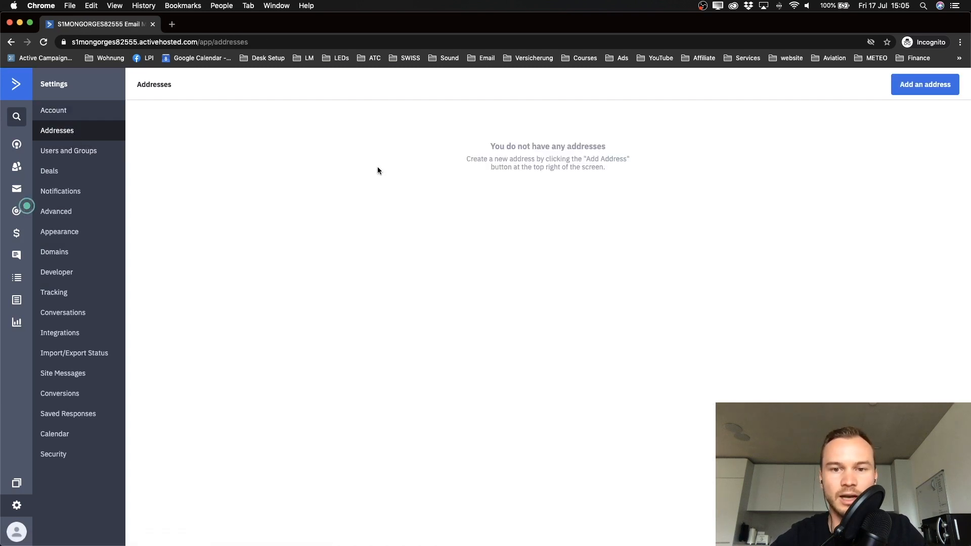
Step: Save Example Company, with its street address, ZIP and city in Switzerland, as the default company address
click(920, 91)
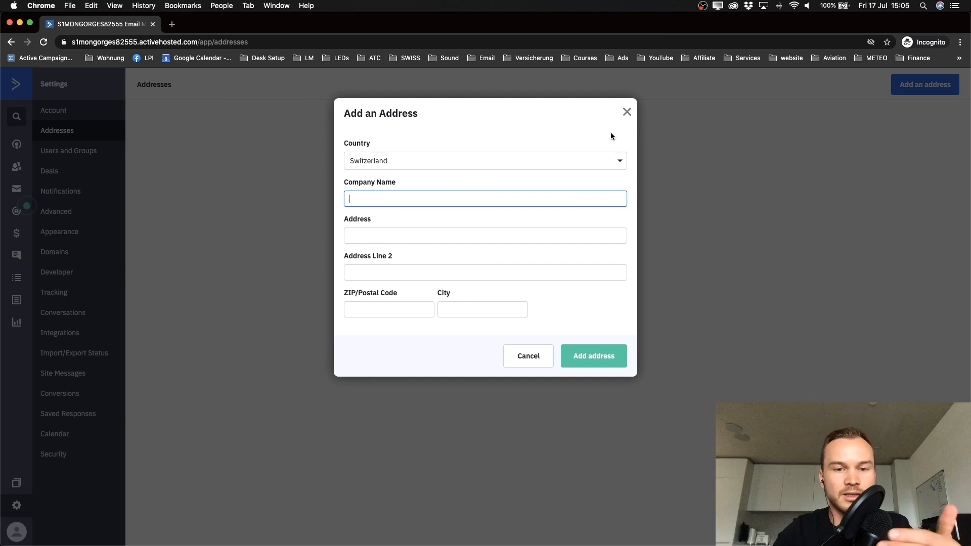
text(Example Com)
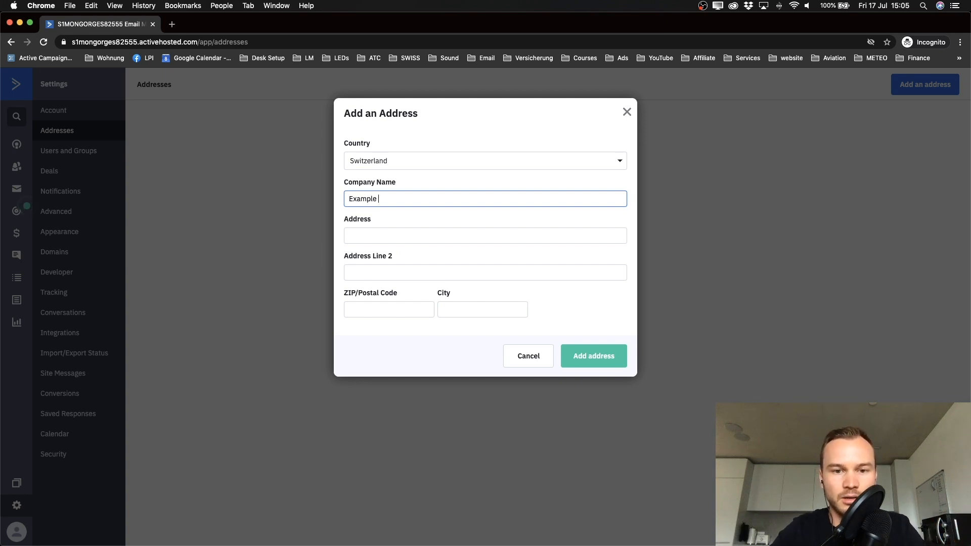
text(pany)
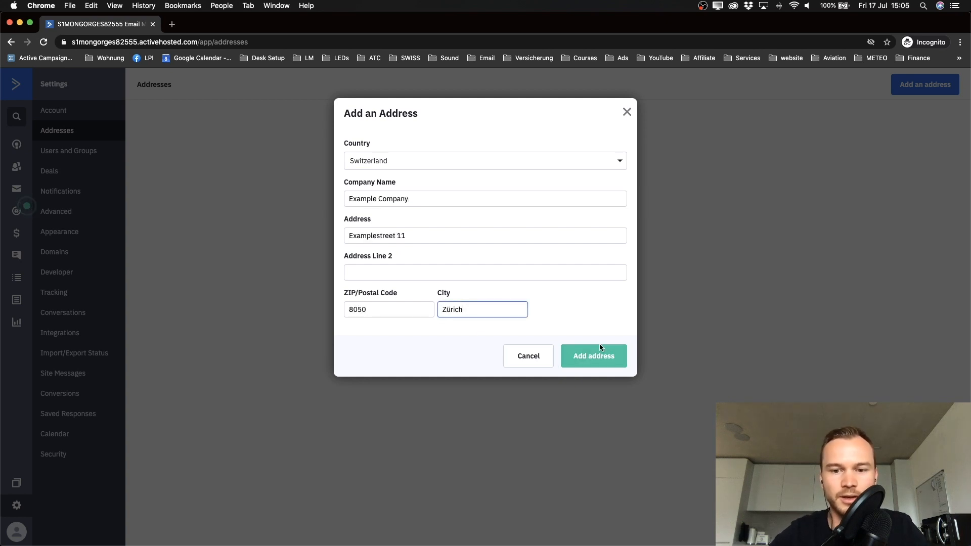
click(581, 355)
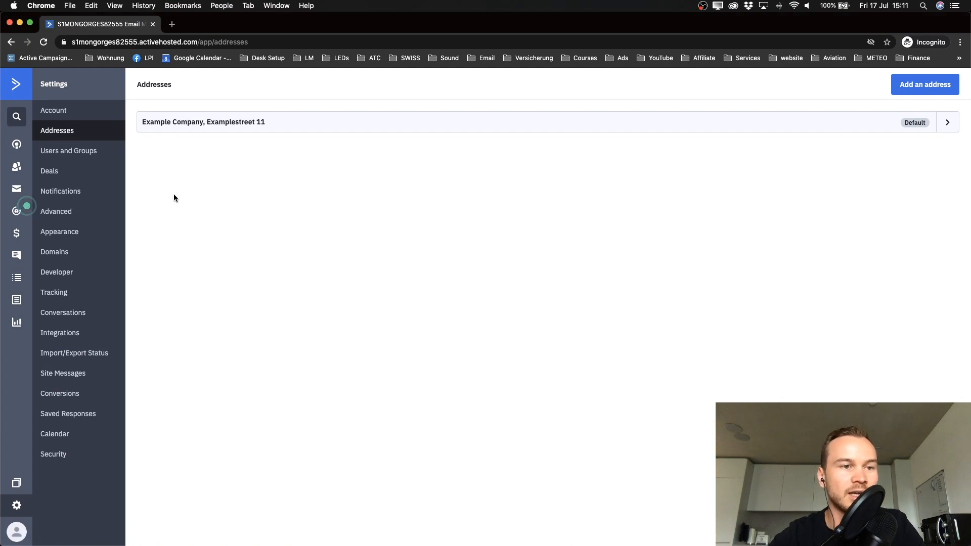
Step: Return to the dashboard and view Lists, showing the Master Contact List with 1 active contact
click(16, 87)
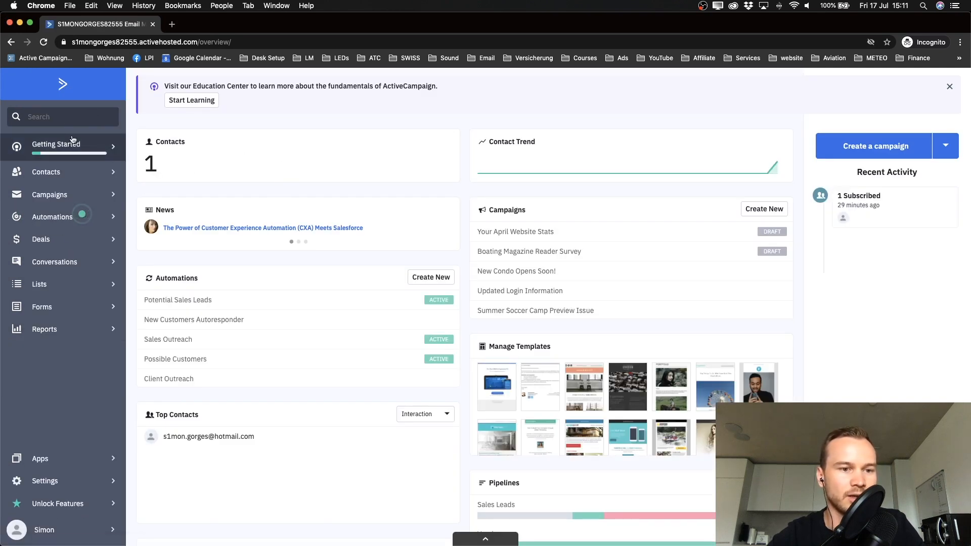
click(63, 286)
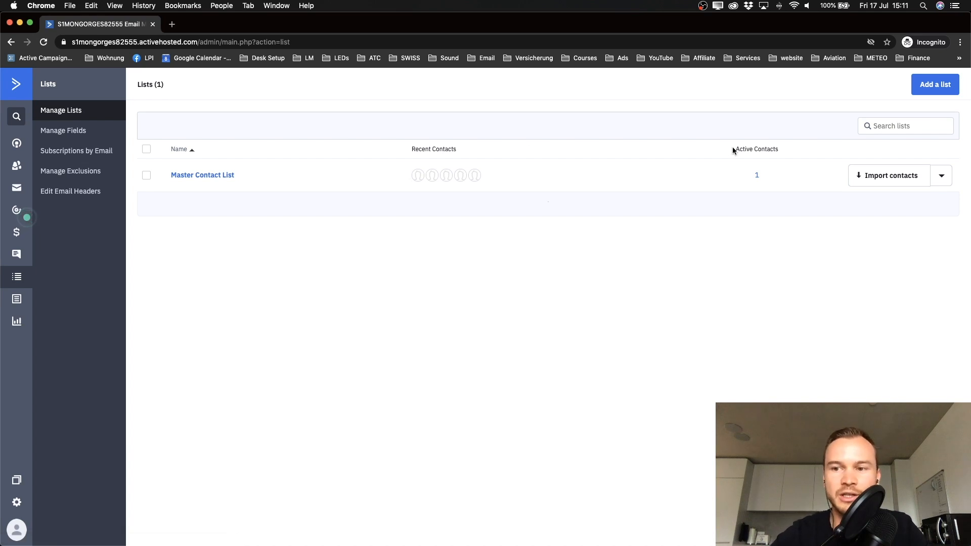
click(941, 179)
click(873, 199)
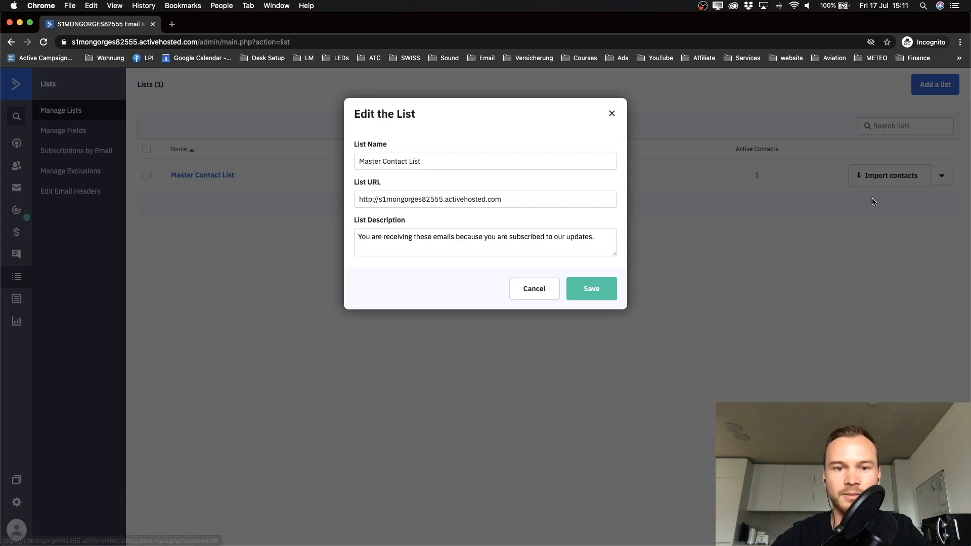
drag(442, 160, 341, 163)
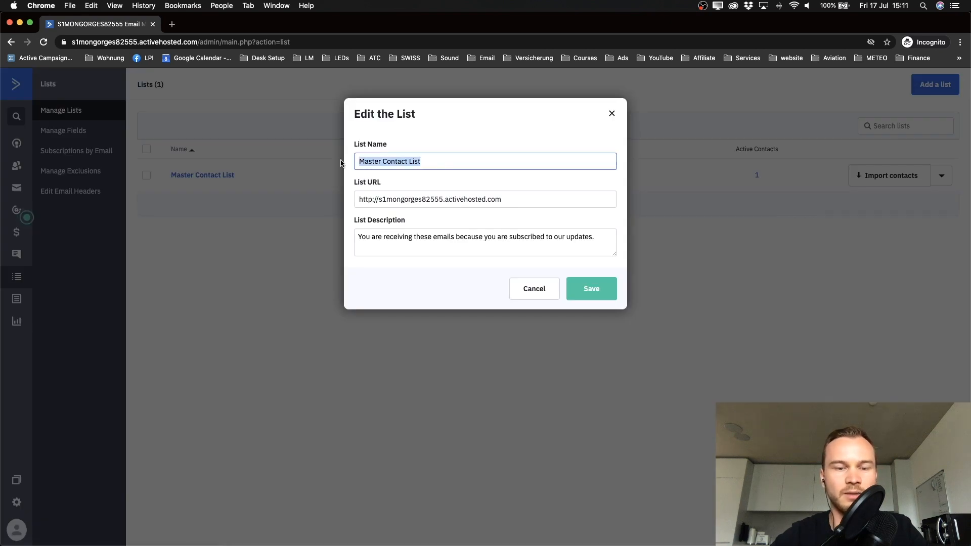
drag(359, 237, 591, 237)
click(503, 199)
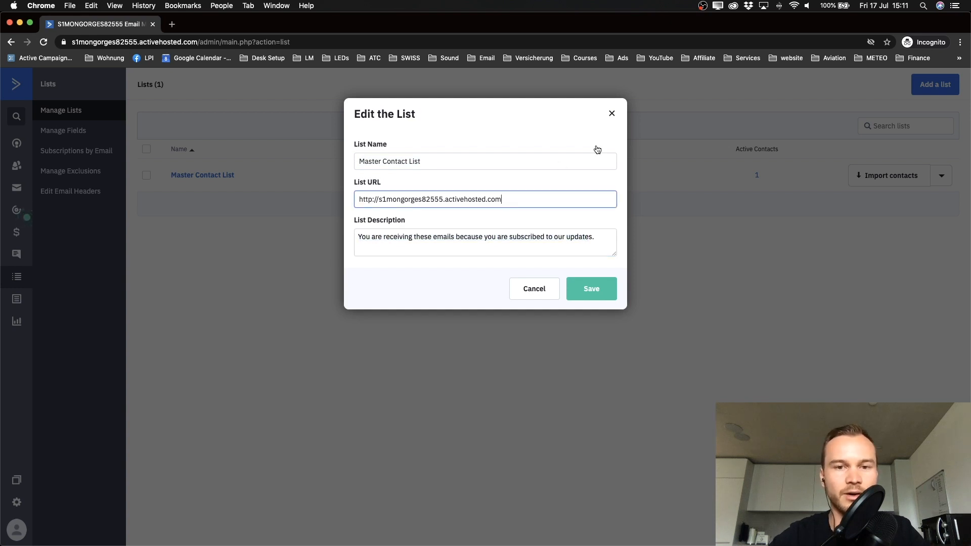
click(612, 113)
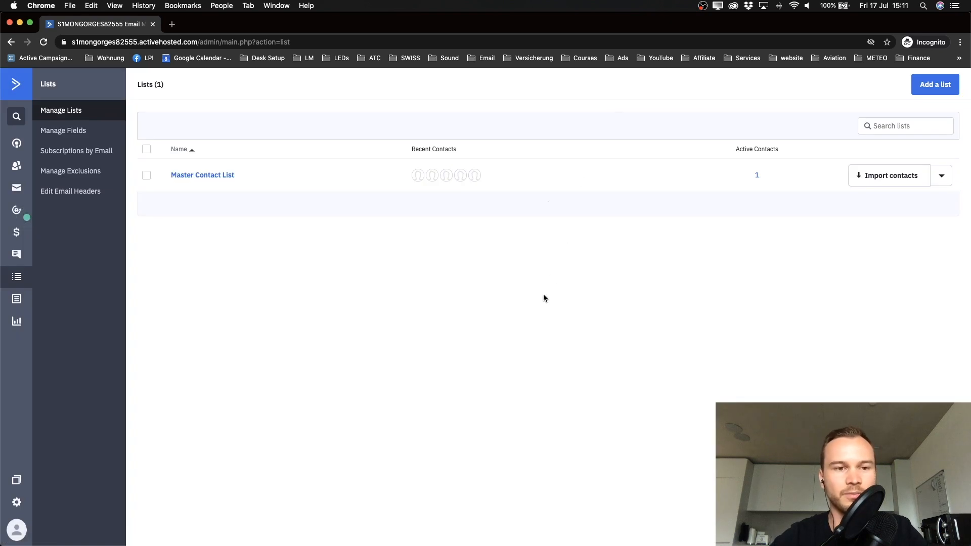
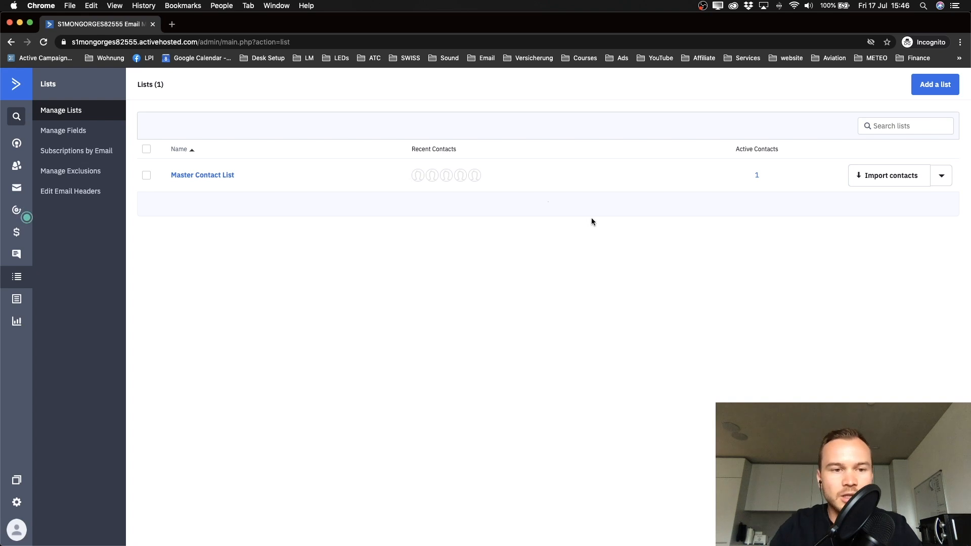
Step: From Lists, open Import contacts on the Master Contact List row
click(18, 278)
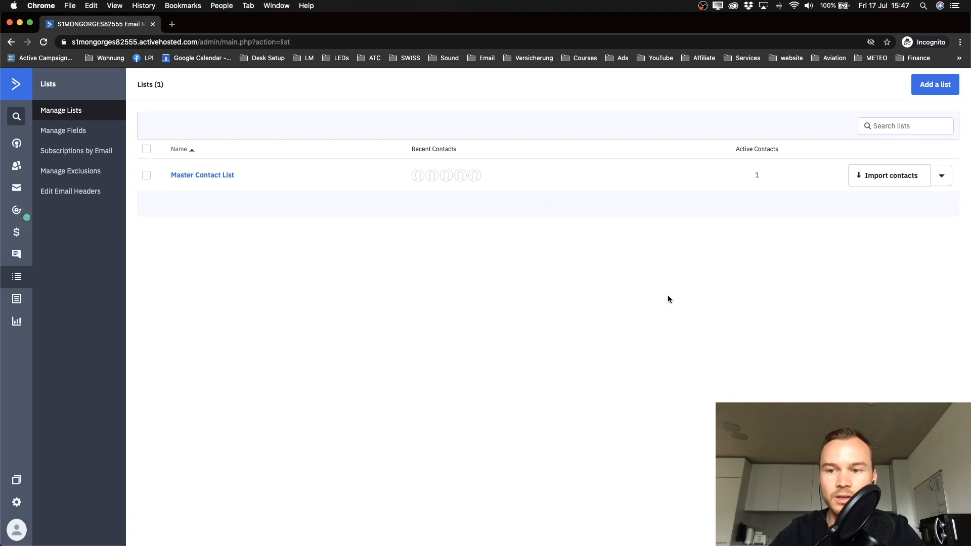
click(880, 177)
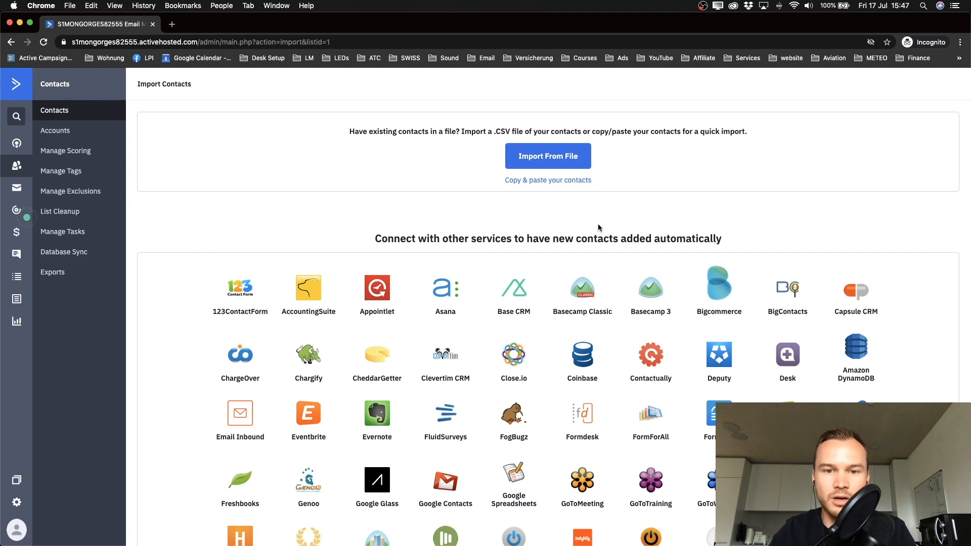
Step: Agree to the CCPA terms via the copy-paste import option, then close the paste box
click(537, 182)
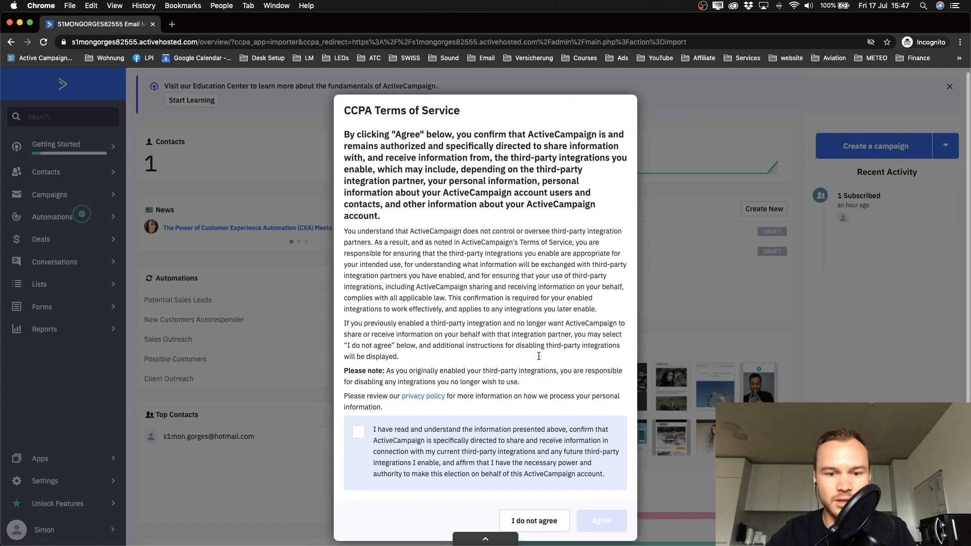
click(360, 438)
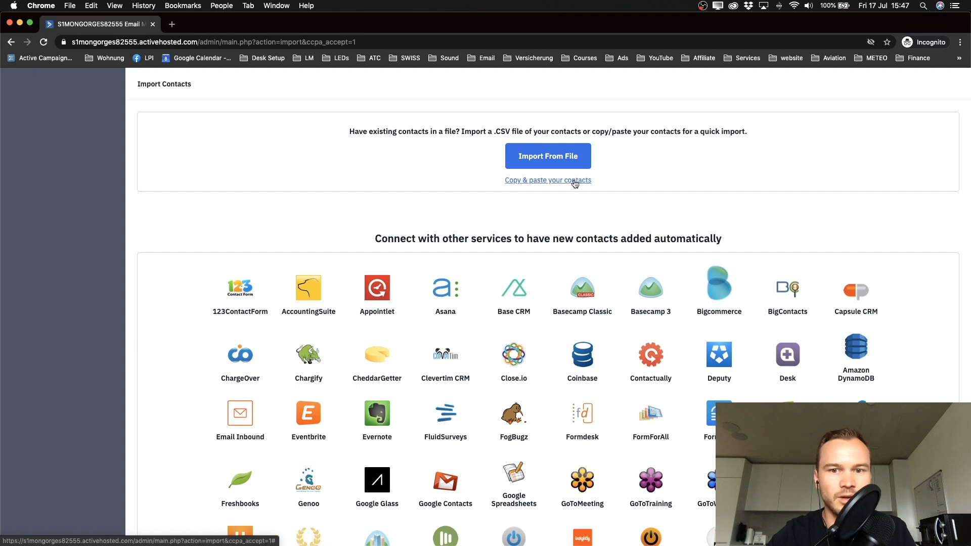
click(553, 183)
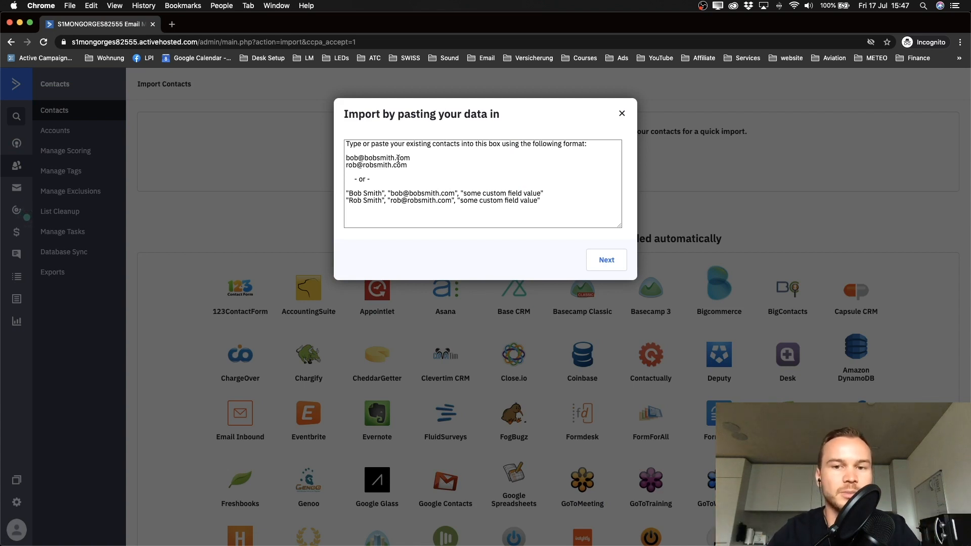
click(621, 119)
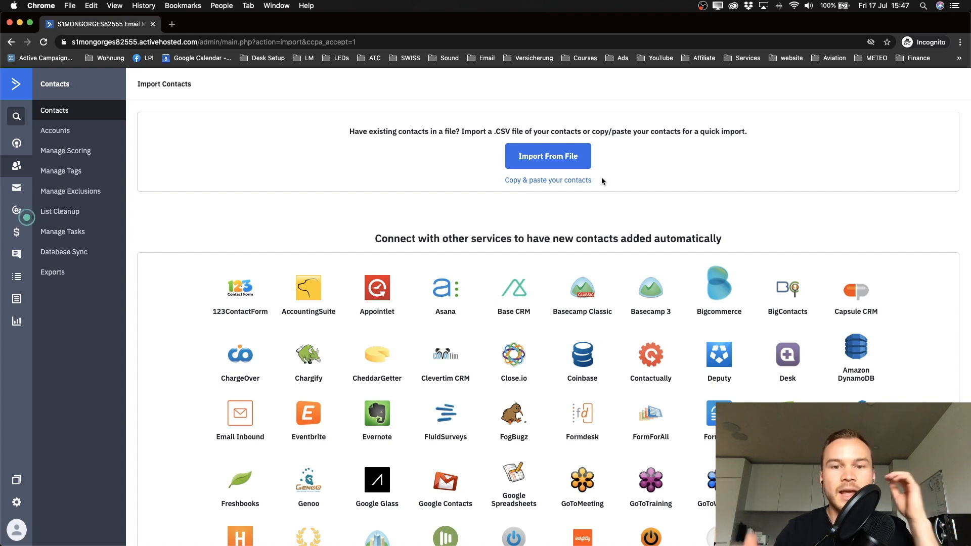
Step: Highlight the .CSV file import mention in the Import Contacts intro text
drag(490, 130, 523, 131)
scroll(494, 131, up, 5)
click(496, 131)
click(469, 178)
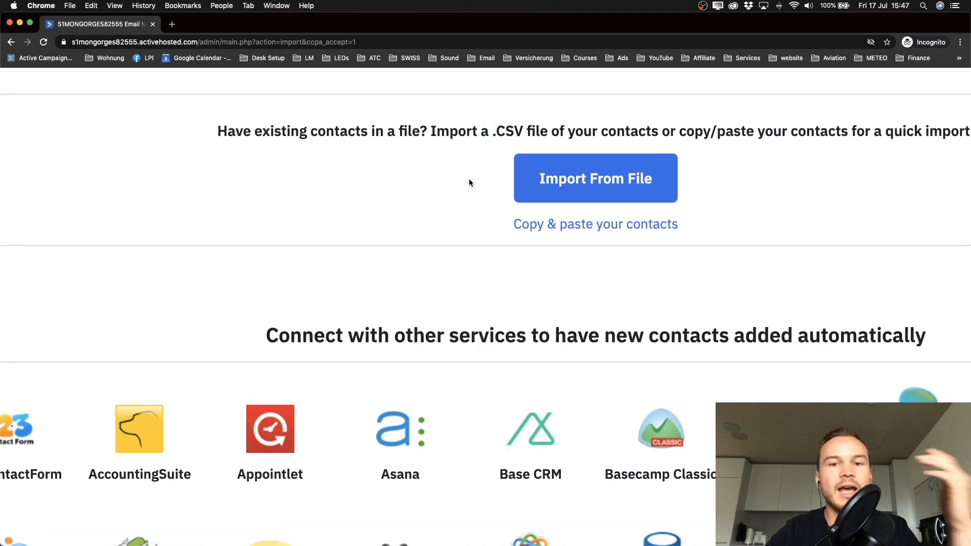
scroll(469, 179, down, 5)
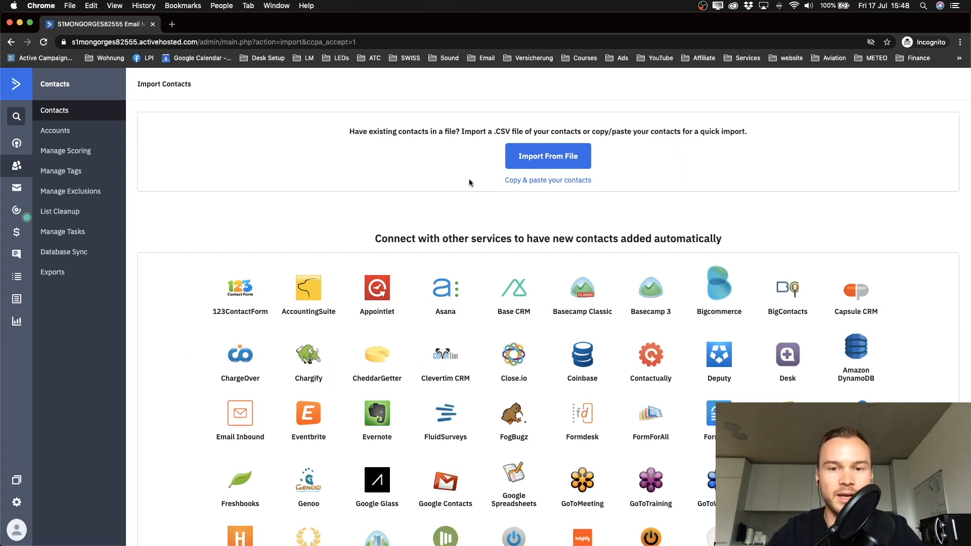
Step: Upload Example_Email_List.csv from the Desktop, then switch to an empty macOS desktop
click(538, 160)
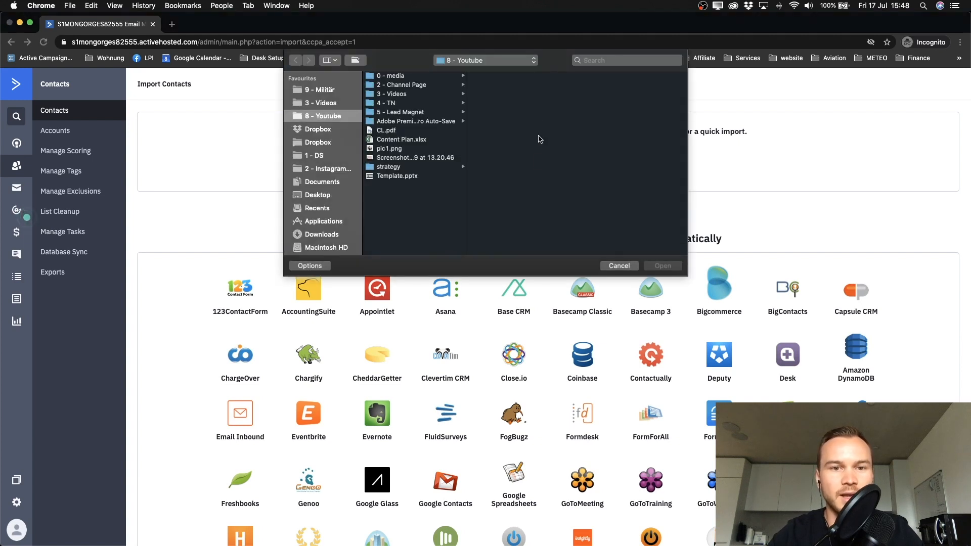
click(327, 195)
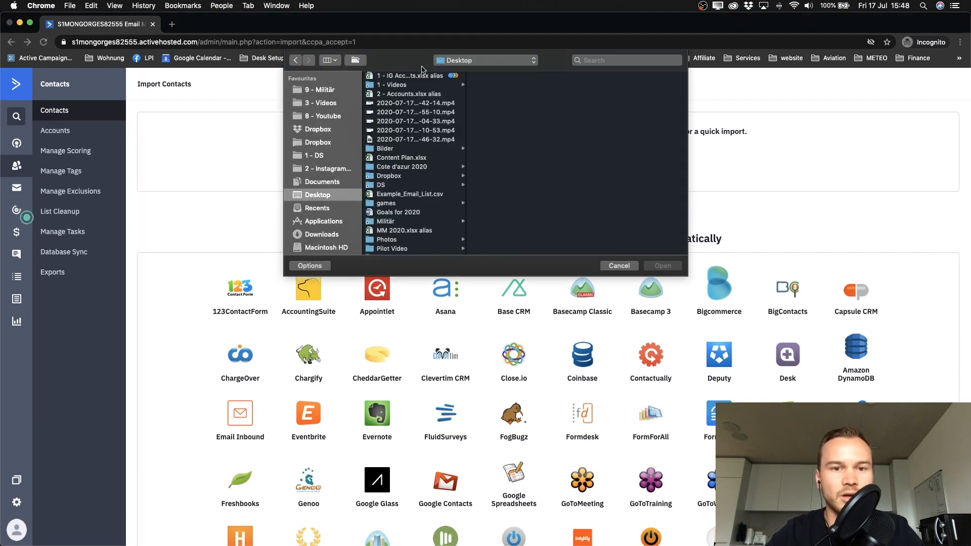
scroll(403, 129, down, 2)
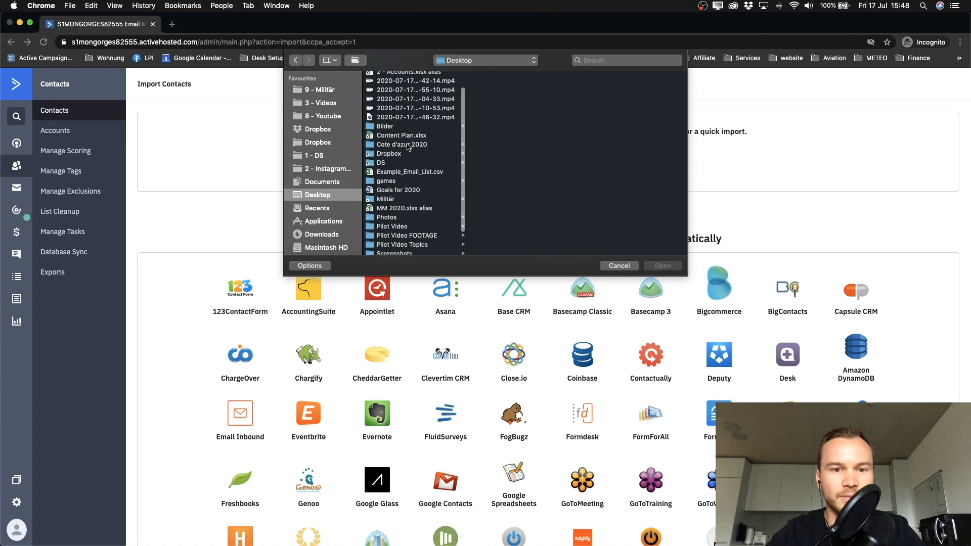
click(398, 173)
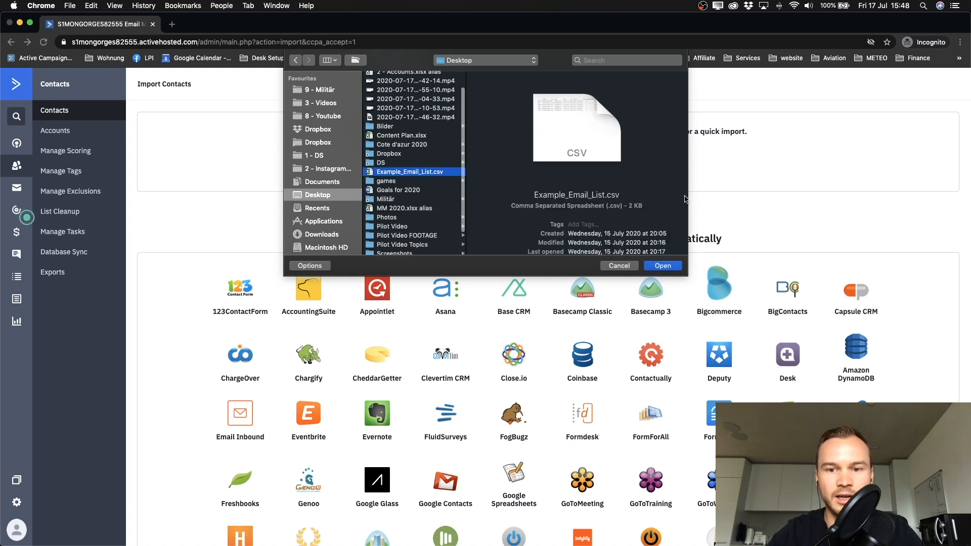
click(663, 266)
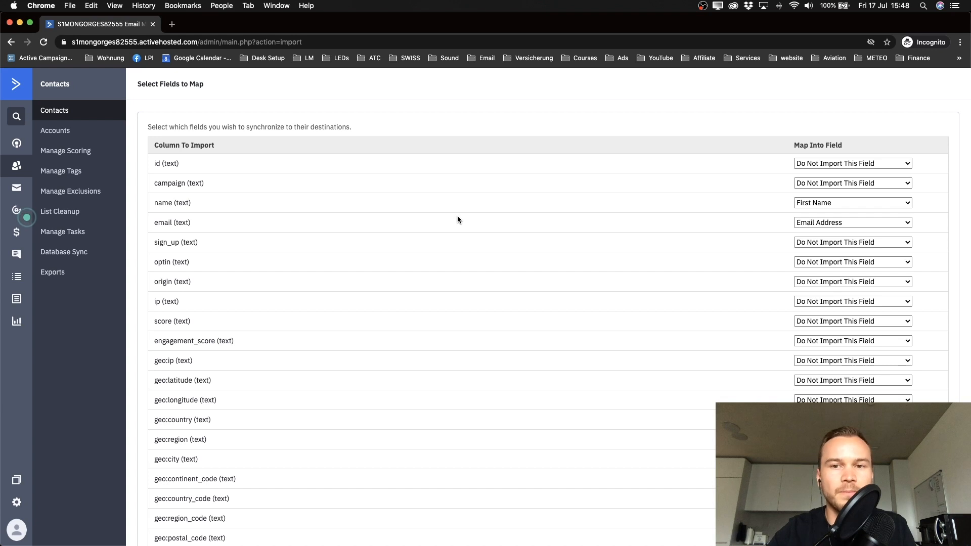
key(ctrl+Up)
click(626, 35)
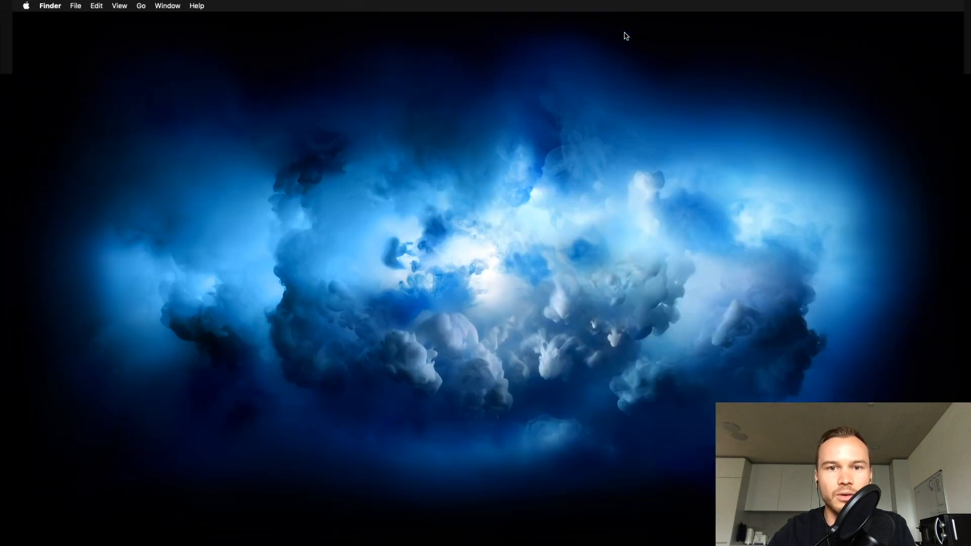
Step: Open Example_Email_List.csv from the desktop in Excel
click(591, 118)
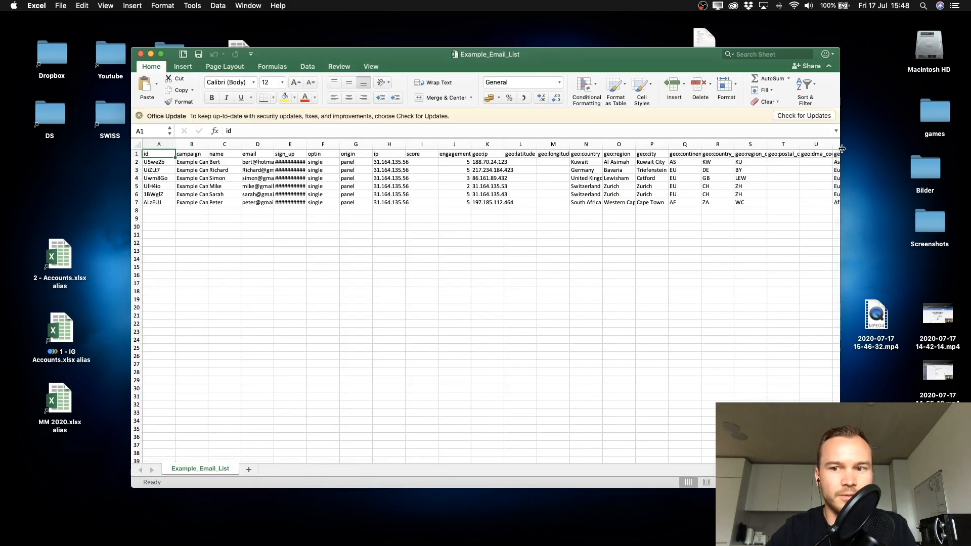
scroll(510, 294, up, 5)
scroll(510, 295, down, 1)
scroll(372, 286, up, 1)
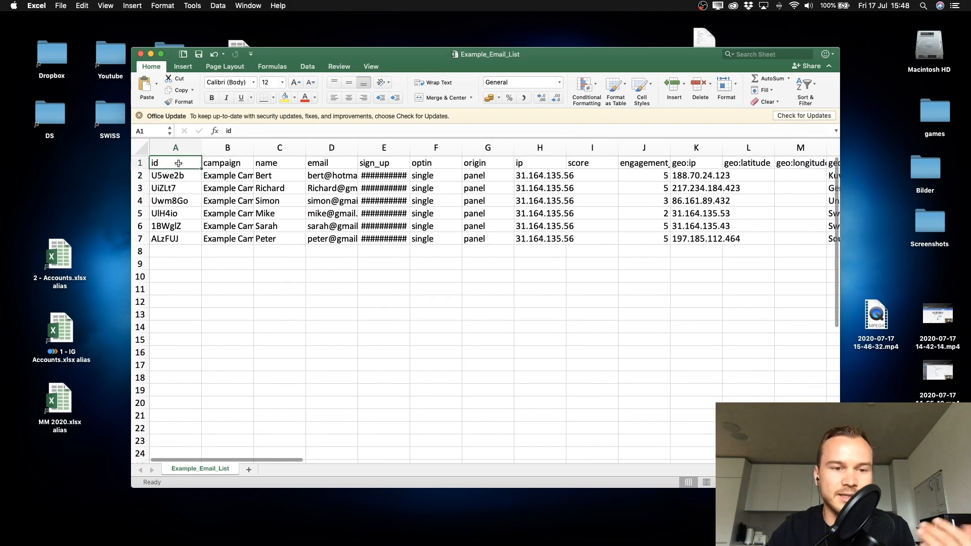
Step: Widen the campaign (B) and email (D) columns to review the data, then return to ActiveCampaign's mapping page
click(227, 164)
drag(253, 147, 291, 148)
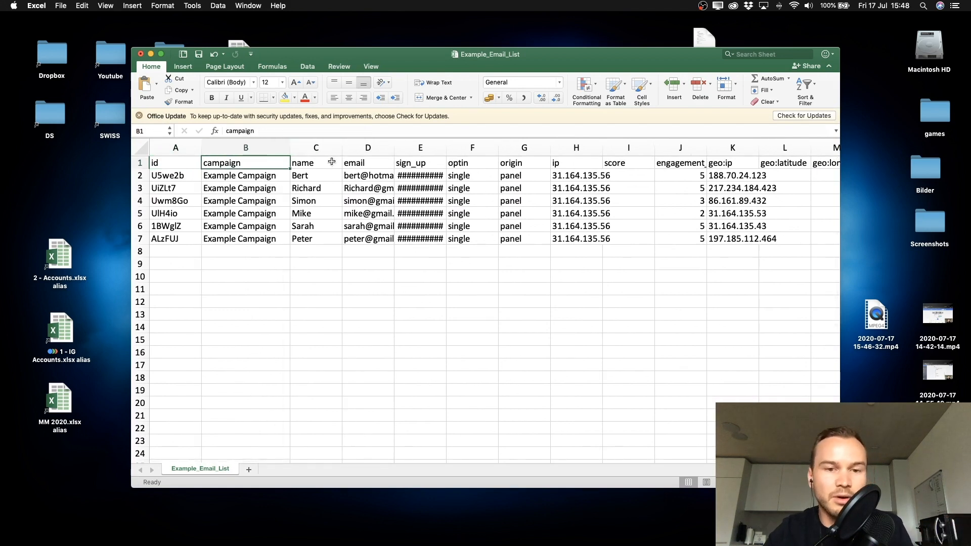
drag(394, 147, 427, 147)
scroll(511, 227, right, 10)
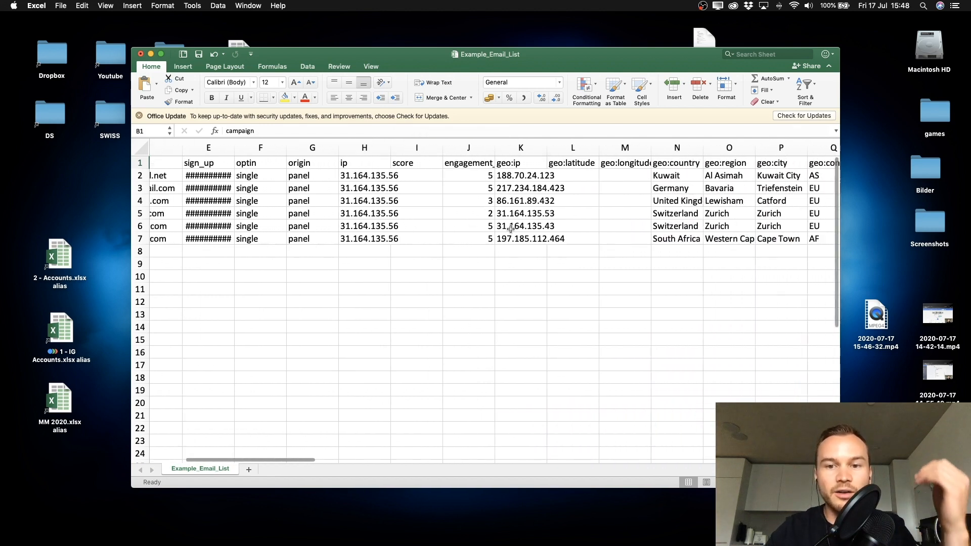
scroll(511, 228, right, 3)
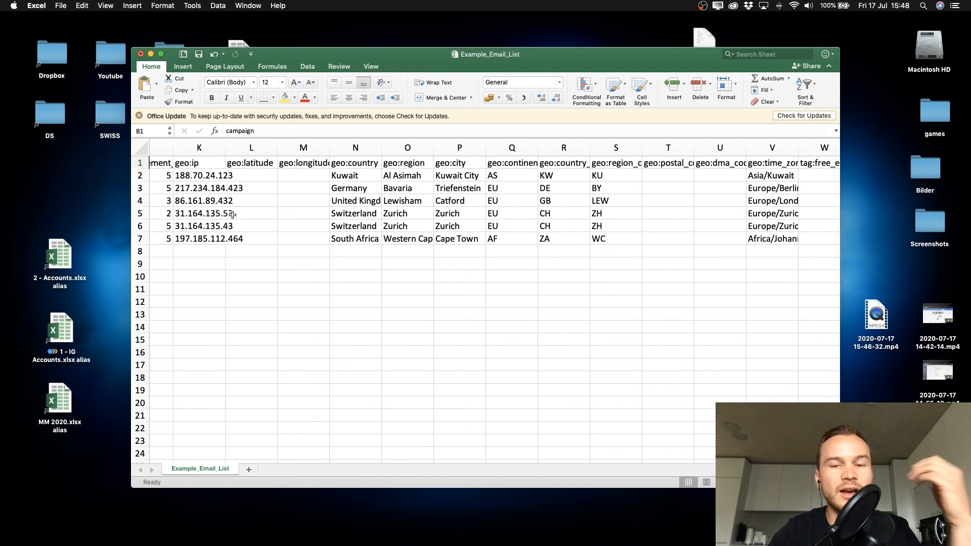
key(ctrl+Up)
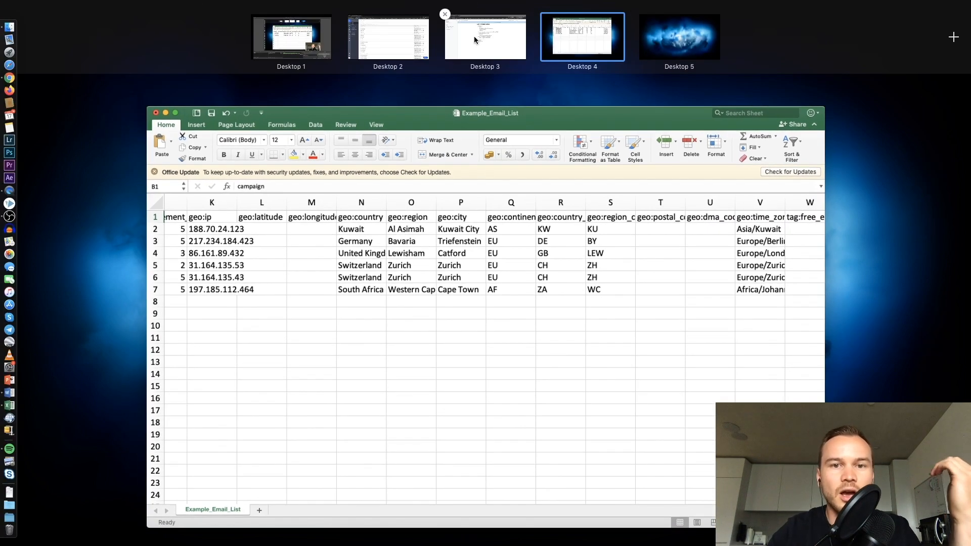
click(401, 36)
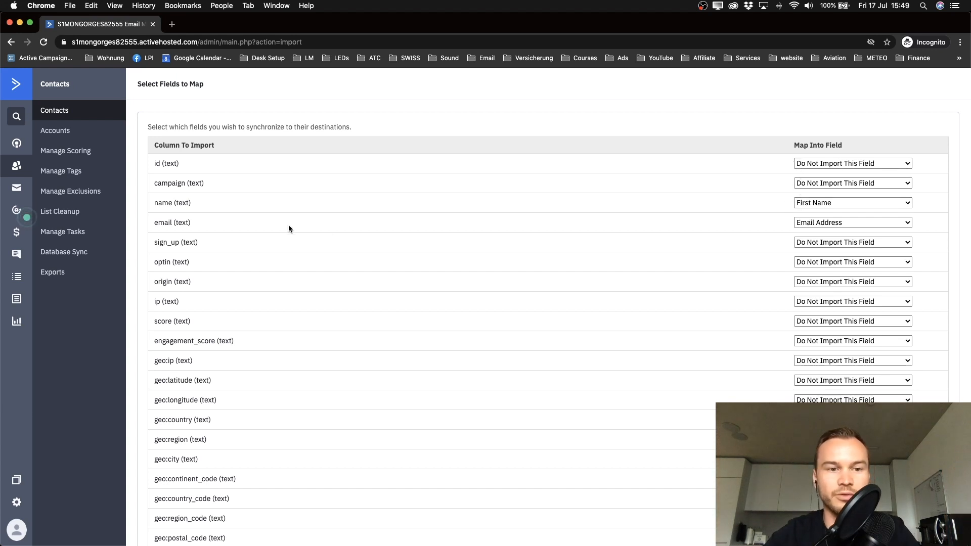
Step: Change the name (text) column's Map Into Field from First Name to First & Last Name
drag(149, 202, 187, 203)
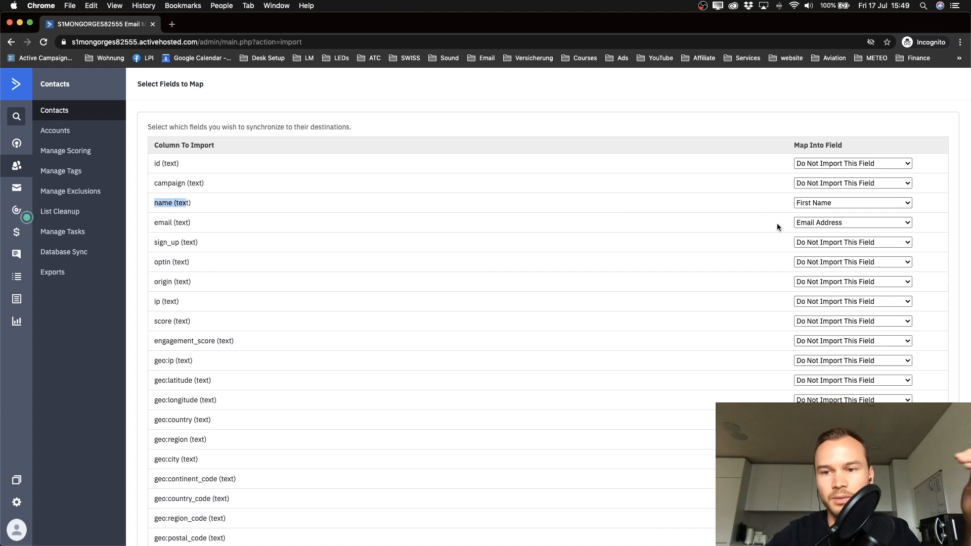
click(810, 209)
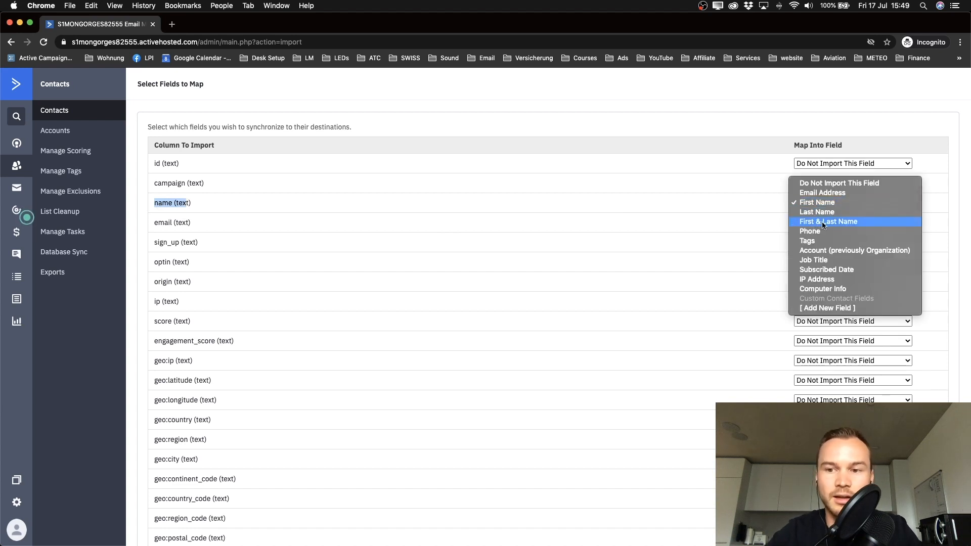
click(658, 201)
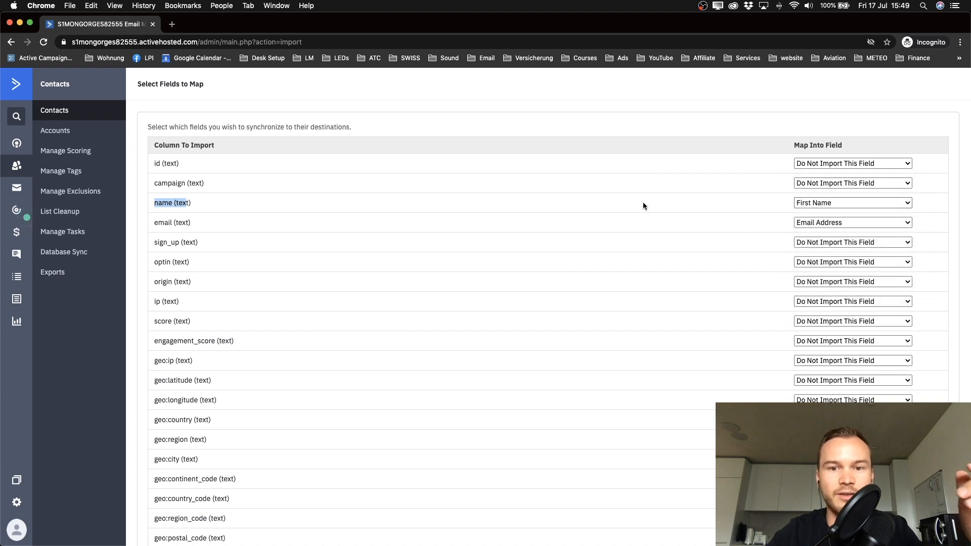
click(820, 202)
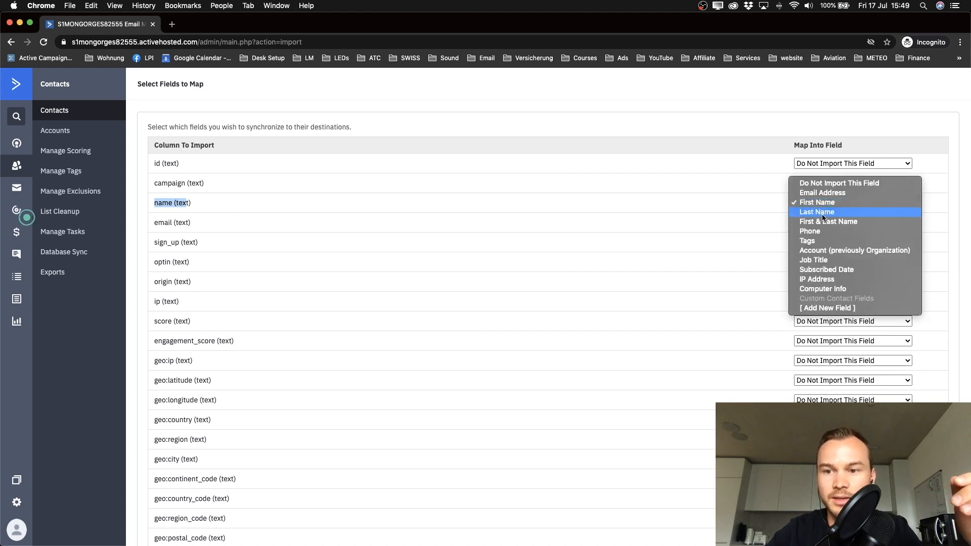
click(822, 224)
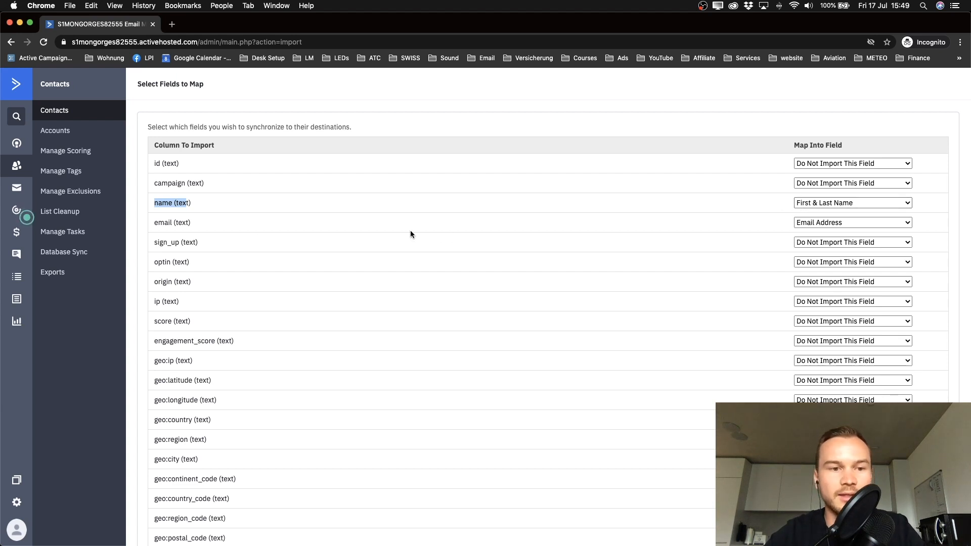
scroll(910, 235, up, 5)
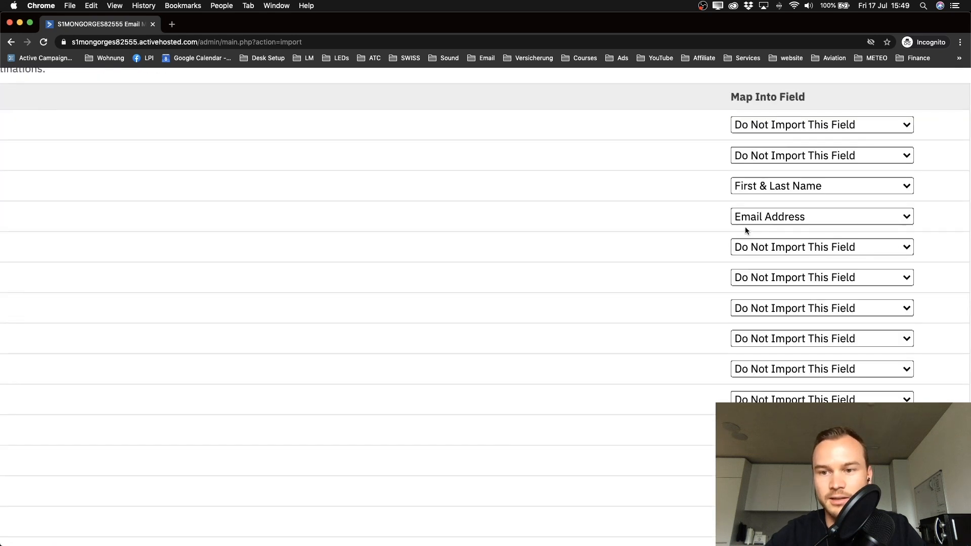
scroll(746, 218, down, 5)
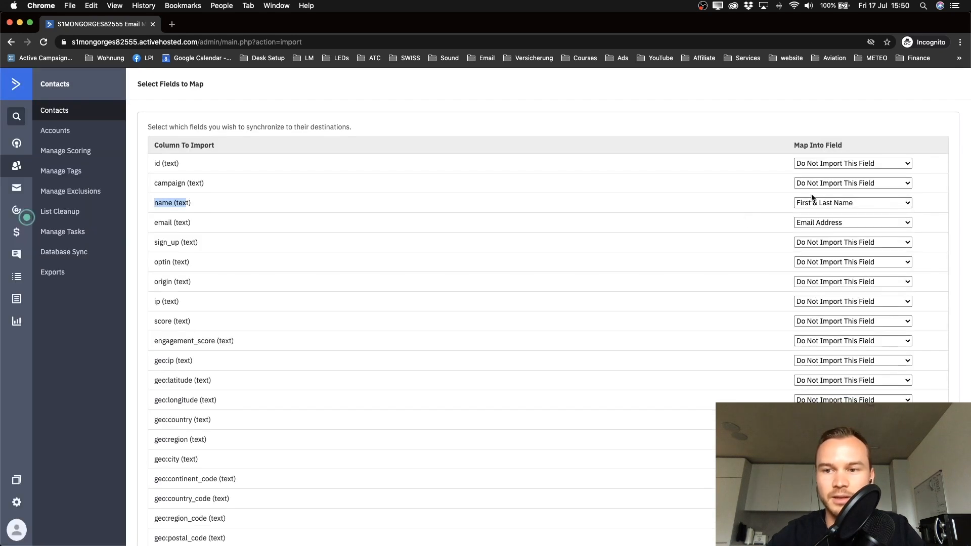
scroll(812, 194, down, 4)
Step: Set the custom:birthdate column to Do Not Import This Field
scroll(843, 163, down, 3)
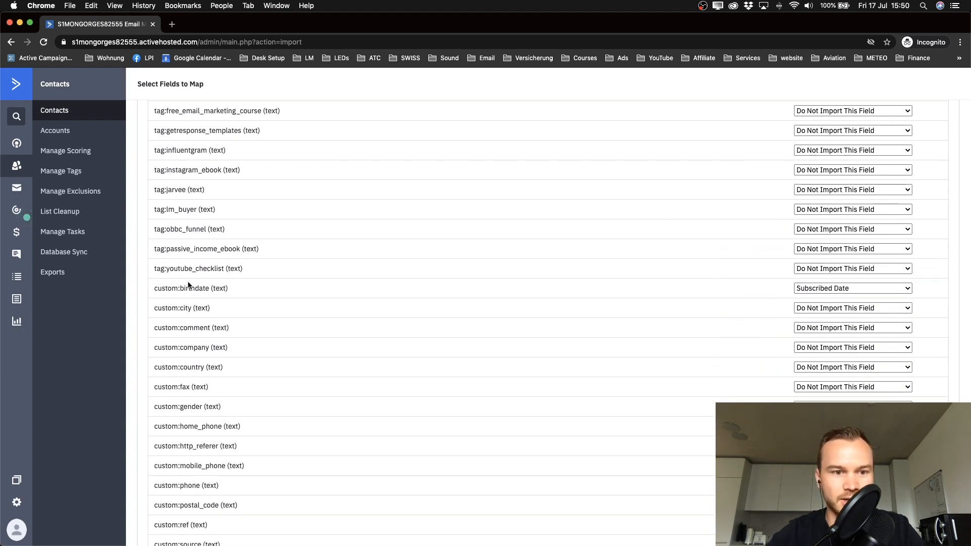
drag(157, 288, 242, 290)
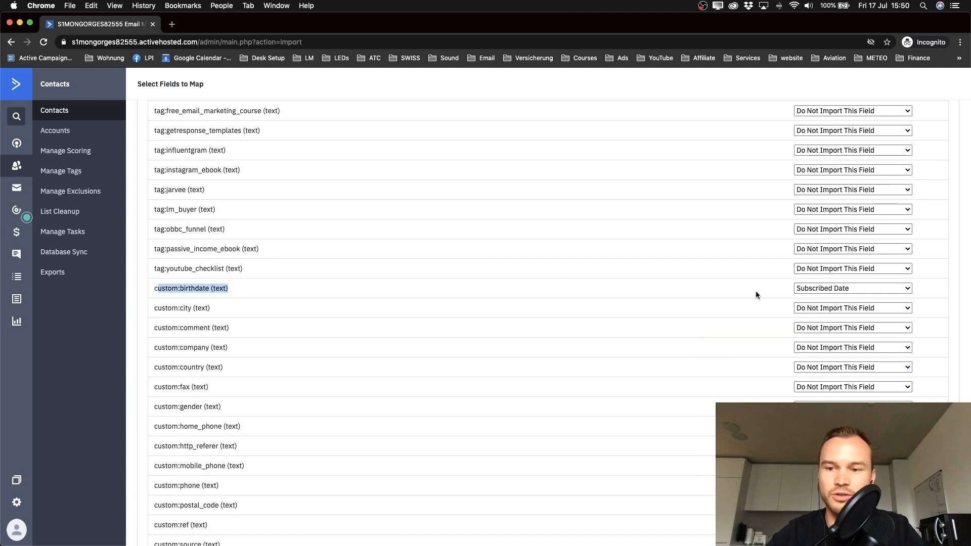
click(828, 289)
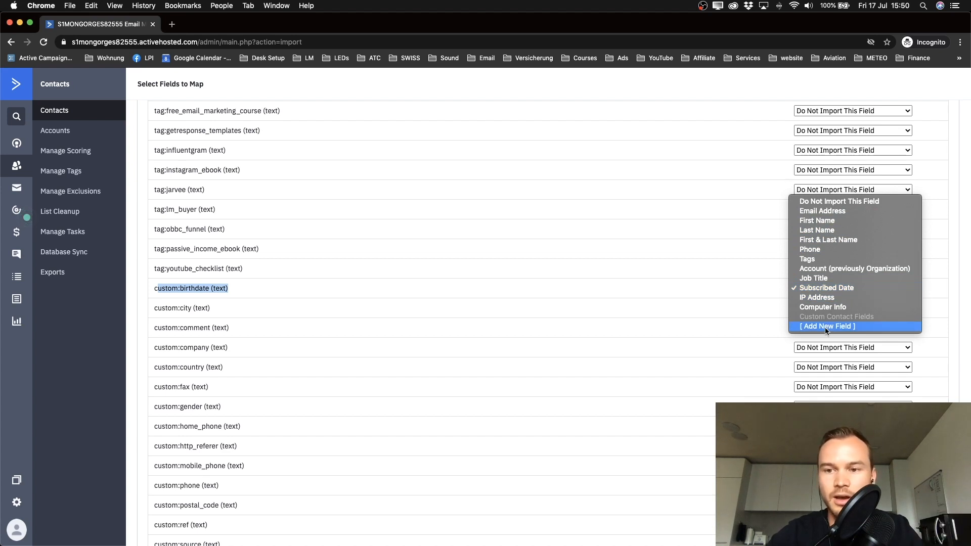
click(820, 203)
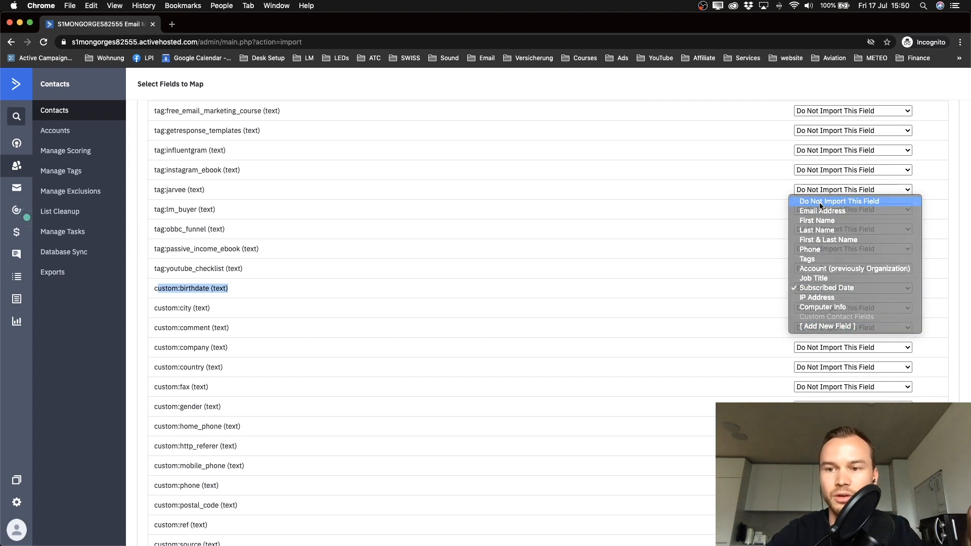
click(750, 284)
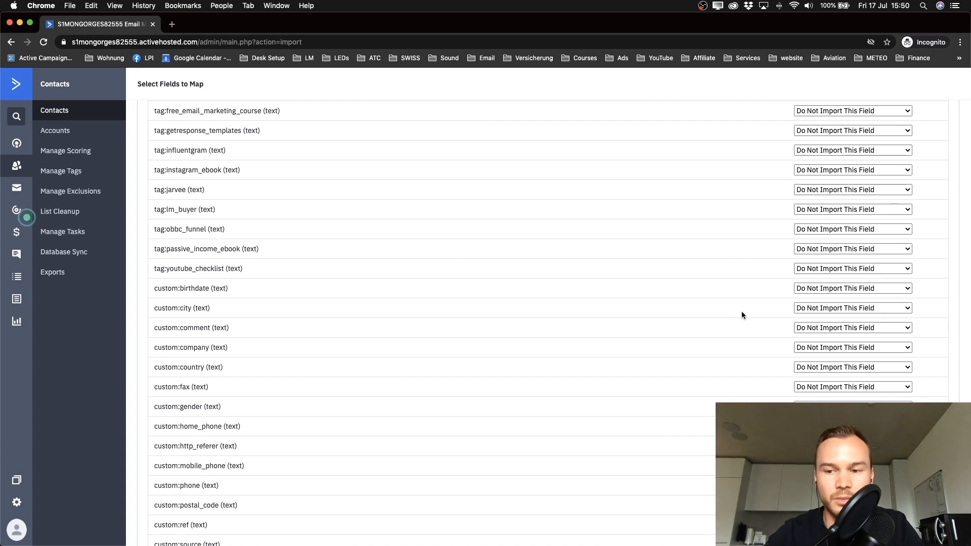
Step: Set the last_update column to Do Not Import This Field
scroll(742, 311, down, 6)
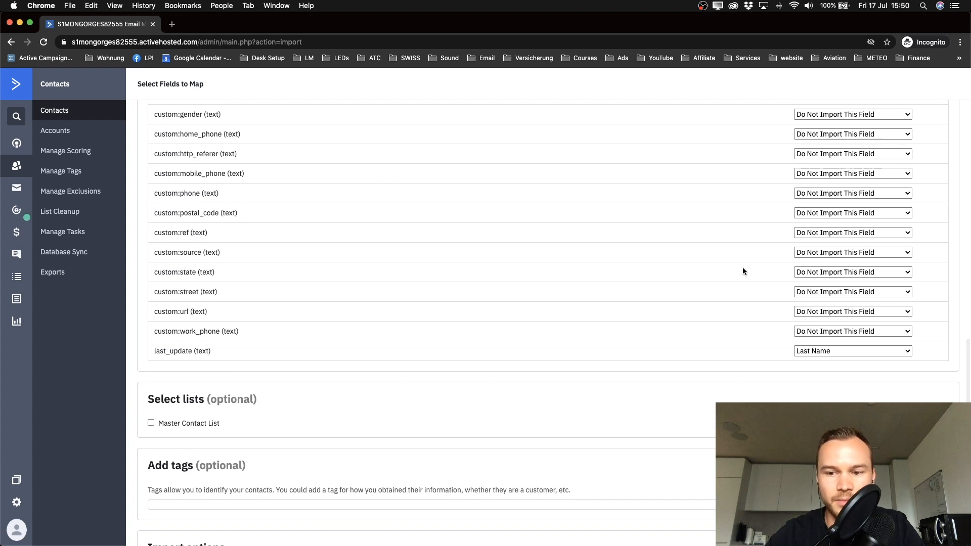
drag(155, 353, 213, 352)
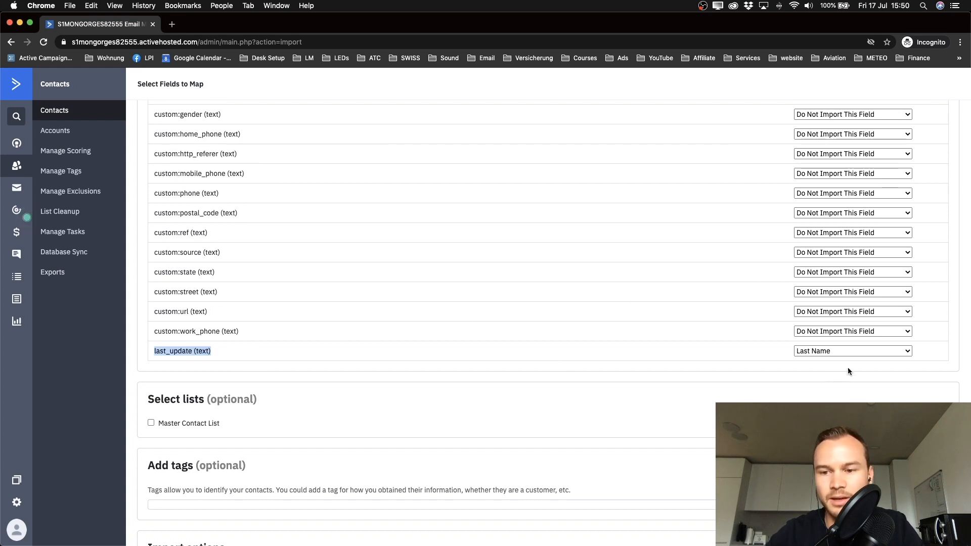
click(836, 350)
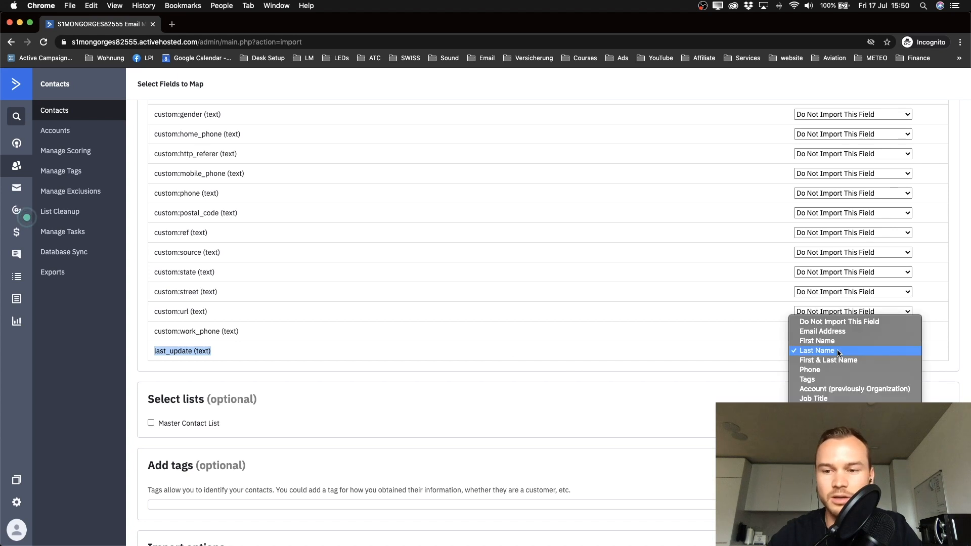
click(823, 324)
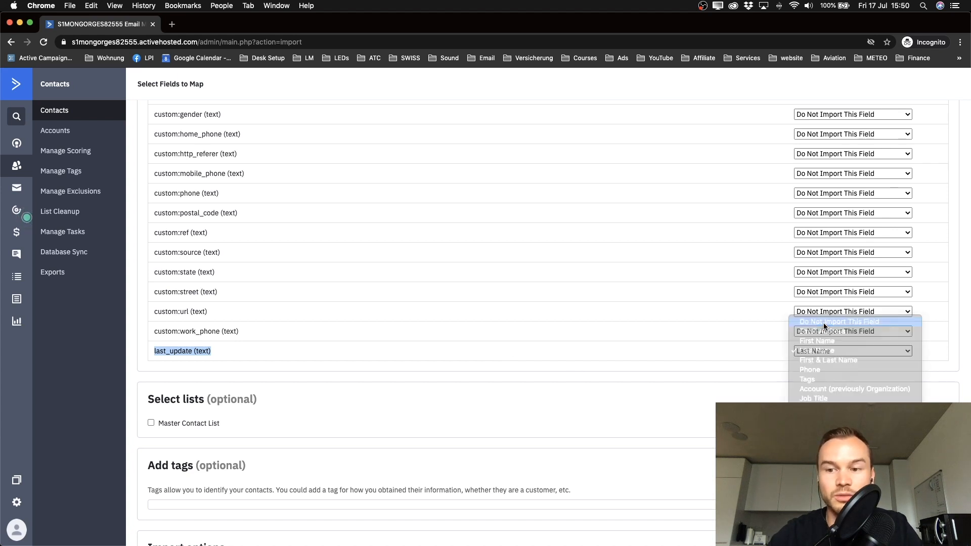
scroll(738, 371, up, 15)
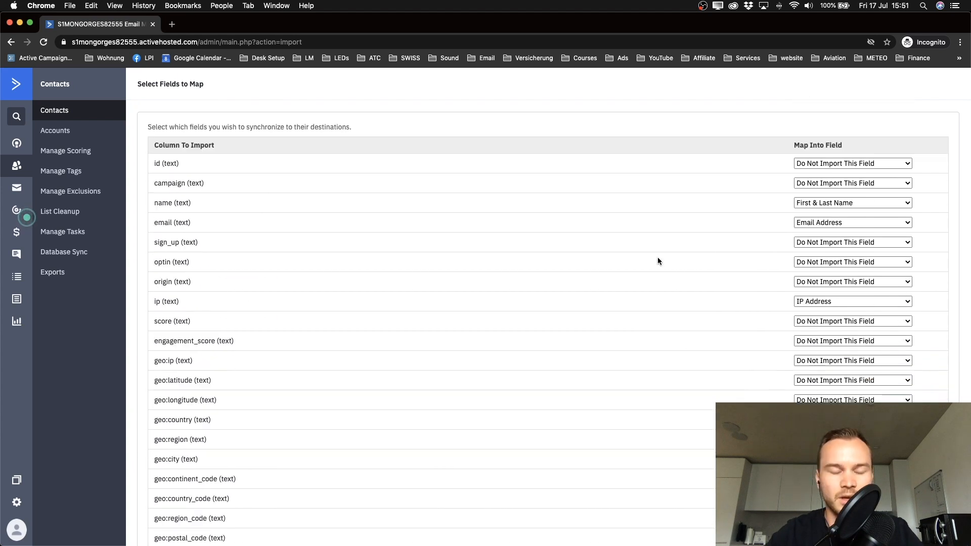
scroll(568, 278, down, 15)
Step: Add the contacts to the Master Contact List and try tags 'july 2020', then 'customer_pro'
scroll(569, 278, down, 6)
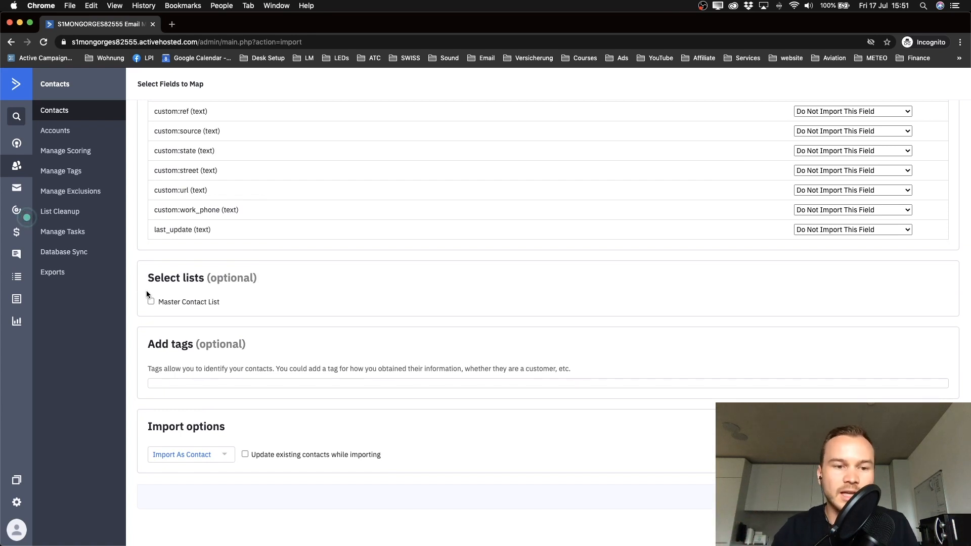
click(151, 301)
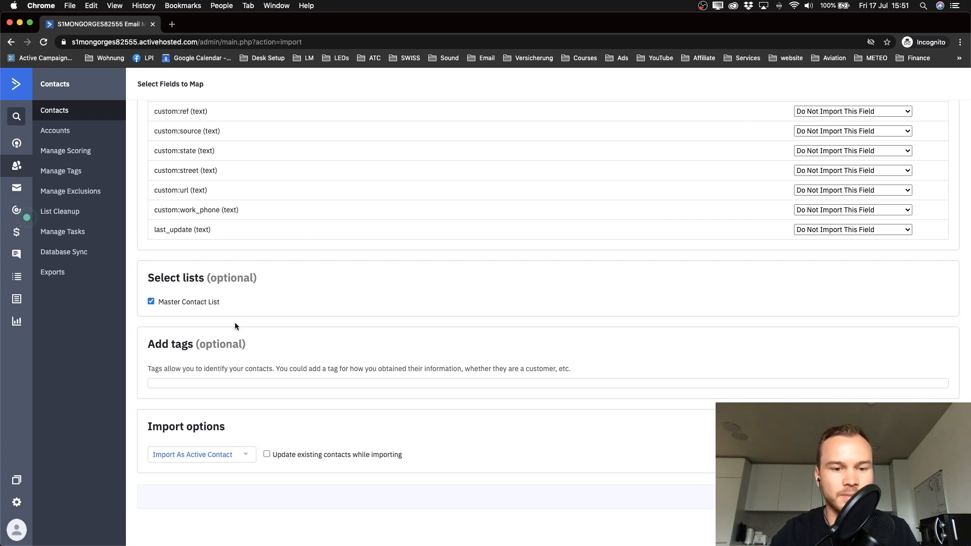
click(201, 383)
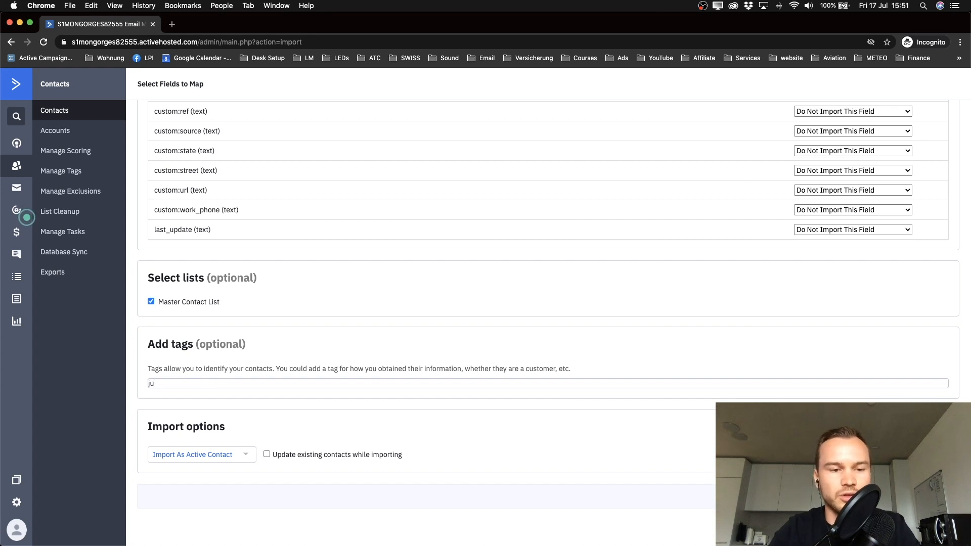
text(july 2020)
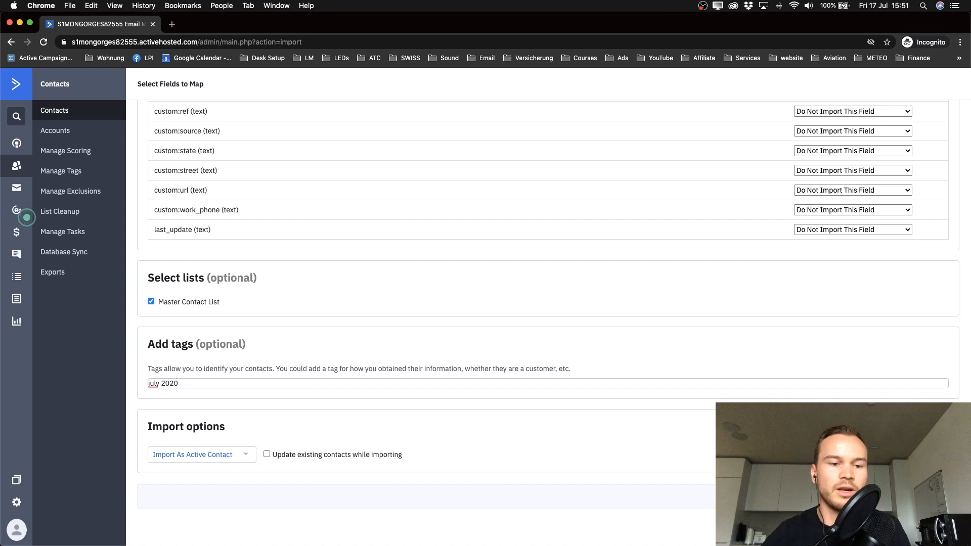
drag(190, 384, 132, 385)
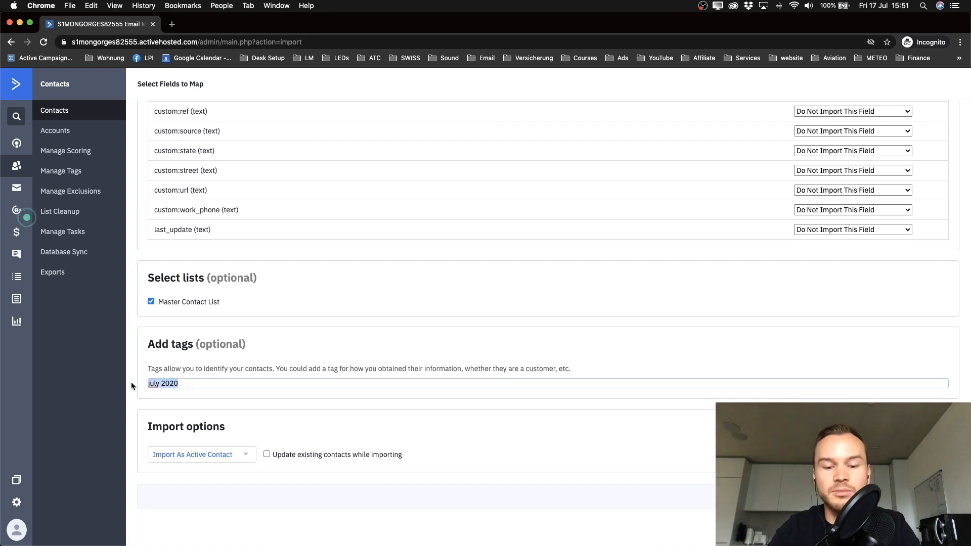
text(c)
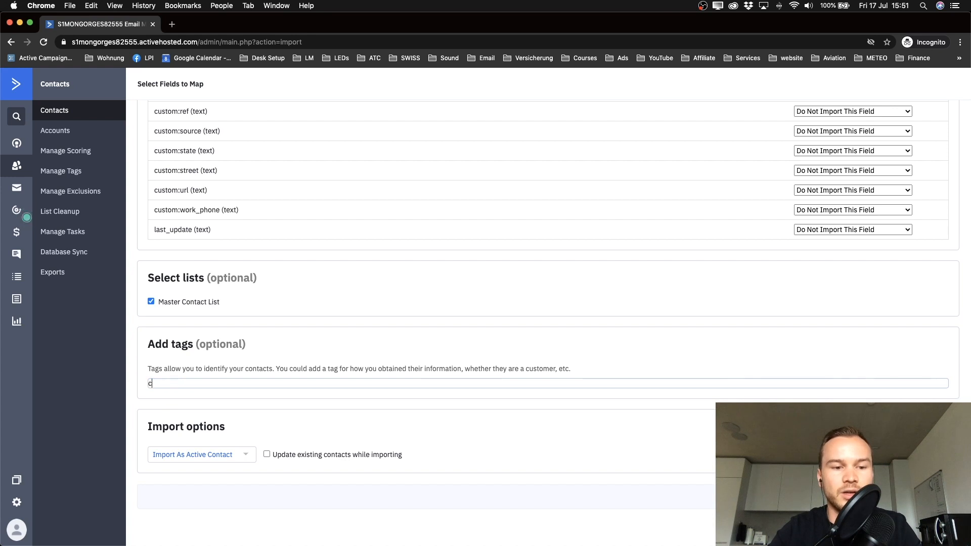
text(ustom)
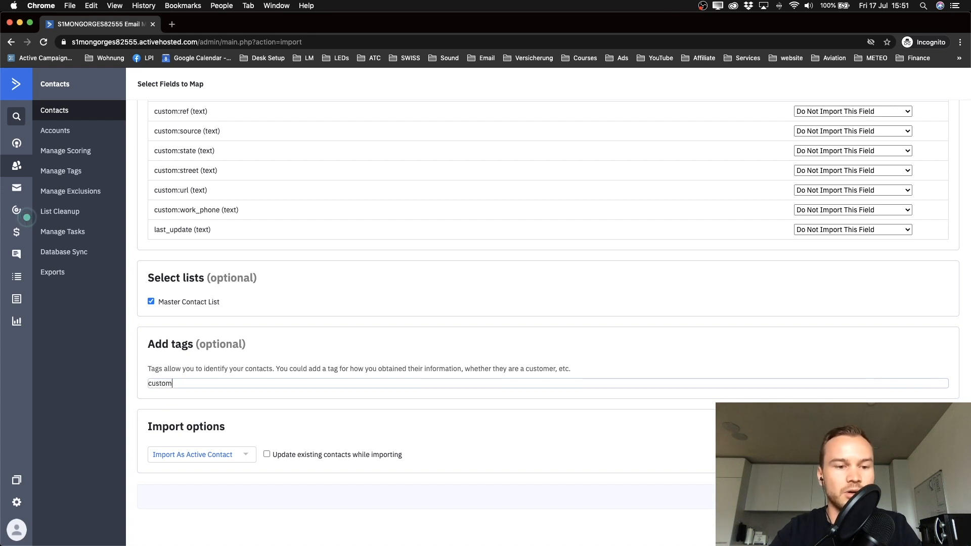
text(er_pro)
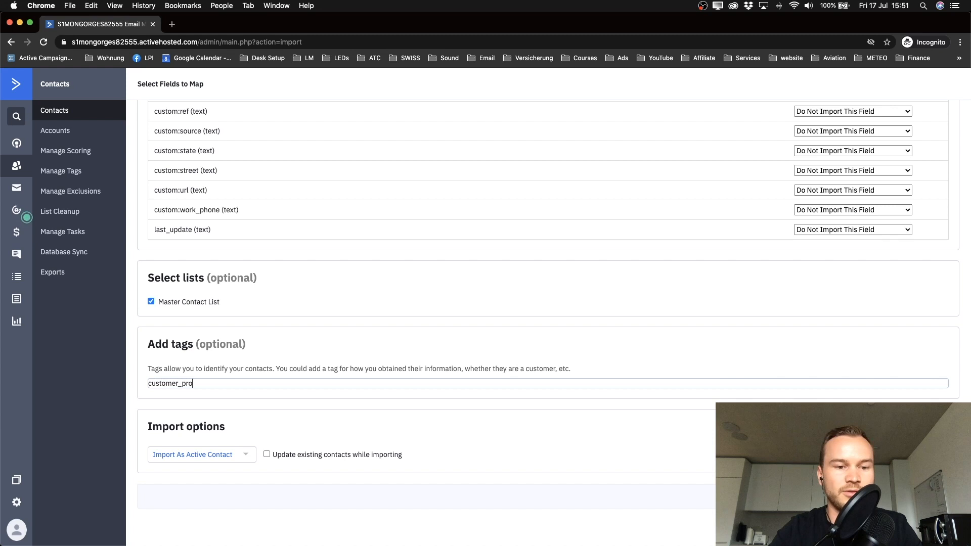
Step: Remove the customer_pro tag so no tags are added, and start the import
scroll(132, 384, up, 5)
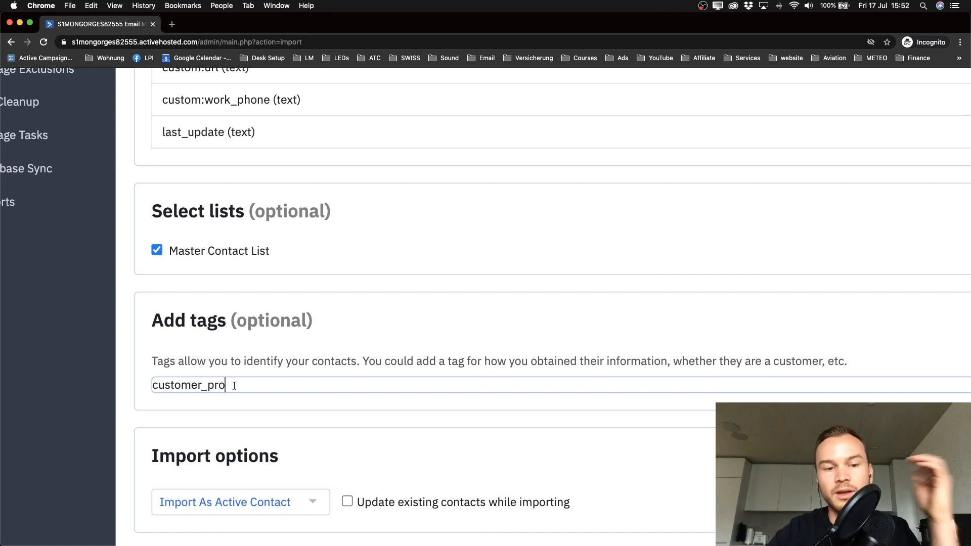
drag(232, 386, 129, 385)
key(BackSpace)
scroll(192, 379, down, 5)
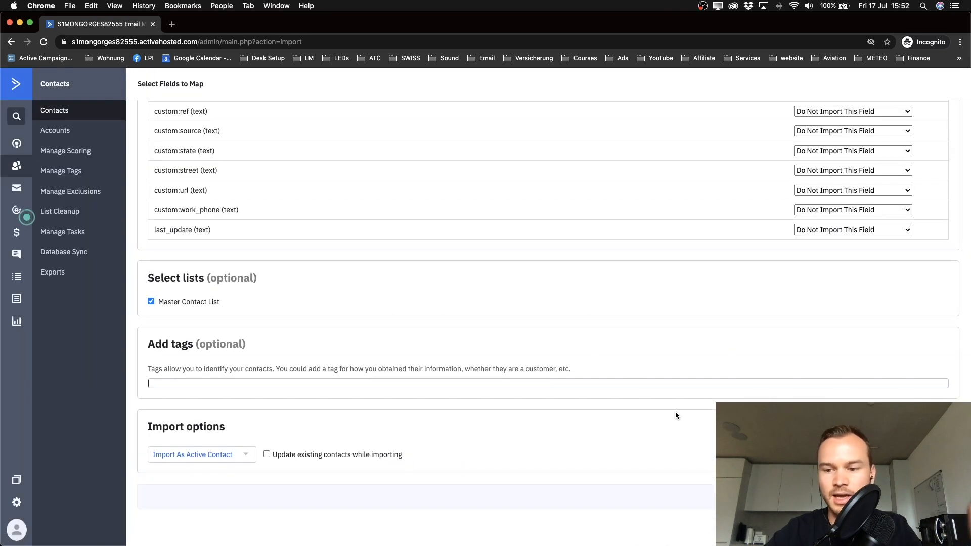
click(928, 497)
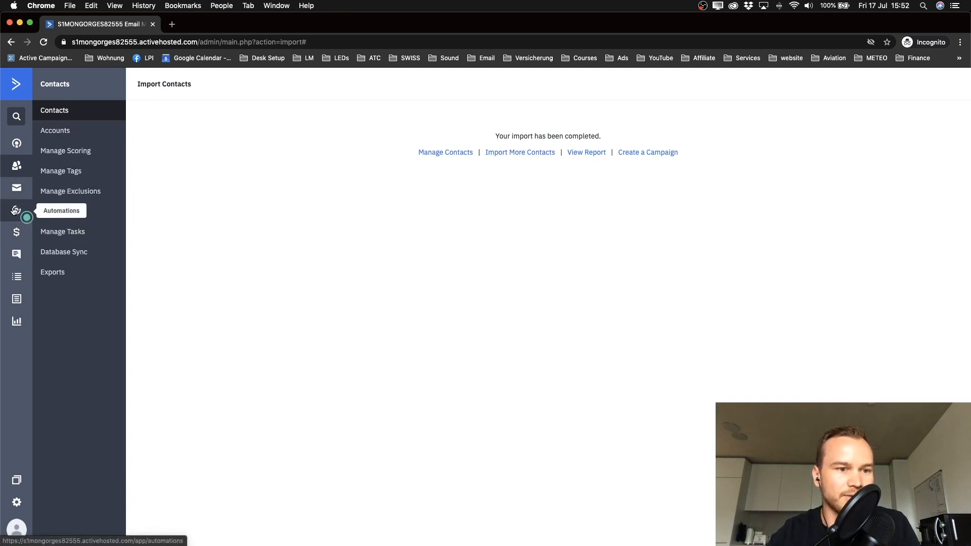
Step: Check the Lists overview, where the Master Contact List now shows 7 active contacts
click(11, 278)
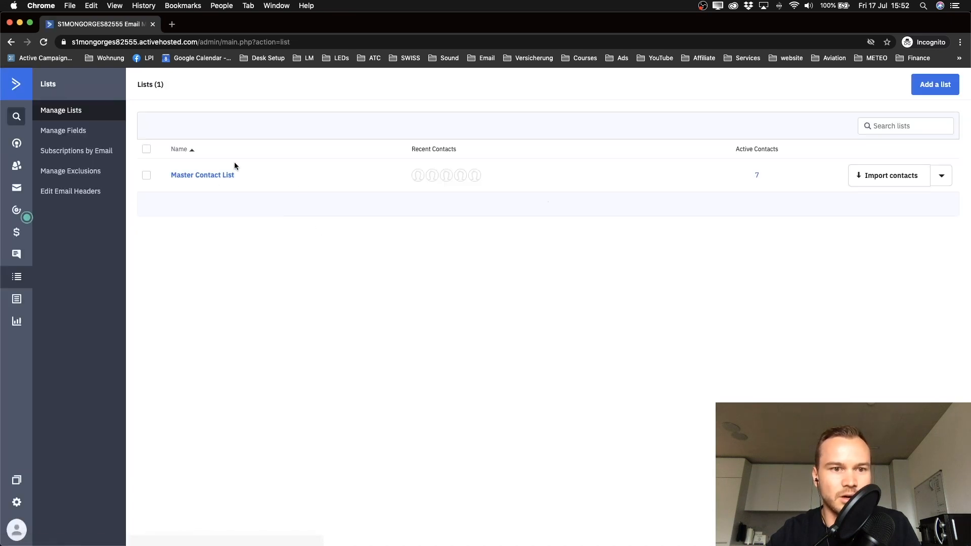
scroll(784, 171, up, 5)
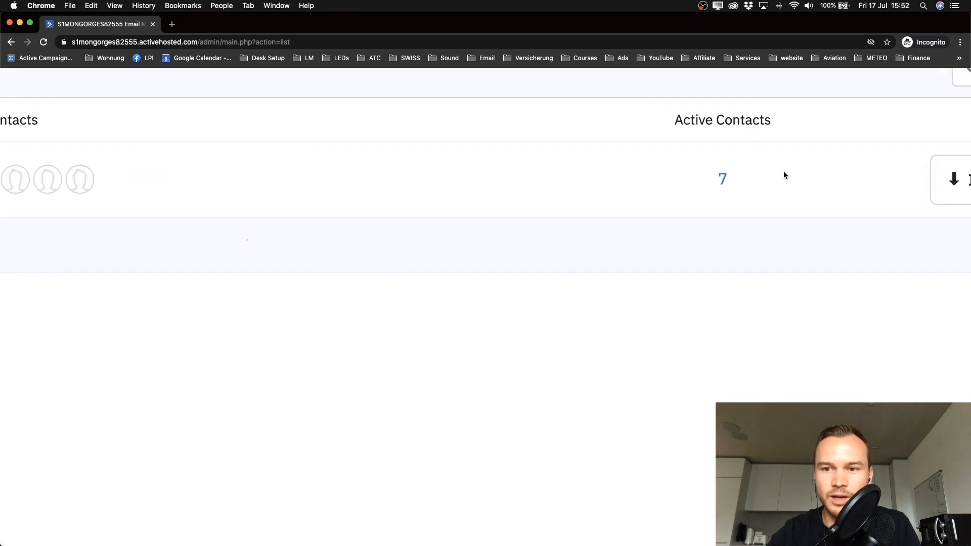
scroll(732, 181, down, 5)
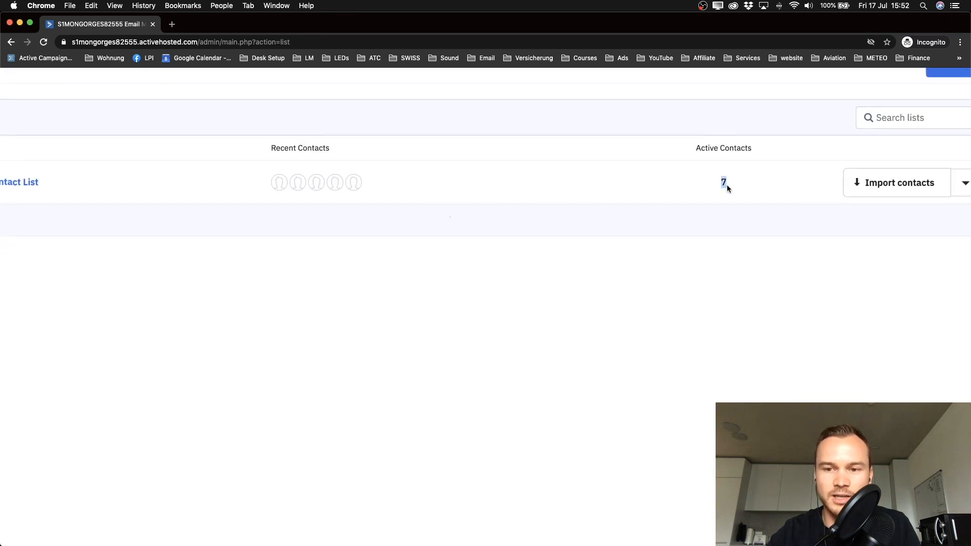
click(700, 238)
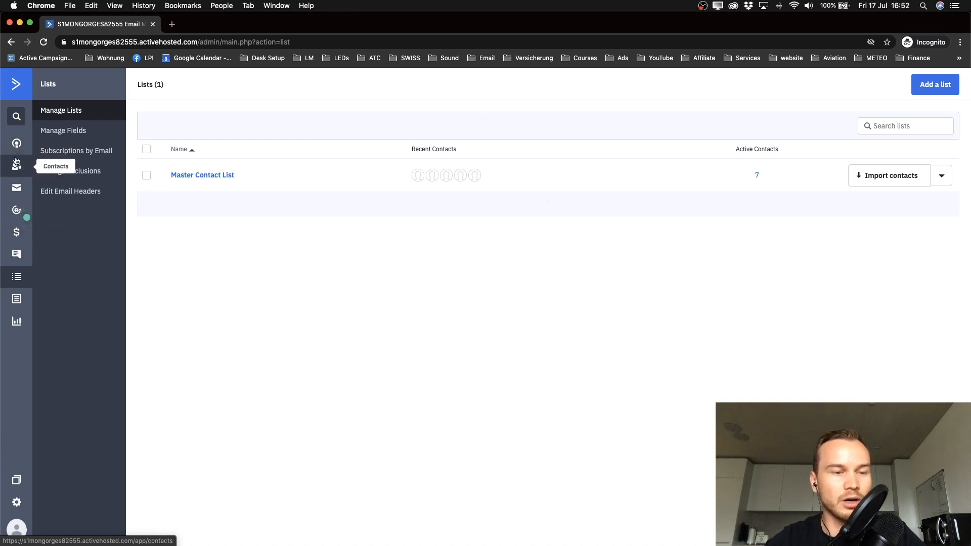
Step: Start a new form in Forms, dismissing the intro message, and name it Youtube Checklist
click(17, 302)
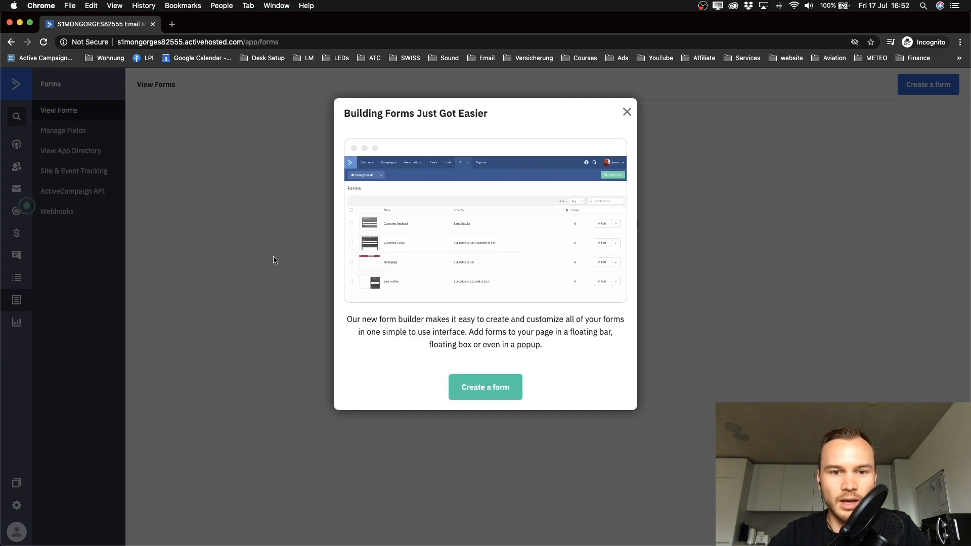
click(627, 112)
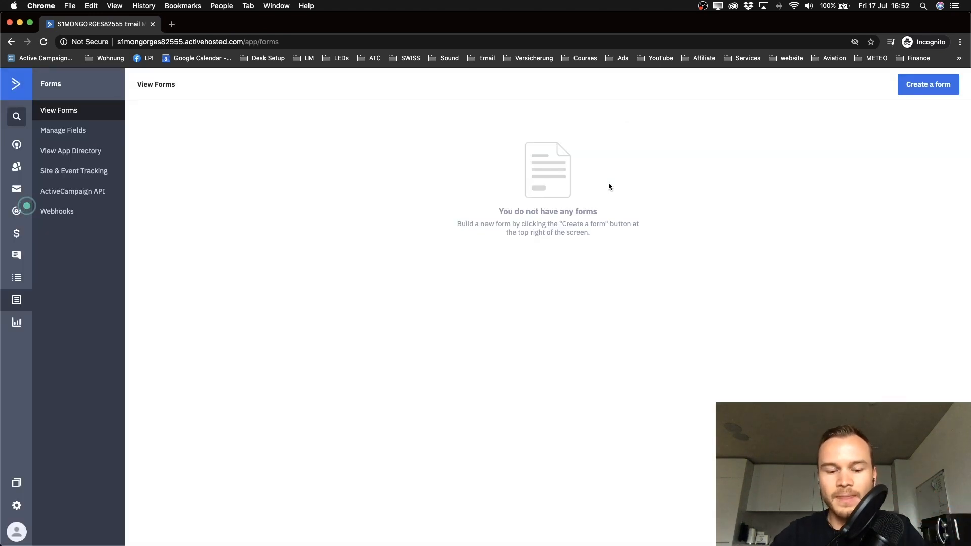
click(920, 87)
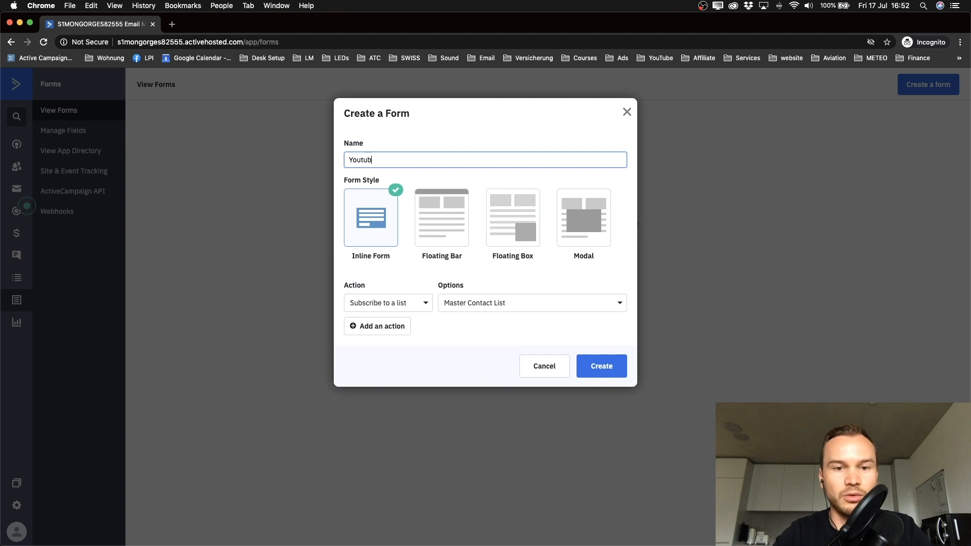
text(klist)
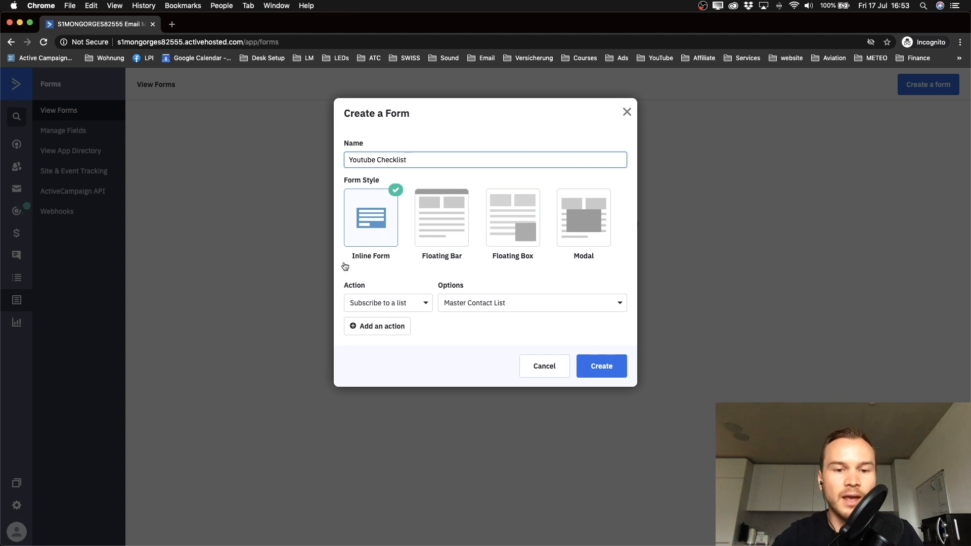
Step: Add a second form action that adds the tag 'lead magnet: youtube checklist'
scroll(373, 306, up, 3)
scroll(373, 307, up, 3)
click(375, 343)
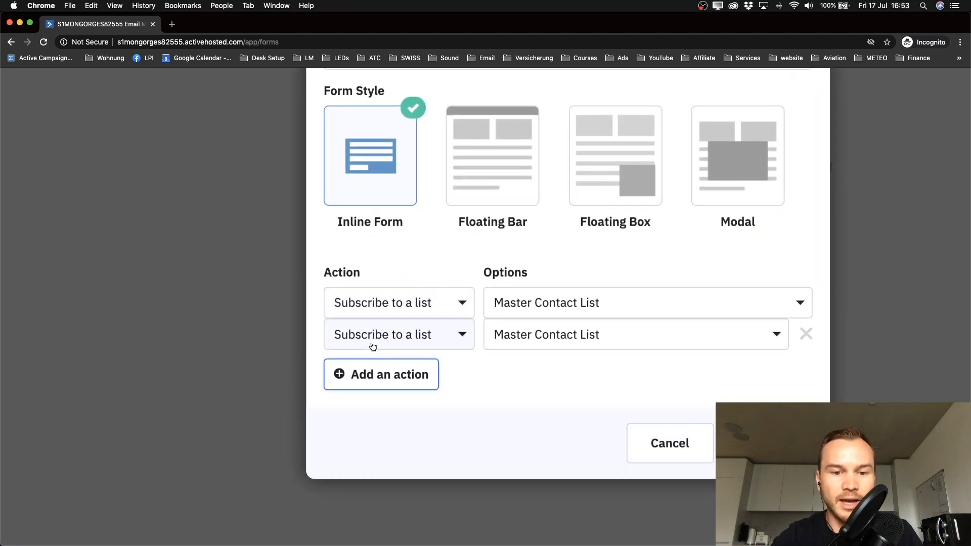
scroll(524, 384, down, 1)
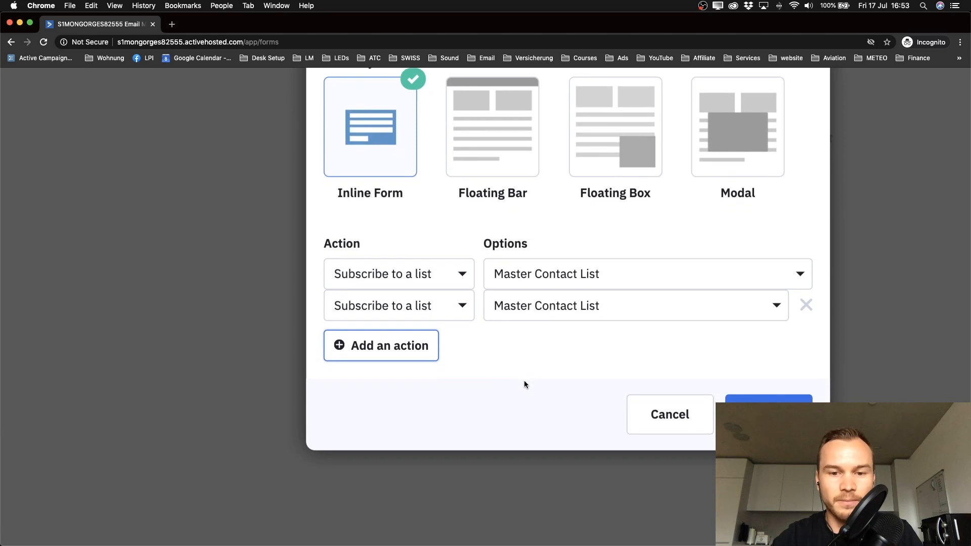
click(464, 314)
click(384, 346)
click(544, 310)
text(lead magnet)
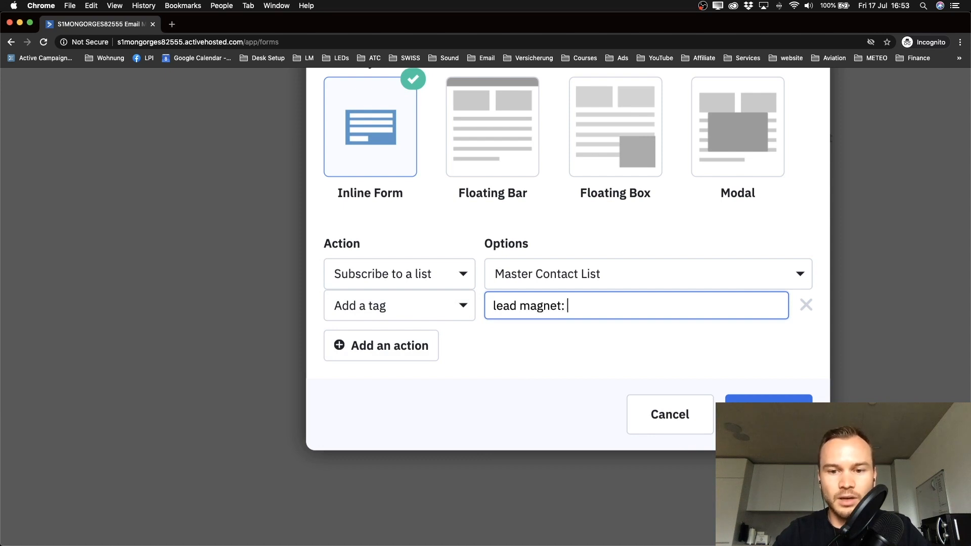
text(: youtube checklist)
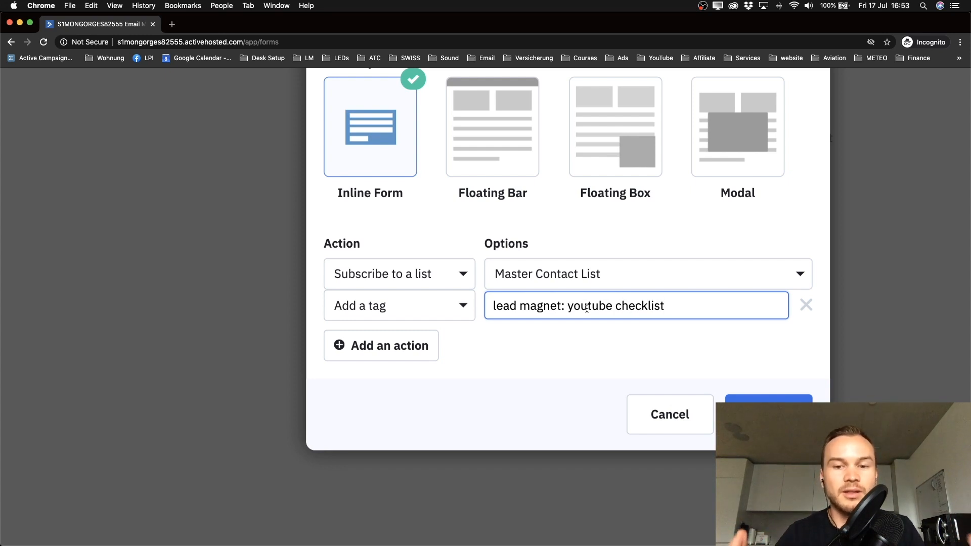
scroll(586, 308, up, 1)
scroll(587, 308, up, 2)
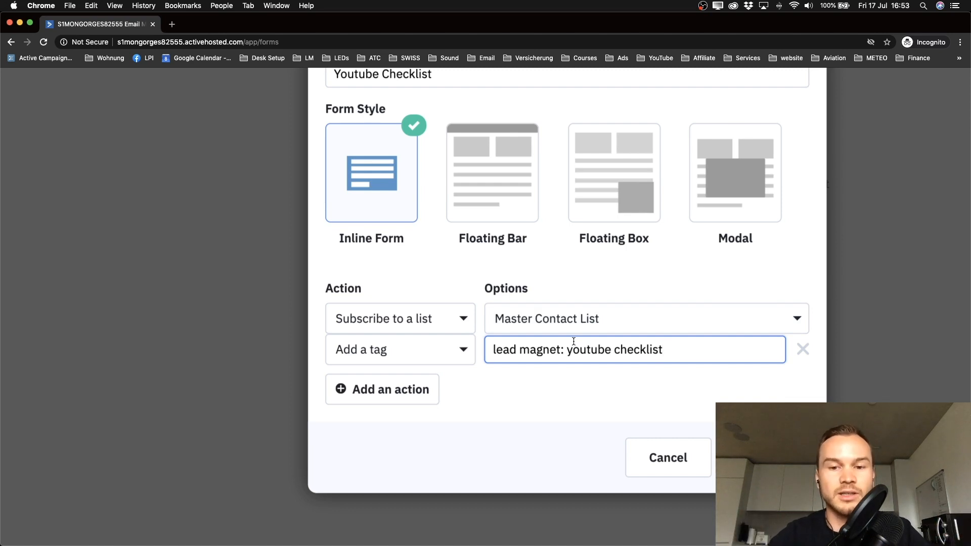
scroll(574, 341, down, 5)
click(562, 371)
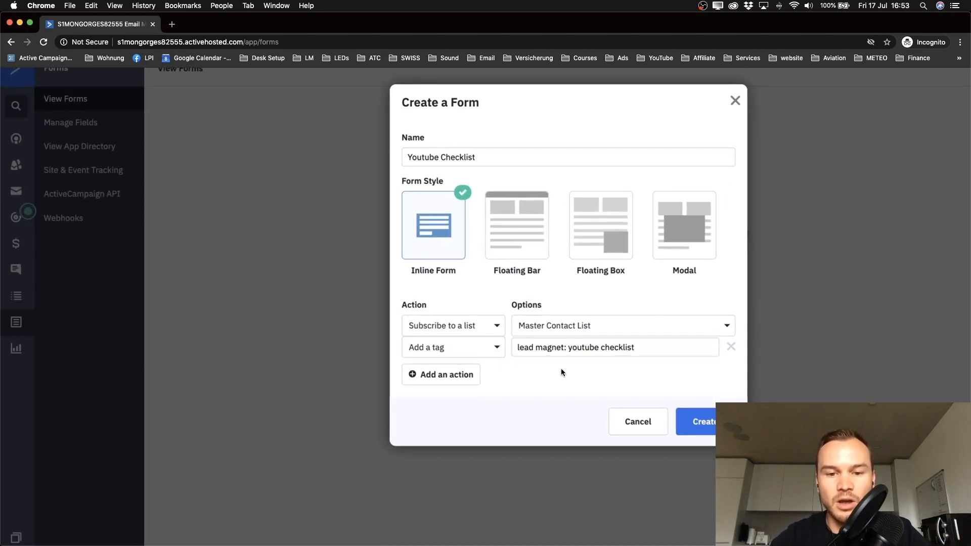
Step: Create the Youtube Checklist form, opening it in the editor with default Full Name, Email and Submit
scroll(559, 357, down, 2)
click(599, 383)
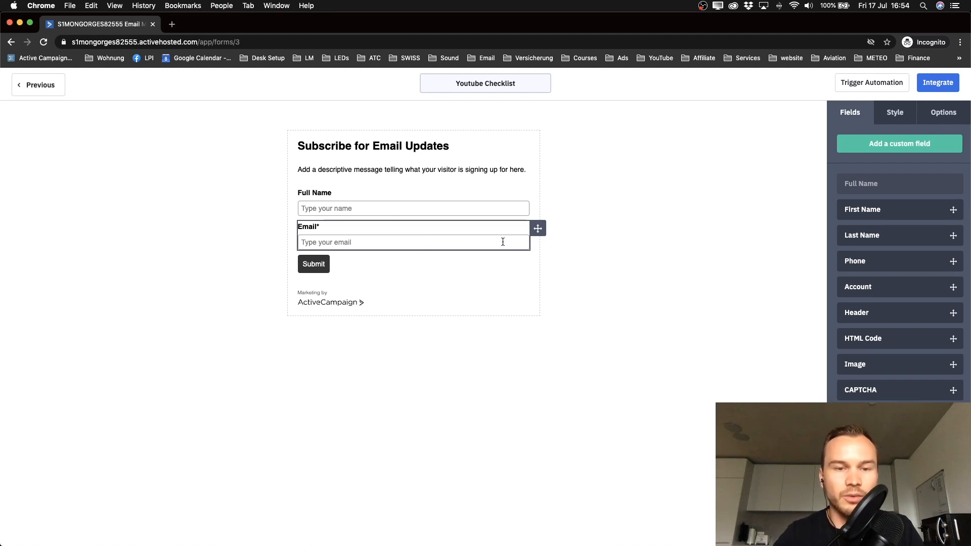
scroll(503, 242, up, 5)
scroll(503, 243, up, 1)
scroll(502, 243, left, 1)
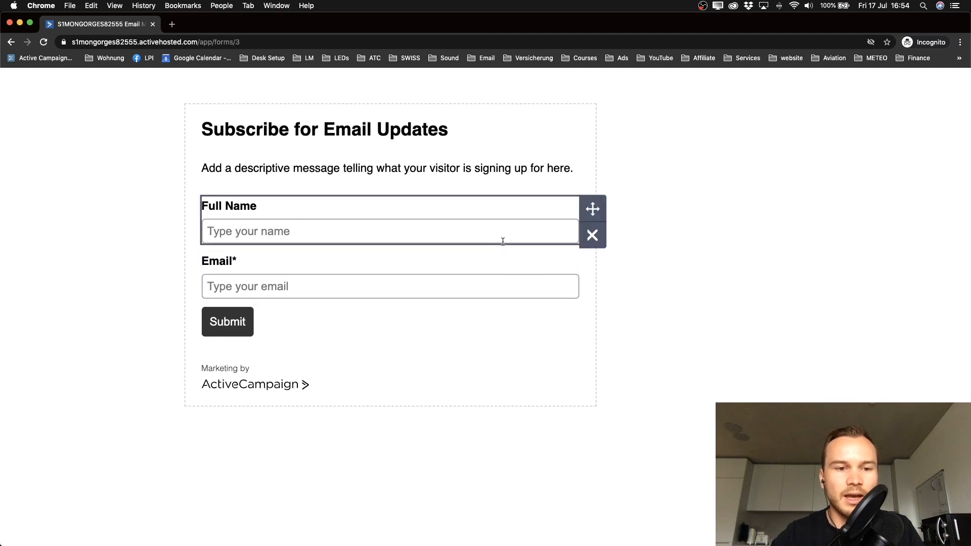
scroll(502, 242, down, 5)
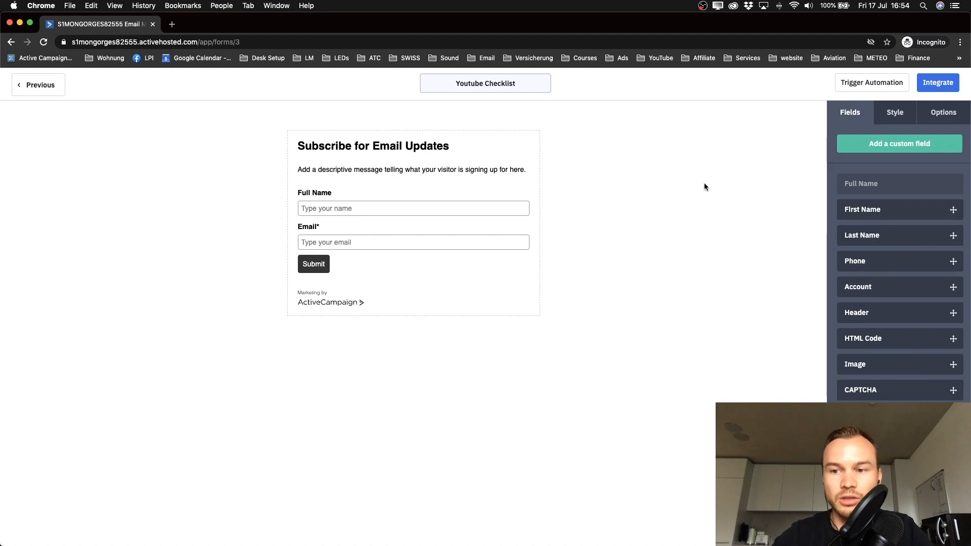
Step: Open the form's Options panel and review the current Show Thank You submit setting
click(945, 120)
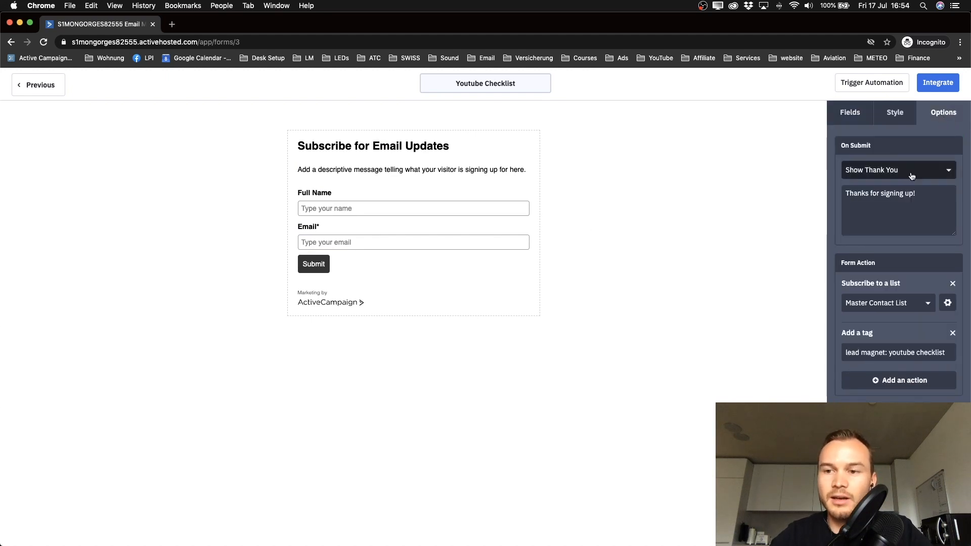
scroll(913, 176, up, 5)
scroll(913, 177, right, 2)
scroll(913, 176, up, 3)
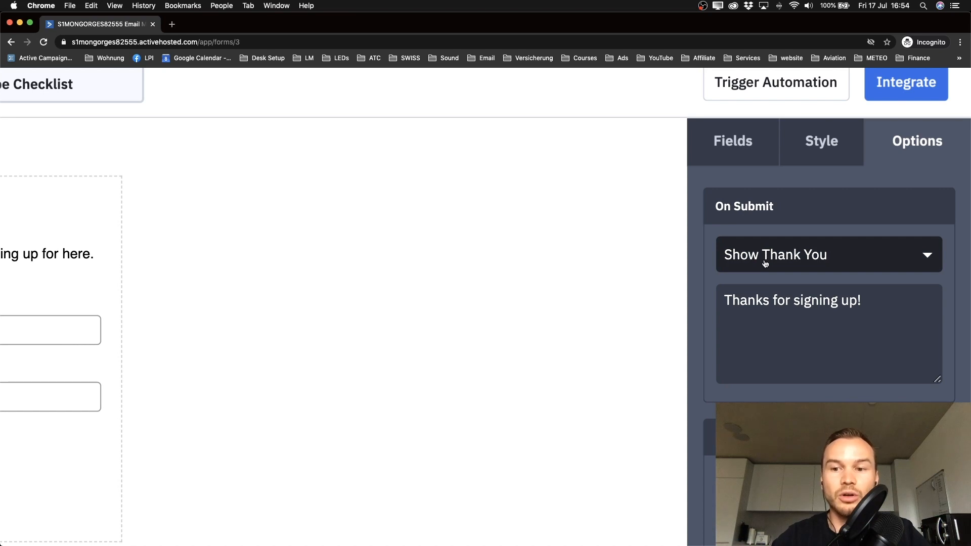
scroll(765, 264, down, 3)
scroll(765, 264, down, 3)
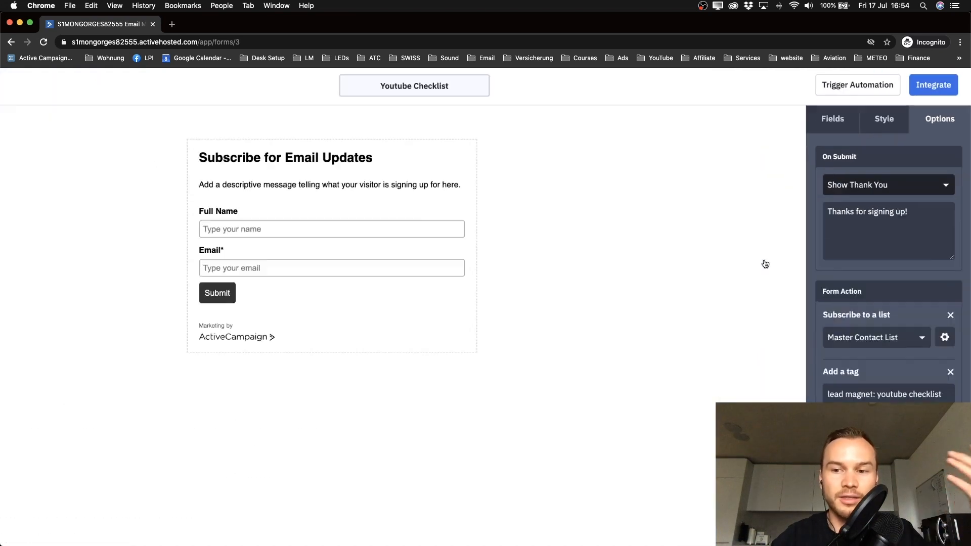
scroll(765, 264, down, 3)
click(872, 207)
scroll(331, 195, up, 5)
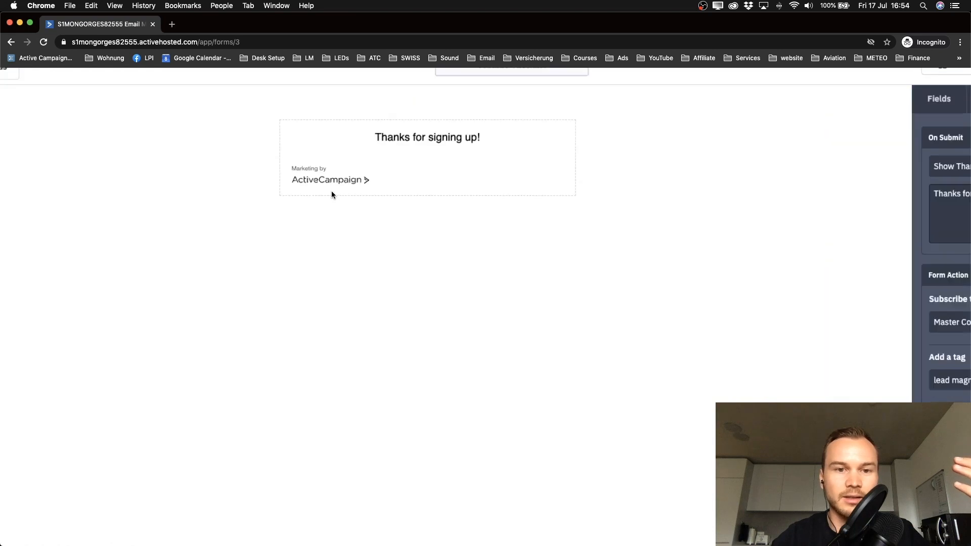
scroll(332, 195, up, 3)
scroll(332, 195, up, 2)
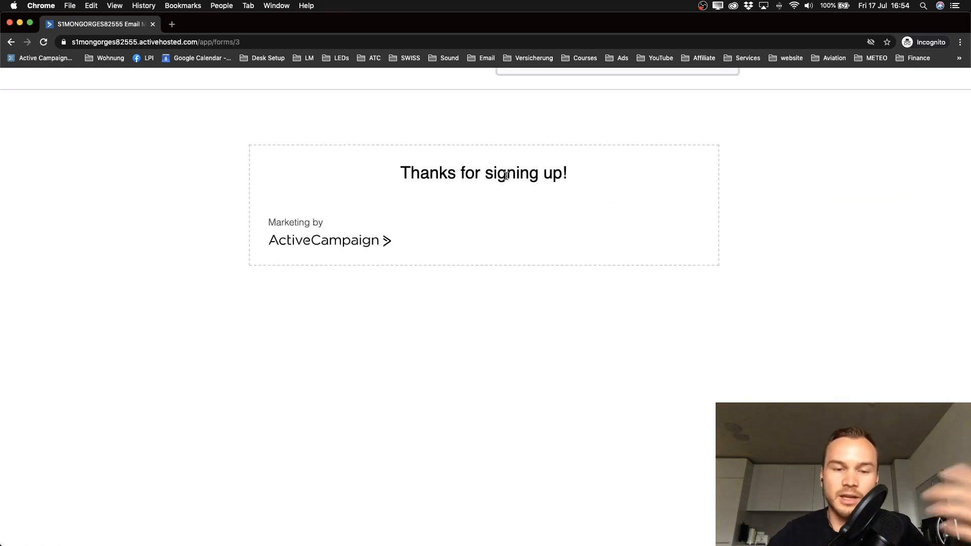
scroll(506, 176, down, 5)
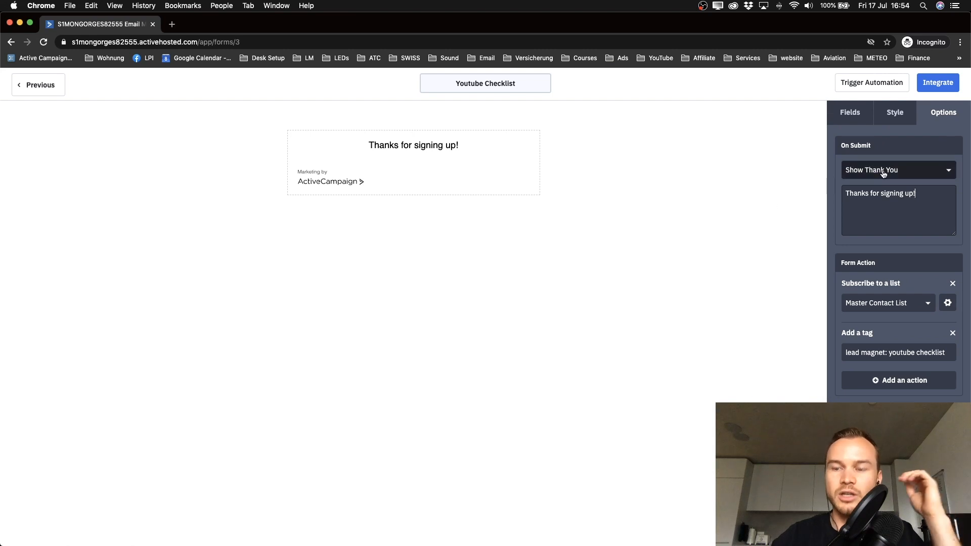
scroll(883, 174, up, 5)
Step: Change On Submit from Show Thank You to Open URL and place the cursor in the URL field
click(849, 176)
click(681, 275)
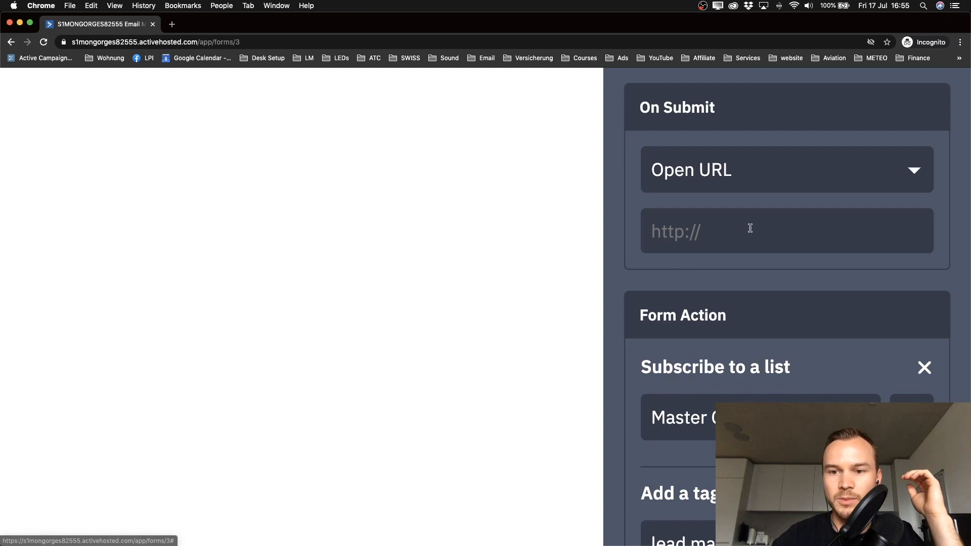
click(734, 174)
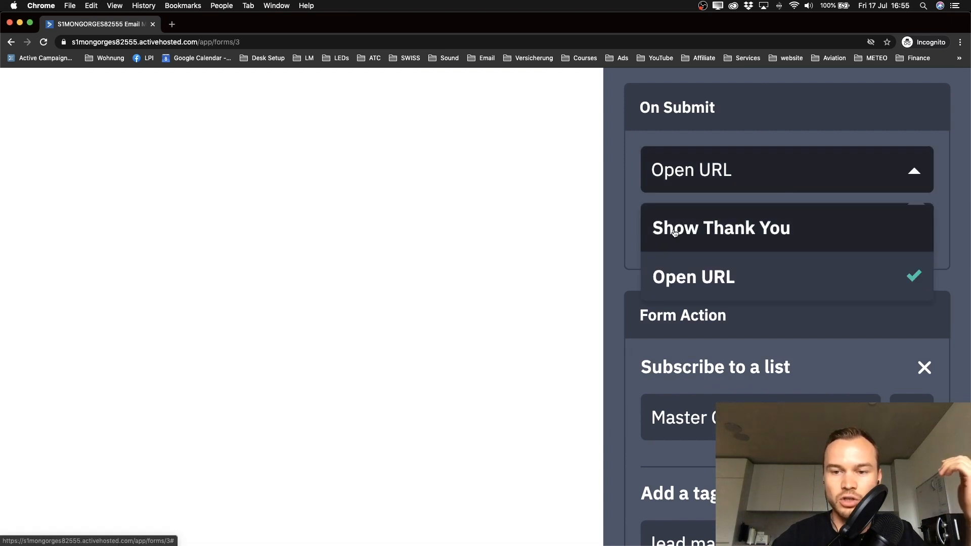
click(697, 279)
click(694, 232)
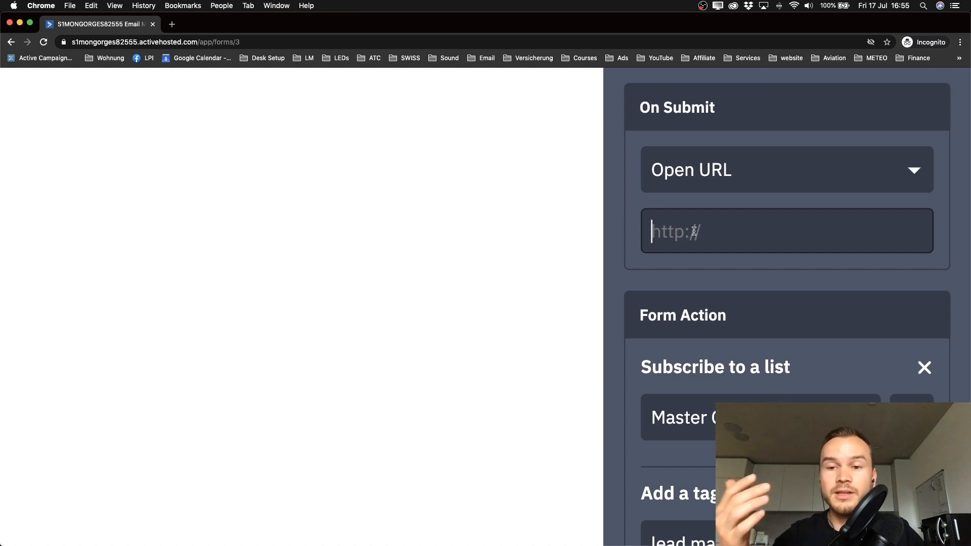
Step: Revert On Submit to Show Thank You and append 'Check your inbox for the youtube checklist.' to the message
click(697, 185)
click(708, 228)
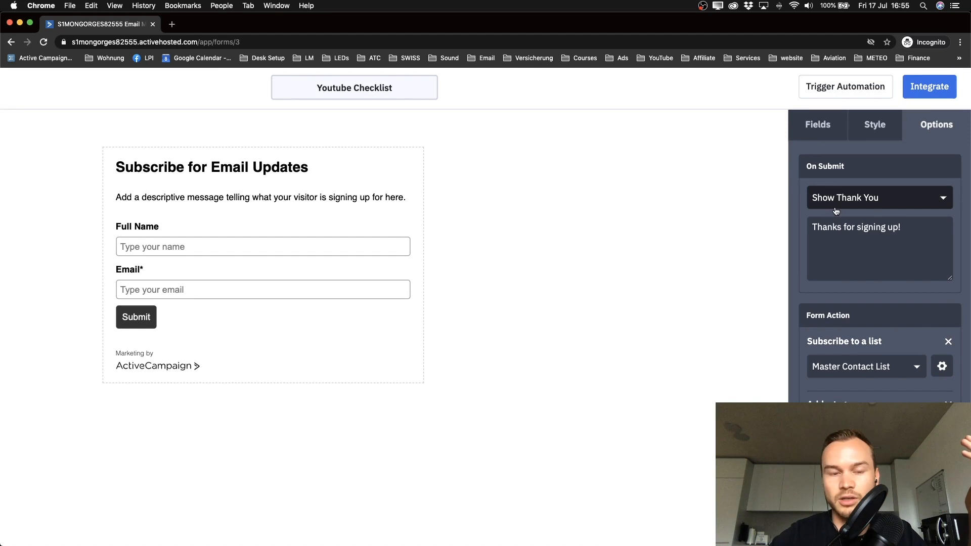
click(863, 227)
click(931, 226)
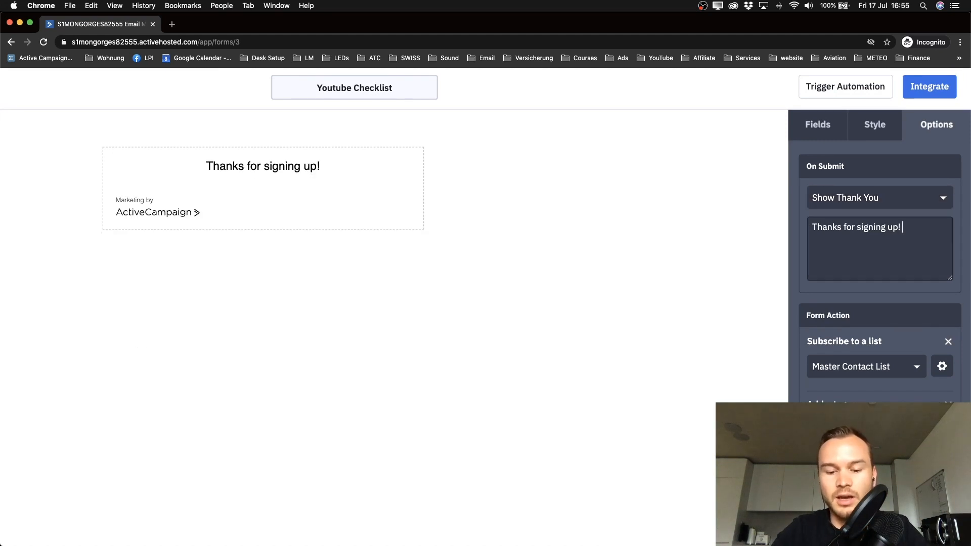
text(Chec)
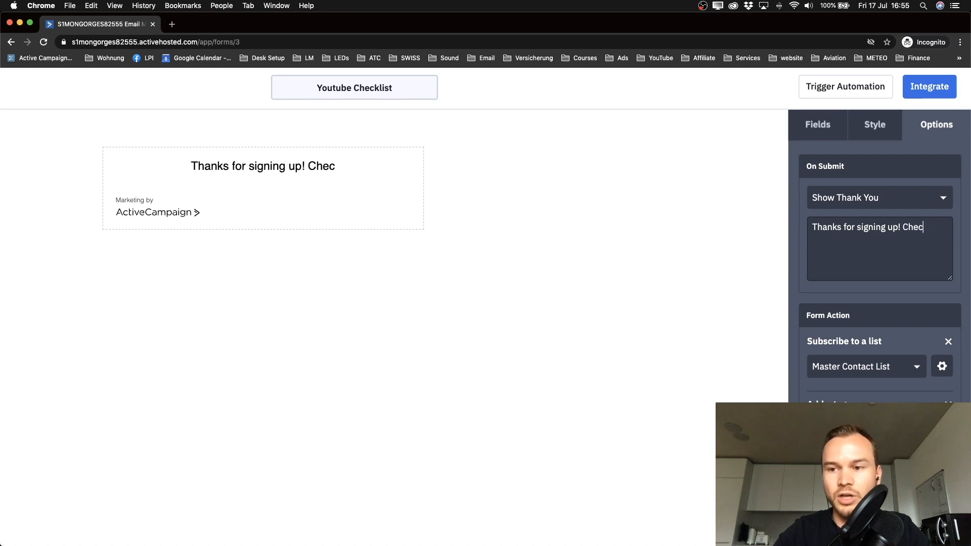
text(k your inbox )
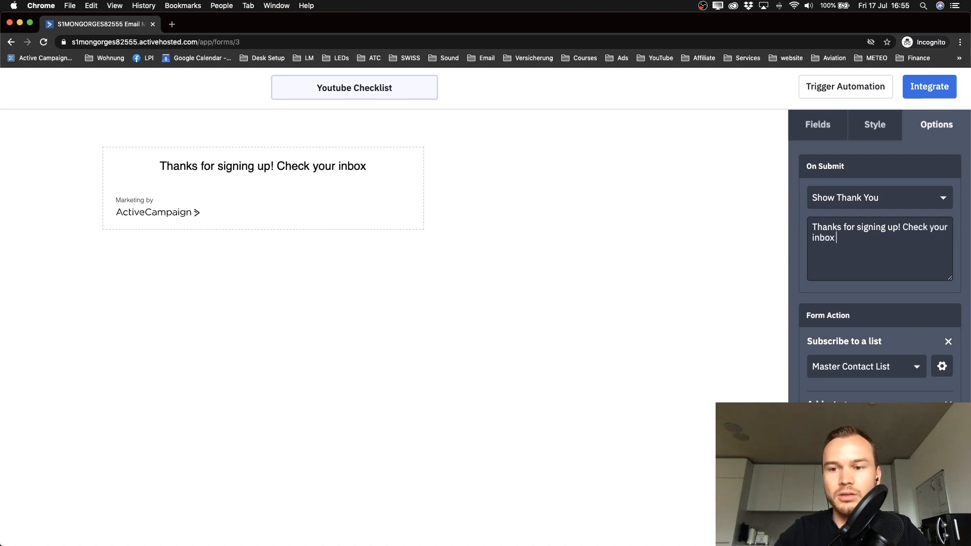
text(for the youtube checklist.)
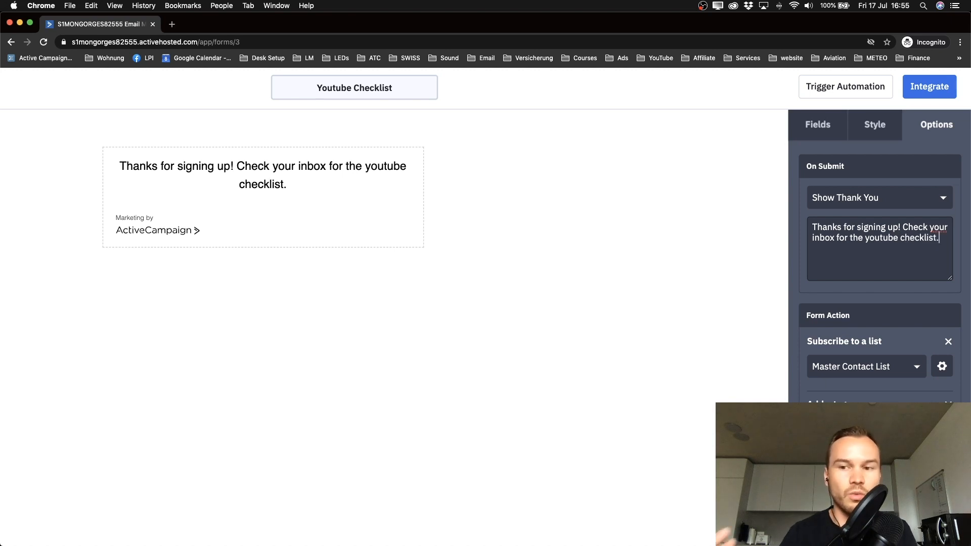
click(887, 200)
click(888, 200)
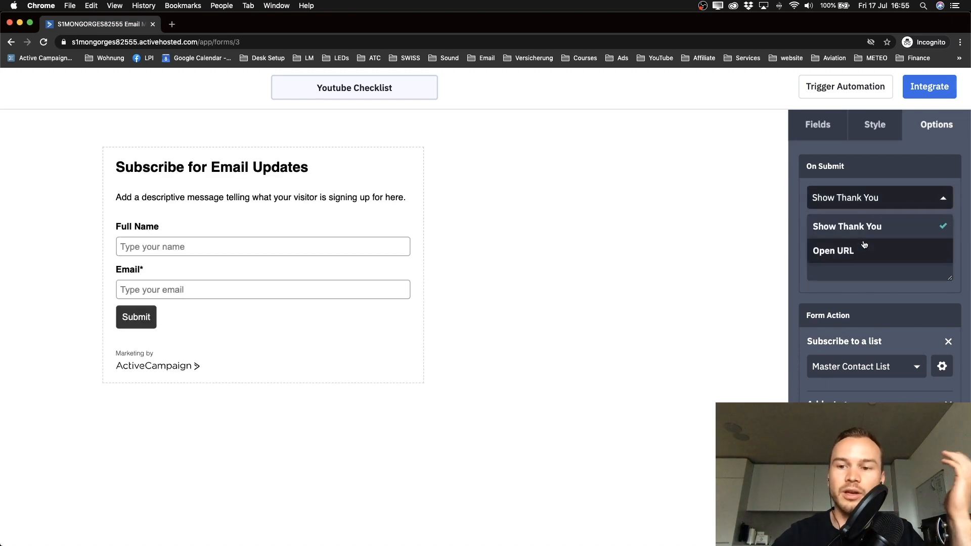
Step: Set On Submit to Open URL with google.com as the redirect, fixing the 'goole.com' typo
click(861, 248)
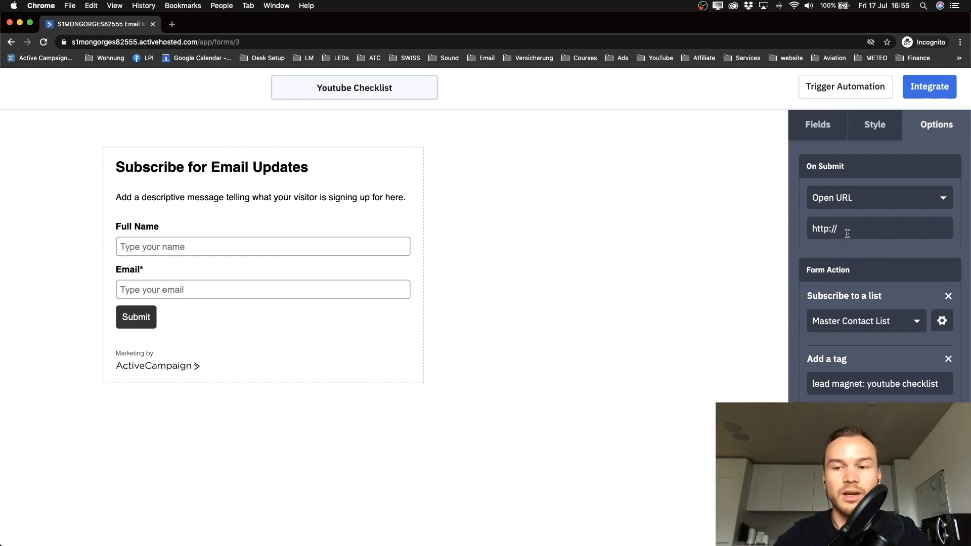
scroll(847, 234, down, 2)
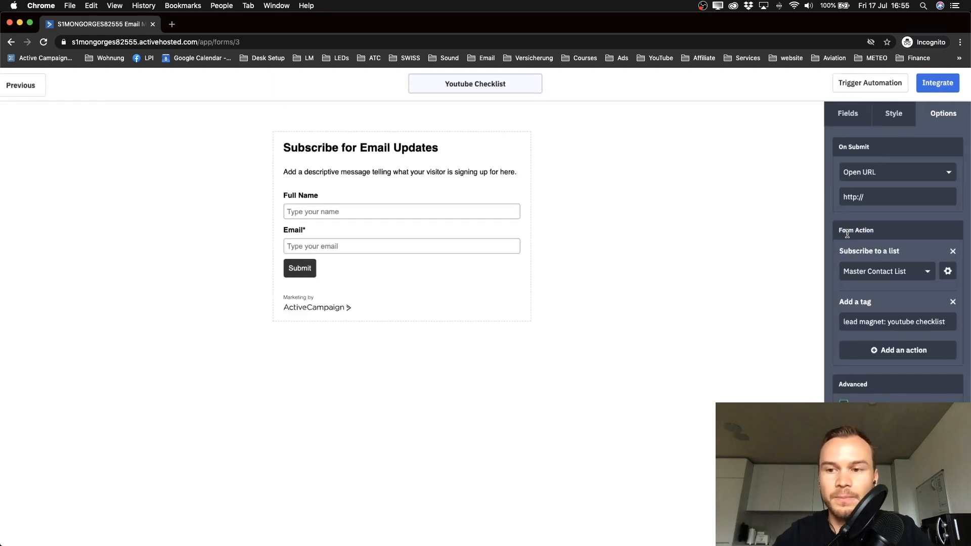
scroll(847, 234, up, 5)
scroll(847, 234, down, 3)
scroll(847, 236, up, 2)
click(801, 225)
text(goole.com)
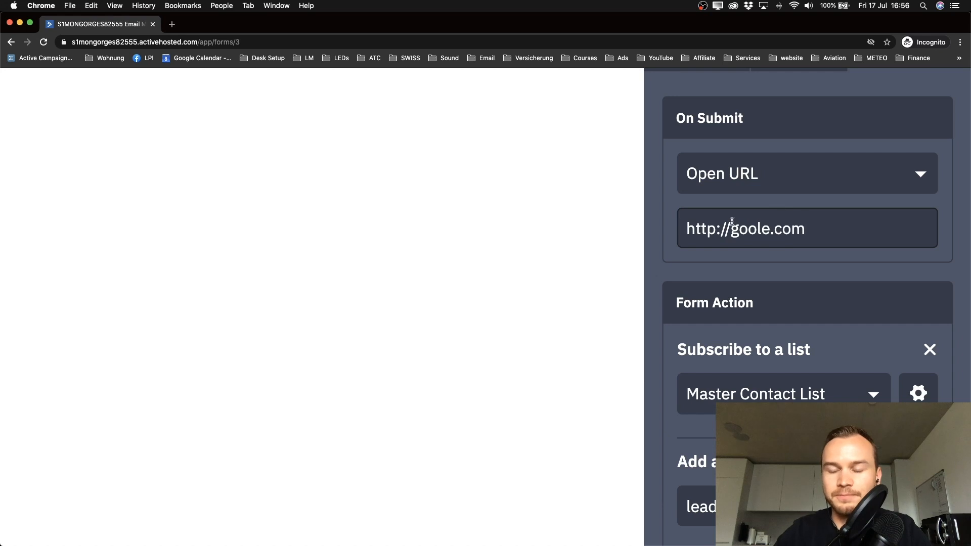
click(757, 228)
text(g)
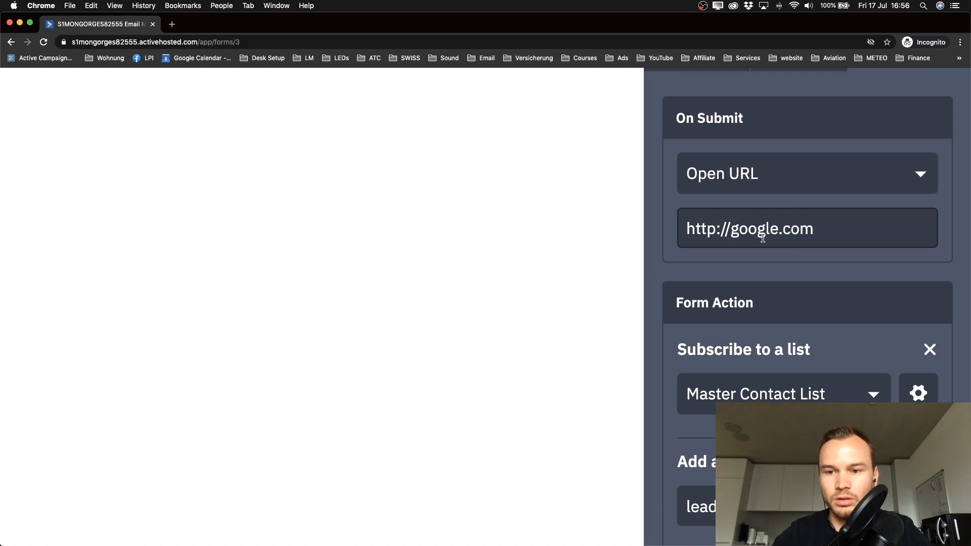
Step: Open the Subscribe to a list dropdown currently showing Master Contact List
scroll(759, 262, down, 2)
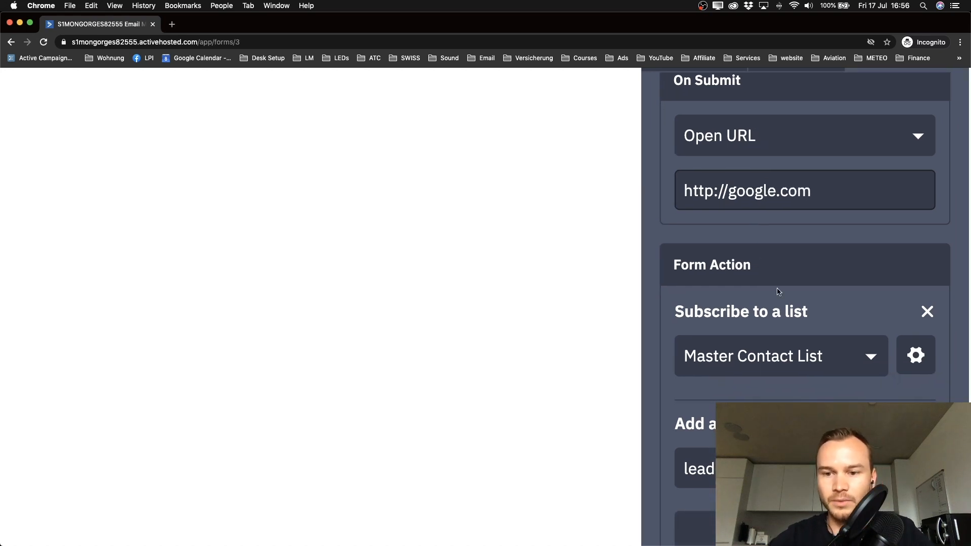
scroll(777, 289, down, 2)
scroll(778, 292, down, 2)
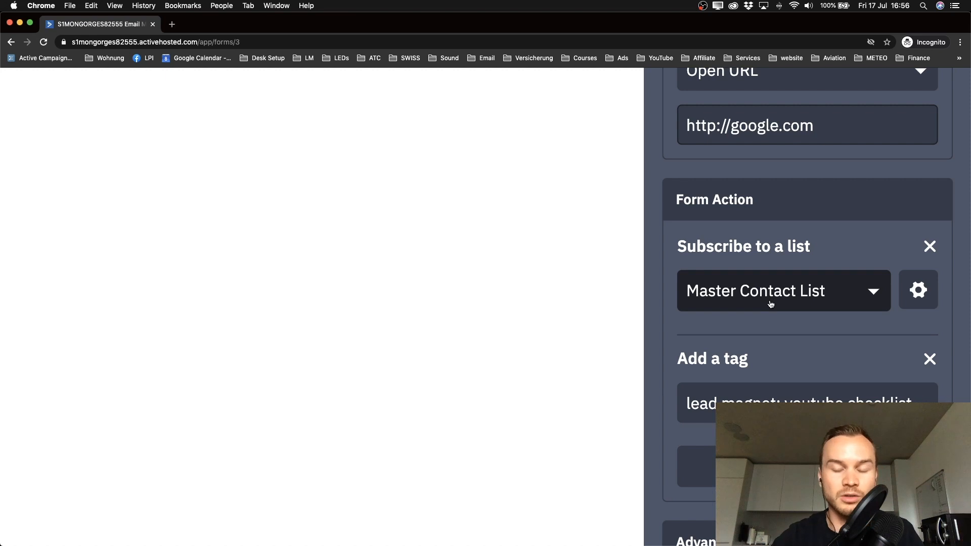
click(779, 303)
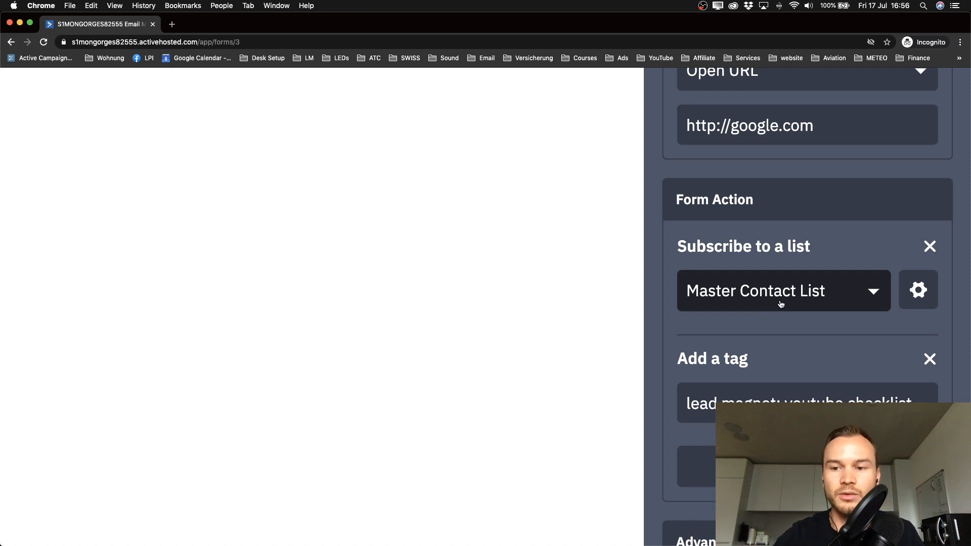
Step: Keep Master Contact List, open its Opt-in Options and preview the Opt-in Email
click(855, 249)
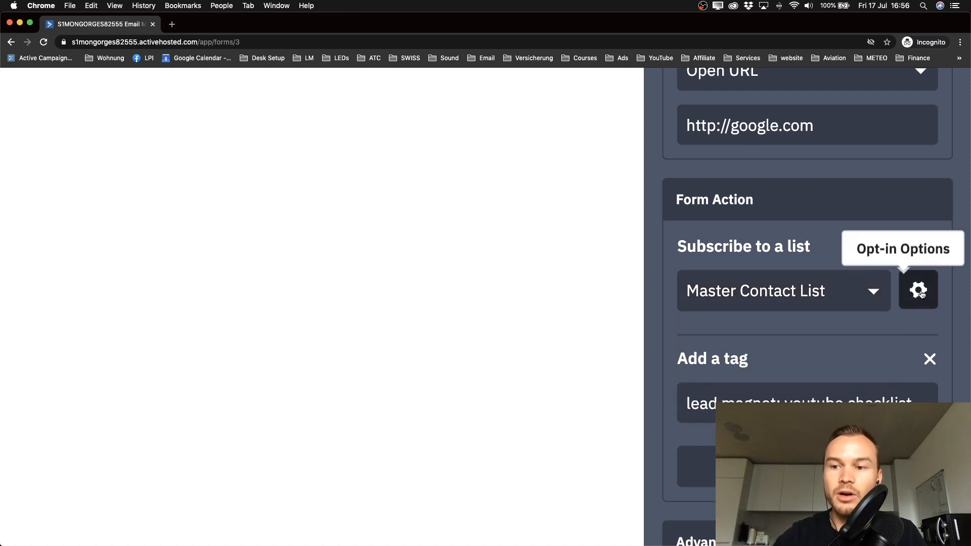
scroll(922, 295, down, 1)
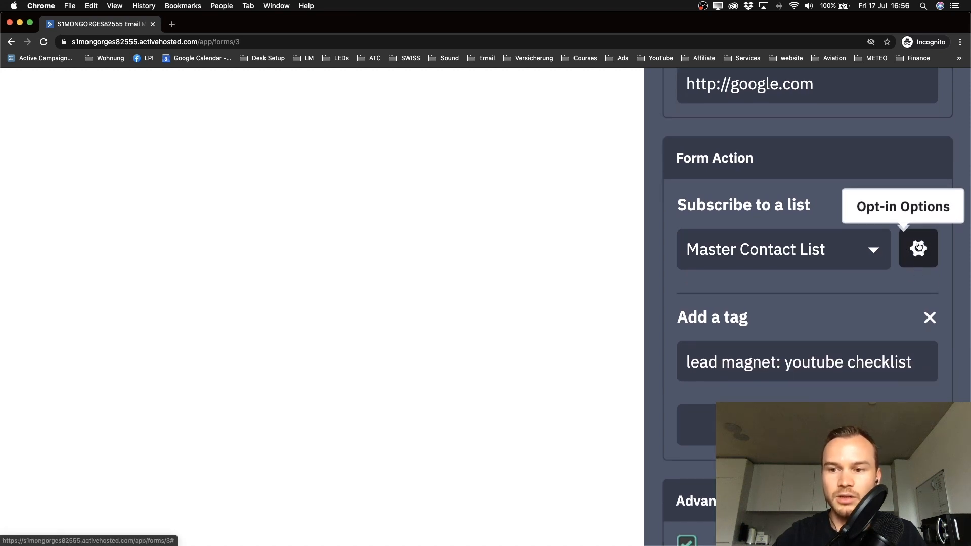
click(918, 248)
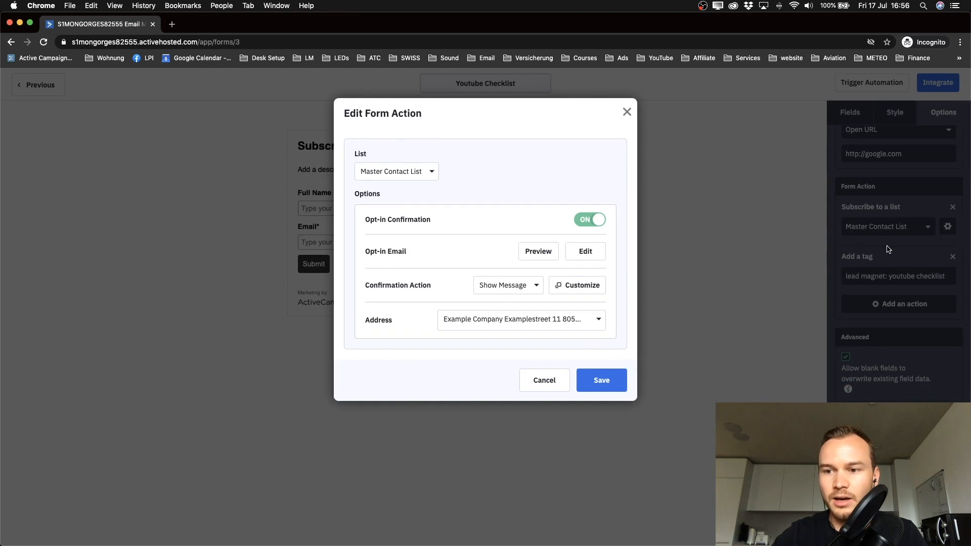
click(627, 112)
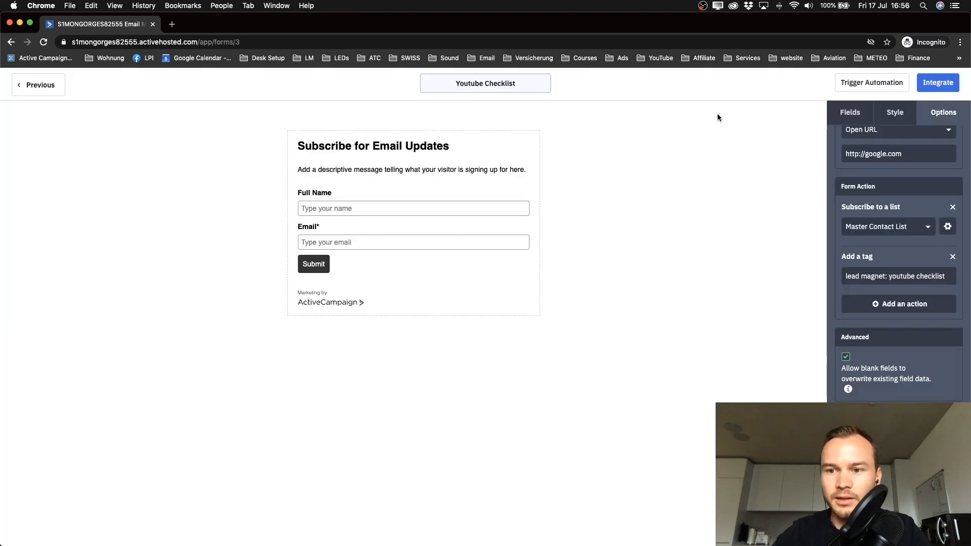
click(940, 227)
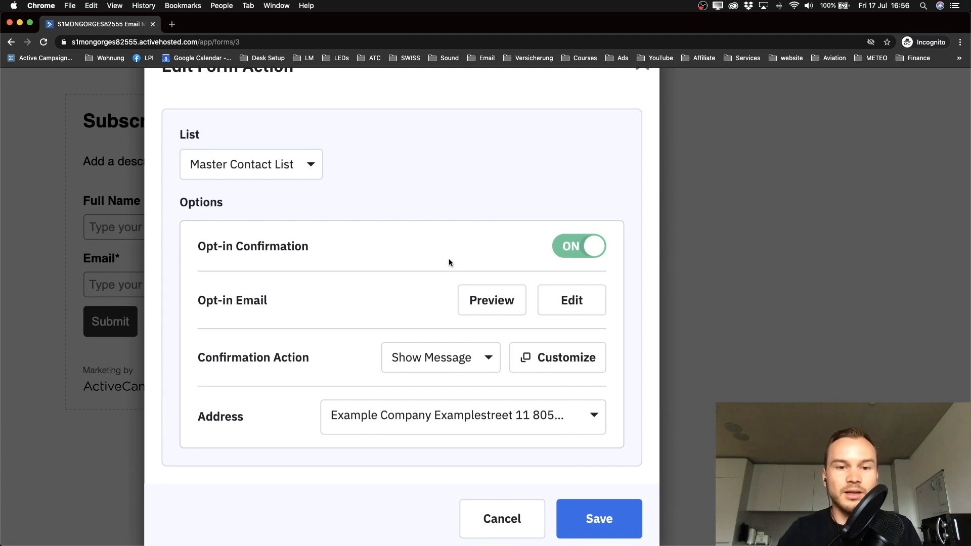
scroll(449, 260, down, 3)
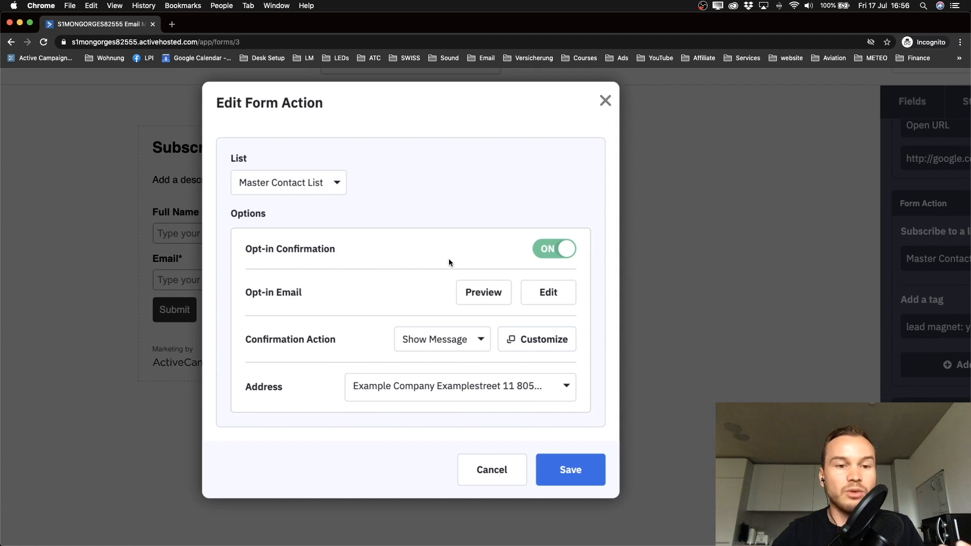
scroll(253, 246, up, 3)
scroll(252, 246, down, 3)
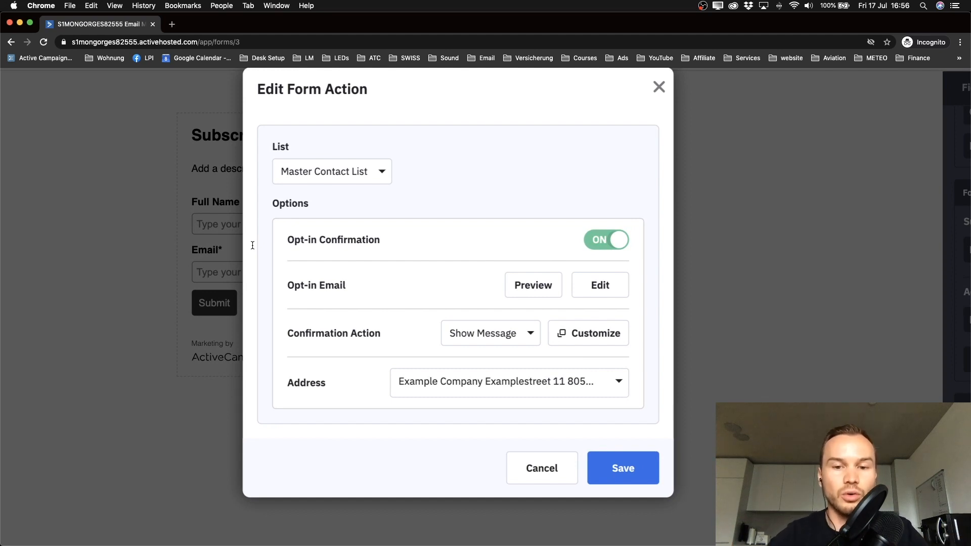
click(533, 285)
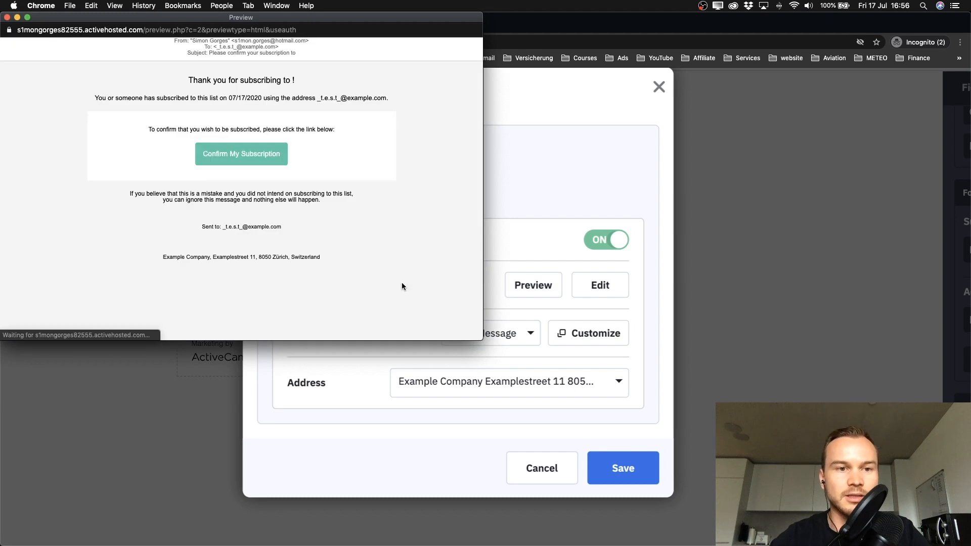
Step: Enlarge the opt-in email preview, read the Confirm My Subscription email, then close the preview
drag(482, 340, 591, 394)
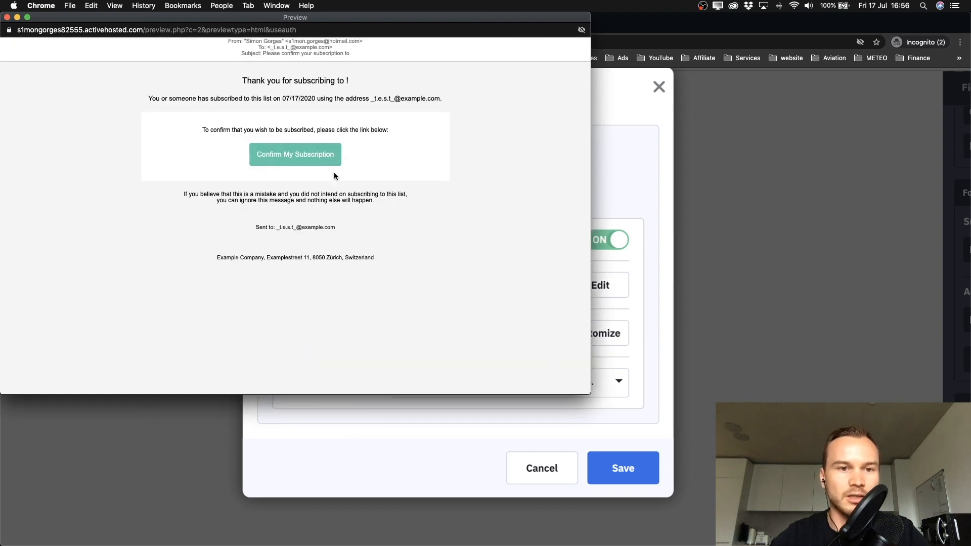
scroll(318, 147, up, 3)
scroll(319, 150, up, 3)
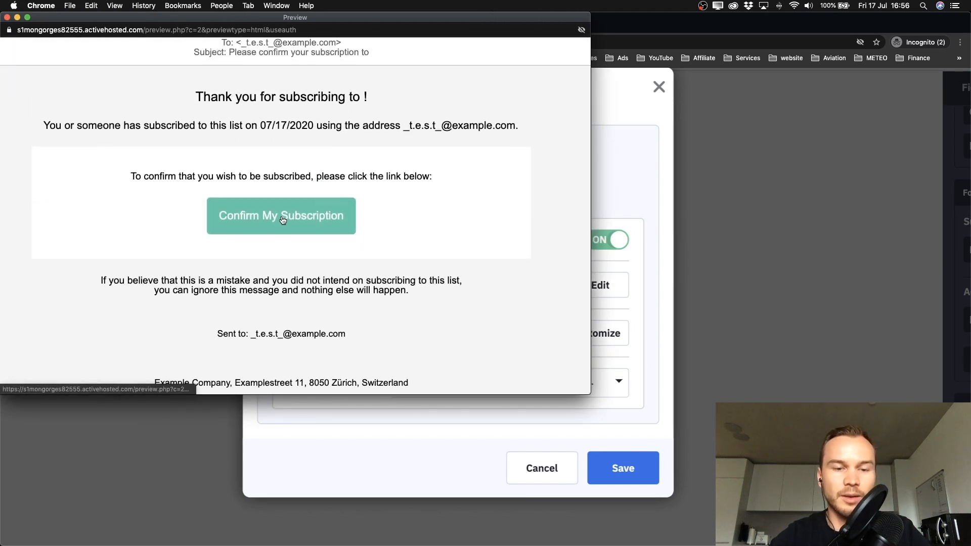
scroll(284, 228, left, 5)
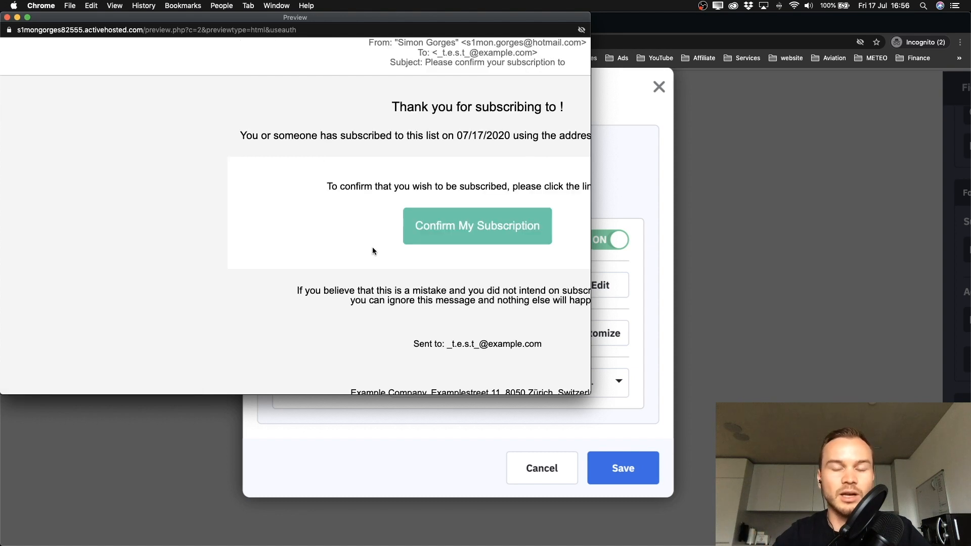
scroll(372, 249, right, 3)
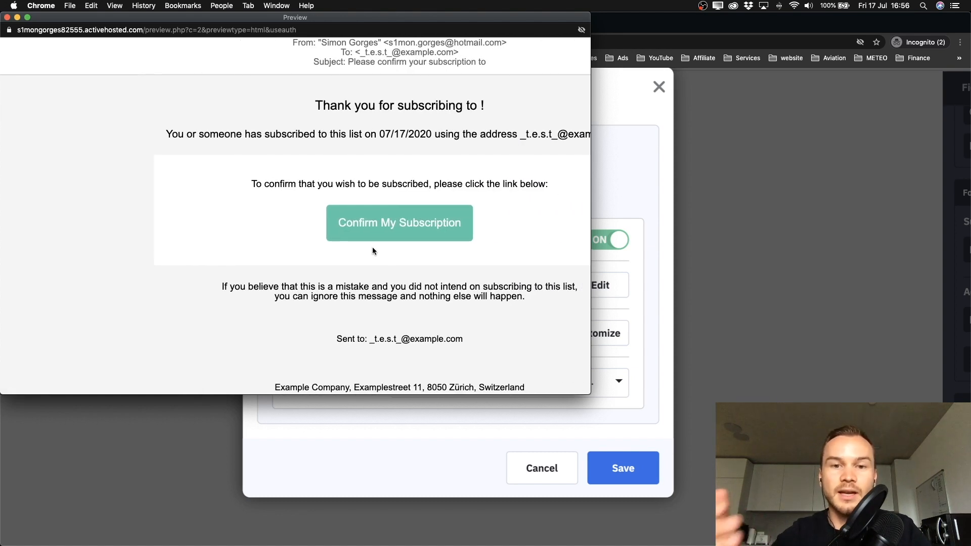
click(7, 18)
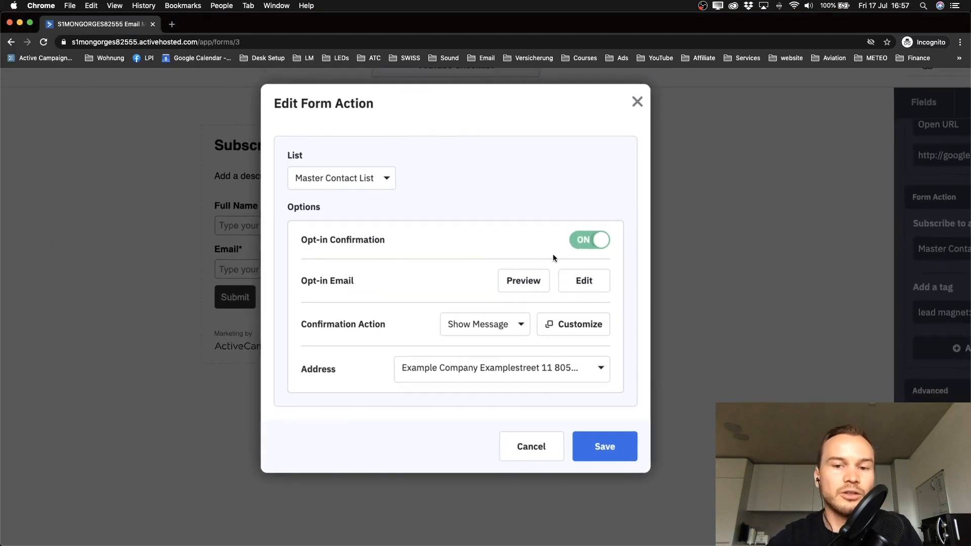
Step: Switch Opt-in Confirmation to OFF for the Master Contact List action and save
click(590, 246)
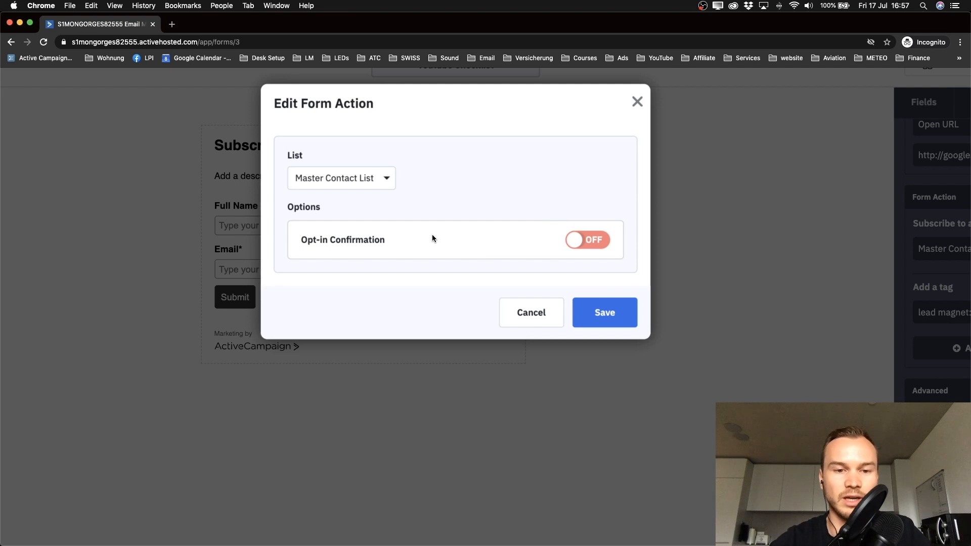
click(595, 323)
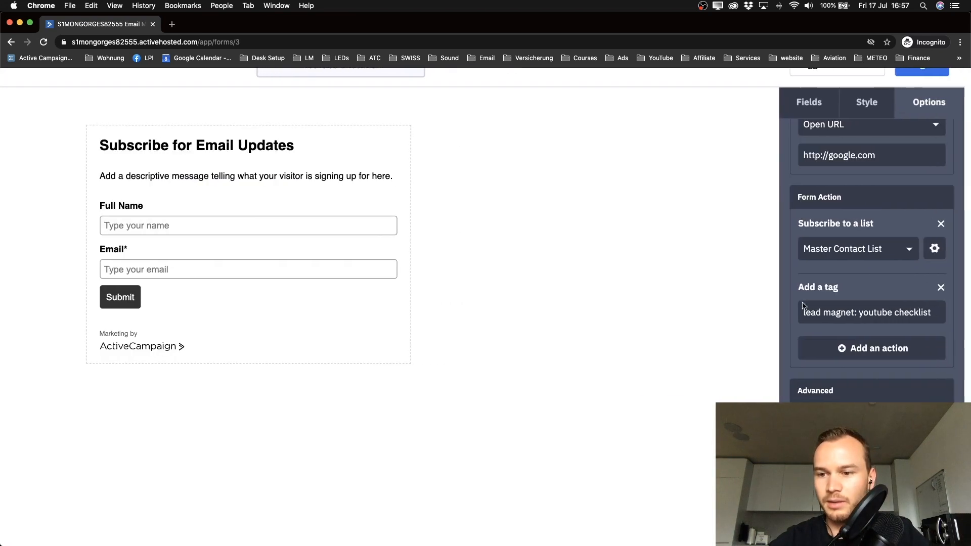
scroll(802, 306, down, 3)
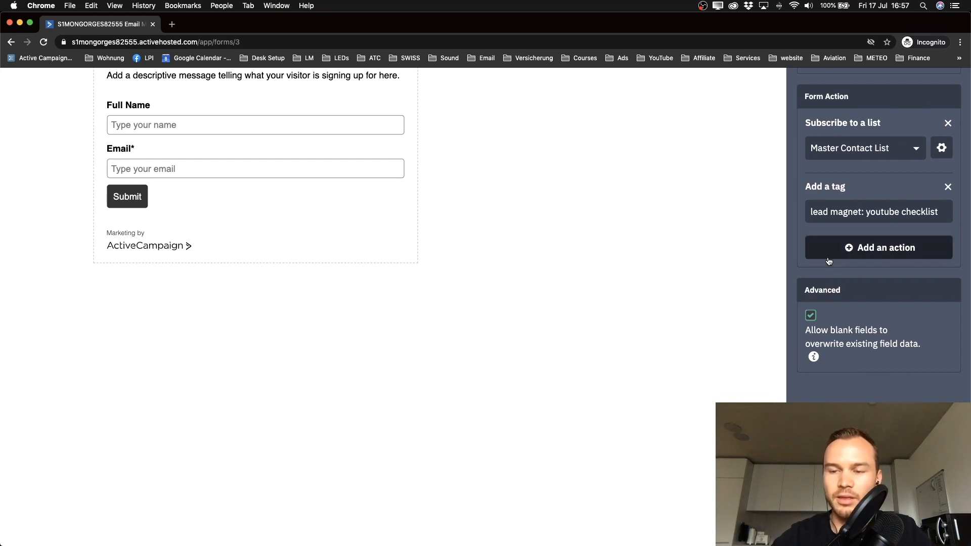
scroll(844, 252, down, 2)
scroll(879, 237, up, 3)
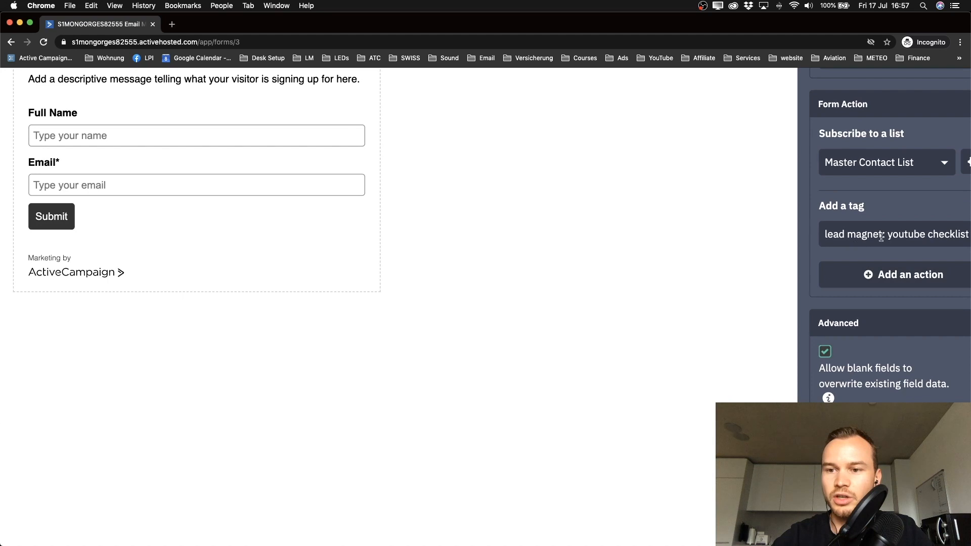
scroll(880, 231, down, 1)
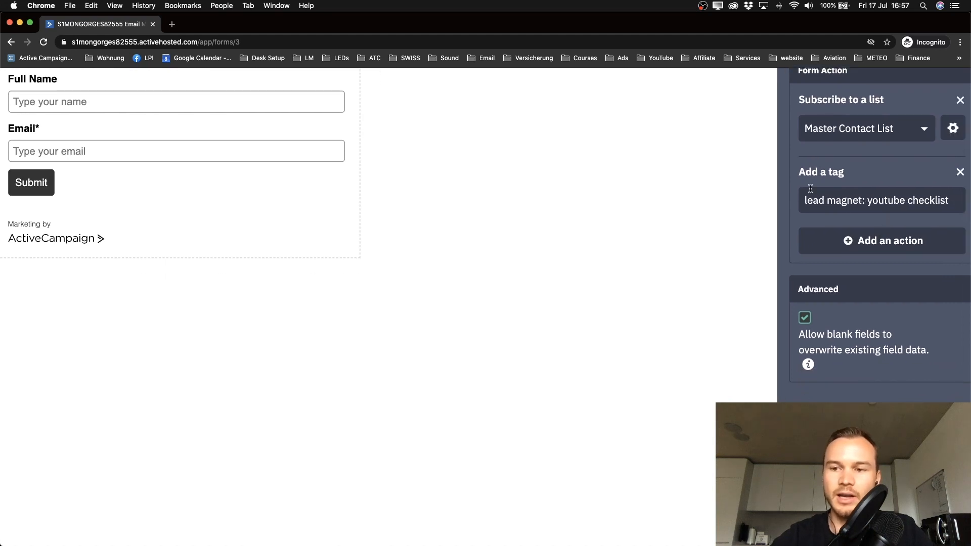
drag(804, 200, 957, 202)
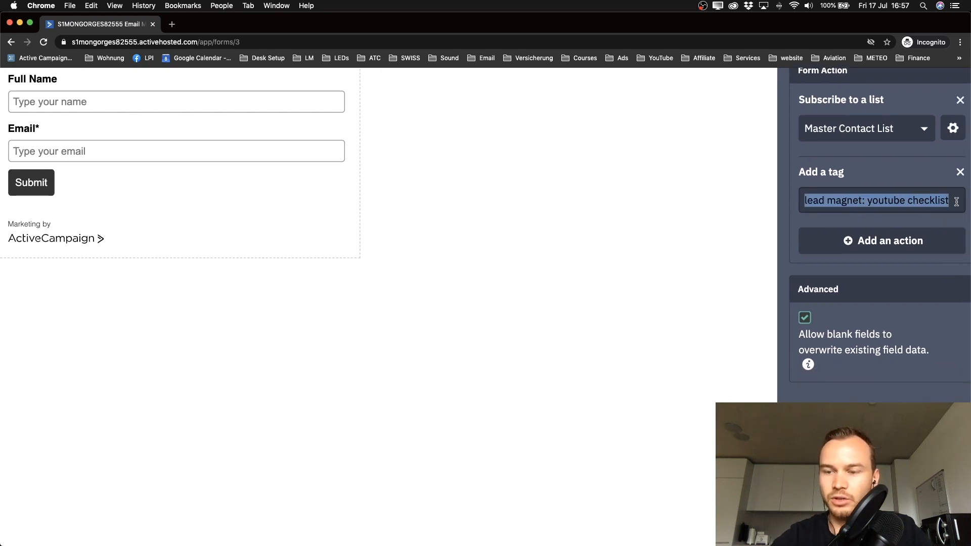
click(874, 202)
scroll(860, 225, down, 2)
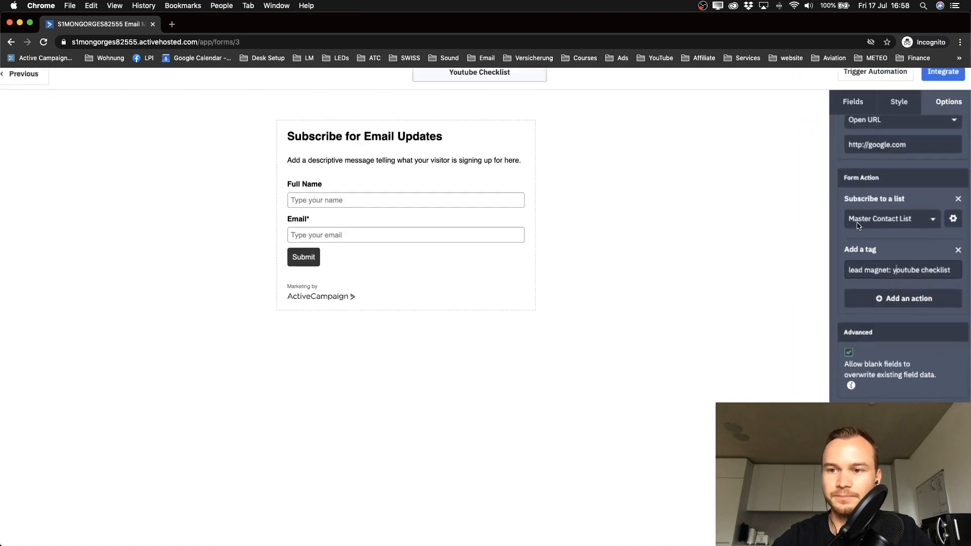
scroll(433, 212, up, 3)
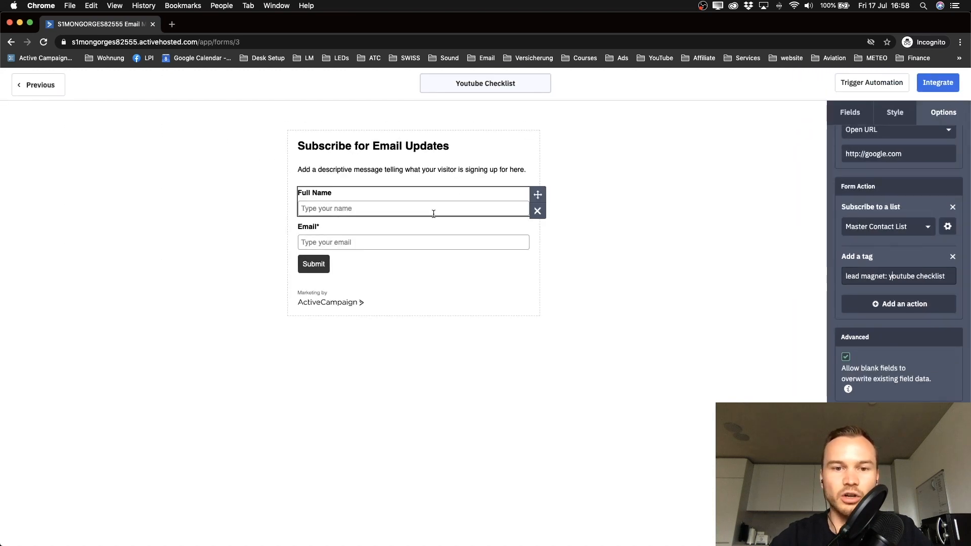
scroll(249, 184, down, 3)
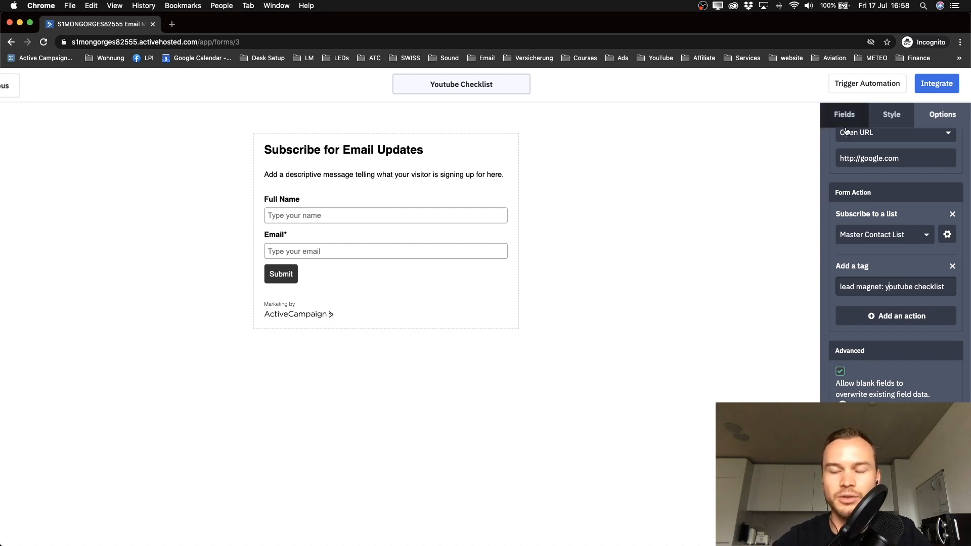
click(888, 116)
click(835, 120)
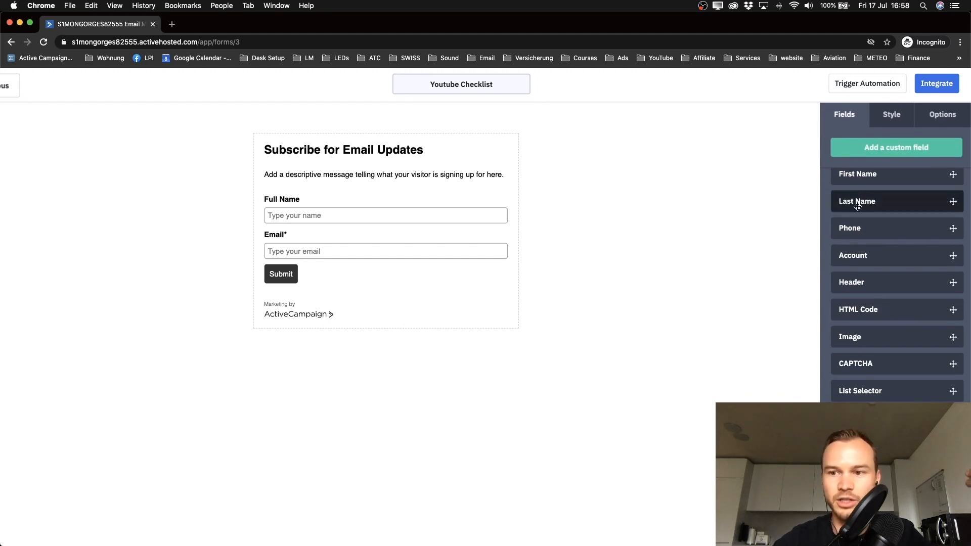
scroll(870, 213, up, 2)
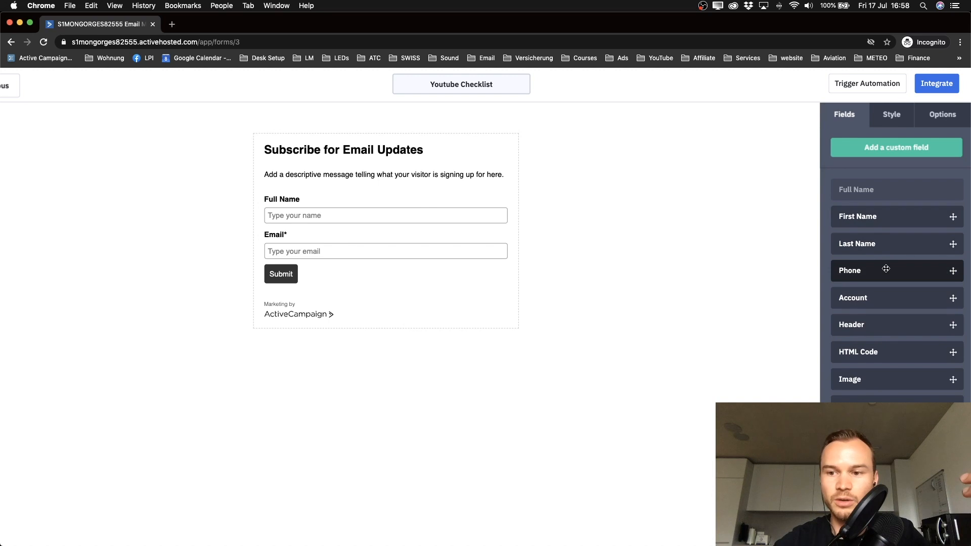
scroll(886, 269, up, 3)
drag(897, 250, 196, 277)
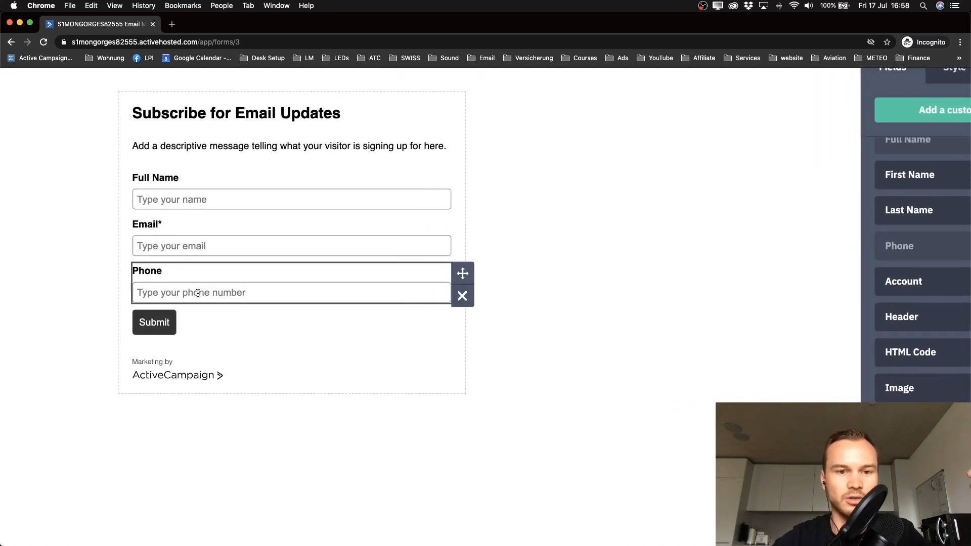
scroll(277, 280, down, 3)
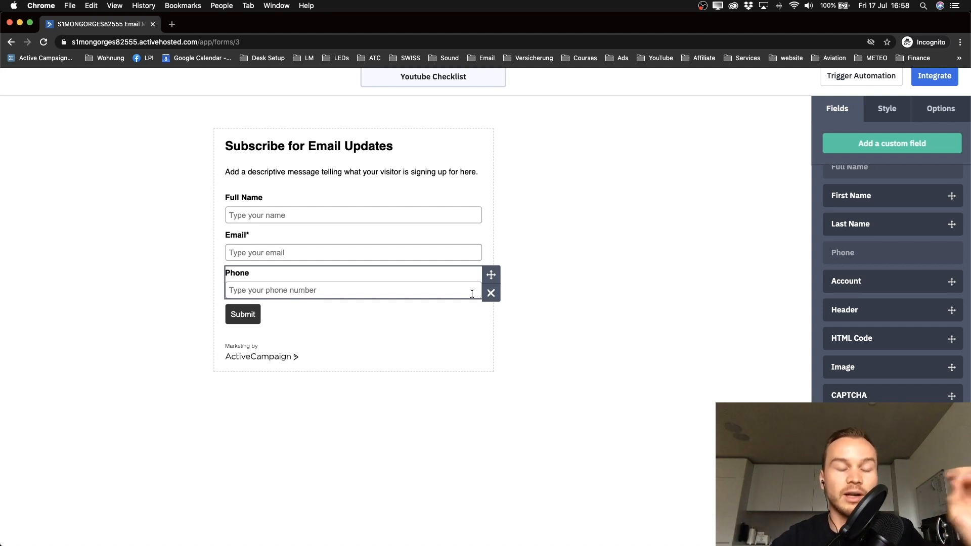
click(491, 294)
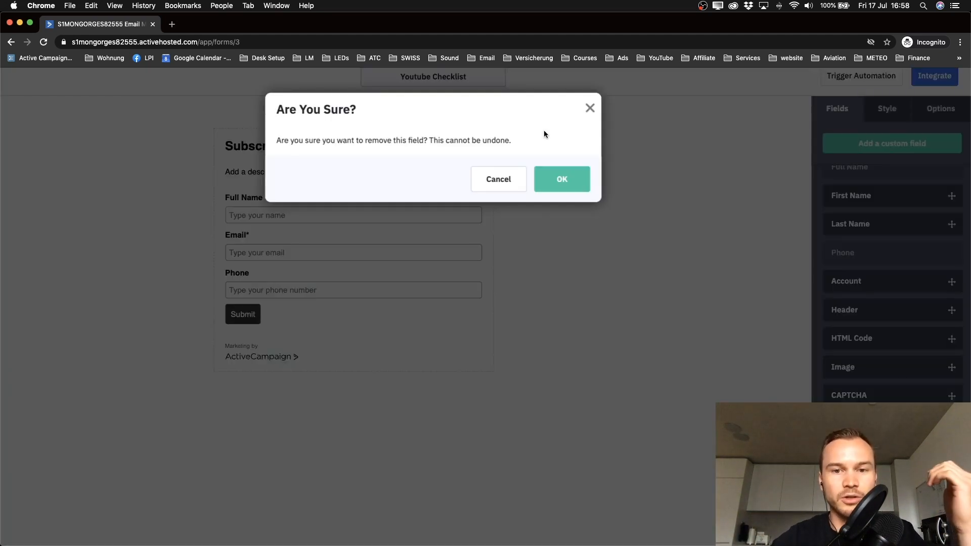
click(556, 177)
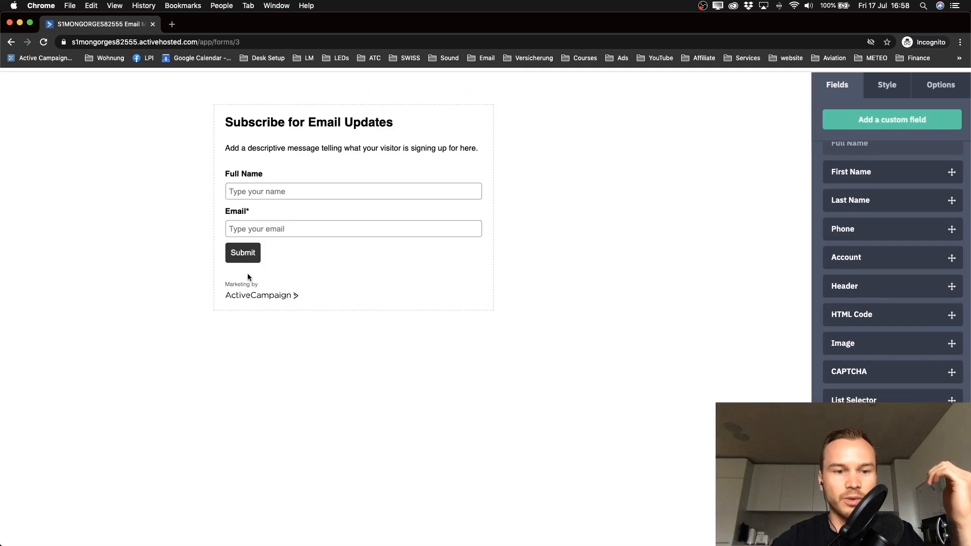
scroll(247, 276, up, 5)
scroll(244, 314, down, 5)
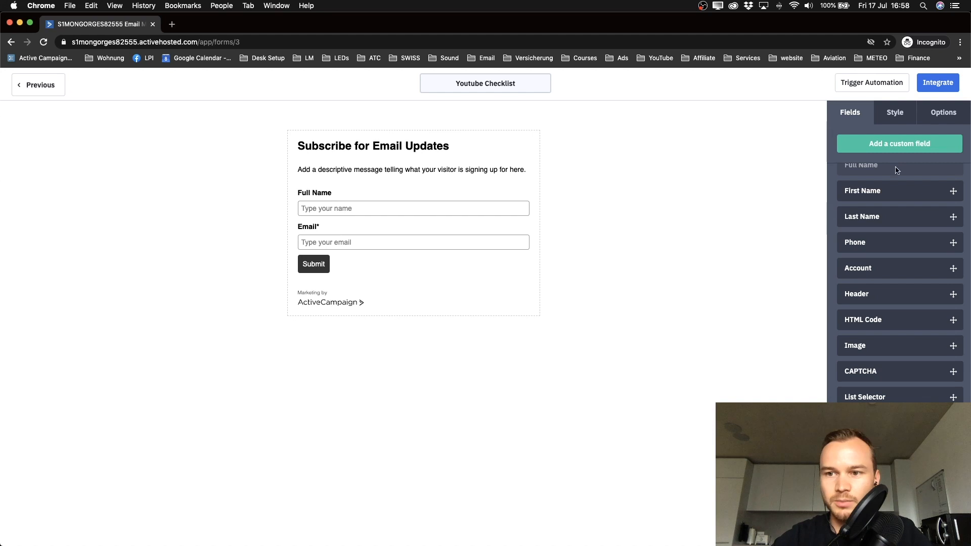
Step: Turn AC Branding off in the form's Style settings
click(895, 112)
scroll(914, 280, down, 4)
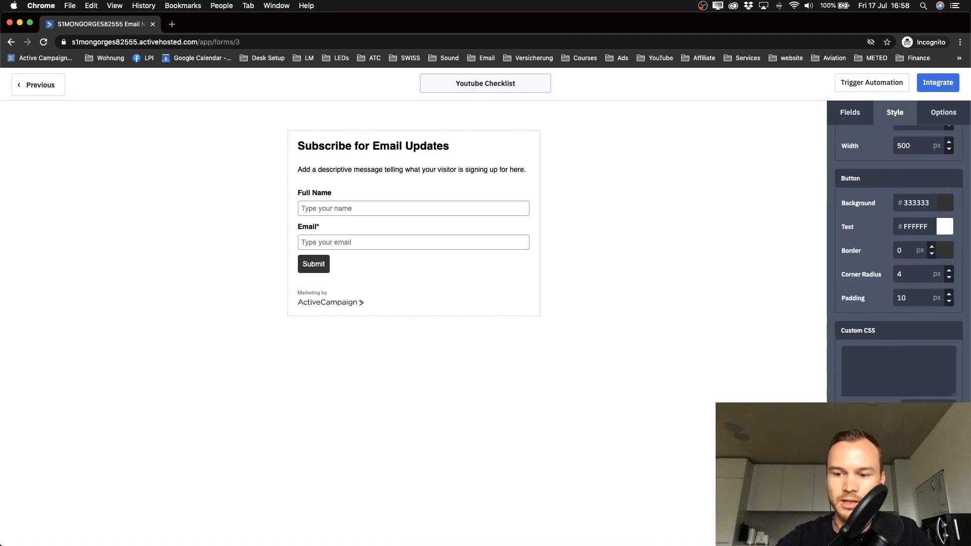
drag(968, 378, 709, 378)
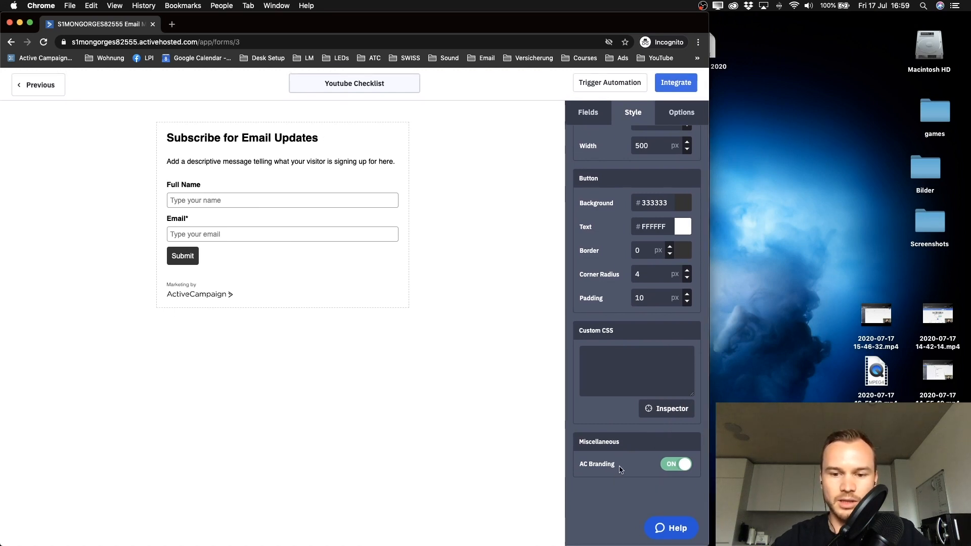
scroll(664, 473, up, 5)
click(663, 472)
scroll(663, 473, down, 5)
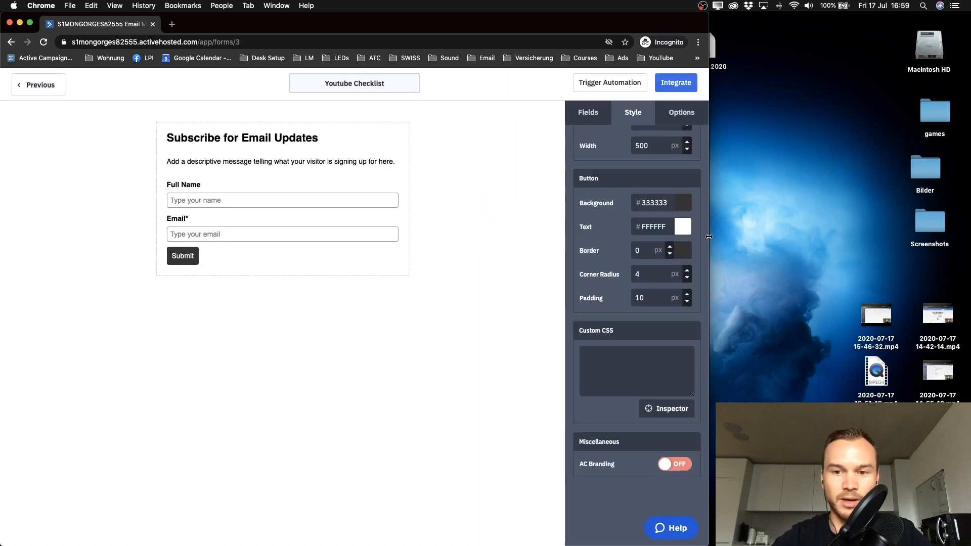
drag(709, 237, 968, 266)
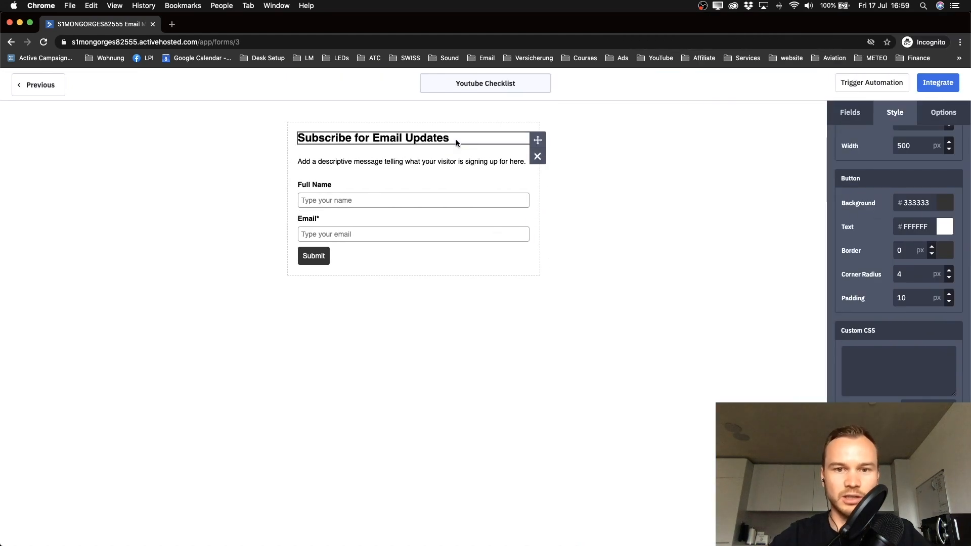
Step: Delete the form's title block and descriptive message block, confirming each removal
click(538, 156)
click(601, 176)
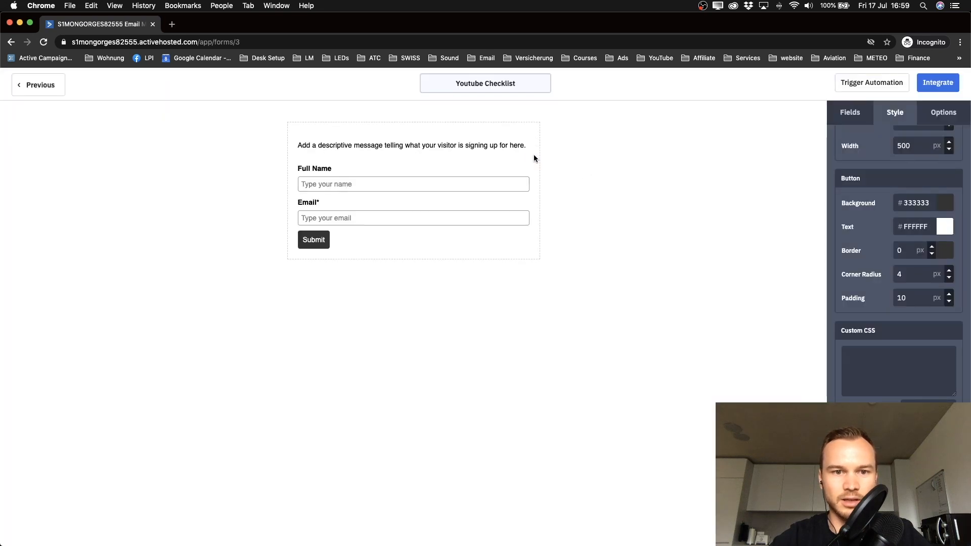
click(538, 156)
click(620, 176)
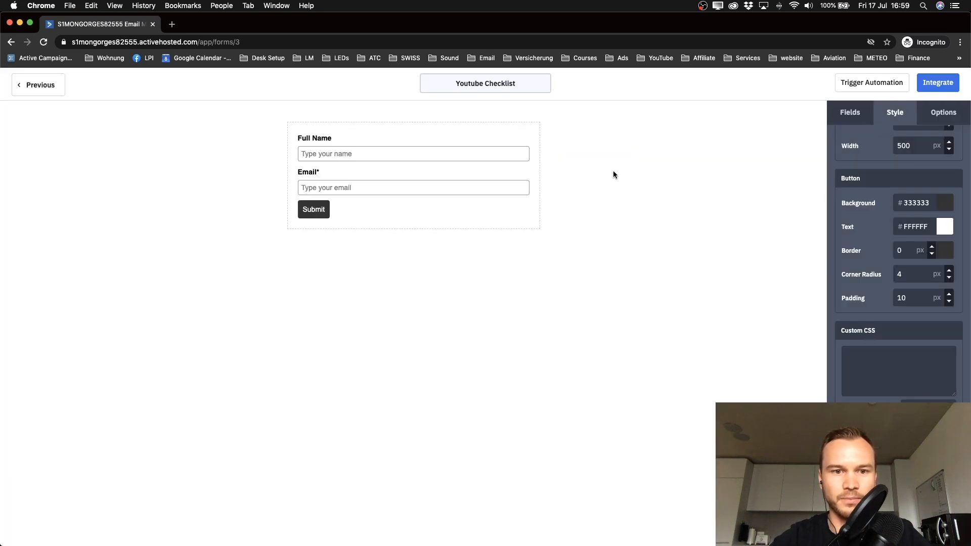
Step: Clear the Full Name field header and change its default text to 'Name'
click(352, 139)
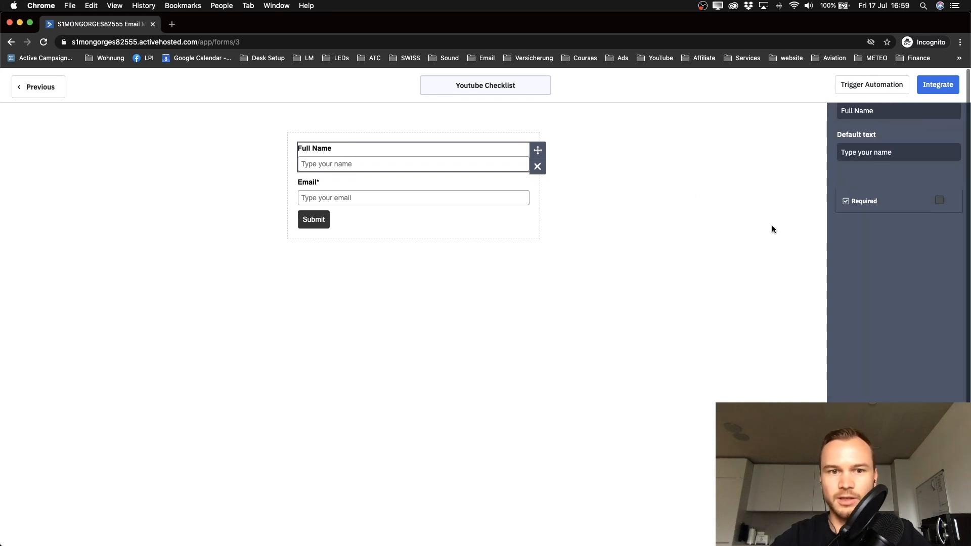
scroll(882, 116, up, 2)
drag(880, 146, 843, 148)
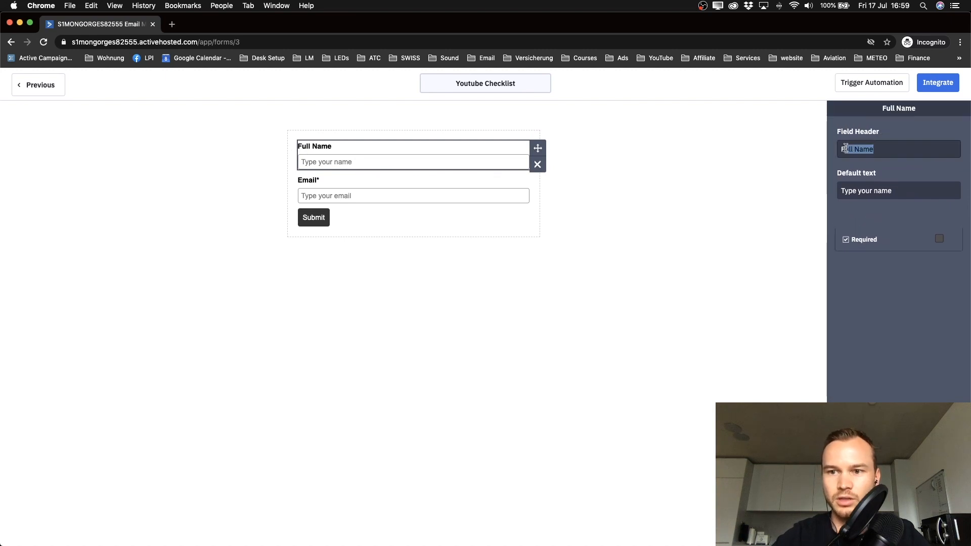
key(BackSpace)
scroll(331, 150, up, 2)
scroll(332, 151, down, 2)
double_click(879, 191)
key(Return)
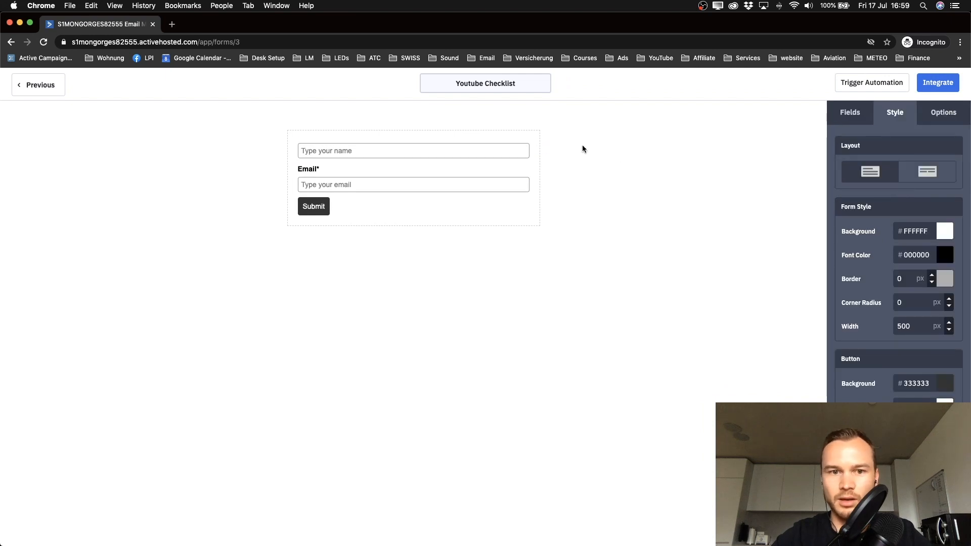
click(420, 146)
drag(843, 191, 914, 190)
text(Name)
click(535, 219)
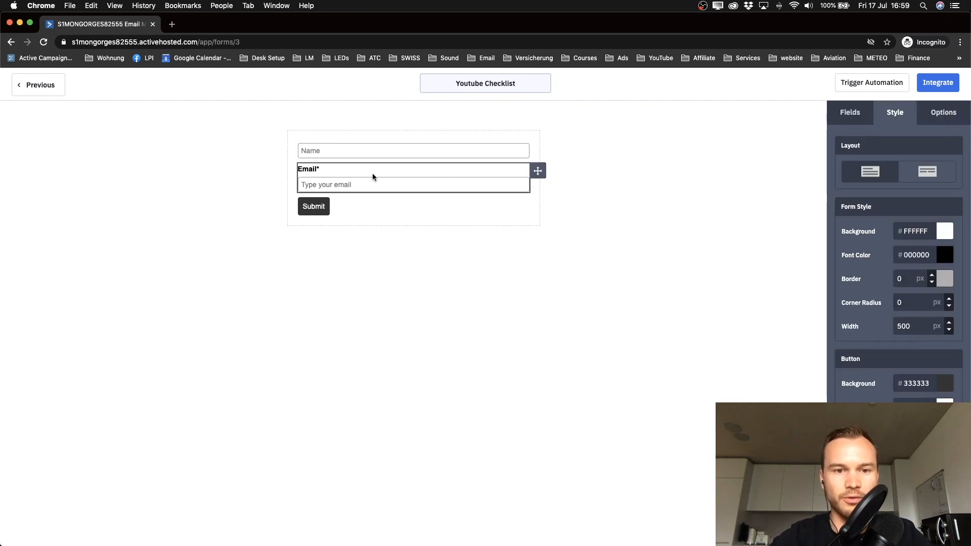
Step: Mark the Name field as Required and recheck its settings
click(373, 152)
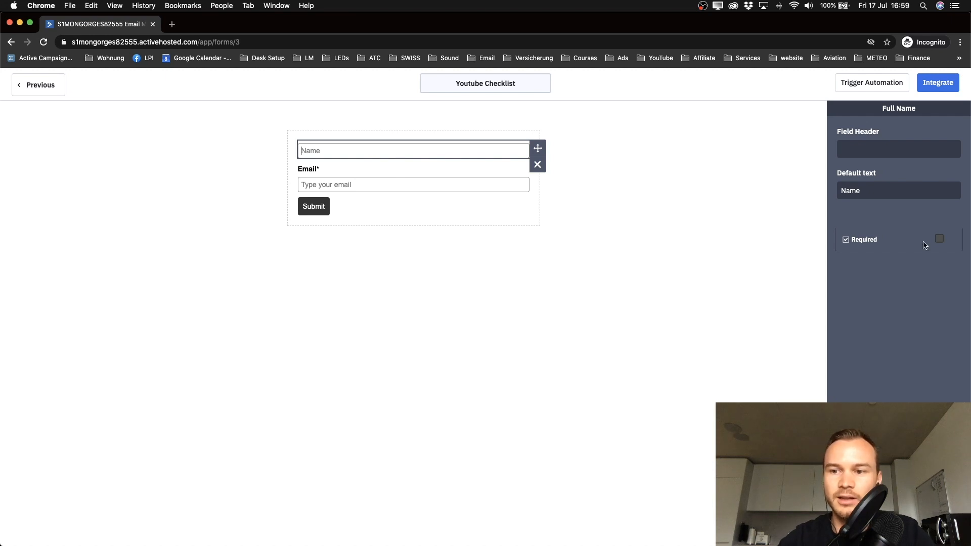
scroll(925, 245, up, 2)
scroll(925, 245, down, 1)
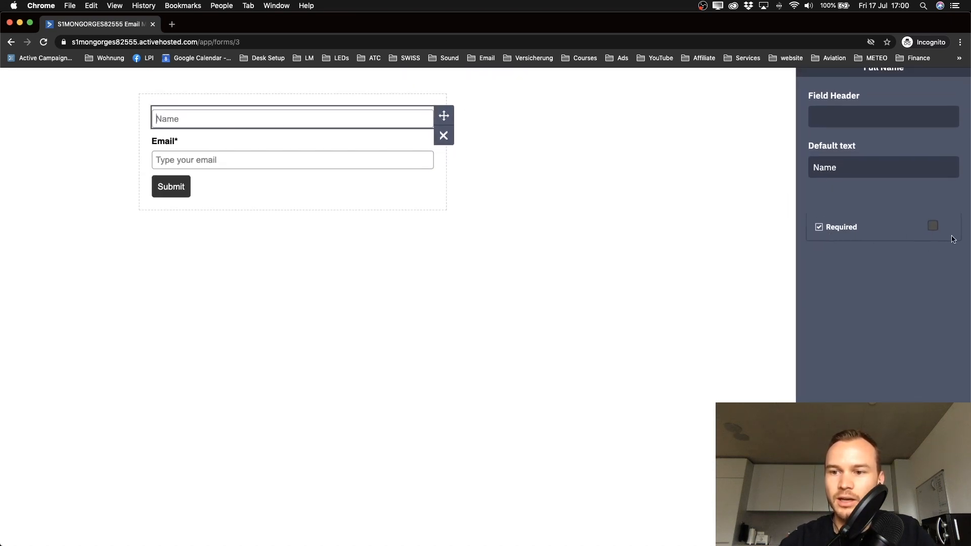
click(934, 226)
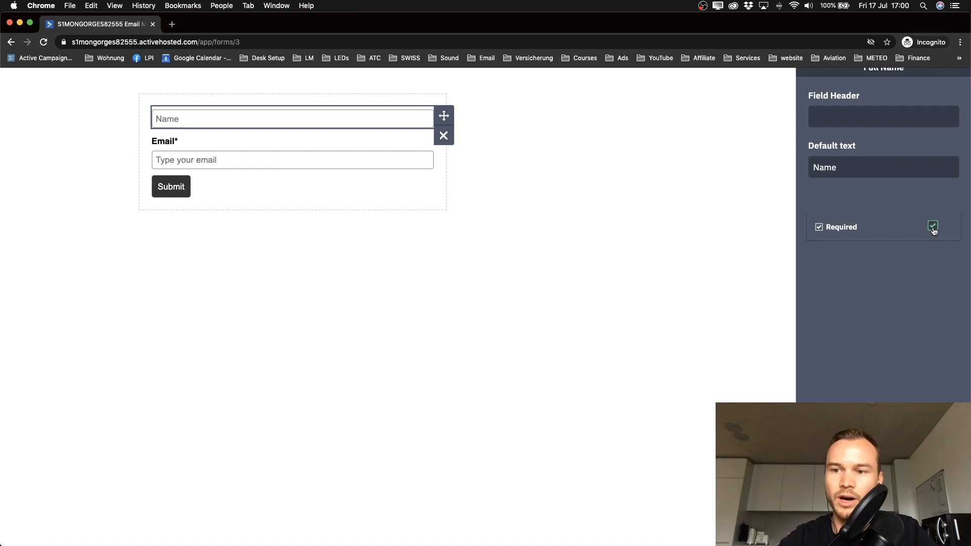
click(440, 267)
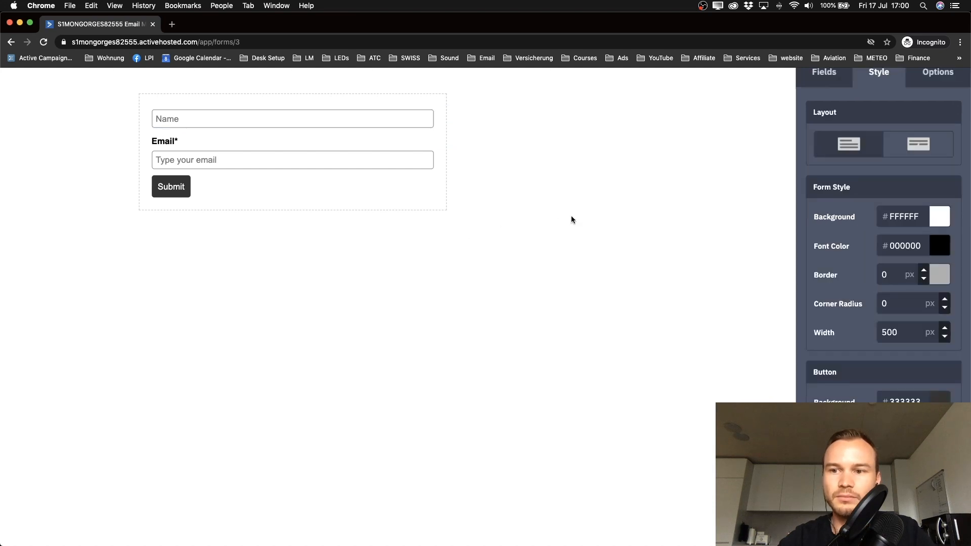
click(230, 121)
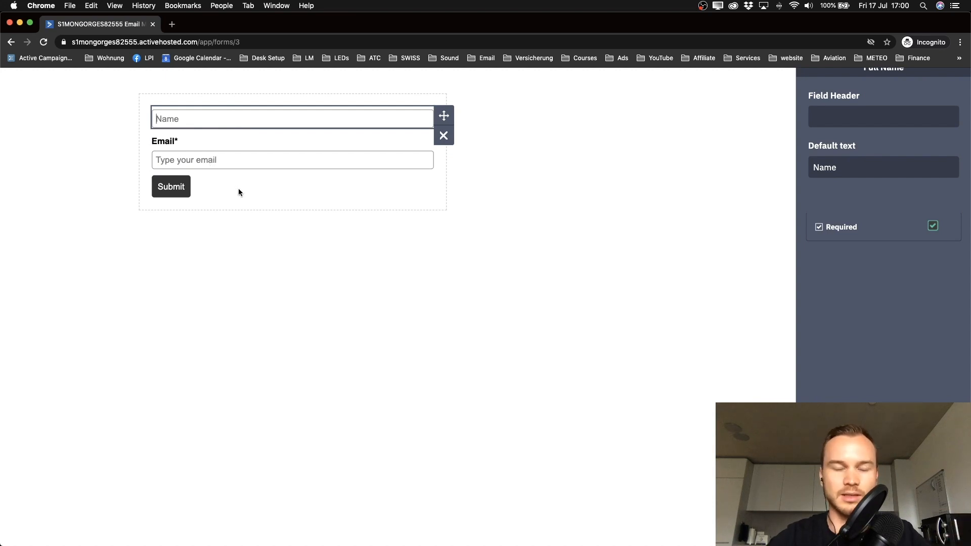
Step: Delete the Email field's header and replace its default text with 'Email'
click(572, 248)
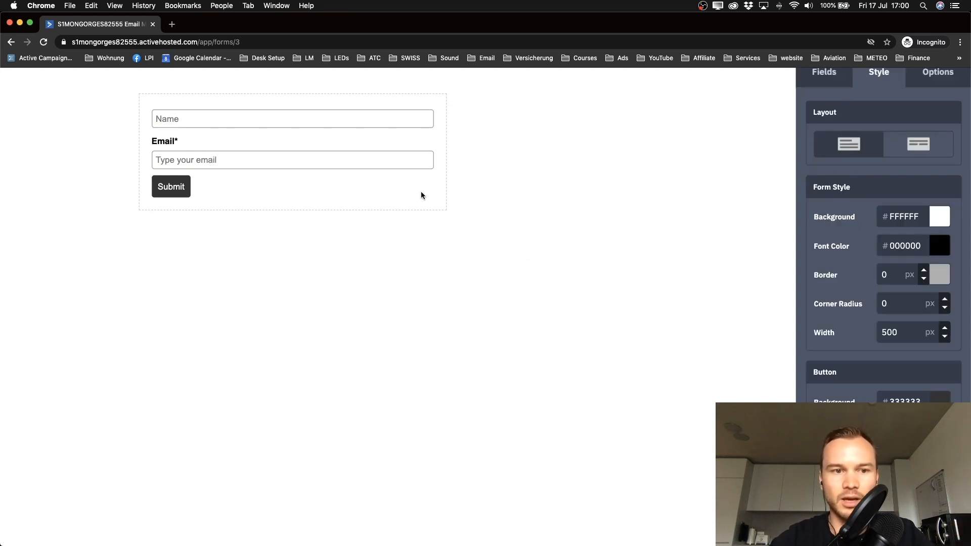
click(242, 150)
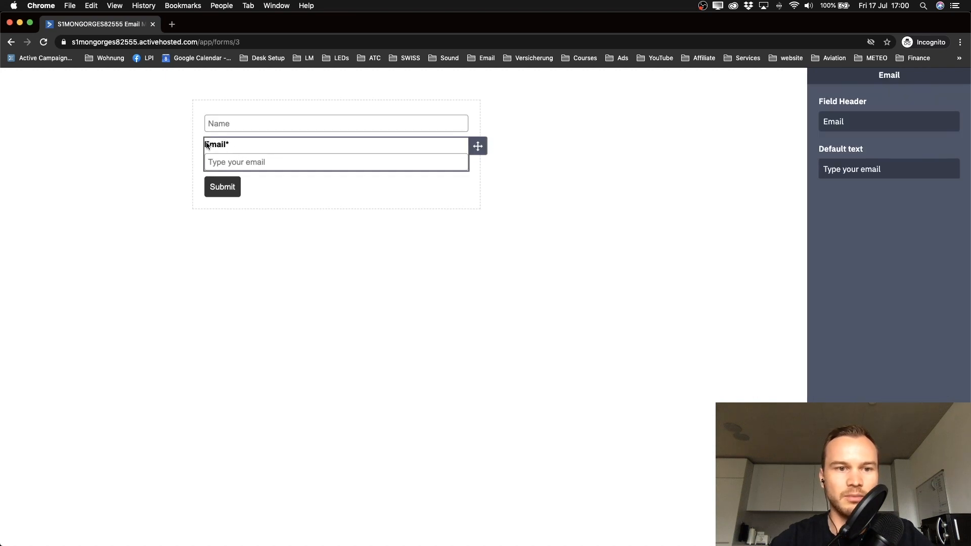
double_click(837, 129)
key(BackSpace)
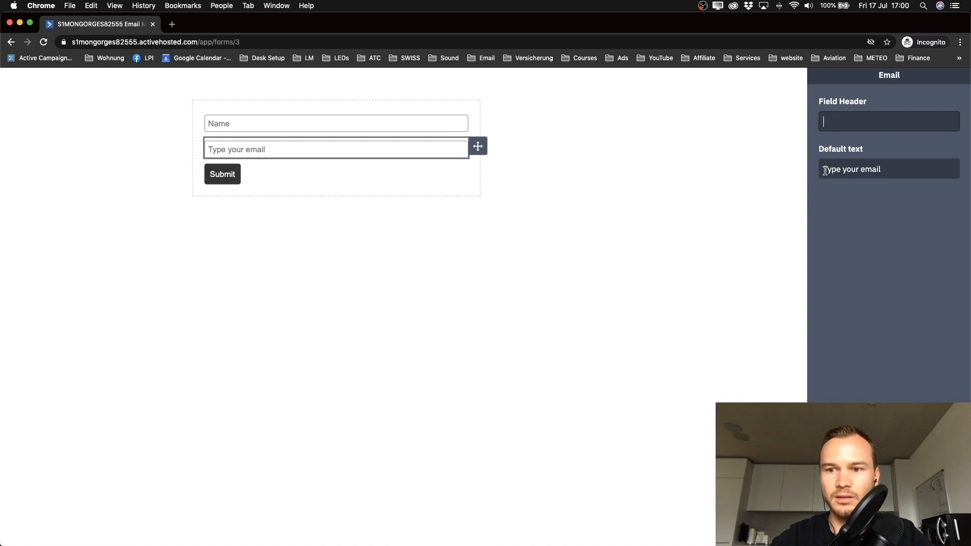
drag(825, 171, 915, 171)
key(Return)
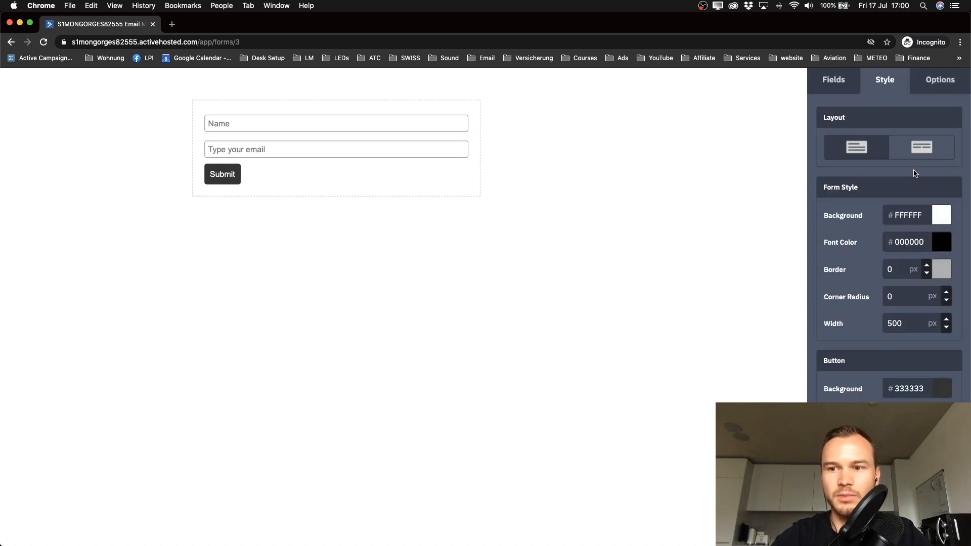
click(399, 150)
triple_click(830, 170)
text(Email)
key(Return)
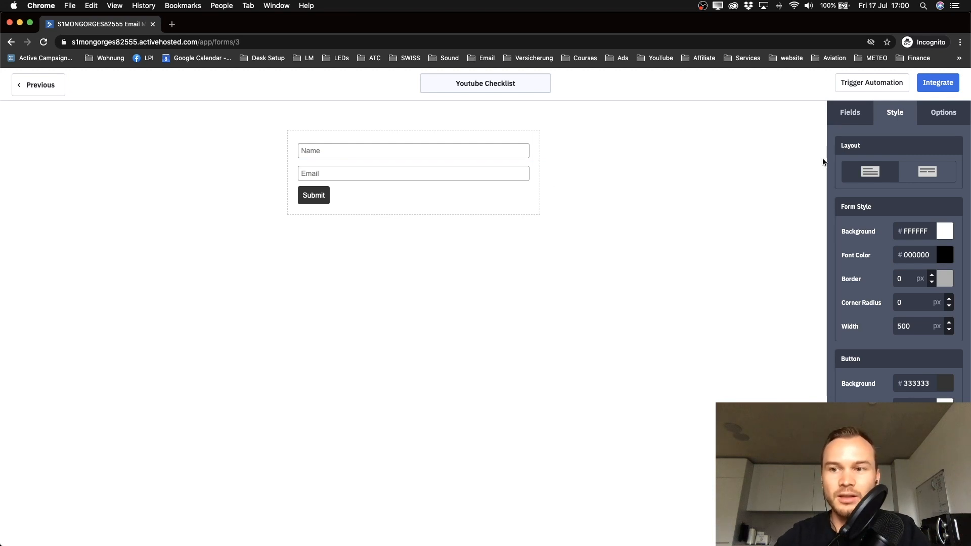
Step: Go to Custom CSS in the Style settings and activate the element Inspector
click(852, 116)
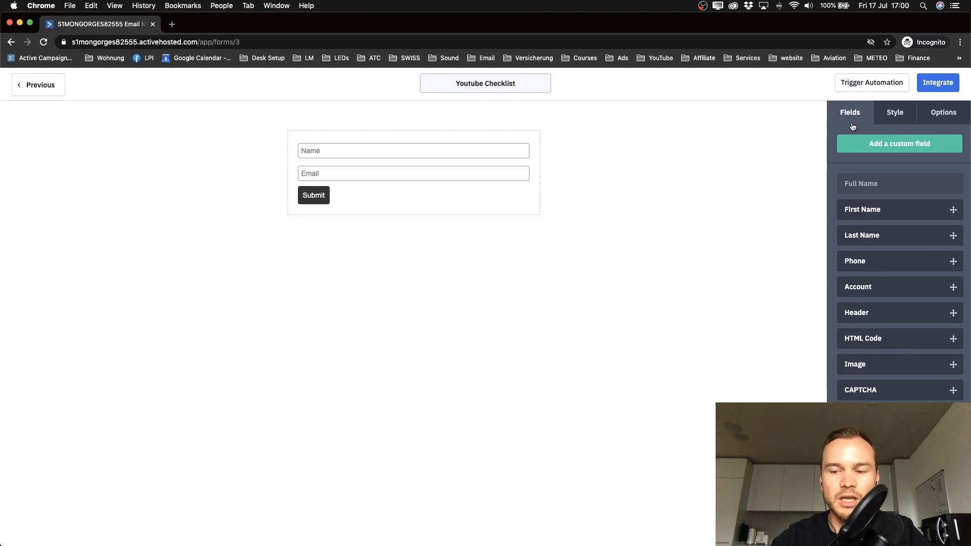
click(895, 114)
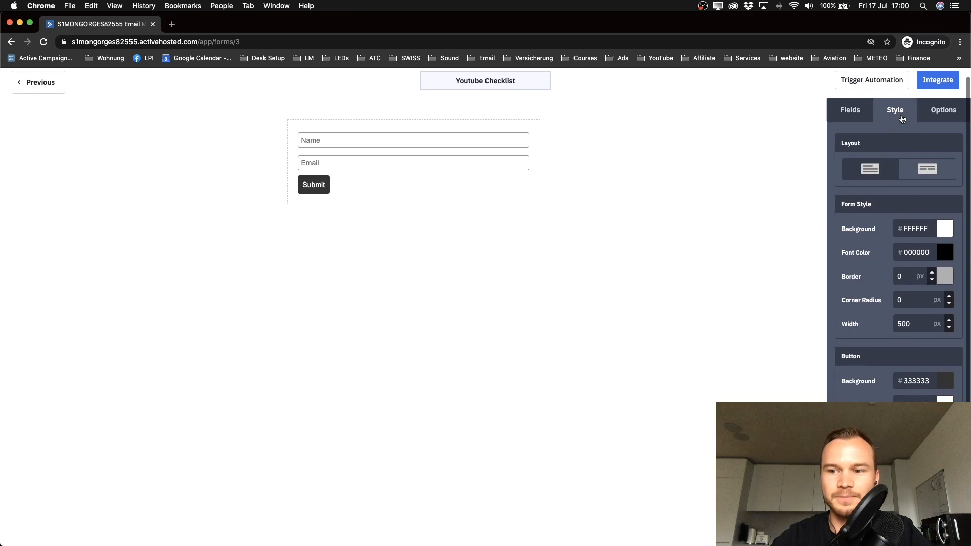
scroll(859, 198, down, 7)
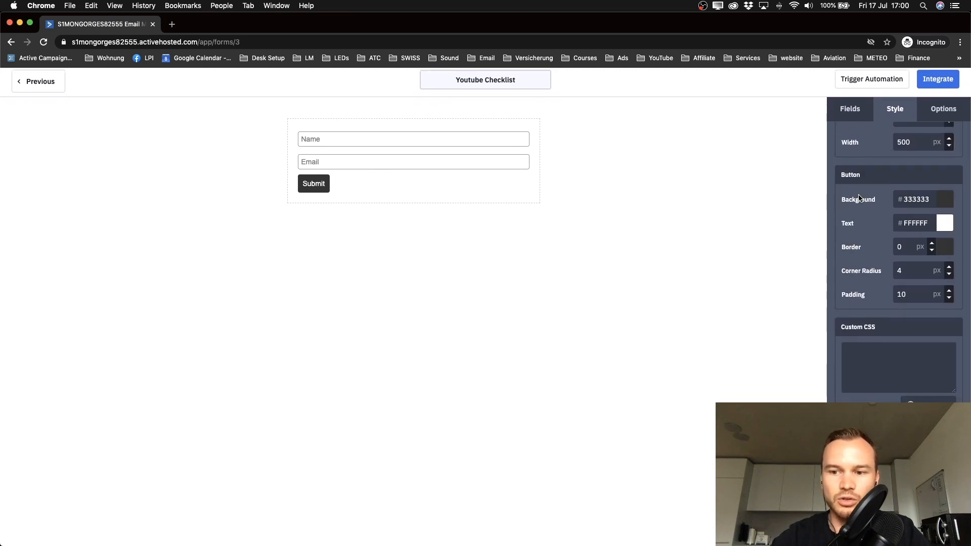
click(860, 363)
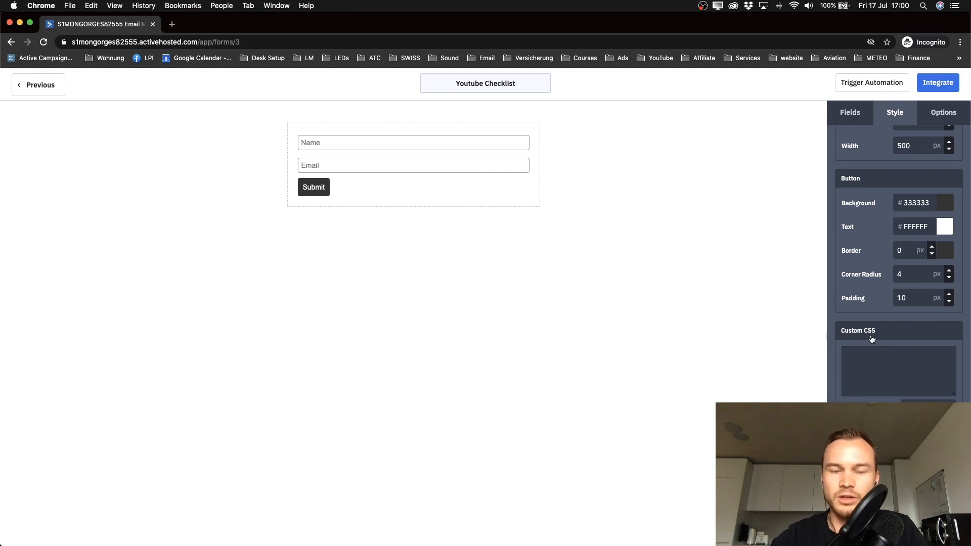
click(928, 408)
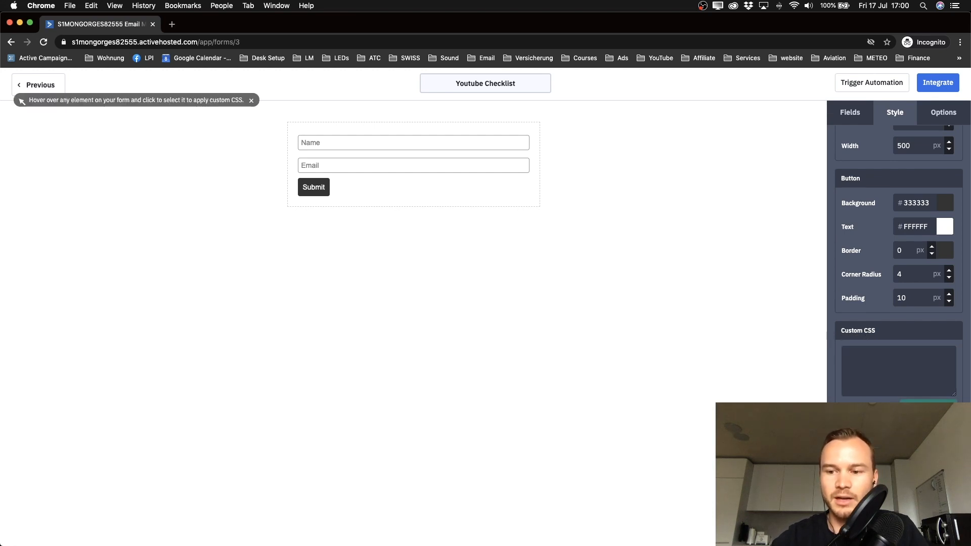
drag(970, 306, 760, 308)
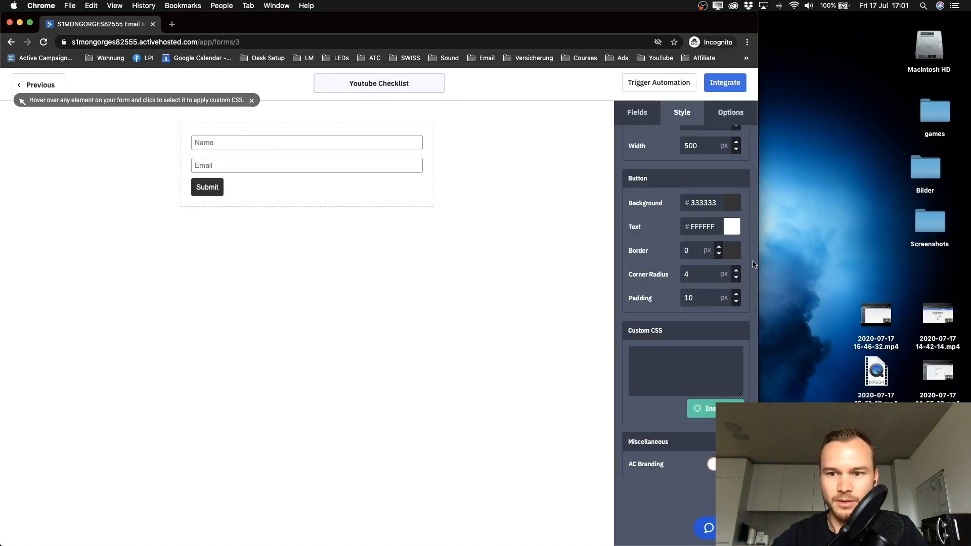
drag(758, 264, 676, 266)
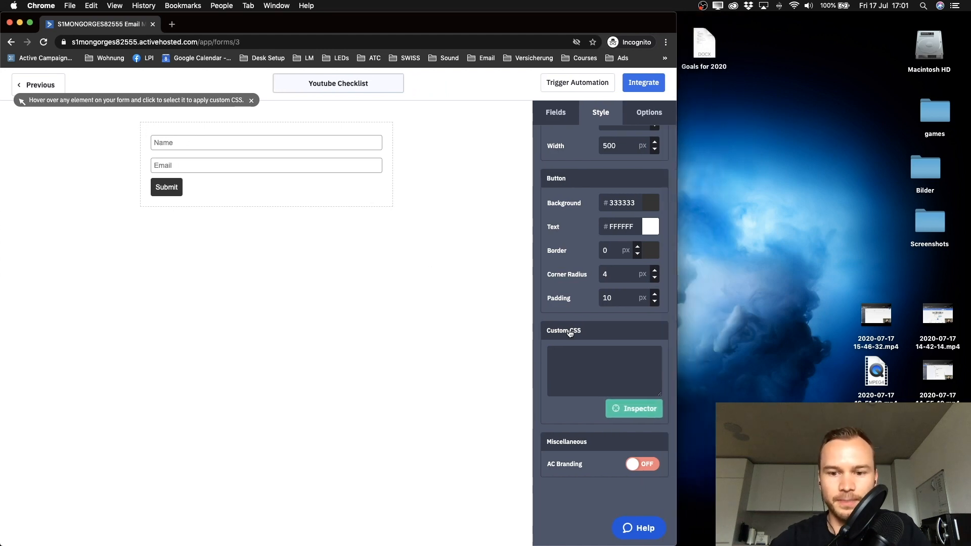
scroll(570, 330, up, 5)
scroll(604, 195, down, 5)
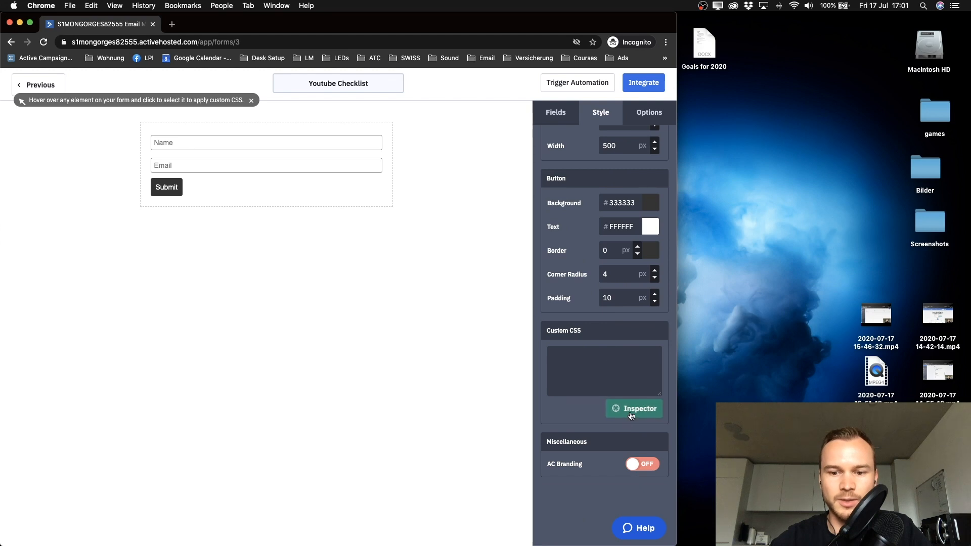
scroll(622, 410, up, 1)
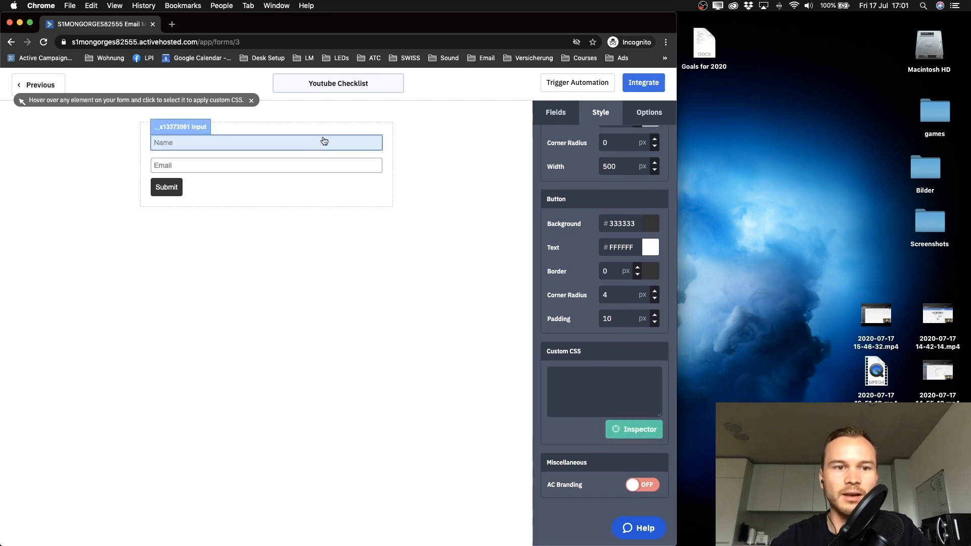
Step: Add text-align: center; to the Name field's custom CSS rule to center its placeholder
click(245, 146)
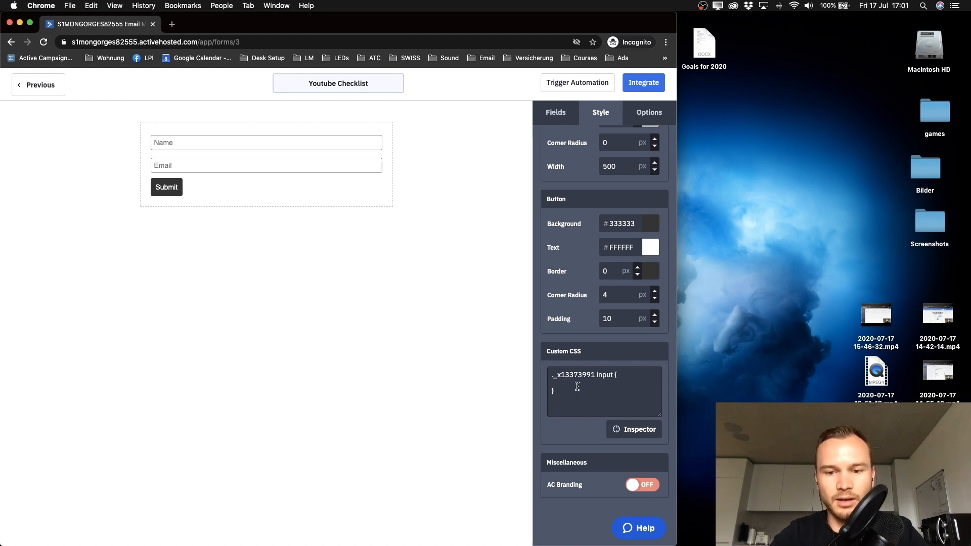
key(super+equal)
key(super+equal)
key(super+equal)
key(super+equal)
key(super+equal)
text(text)
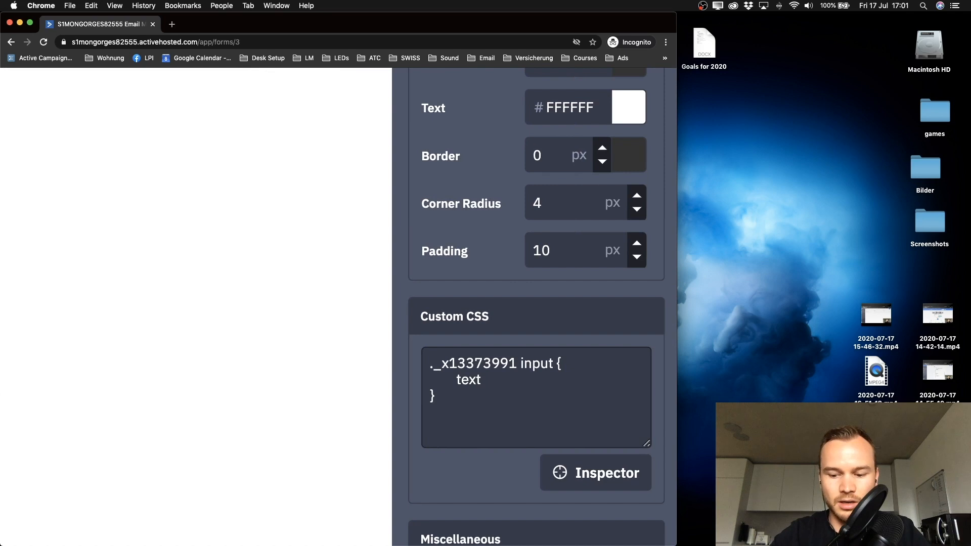
text(-align)
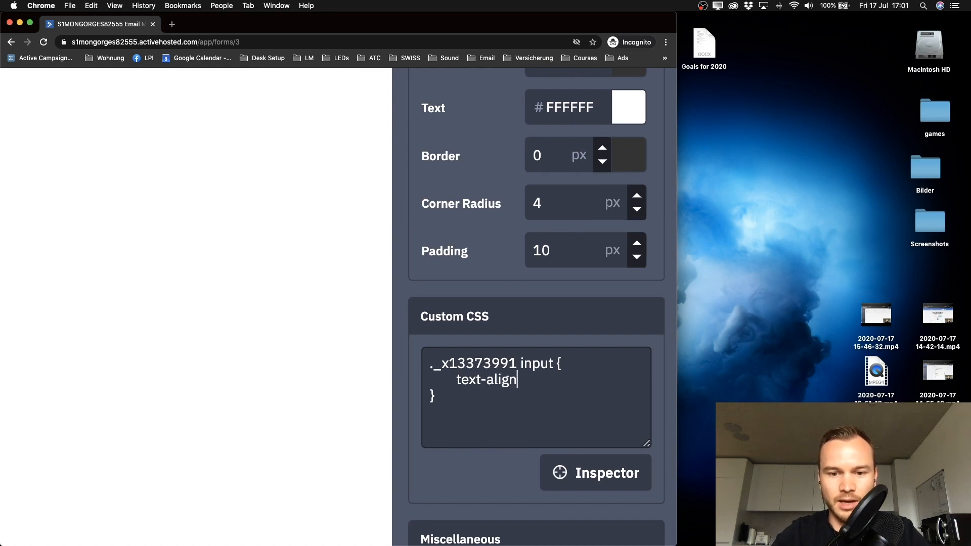
text(: center)
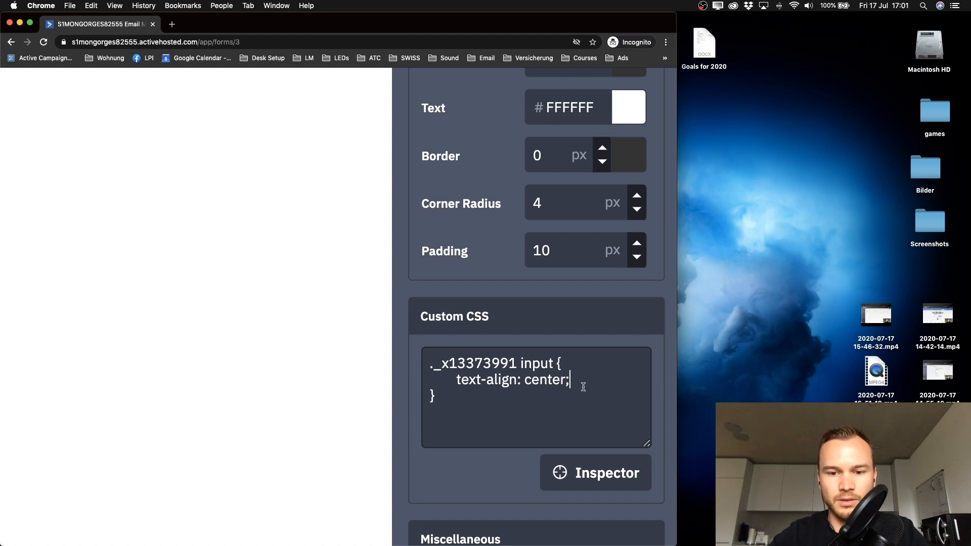
text(;)
key(super+0)
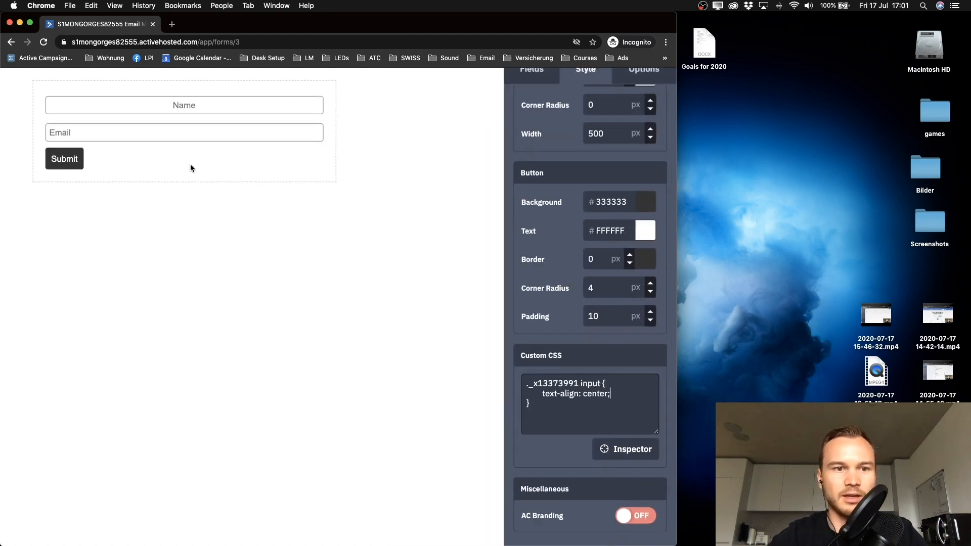
scroll(190, 164, down, 3)
scroll(258, 159, up, 5)
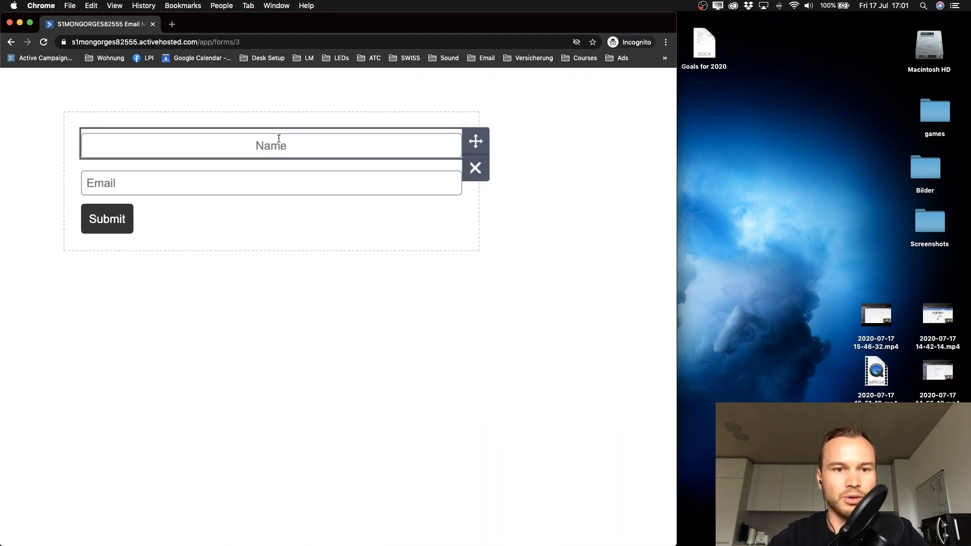
scroll(266, 177, down, 3)
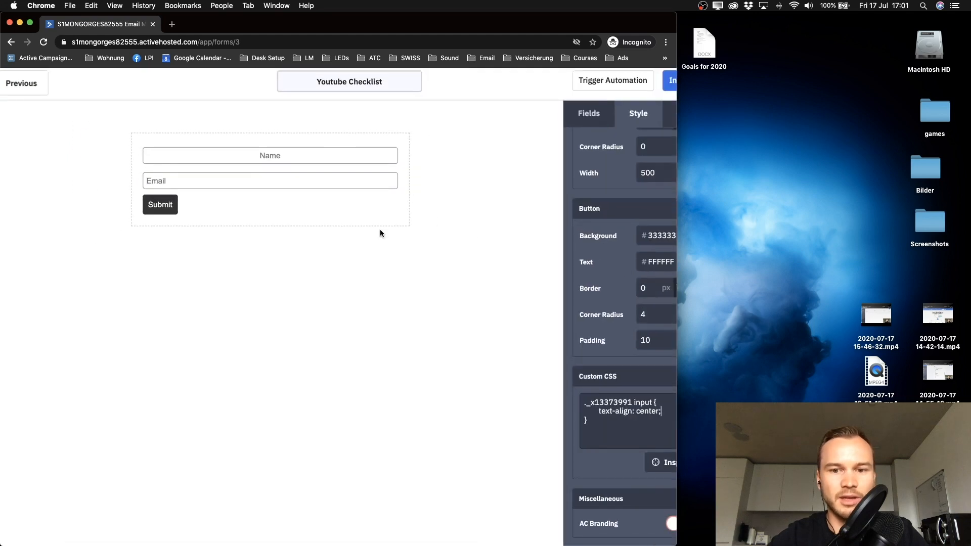
scroll(380, 229, down, 3)
scroll(653, 400, down, 1)
scroll(653, 400, up, 2)
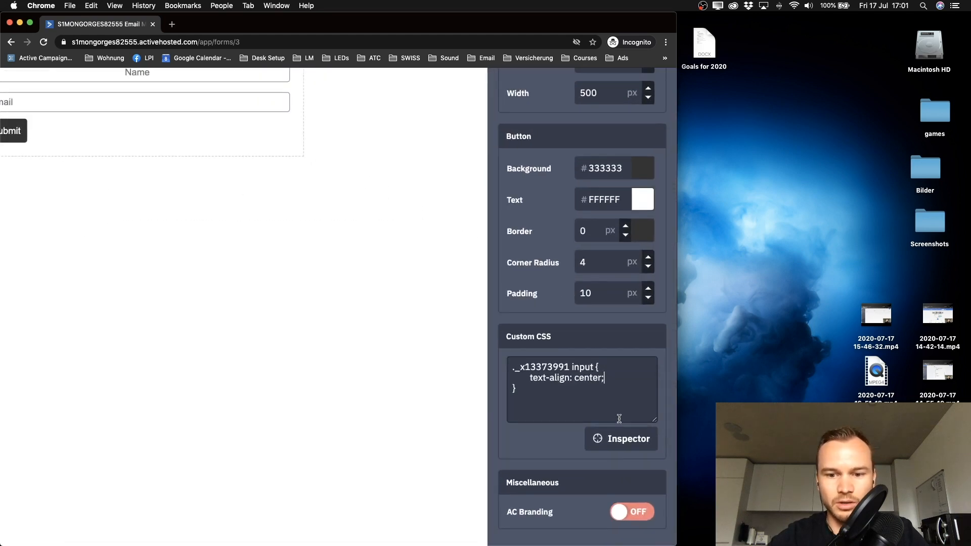
click(605, 440)
scroll(340, 261, left, 3)
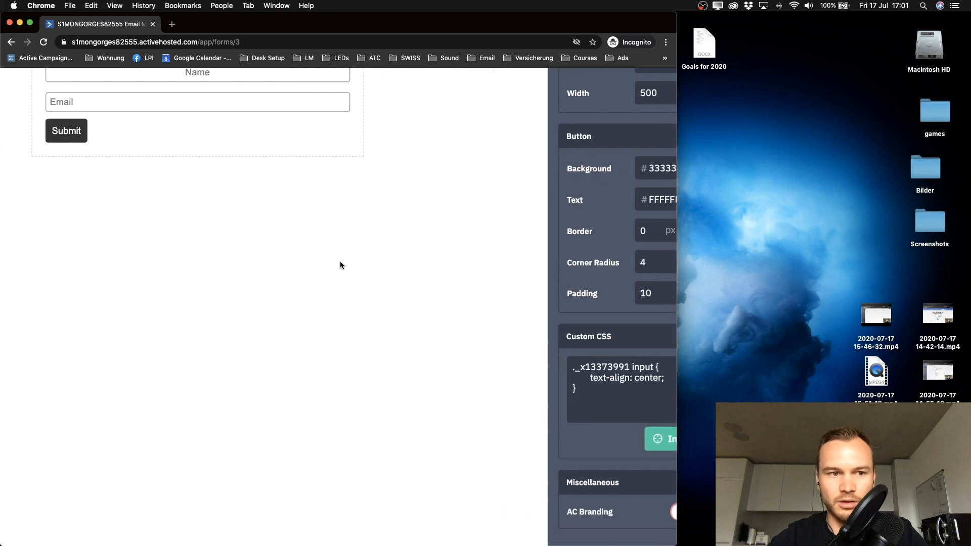
scroll(304, 236, up, 3)
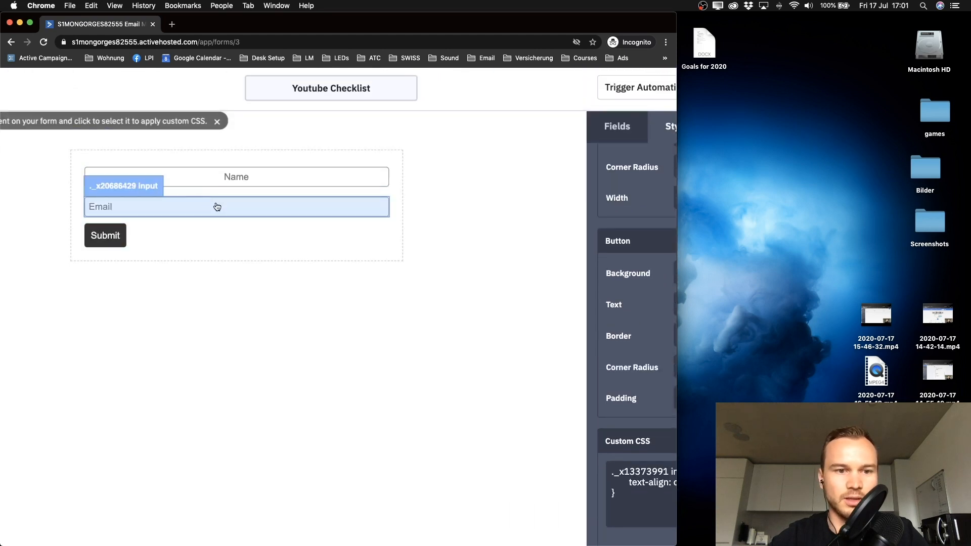
Step: Reuse the Name rule's text-align: center; declaration in the Email field's new CSS rule
click(223, 208)
scroll(611, 439, down, 1)
scroll(596, 462, right, 4)
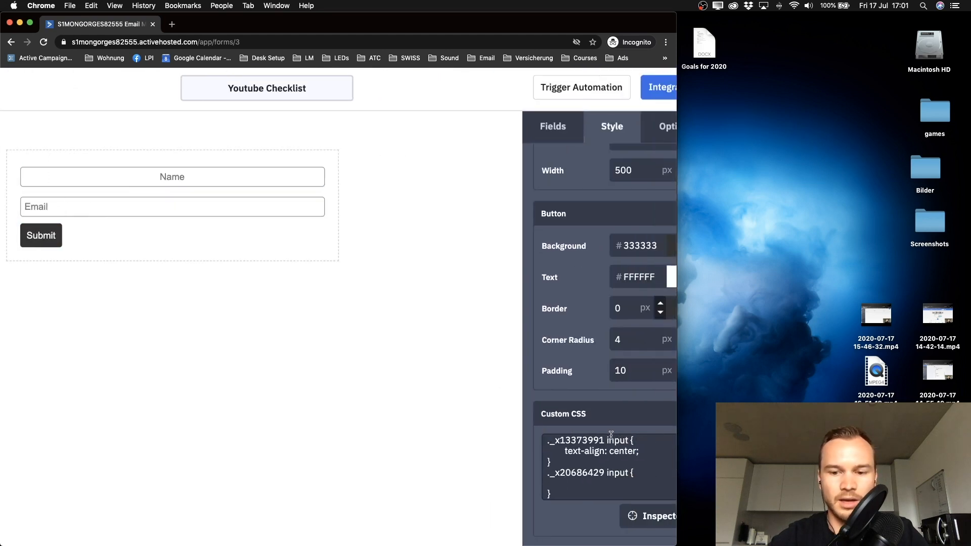
scroll(597, 462, up, 5)
scroll(597, 459, down, 1)
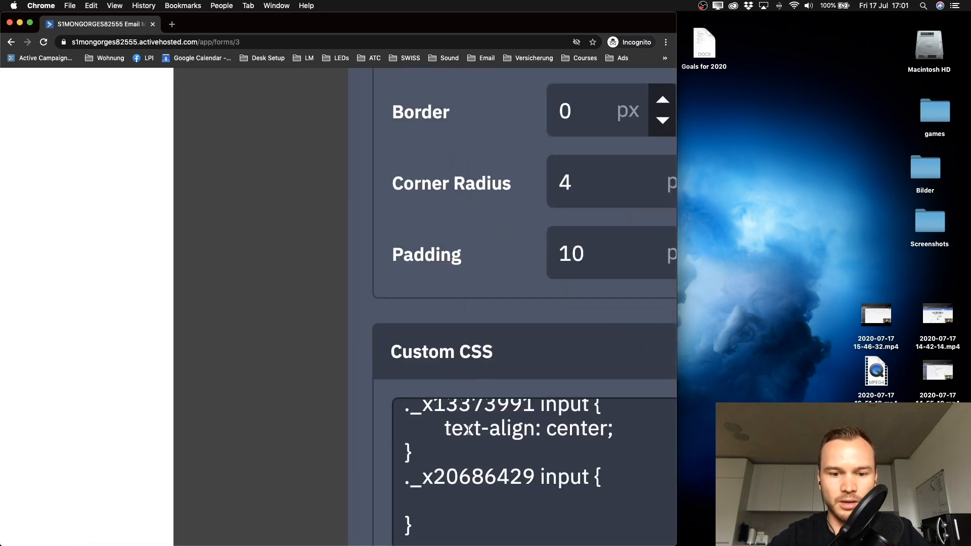
drag(445, 429, 615, 429)
key(super+c)
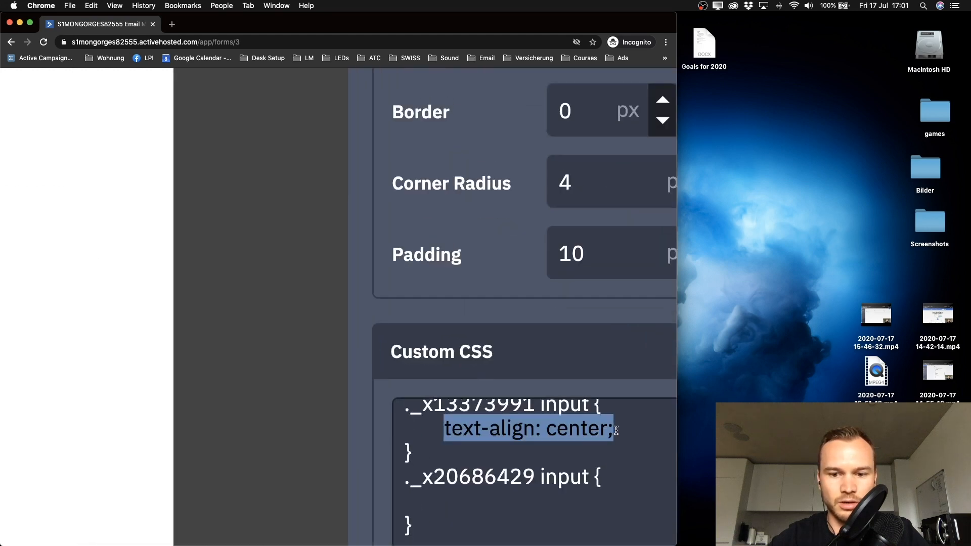
click(495, 502)
scroll(496, 502, down, 3)
key(super+v)
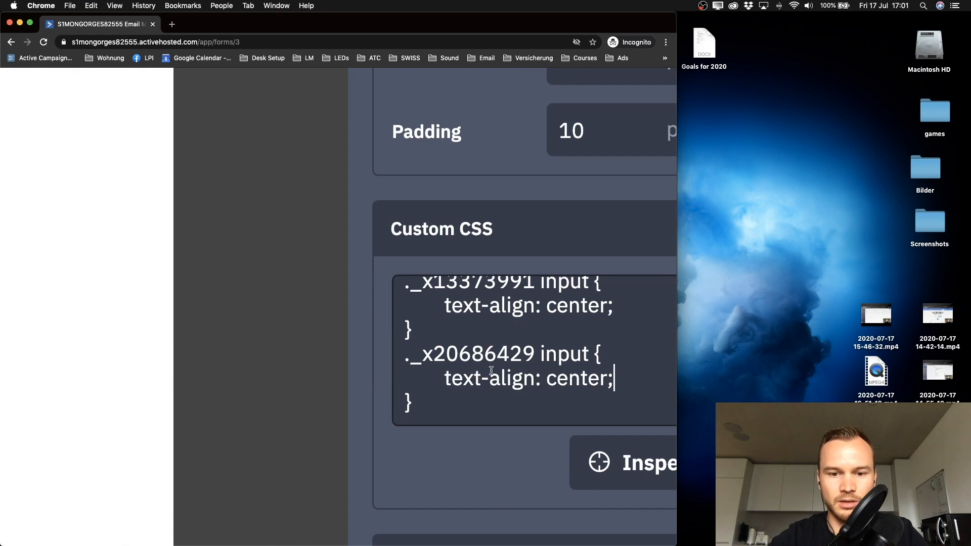
scroll(500, 380, down, 5)
scroll(456, 349, down, 5)
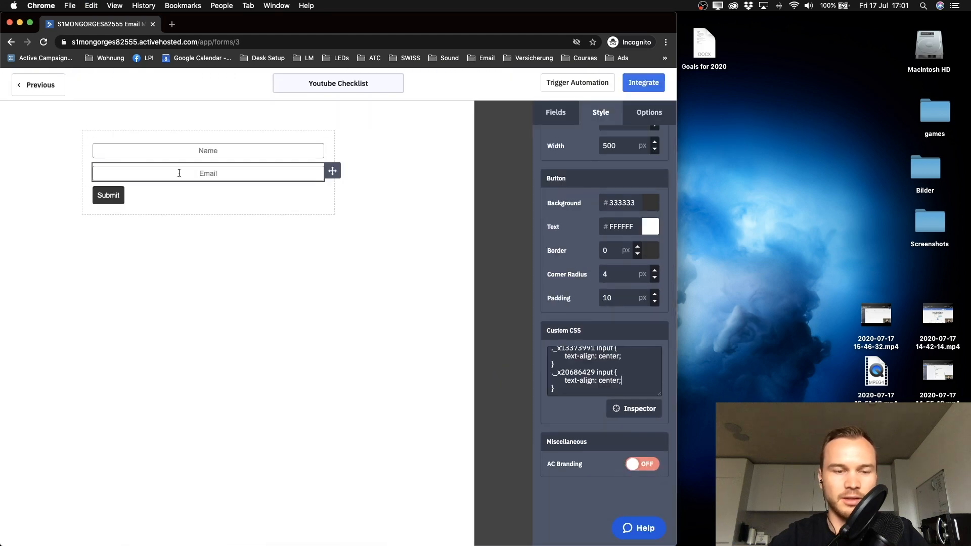
scroll(175, 164, up, 5)
scroll(211, 230, down, 2)
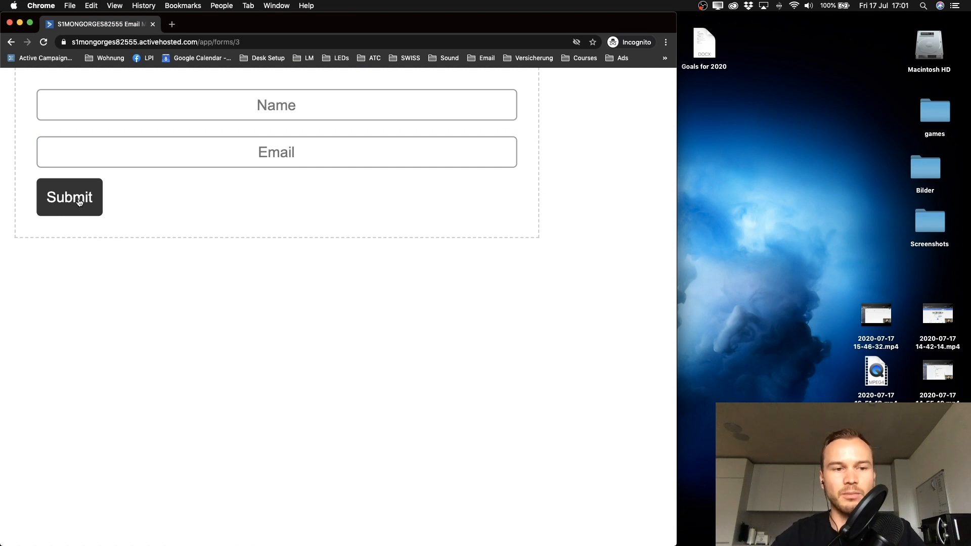
scroll(79, 206, up, 2)
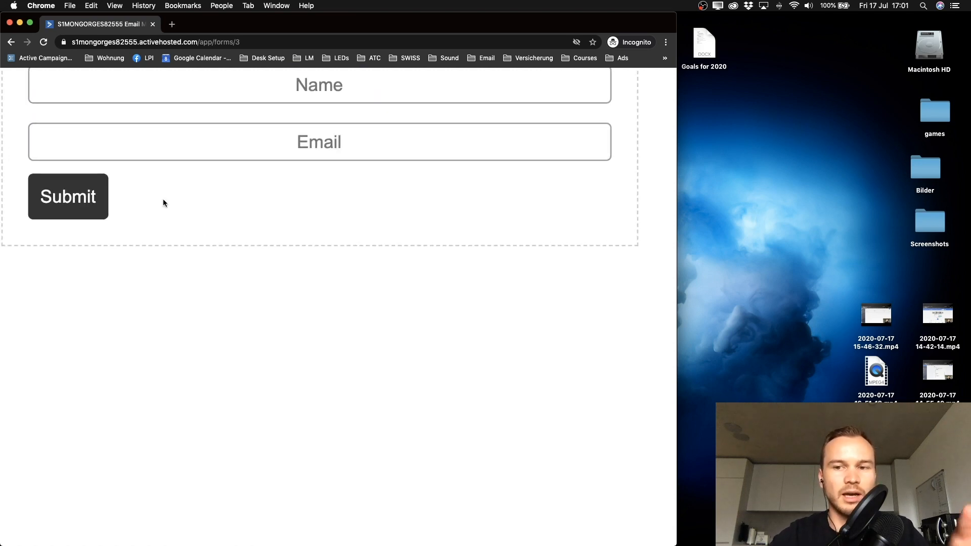
scroll(572, 192, down, 3)
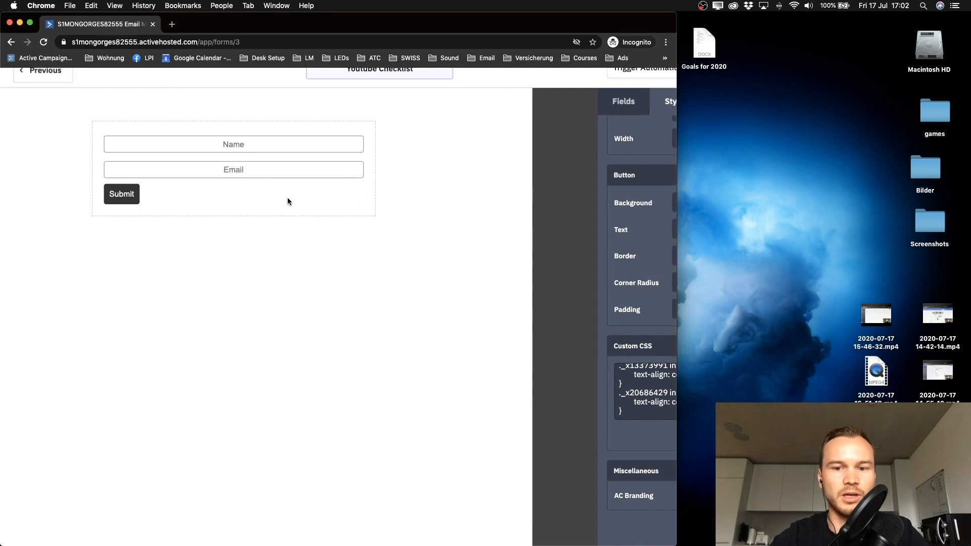
scroll(391, 315, up, 2)
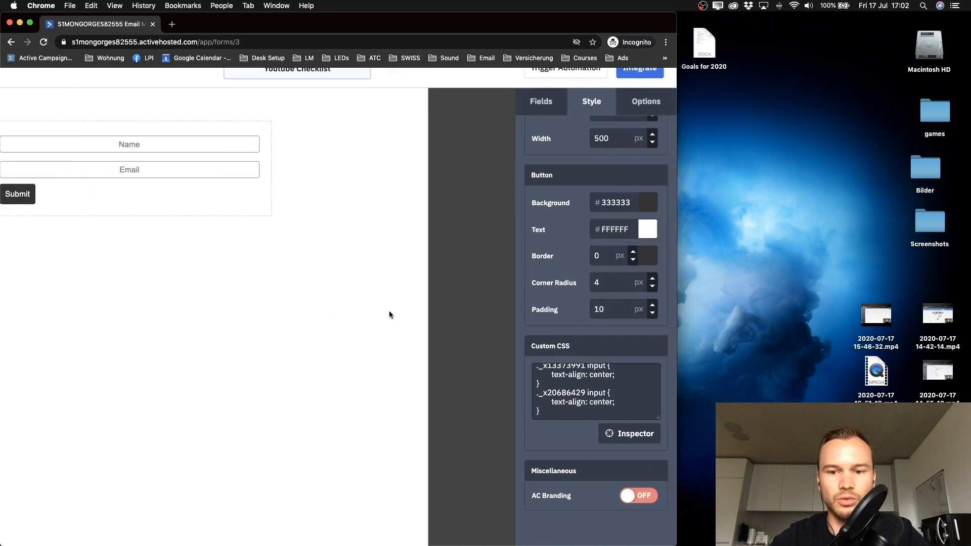
click(627, 432)
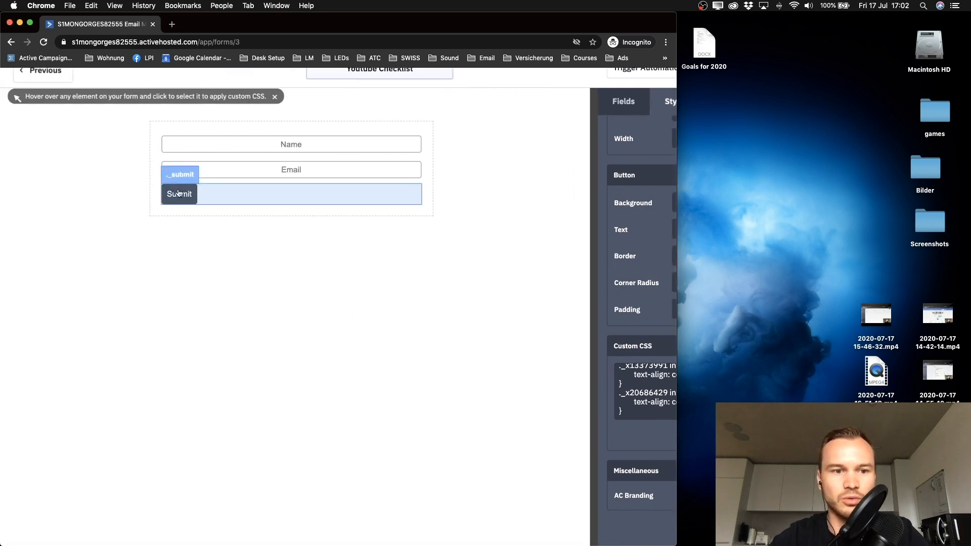
Step: Give the Submit button's ._submit CSS rule width: 100%
click(179, 196)
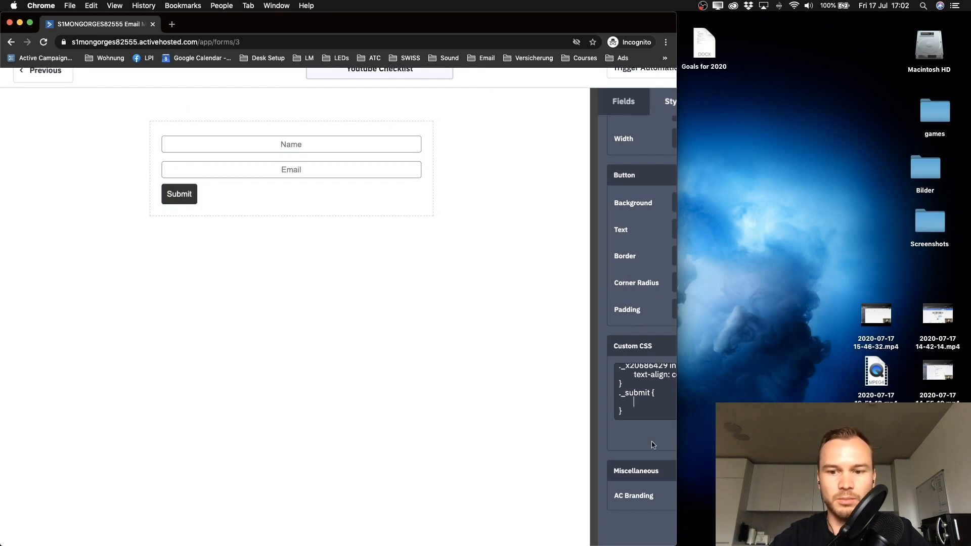
scroll(653, 445, right, 3)
scroll(577, 405, up, 5)
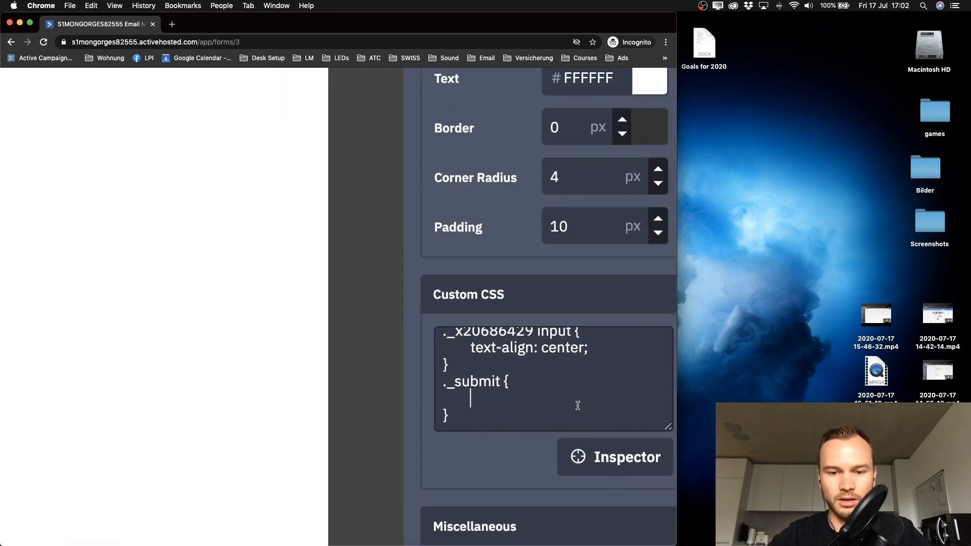
scroll(502, 405, down, 1)
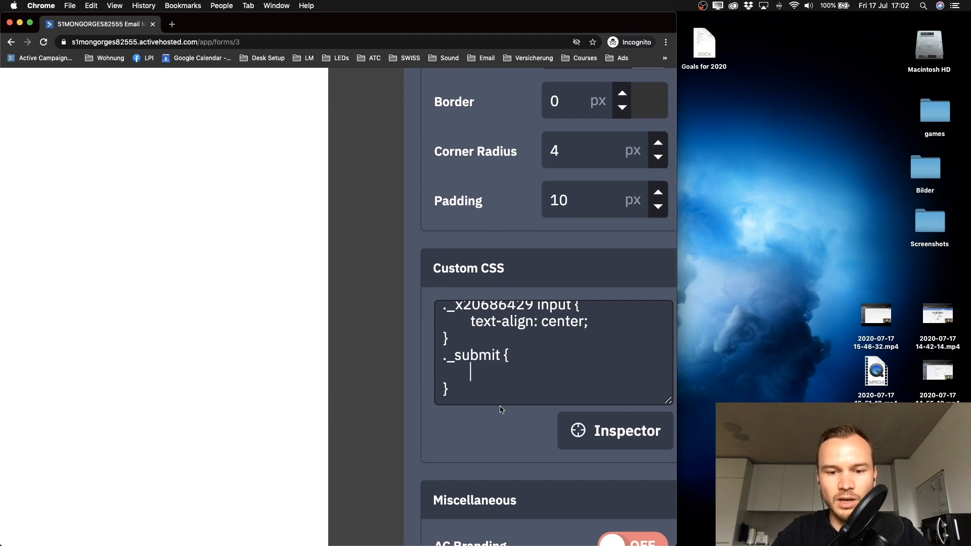
text(wi)
text(h: 100%;)
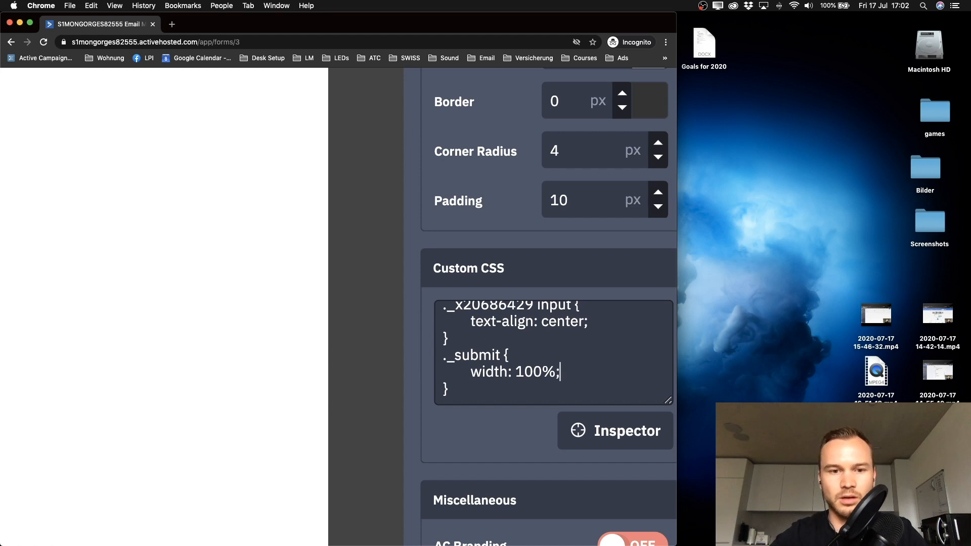
scroll(181, 258, down, 5)
scroll(180, 258, left, 4)
scroll(181, 258, up, 2)
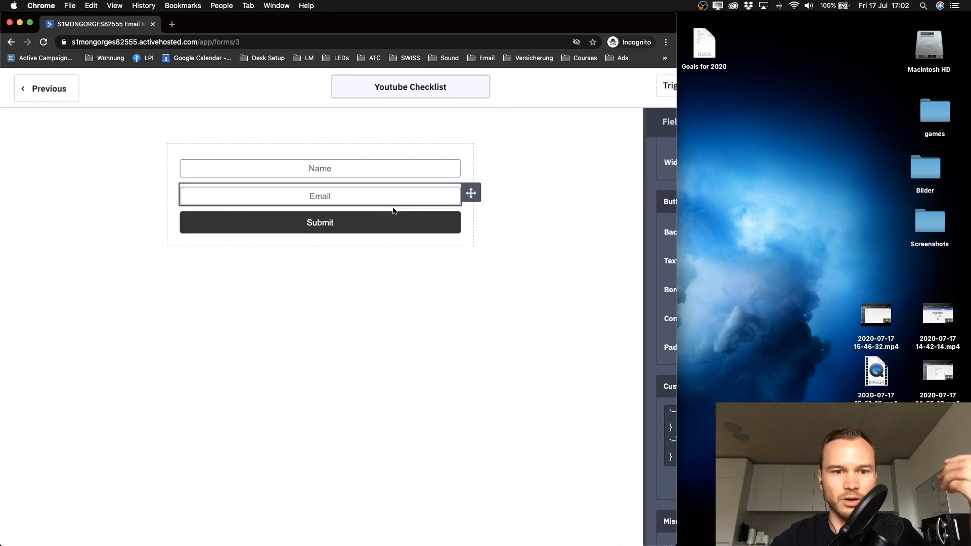
Step: Look over the Submit button's settings, then return to the form-wide style settings
click(327, 229)
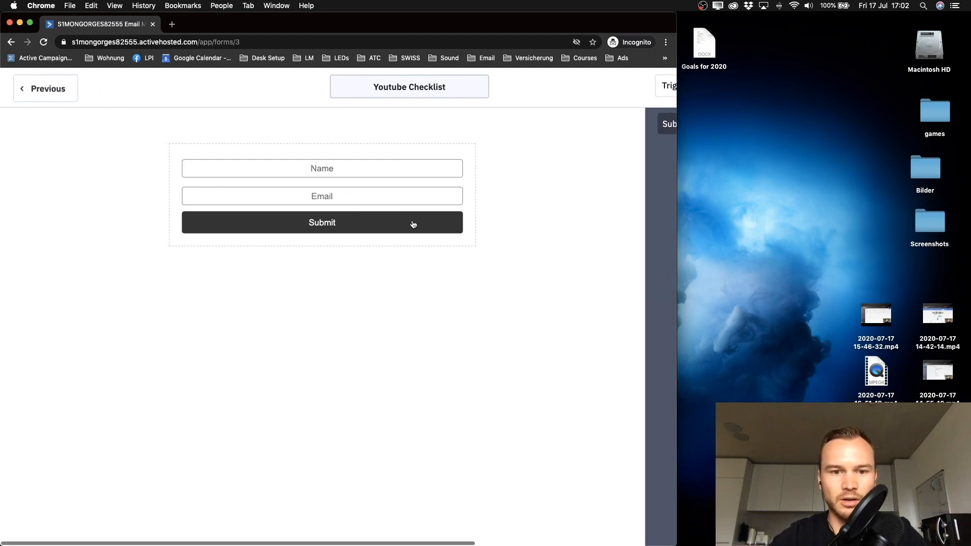
scroll(430, 227, right, 5)
scroll(460, 273, down, 2)
scroll(460, 273, right, 2)
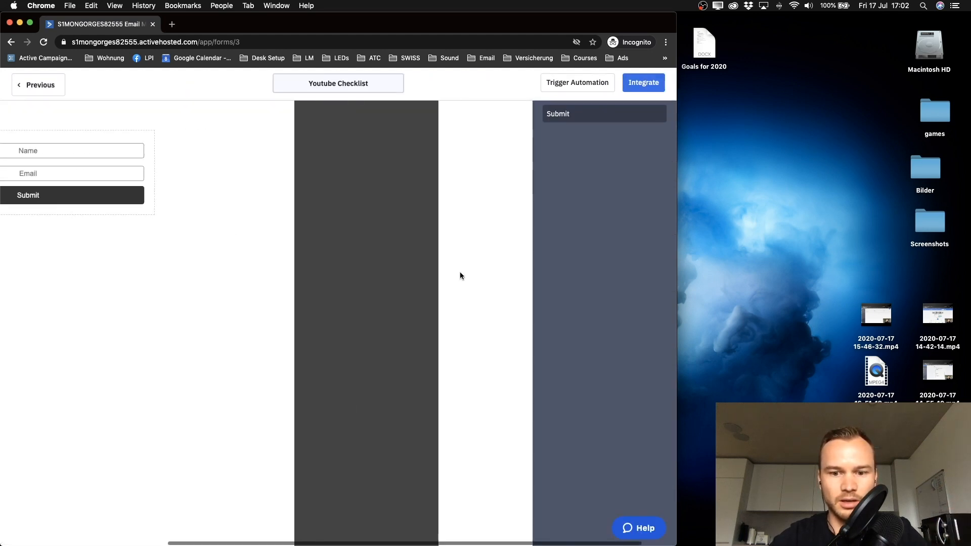
scroll(558, 277, down, 1)
scroll(558, 278, up, 1)
click(426, 275)
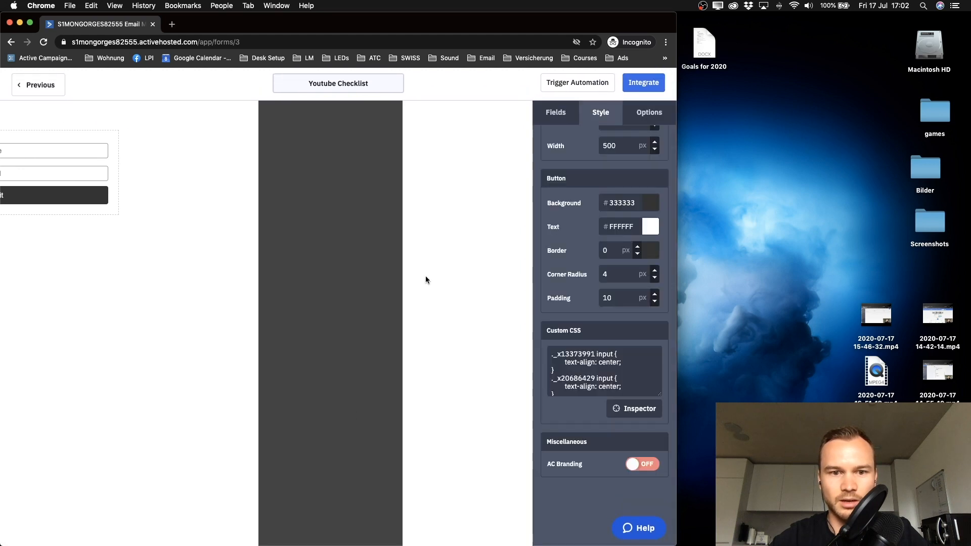
scroll(597, 385, down, 2)
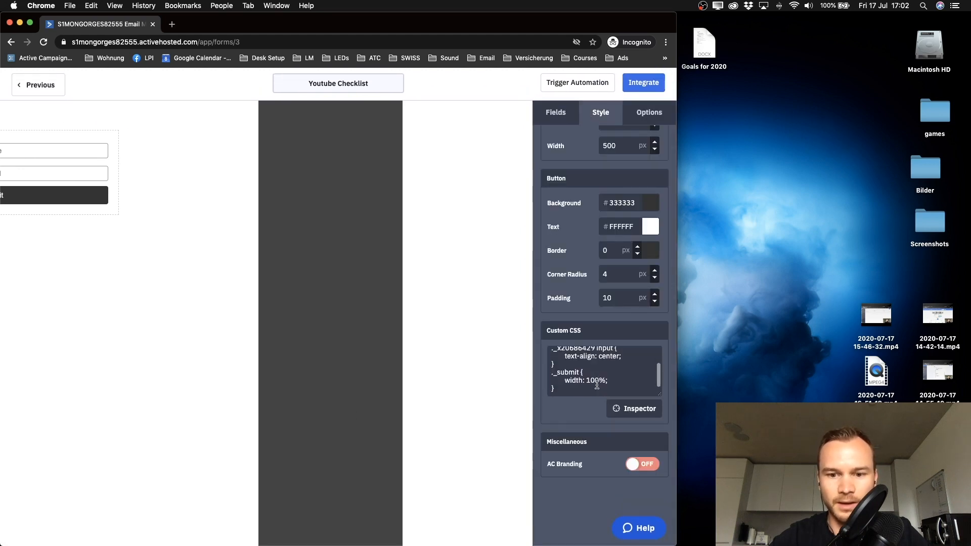
scroll(597, 385, up, 5)
Step: Add font-size: 18px on a new line in the ._submit rule
click(589, 382)
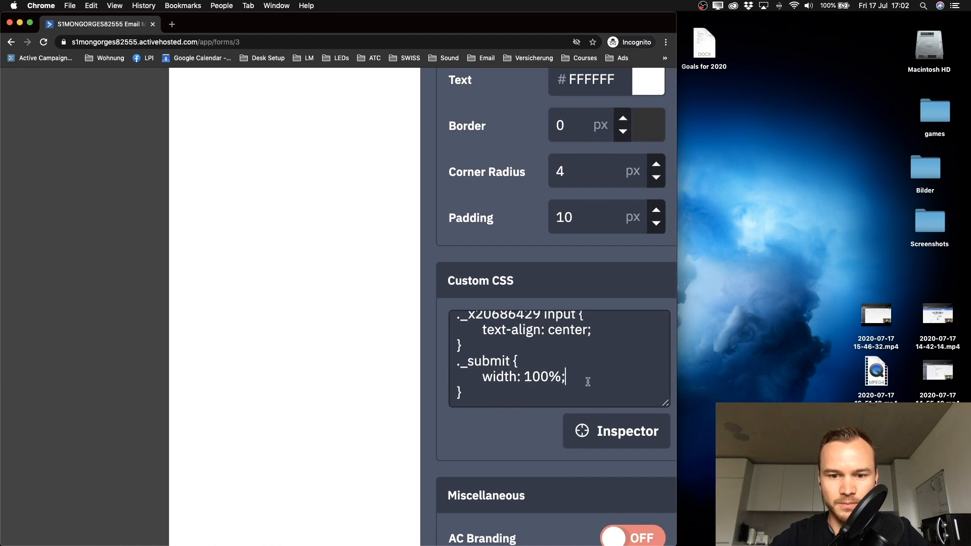
drag(561, 377, 565, 377)
scroll(565, 377, up, 3)
click(567, 378)
key(Return)
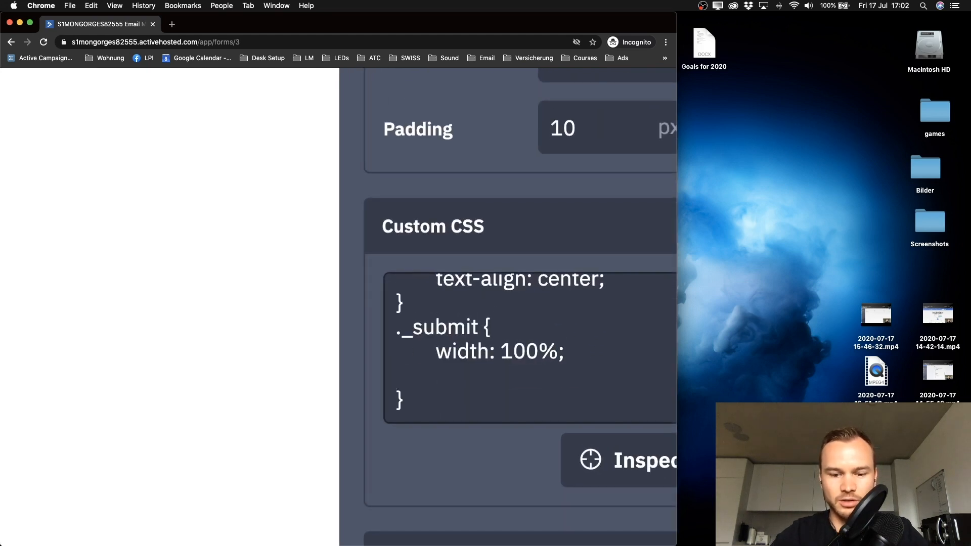
text(text)
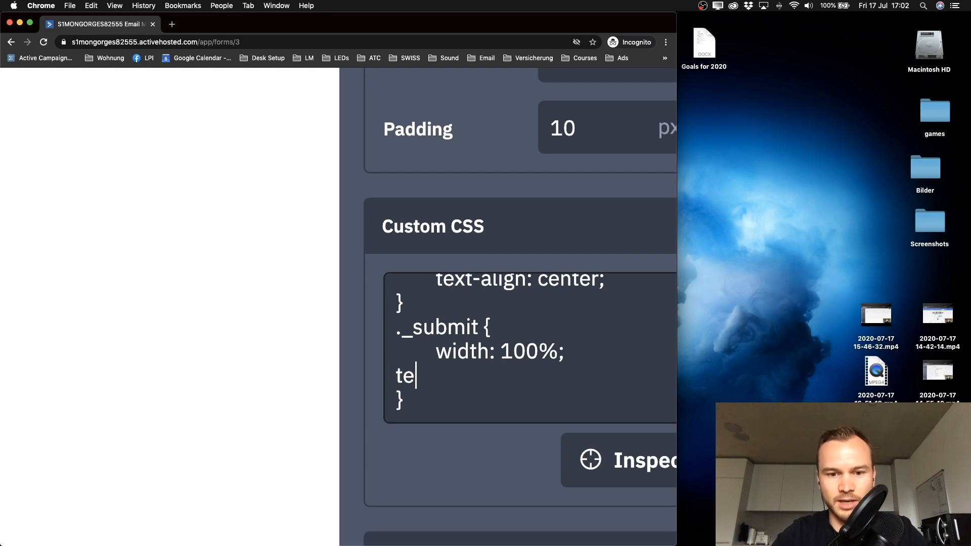
key(BackSpace)
key(BackSpace)
key(BackSpace)
key(BackSpace)
text(font-size)
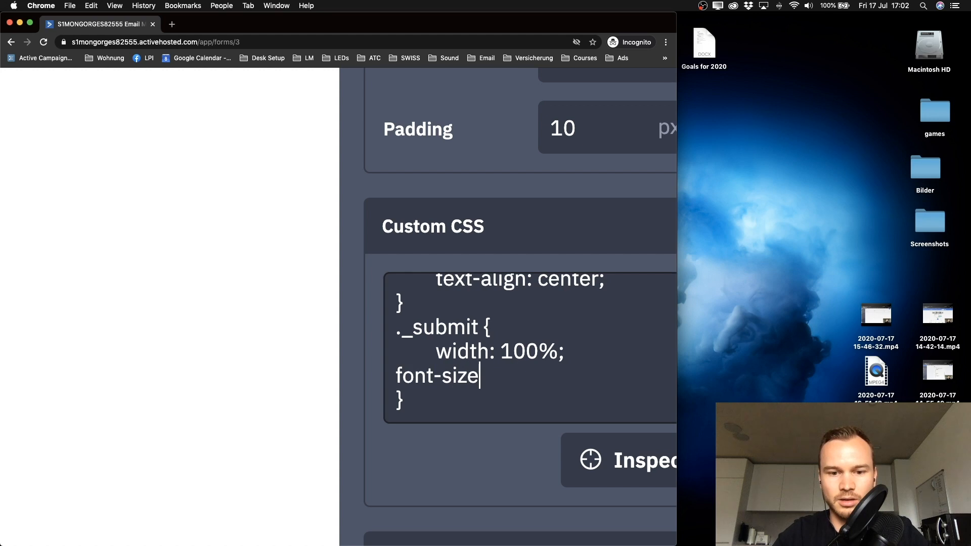
text(: 18px)
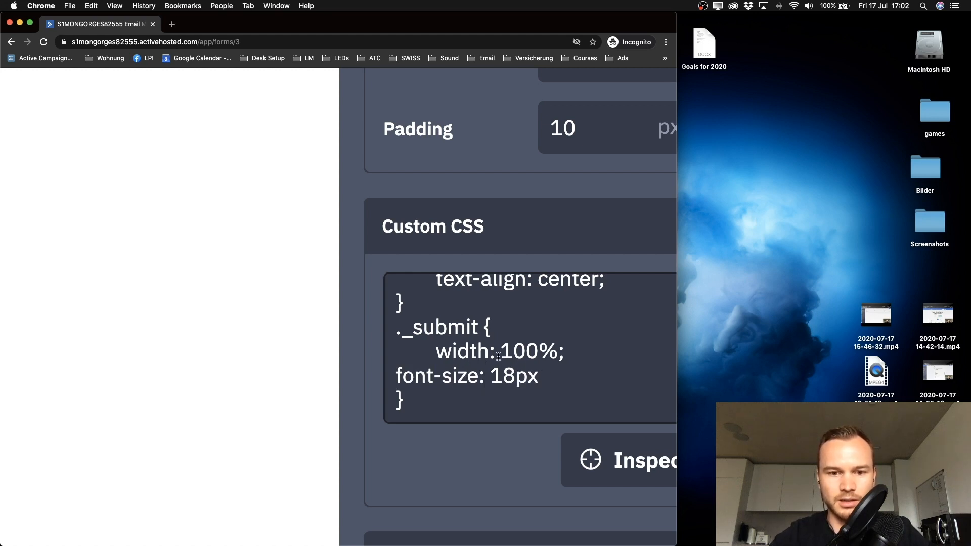
Step: Zoom the browser back out to see the whole form and style settings
key(super+minus)
key(super+minus)
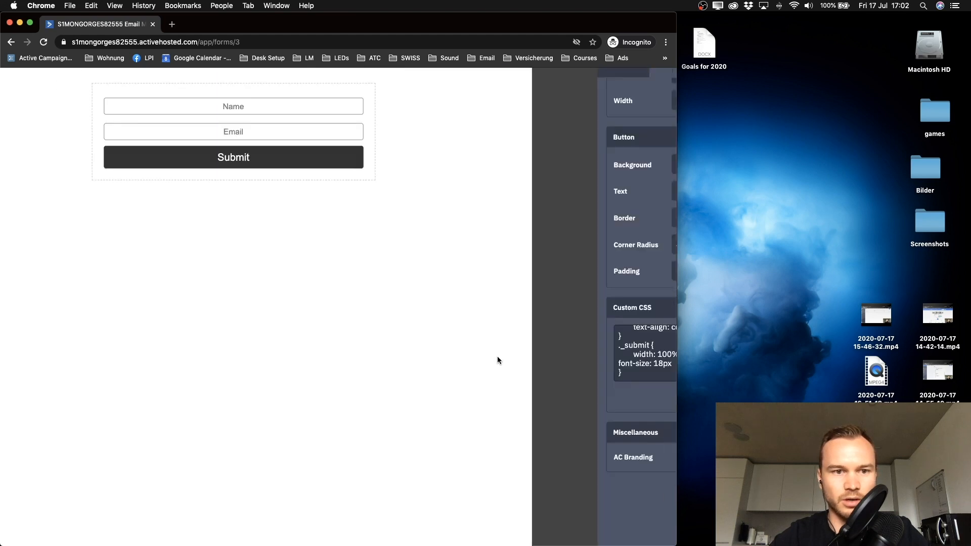
scroll(326, 221, up, 2)
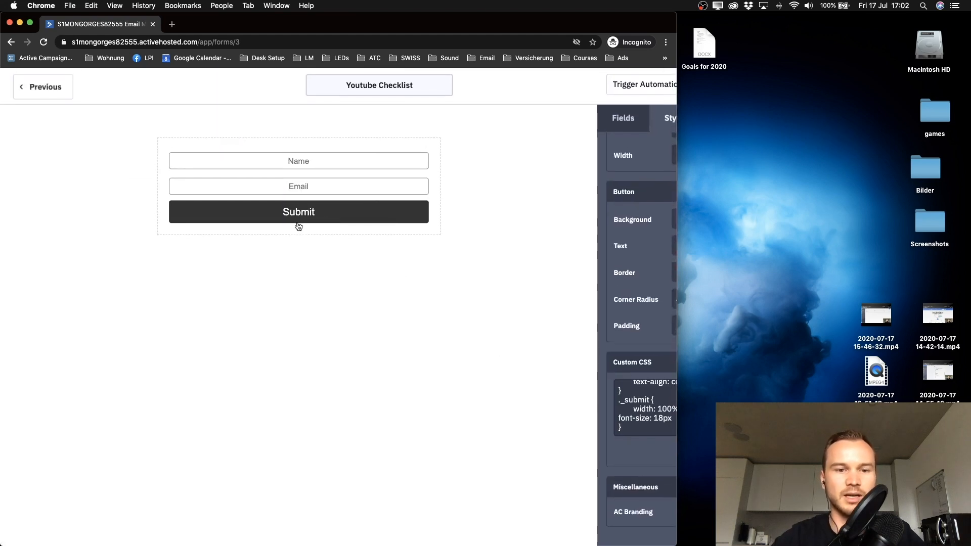
key(super+minus)
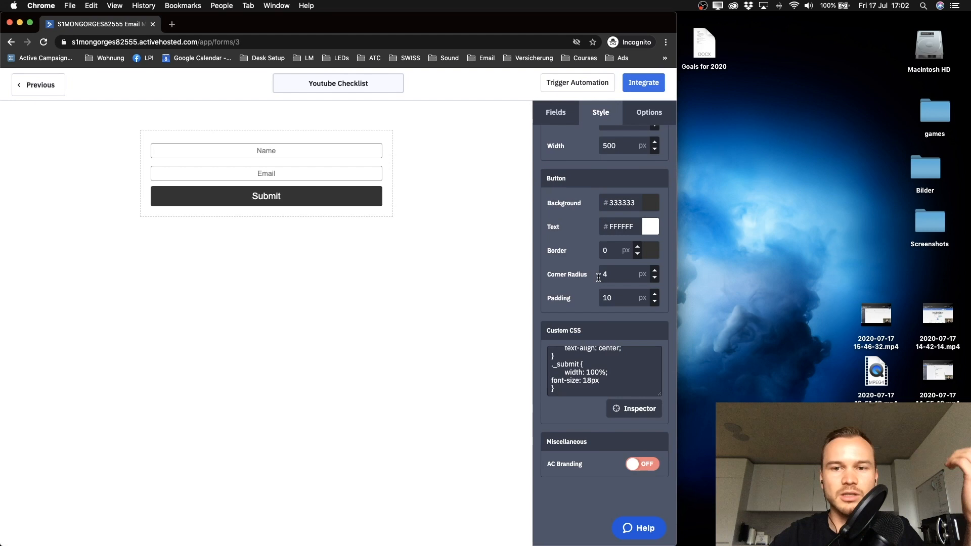
scroll(569, 335, up, 2)
scroll(569, 335, up, 2)
scroll(569, 336, down, 4)
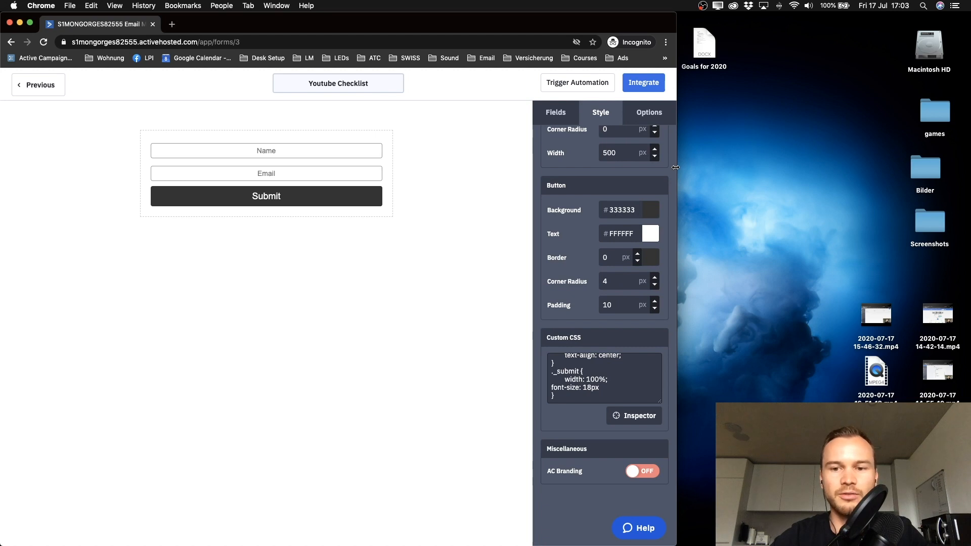
Step: Widen the browser and set the Submit button background to green #028749
drag(676, 167, 968, 174)
click(486, 200)
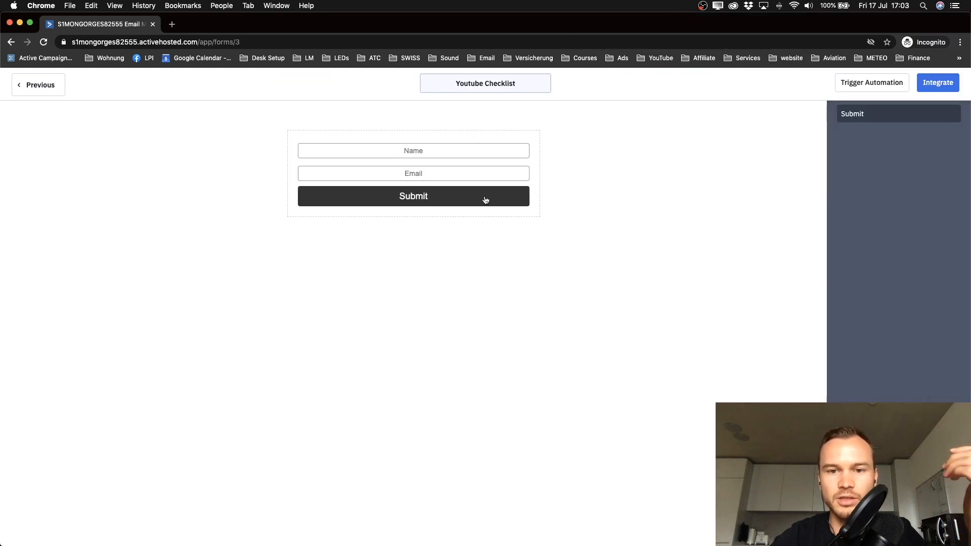
click(694, 169)
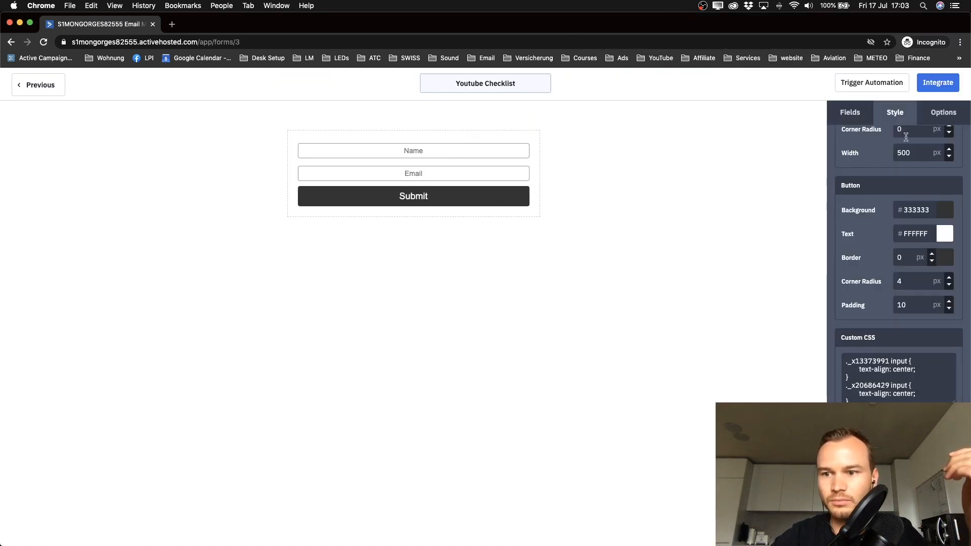
click(947, 239)
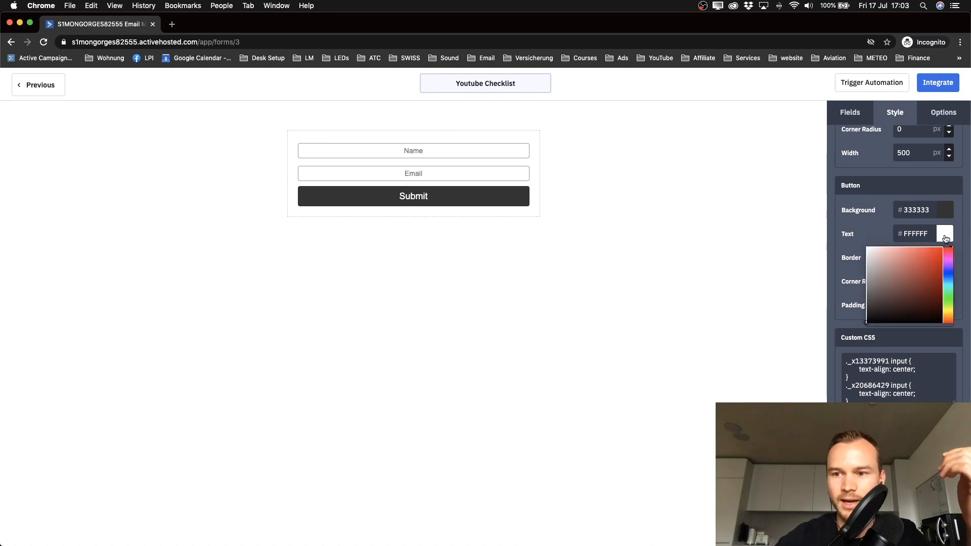
click(858, 233)
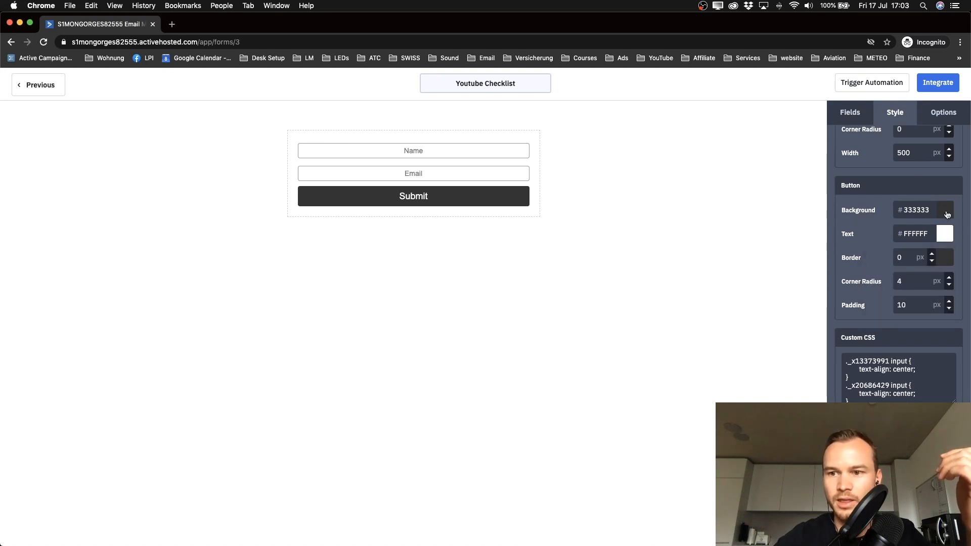
click(945, 210)
click(948, 268)
drag(913, 269, 943, 259)
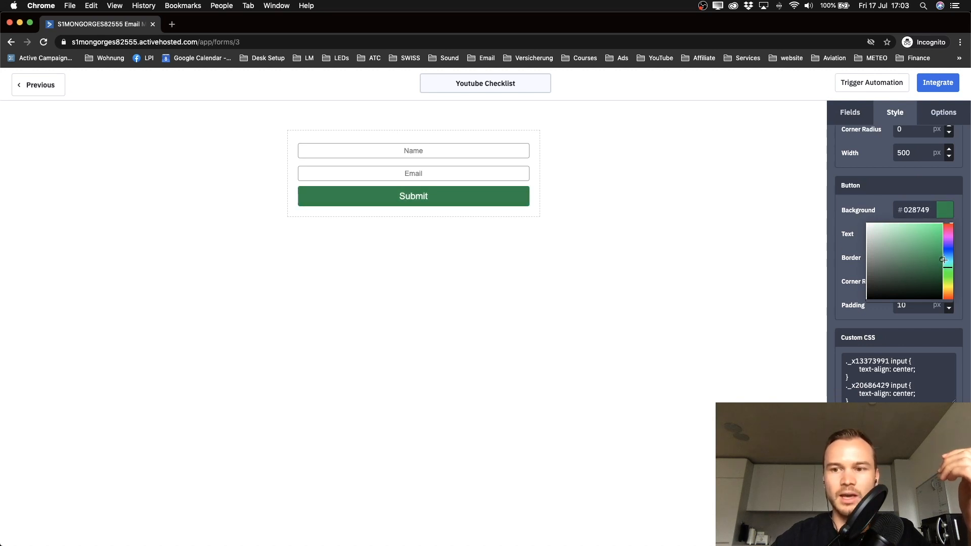
click(764, 247)
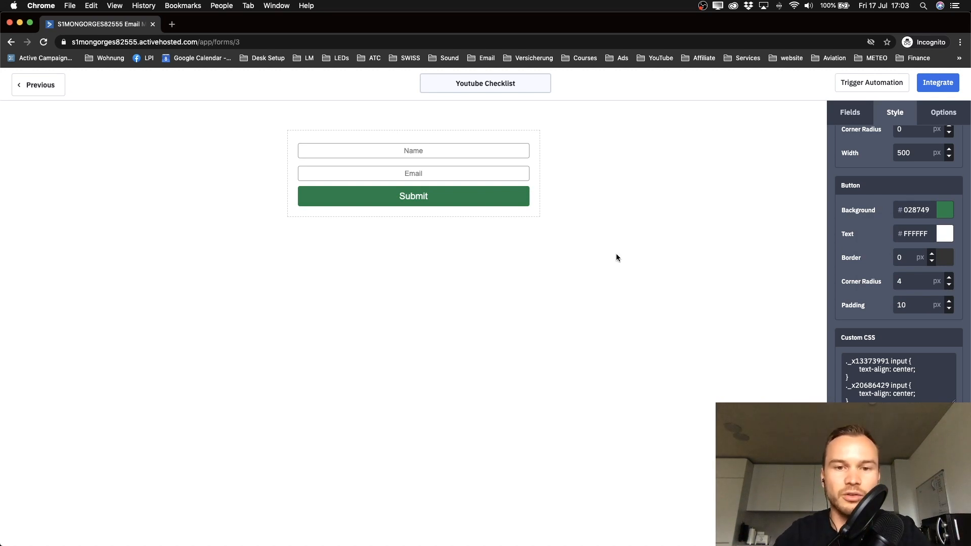
scroll(888, 262, up, 3)
scroll(889, 262, up, 3)
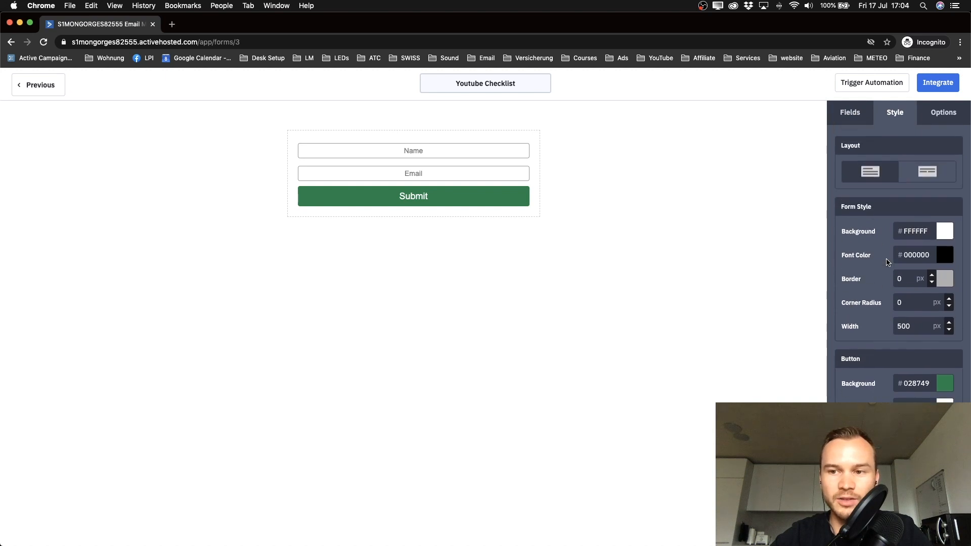
Step: Add a Header field at the top reading 'Where can I send my Youtube Checklist?'
click(857, 122)
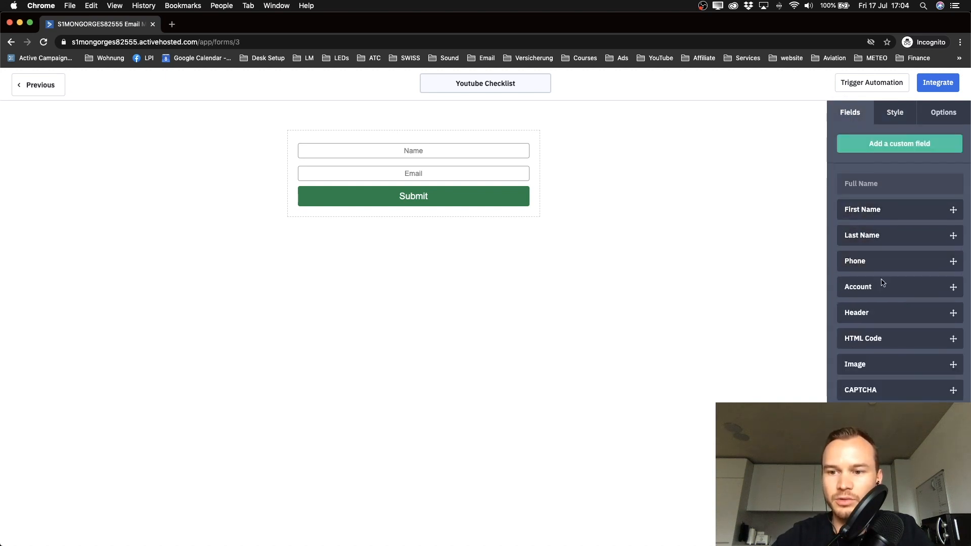
drag(881, 312, 404, 147)
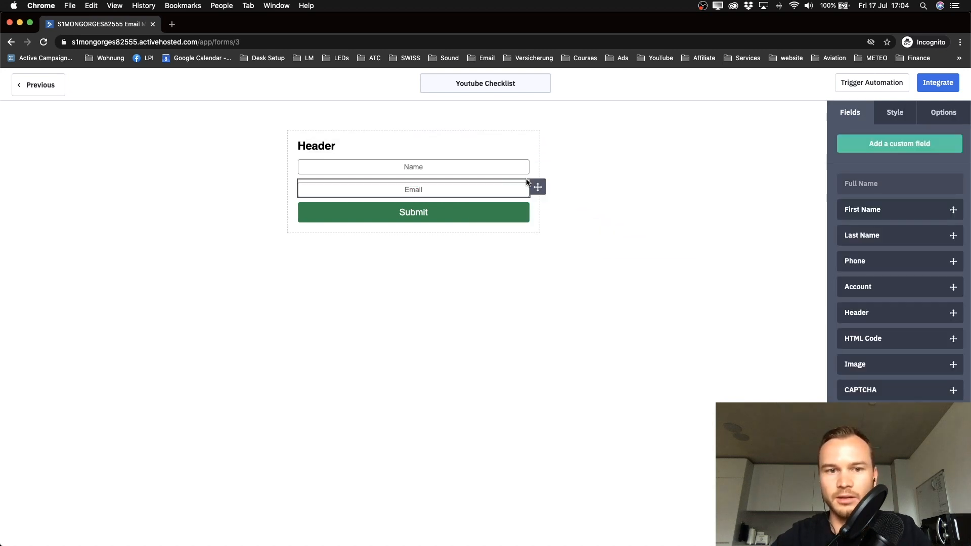
click(439, 147)
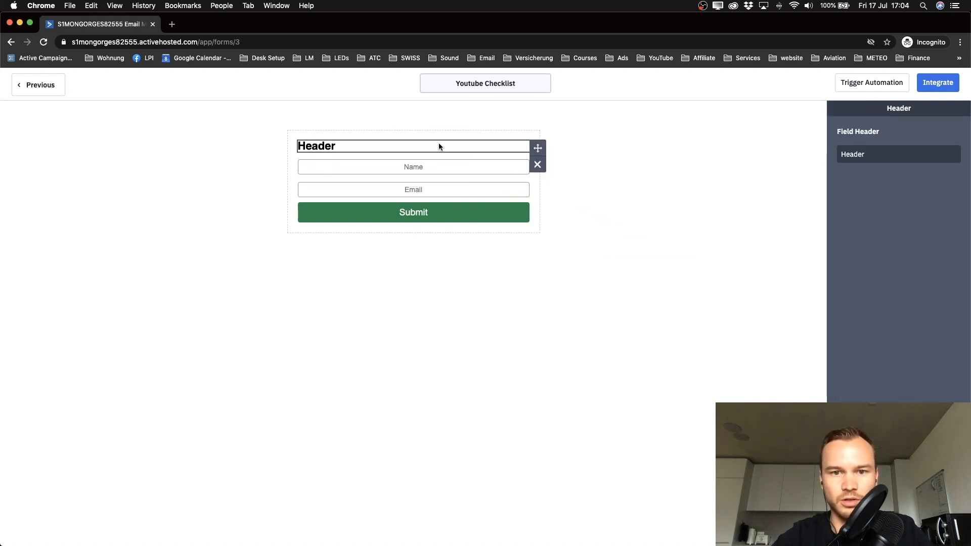
double_click(856, 151)
text(Where can I)
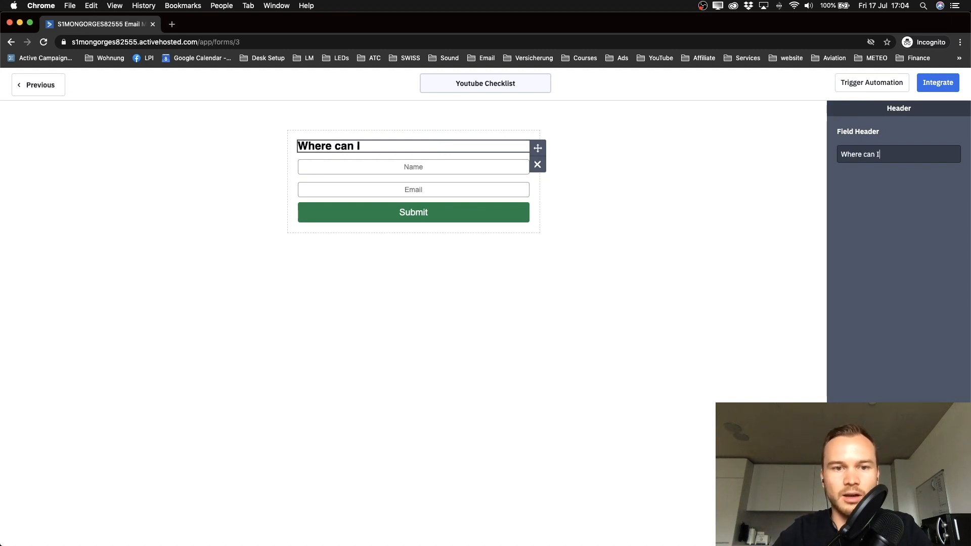
text( send my)
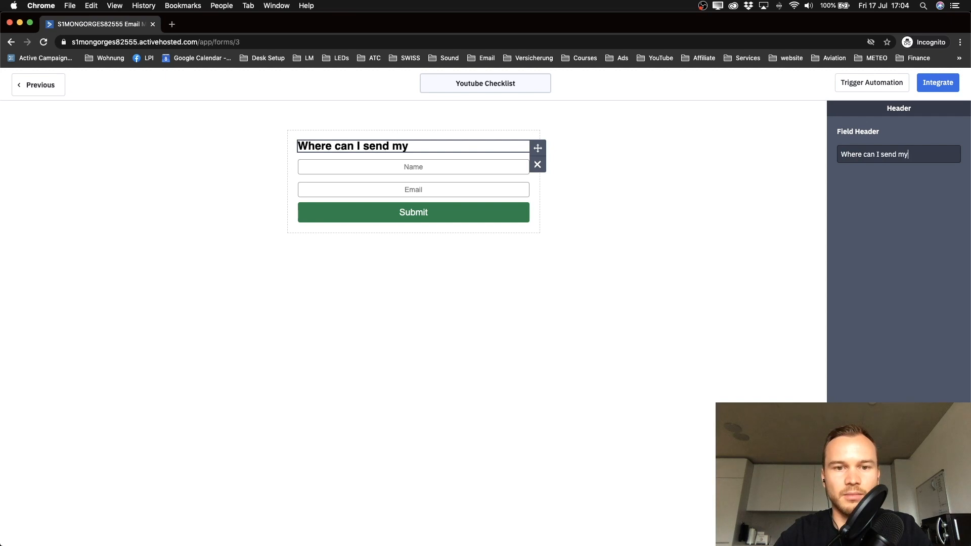
text( Youtube Checklist)
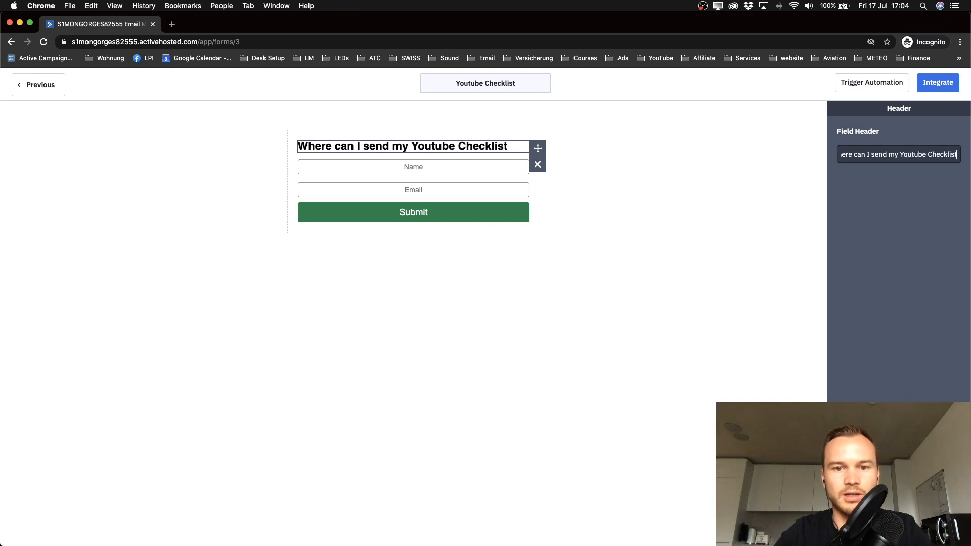
text(?)
Step: Change the Submit button's label to 'Send it now!'
click(423, 218)
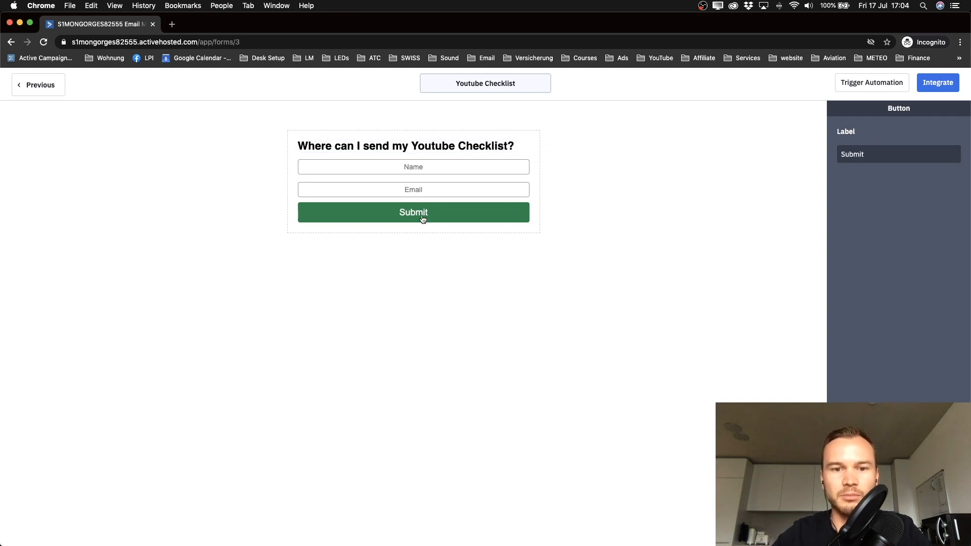
key(super+a)
text(Send it now!)
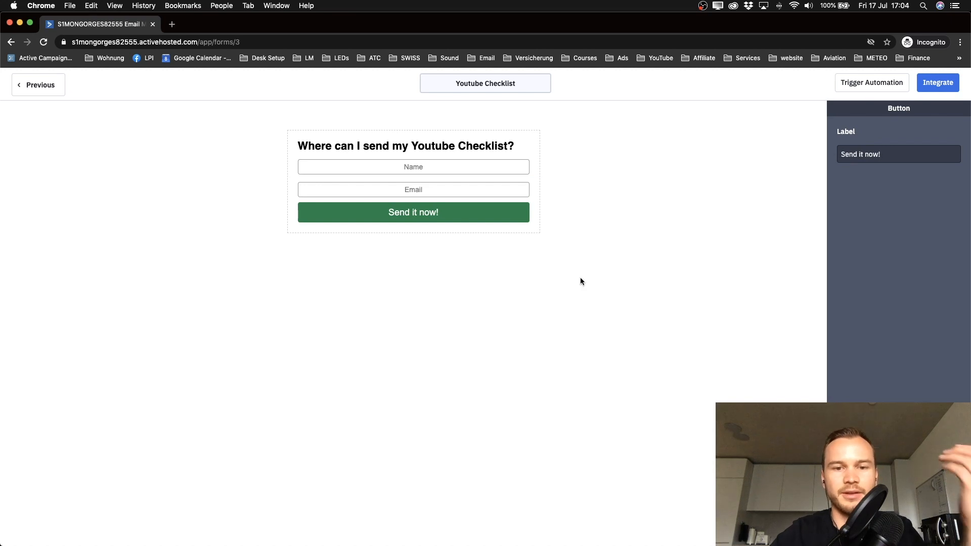
click(570, 282)
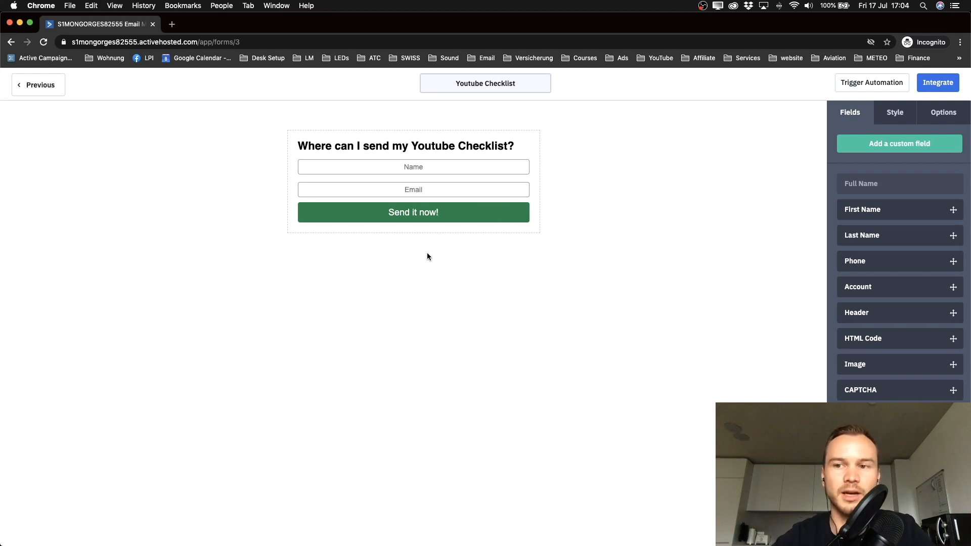
Step: Copy the form's shareable link from the integration options
click(946, 85)
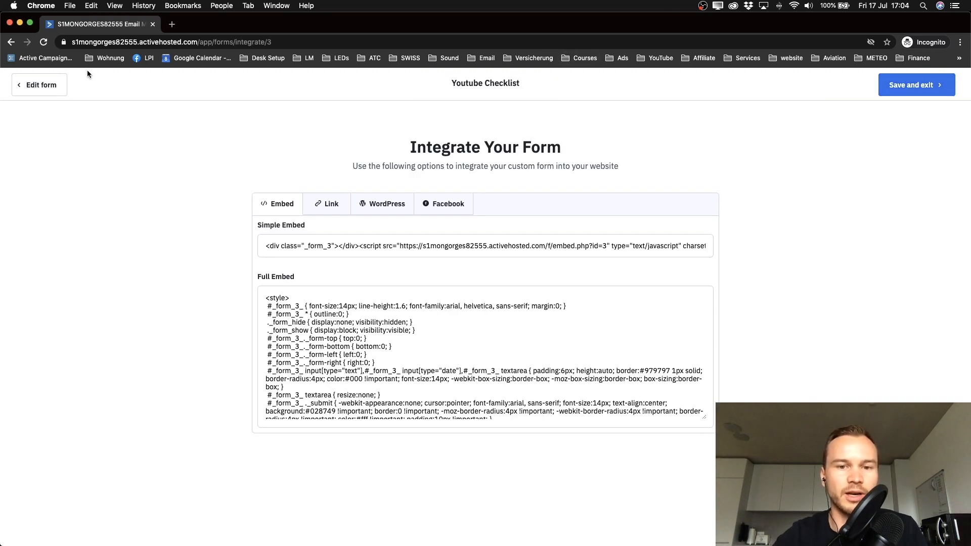
click(334, 210)
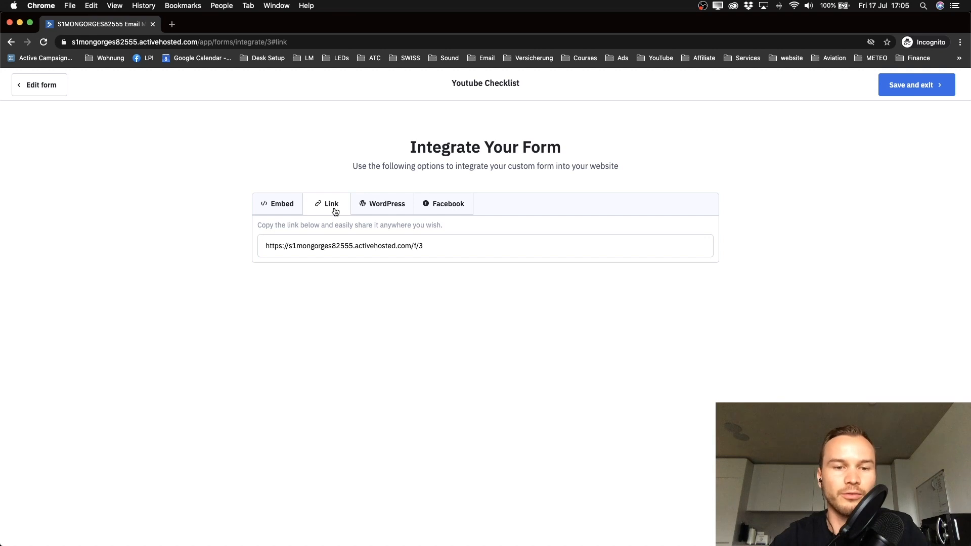
click(332, 246)
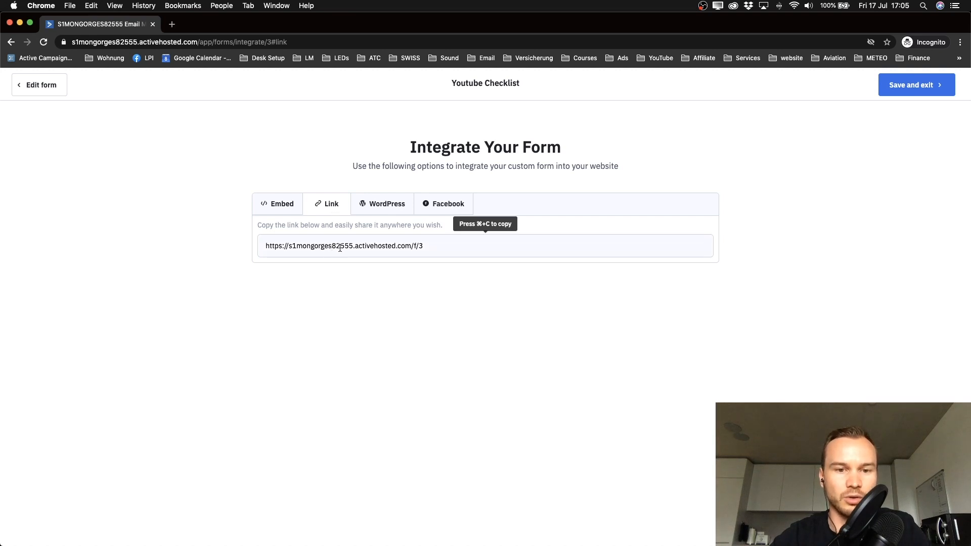
click(275, 208)
scroll(295, 240, up, 3)
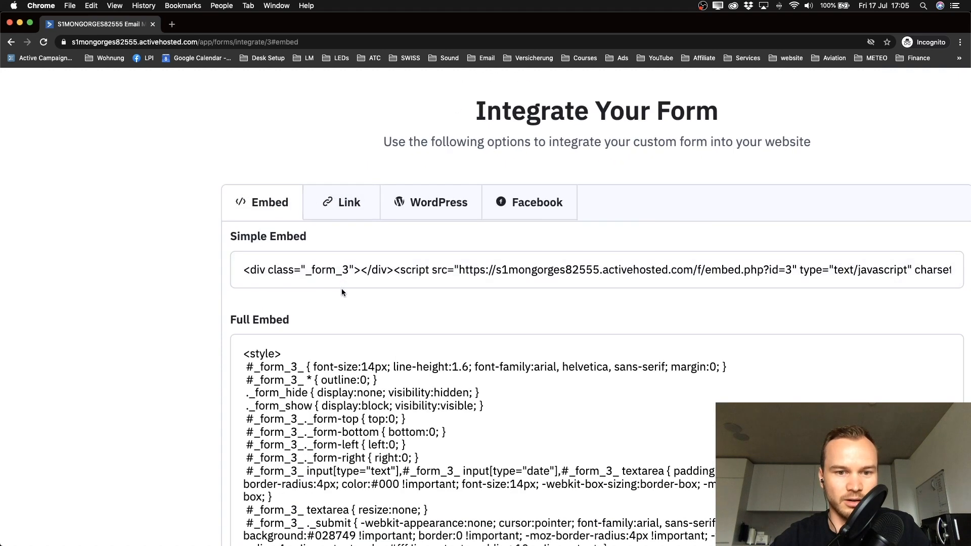
click(342, 213)
click(321, 271)
key(super+c)
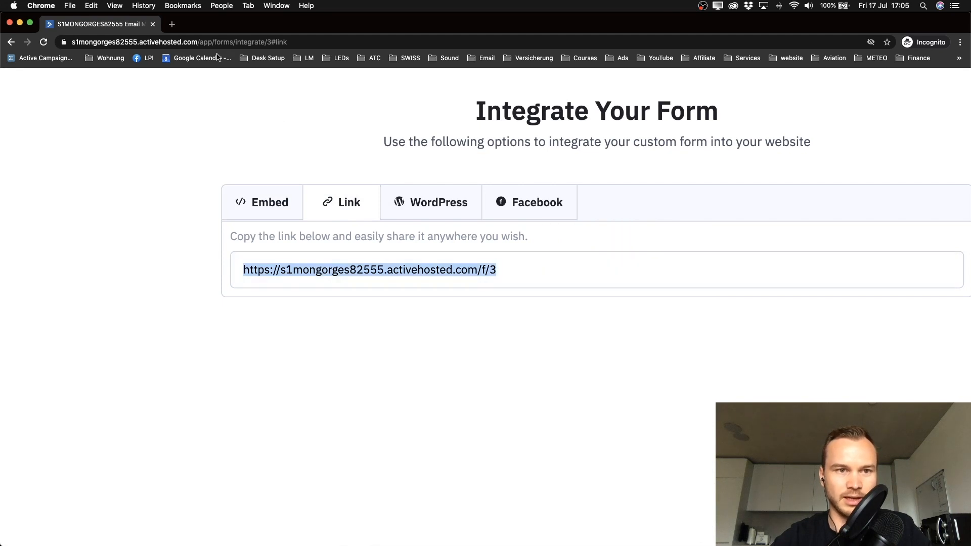
Step: Load the share link in a new tab, then return to the form's embed code
click(172, 24)
key(super+v)
key(Return)
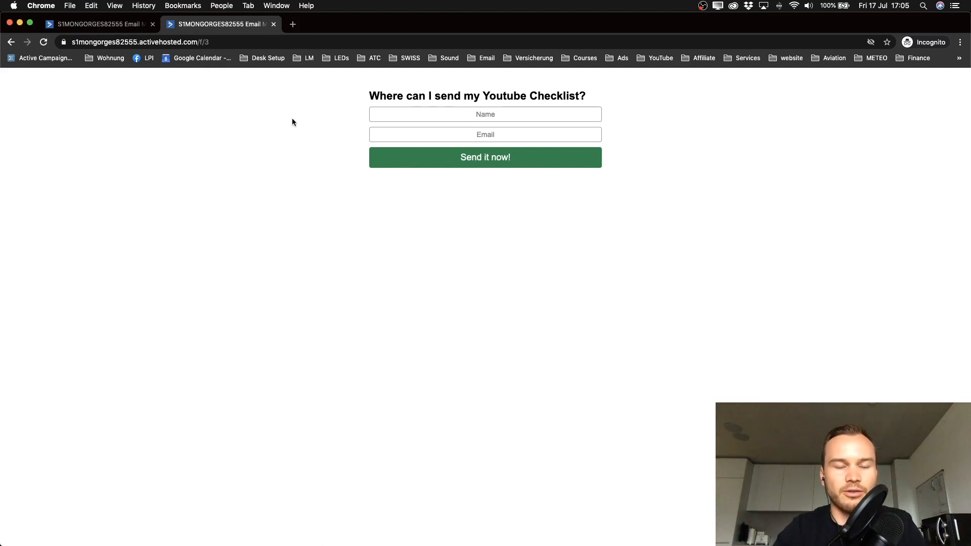
click(99, 25)
click(263, 202)
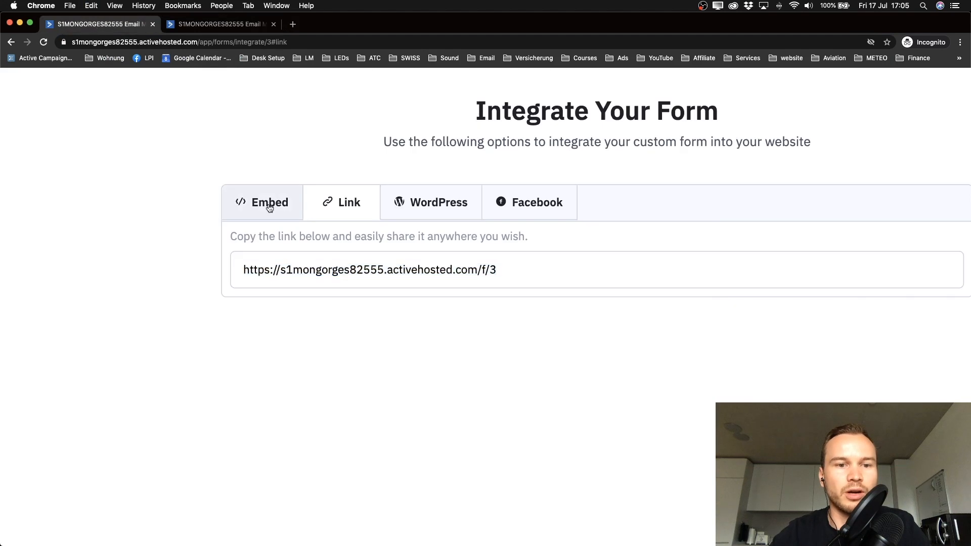
scroll(305, 261, down, 5)
scroll(283, 216, up, 5)
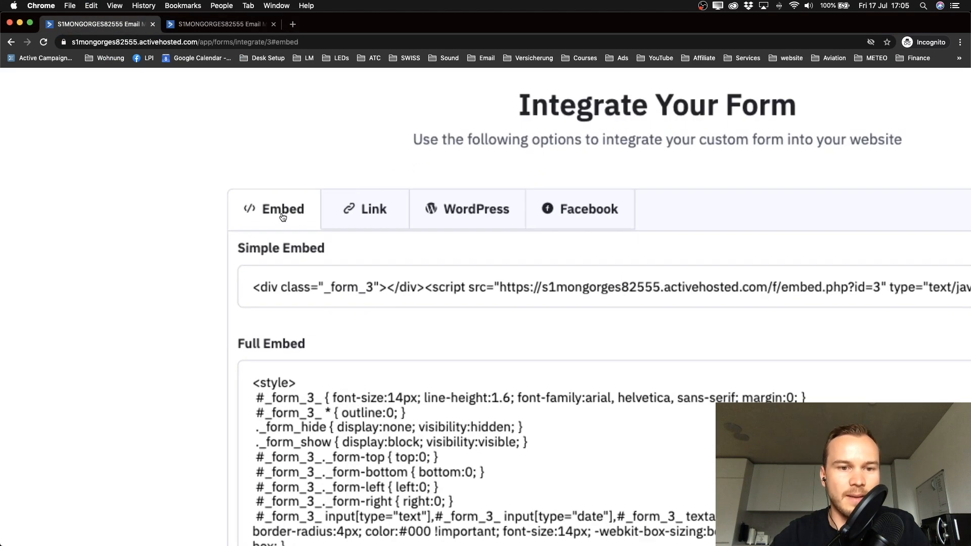
scroll(288, 216, down, 5)
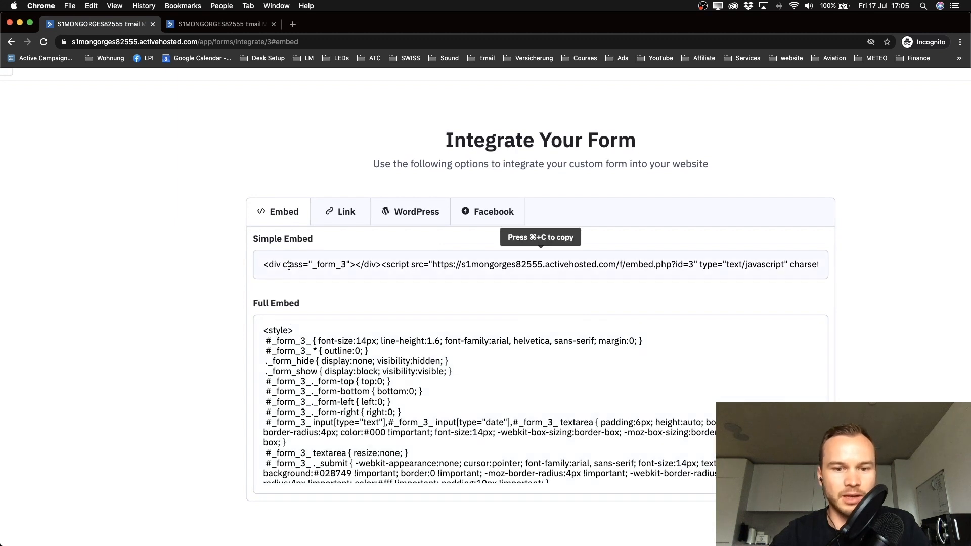
scroll(226, 365, down, 1)
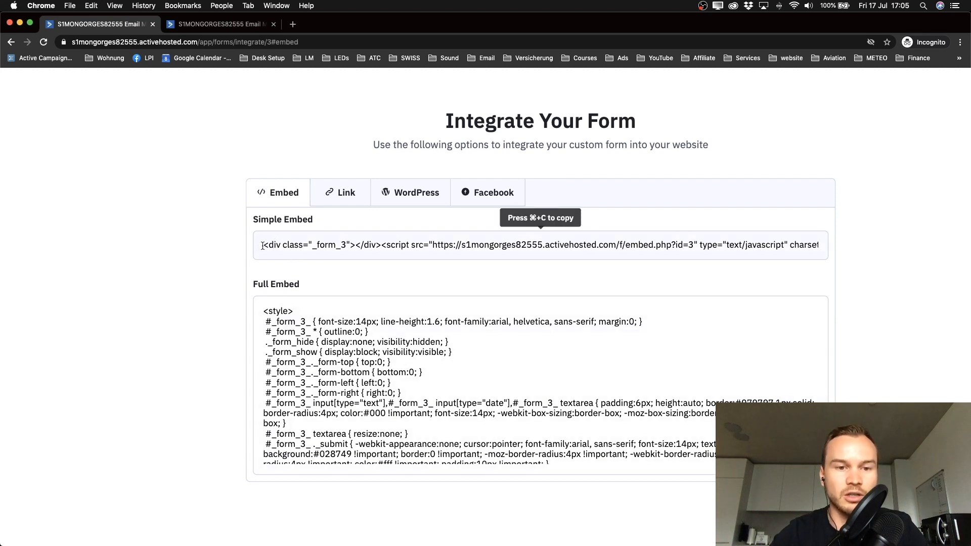
drag(263, 246, 831, 258)
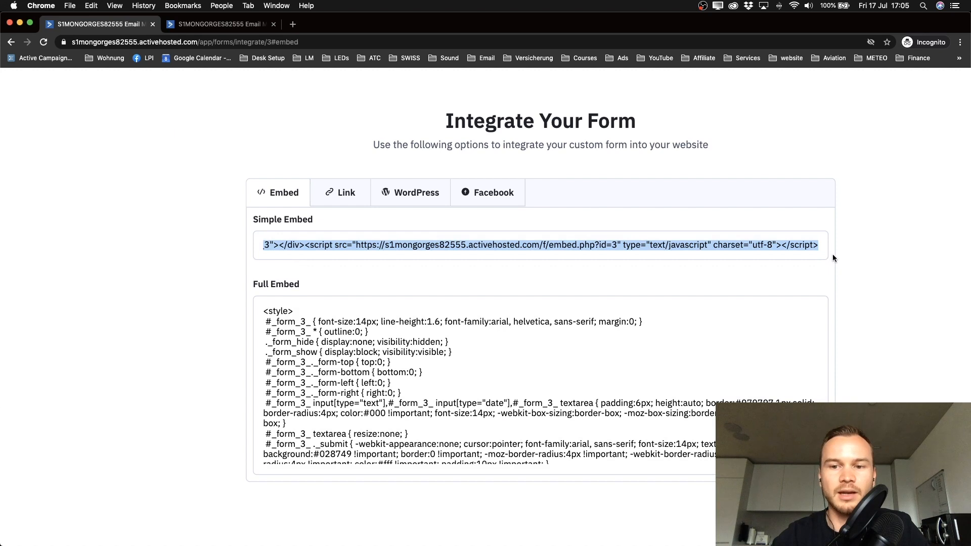
scroll(347, 244, left, 2)
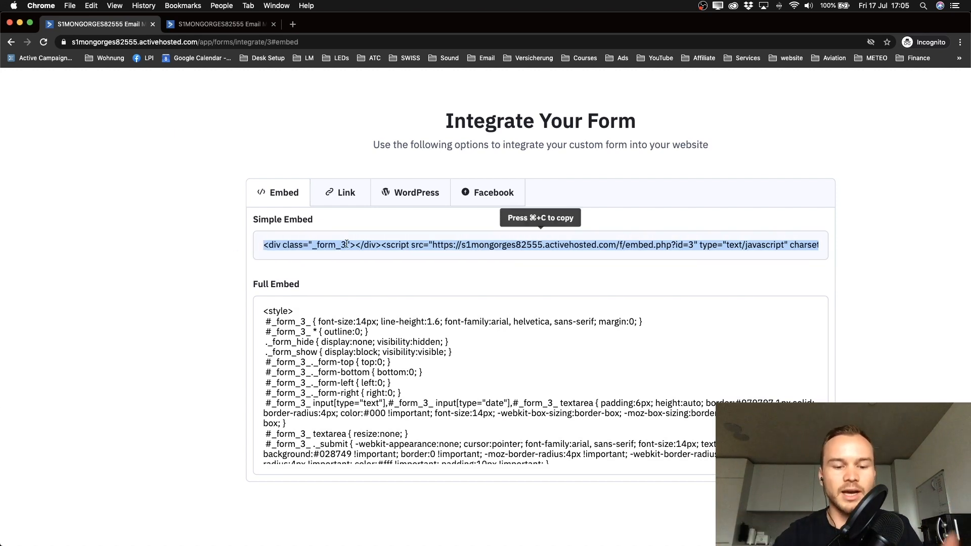
click(179, 257)
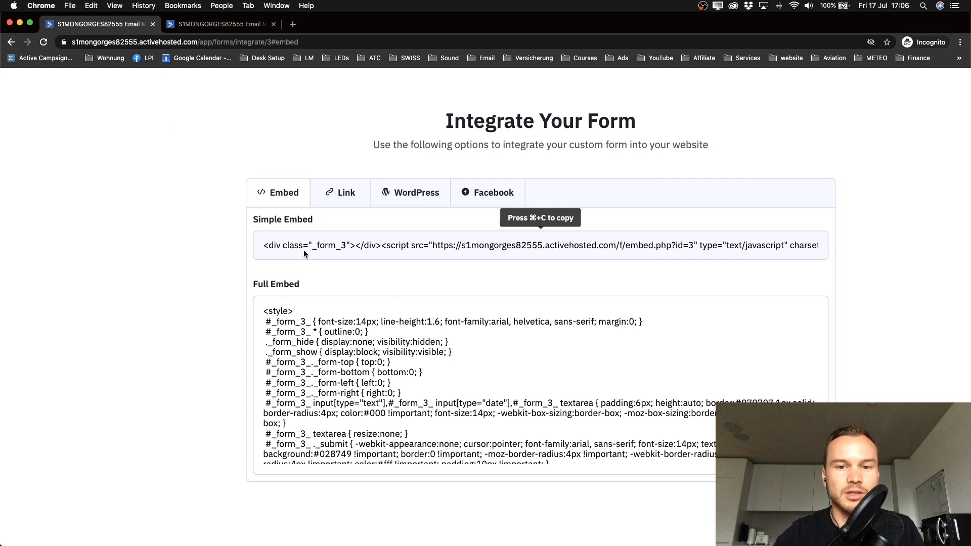
key(super+minus)
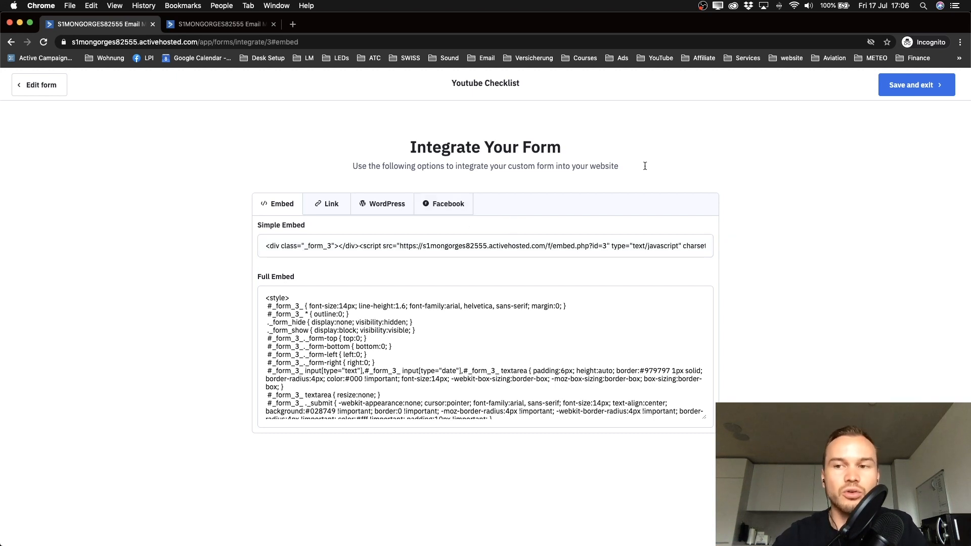
Step: Save and exit the Youtube Checklist form to the View Forms list
click(931, 90)
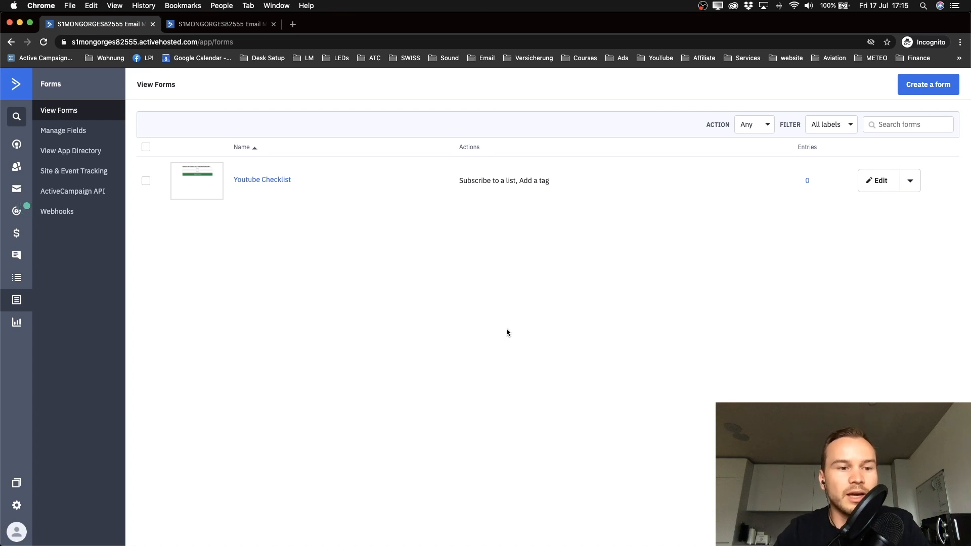
Step: Copy the API Access URL from Settings > Developer, then switch to ClickFunnels
click(16, 506)
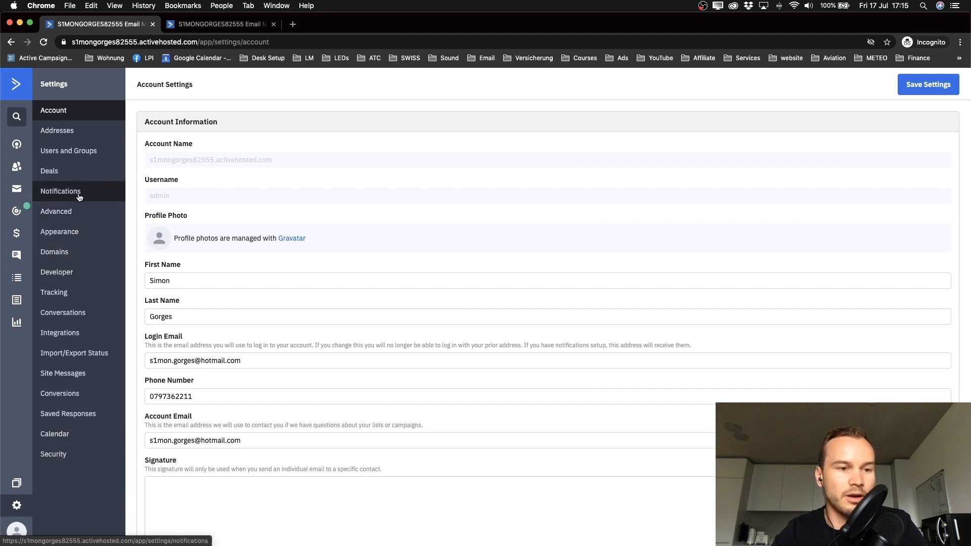
click(66, 280)
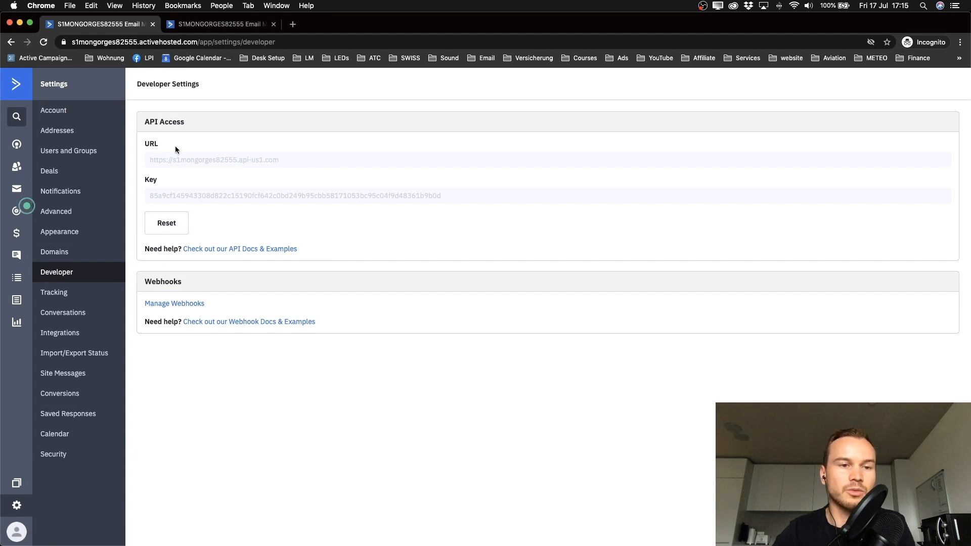
drag(146, 124, 200, 127)
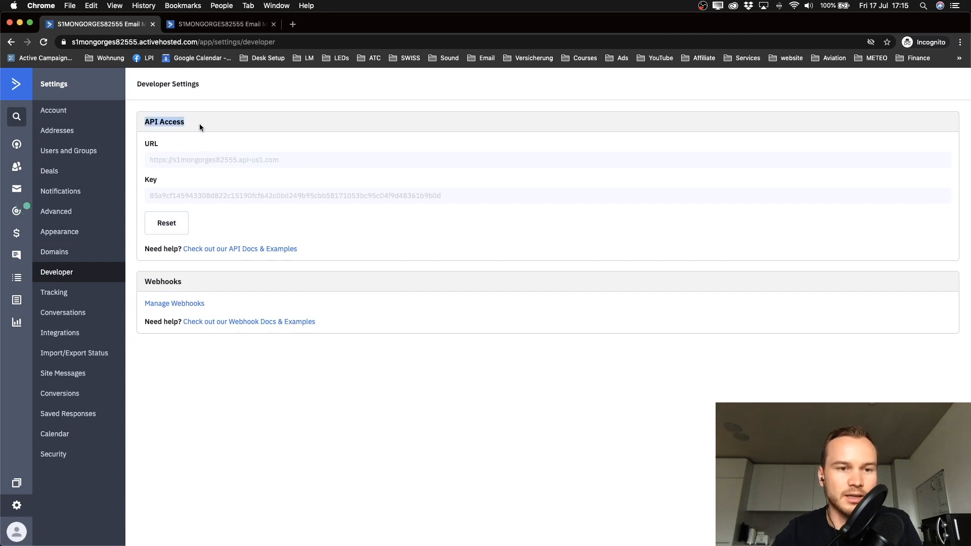
click(201, 127)
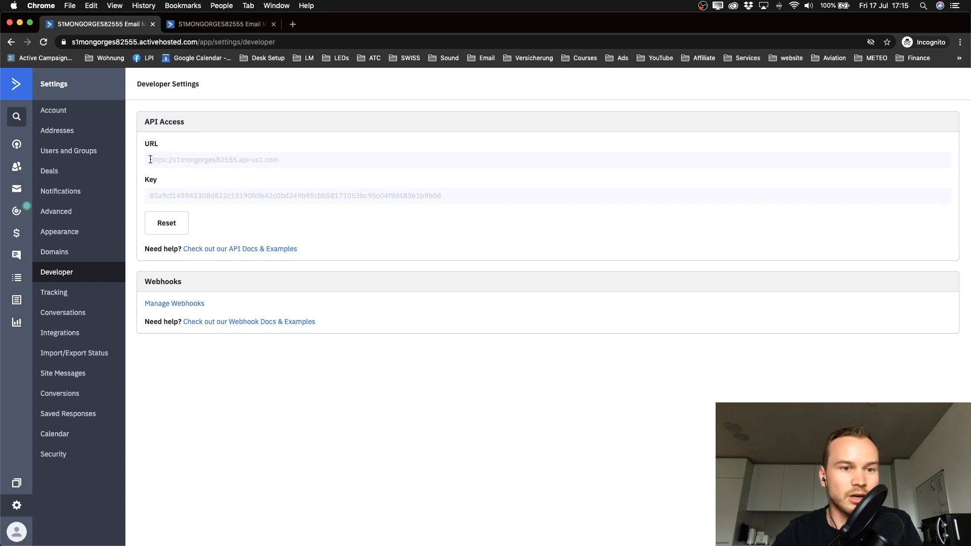
drag(150, 159, 298, 157)
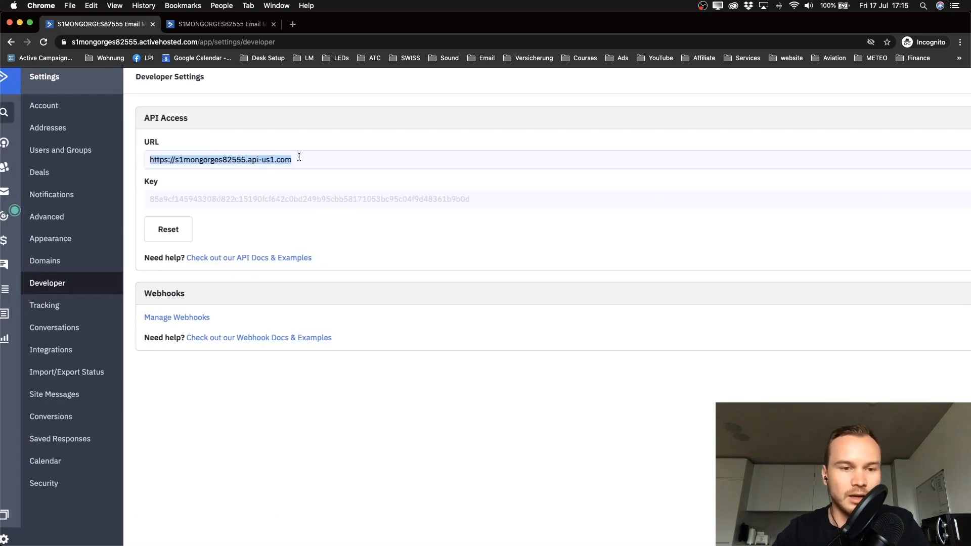
right_click(267, 161)
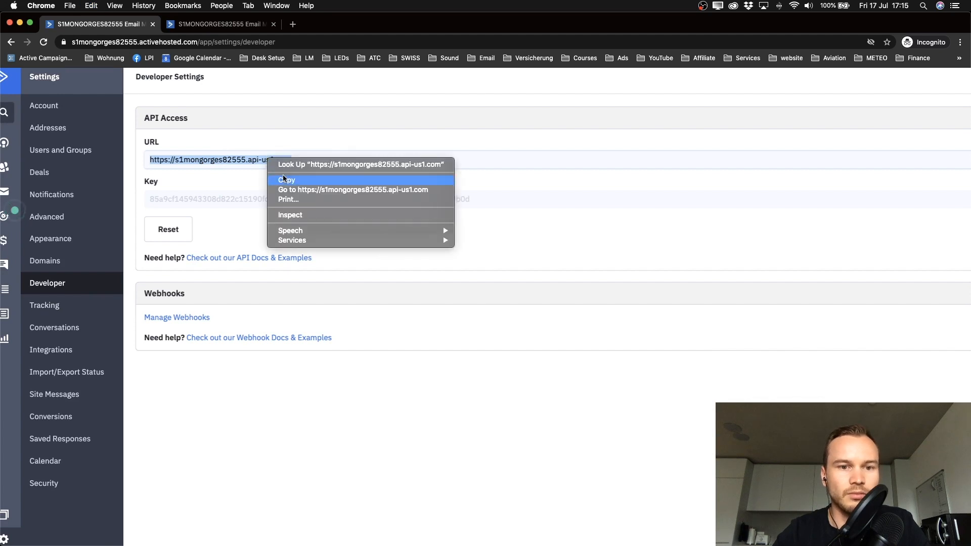
click(286, 181)
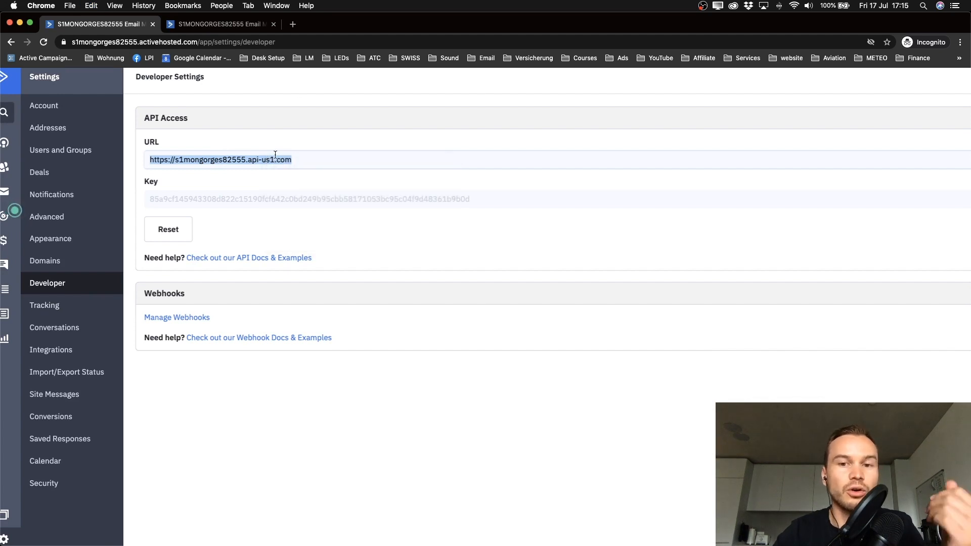
key(ctrl+Right)
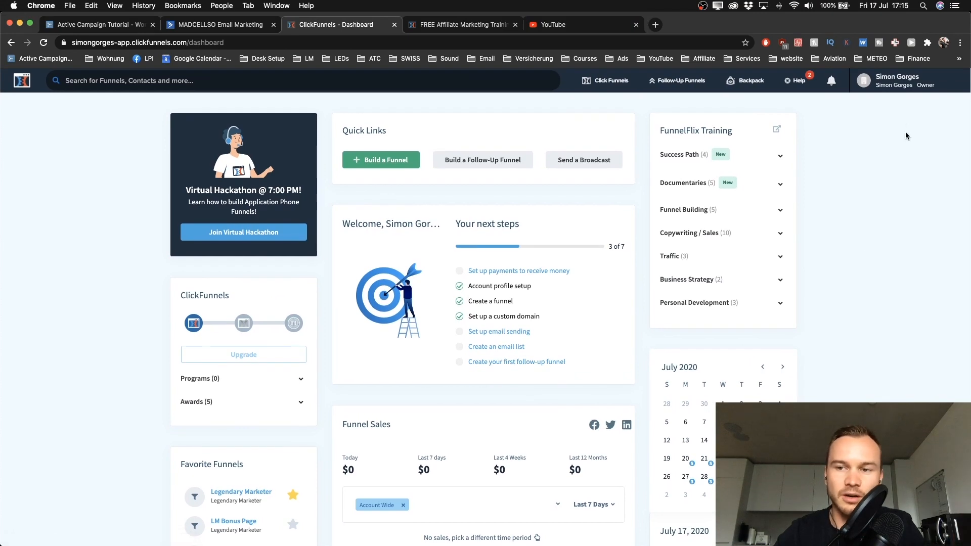
Step: Go to the Integrations page in ClickFunnels account settings
mouse_move(893, 86)
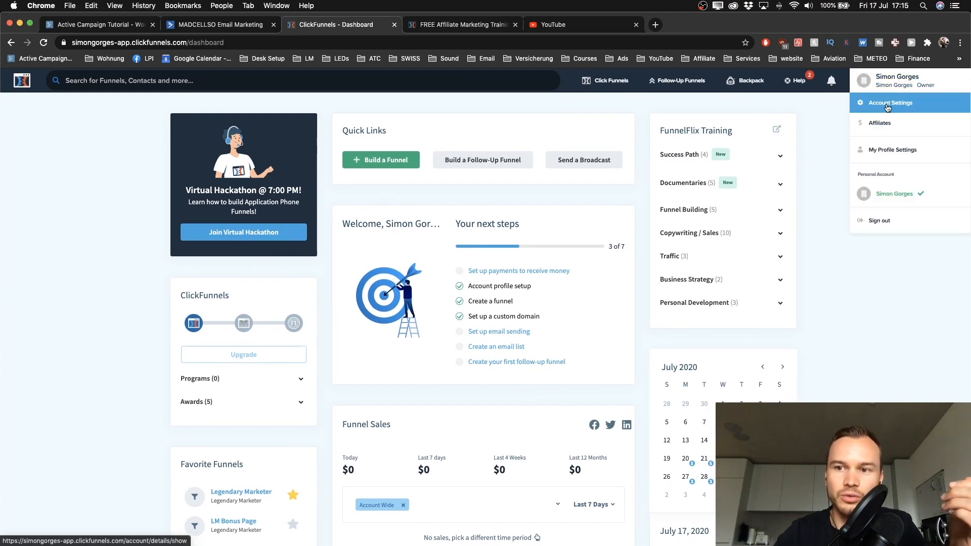
click(895, 104)
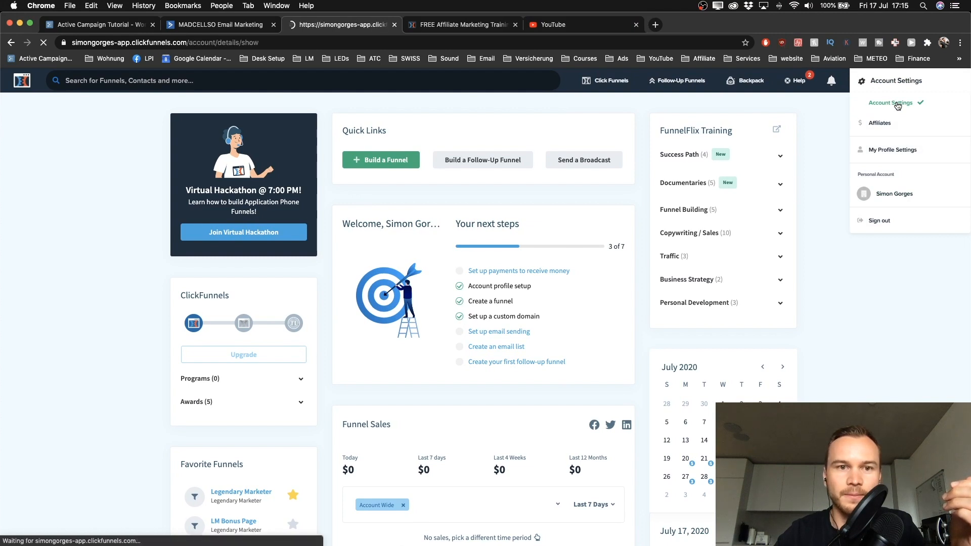
scroll(75, 361, down, 5)
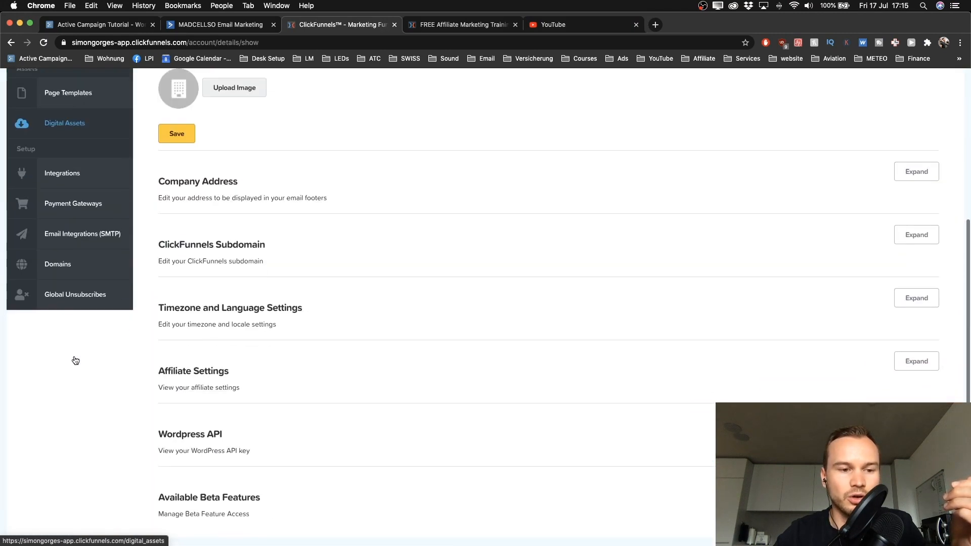
scroll(86, 329, up, 2)
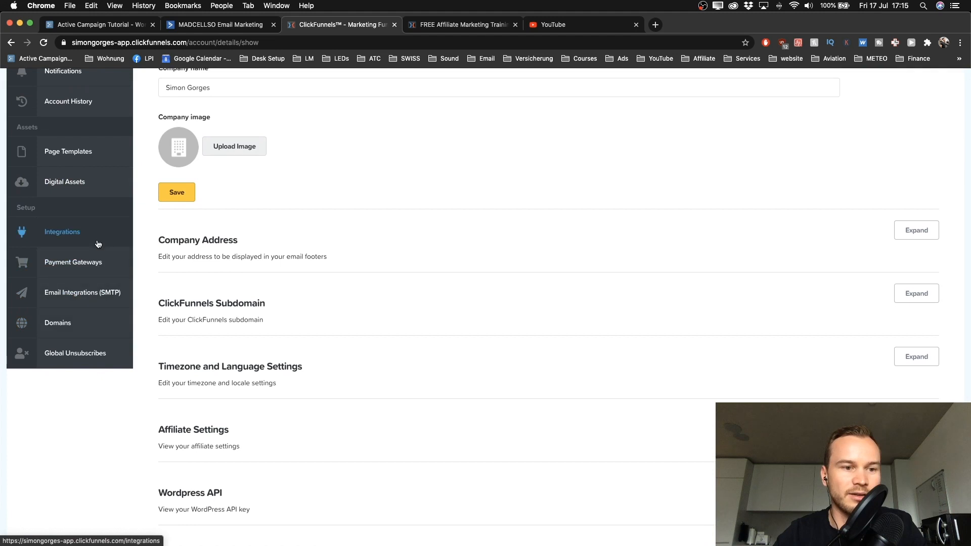
click(82, 232)
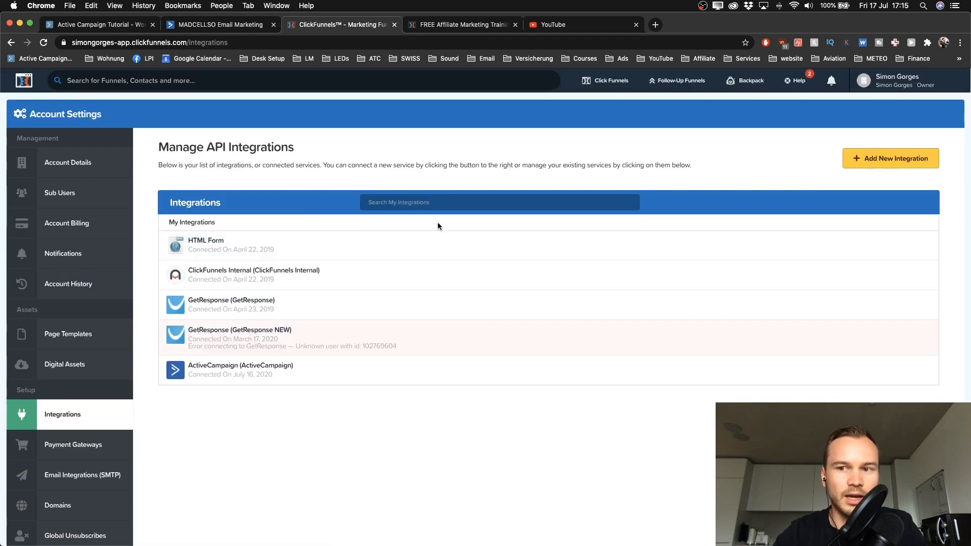
Step: Add a new integration, search 'active' and choose ActiveCampaign
click(883, 159)
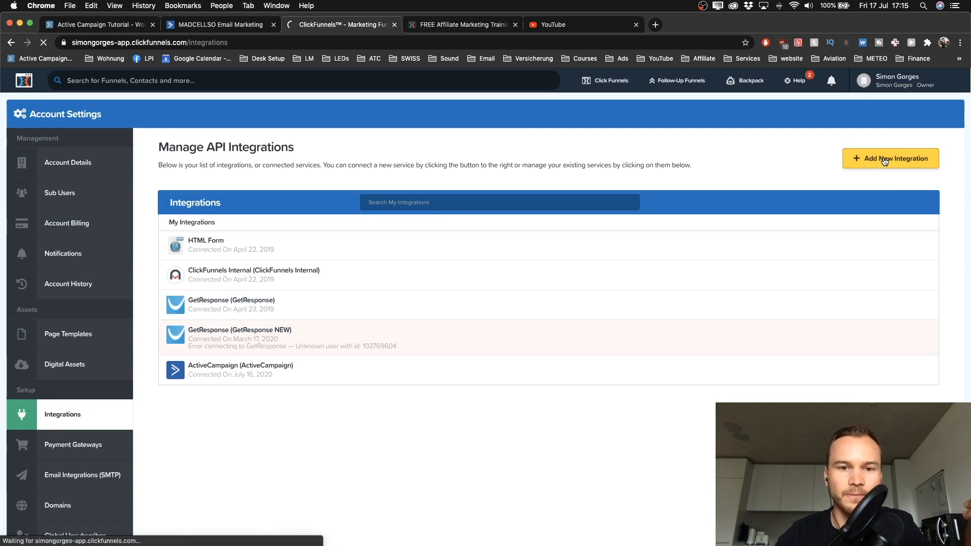
scroll(629, 242, down, 2)
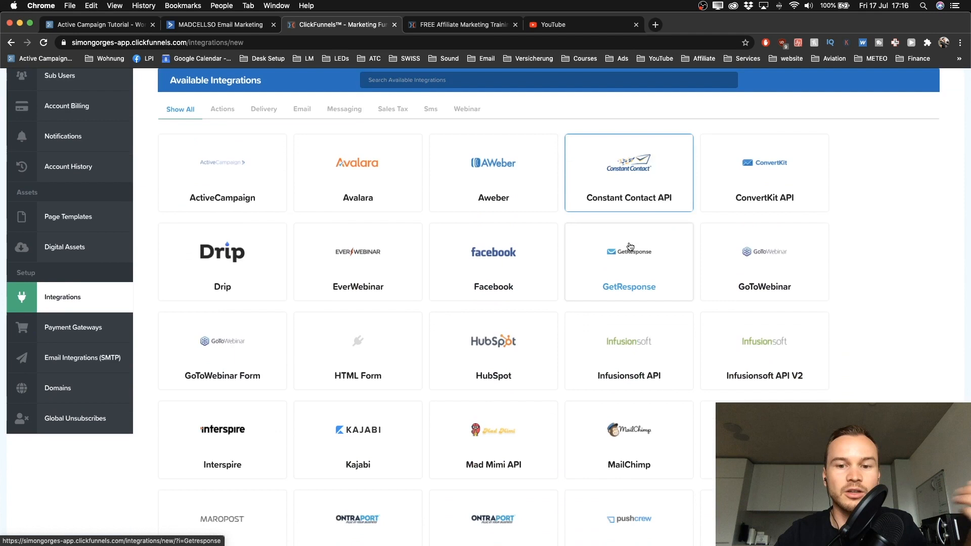
scroll(630, 246, up, 1)
click(418, 130)
text(active)
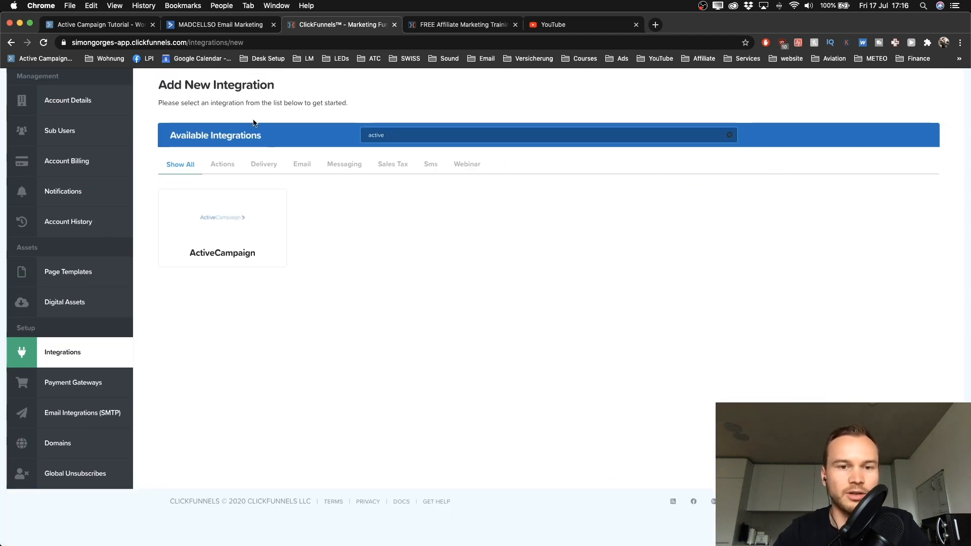
scroll(195, 252, up, 5)
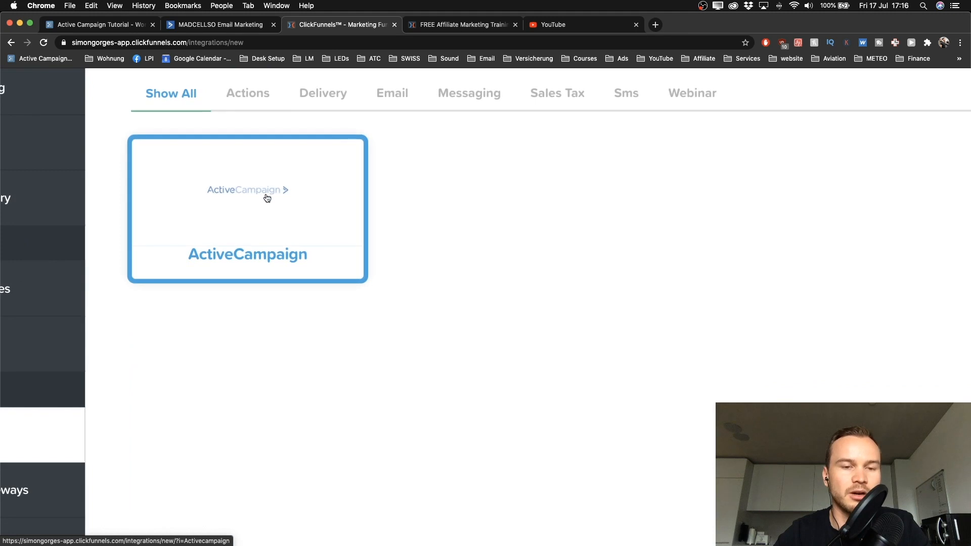
scroll(267, 197, down, 5)
click(261, 215)
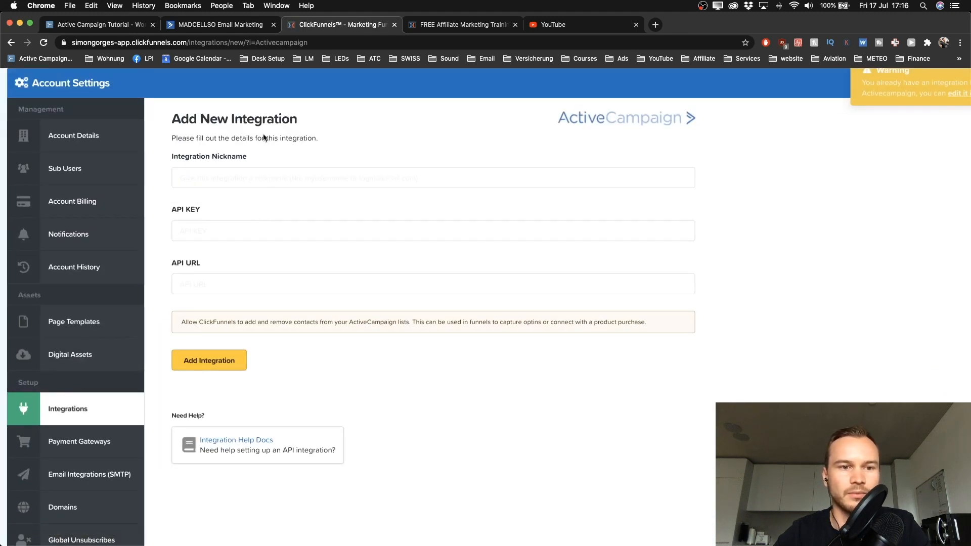
Step: Enter the integration nickname 'ActiveCampaign' and paste the account's API URL
click(206, 173)
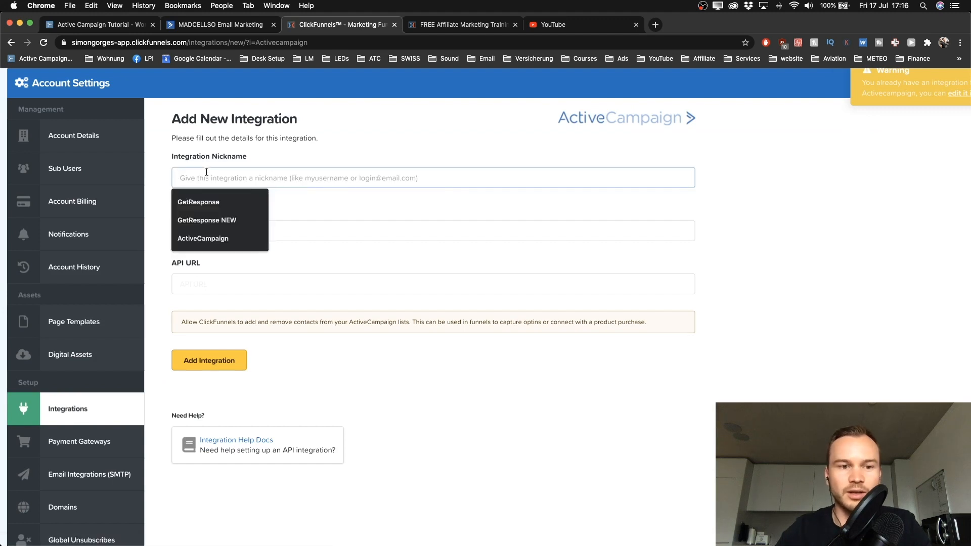
text(ActiveCampaign 2)
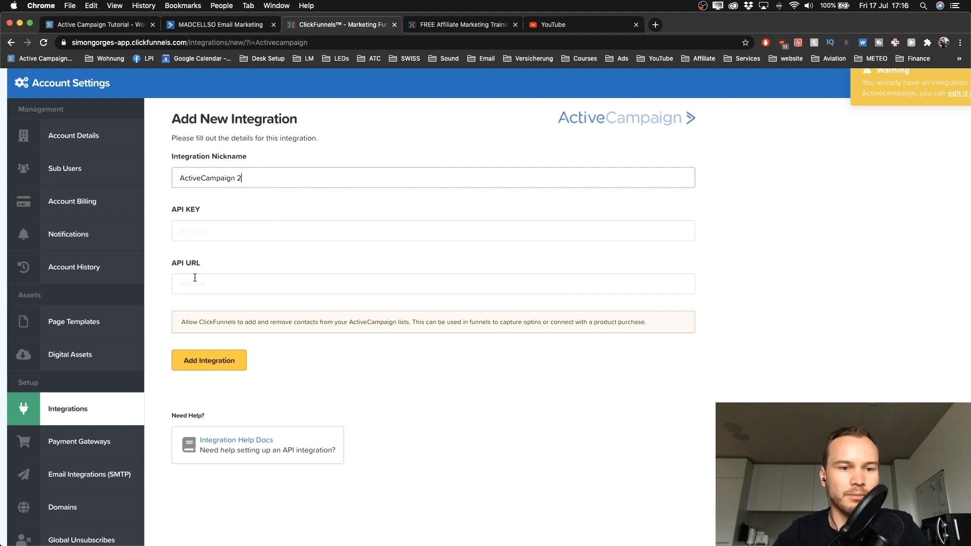
click(201, 277)
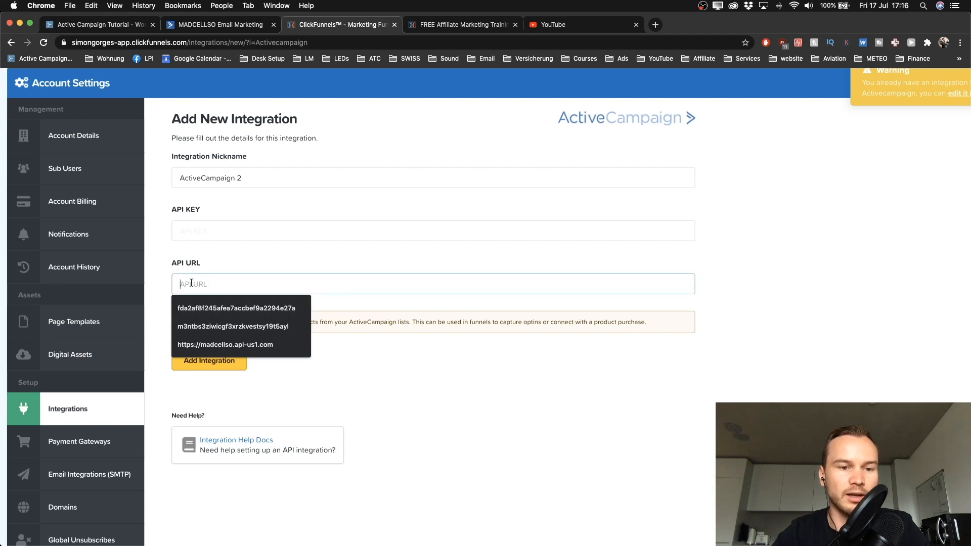
key(super+plus)
text(https://s1mongorges82555.api-us1.com)
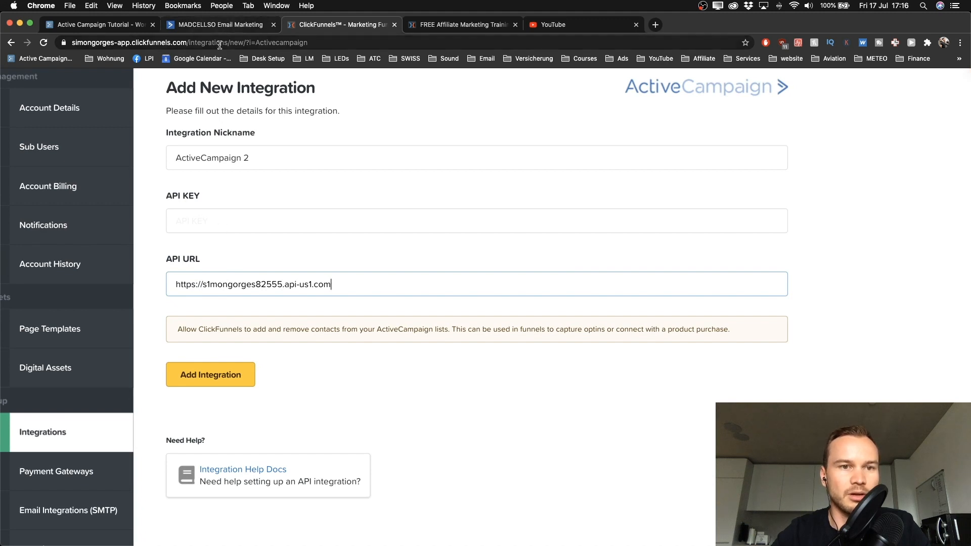
Step: Copy the API key from ActiveCampaign's developer settings into the API Key field
key(super+grave)
click(156, 200)
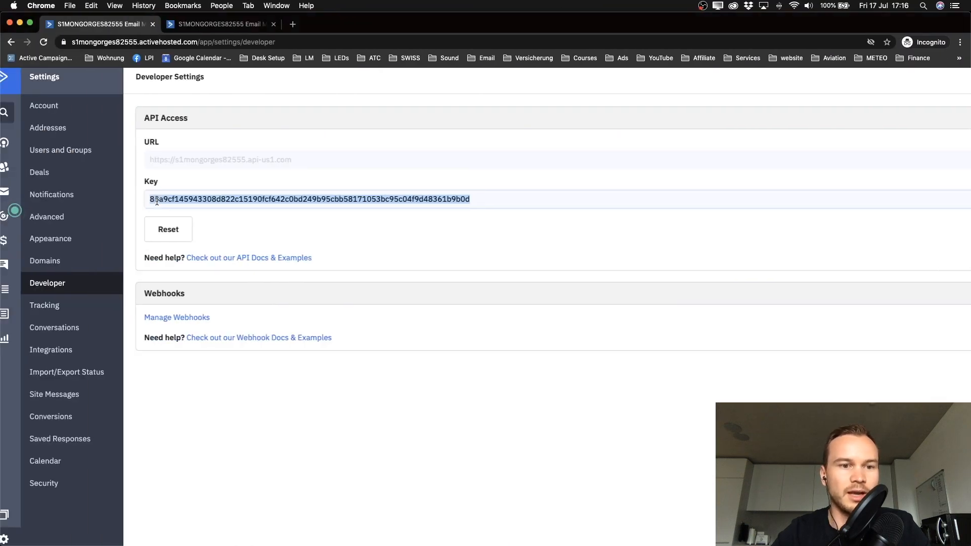
right_click(241, 195)
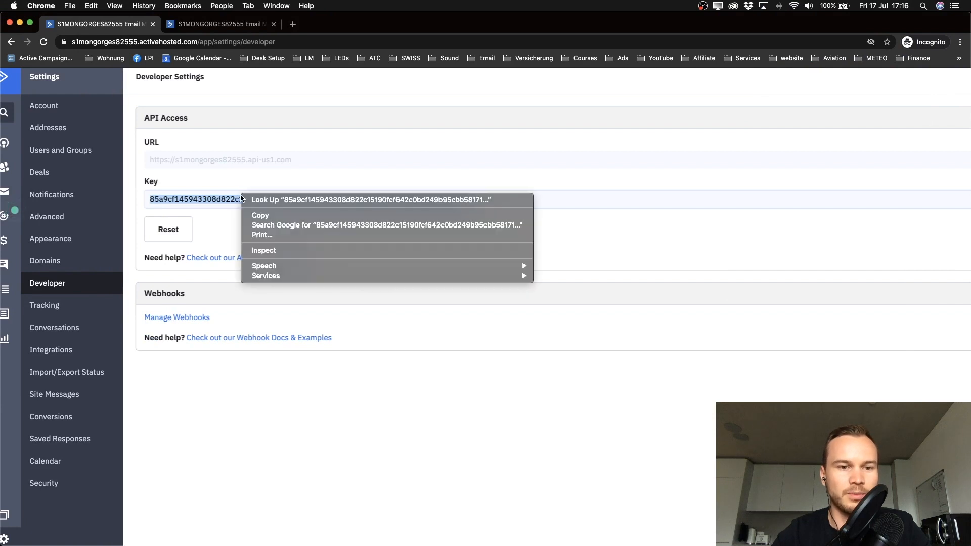
click(262, 216)
key(super+grave)
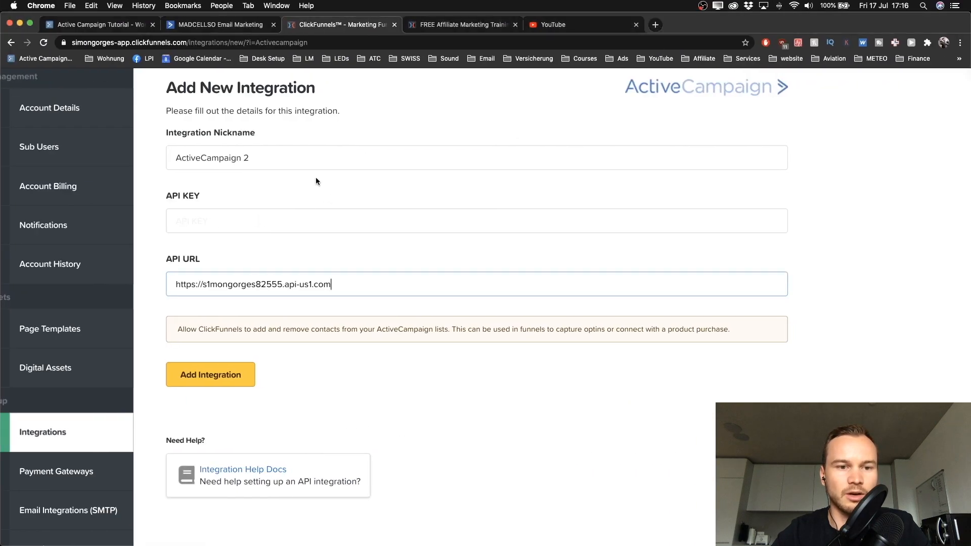
click(217, 226)
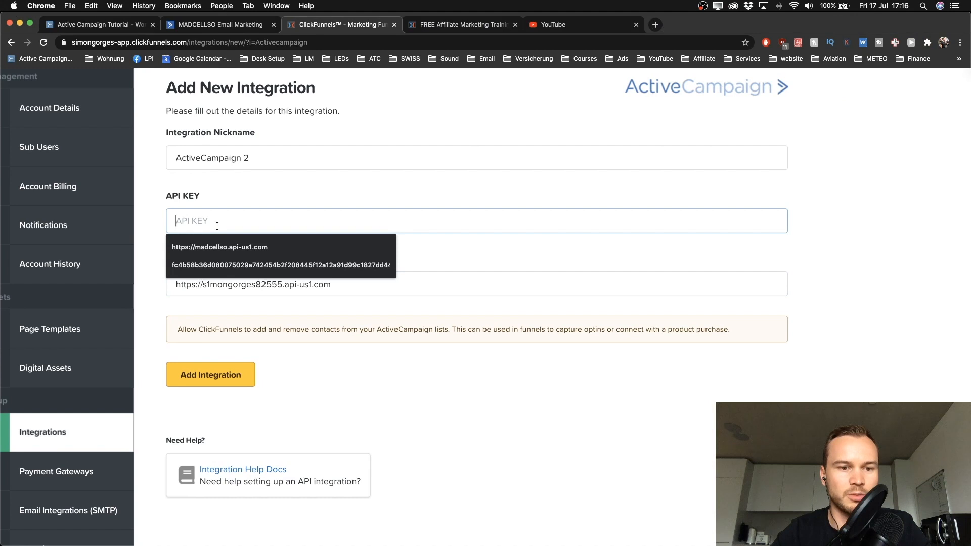
right_click(217, 226)
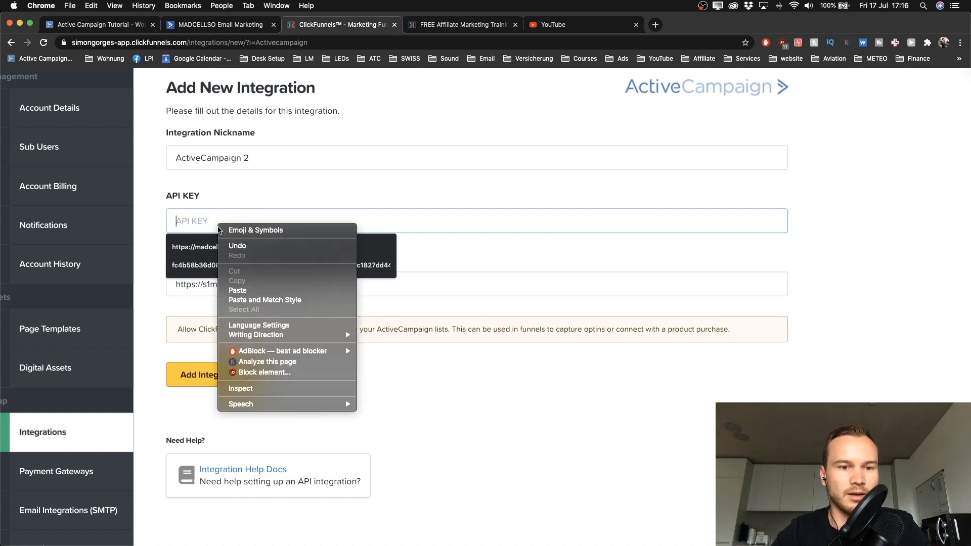
click(250, 291)
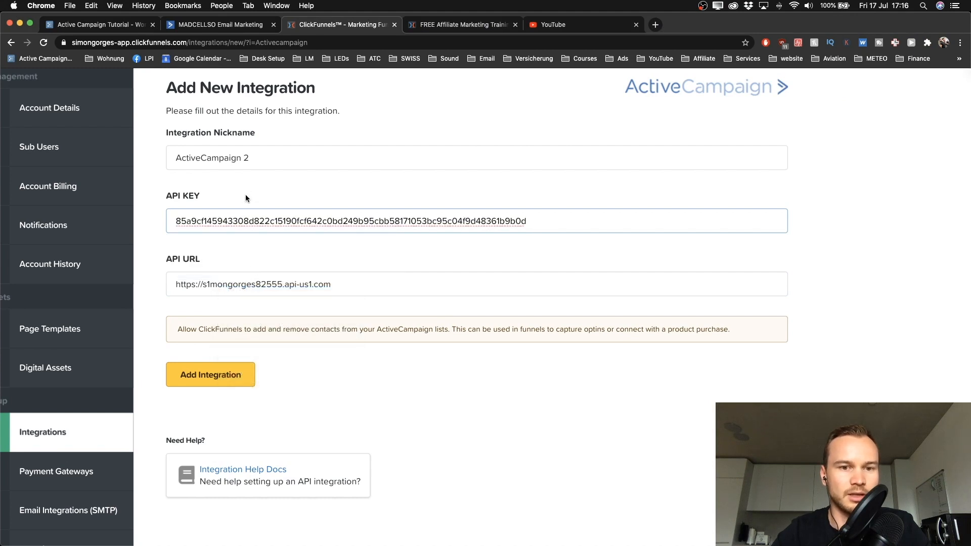
scroll(243, 311, down, 1)
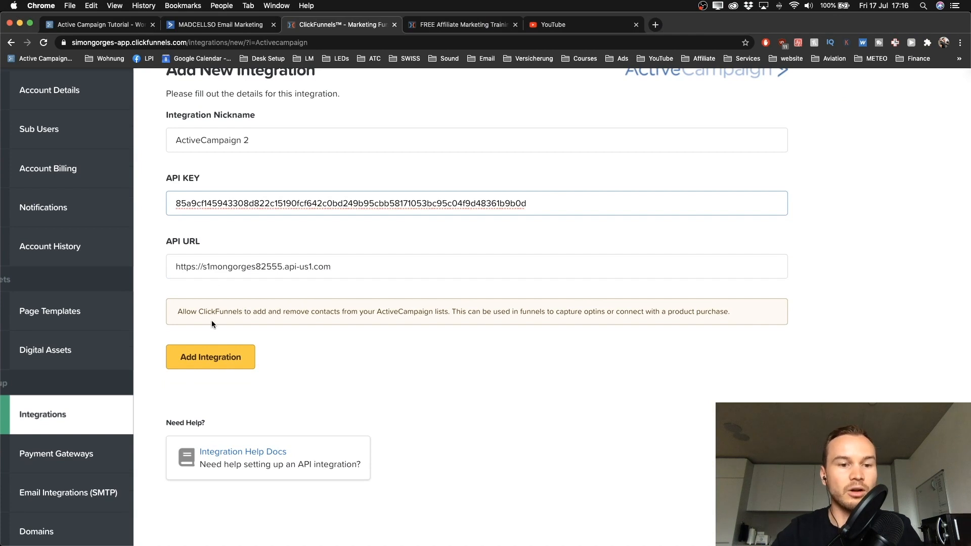
Step: Save the ActiveCampaign 2 integration, check it in the list, then return to the Example Landing Page editor
click(203, 360)
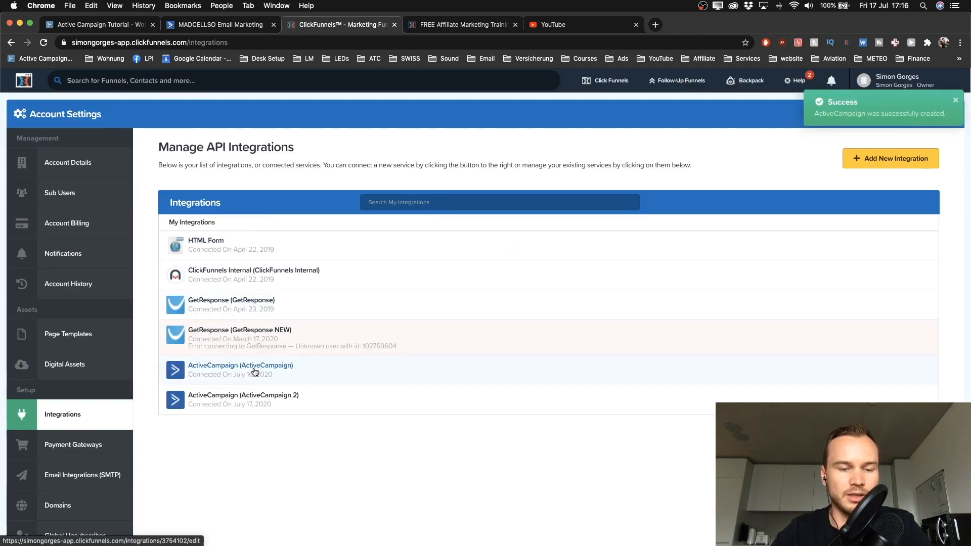
scroll(254, 370, up, 5)
scroll(254, 369, down, 5)
scroll(201, 336, up, 5)
scroll(202, 336, down, 5)
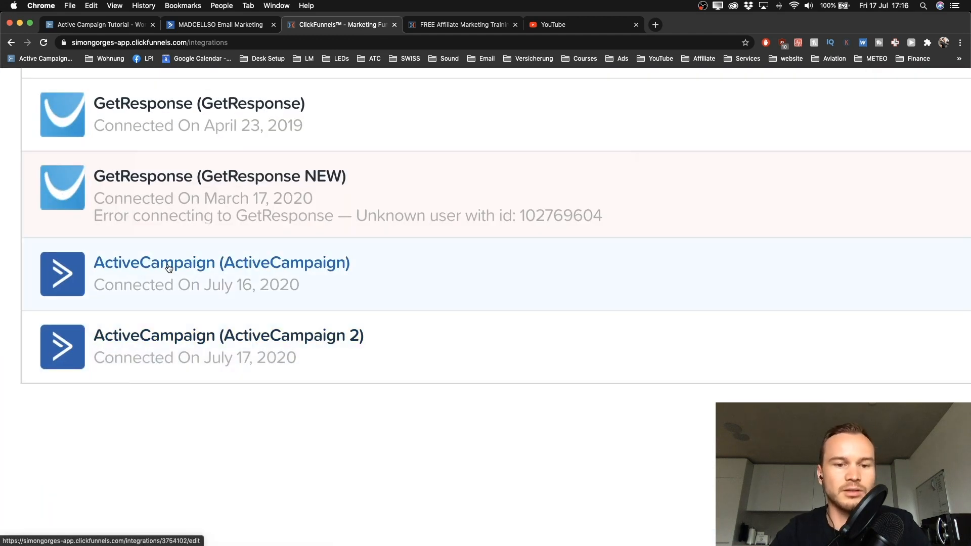
scroll(196, 291, up, 5)
scroll(232, 320, down, 5)
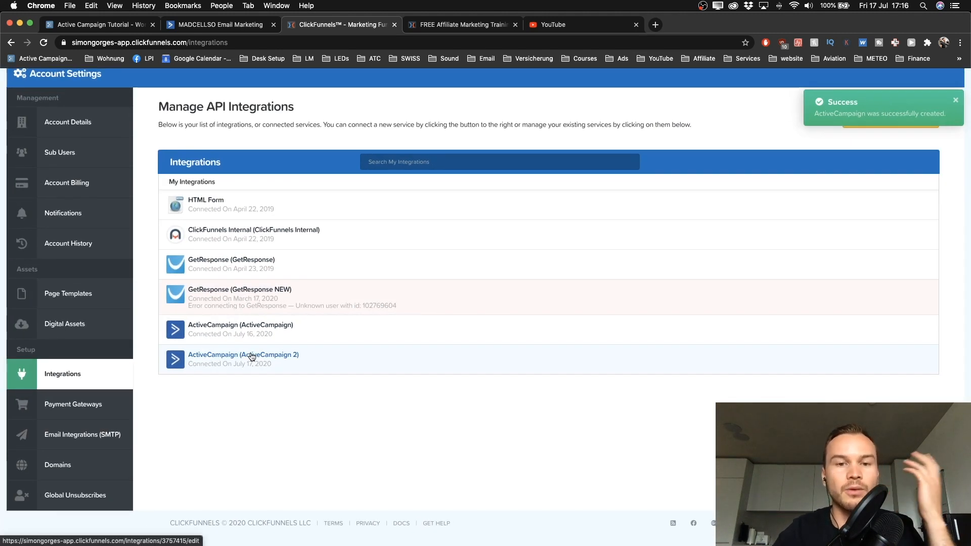
click(455, 25)
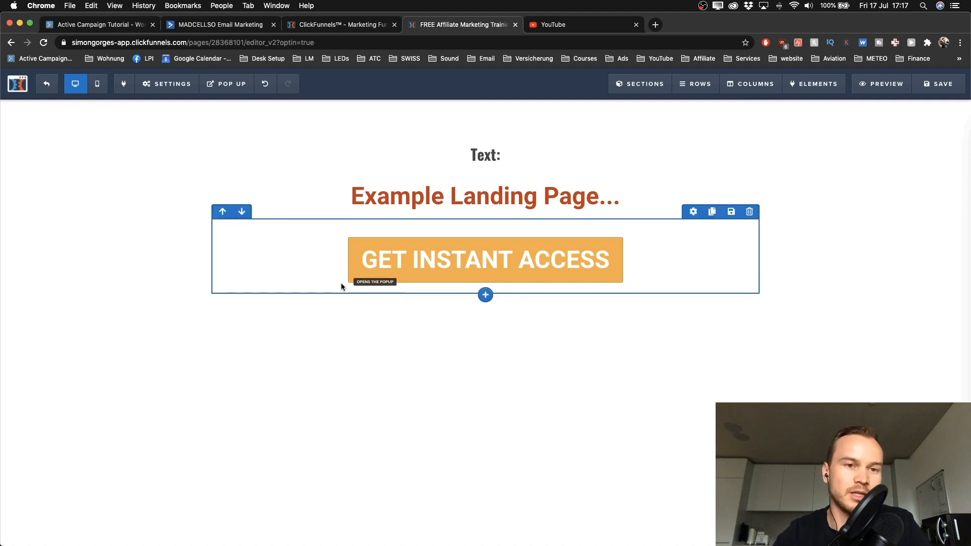
Step: Set the page's email integration to ActiveCampaign with action Add To List and list Master Contact List
click(172, 85)
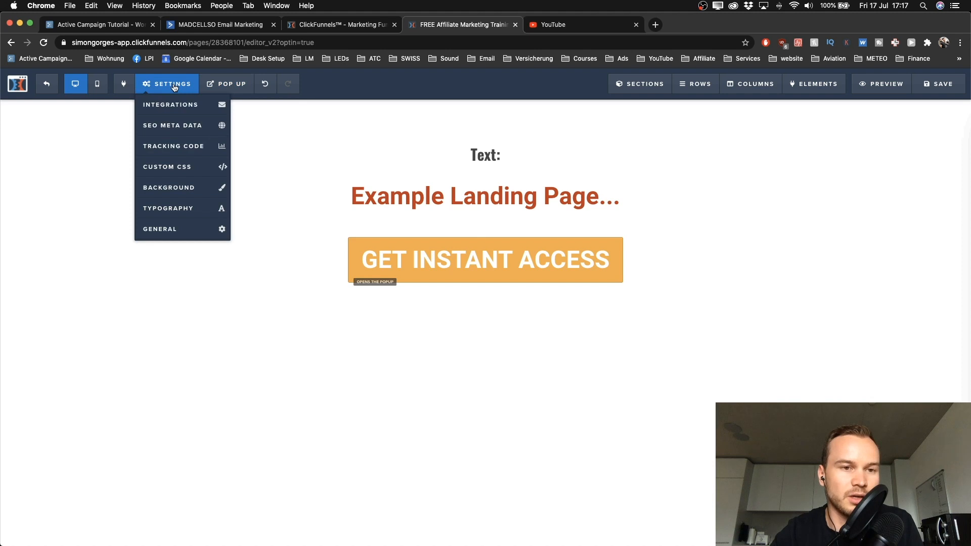
click(174, 106)
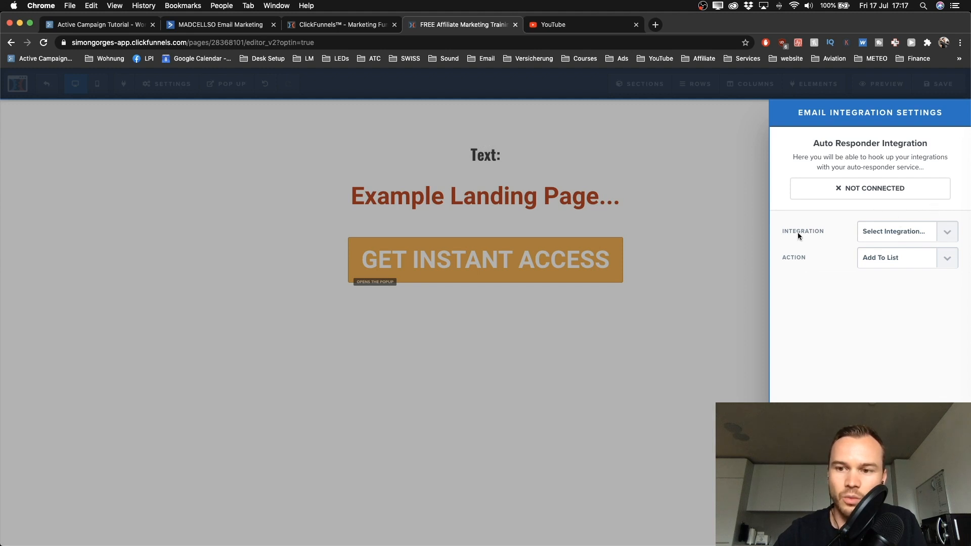
click(937, 234)
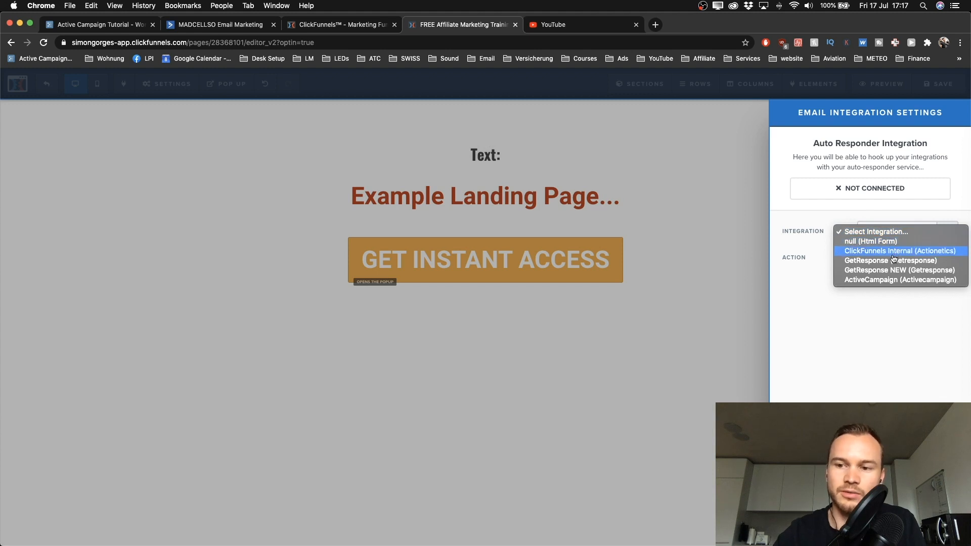
click(878, 281)
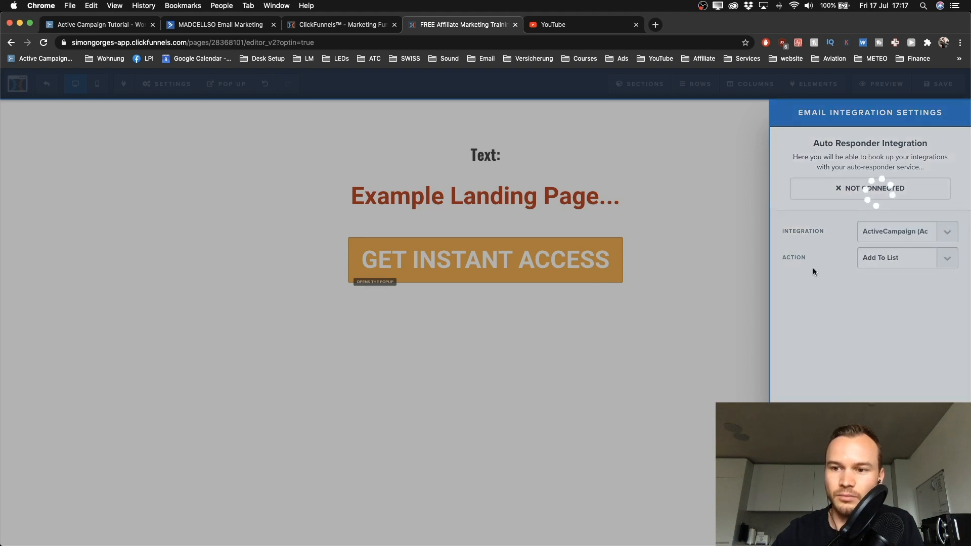
click(945, 260)
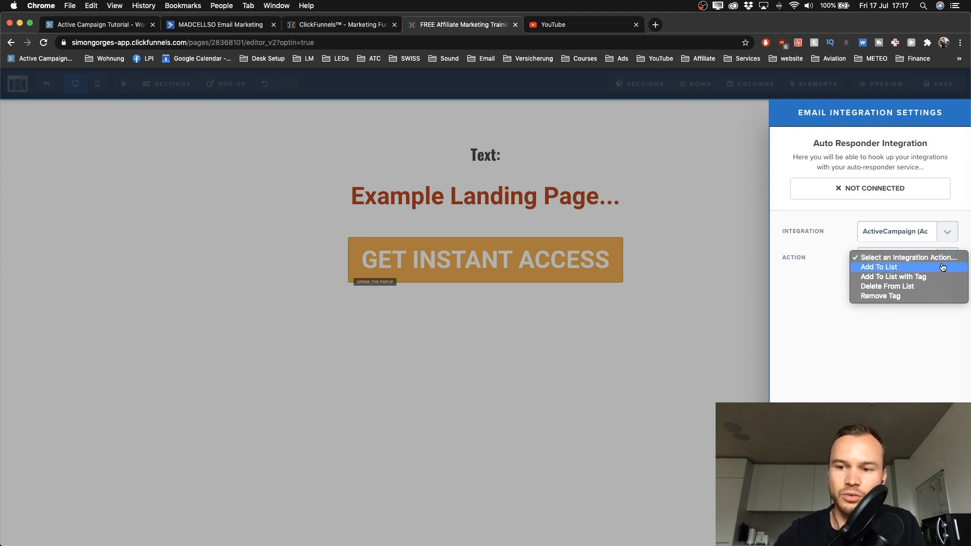
click(942, 267)
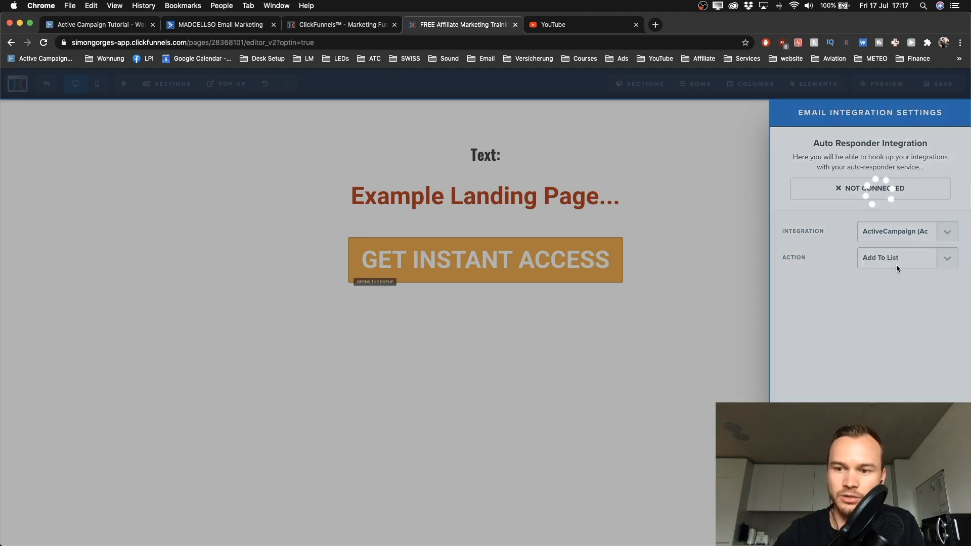
click(900, 291)
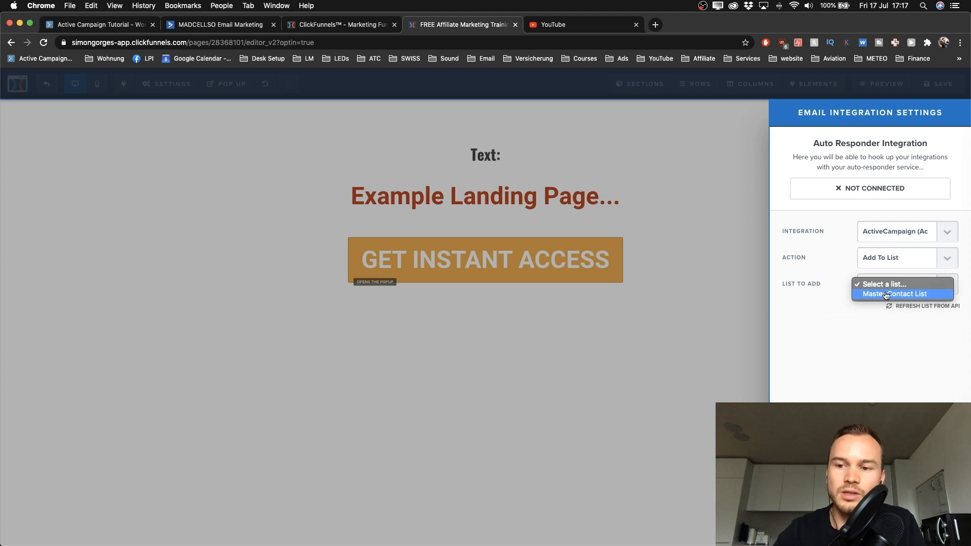
click(879, 299)
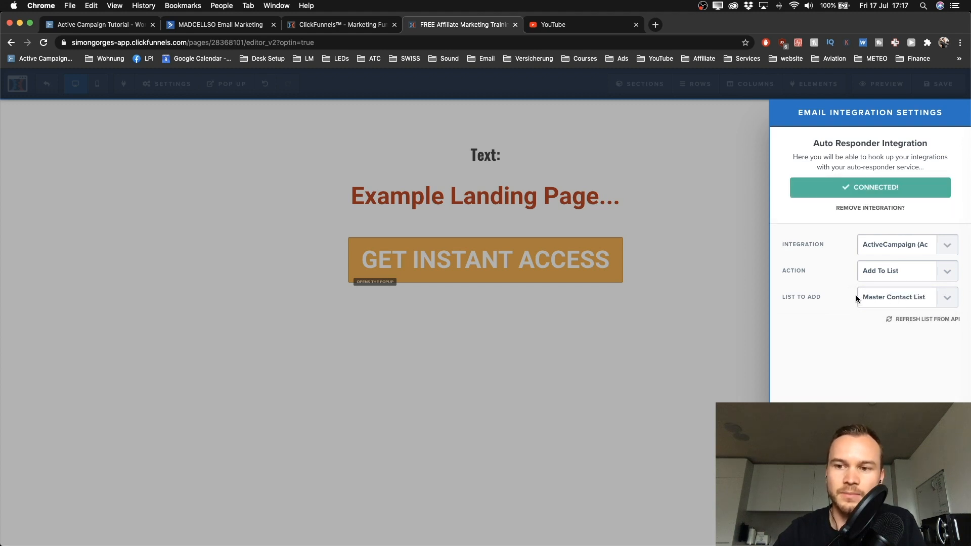
click(729, 249)
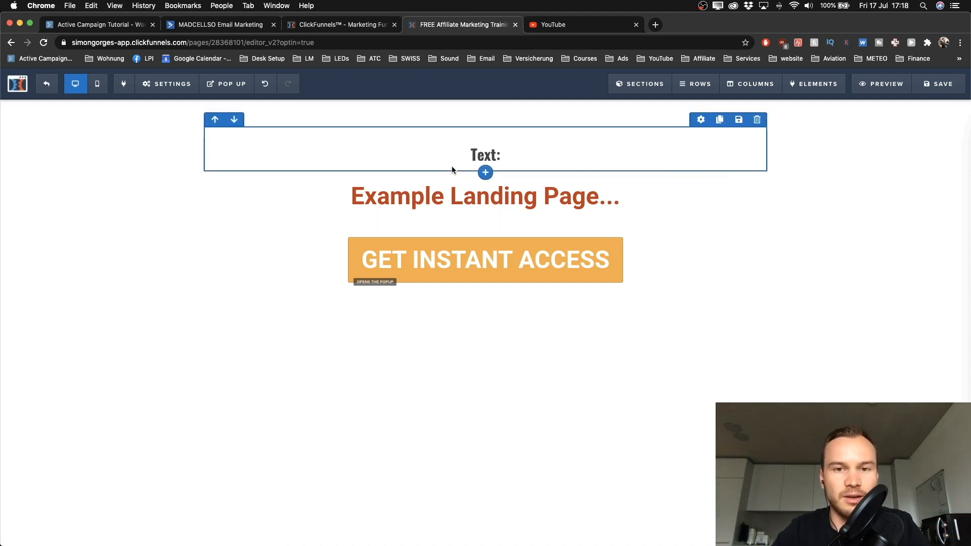
Step: Return to the ActiveCampaign Developer Settings window showing the API URL and key, deselecting the key
key(ctrl+Left)
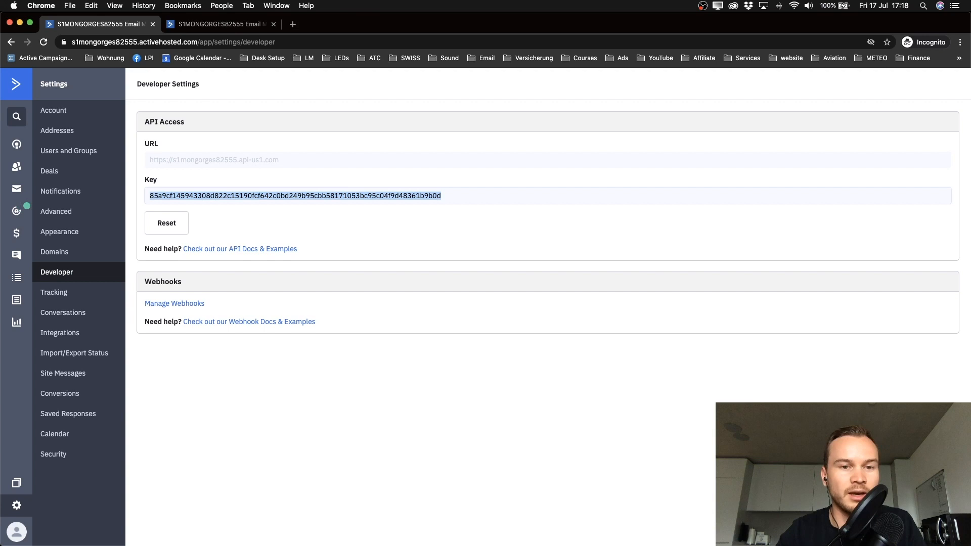
click(577, 433)
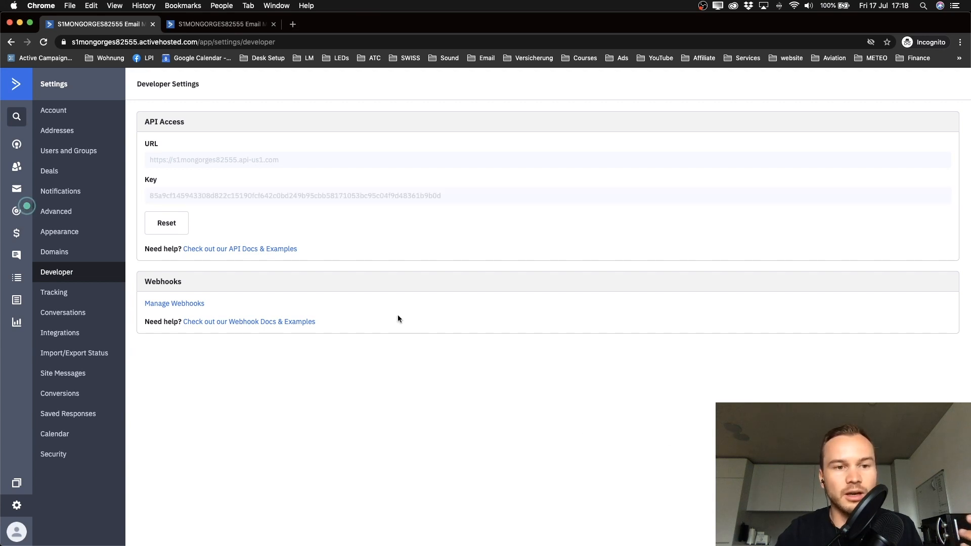
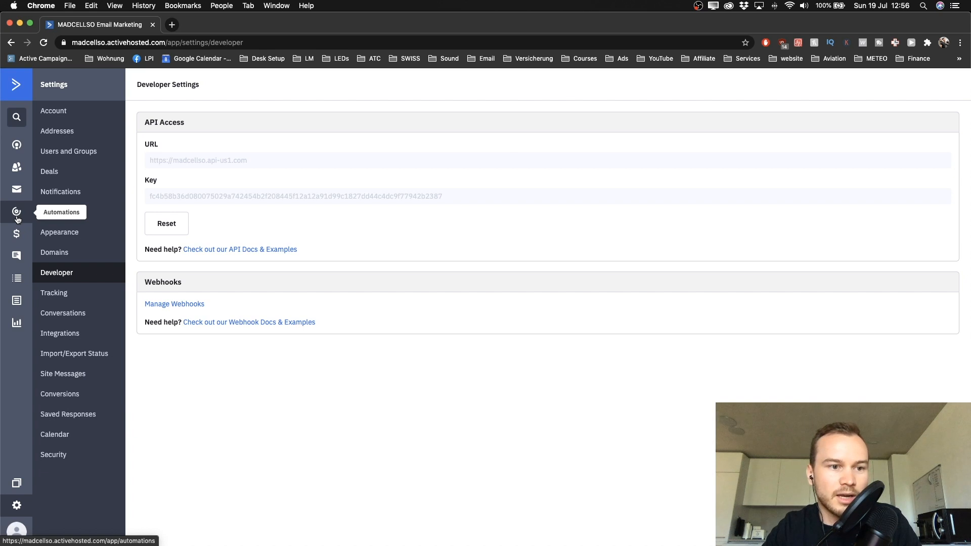
Step: Go from developer settings to the Automations list and start creating a new automation
click(15, 214)
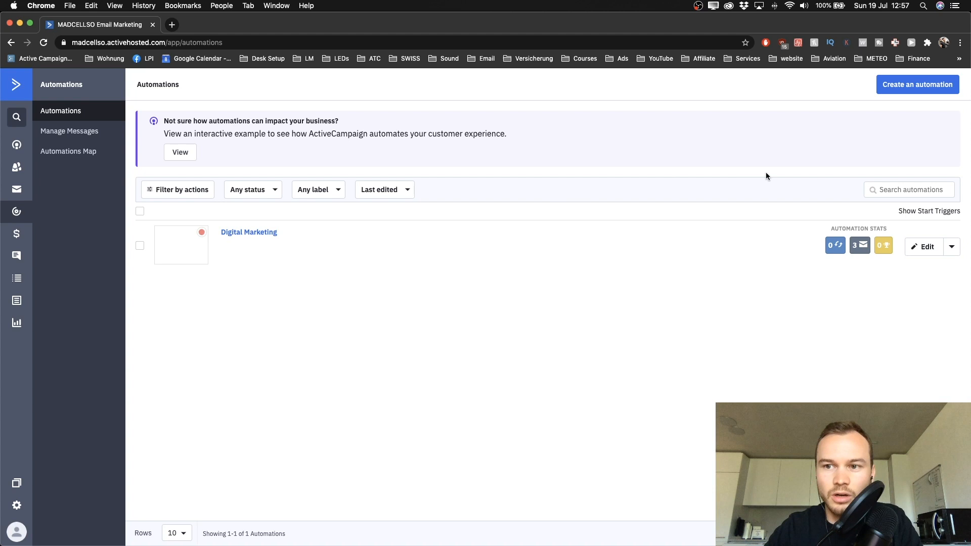
click(898, 93)
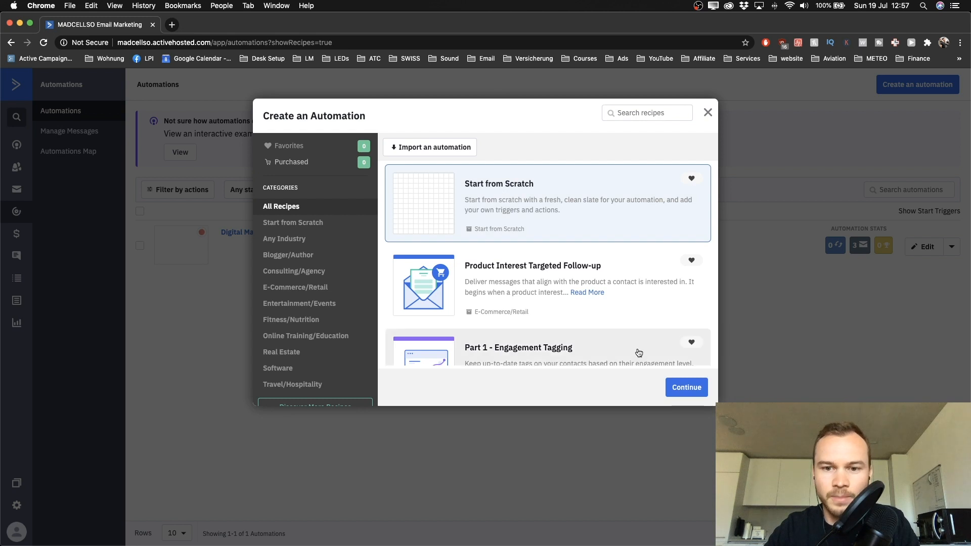
Step: Start the new automation from scratch with the Start from Scratch recipe
click(681, 395)
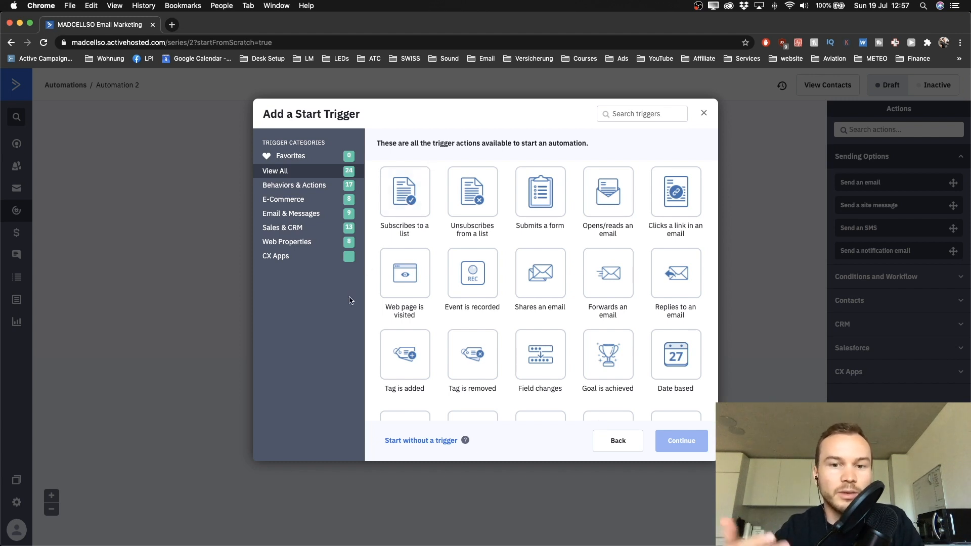
Step: Set the start trigger to 'Subscribes to a list' for the Master Contact List
click(410, 201)
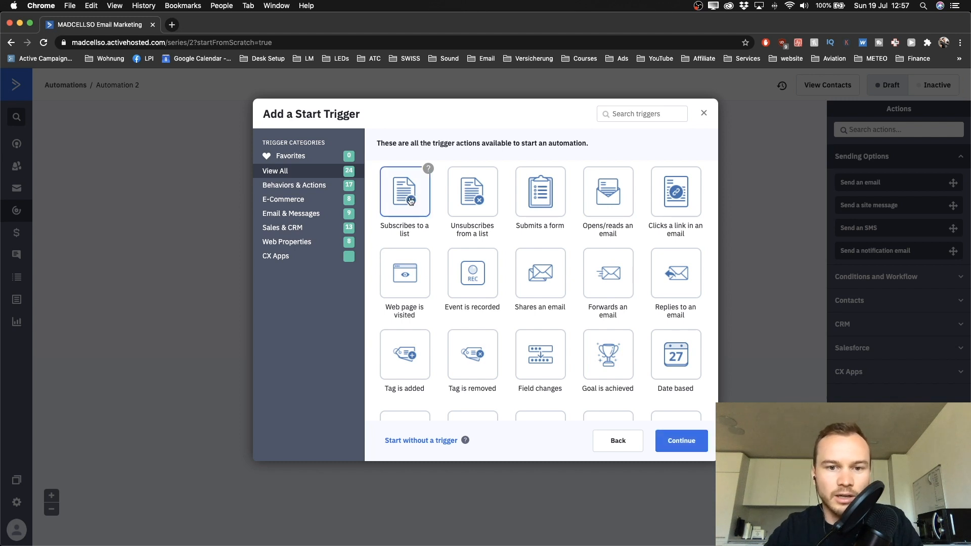
click(670, 450)
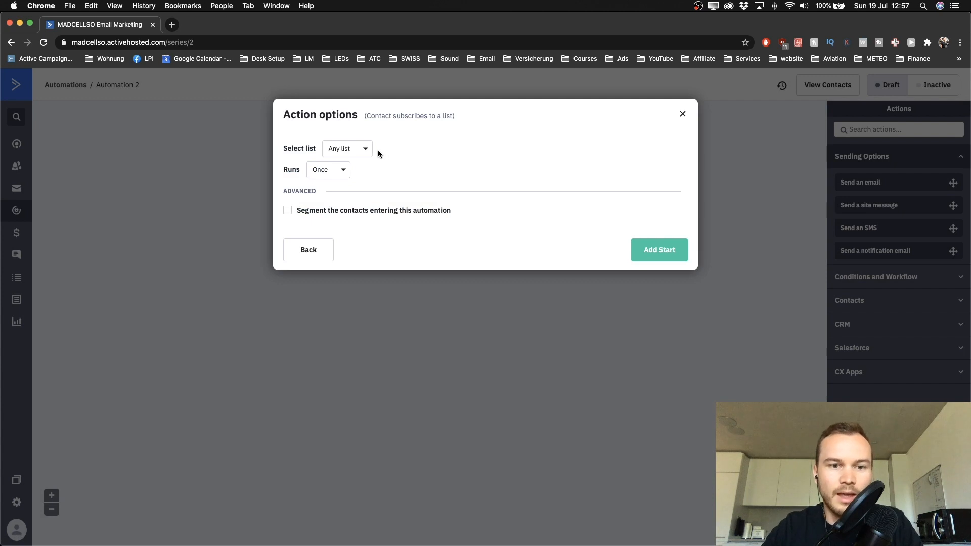
click(365, 152)
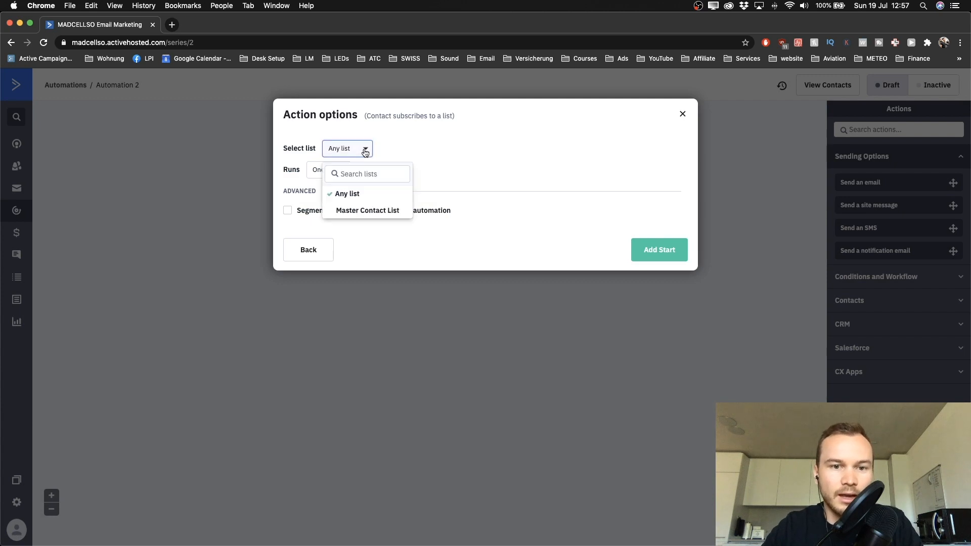
click(348, 211)
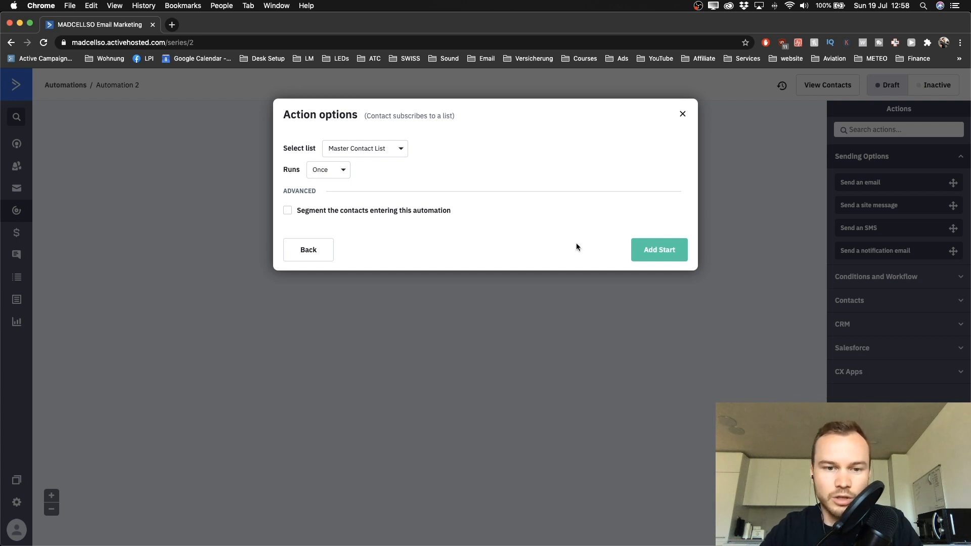
click(655, 255)
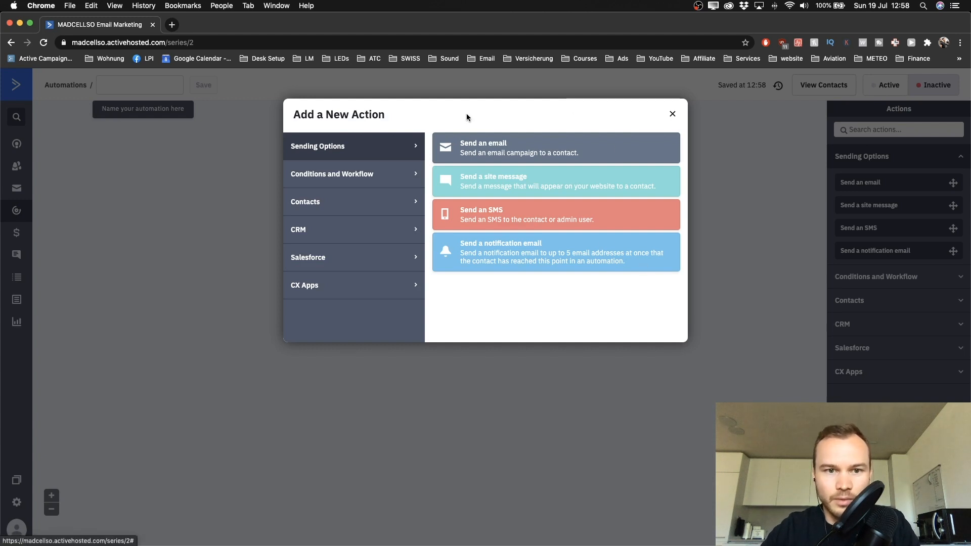
click(672, 114)
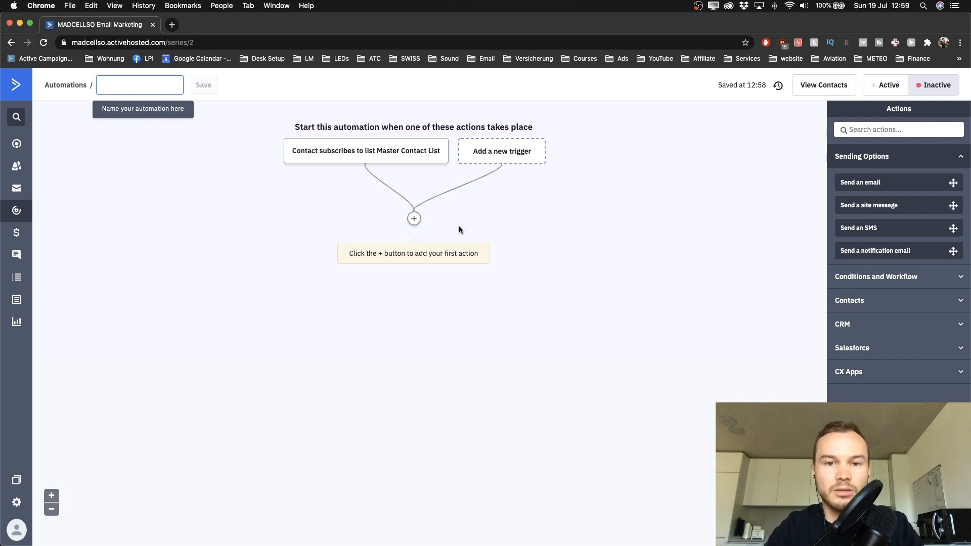
mouse_move(357, 152)
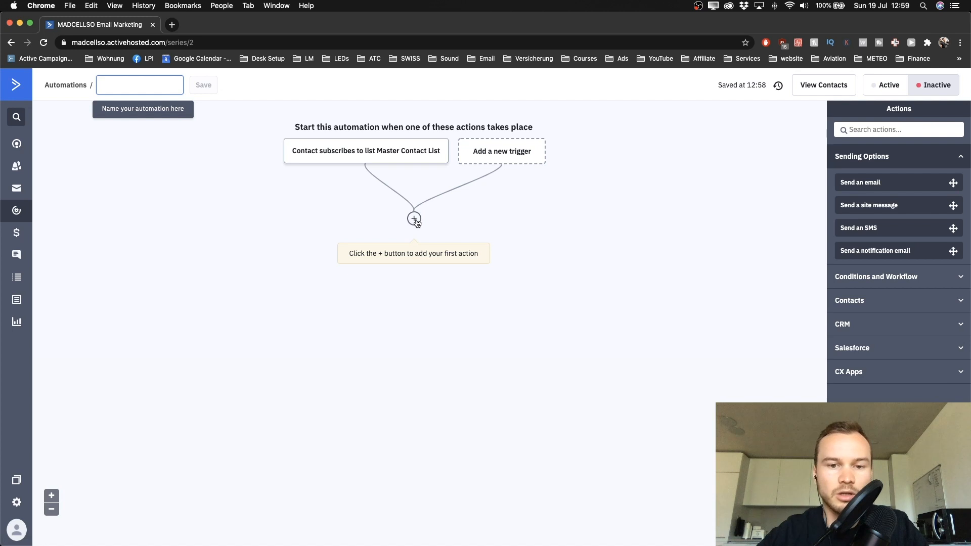
click(414, 219)
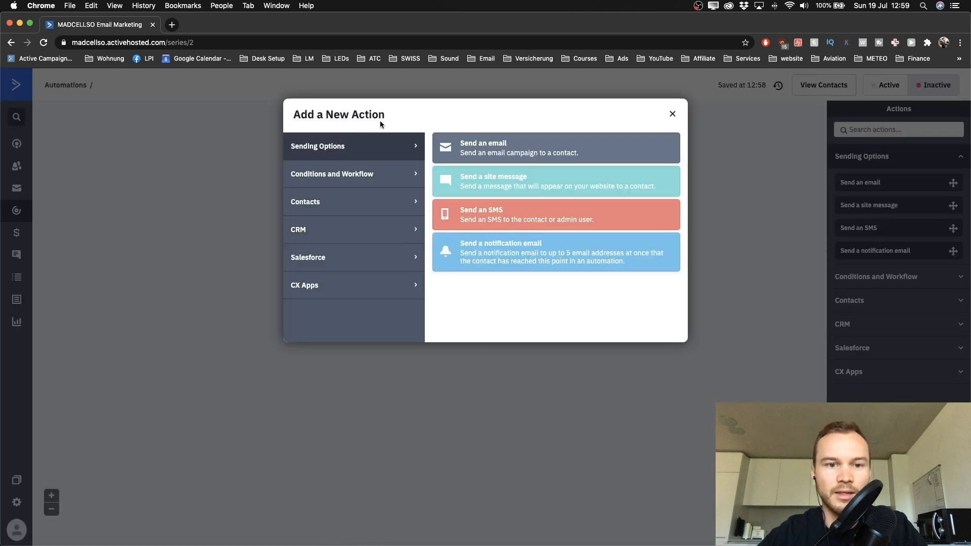
Step: Add a Contacts > Add a tag action tagging contacts 'interest: youtube', then add another step
drag(294, 113, 385, 115)
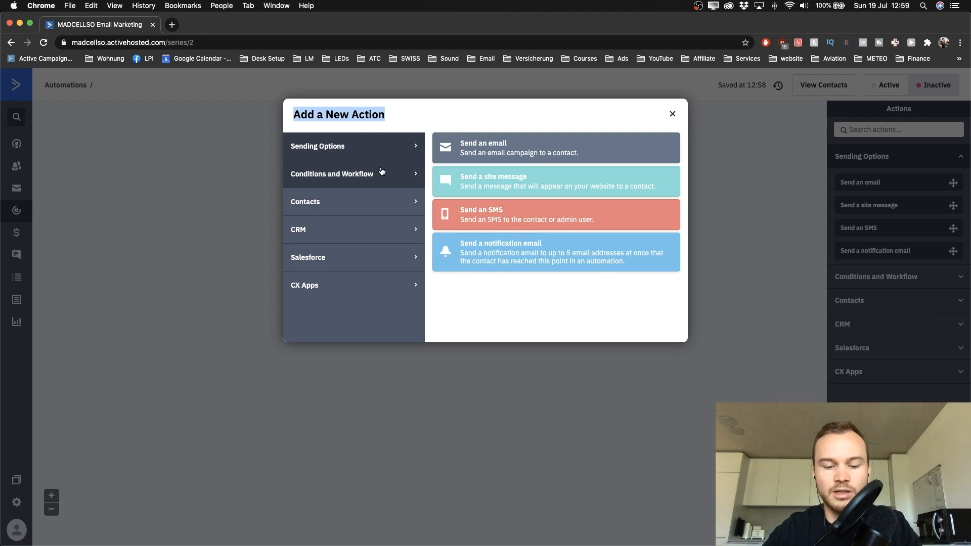
click(471, 309)
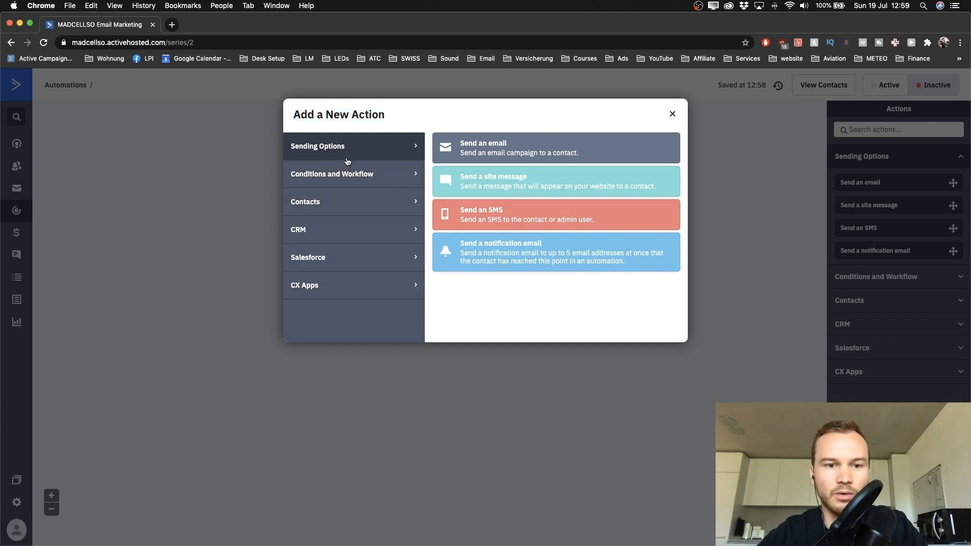
click(319, 203)
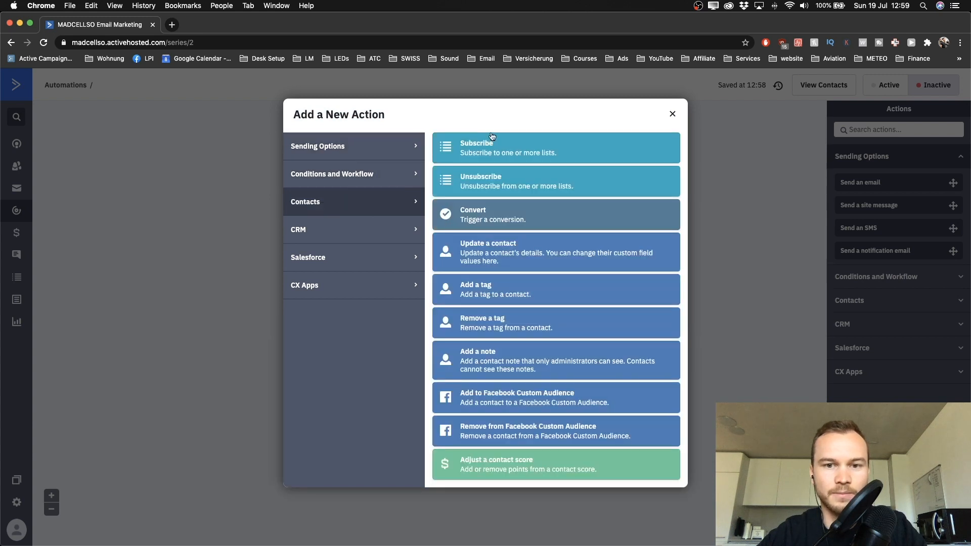
click(492, 291)
click(375, 204)
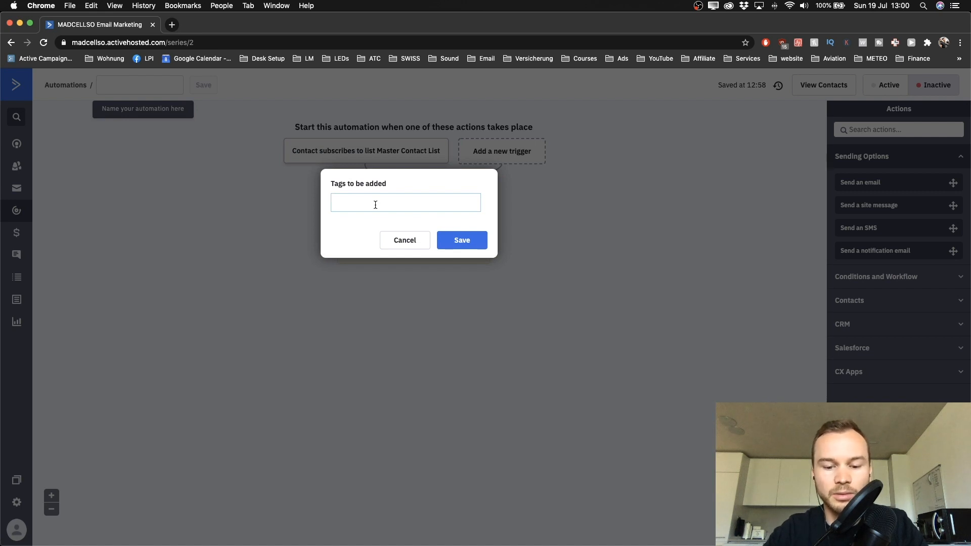
text(inters)
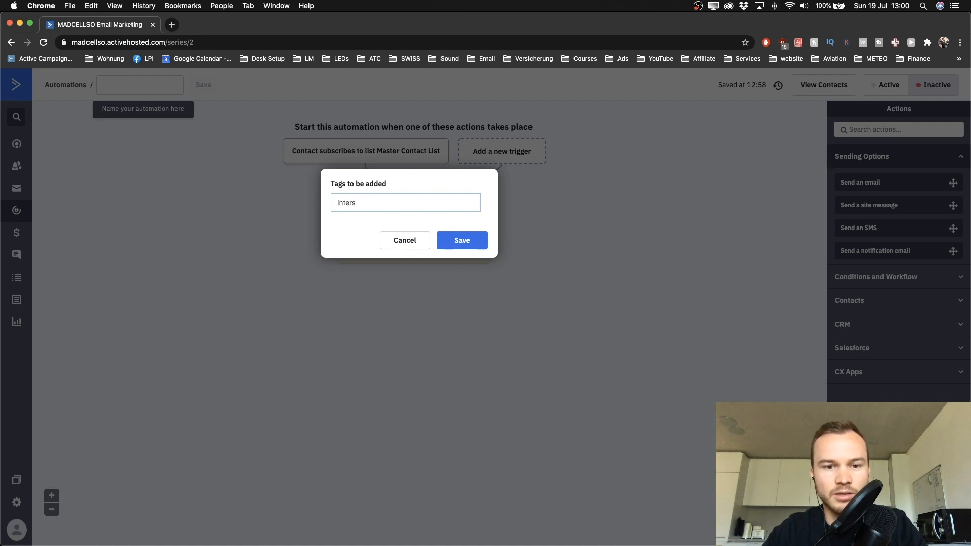
key(BackSpace)
text(est_)
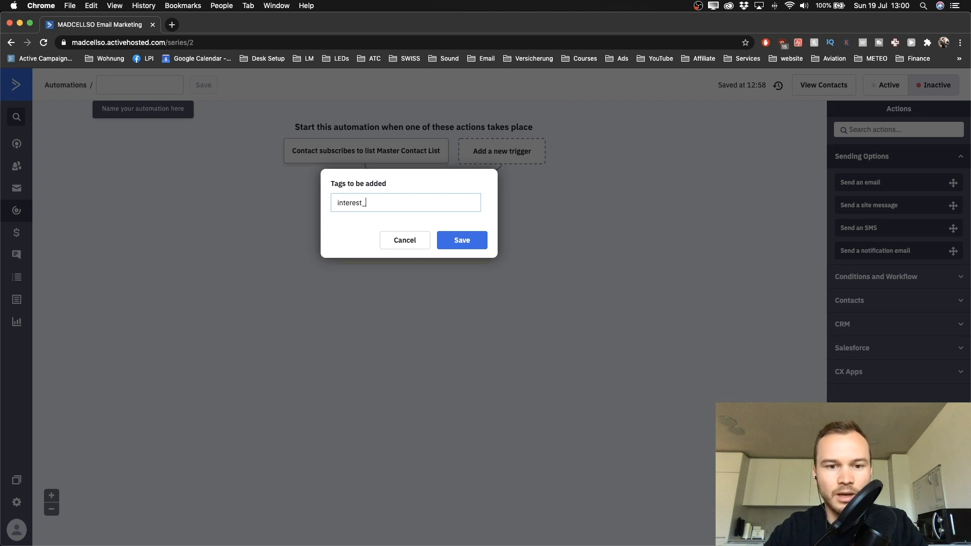
key(BackSpace)
text(: youtube)
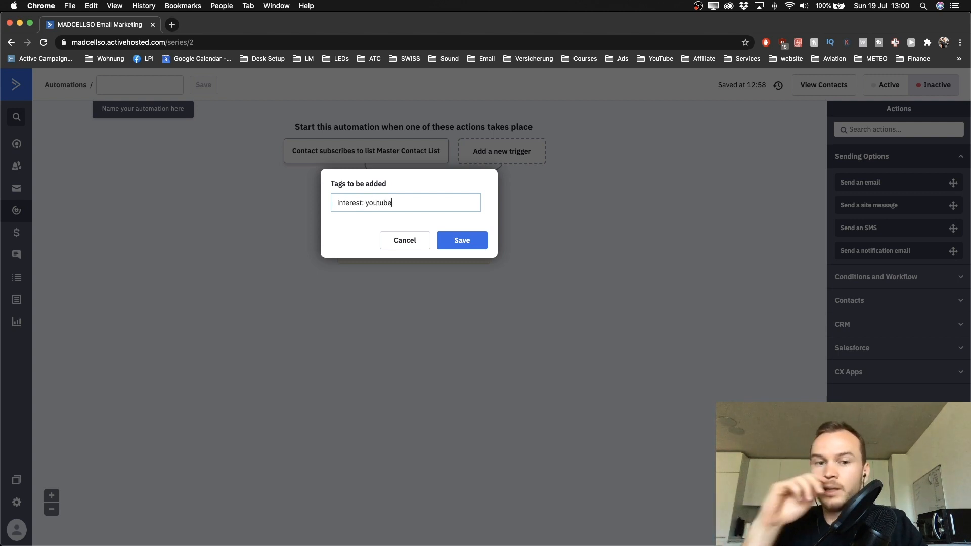
click(460, 241)
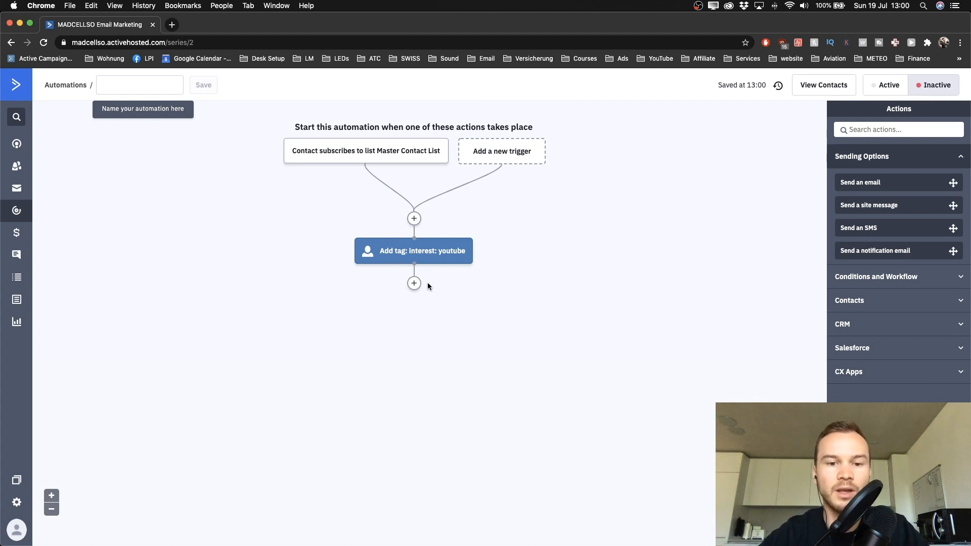
click(414, 284)
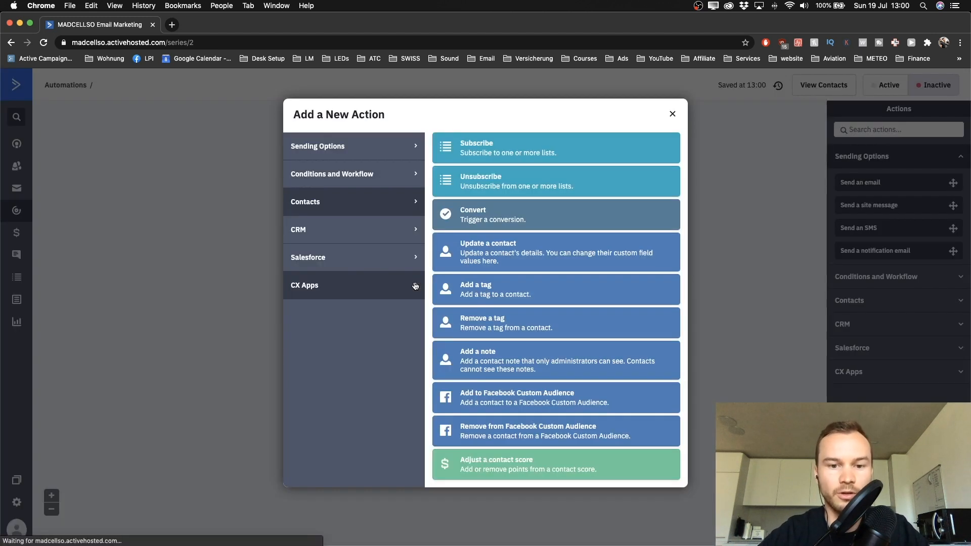
Step: Make the next step Send an email and name the new email 'Welcome Email: Youtube'
click(354, 145)
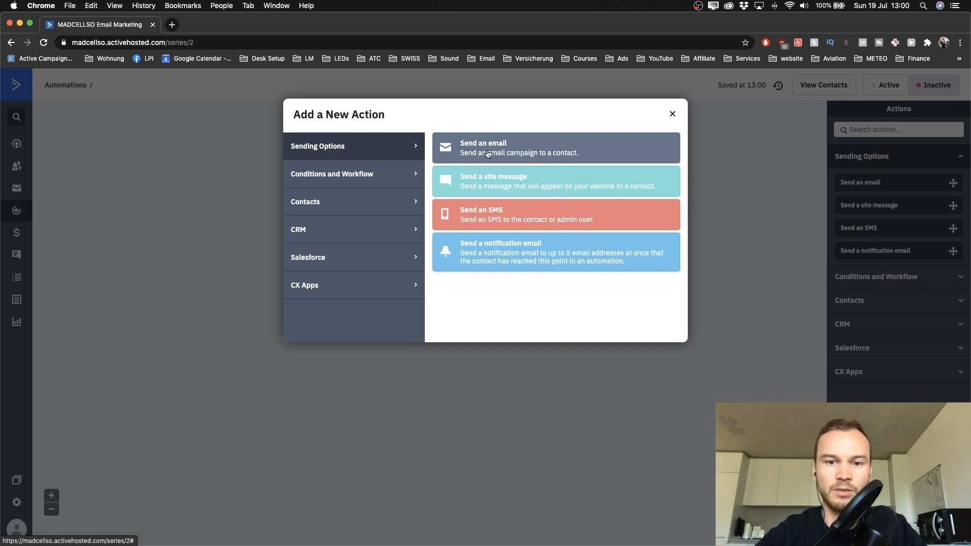
click(521, 149)
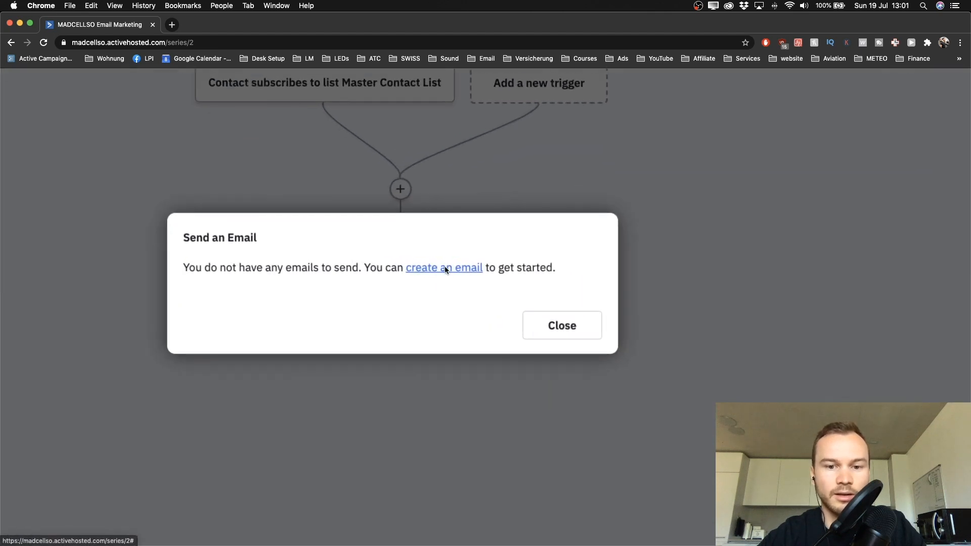
click(442, 268)
click(328, 325)
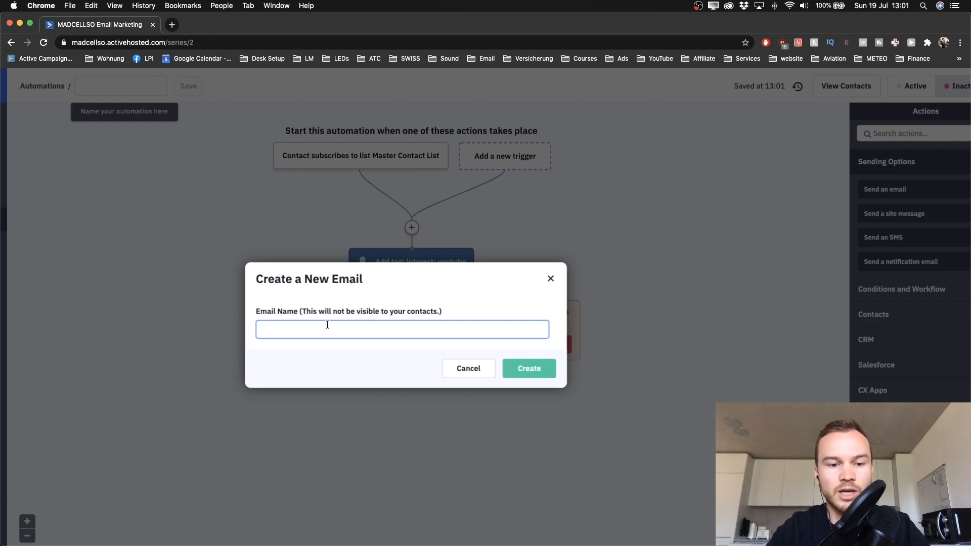
text(Welcom)
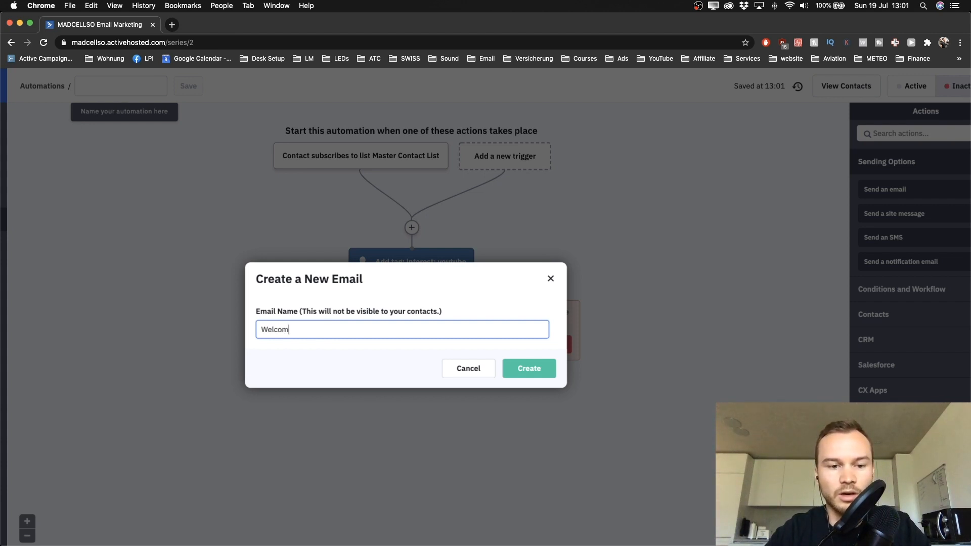
text(e Emai)
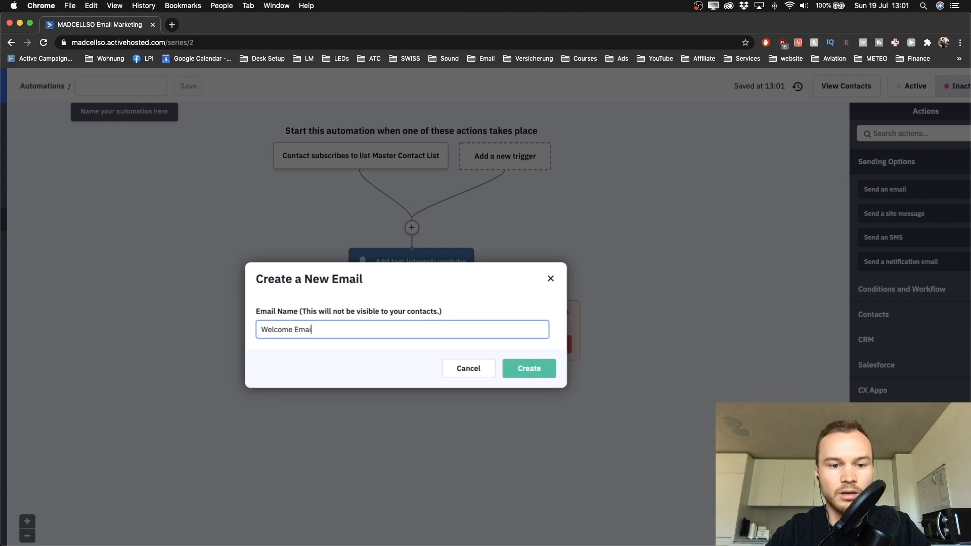
text(l: Yo)
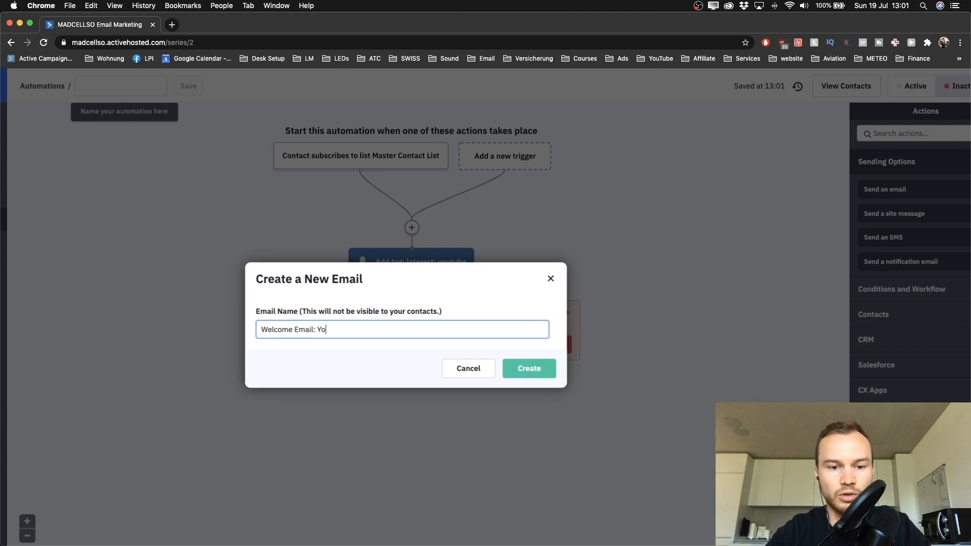
text(utube)
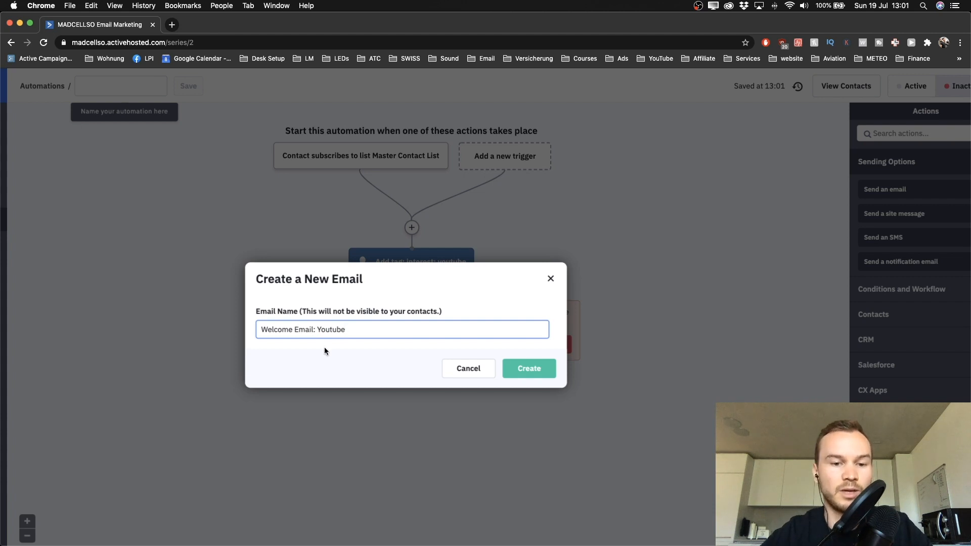
Step: Create the 'Welcome Email: Youtube' email, browse the template gallery, and choose Build from Scratch
click(521, 365)
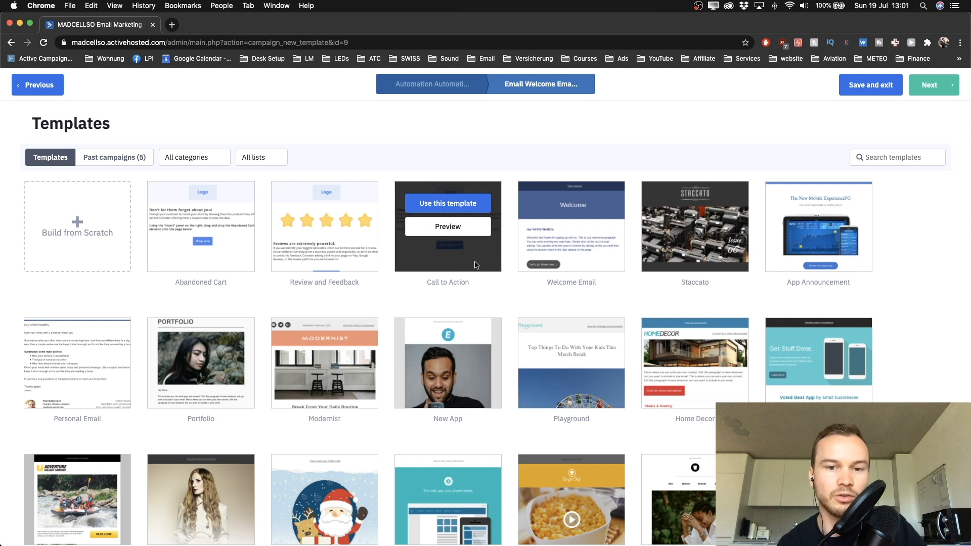
mouse_move(527, 320)
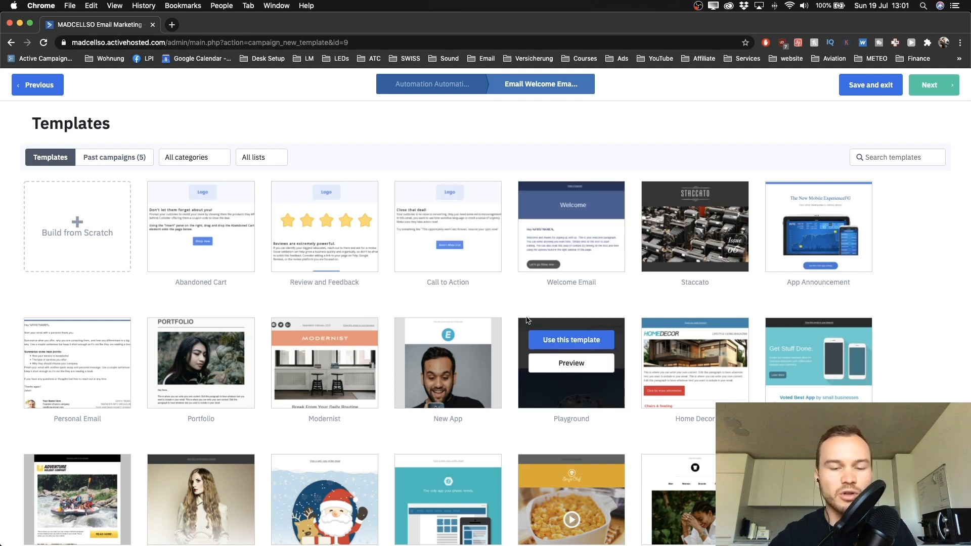
mouse_move(447, 320)
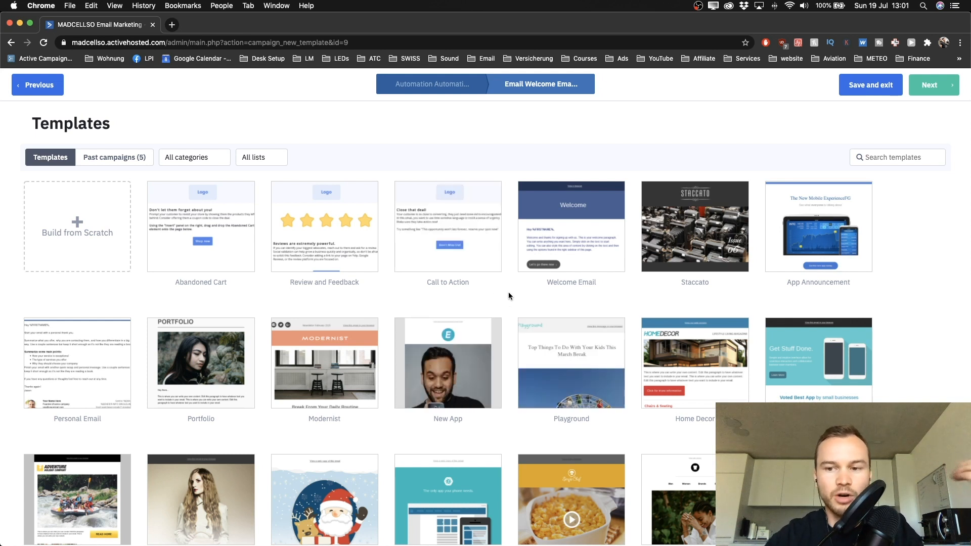
mouse_move(504, 268)
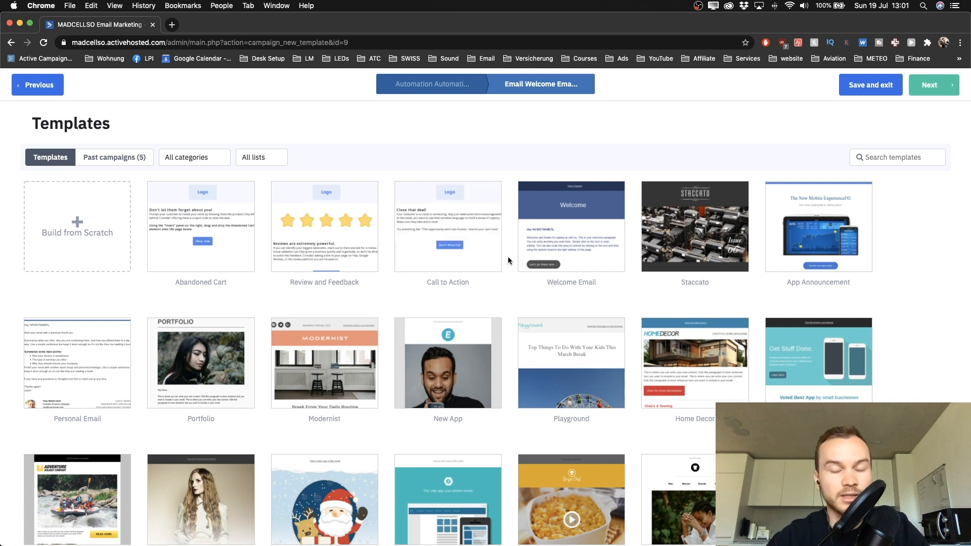
scroll(508, 257, down, 2)
mouse_move(488, 322)
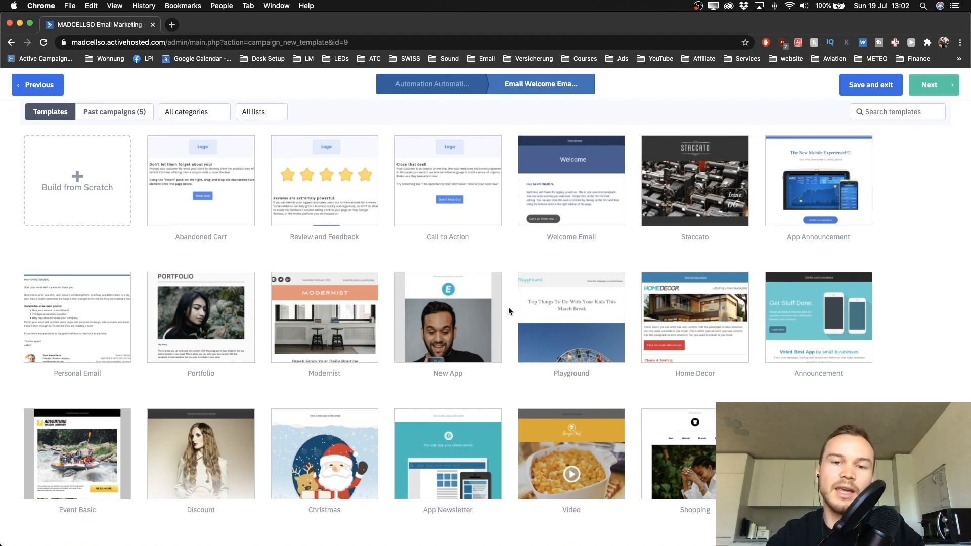
mouse_move(460, 276)
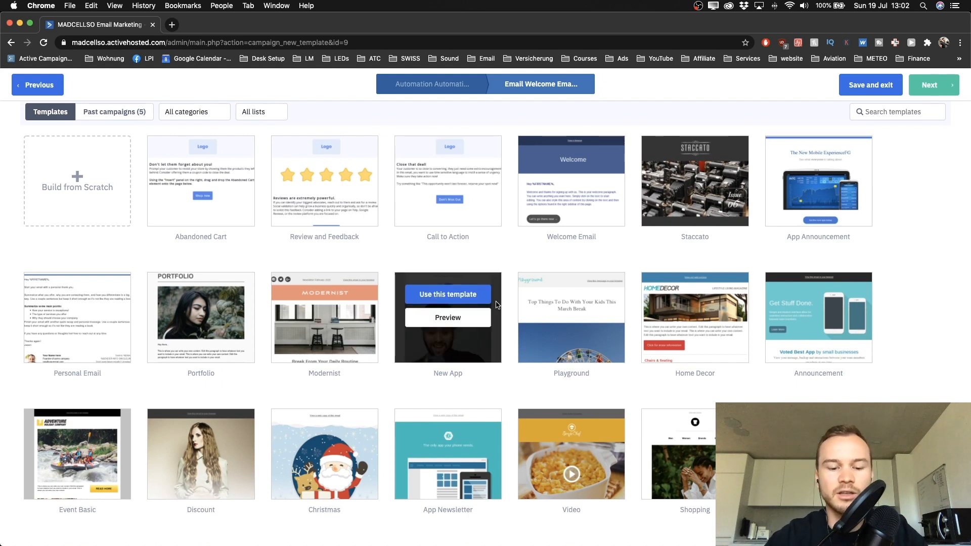
scroll(496, 305, up, 2)
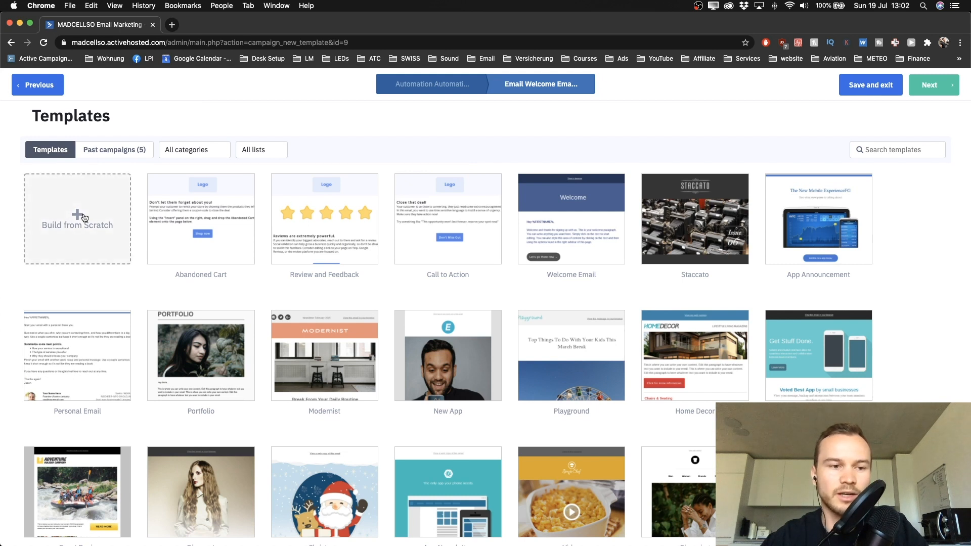
scroll(93, 232, up, 1)
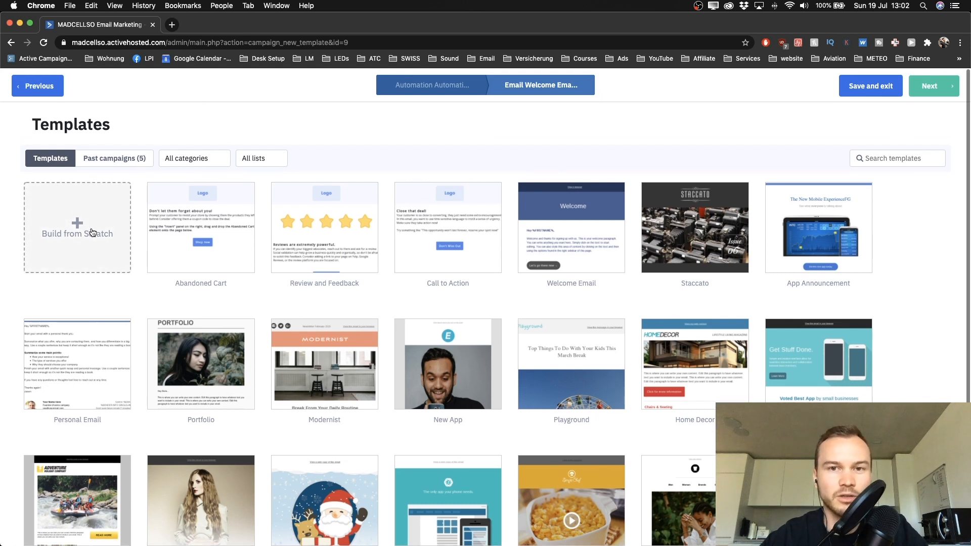
click(93, 232)
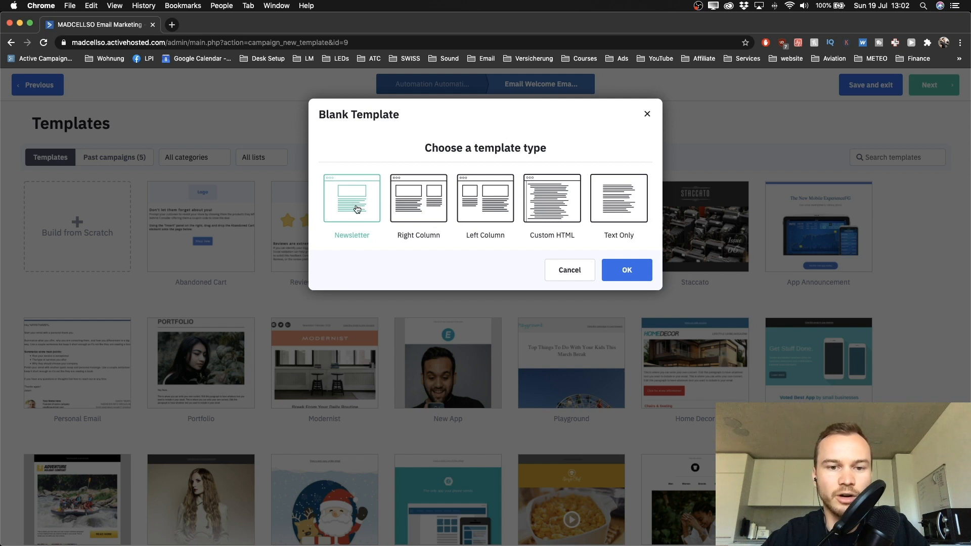
Step: Base the email on the blank Newsletter layout instead of text-only
click(617, 198)
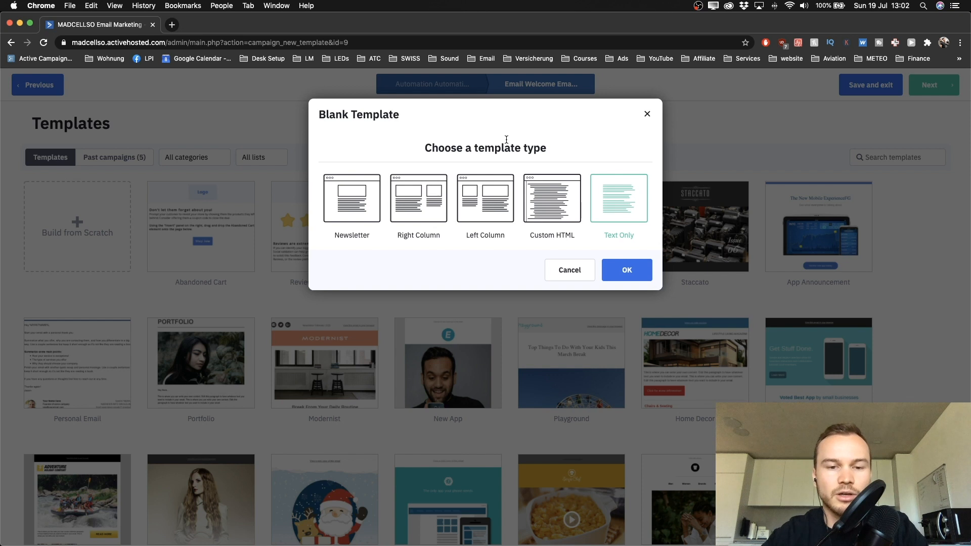
click(360, 196)
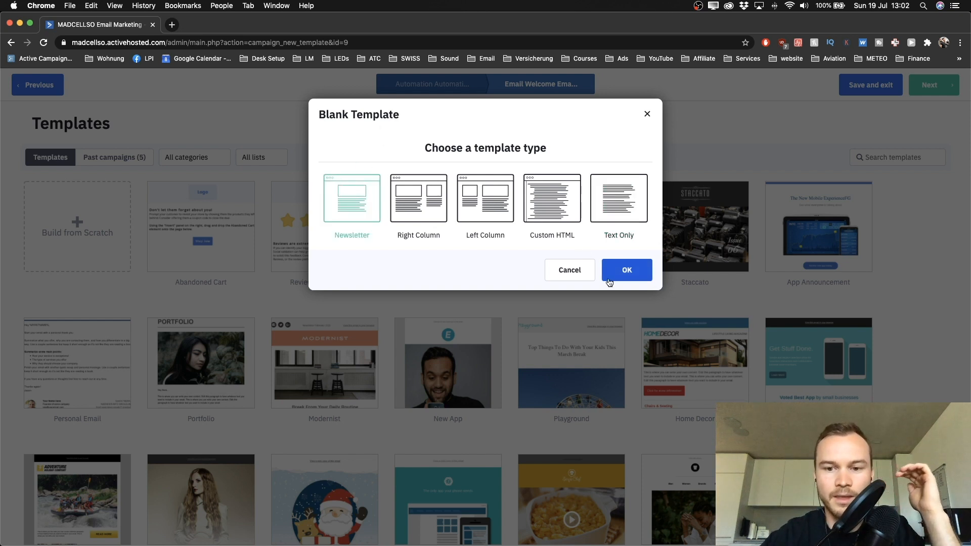
click(624, 276)
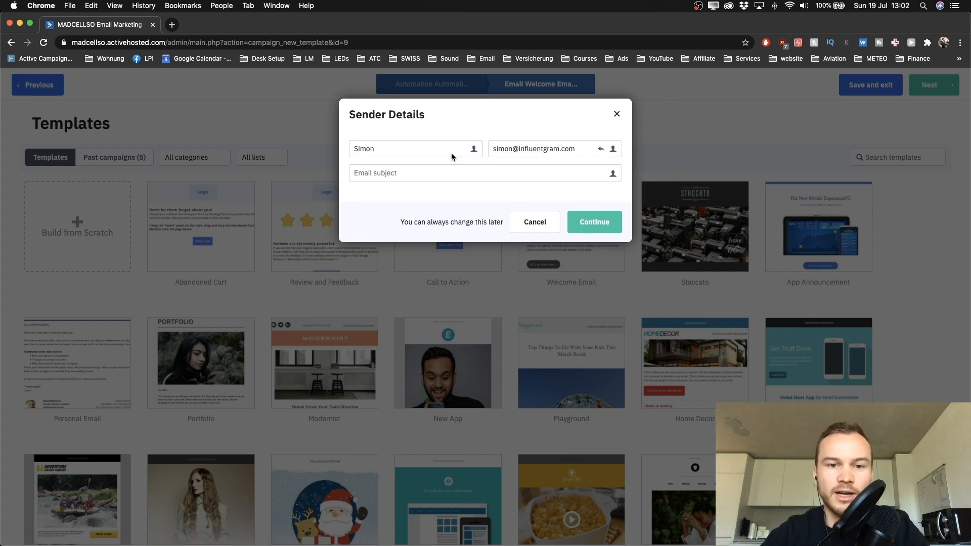
Step: Append the sender's surname to the From name in Sender Details
click(412, 151)
click(402, 133)
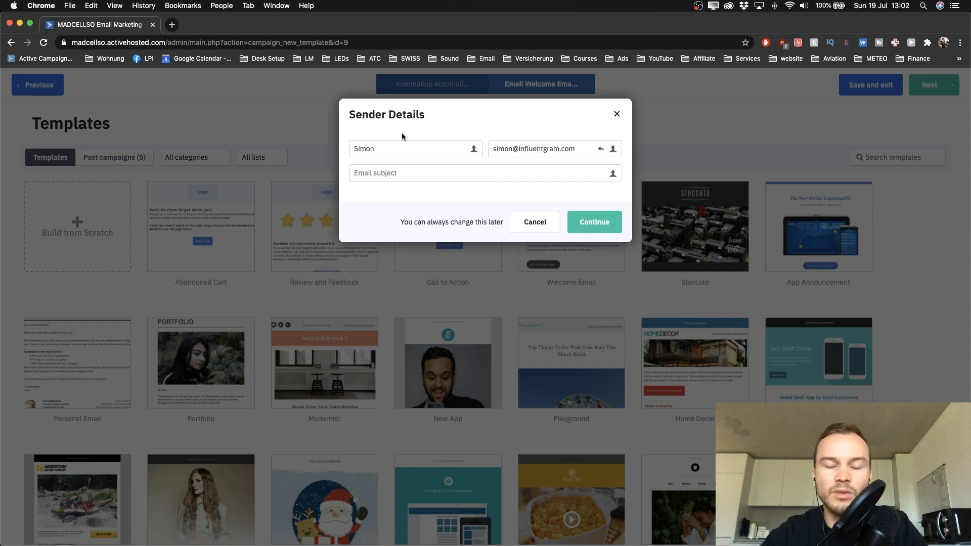
scroll(399, 143, up, 5)
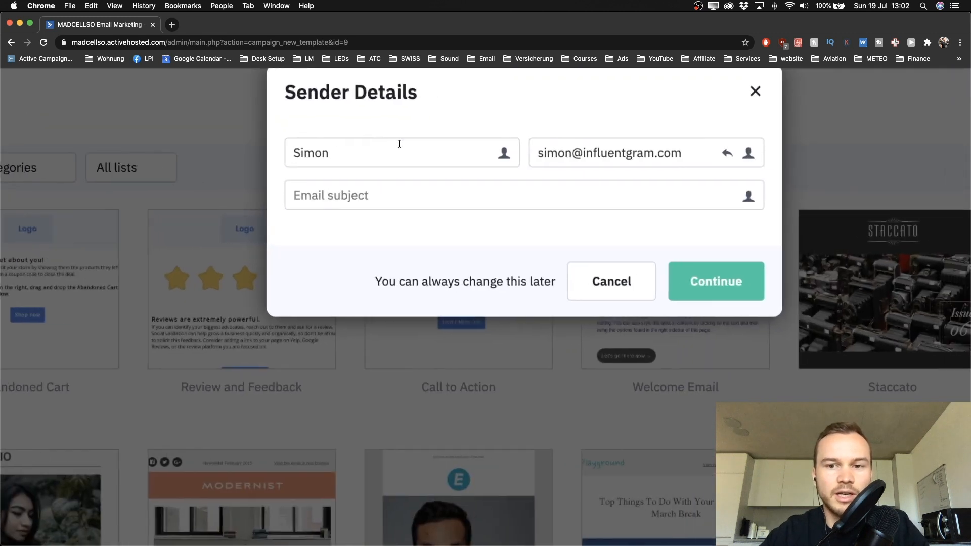
scroll(399, 144, up, 2)
scroll(399, 143, right, 2)
click(350, 191)
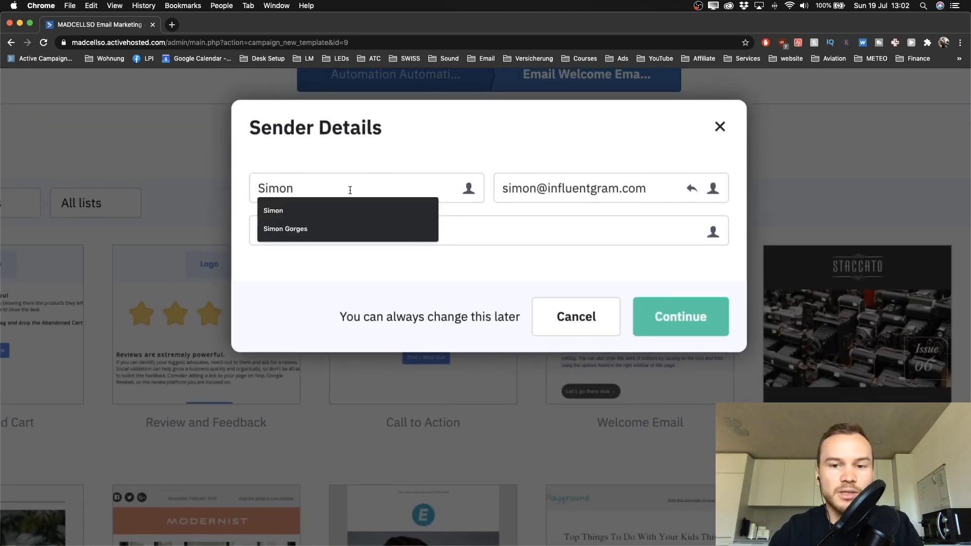
click(366, 158)
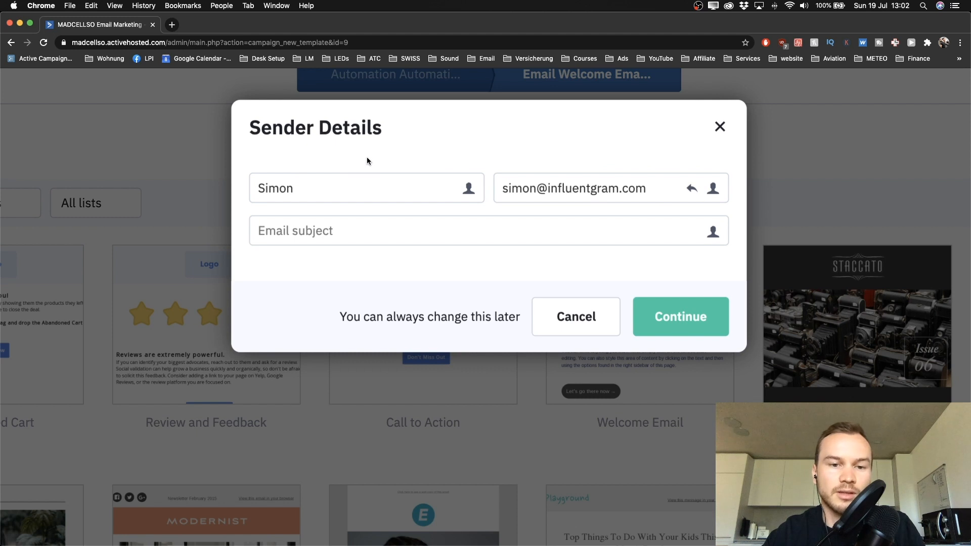
click(356, 184)
text(Gorges)
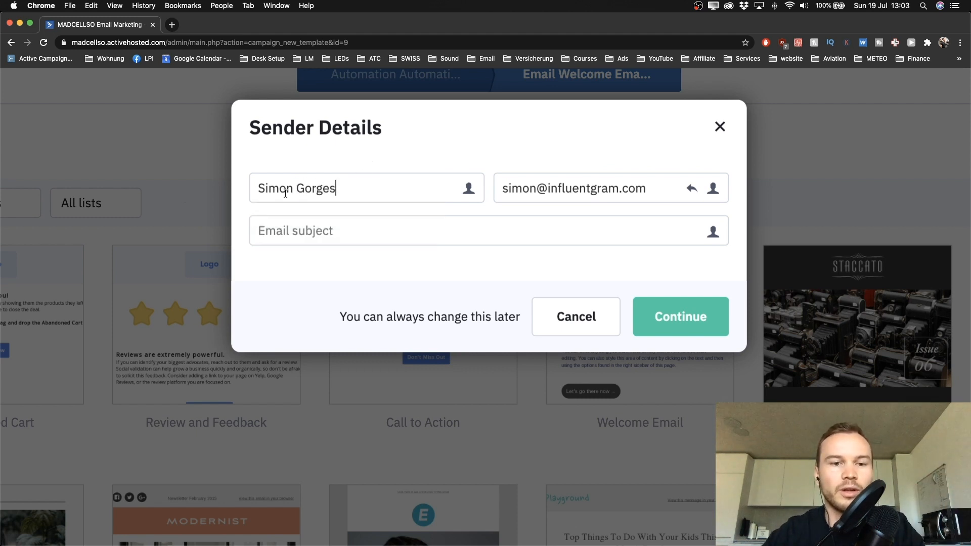
Step: Select the entire sender e-mail address in the From email field
double_click(567, 188)
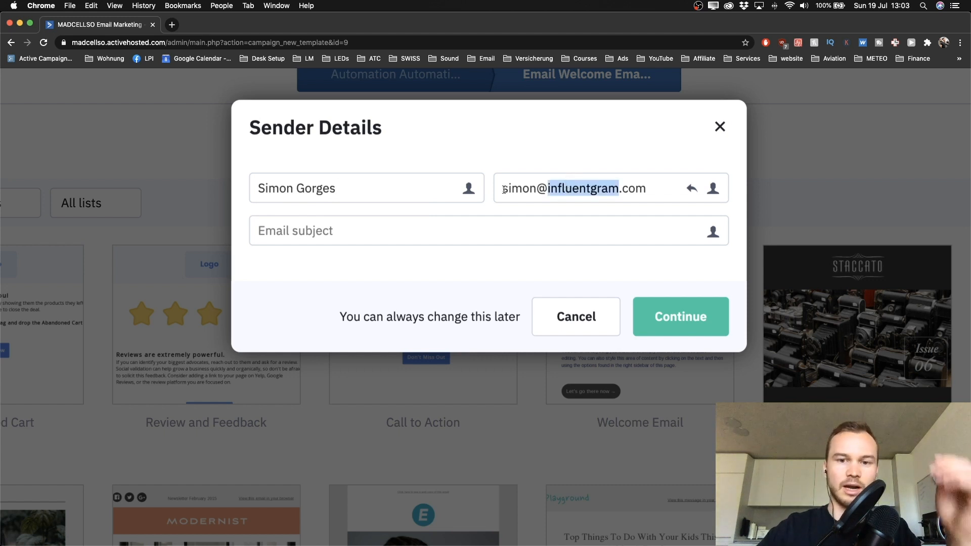
drag(500, 189, 641, 190)
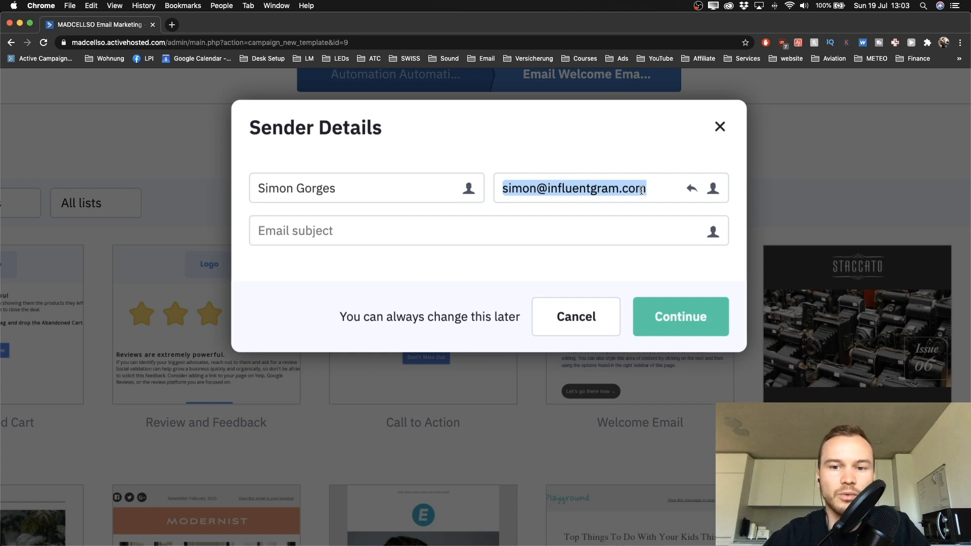
click(579, 187)
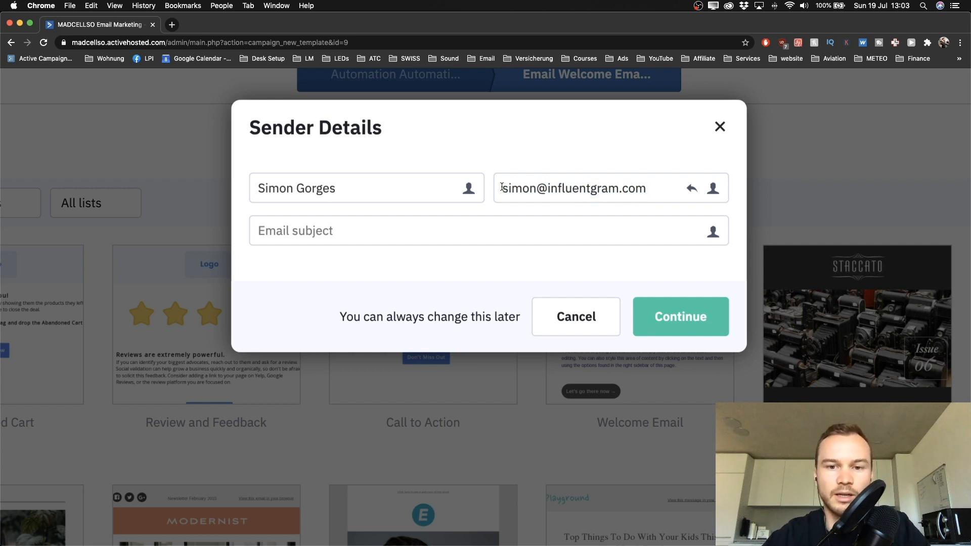
drag(502, 187, 664, 189)
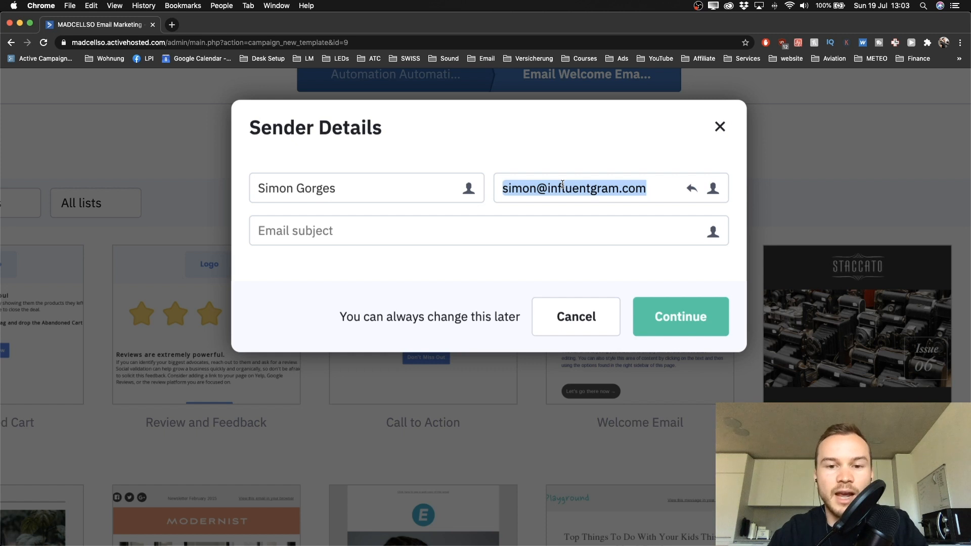
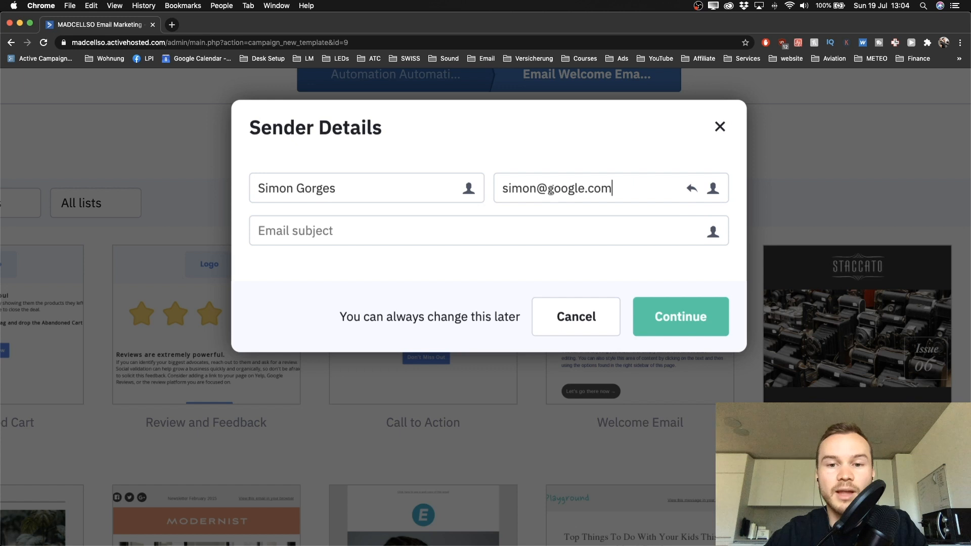
Step: Replace the sender address's domain with the new domain, accepting the autofilled address
drag(548, 189, 606, 190)
key(BackSpace)
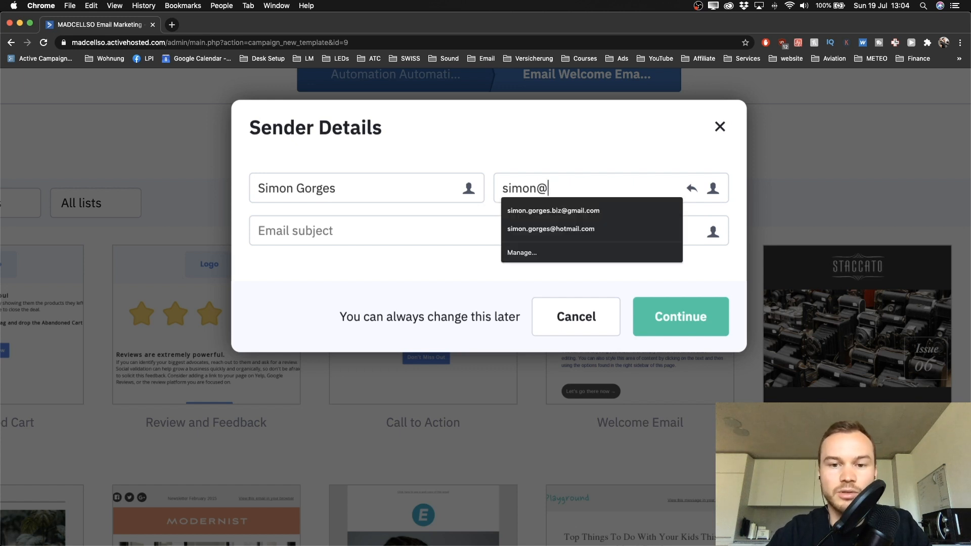
text(lear)
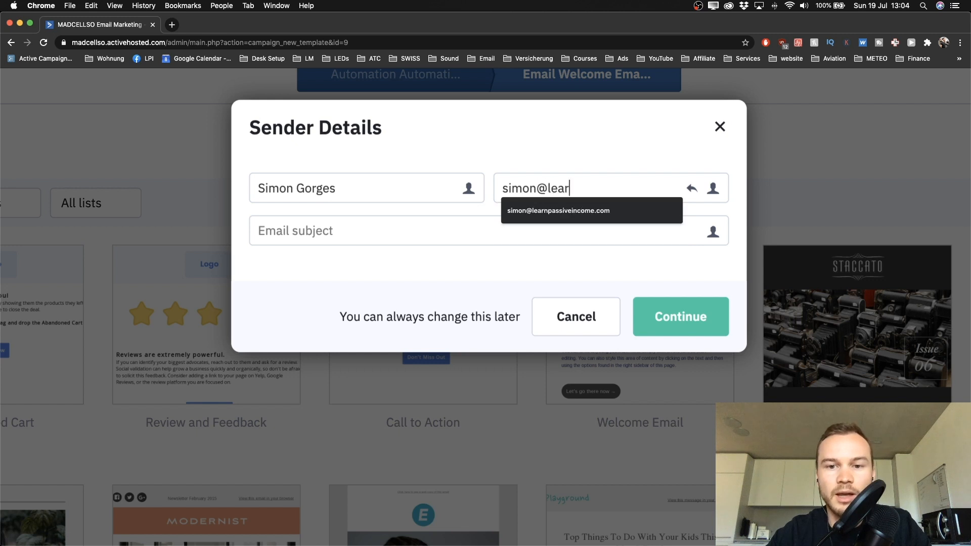
text(npassive)
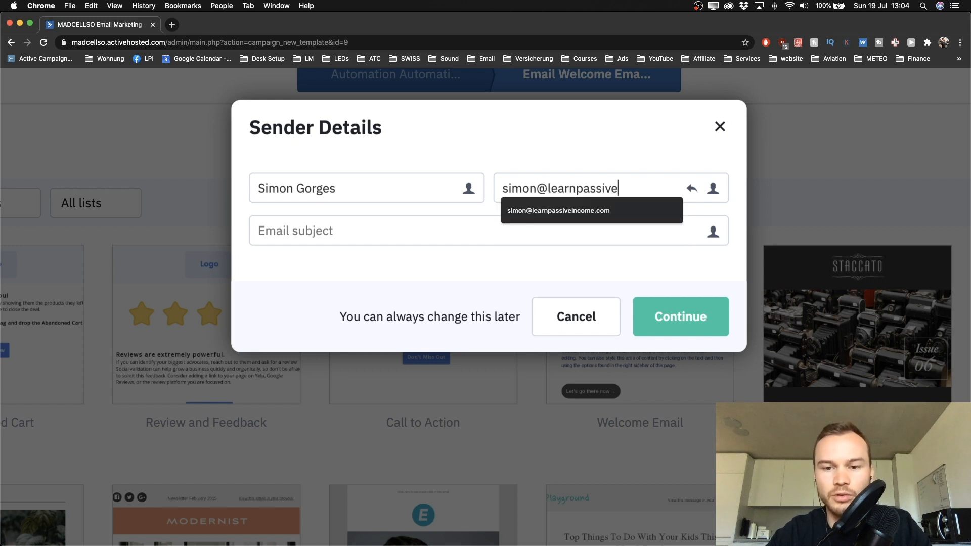
text(income)
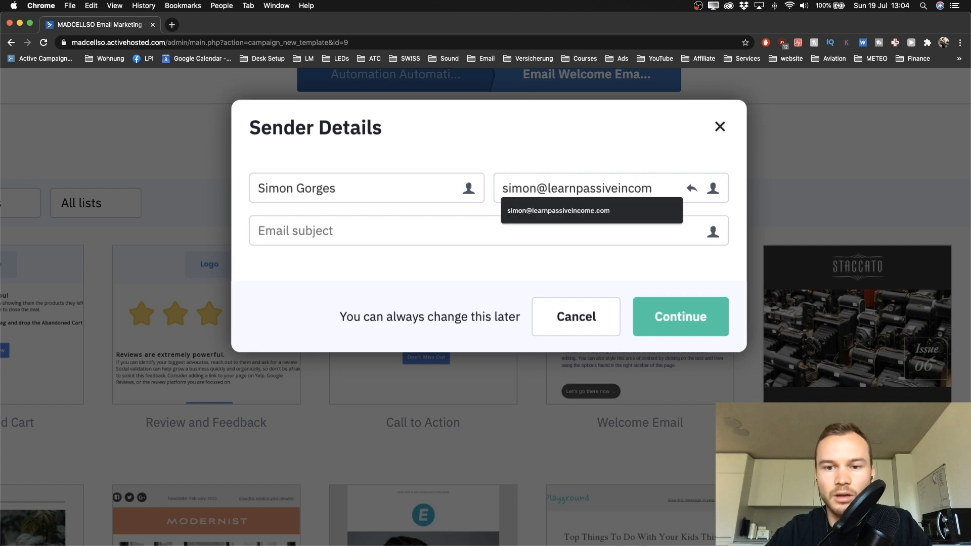
click(575, 209)
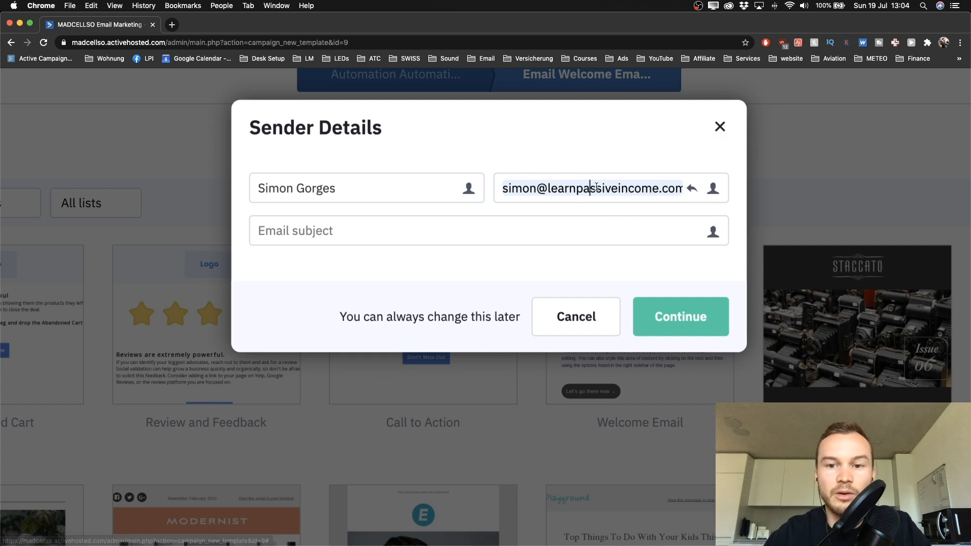
Step: Try a separate reply-to address pasted from the sender address, then remove it
click(692, 191)
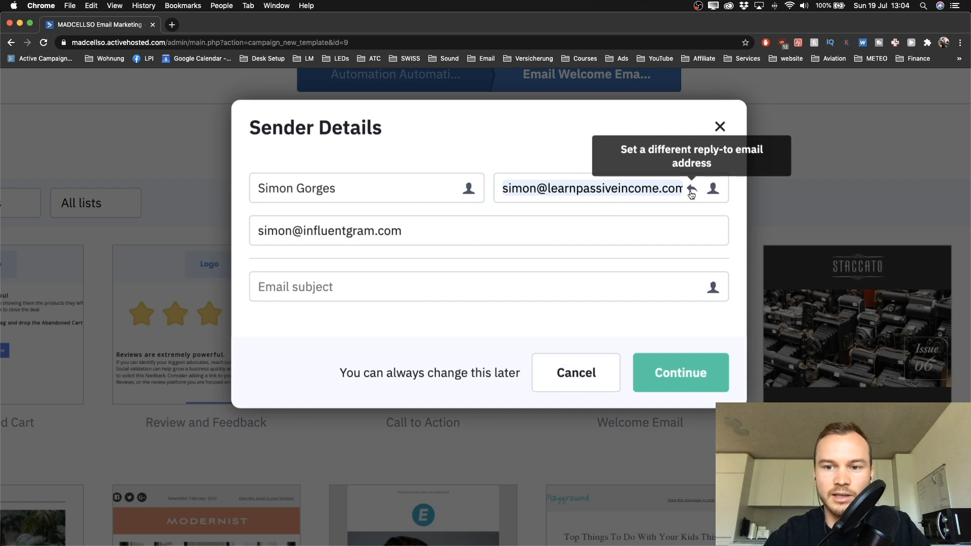
drag(260, 232, 434, 233)
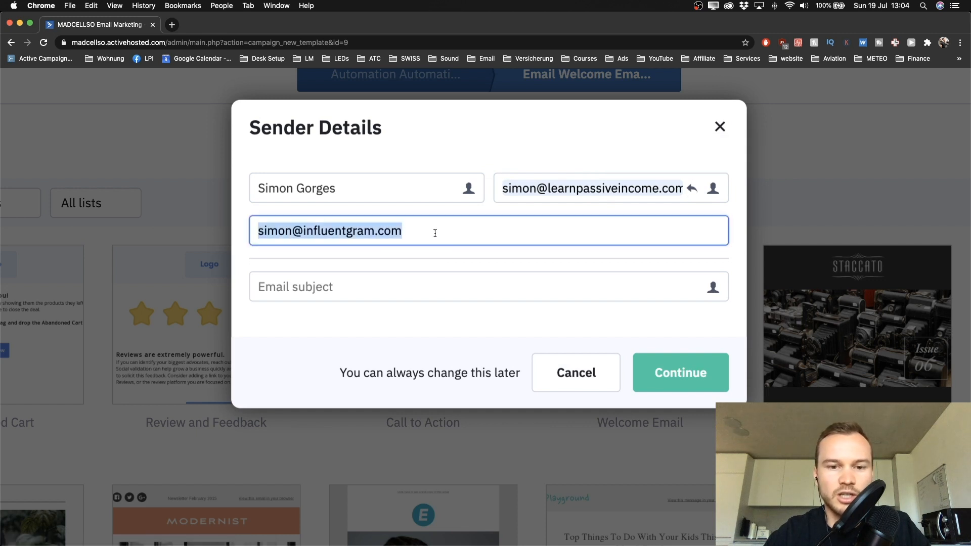
click(527, 182)
key(super+c)
triple_click(381, 224)
key(super+v)
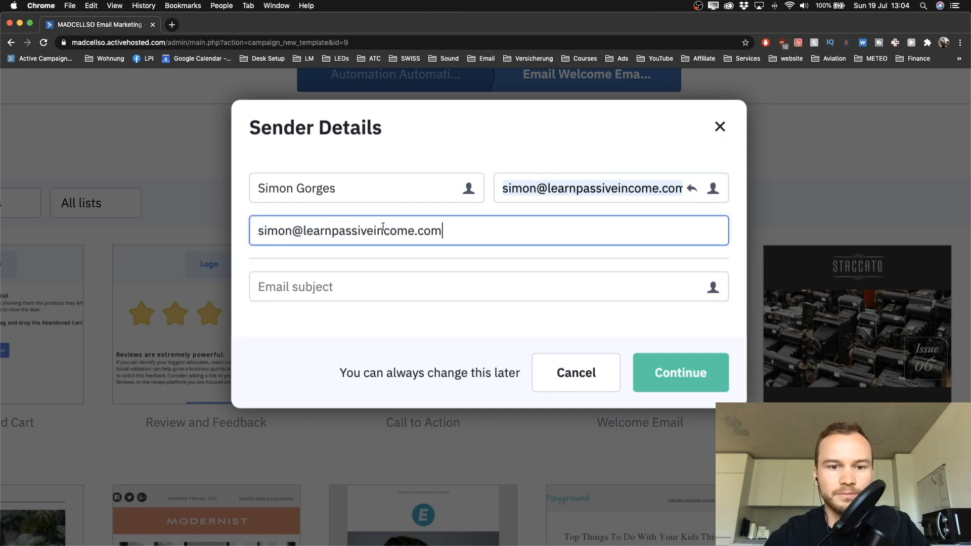
click(691, 189)
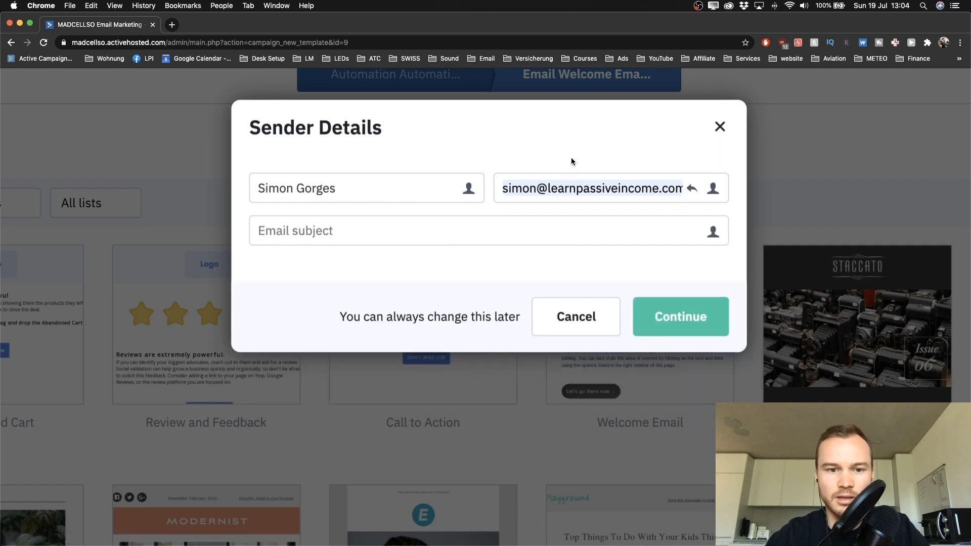
Step: Dismiss the address suggestions and move to the email subject field
click(359, 227)
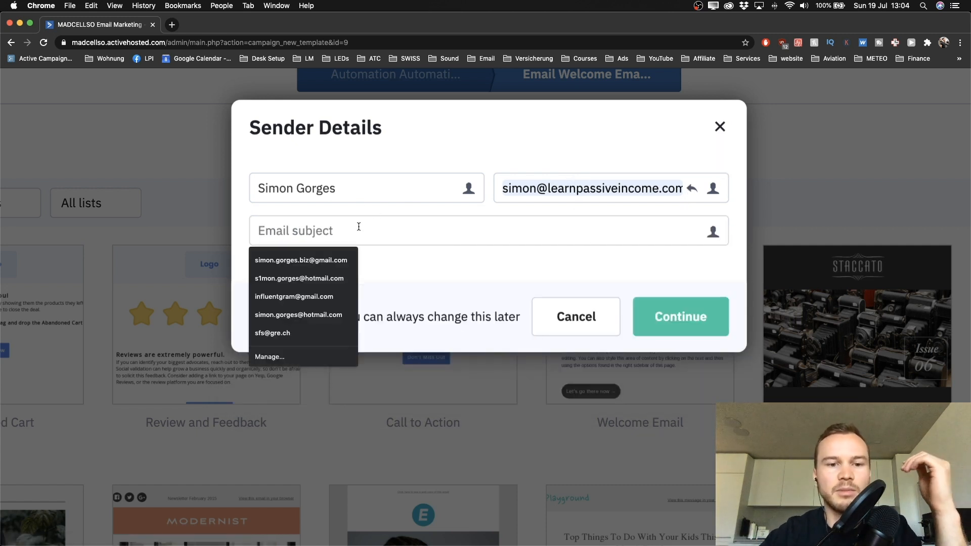
click(379, 209)
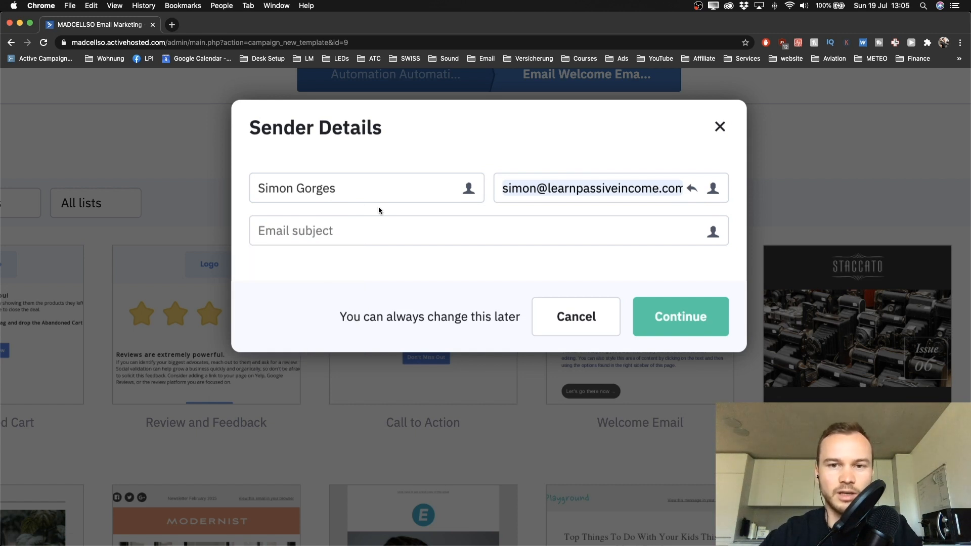
click(327, 233)
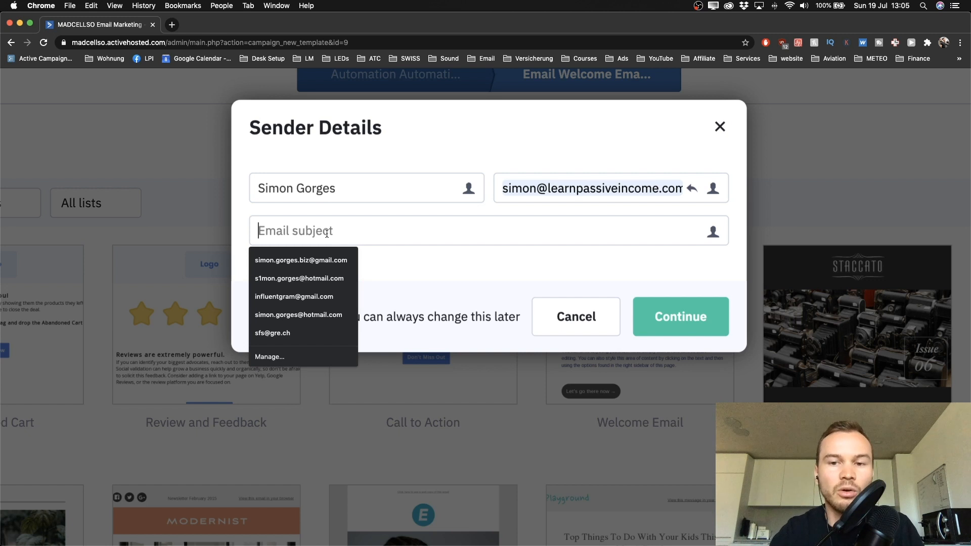
Step: Enter the subject "Welcome! Here's your Youtube Checklist!" and continue to the email designer
click(347, 242)
click(347, 242)
text(Welcome! )
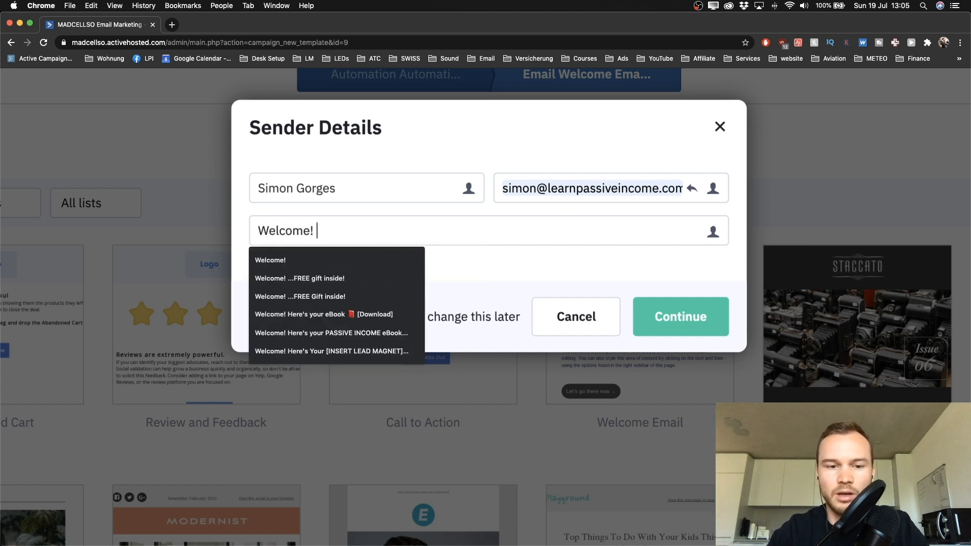
text(Here's your )
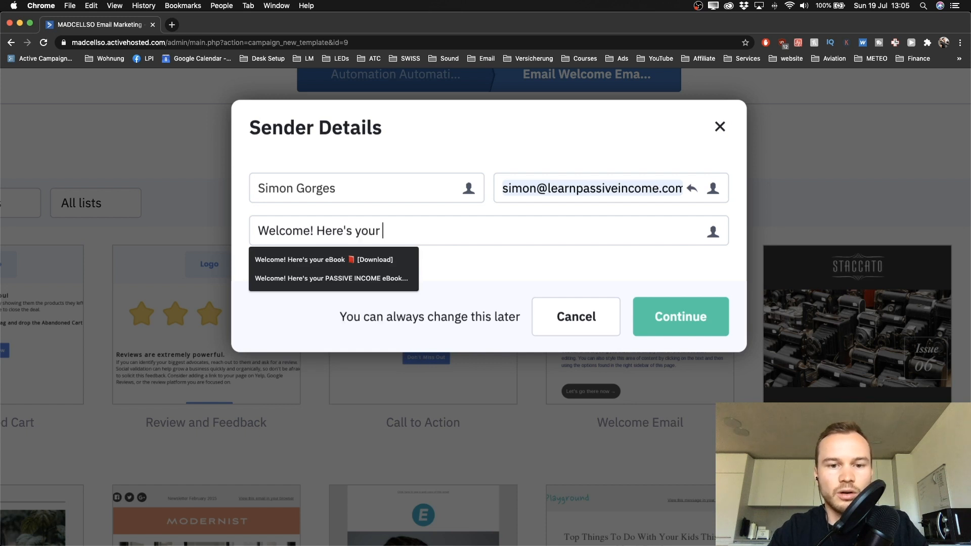
text(FREE)
key(BackSpace)
key(BackSpace)
key(BackSpace)
key(BackSpace)
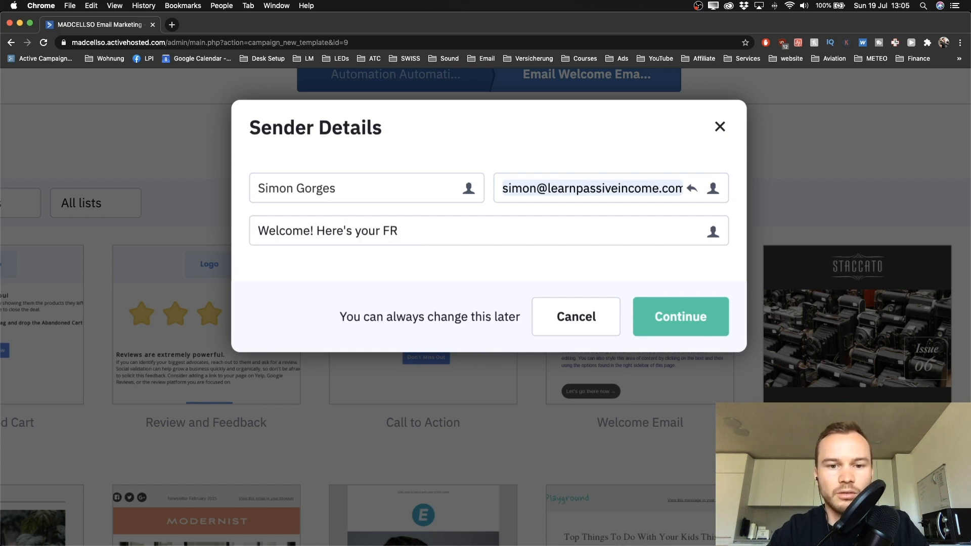
text(Youtube)
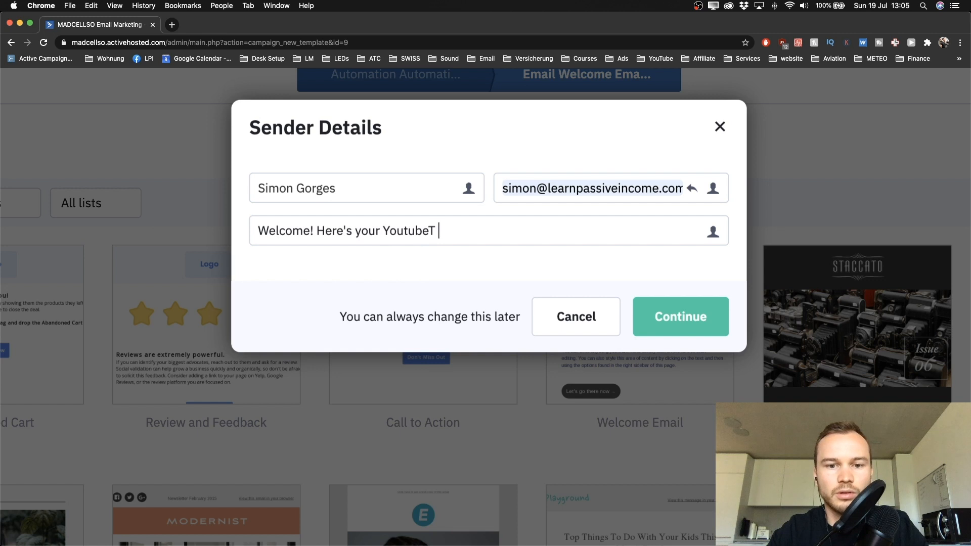
text( Checkl)
text(et)
key(BackSpace)
key(BackSpace)
text(ist!)
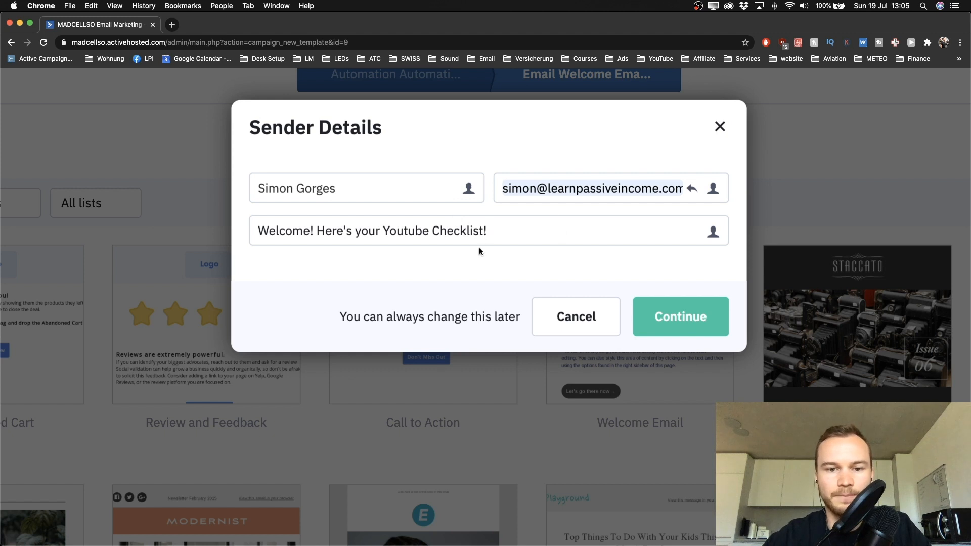
click(661, 319)
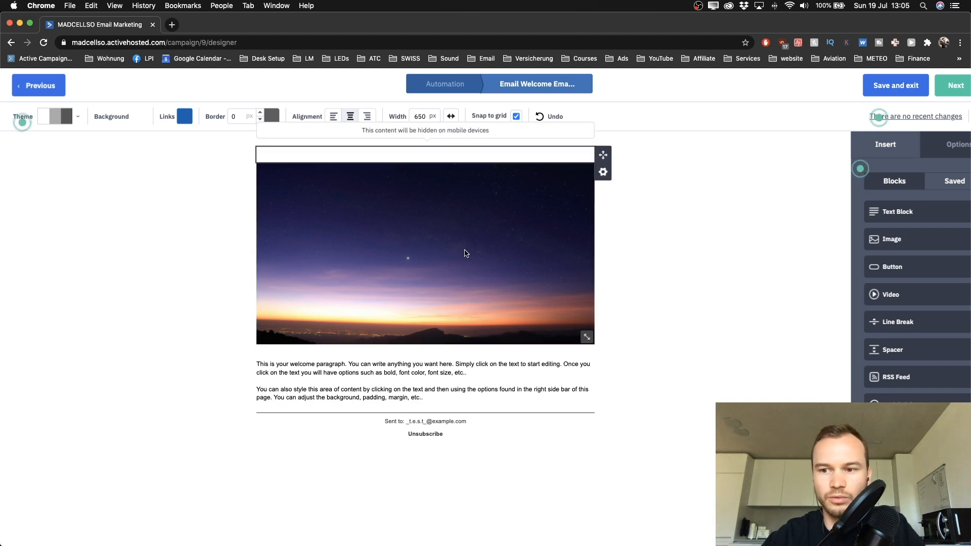
Step: Drop a Text Block above the sunset header image at the top of the email
scroll(659, 251, down, 1)
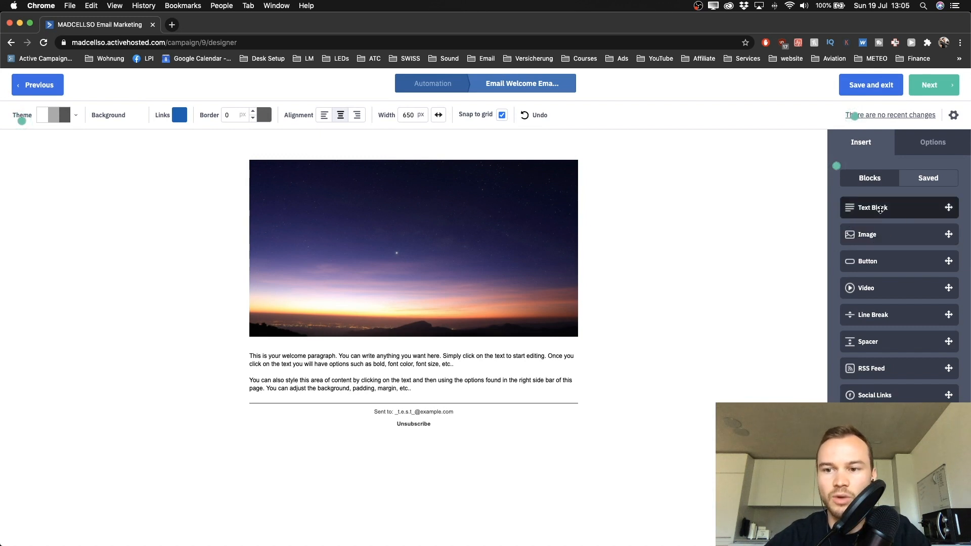
drag(901, 205, 429, 156)
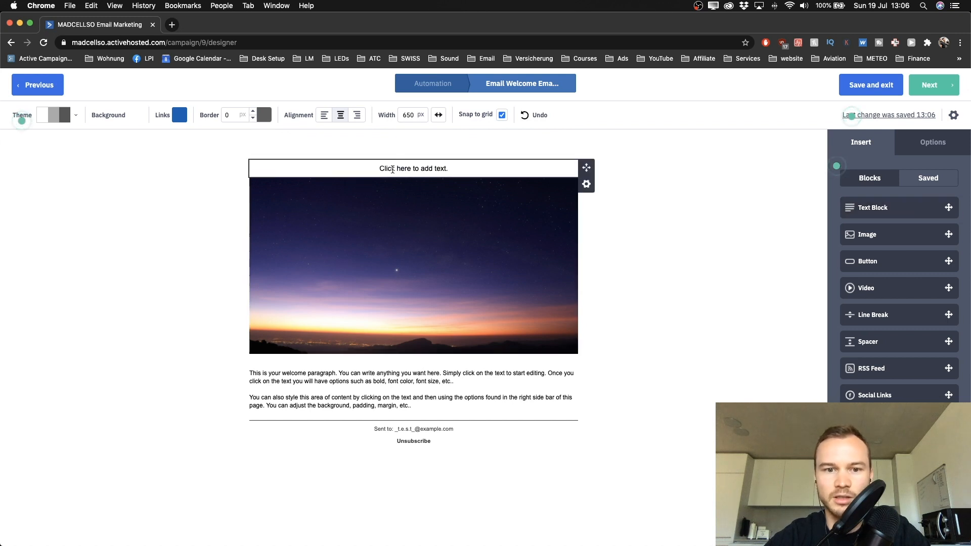
Step: Switch the email layout from centered to left-aligned, briefly trying Center before settling on Left
click(392, 169)
click(647, 198)
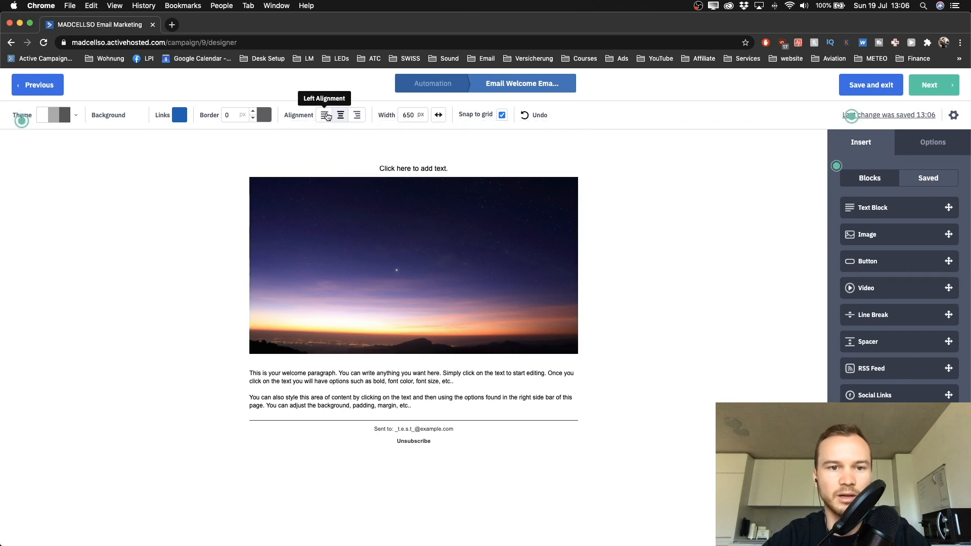
click(327, 116)
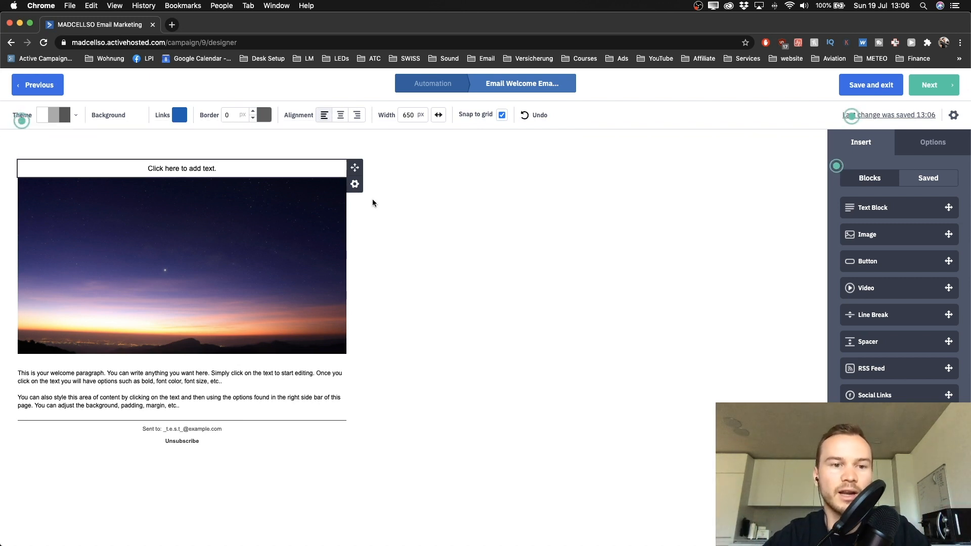
click(341, 116)
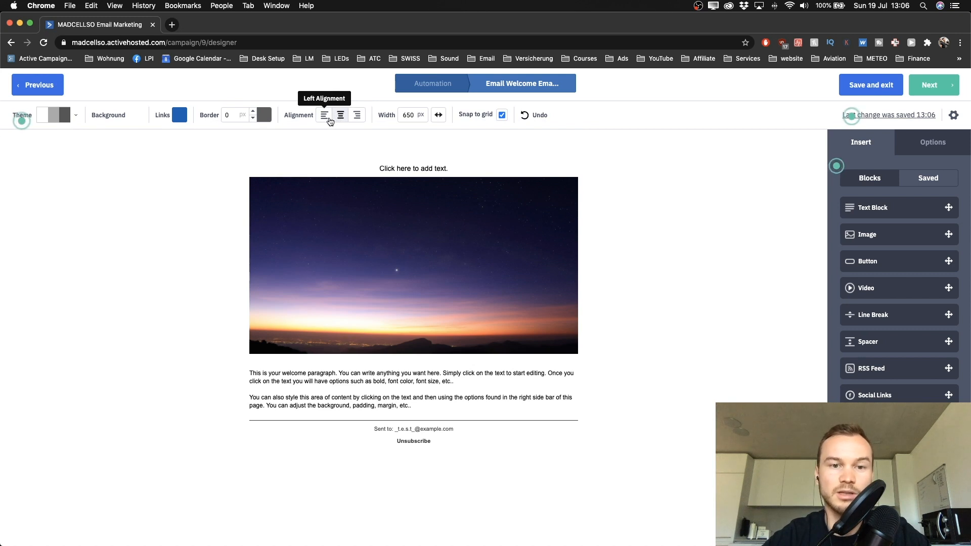
click(325, 116)
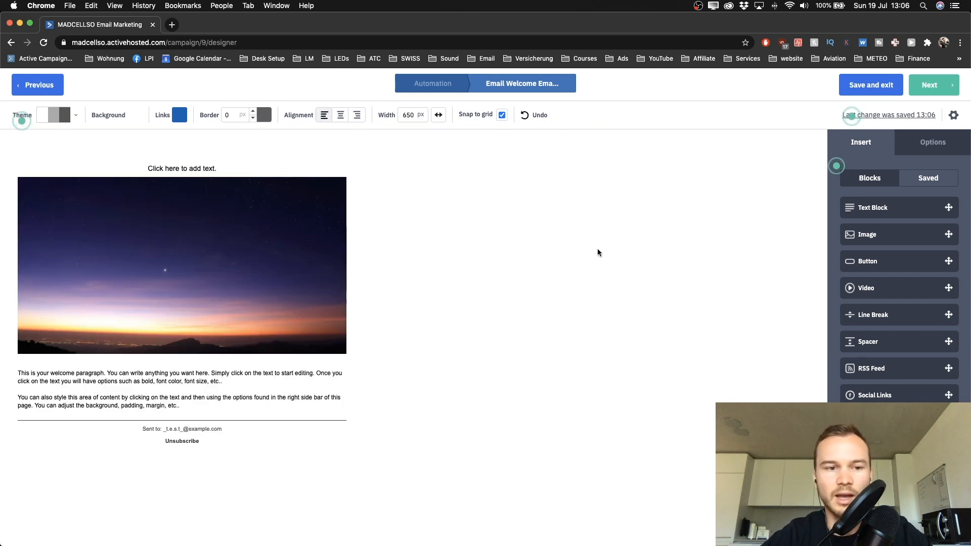
Step: Delete the image block, the empty block and the heading text block
click(355, 201)
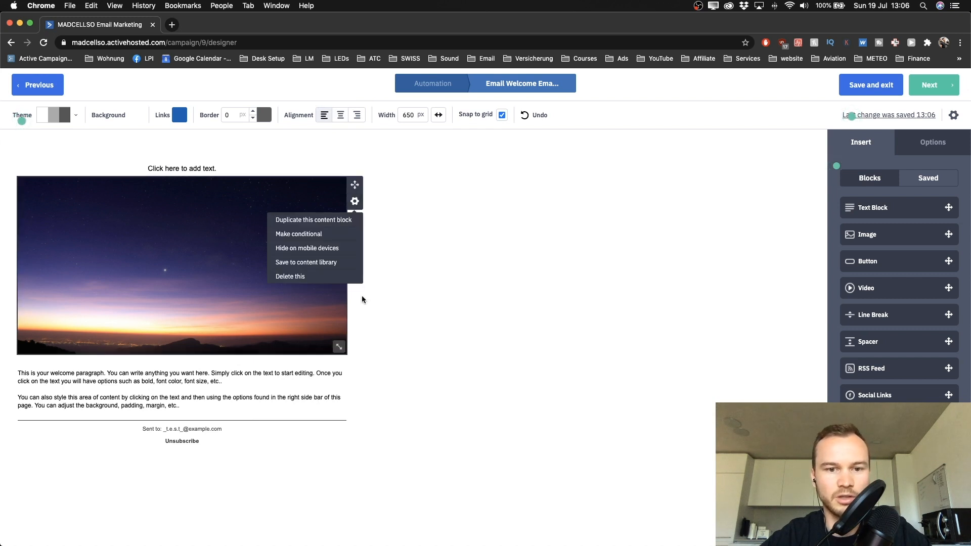
click(304, 276)
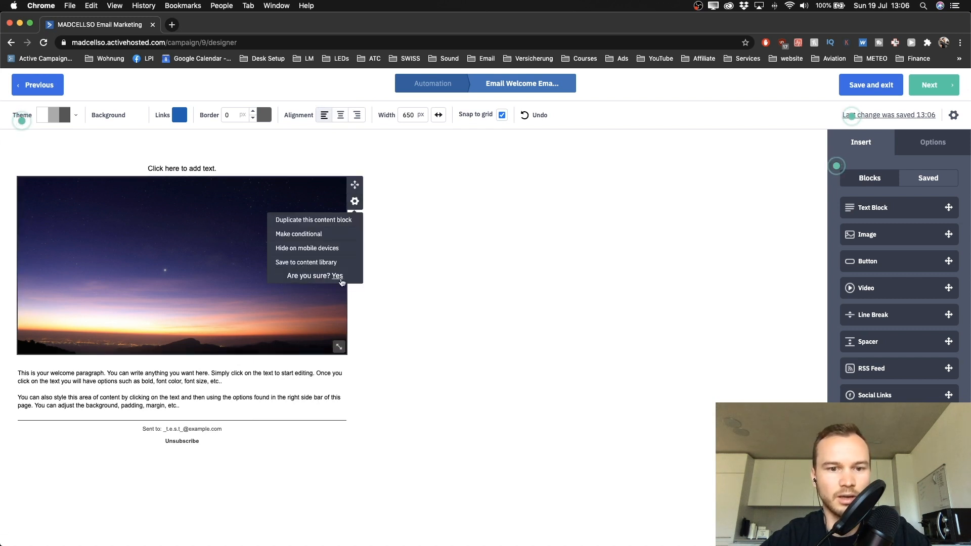
click(337, 276)
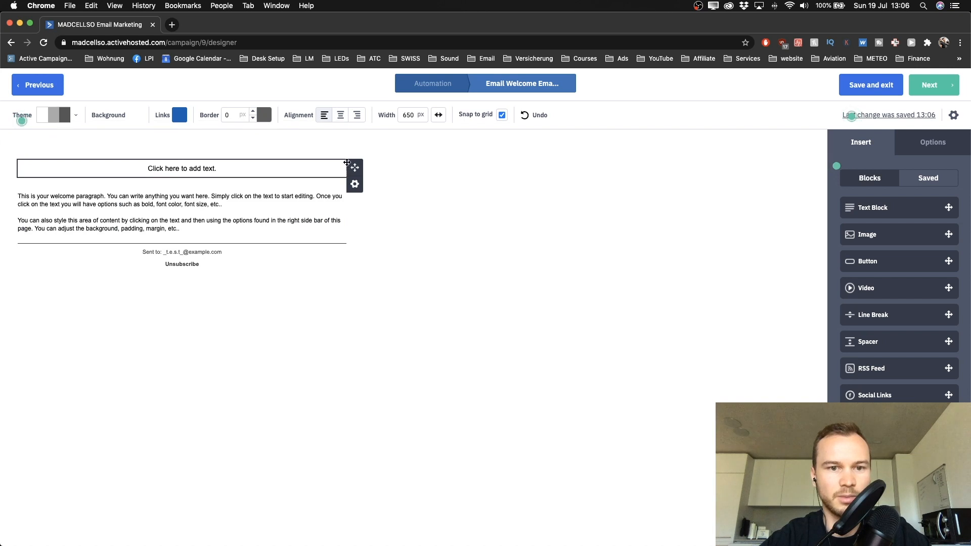
click(354, 169)
click(305, 243)
click(337, 244)
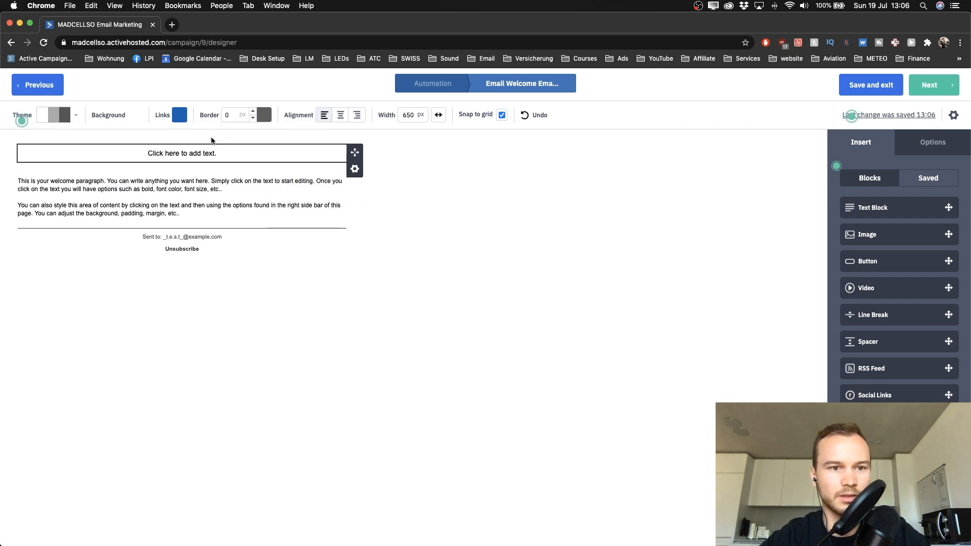
click(355, 169)
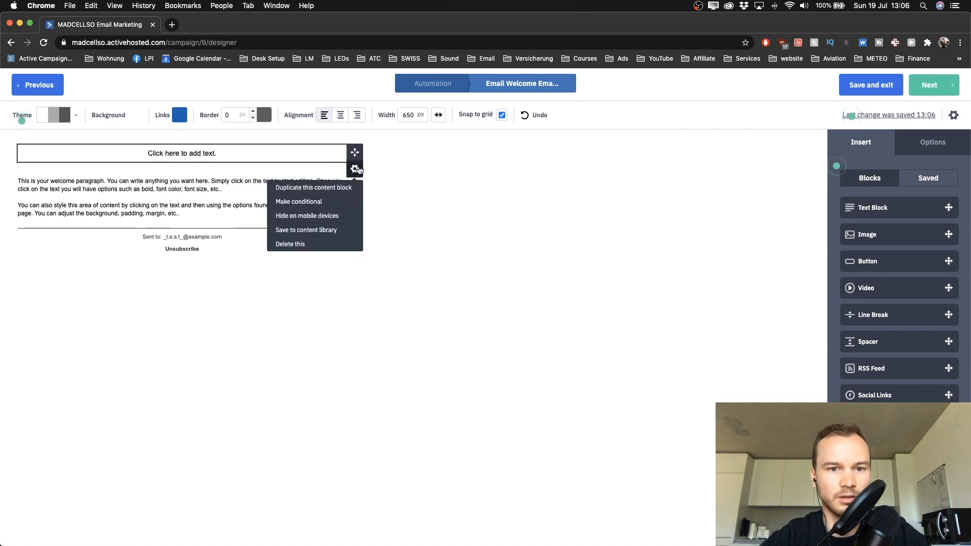
click(298, 242)
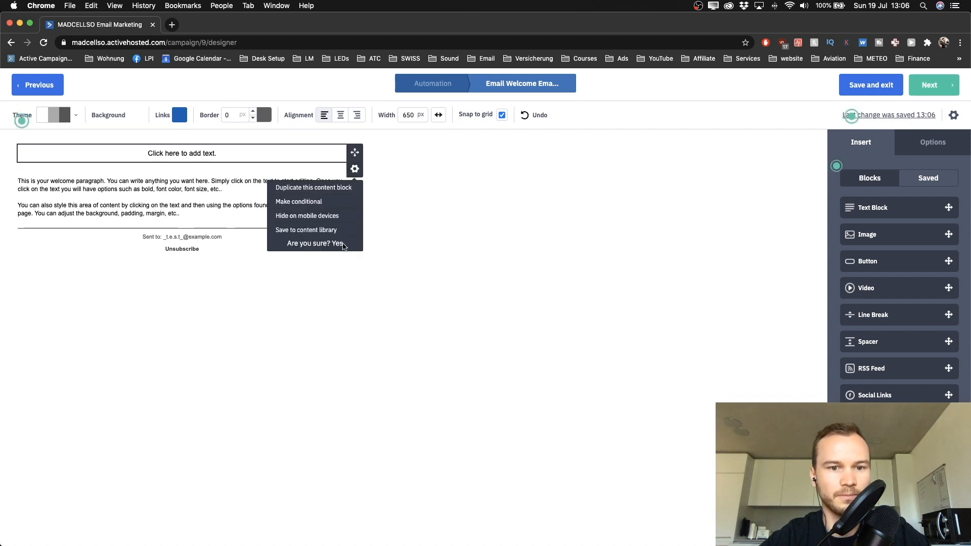
click(342, 245)
Step: Set the welcome paragraph's font size to 14 px
click(153, 173)
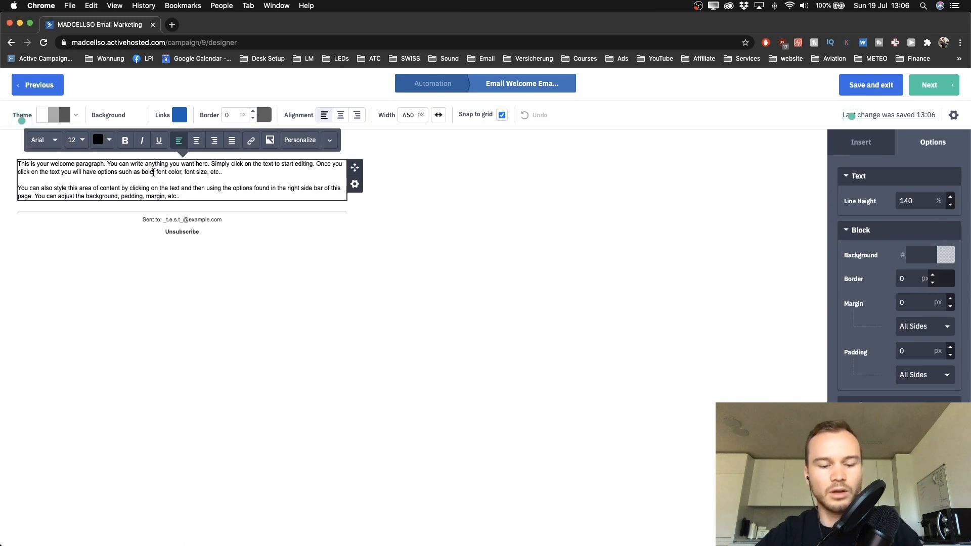
key(super+a)
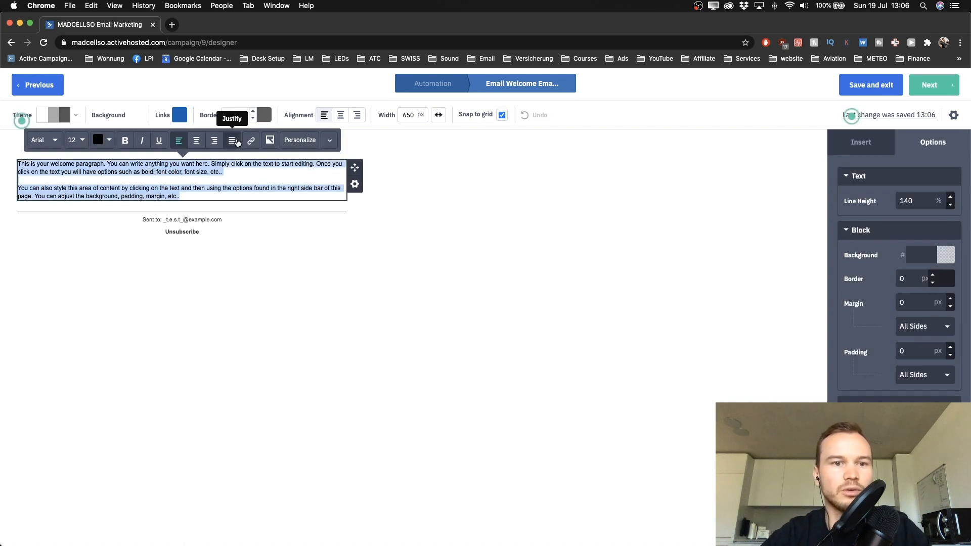
click(83, 143)
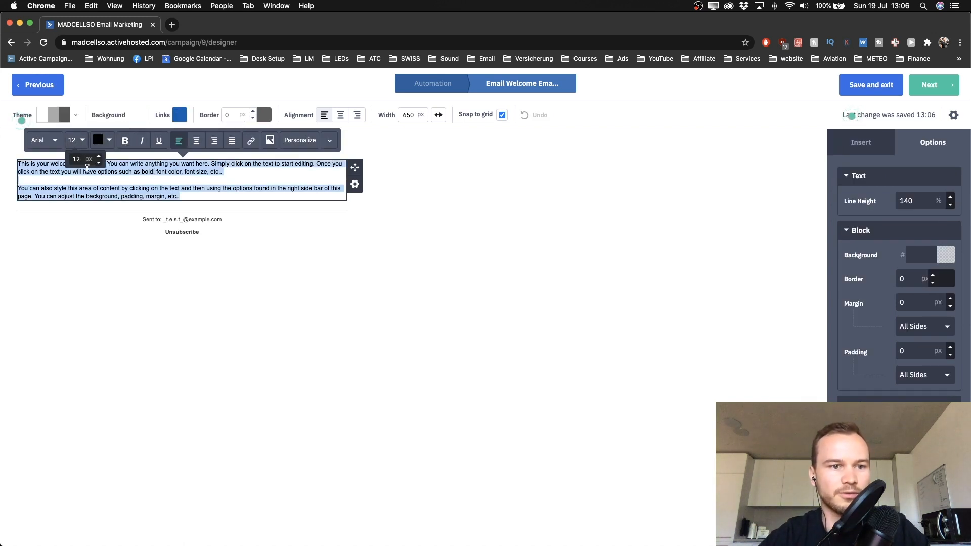
click(98, 156)
click(99, 156)
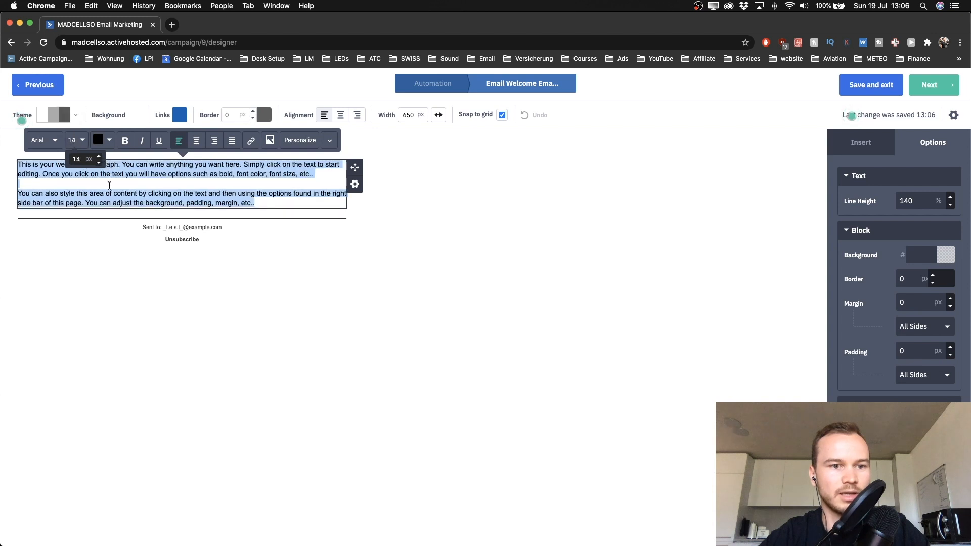
Step: Replace the placeholder paragraph with the welcome message beginning 'Hi there'
click(146, 256)
triple_click(105, 172)
key(super+a)
key(BackSpace)
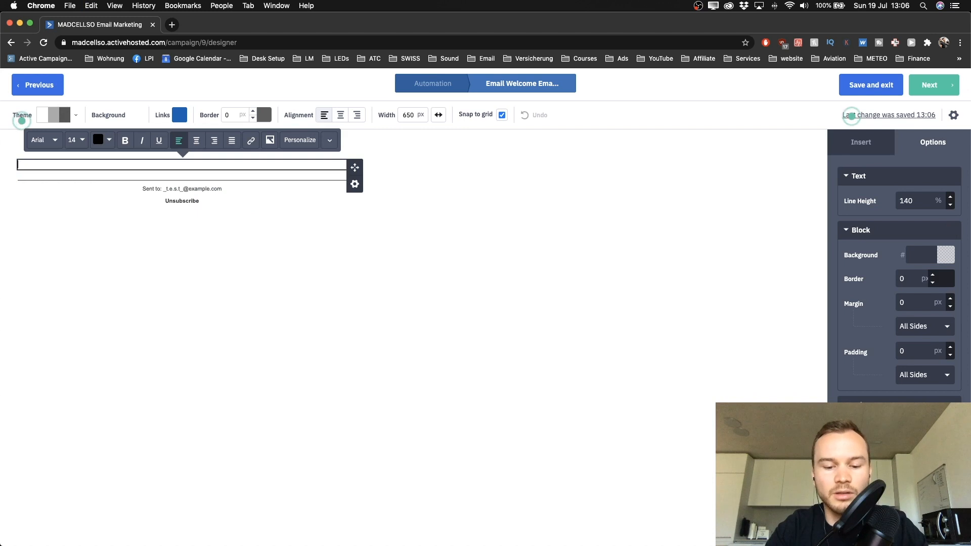
text(Hi there)
key(Return)
key(Return)
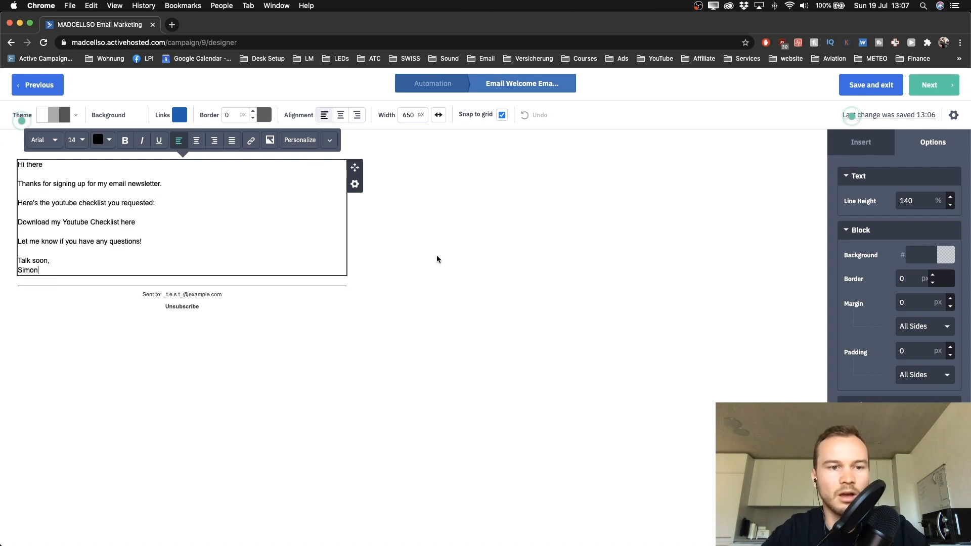
click(435, 258)
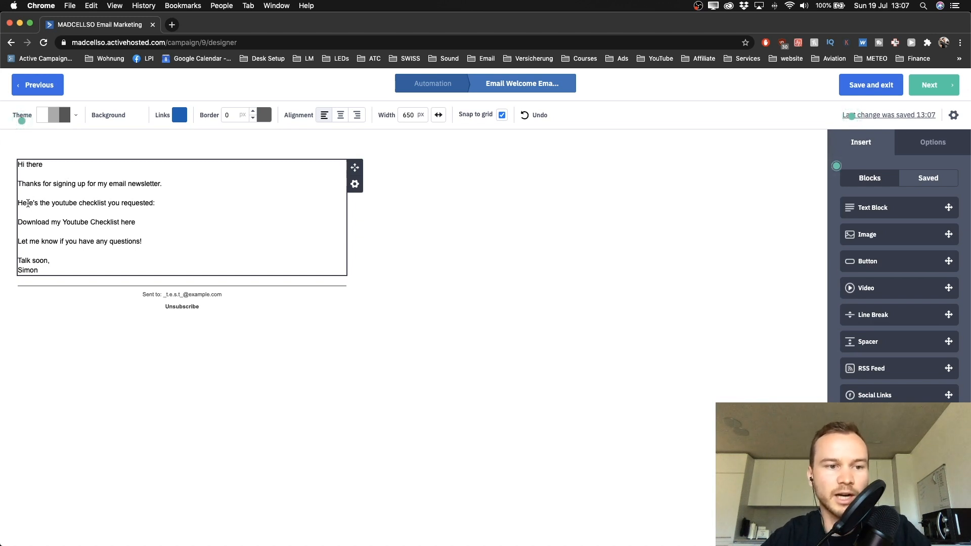
Step: Select the 'Download my Youtube Checklist here' line in the message
drag(18, 222, 148, 222)
scroll(148, 222, up, 5)
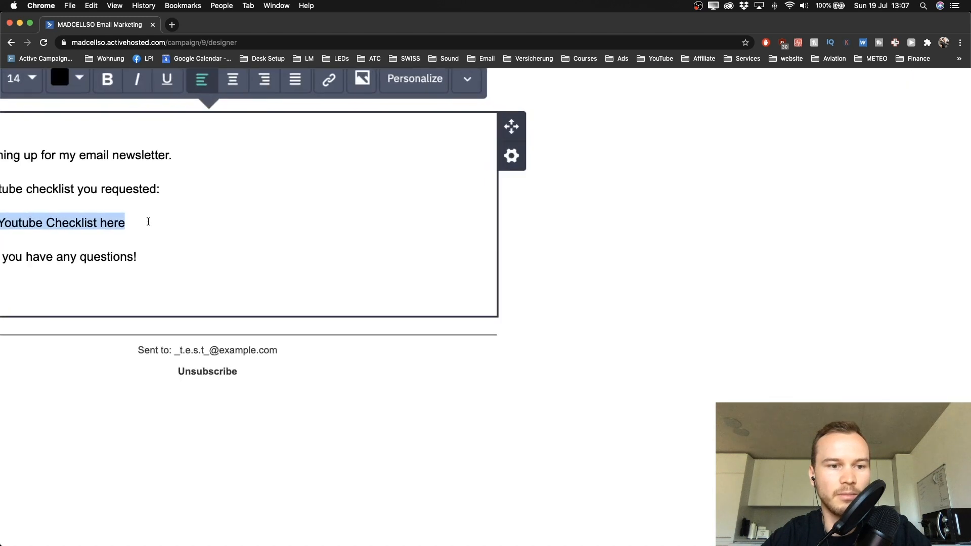
scroll(148, 222, left, 3)
scroll(103, 227, up, 2)
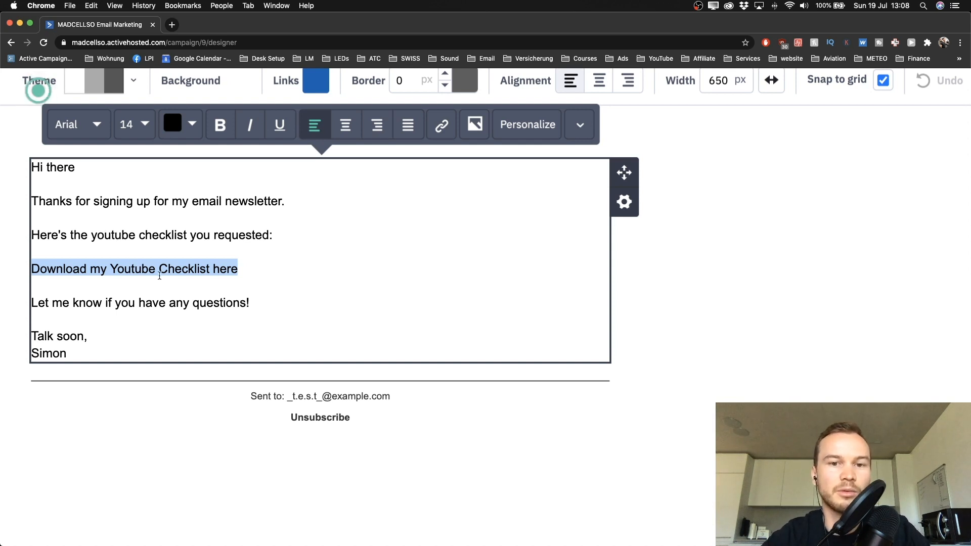
scroll(226, 274, up, 2)
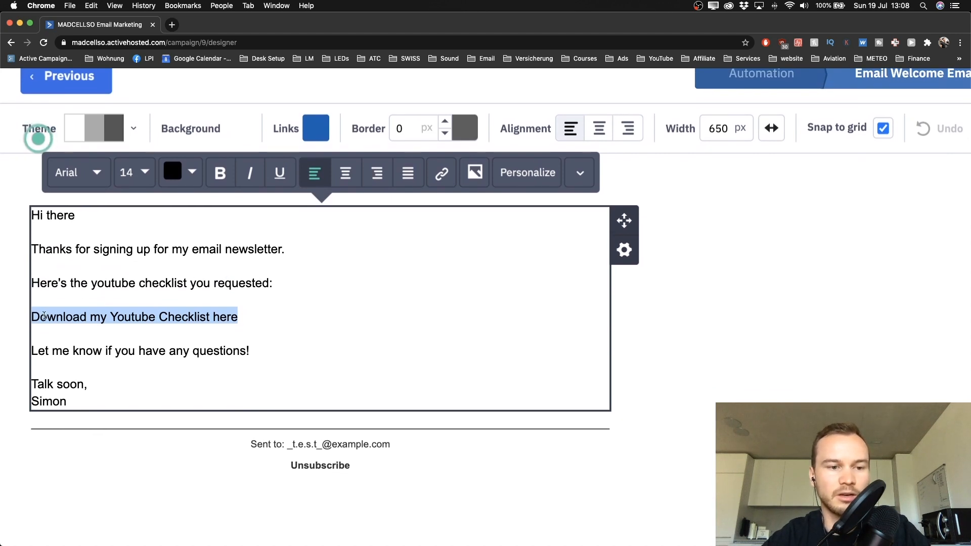
click(42, 316)
drag(33, 317, 277, 321)
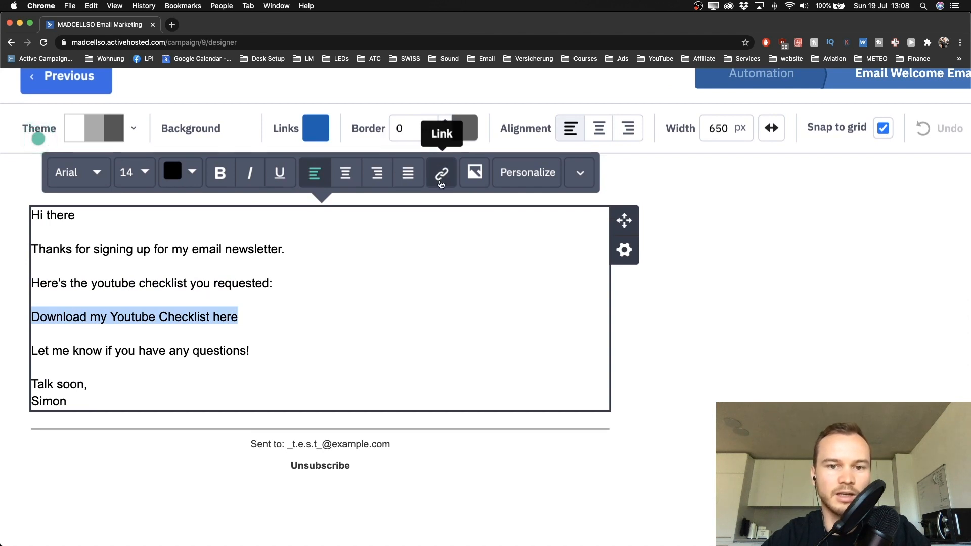
click(443, 182)
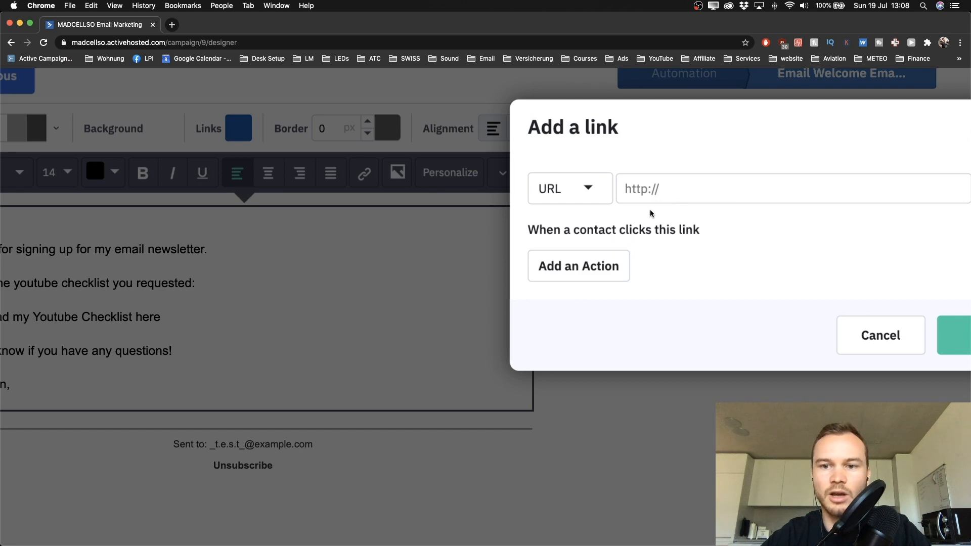
click(574, 178)
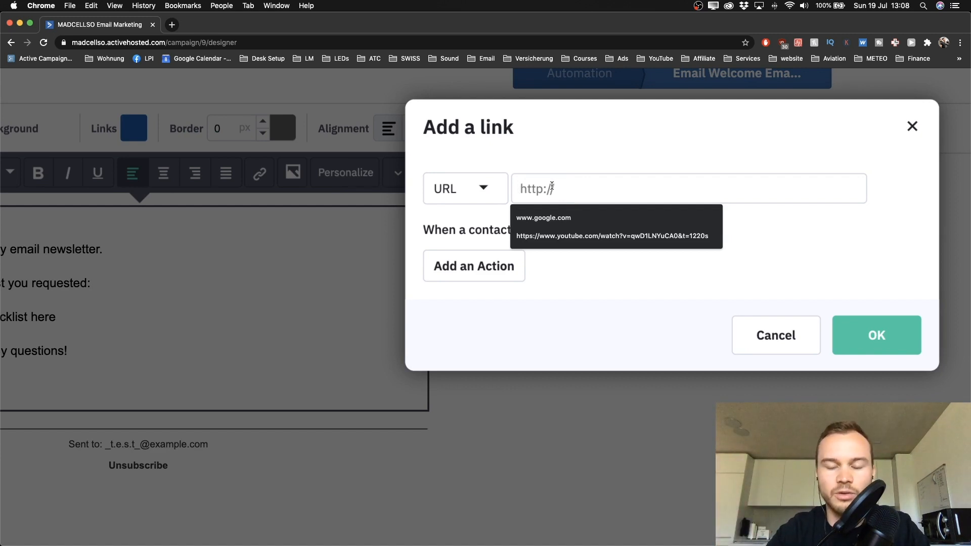
text(www.d)
key(BackSpace)
text(drop)
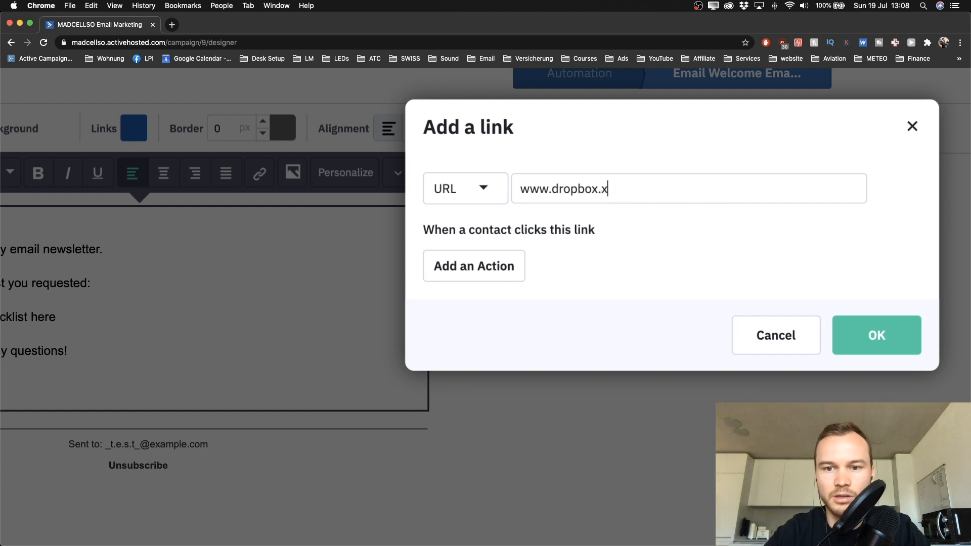
text(box.com)
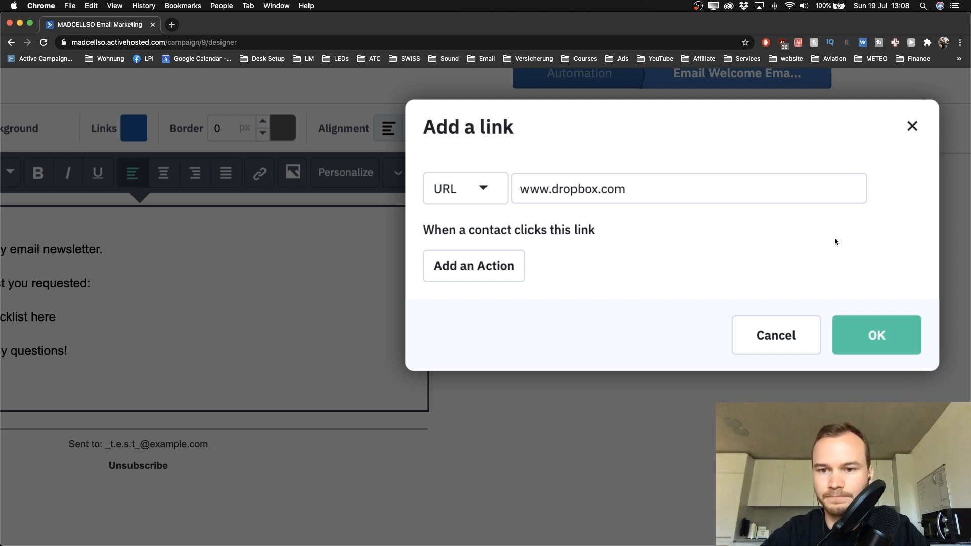
Step: Add a click action tagging contacts 'downloaded: youtube checklist' and confirm the link
click(499, 284)
click(515, 293)
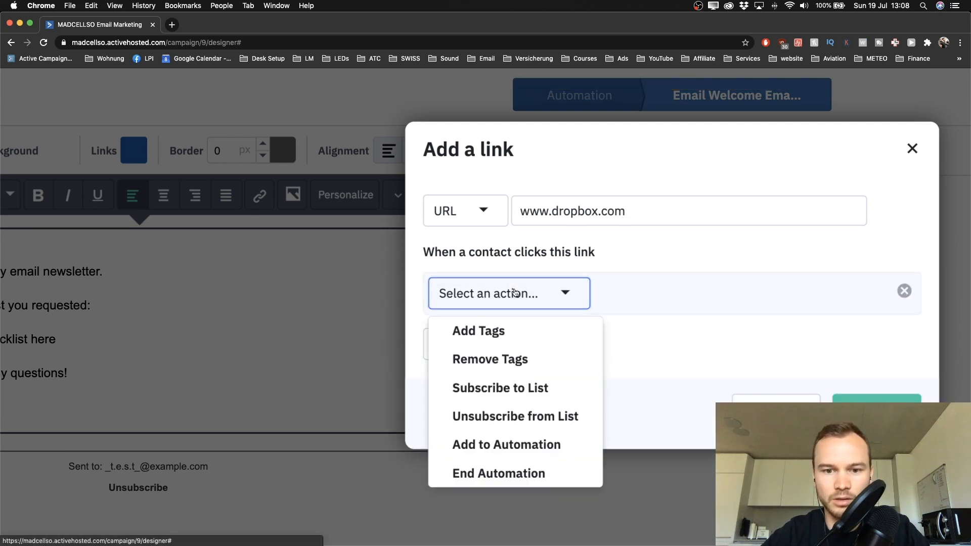
click(498, 335)
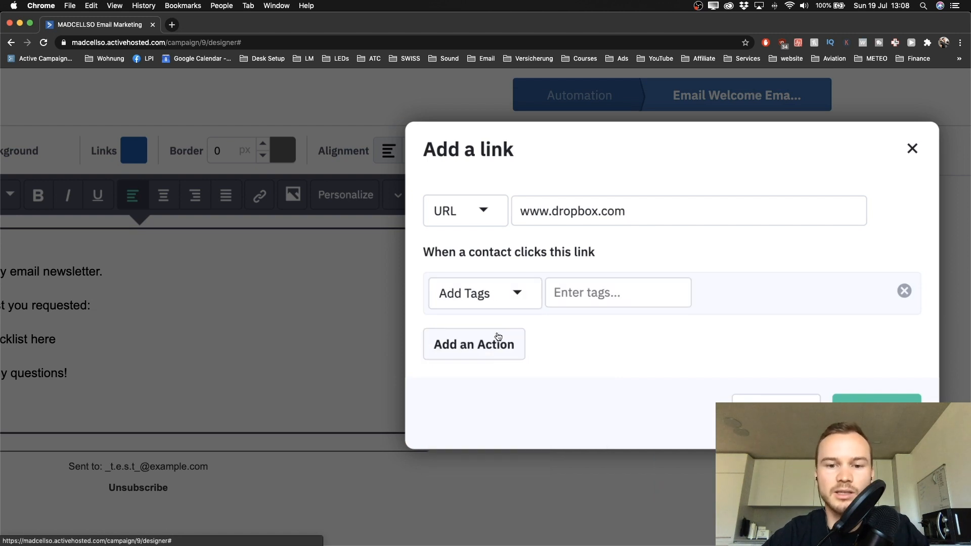
click(581, 300)
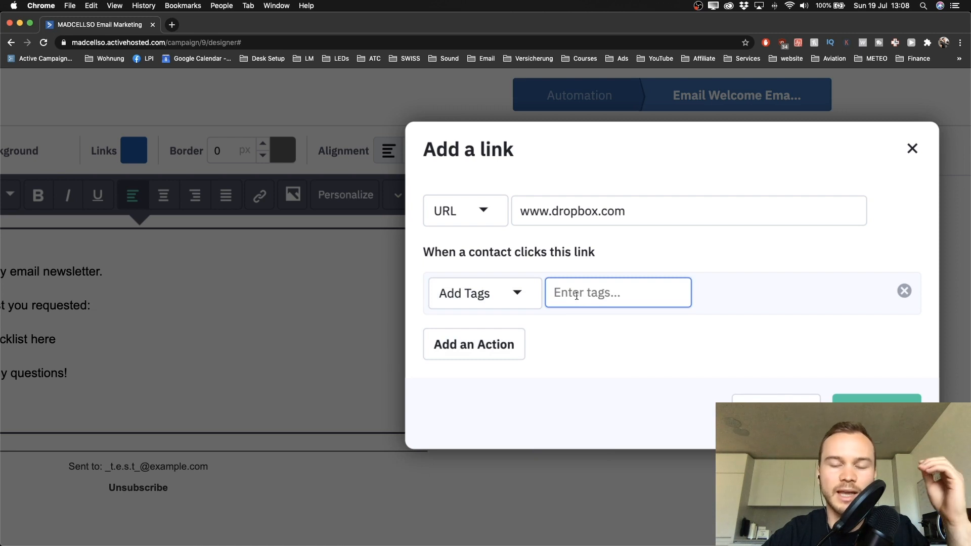
text(download)
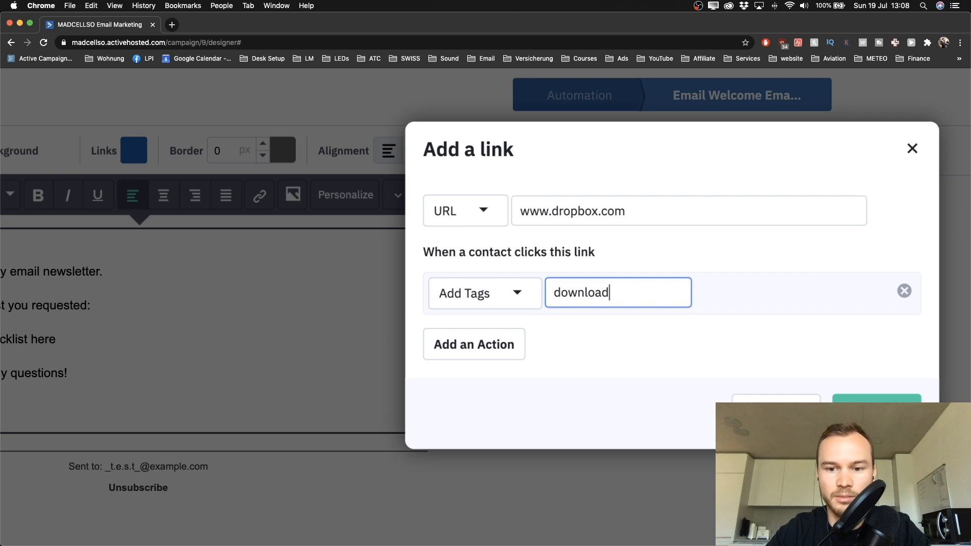
text(ed: youtube checklit)
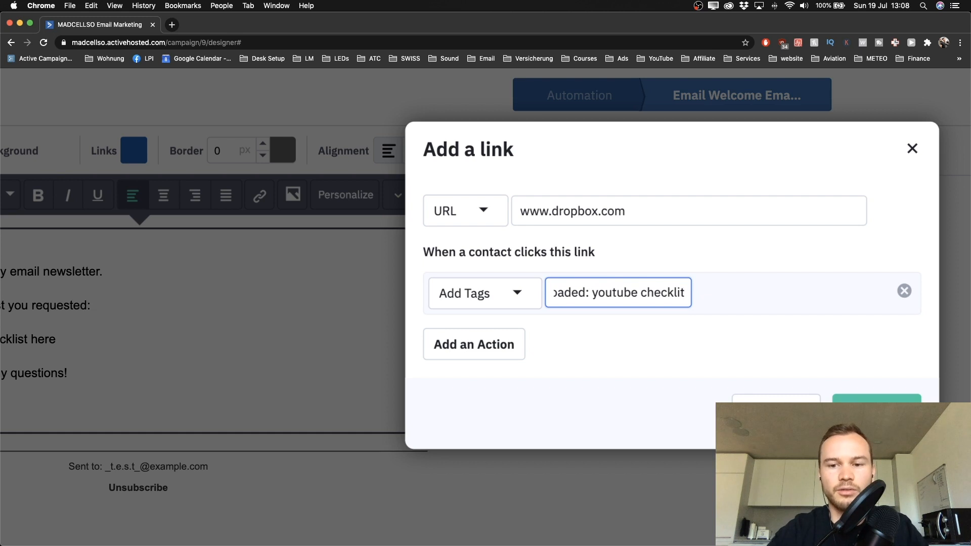
key(BackSpace)
text(st)
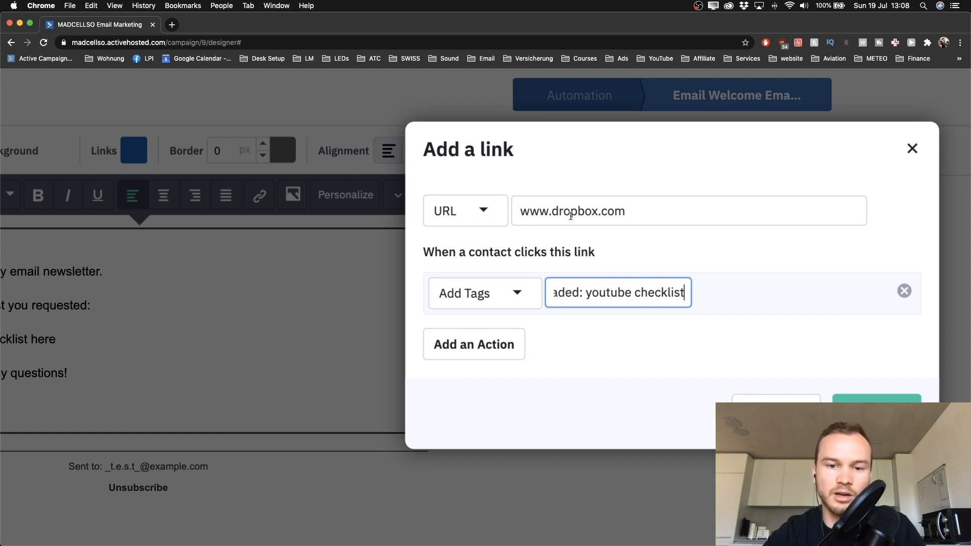
click(576, 334)
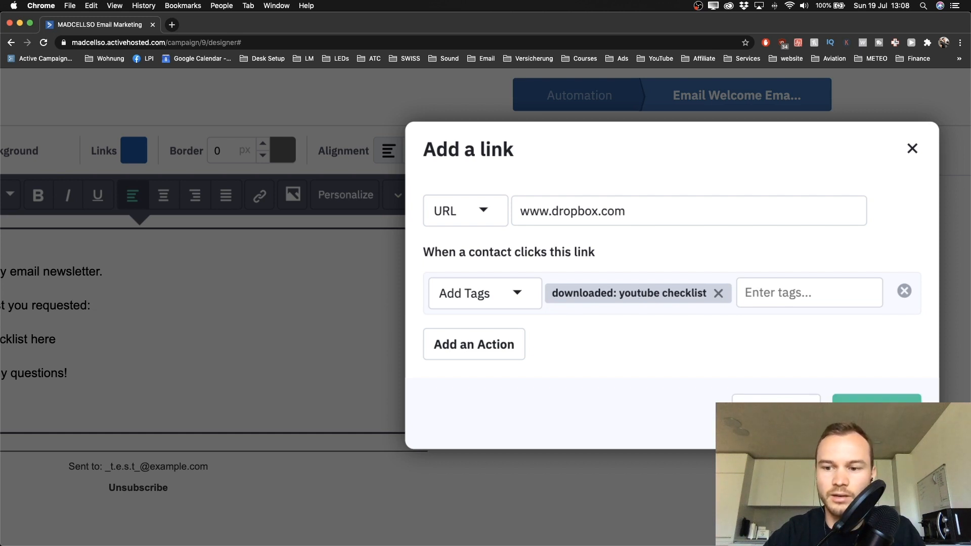
click(877, 410)
Step: Review the finished welcome text and show the Insert panel's Blocks list
scroll(431, 345, down, 5)
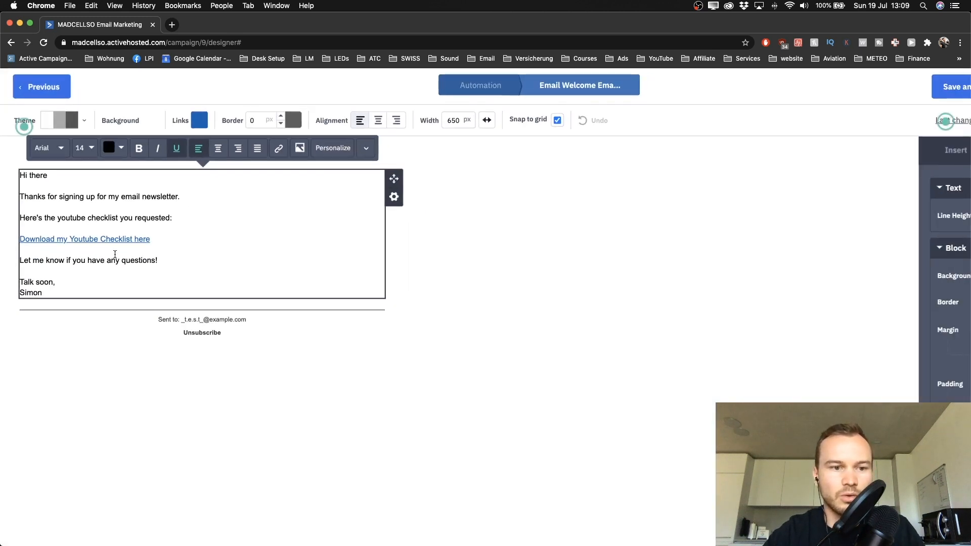
scroll(116, 254, up, 5)
scroll(116, 253, left, 2)
scroll(116, 258, up, 2)
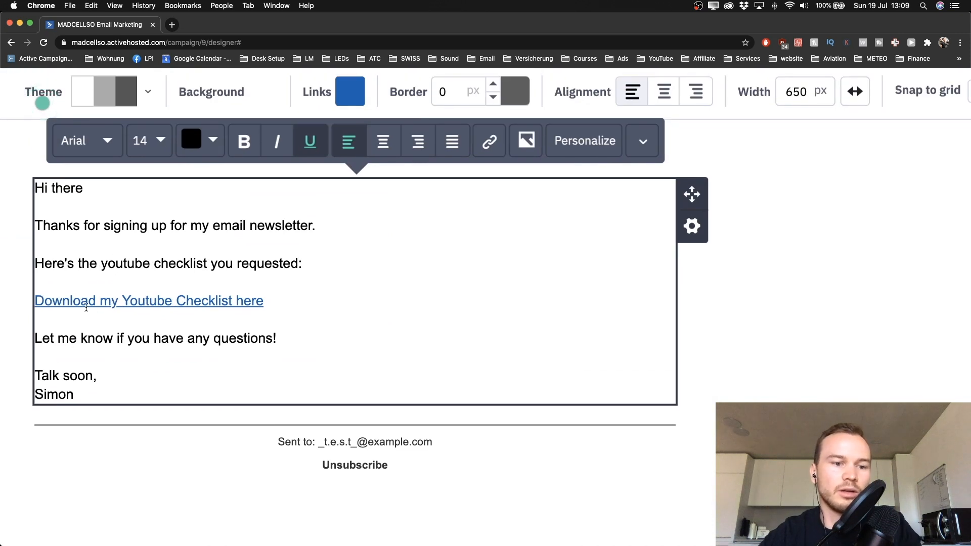
scroll(282, 308, down, 3)
scroll(283, 309, down, 3)
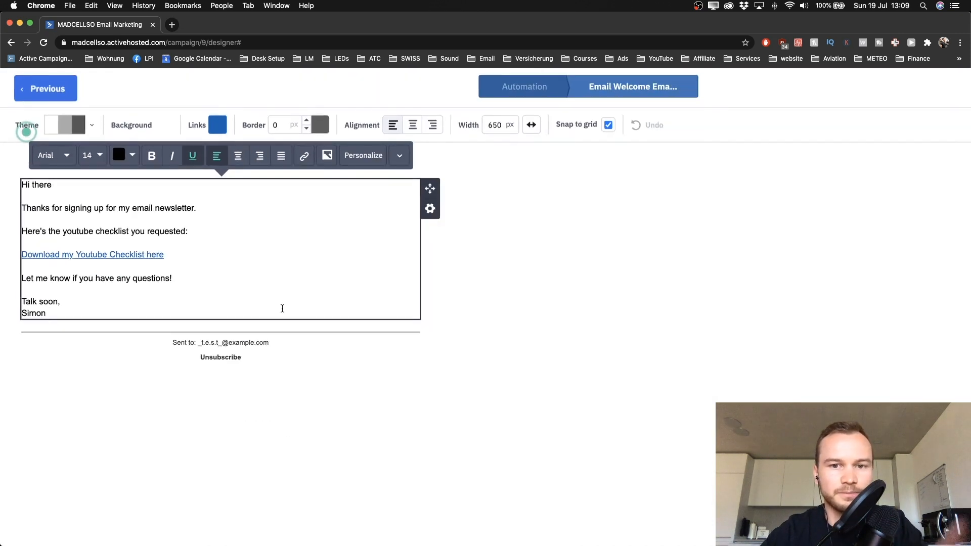
scroll(282, 308, down, 3)
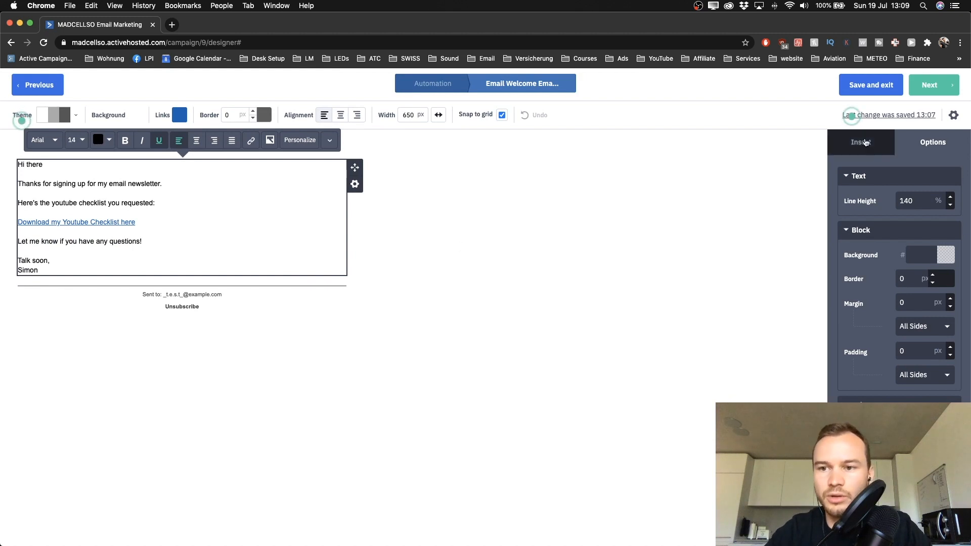
click(866, 142)
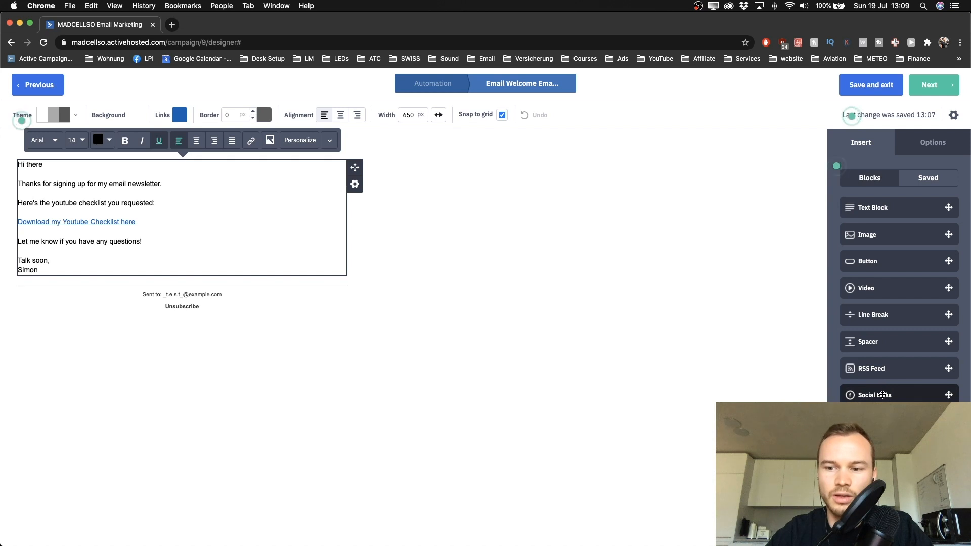
scroll(882, 395, down, 2)
drag(970, 395, 654, 394)
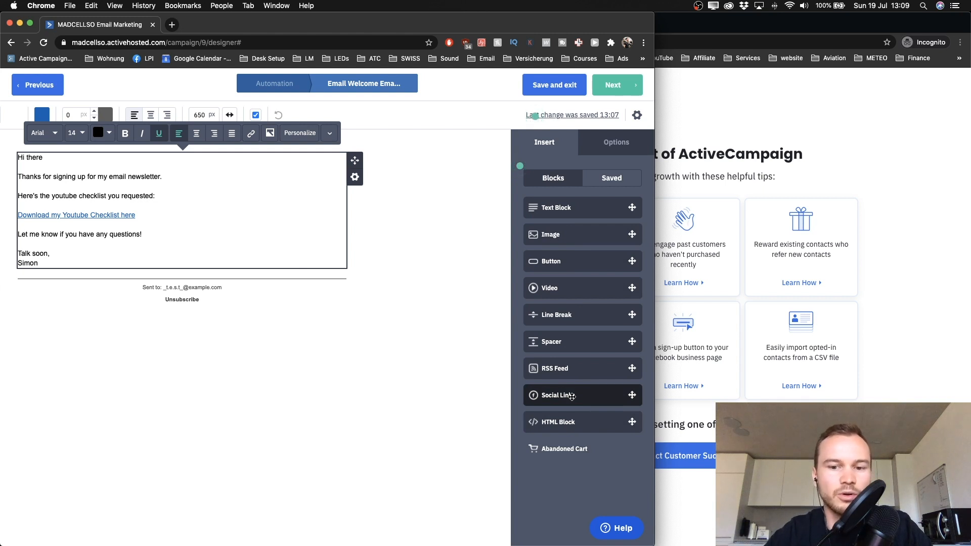
Step: Place a Social Links block below the sign-off and fill in Facebook, Twitter, YouTube and Instagram URLs
drag(571, 397, 107, 266)
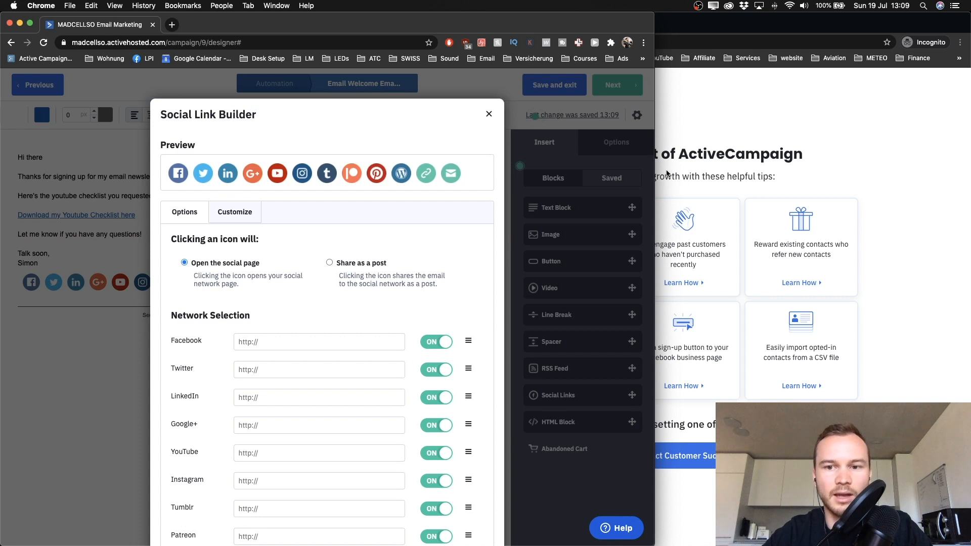
drag(655, 165, 686, 163)
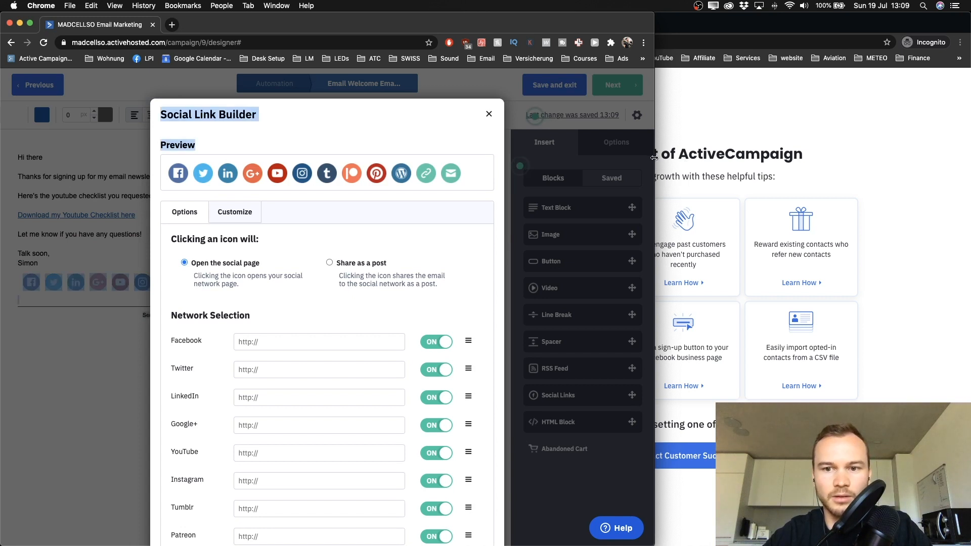
double_click(653, 159)
scroll(538, 296, down, 5)
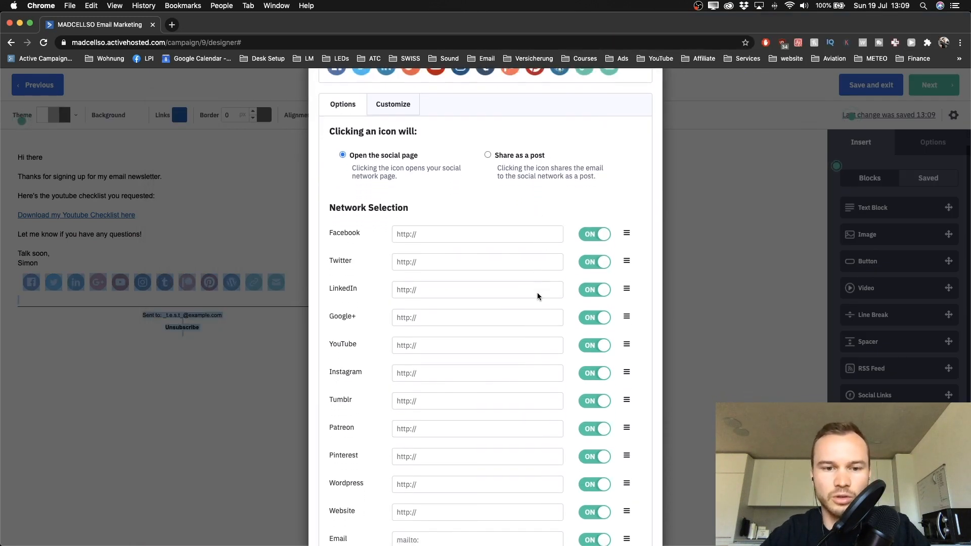
click(443, 201)
click(438, 223)
click(438, 226)
click(438, 248)
click(419, 310)
click(420, 327)
click(419, 339)
click(419, 360)
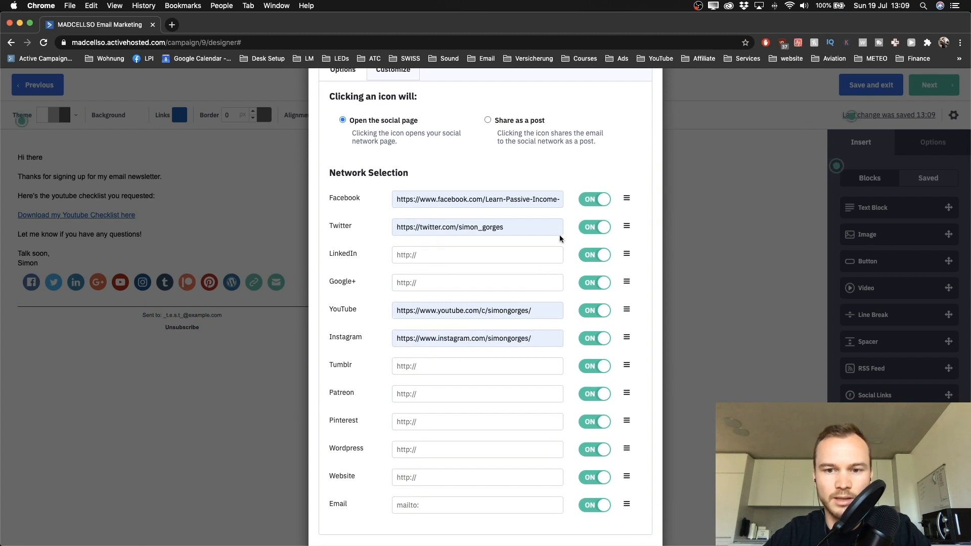
Step: Hide LinkedIn, Google+, Tumblr, Patreon, Pinterest, Wordpress, Website and Email icons, then save the block
click(595, 255)
click(595, 282)
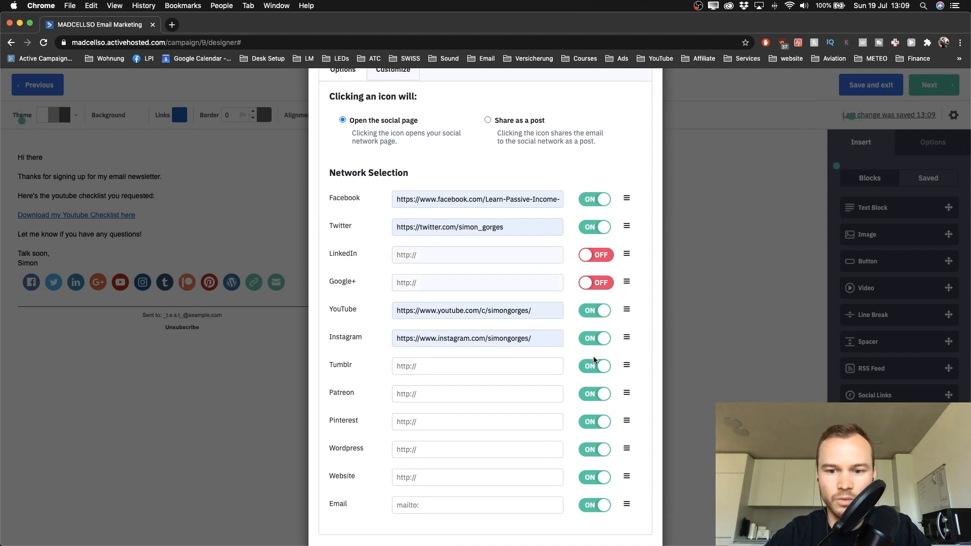
click(595, 366)
click(595, 394)
click(595, 422)
click(595, 450)
scroll(593, 453, down, 2)
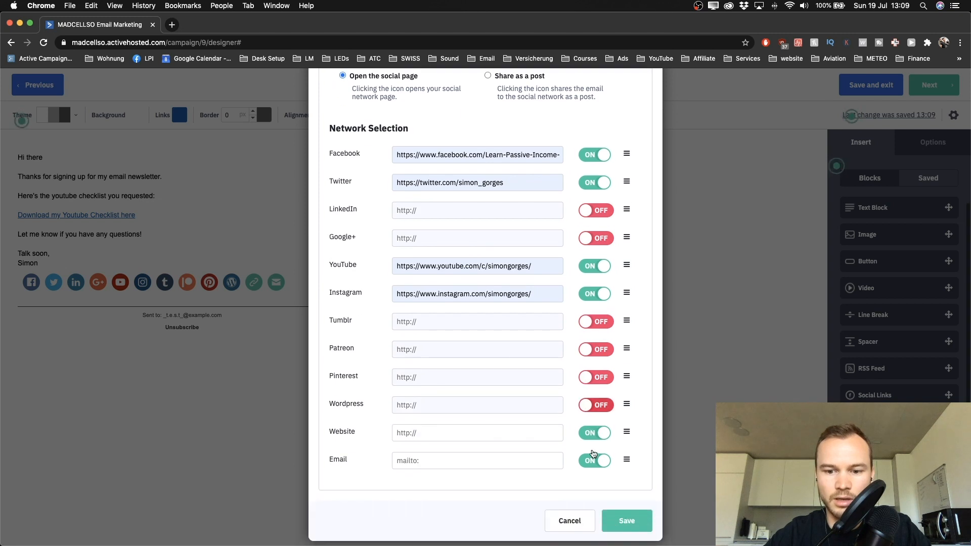
click(594, 433)
click(595, 461)
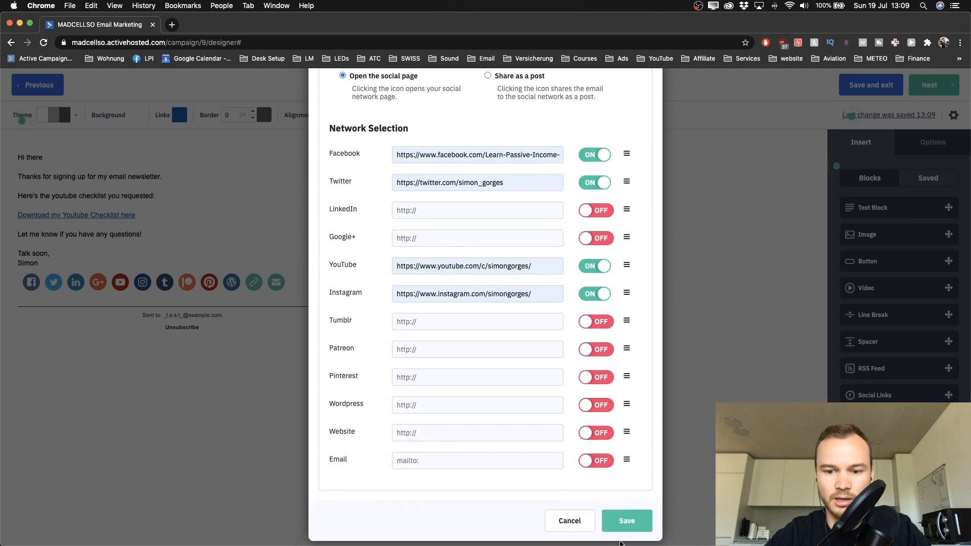
click(627, 521)
scroll(74, 291, up, 3)
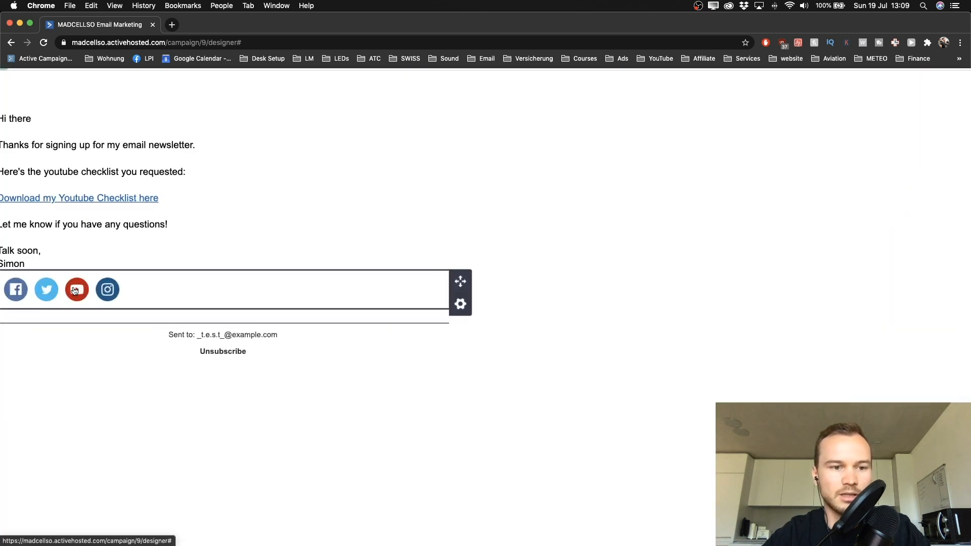
scroll(75, 290, left, 1)
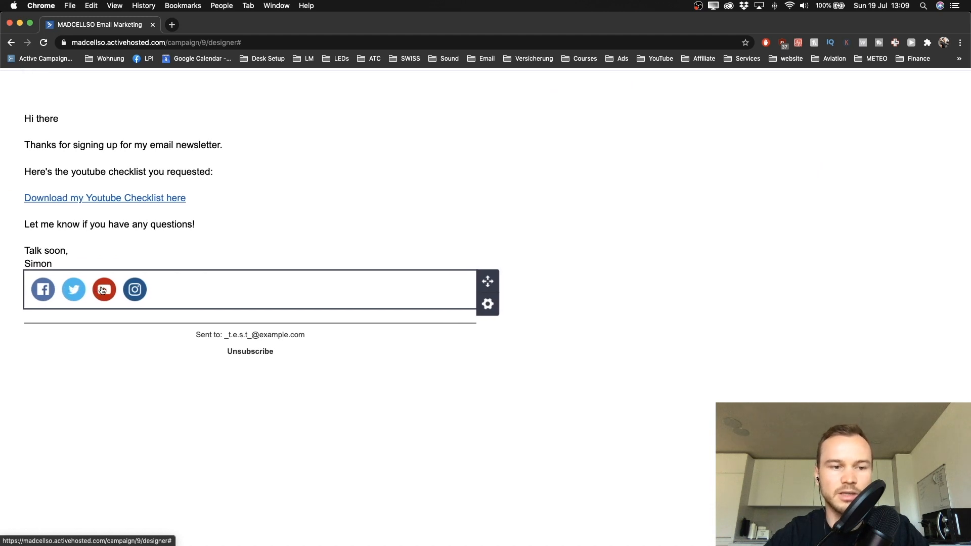
scroll(104, 318, down, 2)
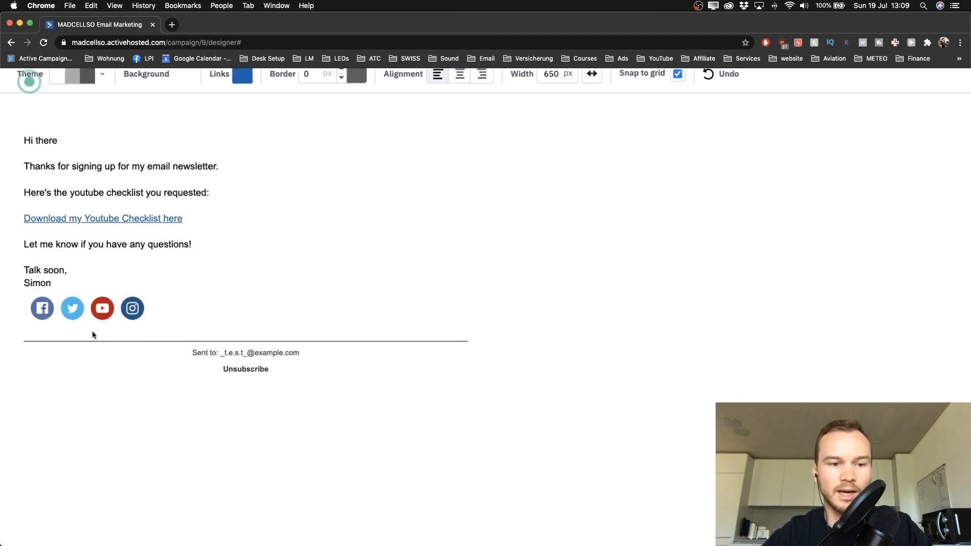
scroll(96, 328, down, 2)
scroll(100, 326, down, 1)
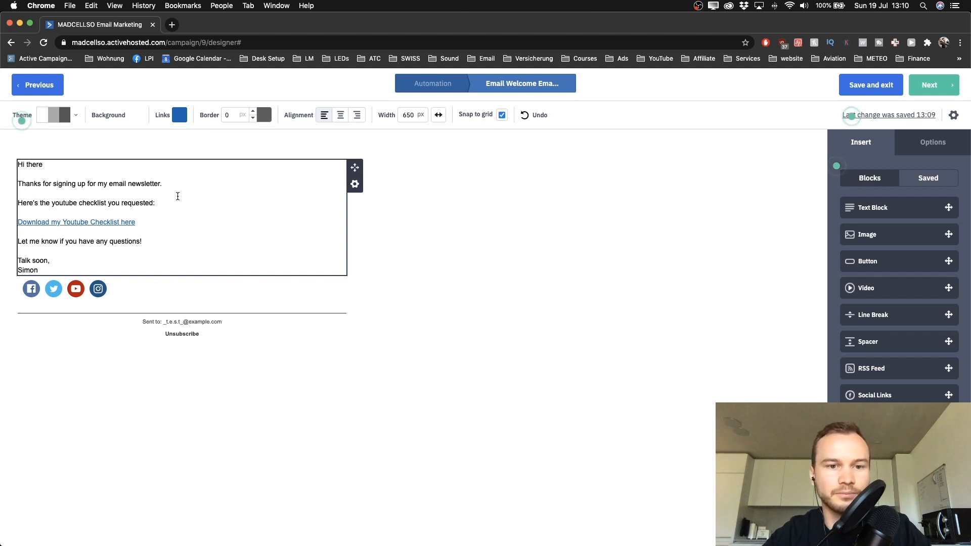
drag(18, 165, 169, 258)
click(214, 226)
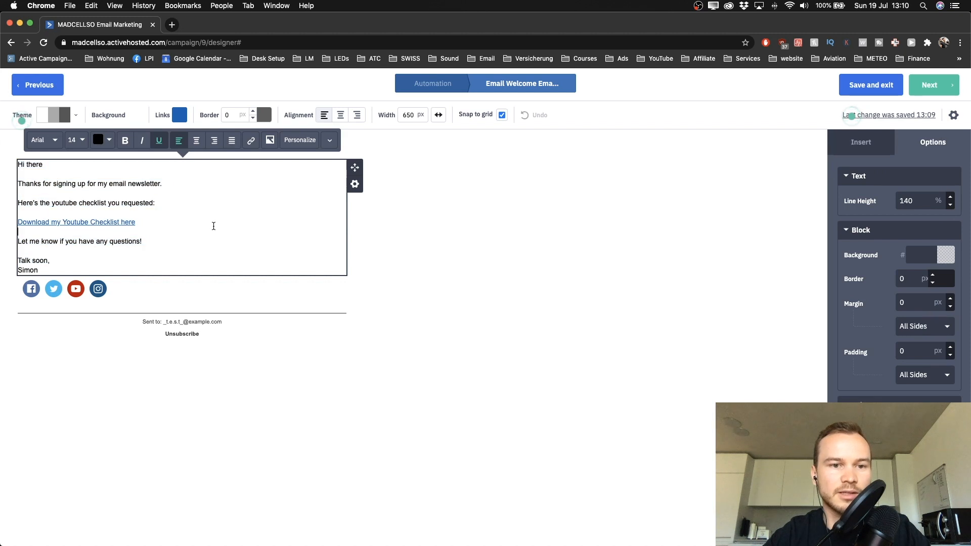
click(391, 244)
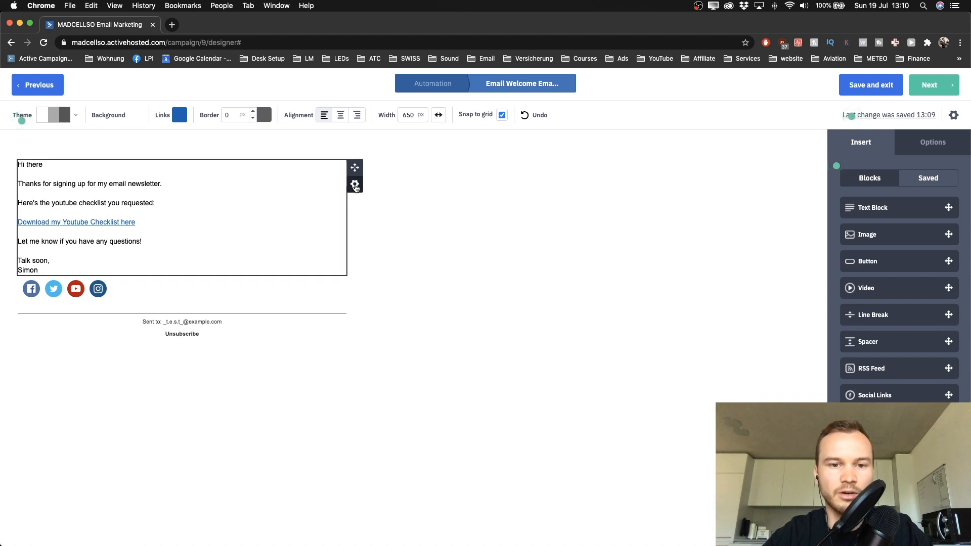
Step: Save the welcome text block to the content library as 'Text Template 1'
click(355, 185)
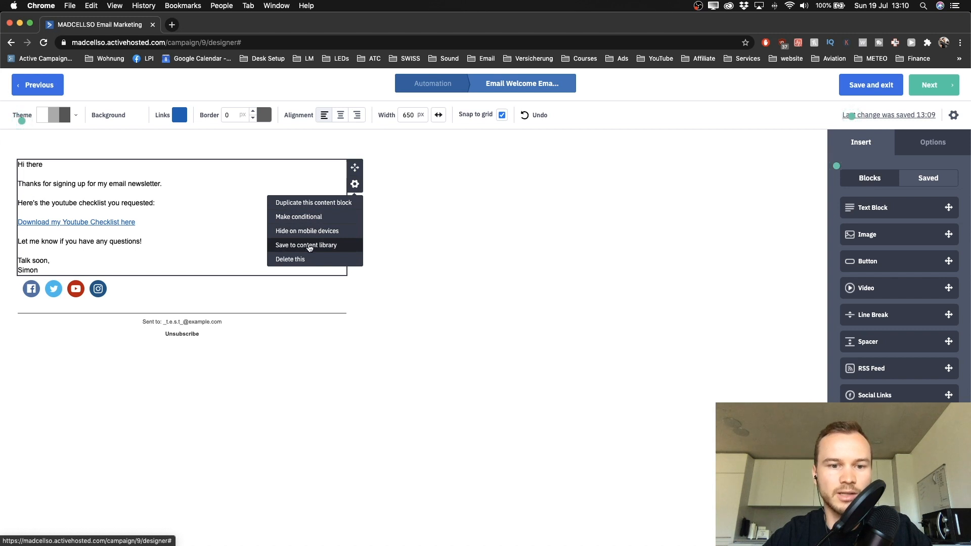
click(304, 247)
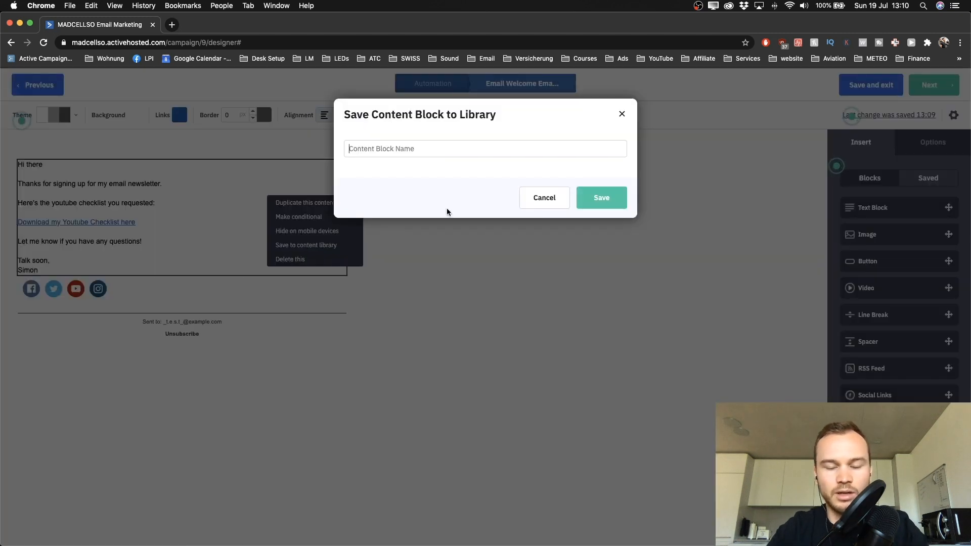
text(Text Templat)
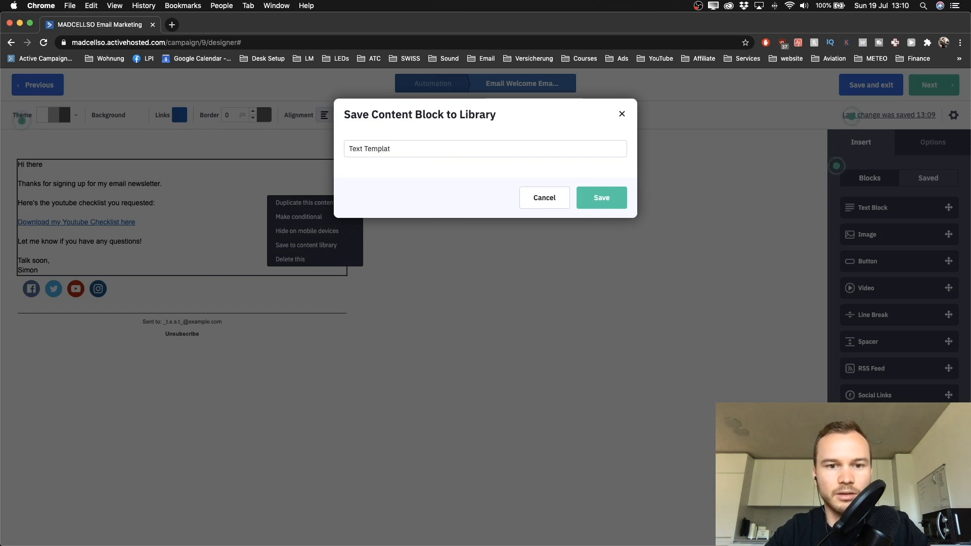
text(e 1)
click(601, 202)
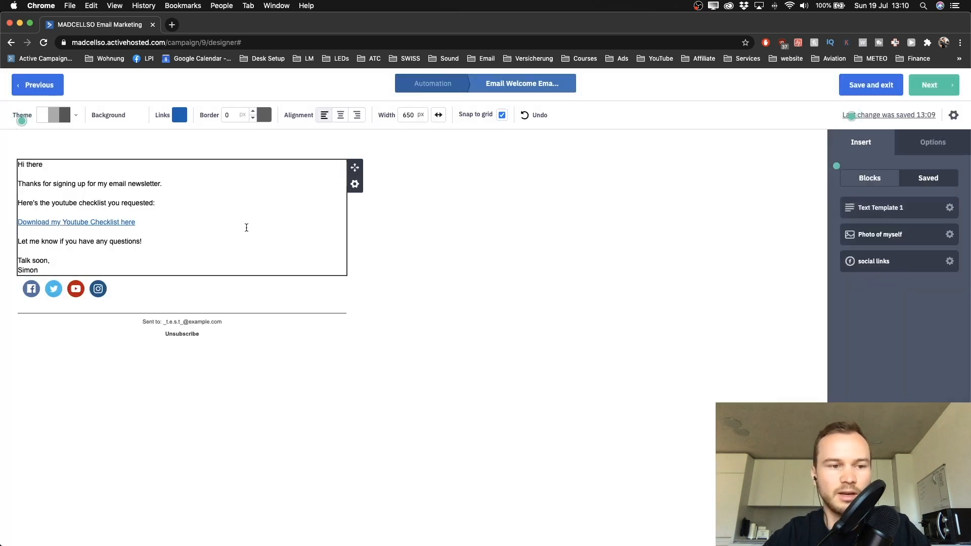
Step: Save the social links block to the content library as 'Social Links 1'
click(31, 290)
click(354, 299)
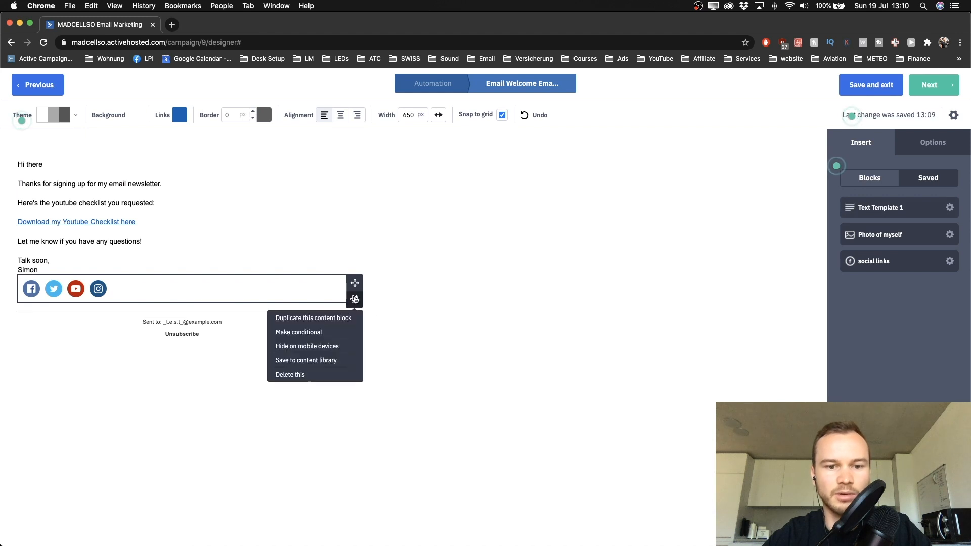
click(310, 360)
text(Social Links 1)
click(590, 198)
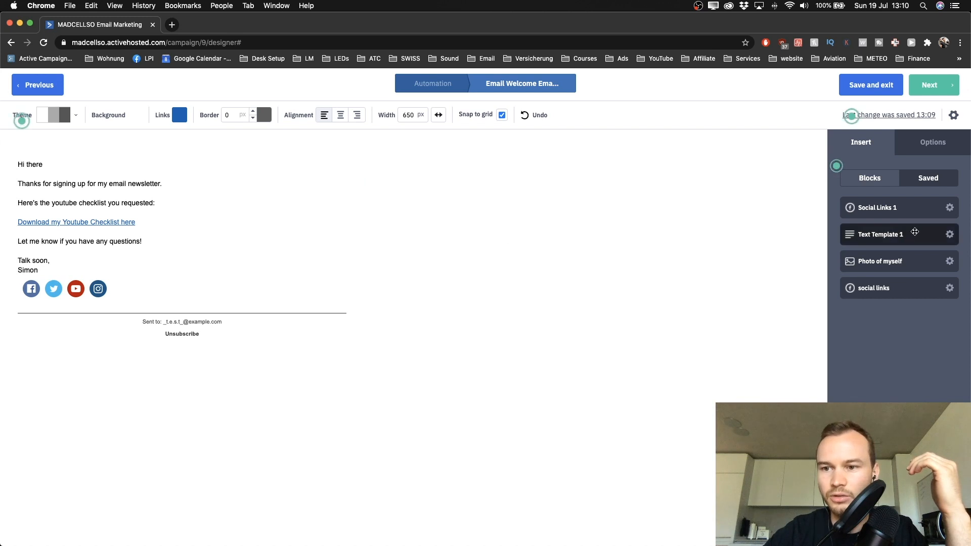
Step: Drop the saved 'Photo of myself' block between the sign-off and the social icons
drag(891, 210, 910, 217)
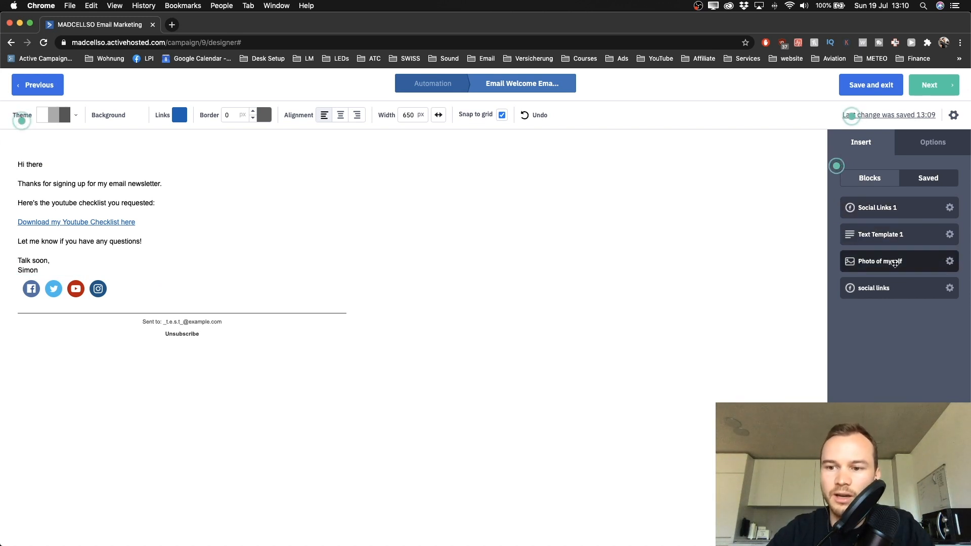
drag(895, 263, 108, 282)
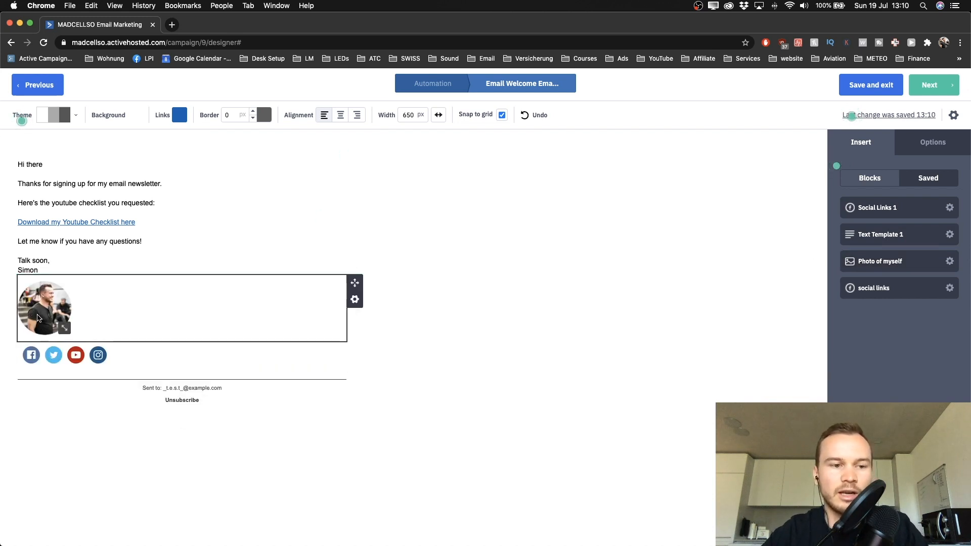
scroll(89, 295, up, 5)
scroll(89, 294, left, 2)
scroll(89, 295, down, 5)
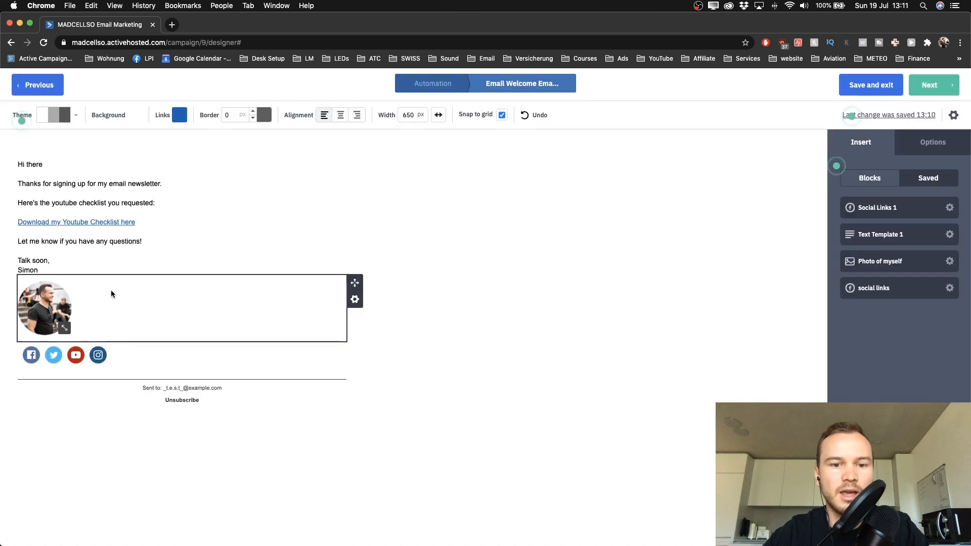
click(355, 300)
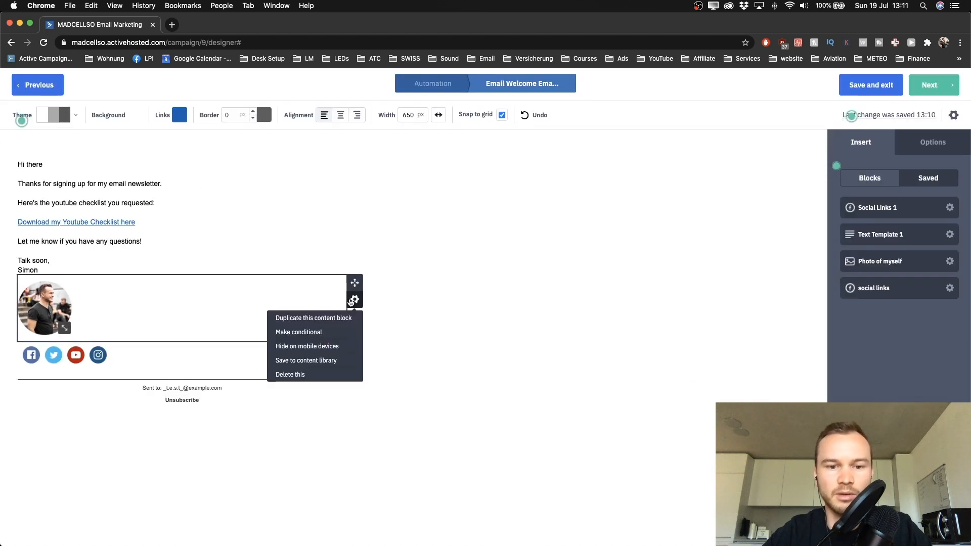
click(524, 292)
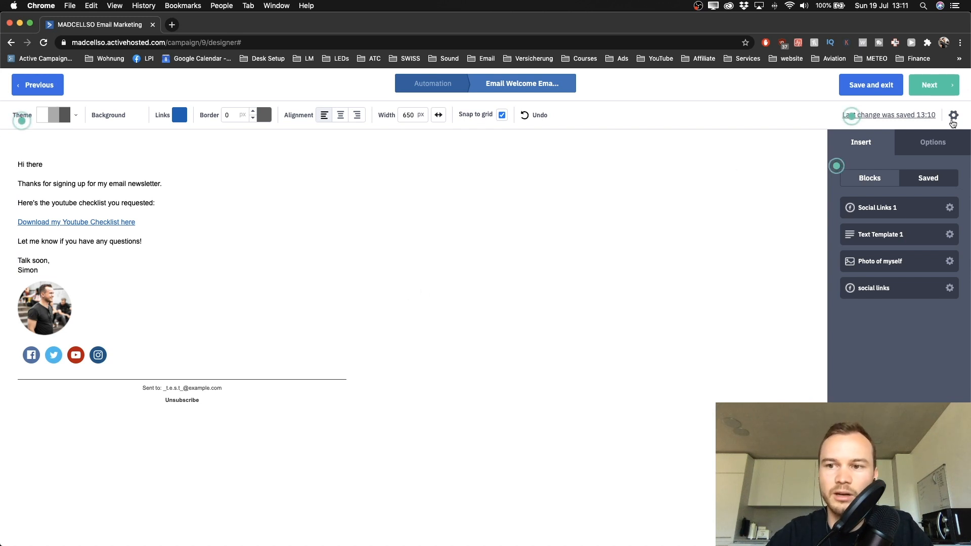
Step: Go to the Campaign Summary and review subject, sender, reply-to, message name and tracking options
click(933, 89)
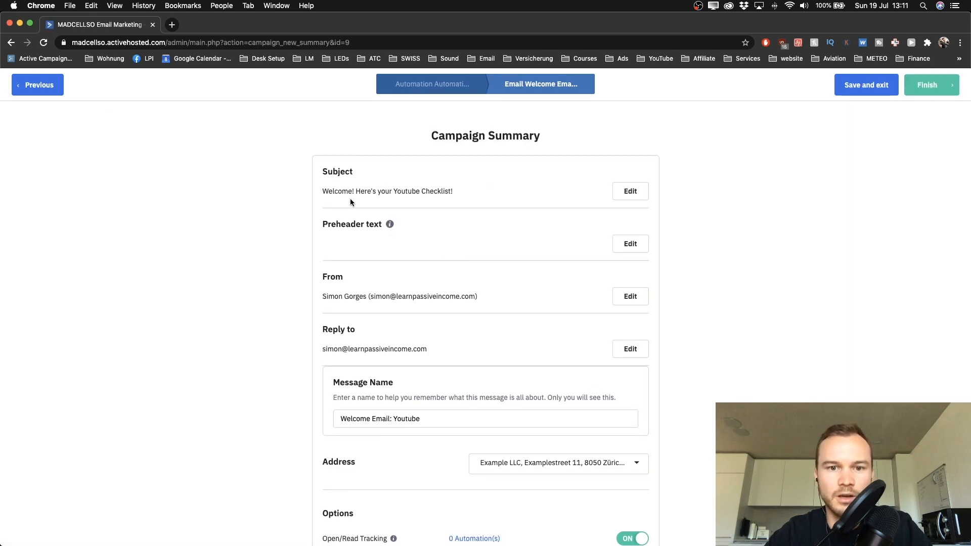
scroll(337, 177, down, 1)
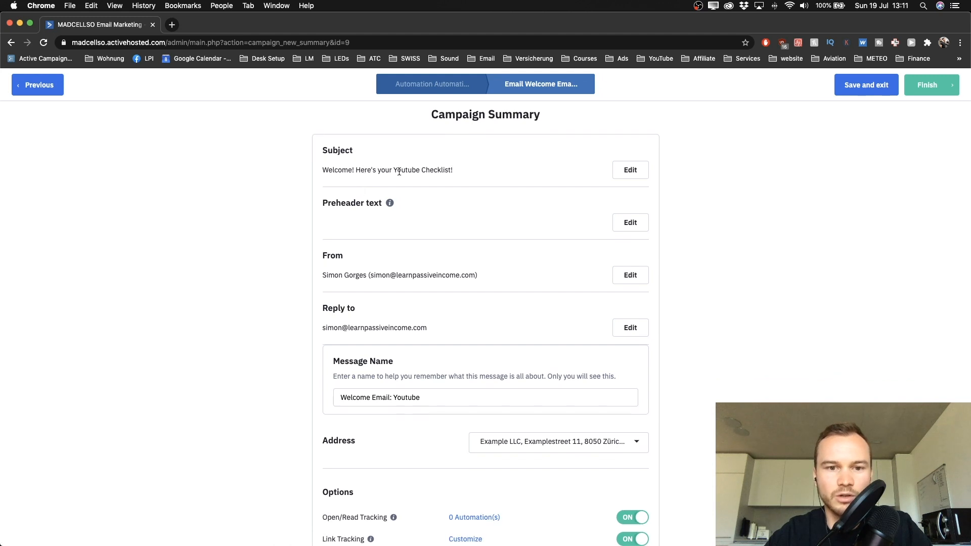
scroll(354, 172, down, 2)
scroll(359, 155, up, 1)
scroll(359, 155, up, 3)
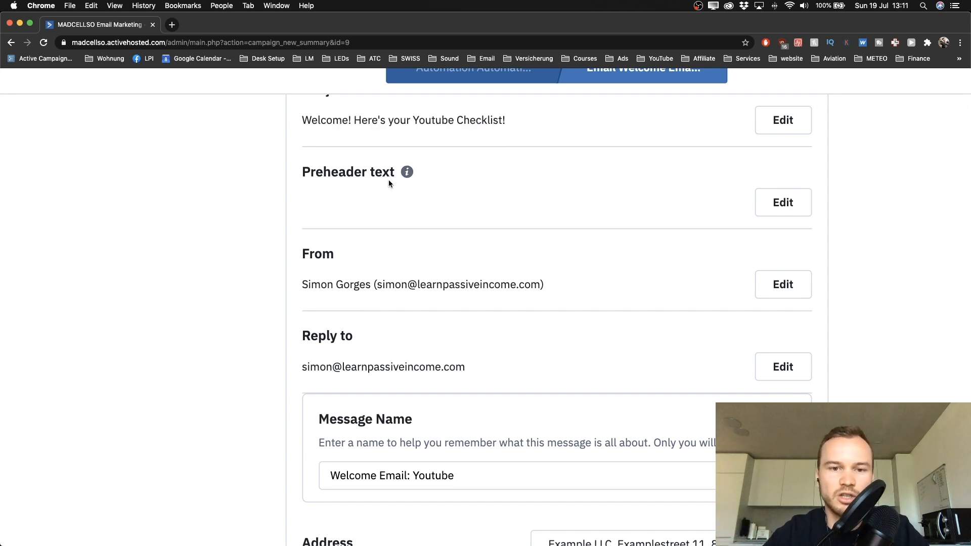
scroll(388, 180, down, 4)
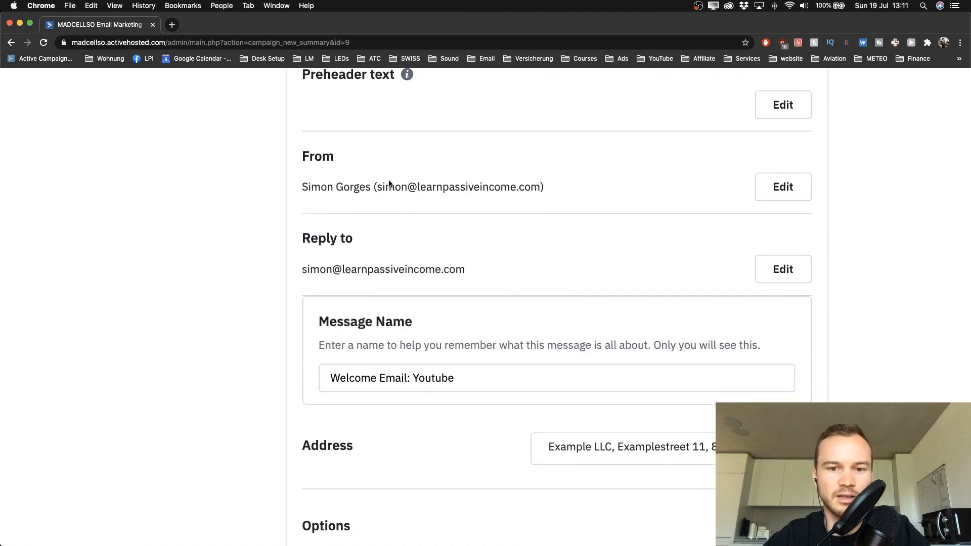
scroll(382, 177, down, 4)
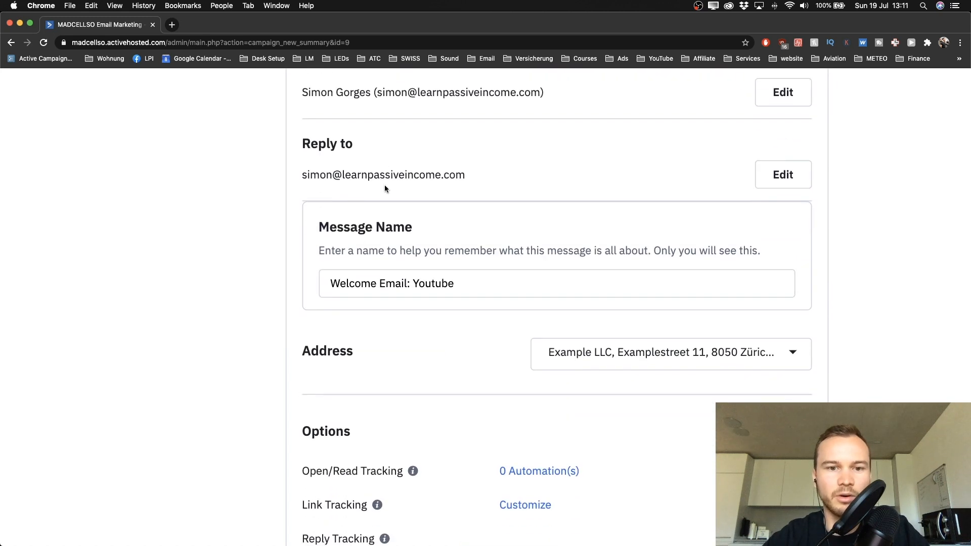
scroll(342, 177, down, 3)
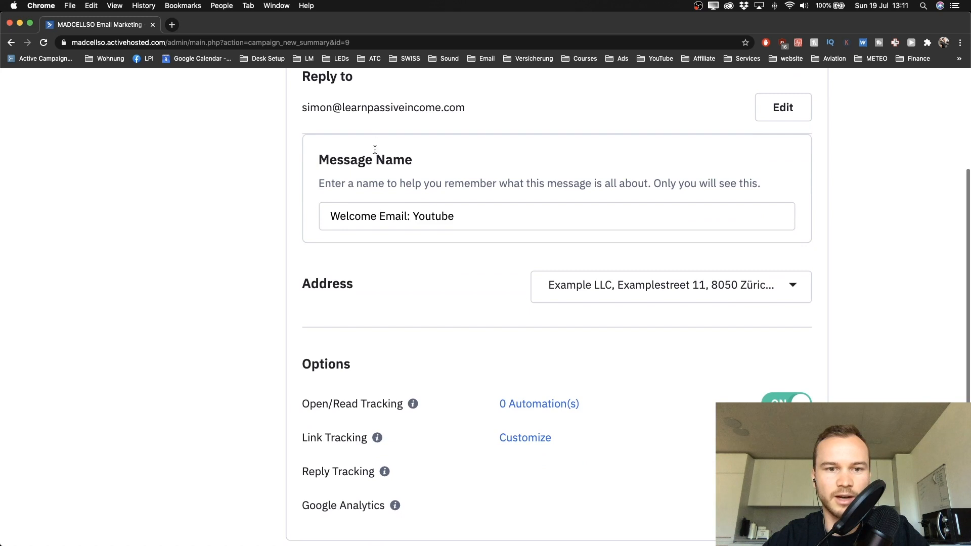
scroll(375, 152, down, 2)
drag(330, 170, 465, 172)
scroll(465, 172, down, 3)
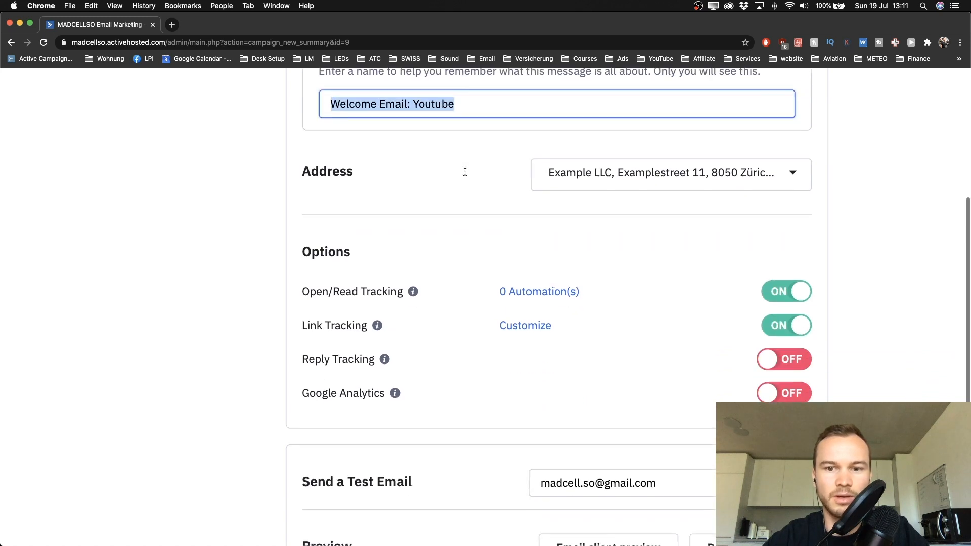
click(445, 157)
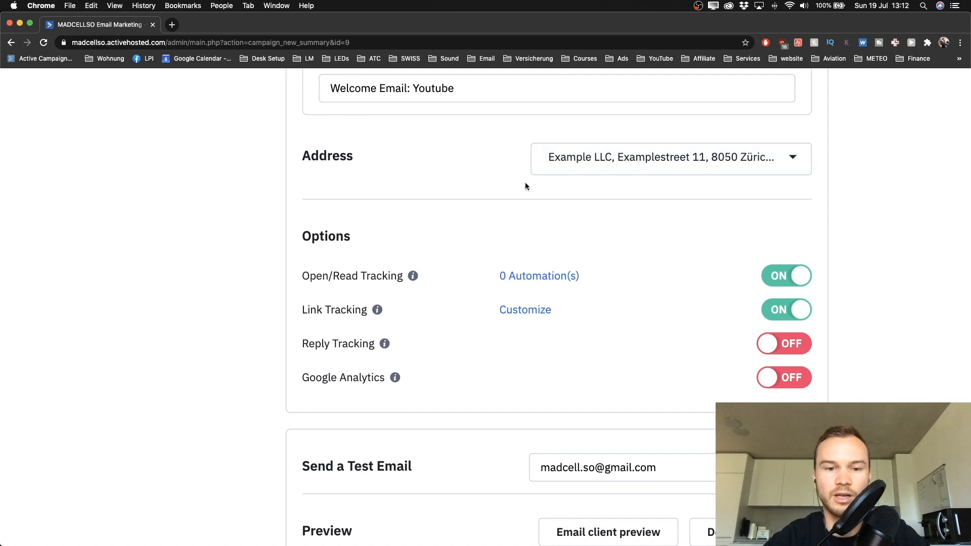
scroll(525, 186, down, 2)
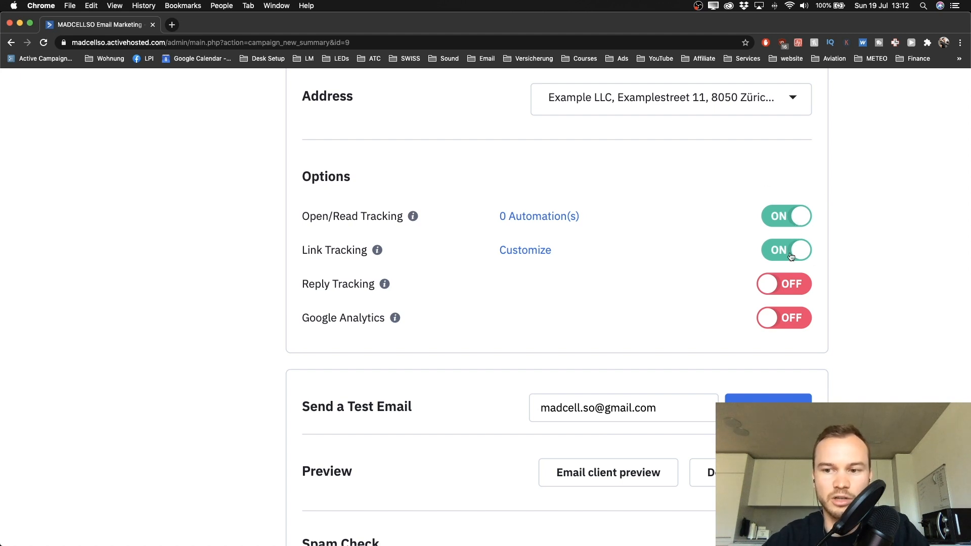
scroll(730, 227, down, 3)
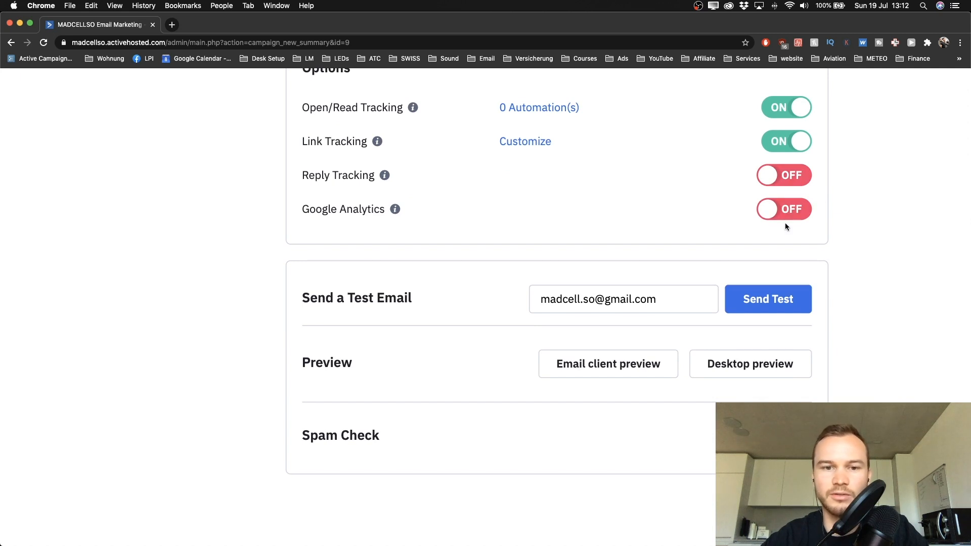
scroll(759, 233, up, 1)
scroll(668, 259, down, 2)
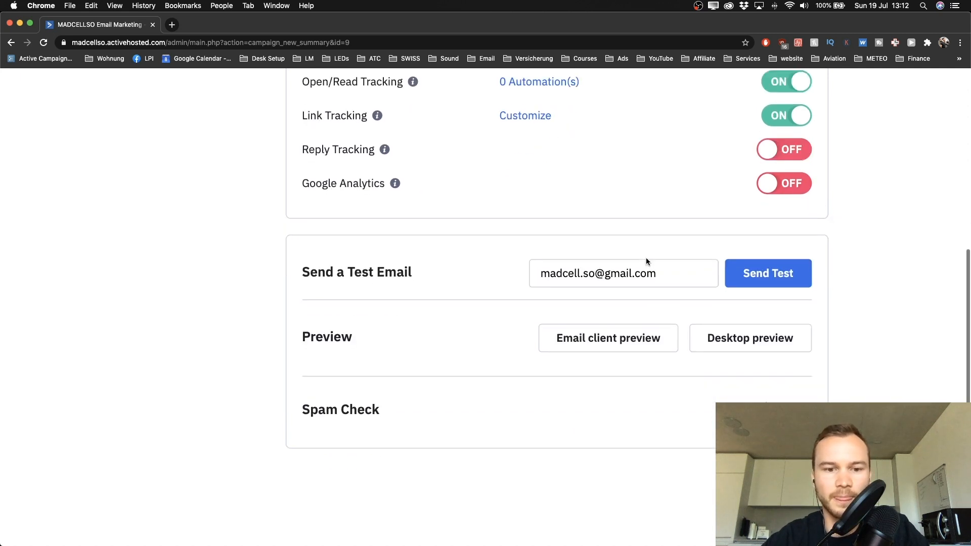
scroll(658, 269, right, 1)
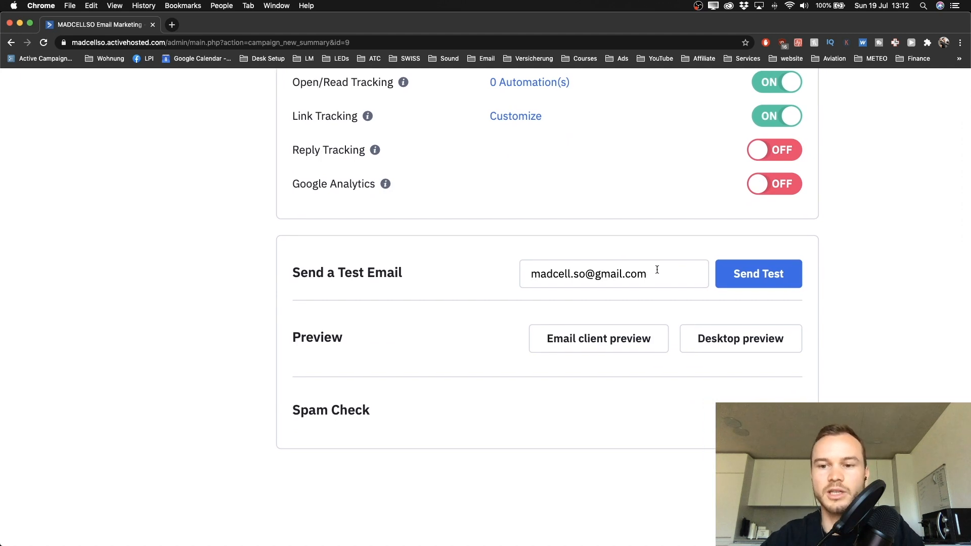
scroll(657, 269, right, 4)
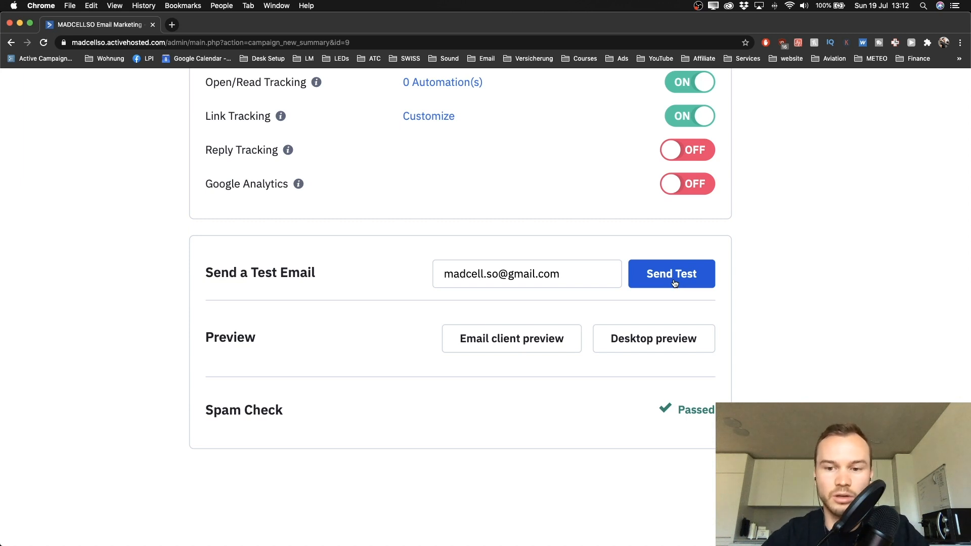
click(638, 349)
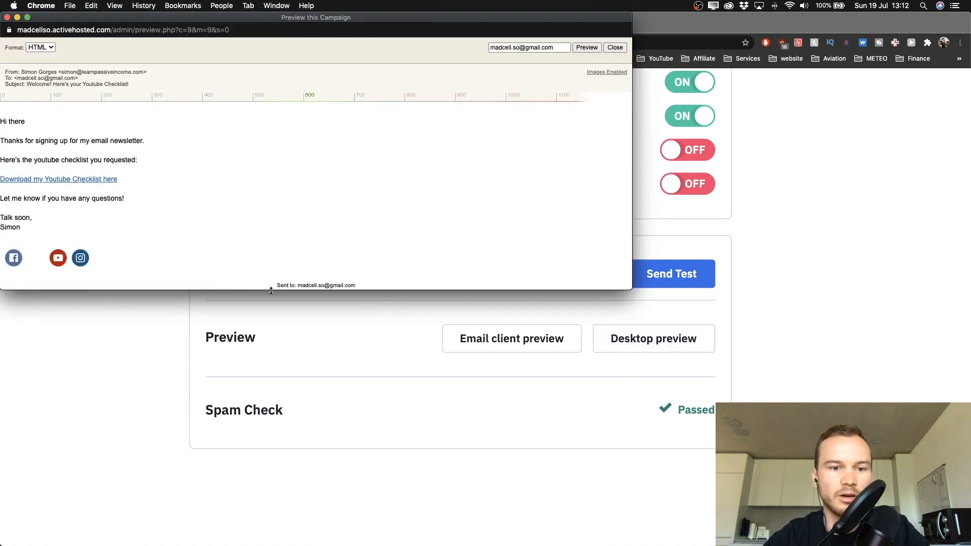
drag(269, 289, 269, 400)
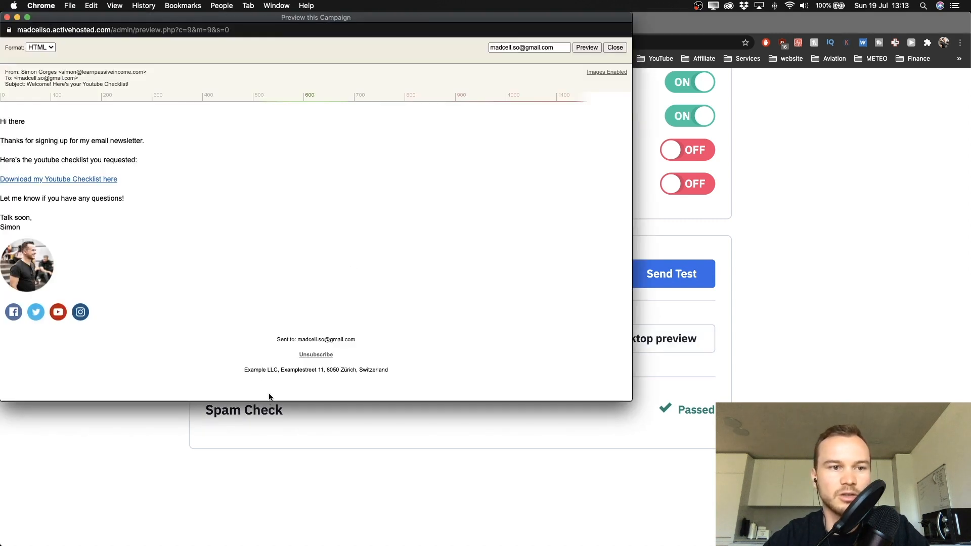
drag(185, 19, 269, 20)
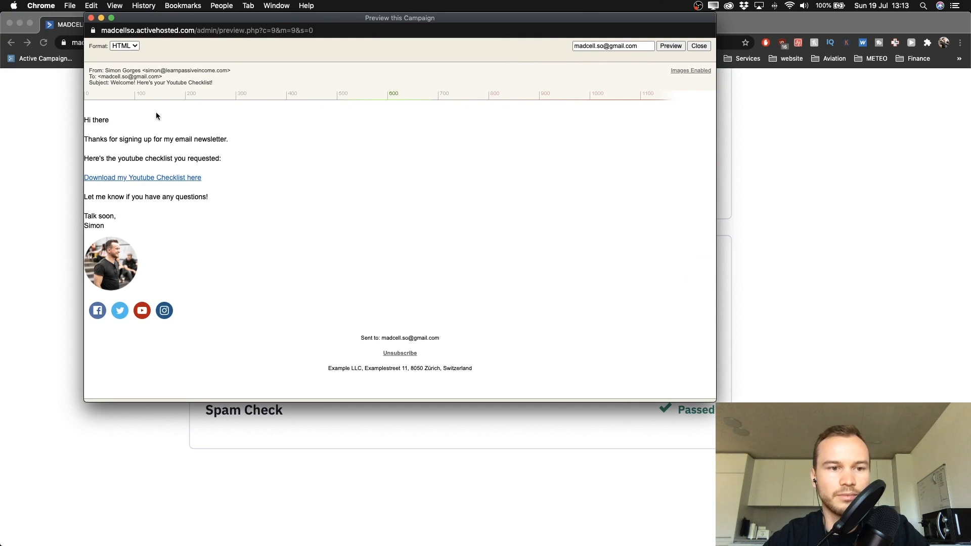
click(91, 17)
scroll(308, 415, up, 1)
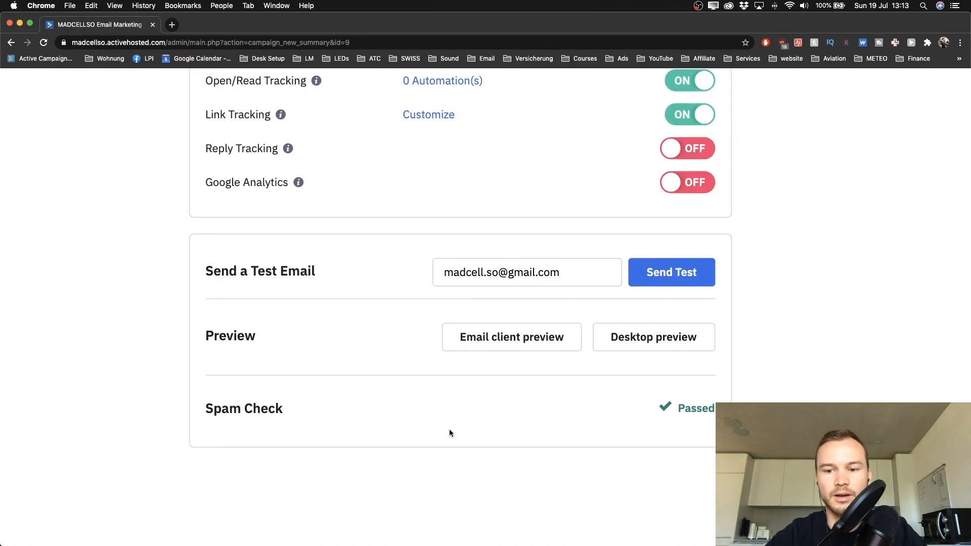
scroll(450, 429, up, 2)
scroll(449, 429, right, 5)
scroll(449, 429, down, 1)
scroll(449, 429, left, 3)
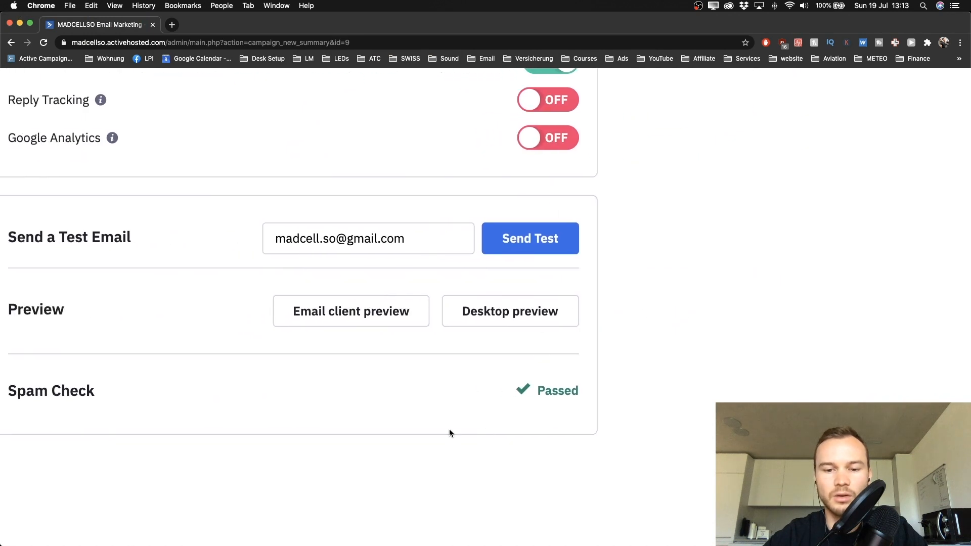
scroll(449, 428, left, 1)
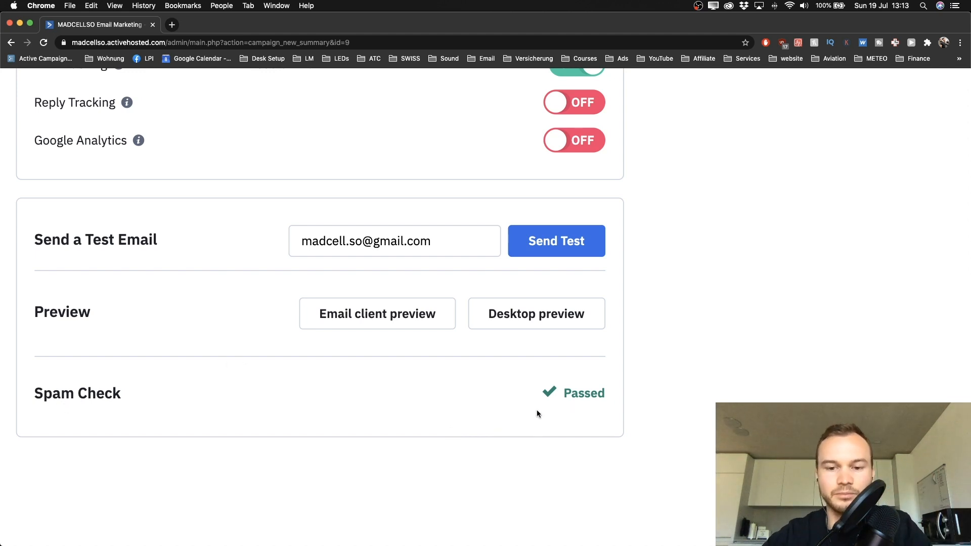
key(super+0)
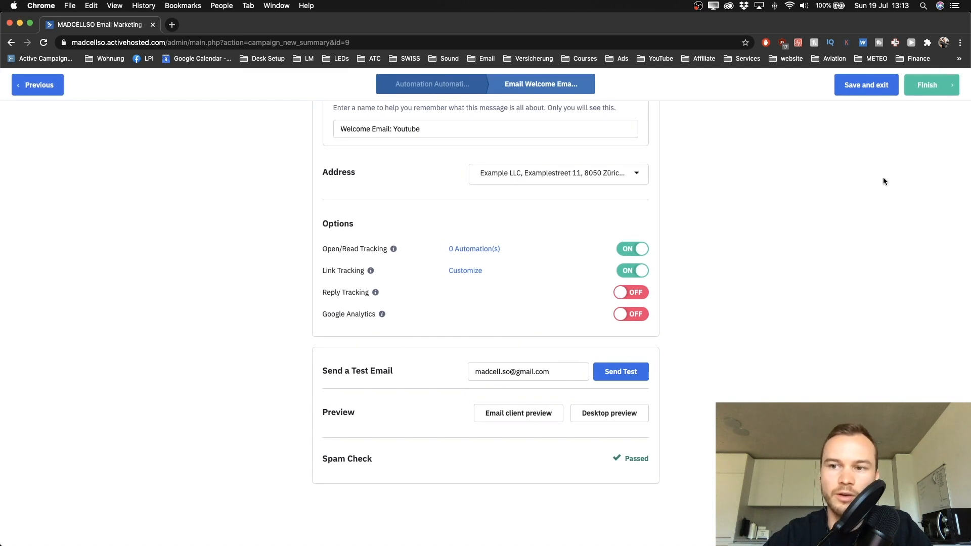
click(928, 86)
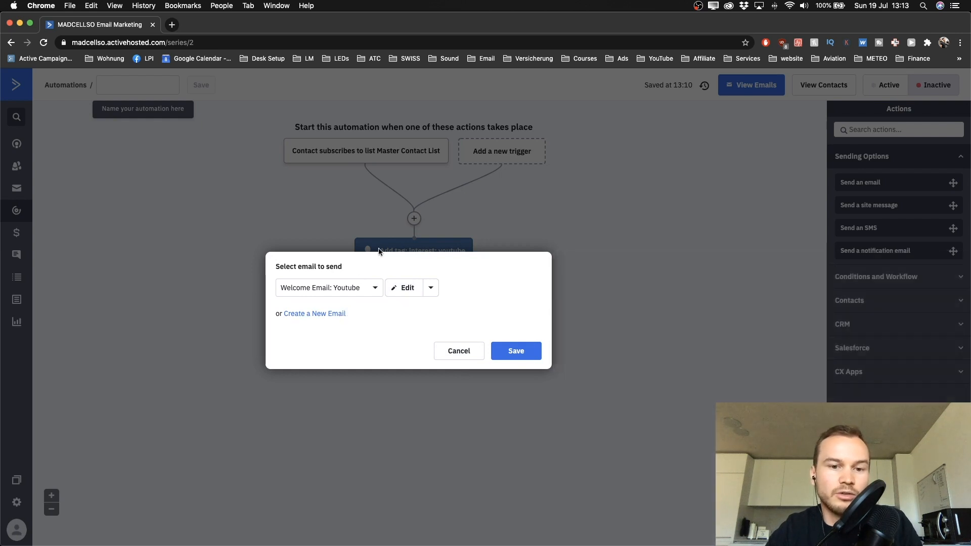
mouse_move(367, 270)
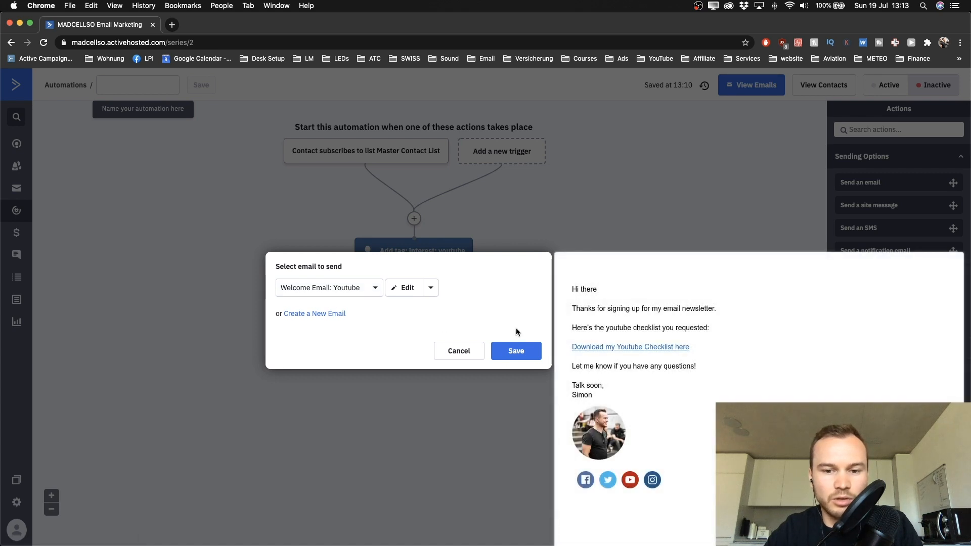
click(516, 351)
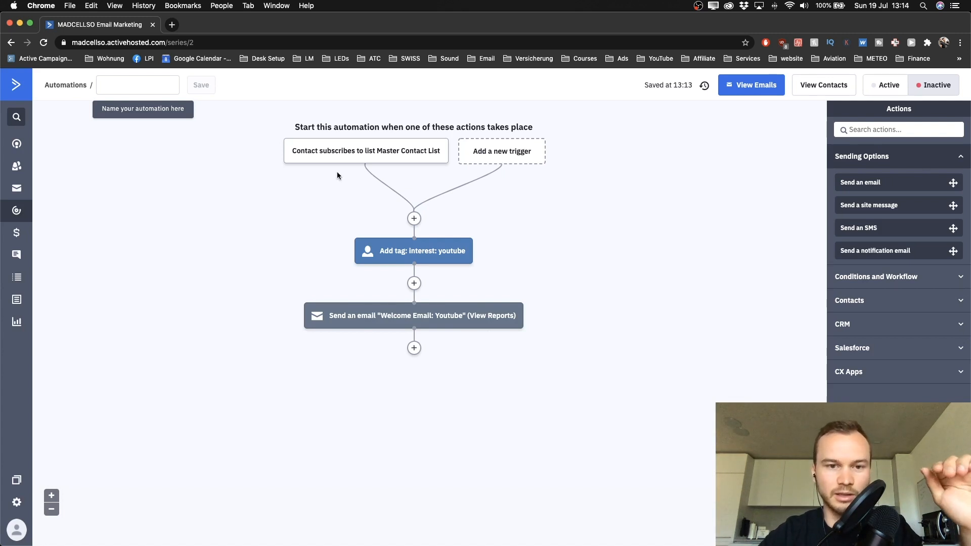
mouse_move(425, 272)
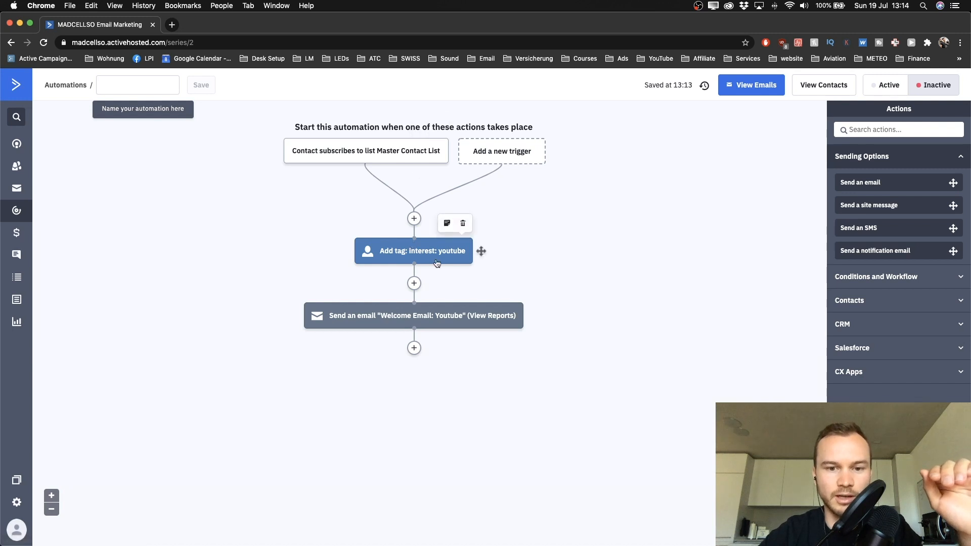
mouse_move(403, 318)
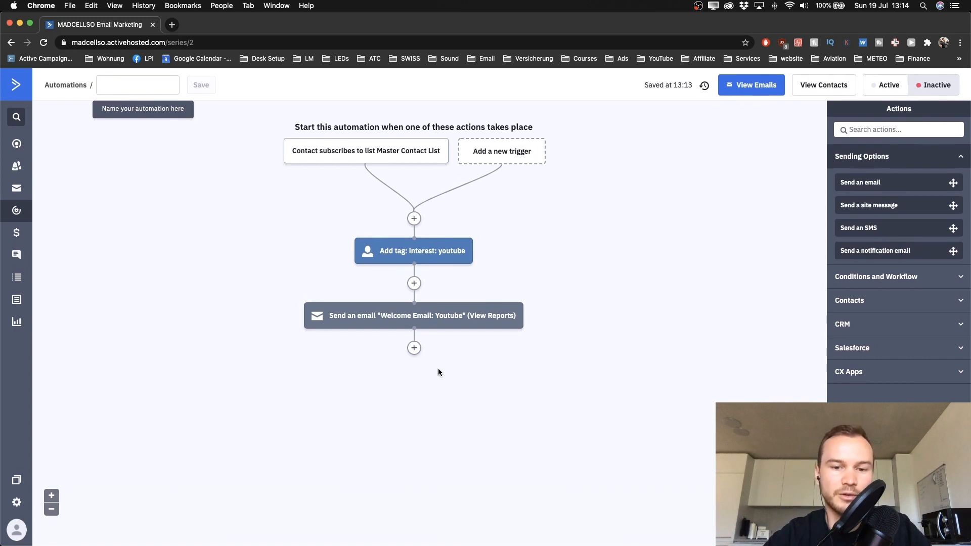
Step: Add a Wait step after the welcome email, set to wait until specific conditions are met
click(414, 348)
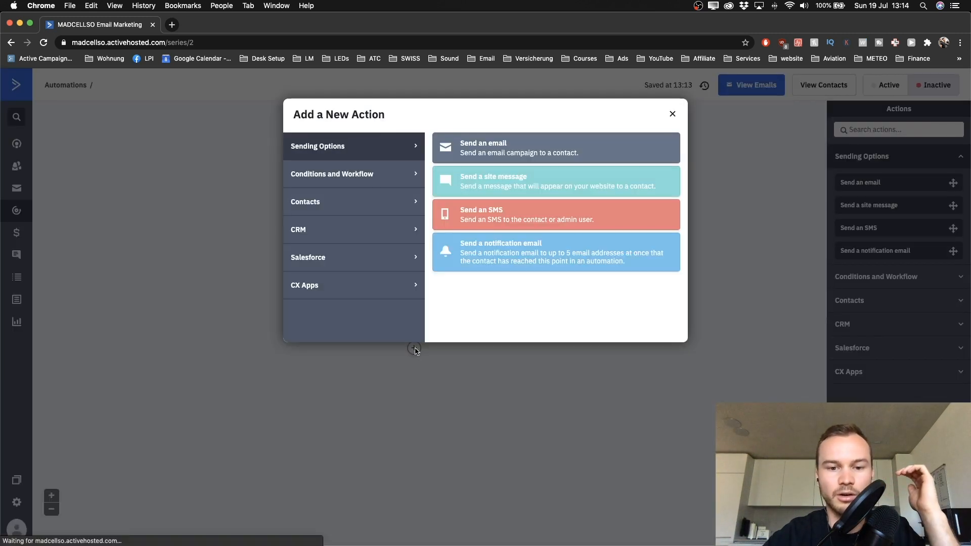
click(349, 182)
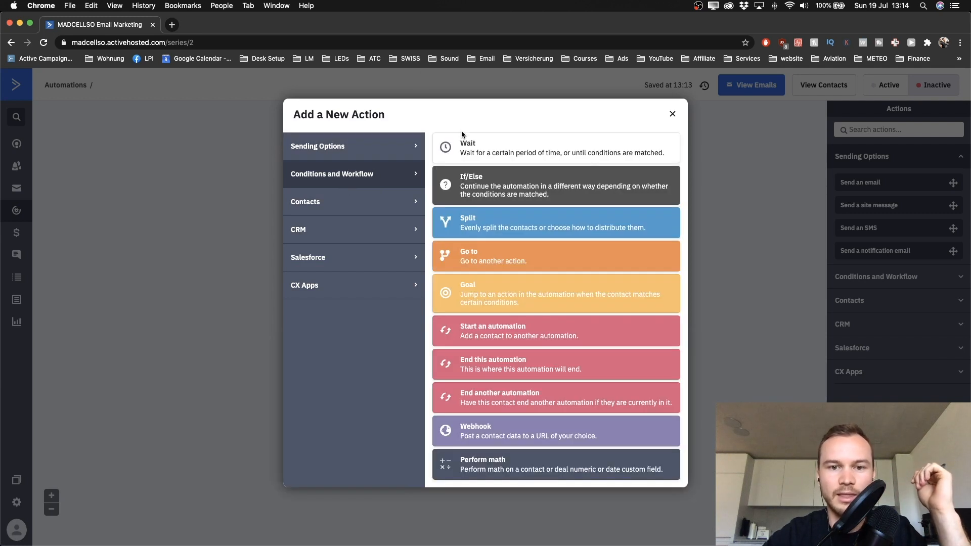
click(494, 152)
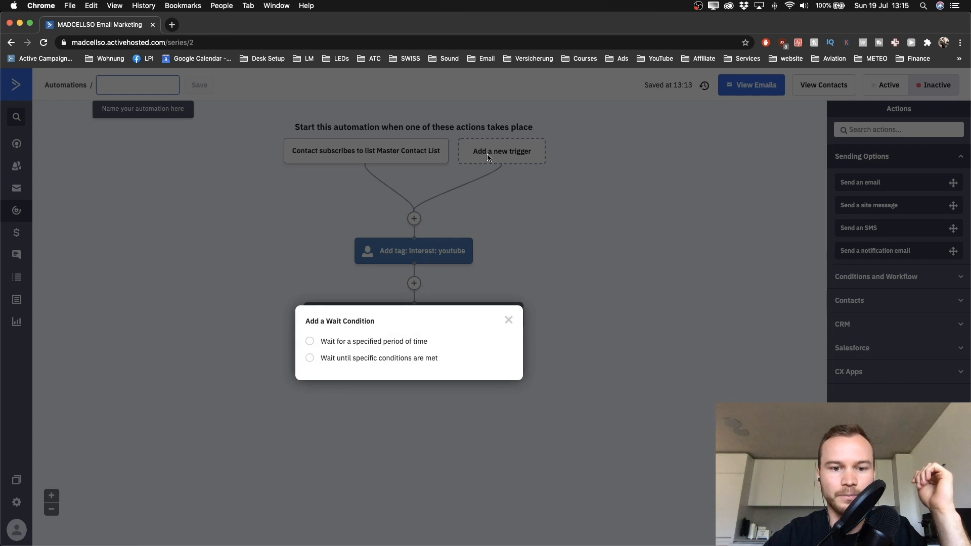
scroll(359, 274, up, 3)
scroll(360, 275, down, 2)
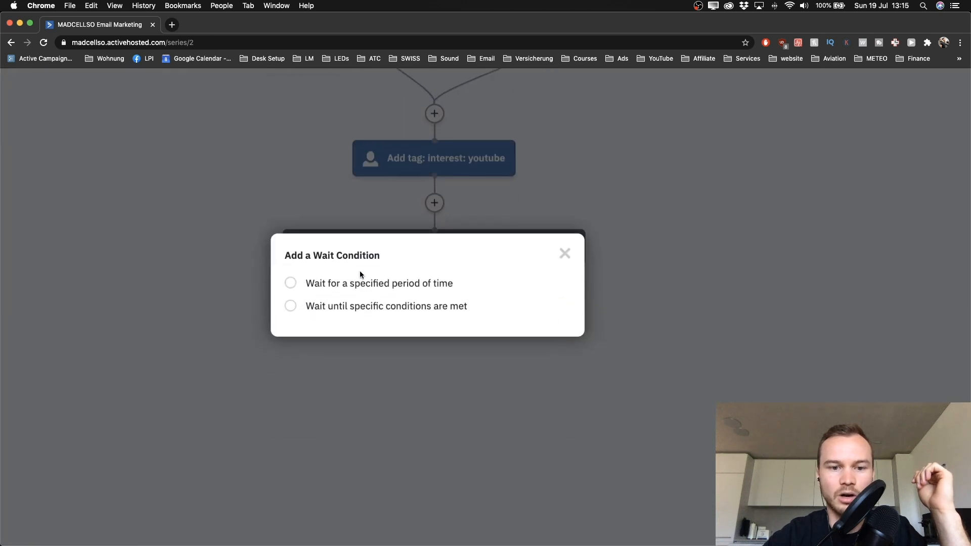
click(291, 307)
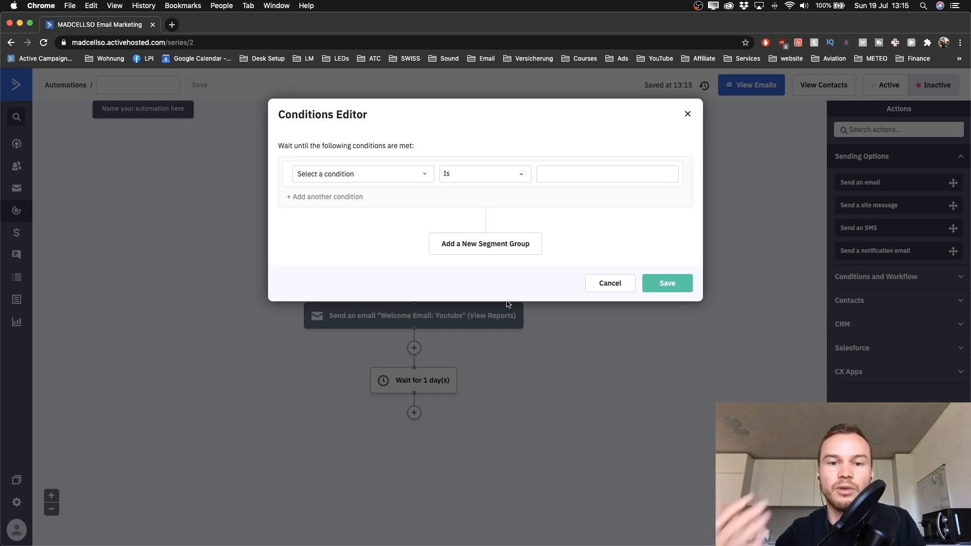
Step: Set the first wait condition to Has opened Welcome Email: Youtube
click(417, 175)
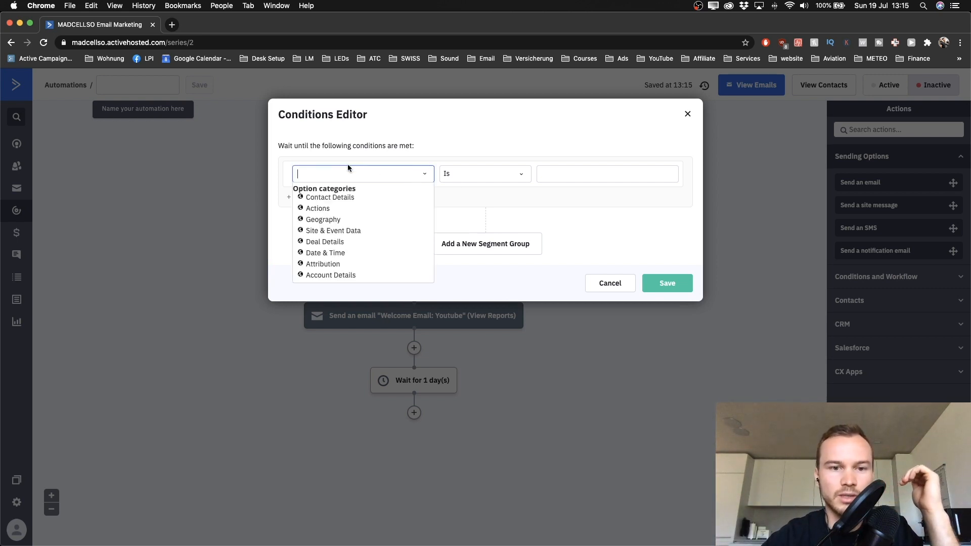
click(316, 213)
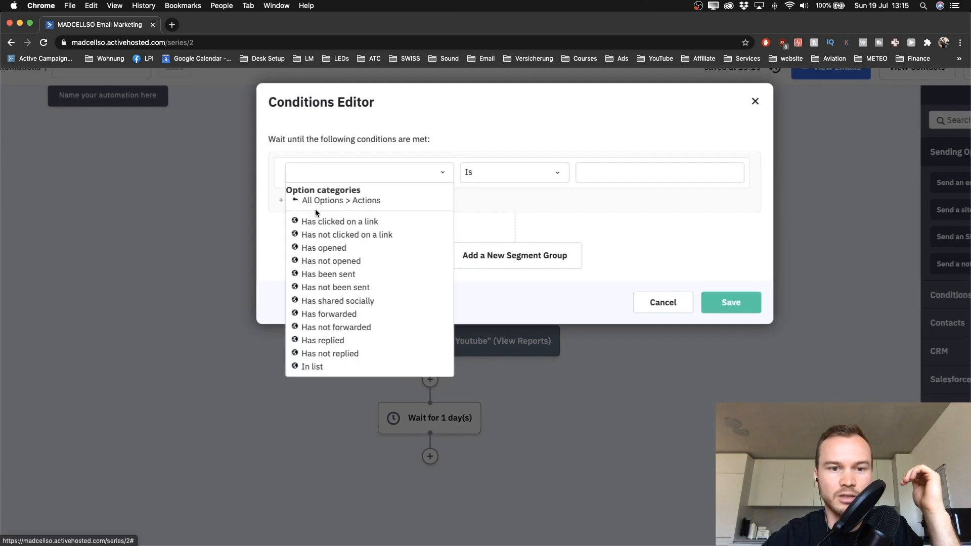
click(323, 247)
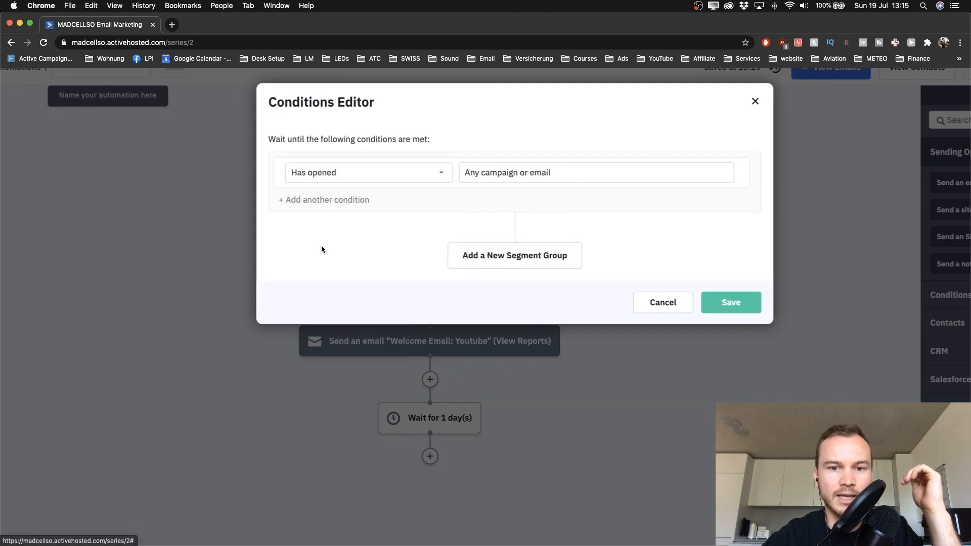
click(488, 174)
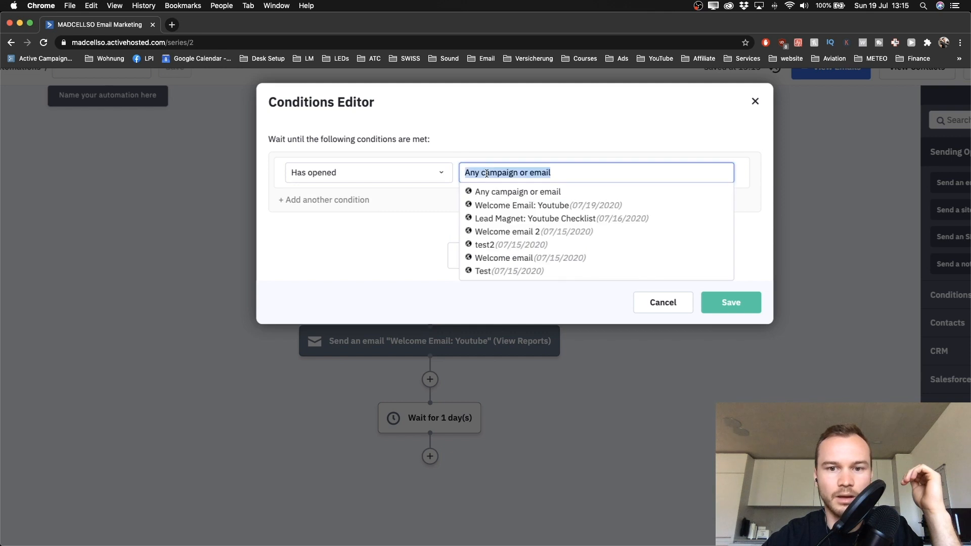
click(498, 212)
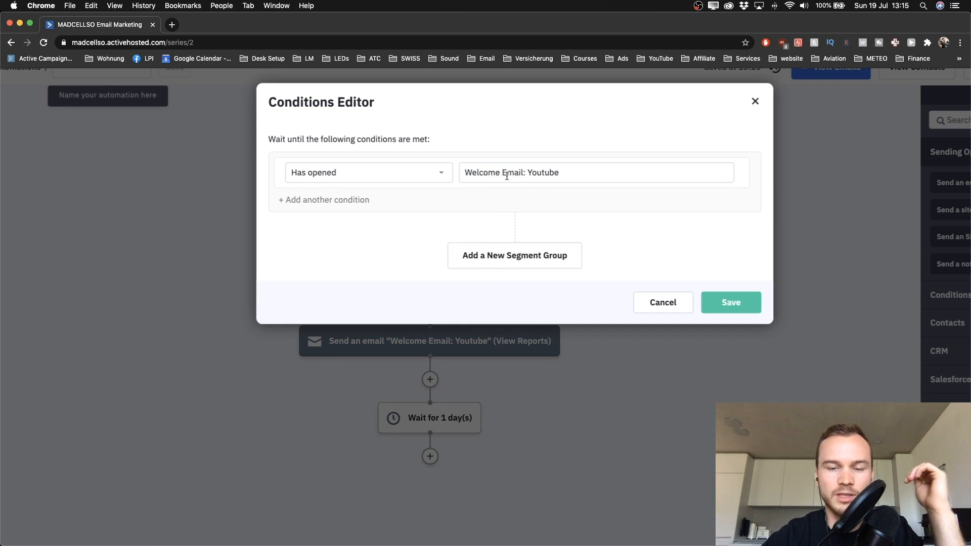
Step: Add an Or condition: Has clicked on a link in Welcome Email: Youtube
click(289, 203)
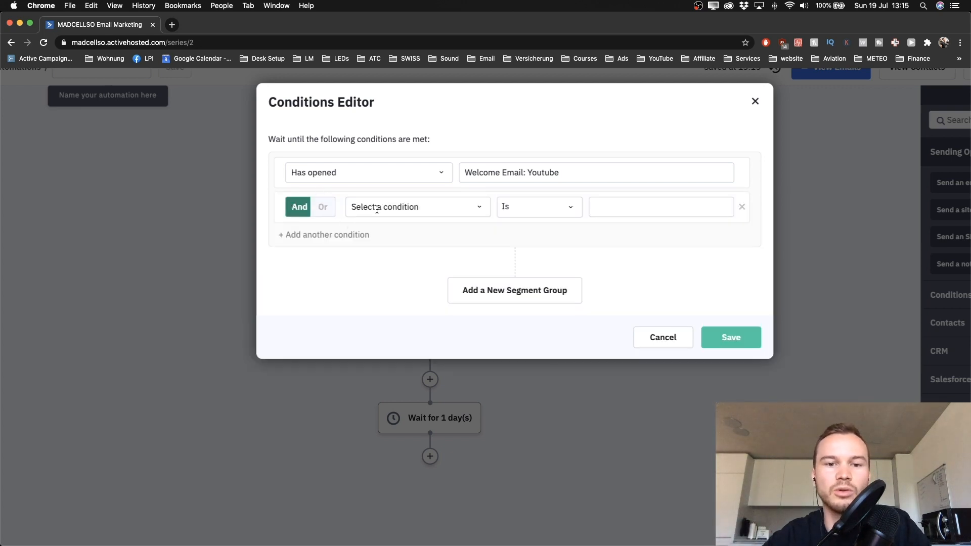
click(317, 211)
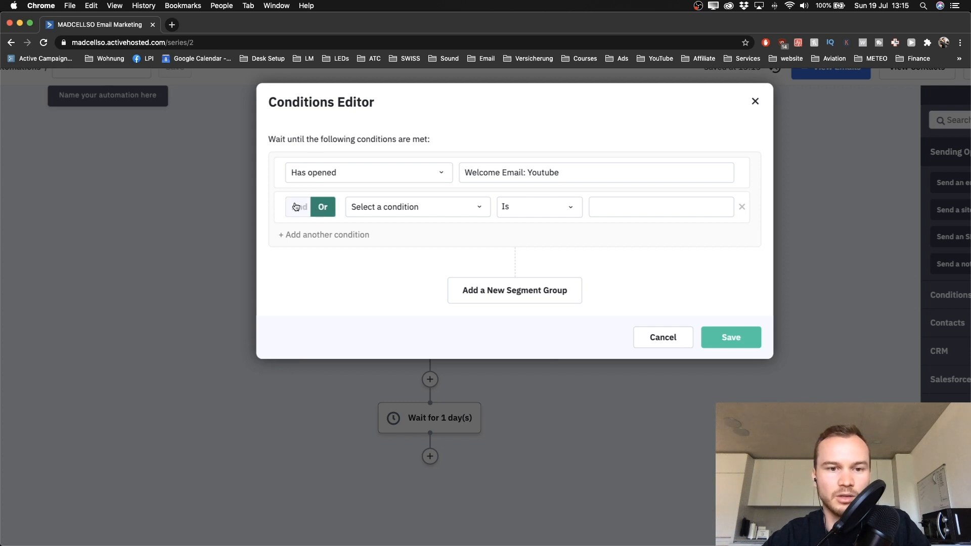
scroll(295, 206, up, 5)
scroll(317, 220, up, 1)
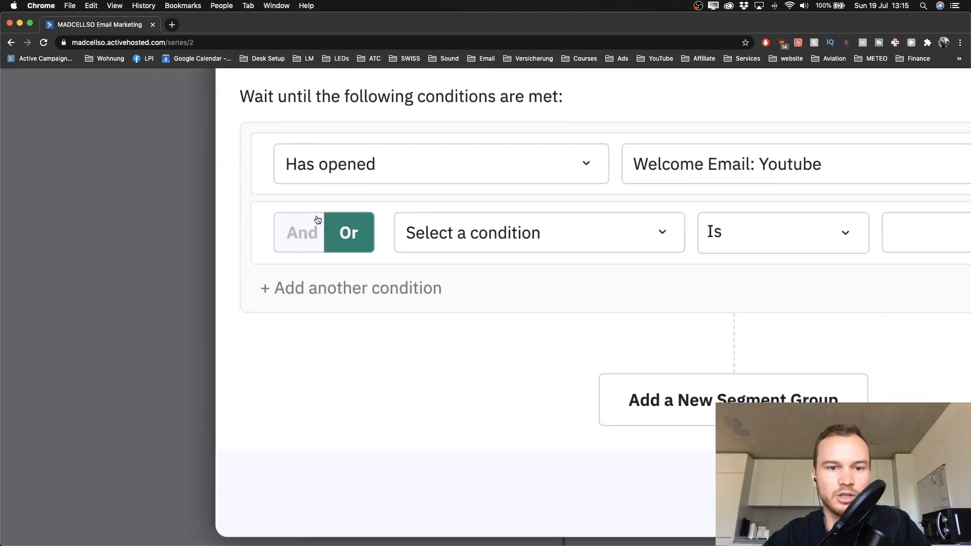
scroll(294, 255, down, 5)
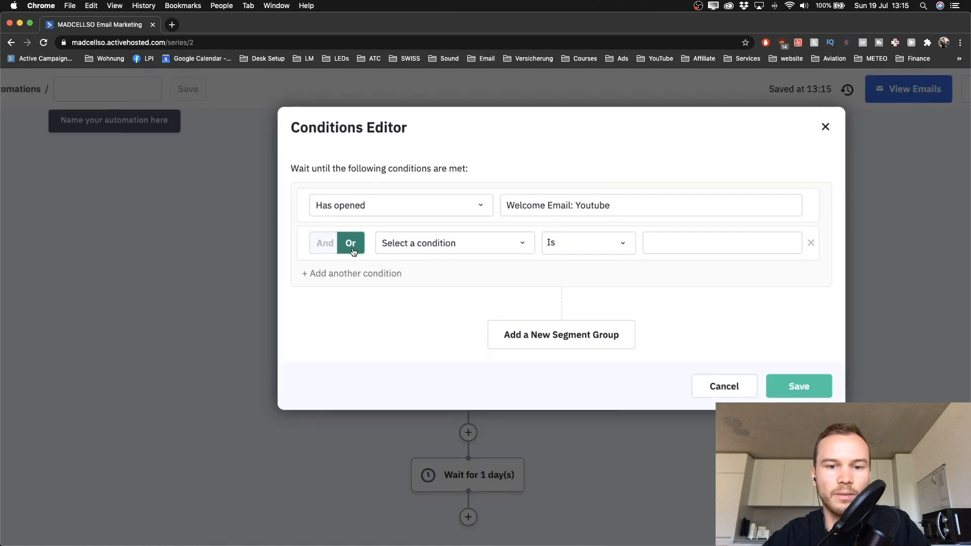
click(412, 236)
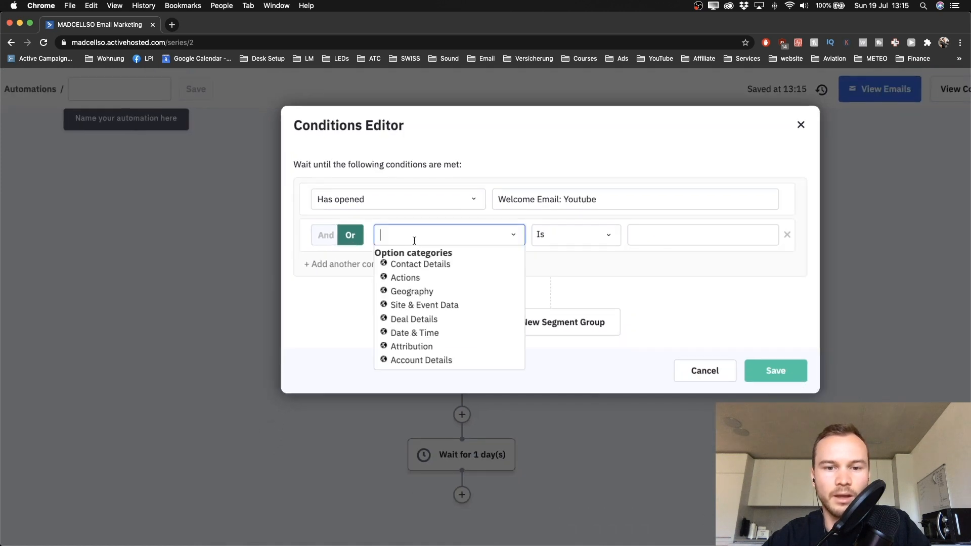
click(409, 279)
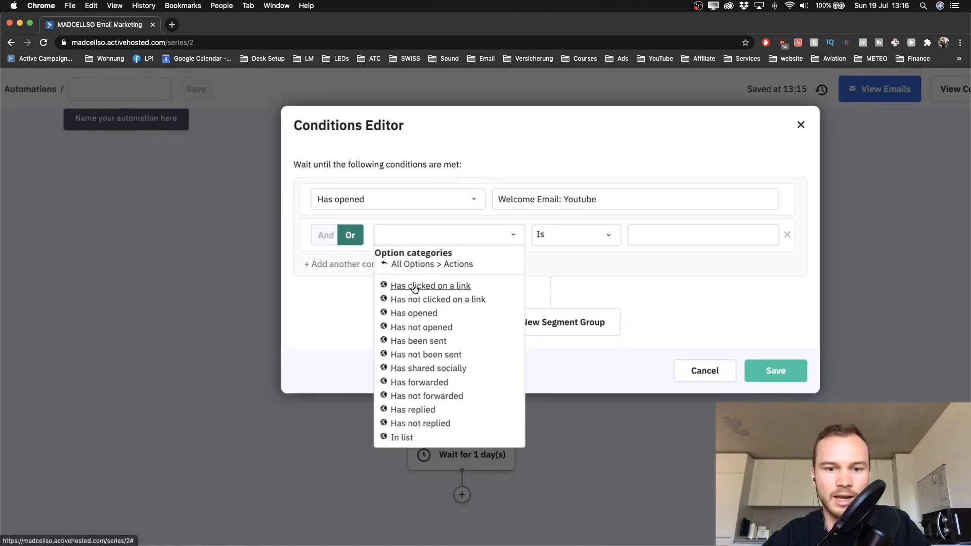
click(411, 286)
click(530, 235)
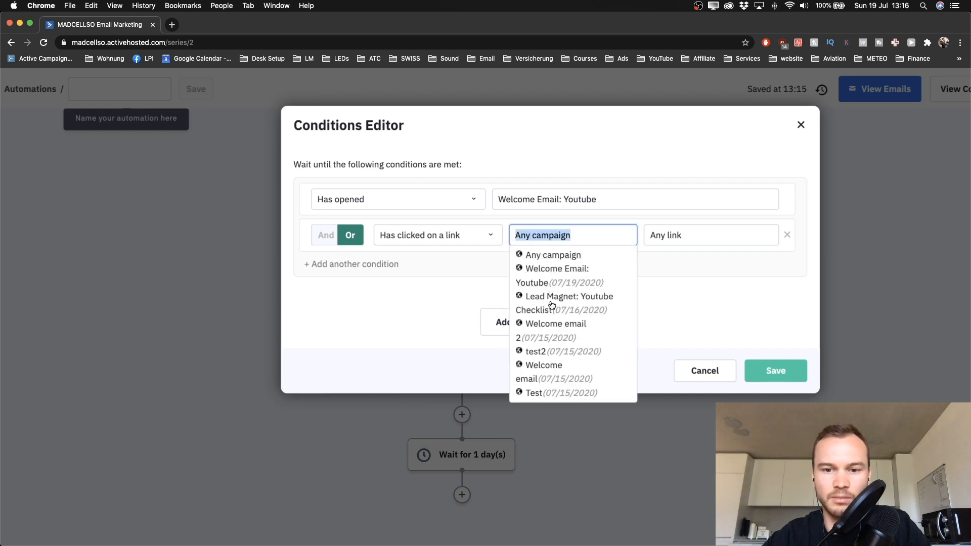
click(547, 274)
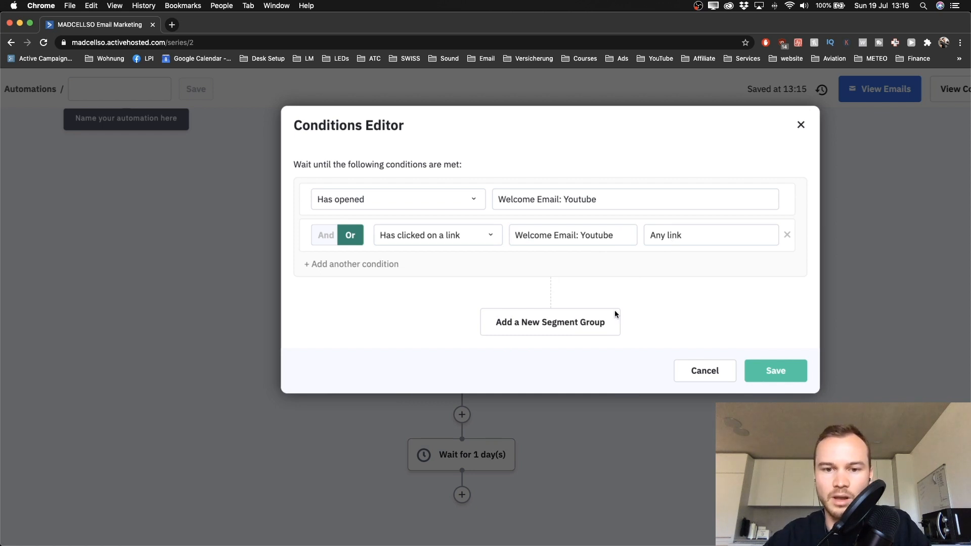
Step: Save the open-or-click conditions and give the wait a time limit of up to 2 days
click(768, 374)
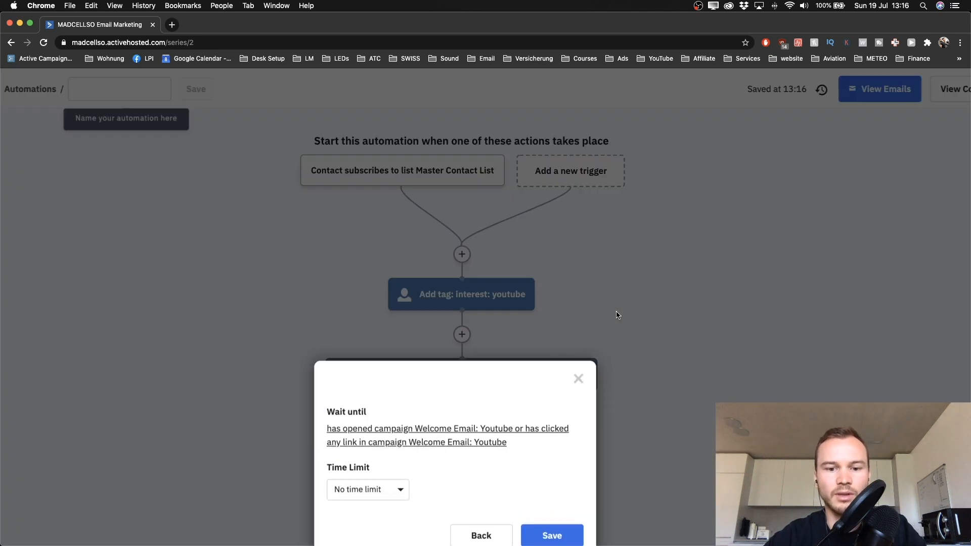
scroll(464, 398, down, 2)
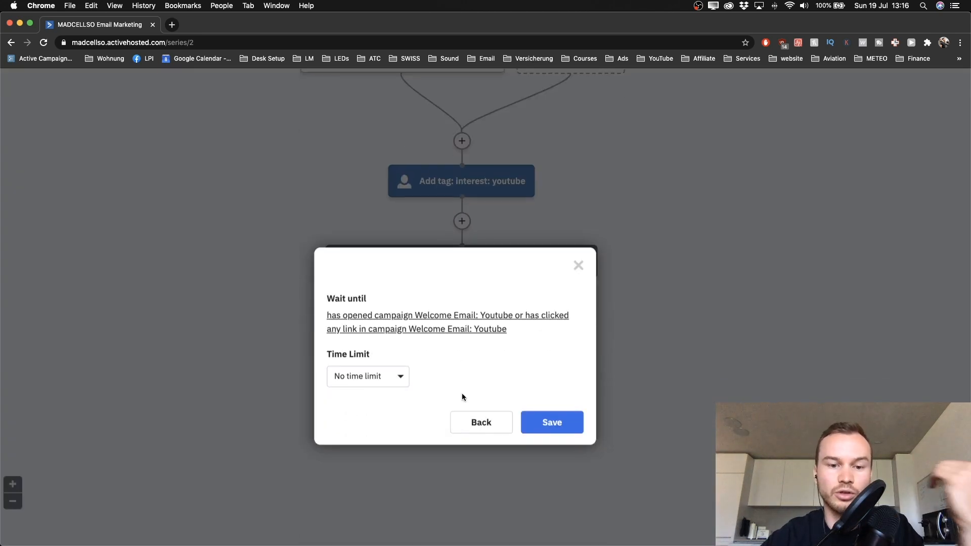
click(401, 376)
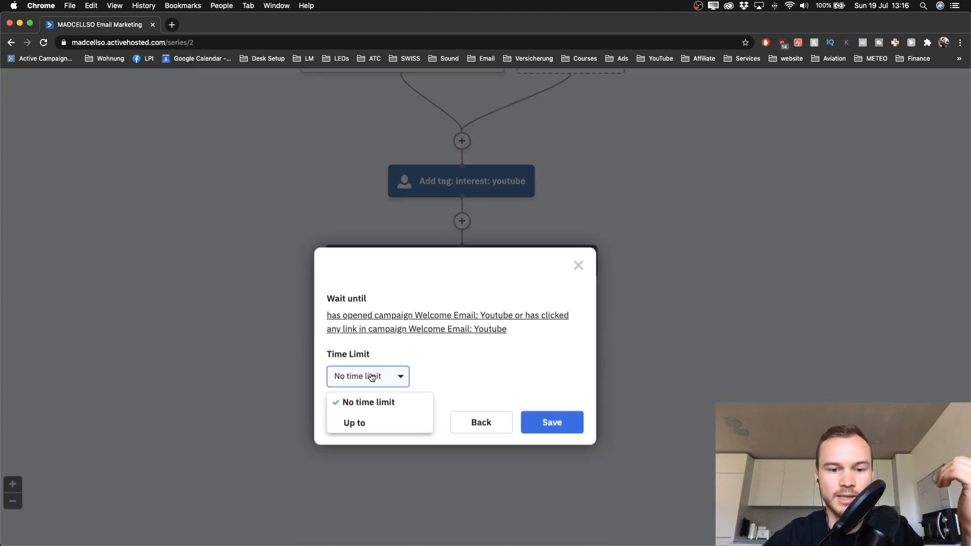
click(354, 423)
click(397, 373)
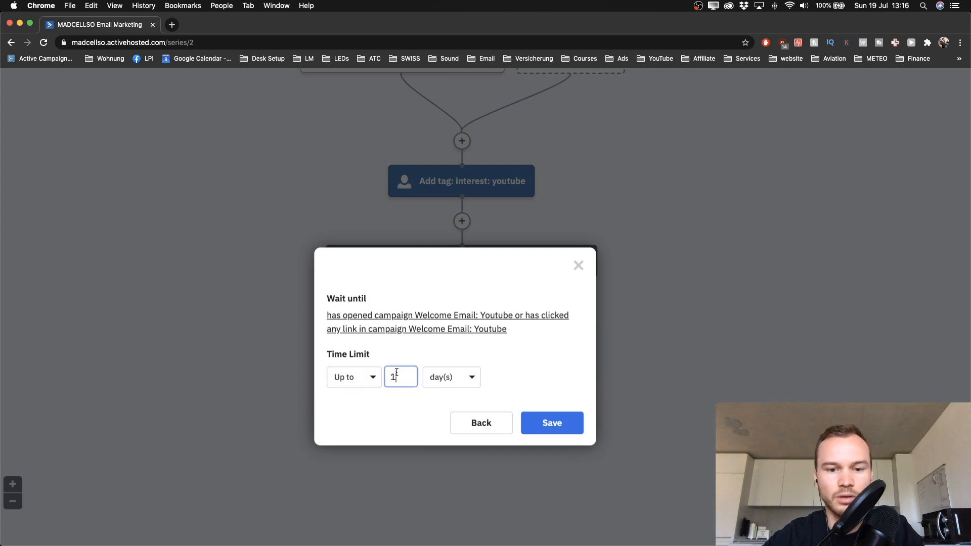
text(2)
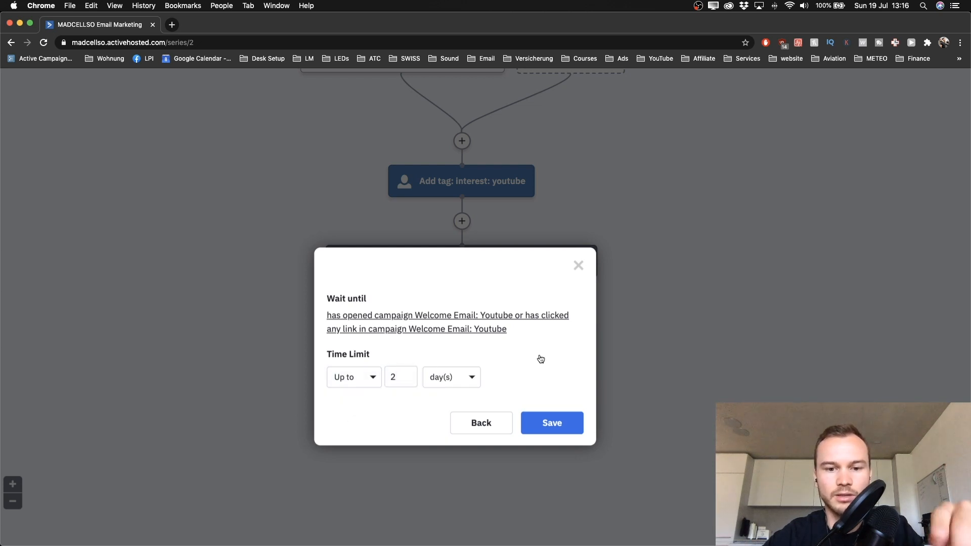
click(548, 430)
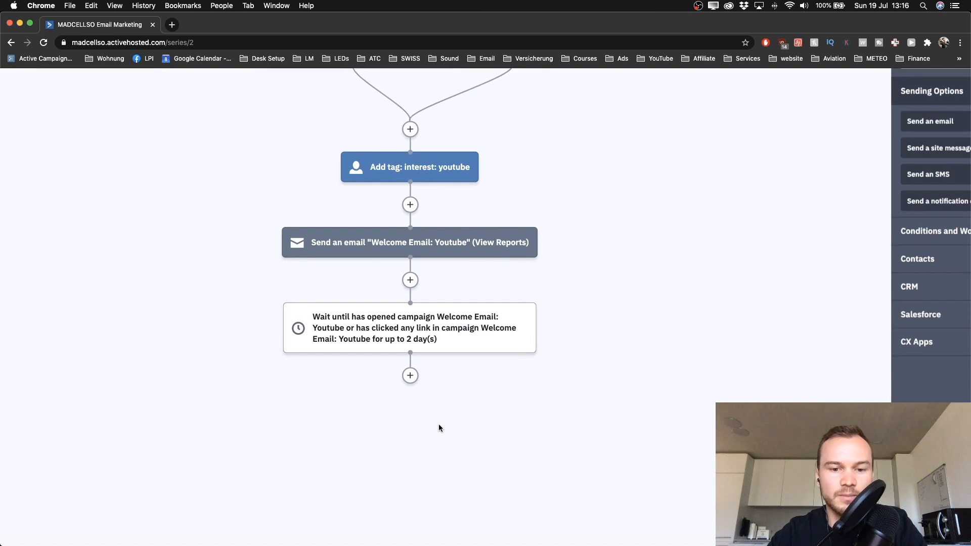
Step: Add an If/Else split after the wait that checks Has opened Welcome Email: Youtube
click(411, 377)
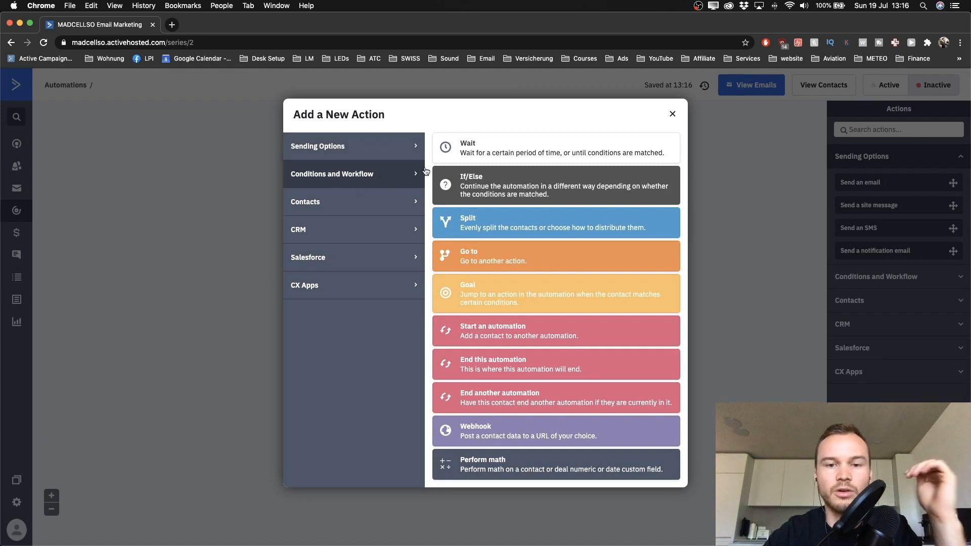
click(505, 193)
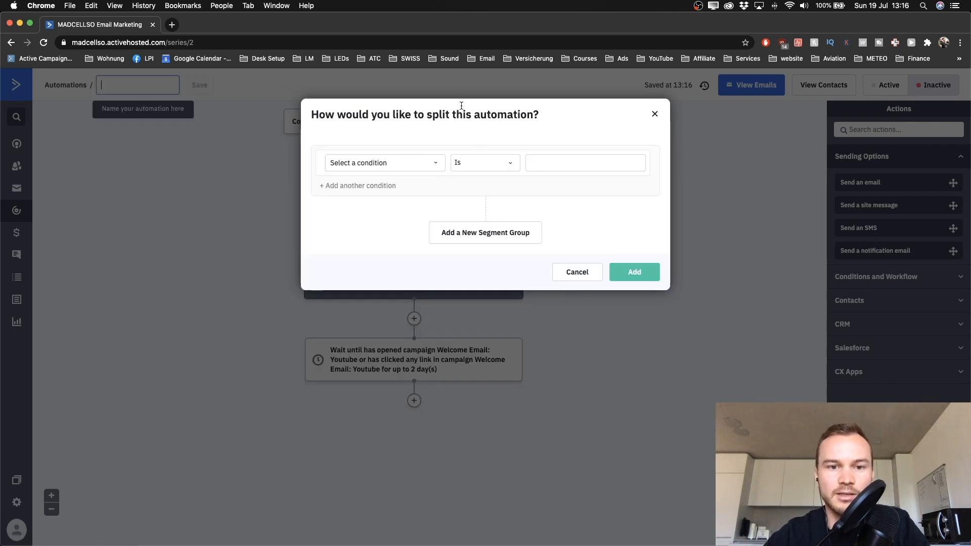
click(403, 163)
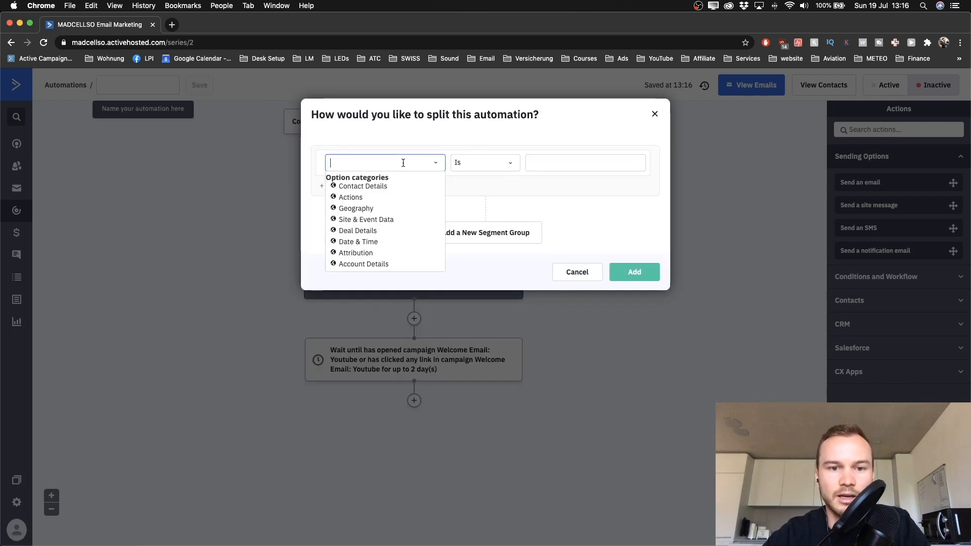
click(347, 199)
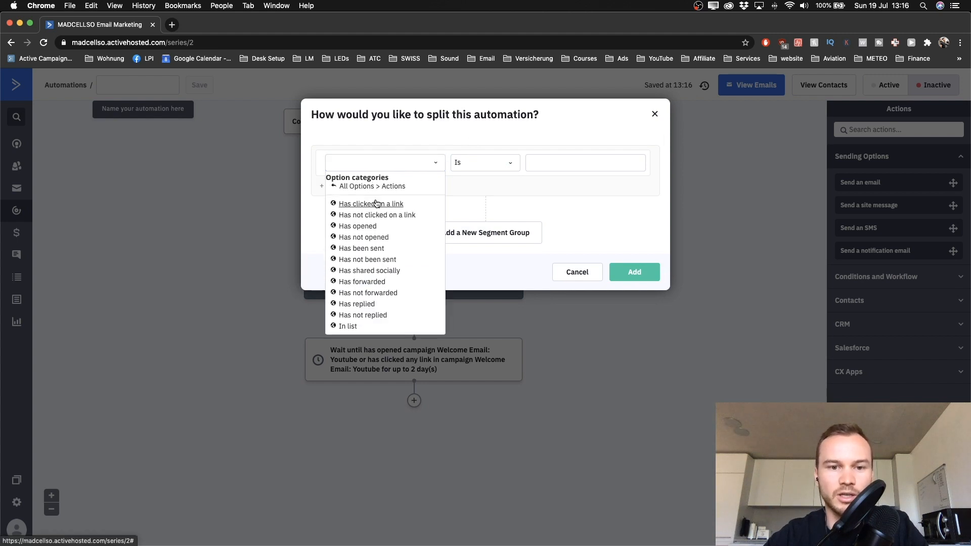
click(363, 226)
click(494, 162)
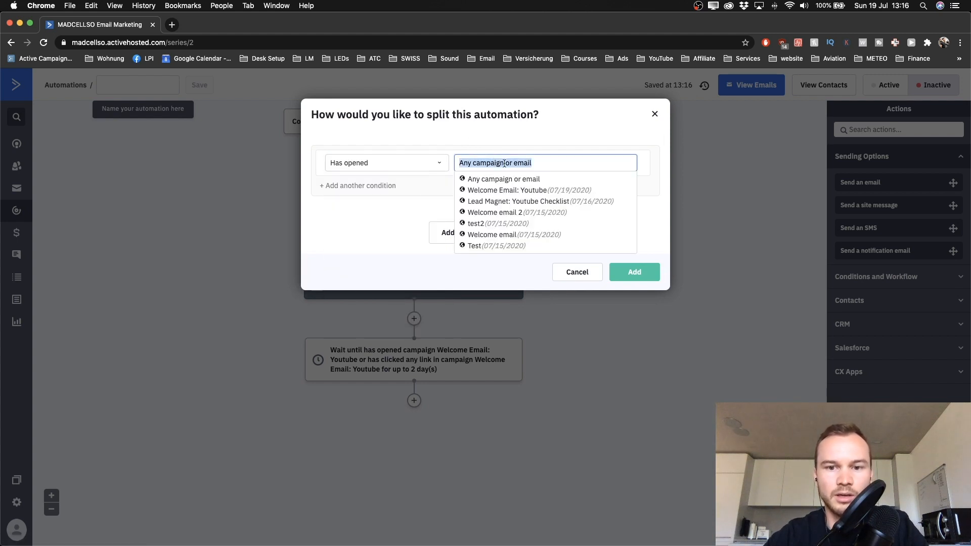
click(521, 192)
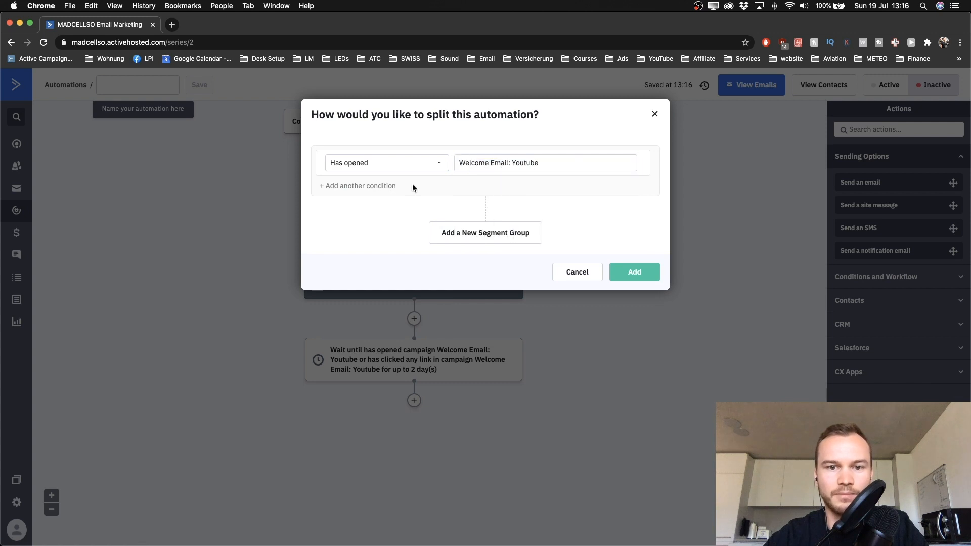
Step: Add an Or condition for Has clicked on a link in Welcome Email: Youtube and add the split
click(346, 187)
click(354, 193)
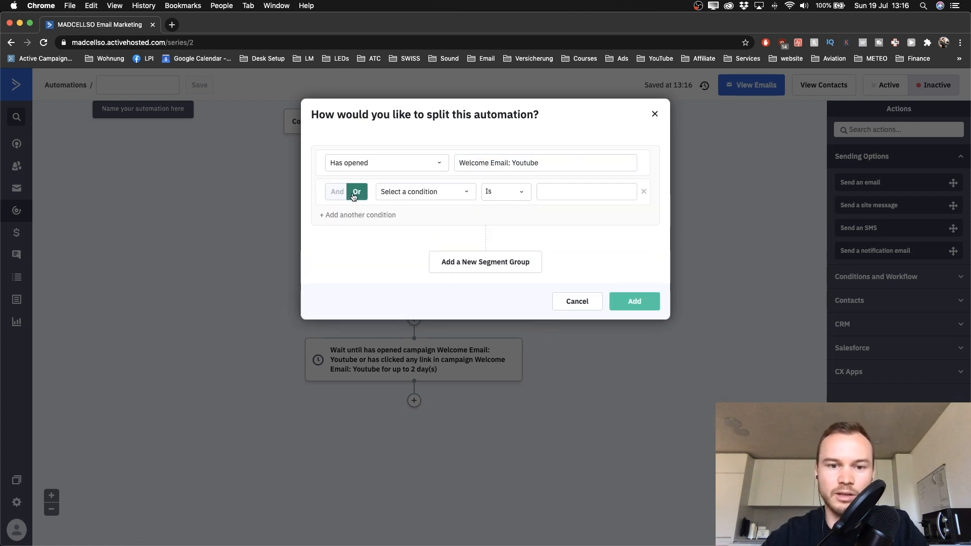
click(403, 193)
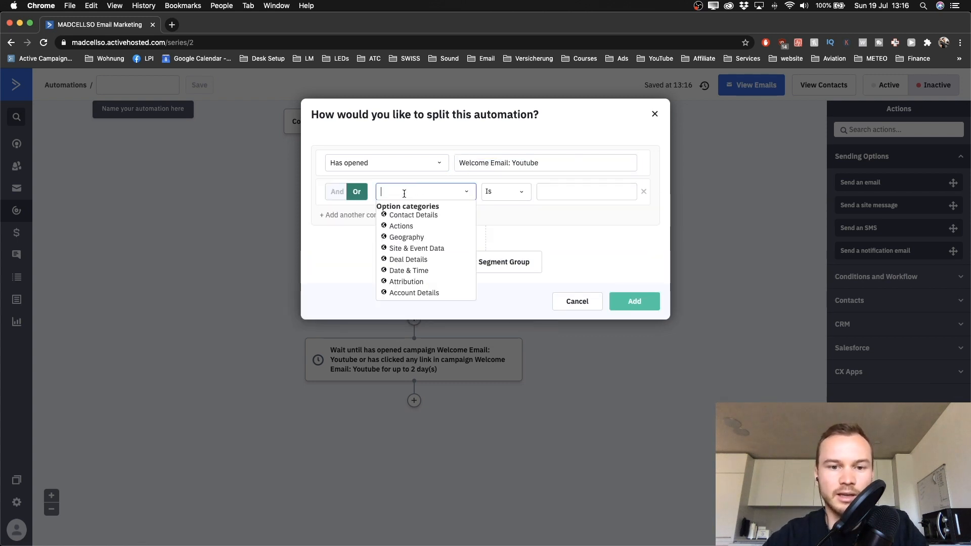
click(408, 226)
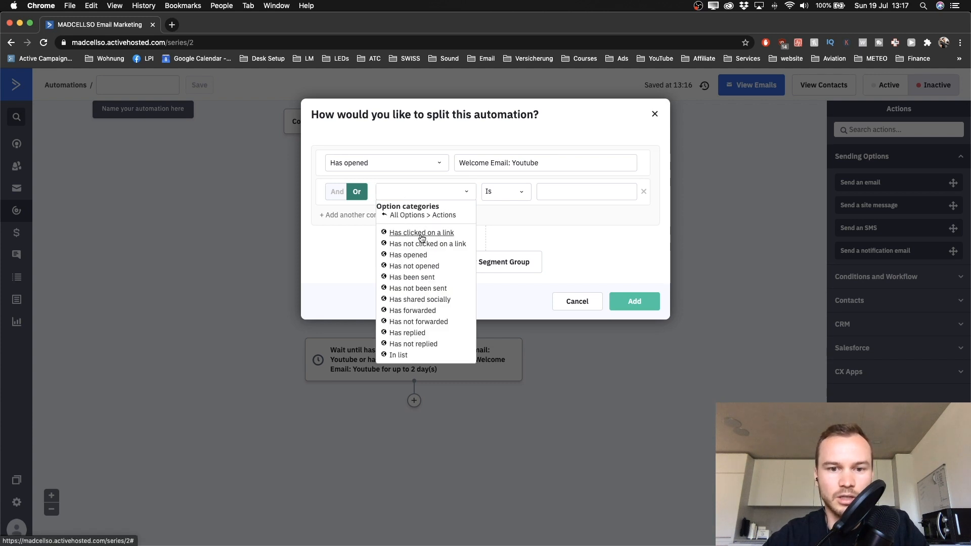
click(412, 231)
click(501, 191)
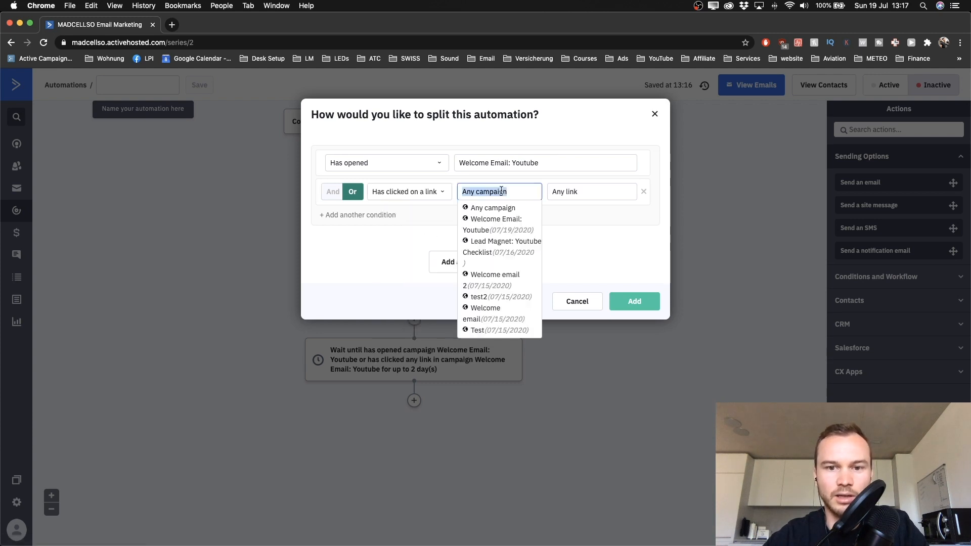
click(495, 226)
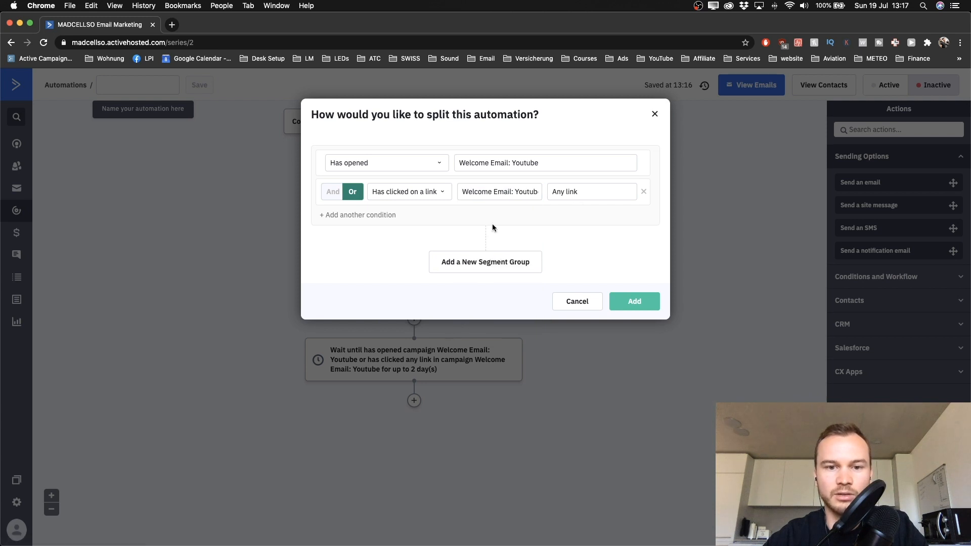
click(634, 301)
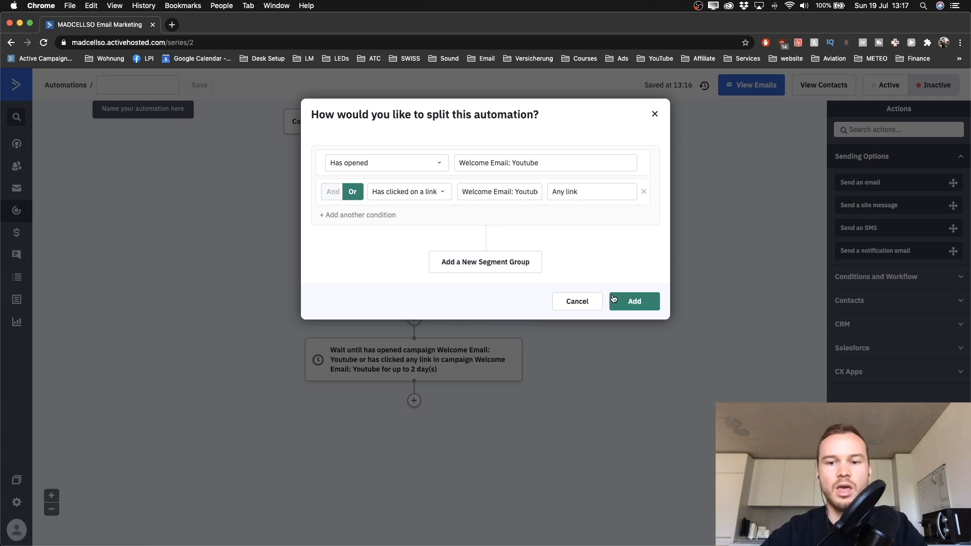
scroll(439, 393, down, 3)
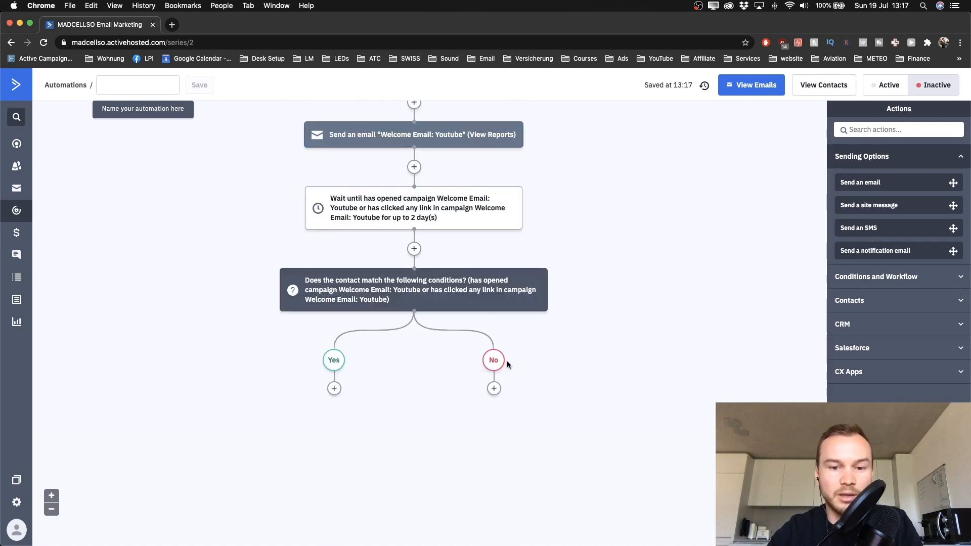
Step: Add a Send an email step under the No branch
scroll(415, 221, down, 1)
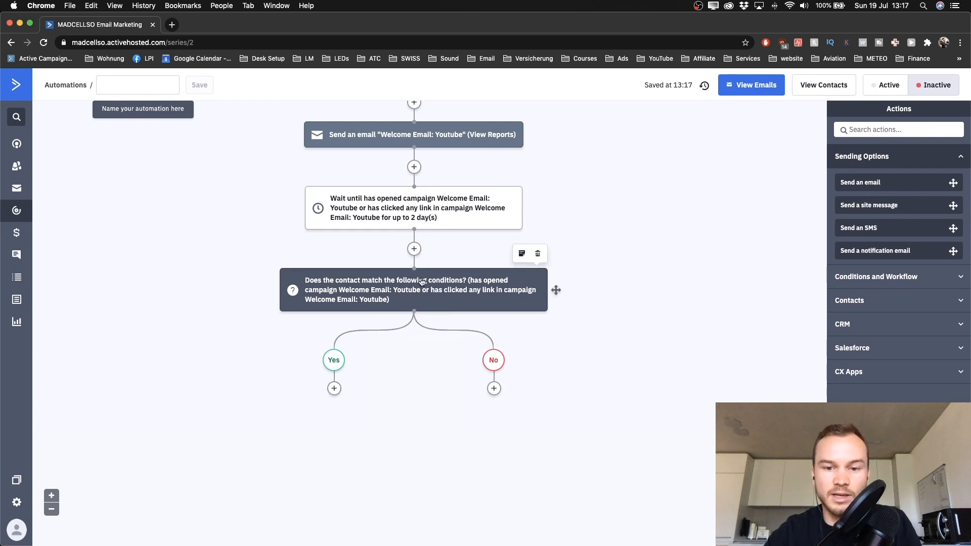
click(493, 389)
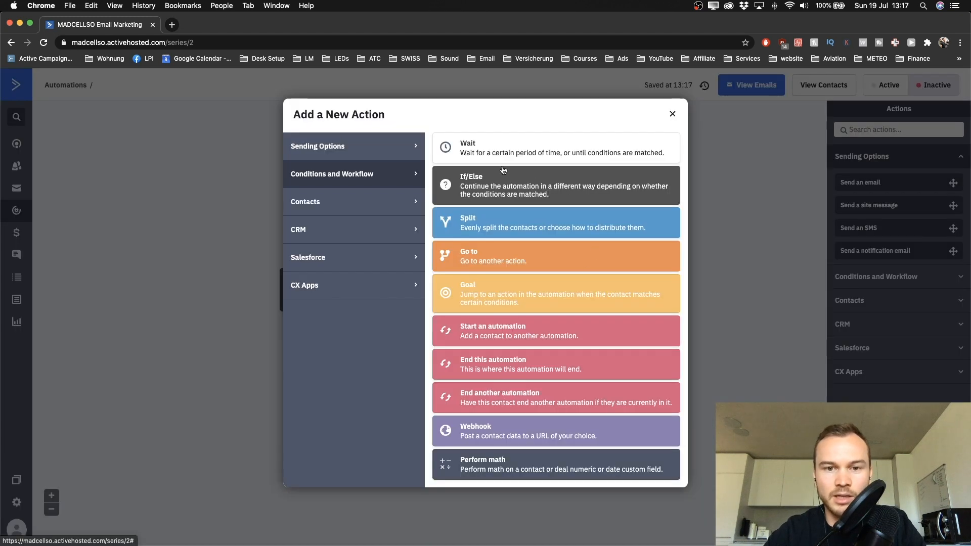
click(362, 147)
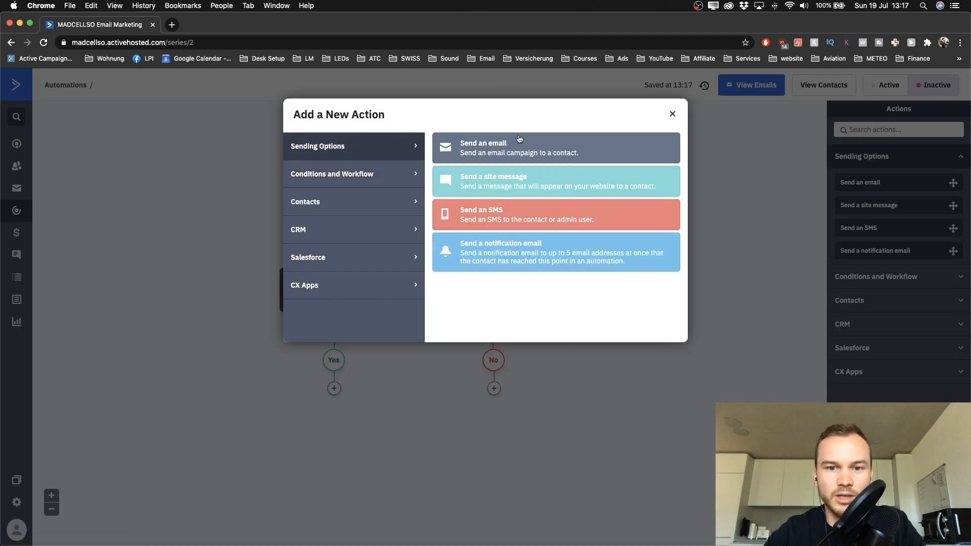
click(504, 158)
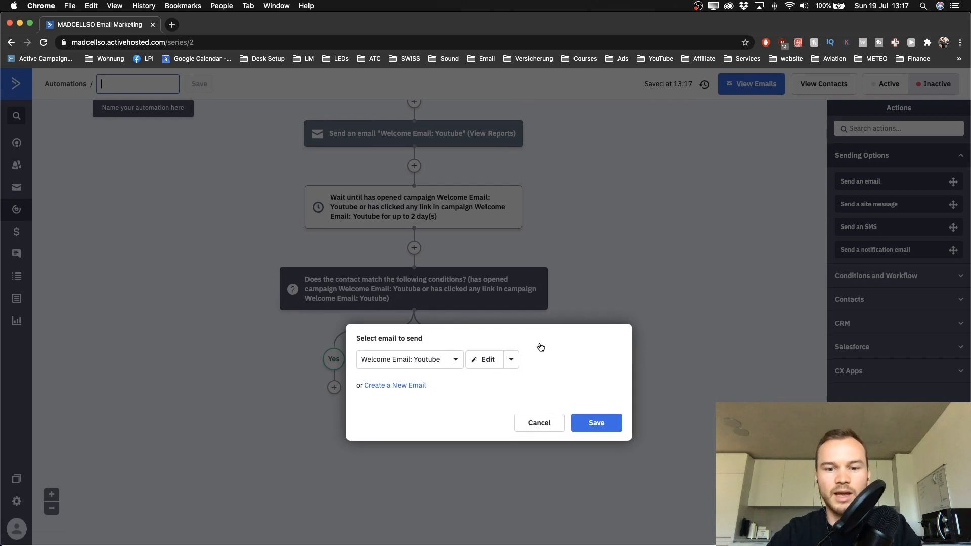
Step: Use Copy and Edit to duplicate Welcome Email: Youtube and open the copy in the designer
scroll(541, 347, up, 5)
scroll(541, 347, down, 2)
scroll(541, 347, right, 1)
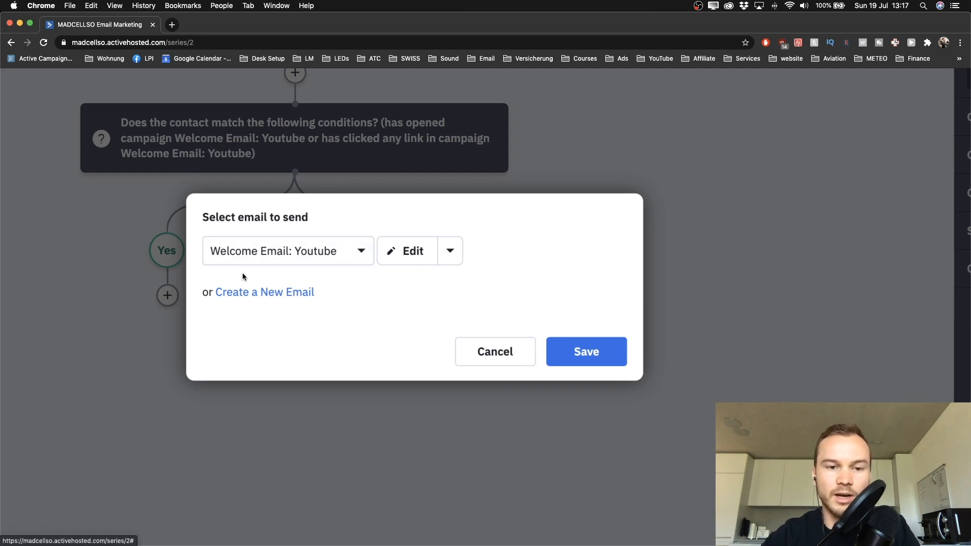
click(450, 251)
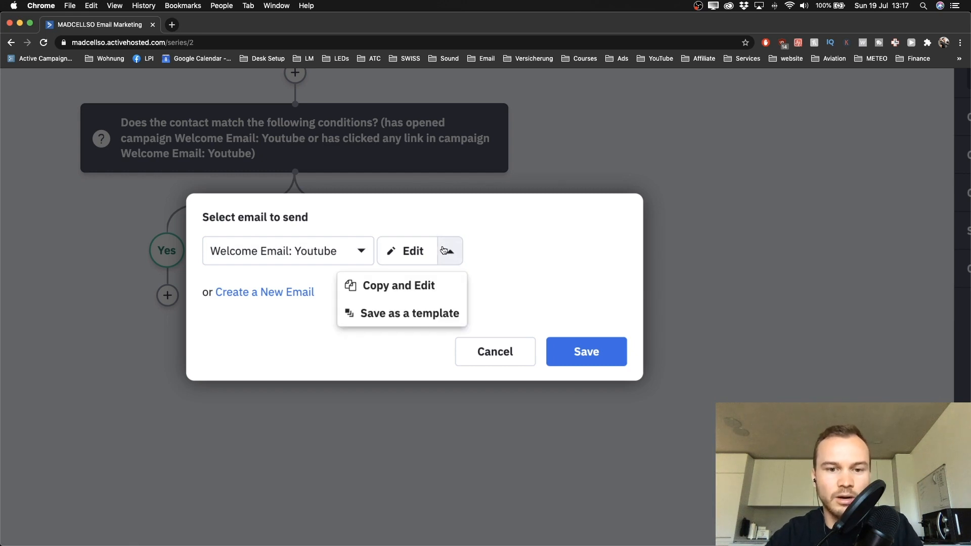
click(397, 287)
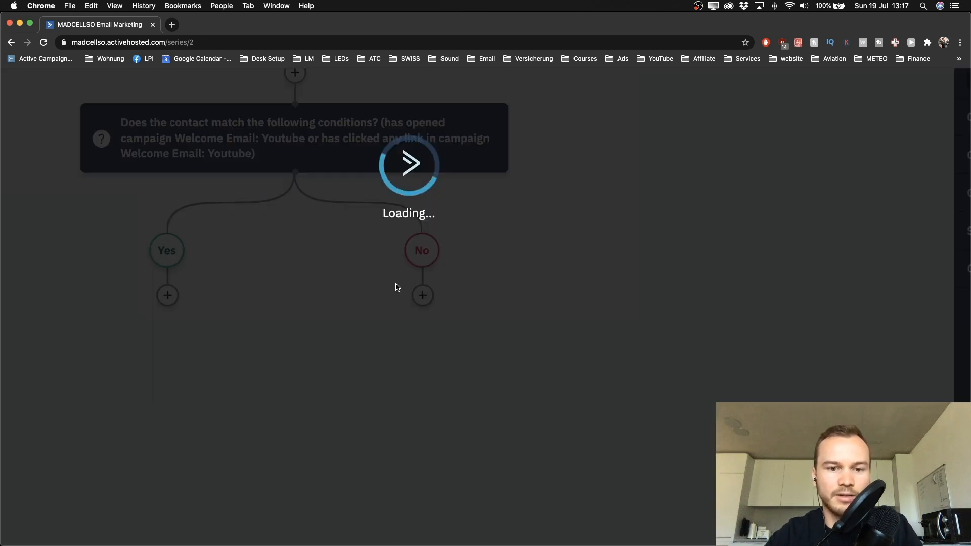
scroll(458, 370, down, 2)
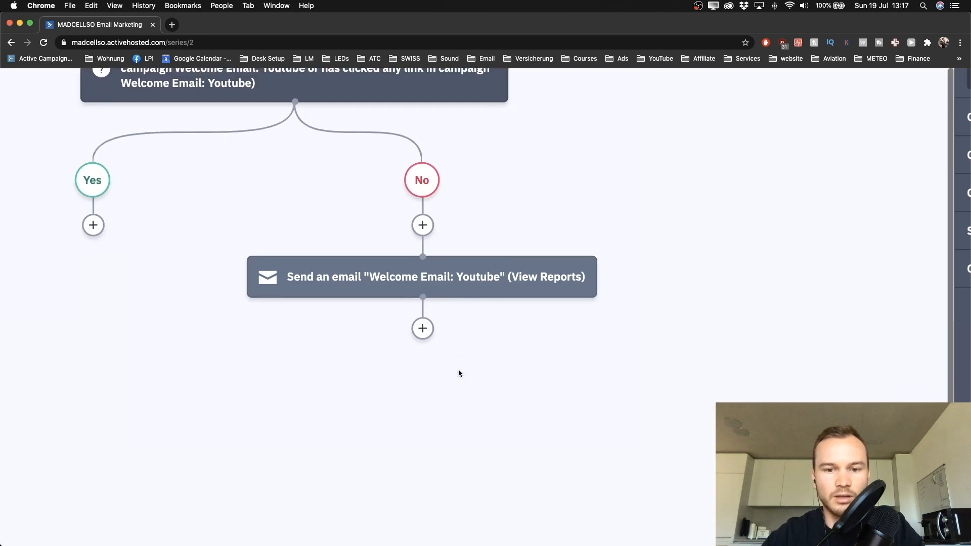
scroll(459, 369, down, 3)
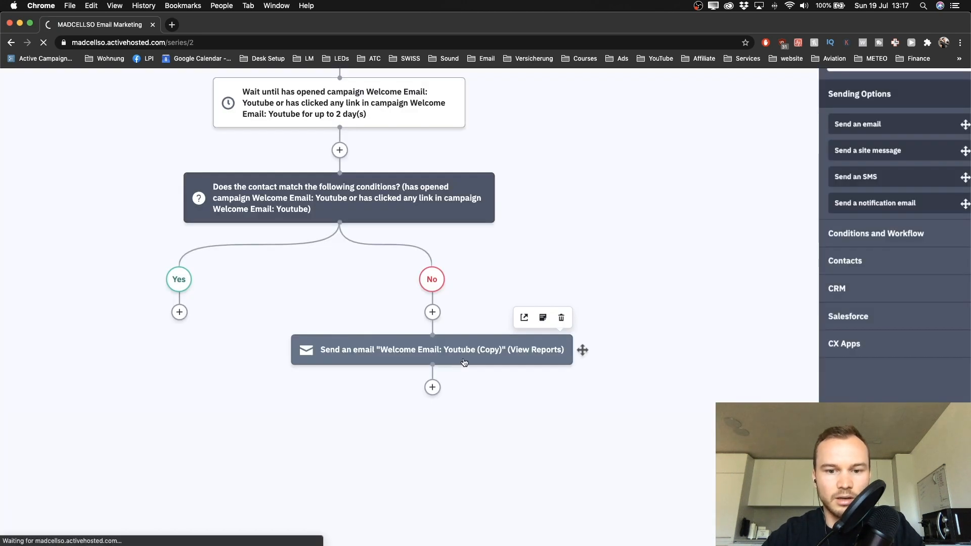
scroll(414, 358, up, 3)
Step: Change the copy's subject to 'Here's what you requested [DOWNLOAD]' and continue to the Campaign Summary
scroll(413, 358, right, 1)
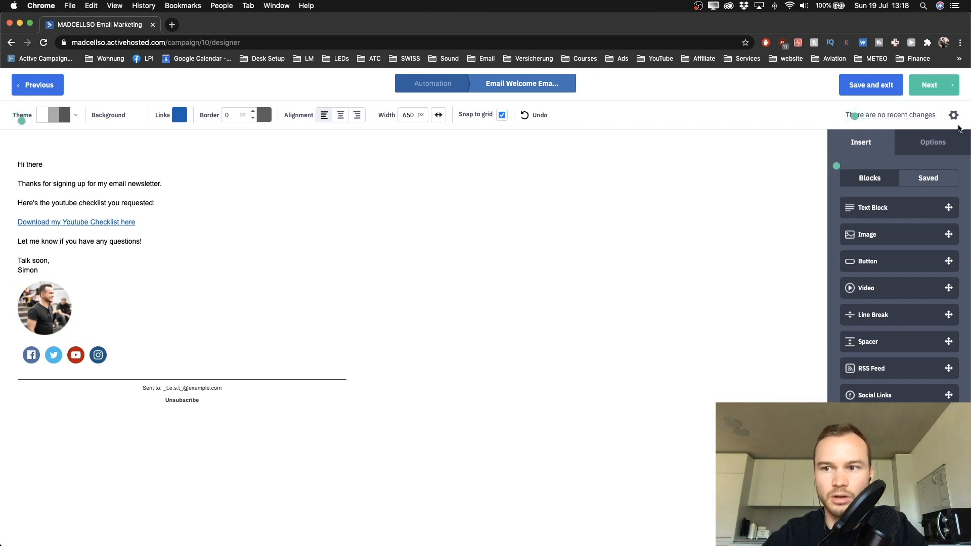
click(953, 116)
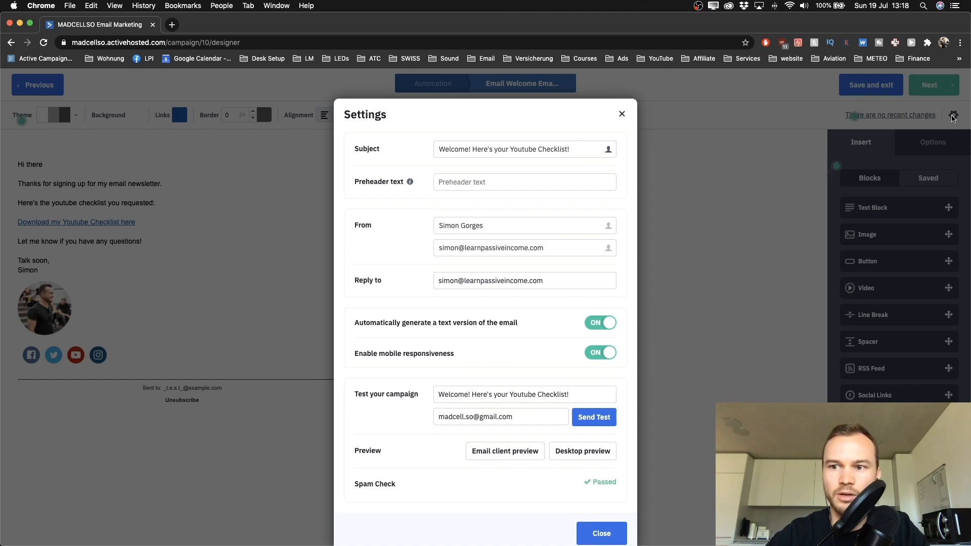
click(623, 113)
click(953, 116)
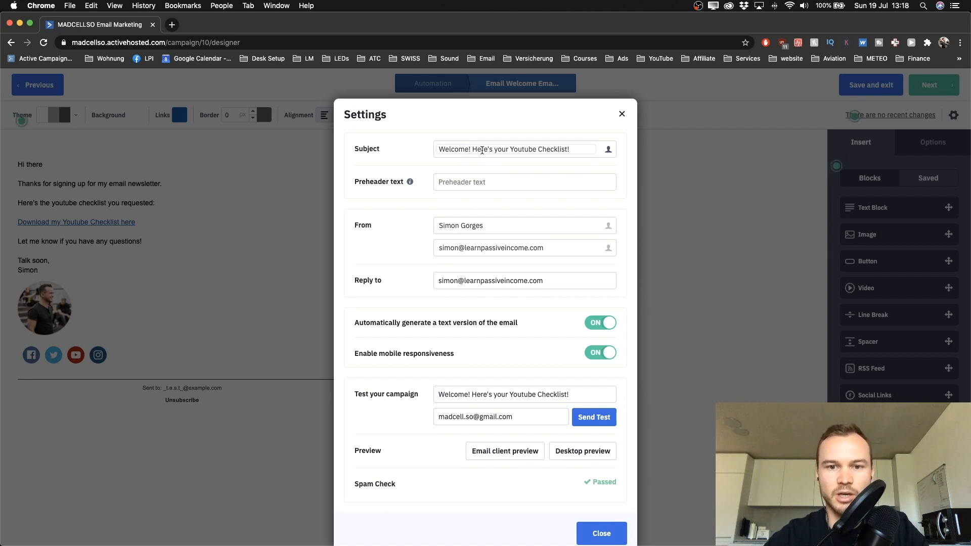
drag(580, 150, 439, 148)
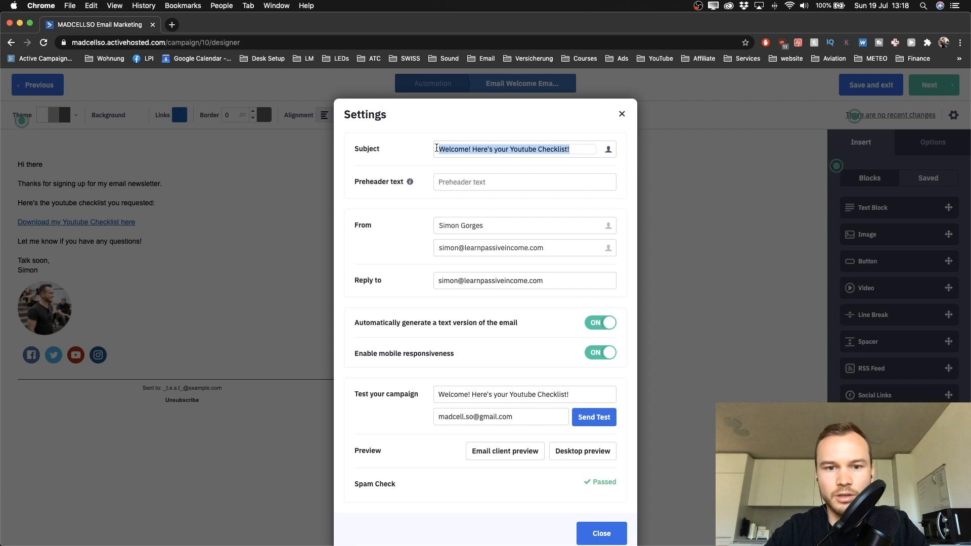
text(Here's what you requested [)
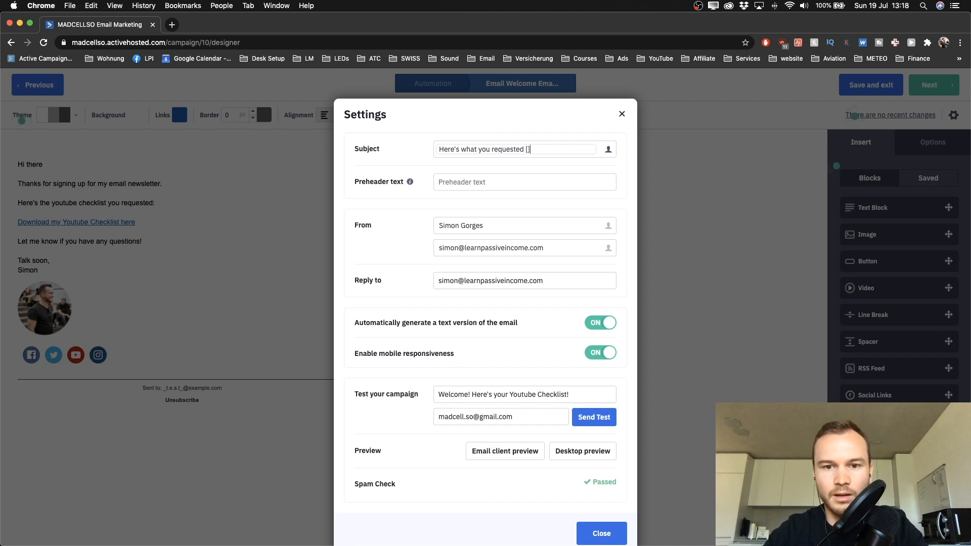
key(Left)
text(DOWNLOAD)
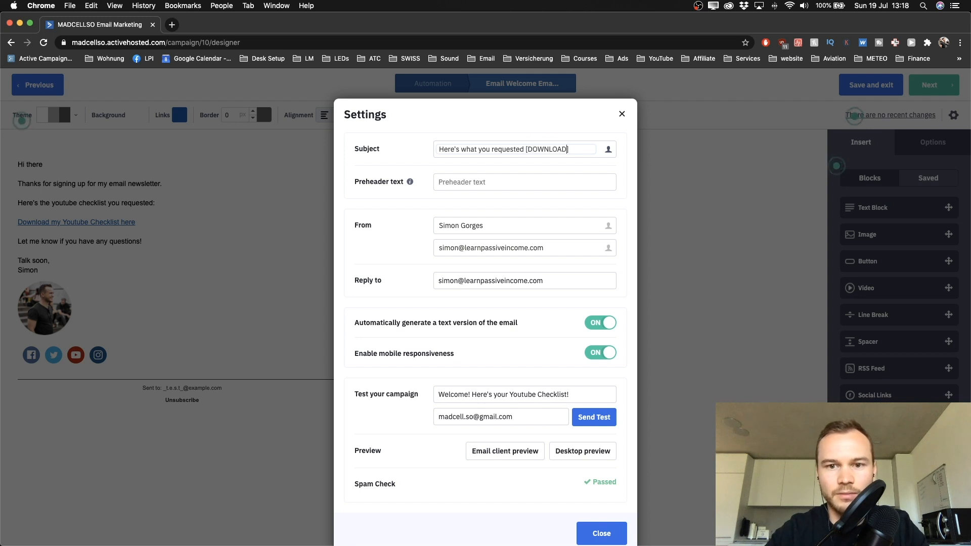
scroll(494, 166, up, 1)
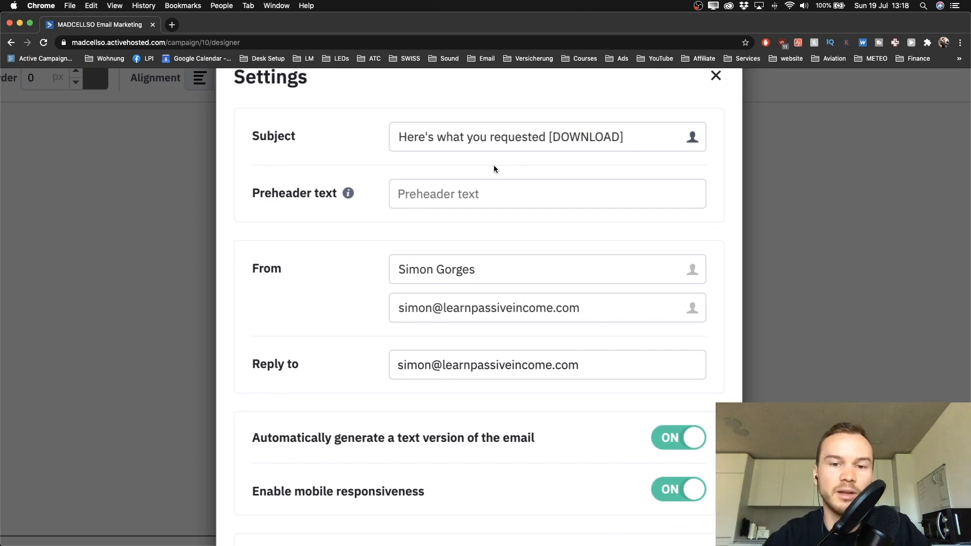
scroll(505, 223, down, 3)
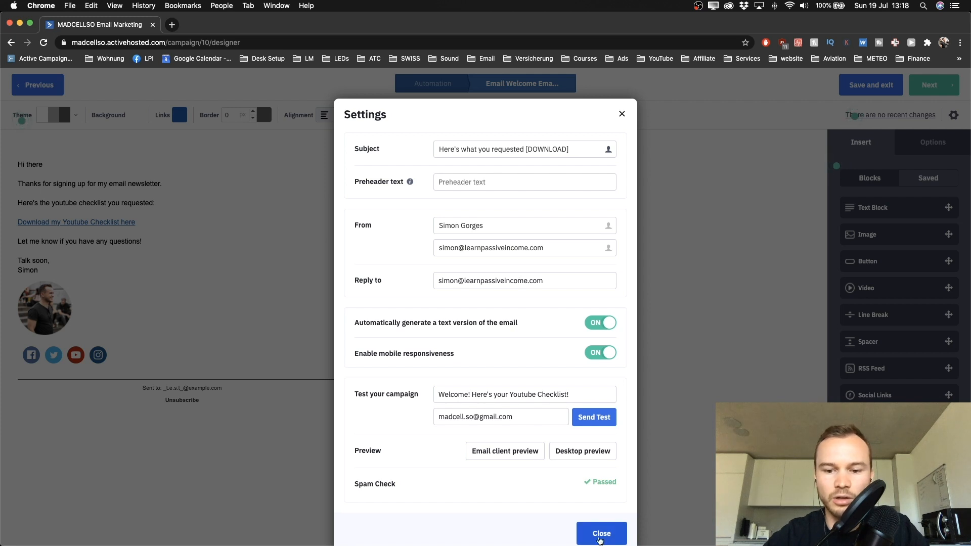
click(602, 533)
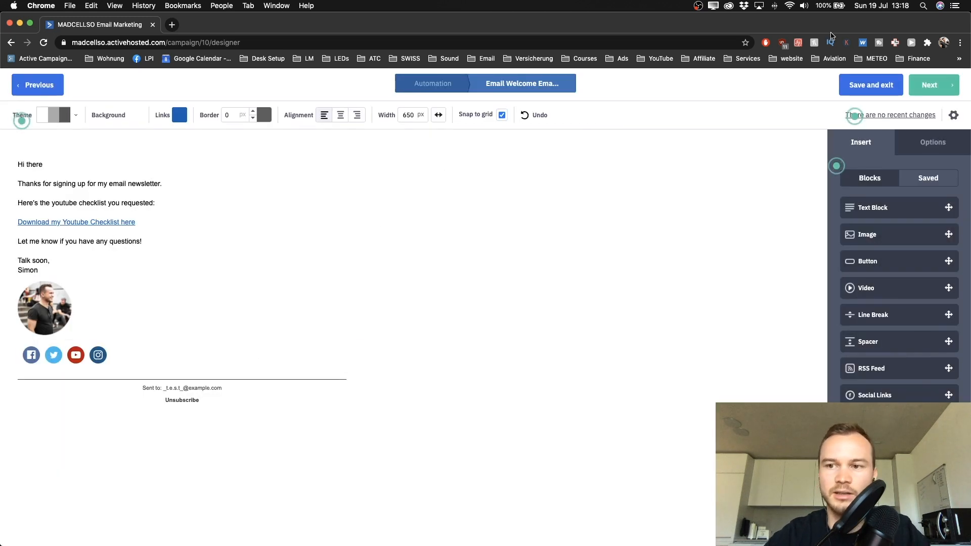
click(940, 88)
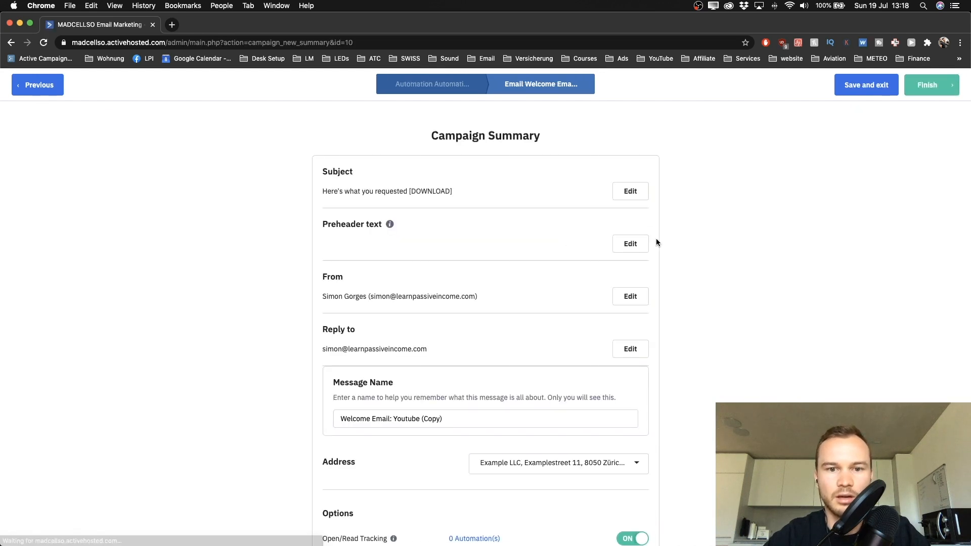
Step: Finish the Welcome Email: Youtube (Copy) campaign and return to the automation builder
scroll(574, 258, down, 6)
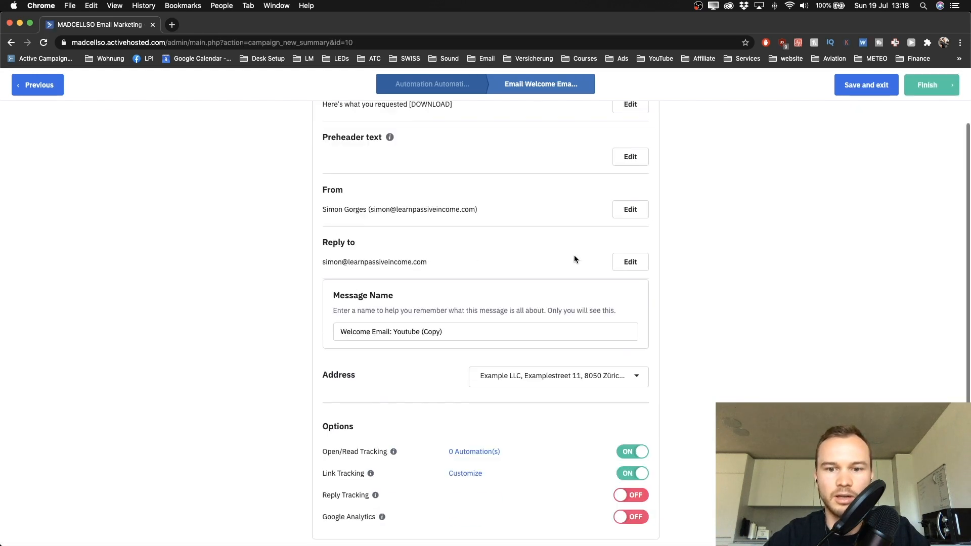
click(947, 83)
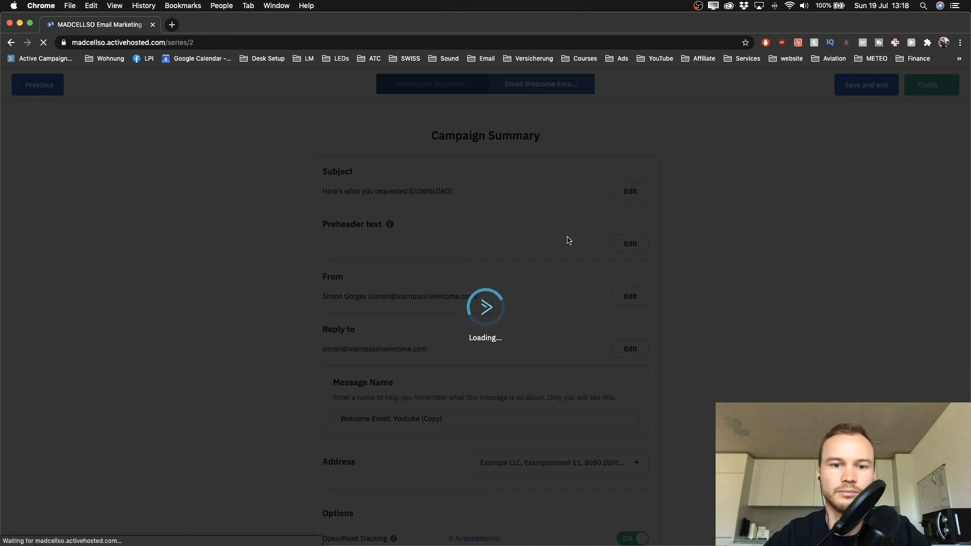
scroll(568, 241, down, 5)
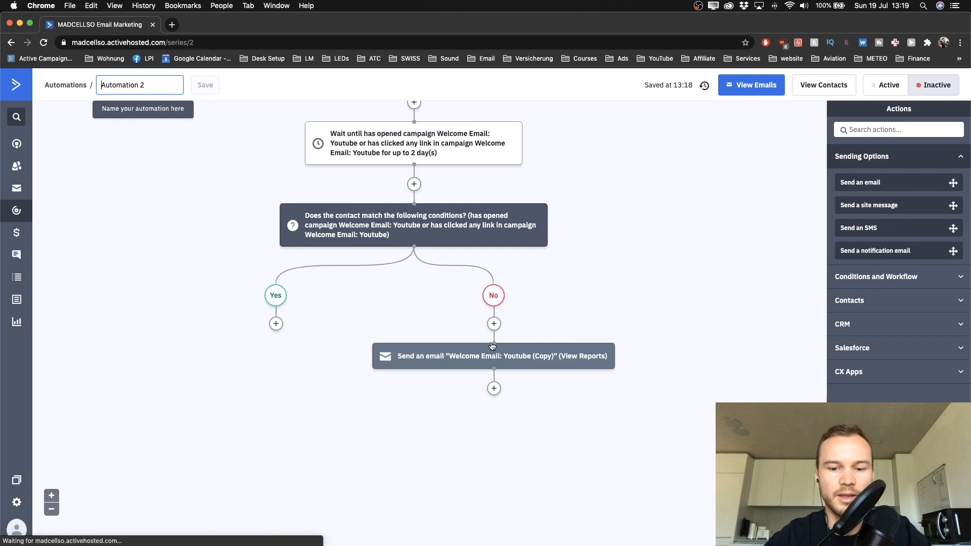
Step: Open Add a New Action below the No branch's Welcome Email: Youtube (Copy) step
mouse_move(492, 346)
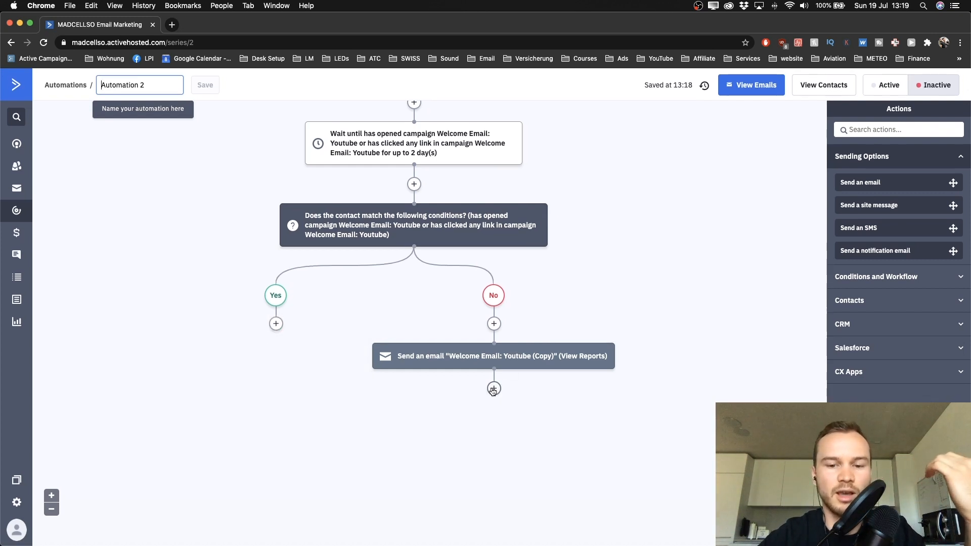
scroll(471, 304, up, 4)
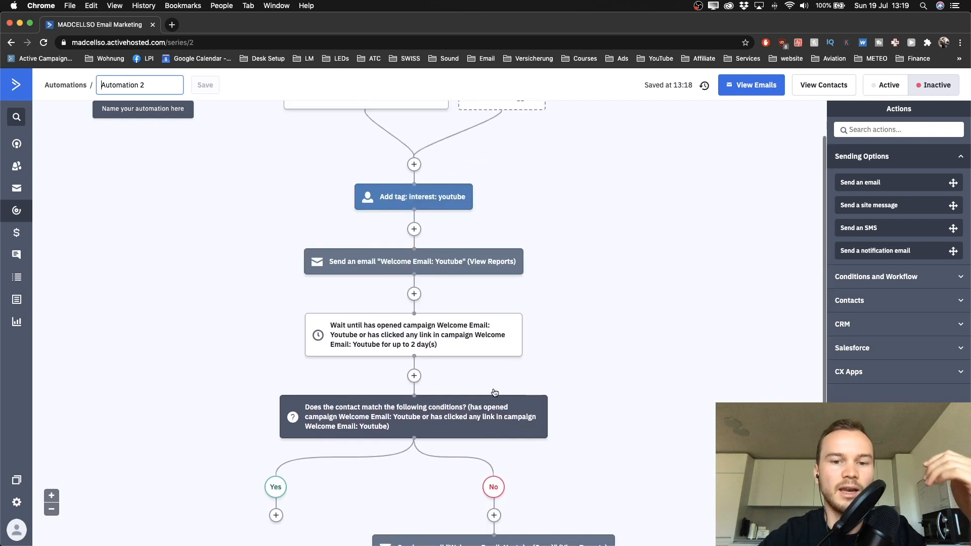
scroll(469, 285, down, 4)
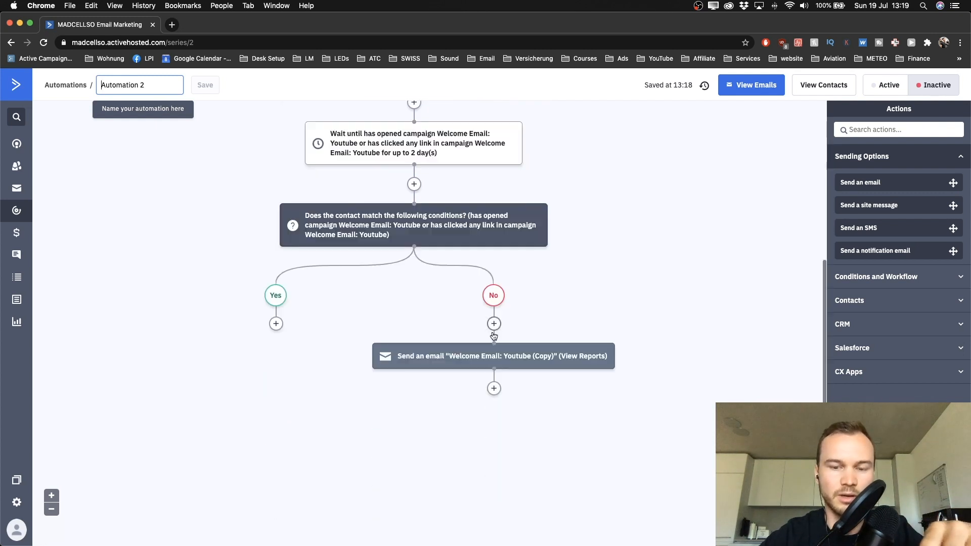
click(496, 390)
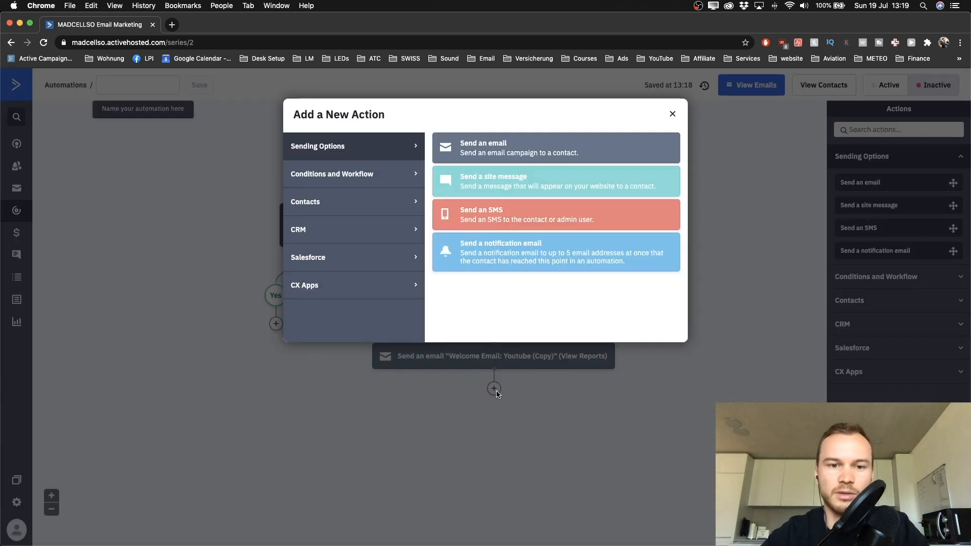
Step: Add a Wait step set to wait until specific conditions are met
click(341, 175)
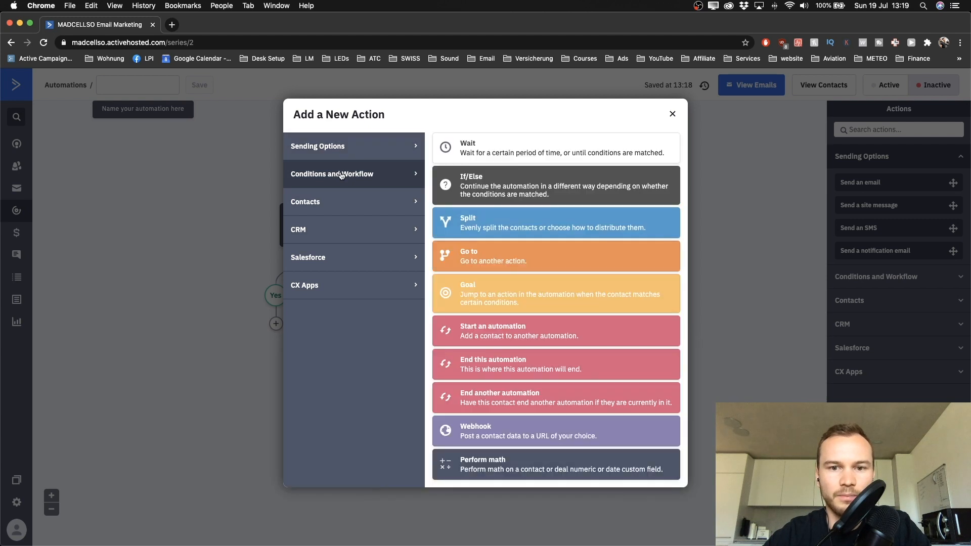
click(498, 160)
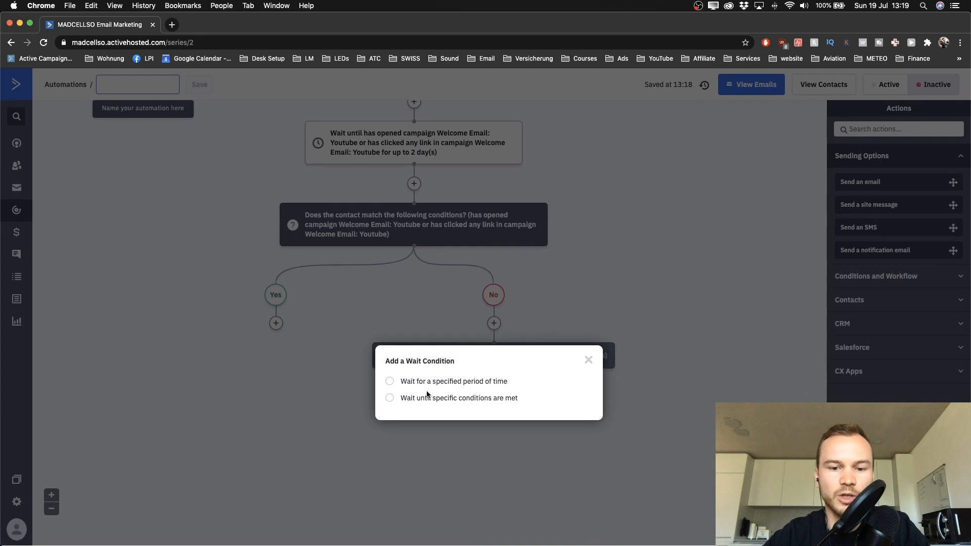
click(394, 402)
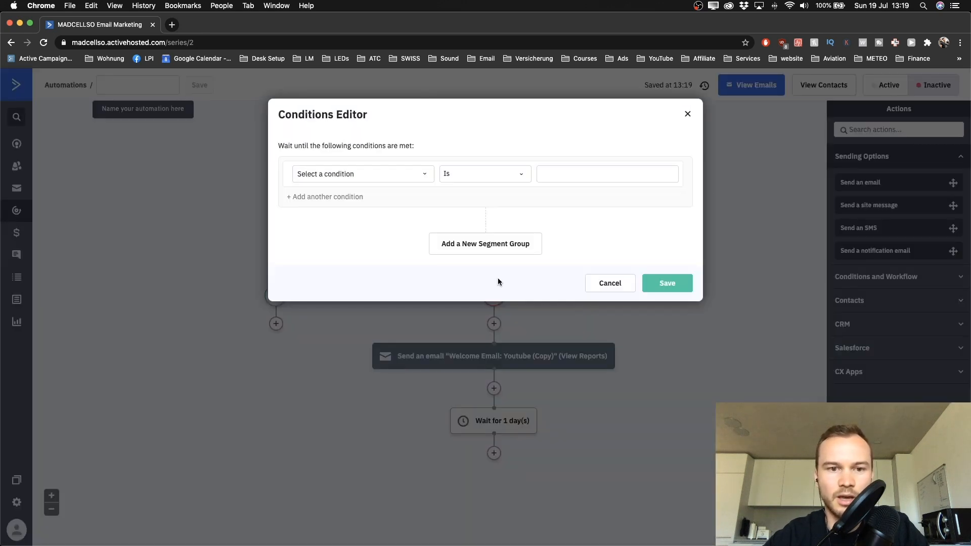
Step: Set the new wait's first condition to Has opened Welcome Email: Youtube
click(420, 175)
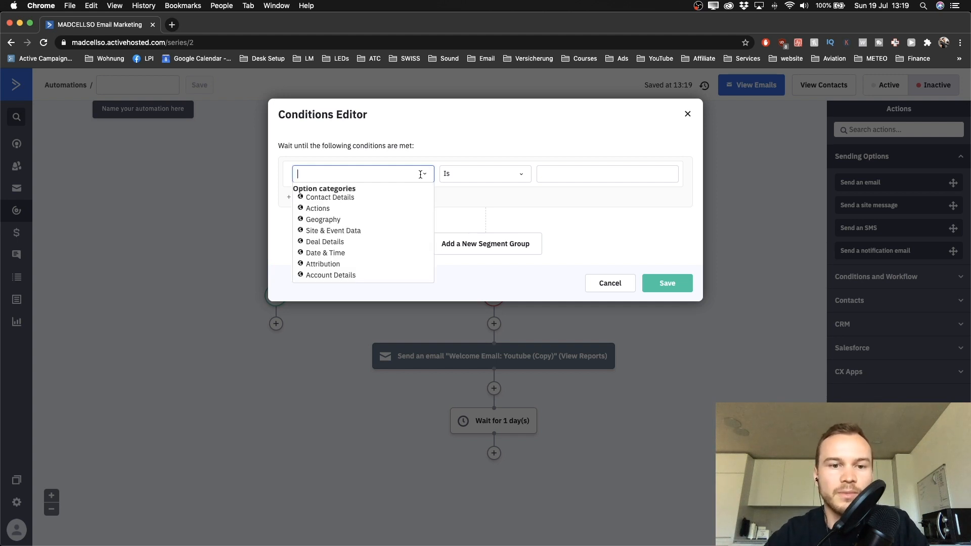
click(317, 208)
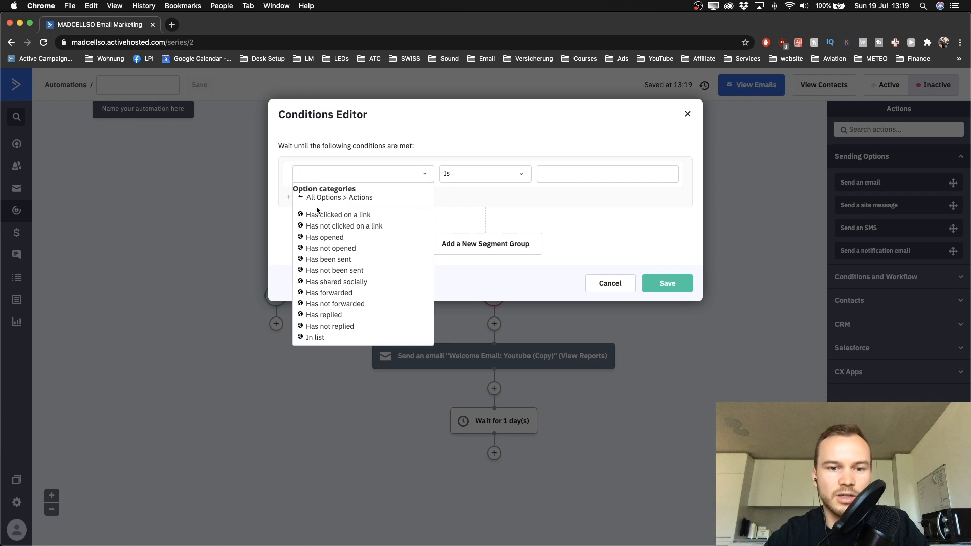
click(318, 238)
click(481, 173)
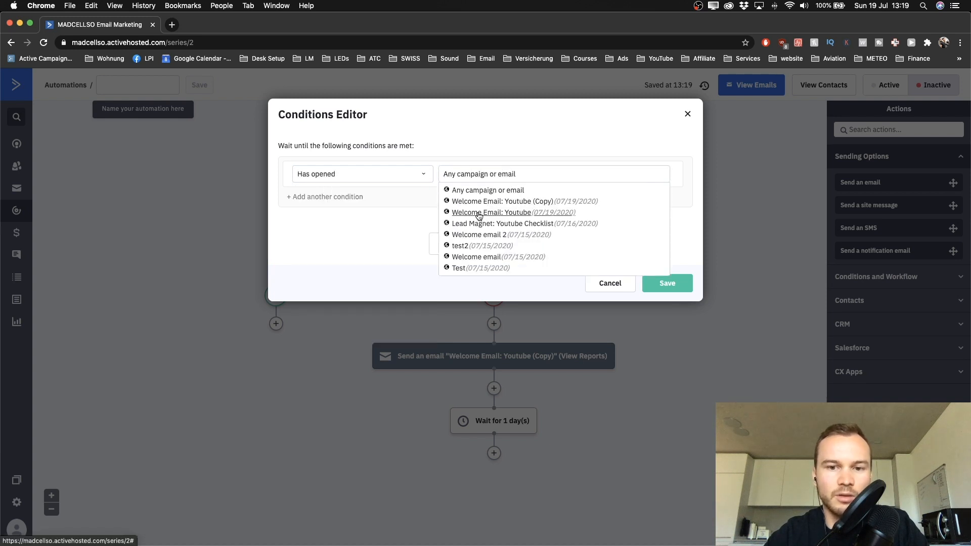
click(479, 213)
Step: Add an Or condition for a link click in Welcome Email: Youtube, plus a blank third row
click(328, 197)
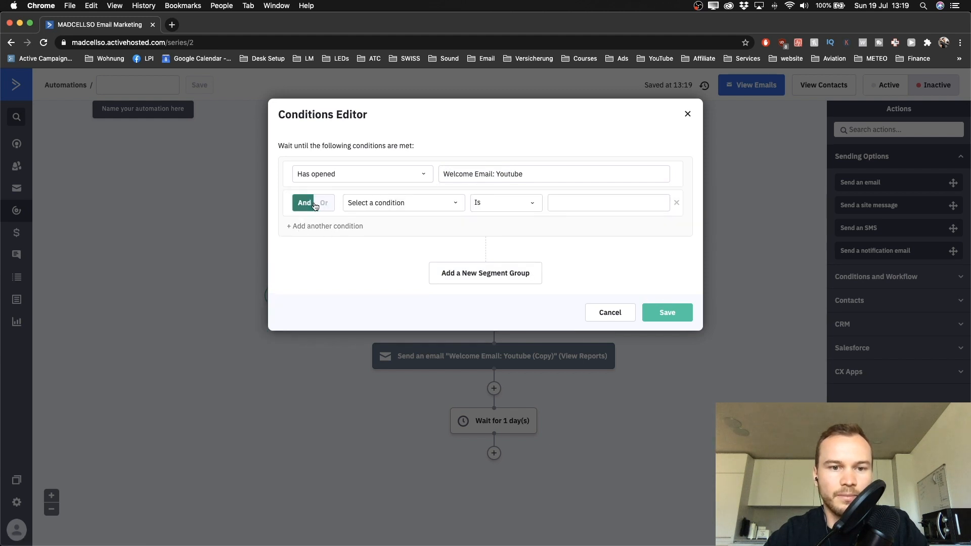
click(318, 204)
click(377, 202)
click(377, 242)
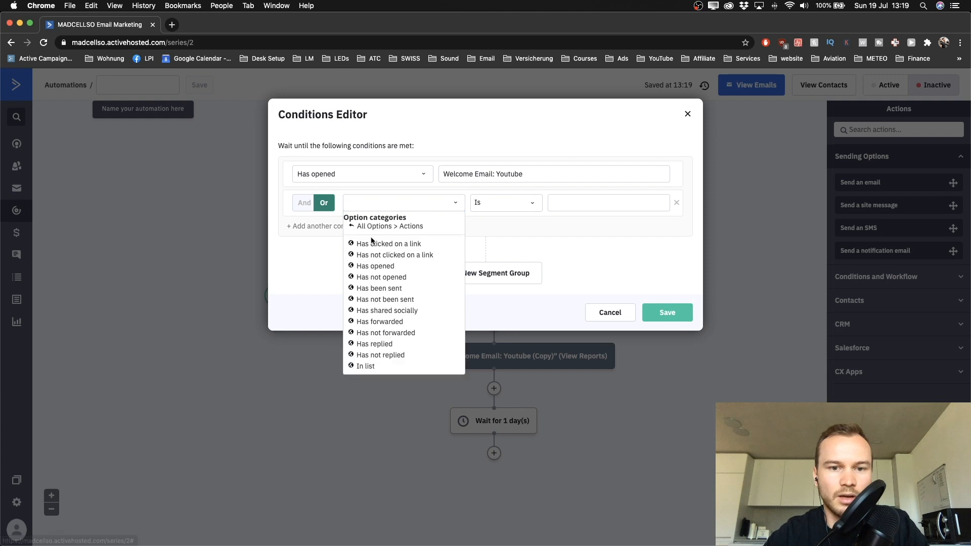
click(401, 246)
click(485, 203)
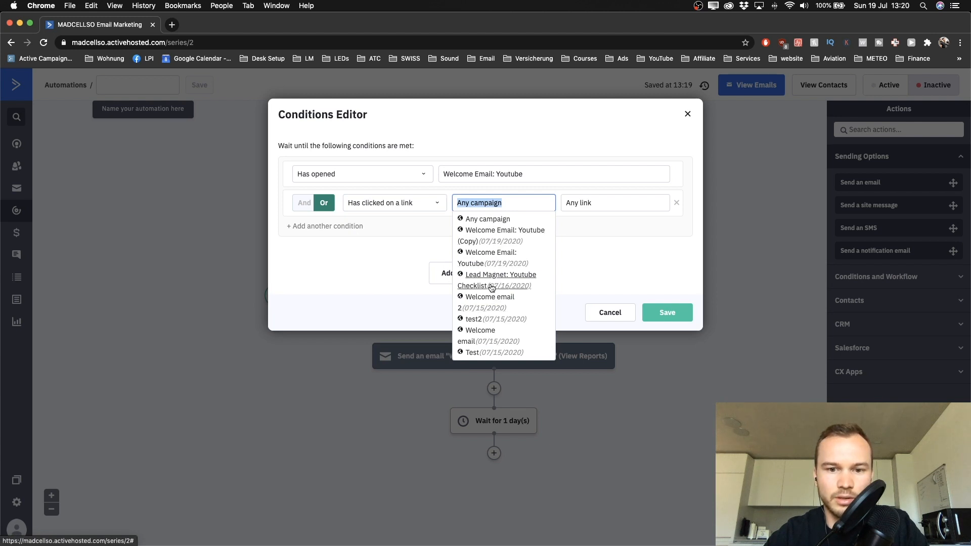
click(493, 260)
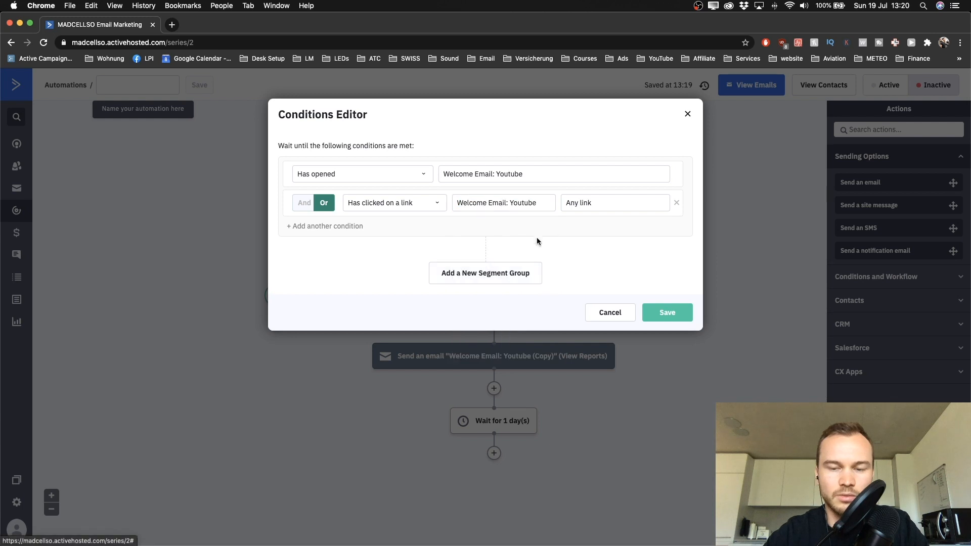
click(291, 226)
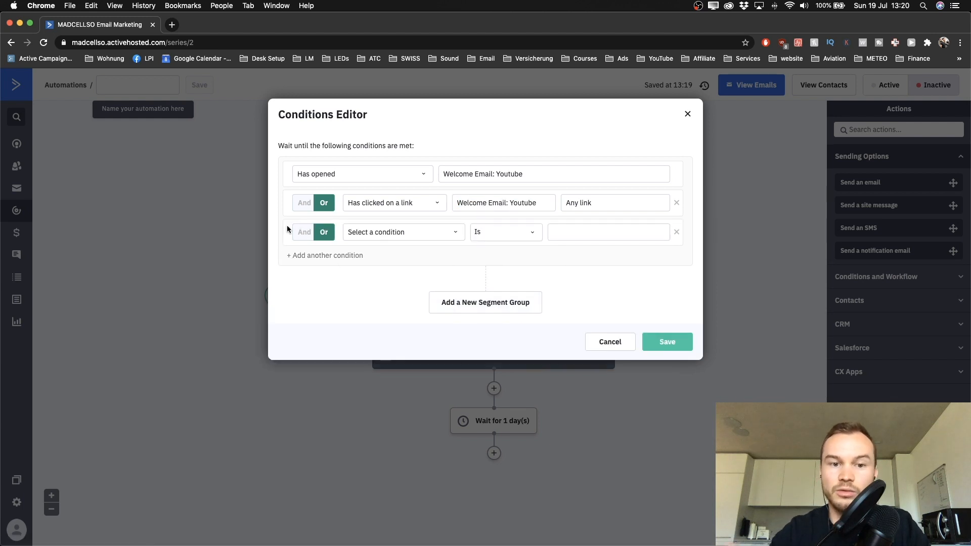
Step: Set the third condition to Has opened Welcome Email: Youtube (Copy)
click(386, 233)
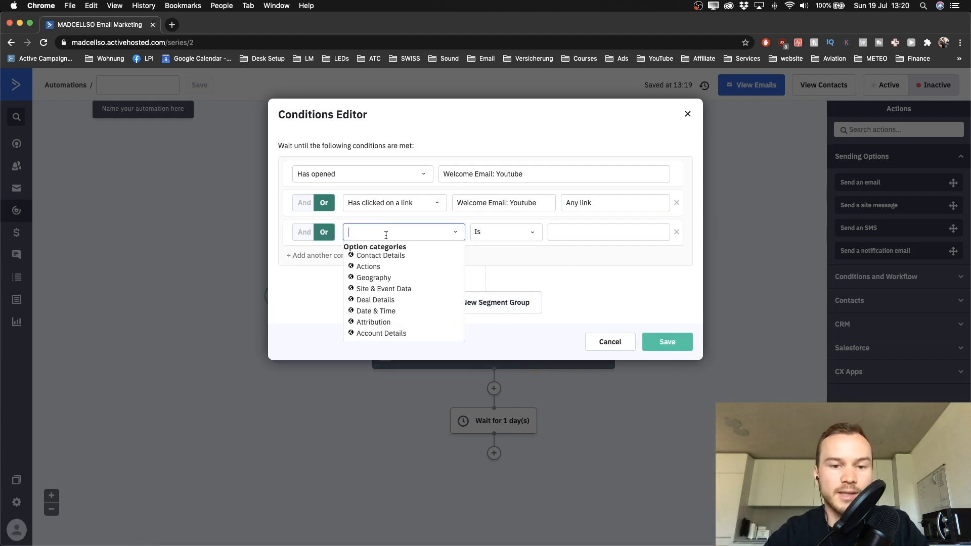
click(377, 268)
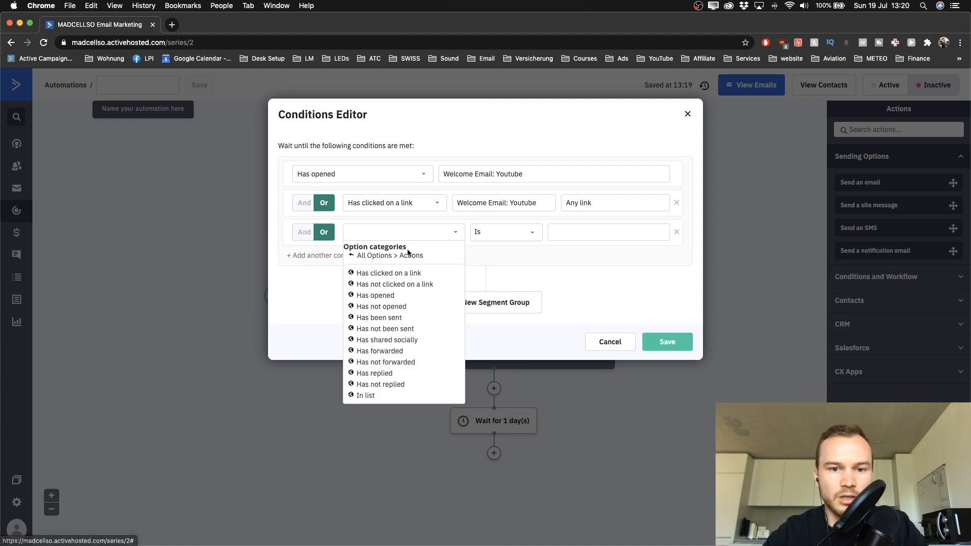
click(392, 295)
click(485, 234)
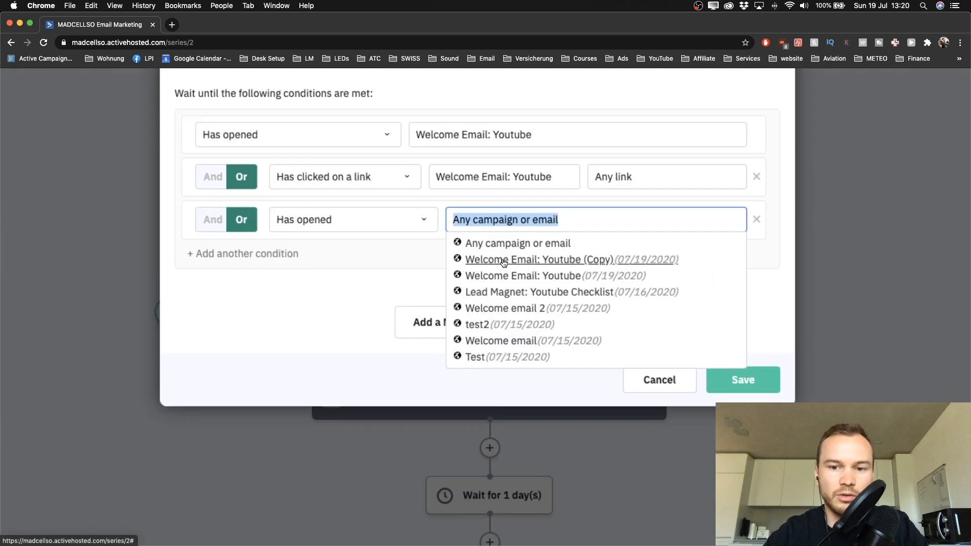
click(503, 260)
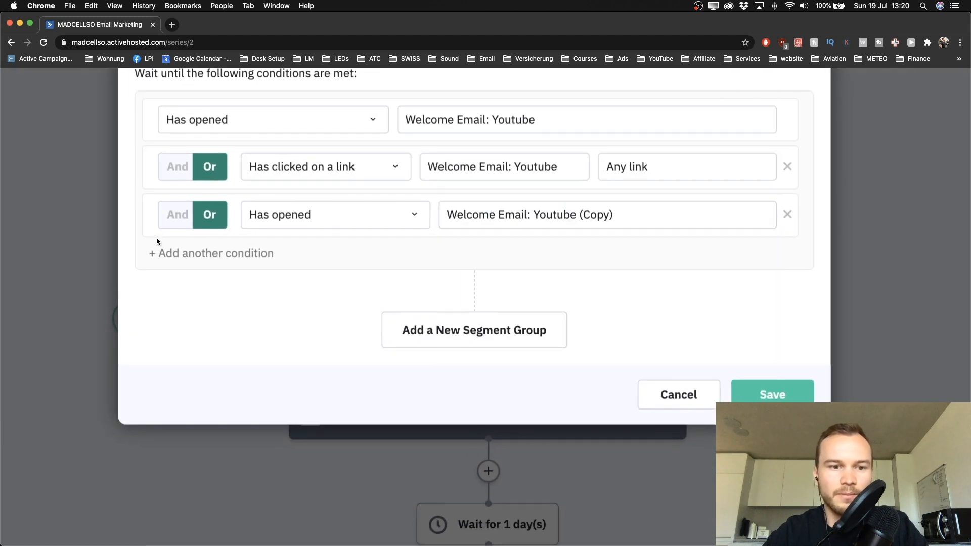
Step: Add an Or link-click condition on Welcome Email: Youtube (Copy) and save the four conditions
click(162, 259)
click(270, 263)
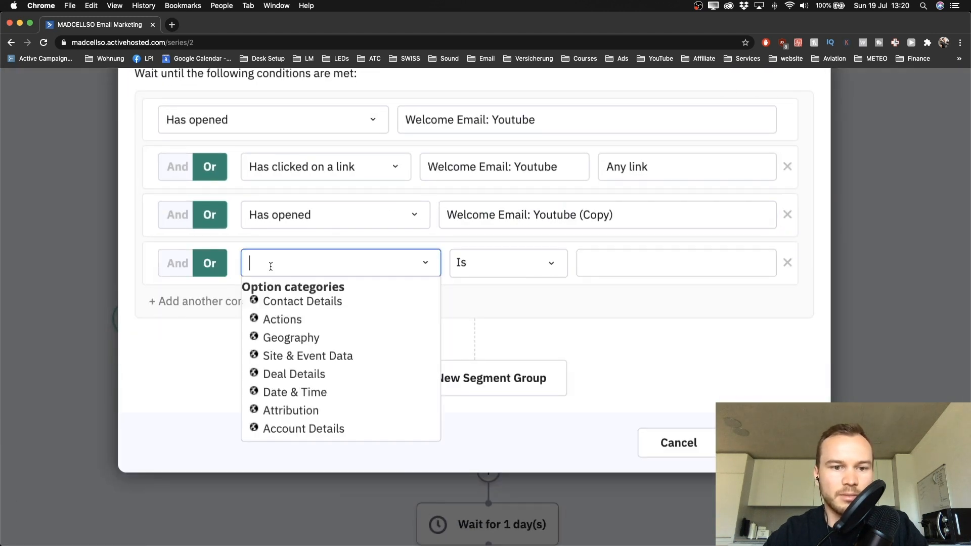
click(280, 319)
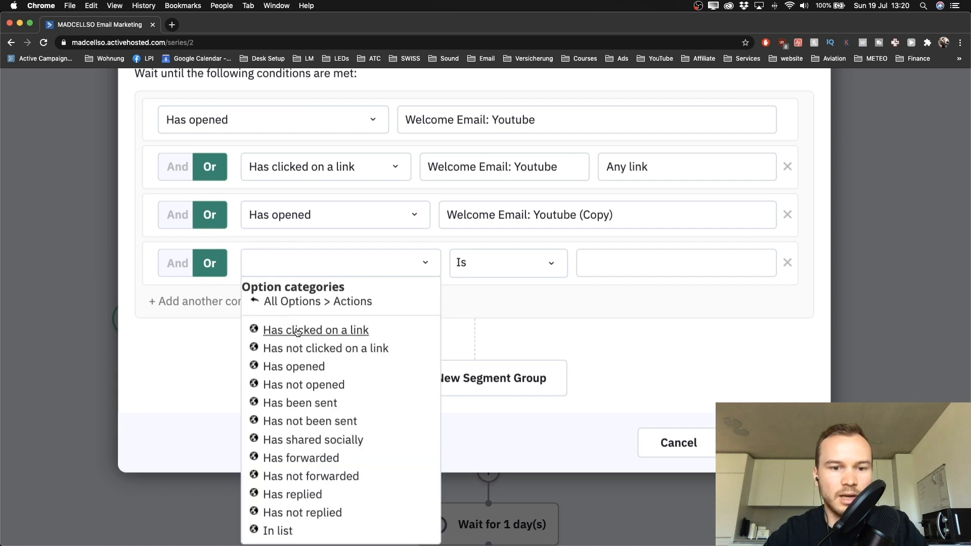
click(314, 330)
click(524, 273)
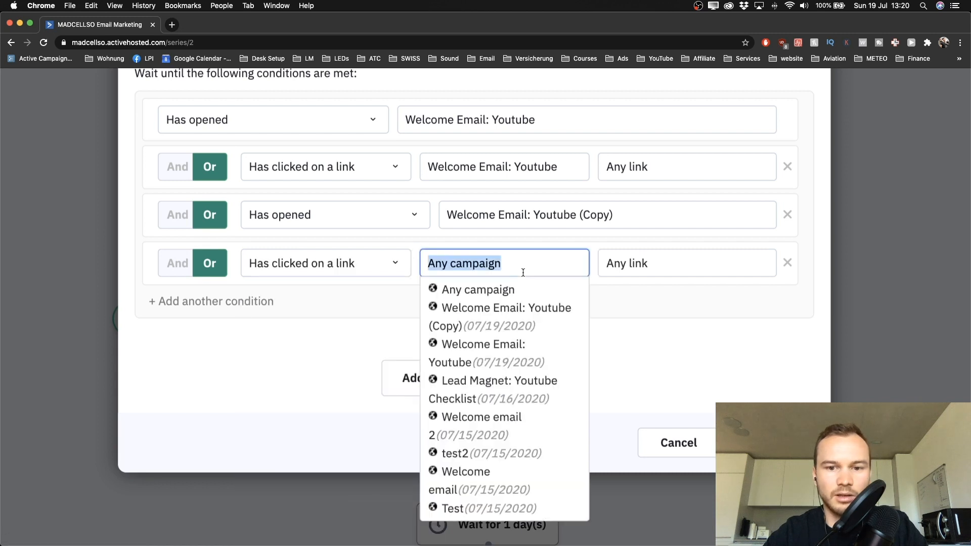
click(513, 316)
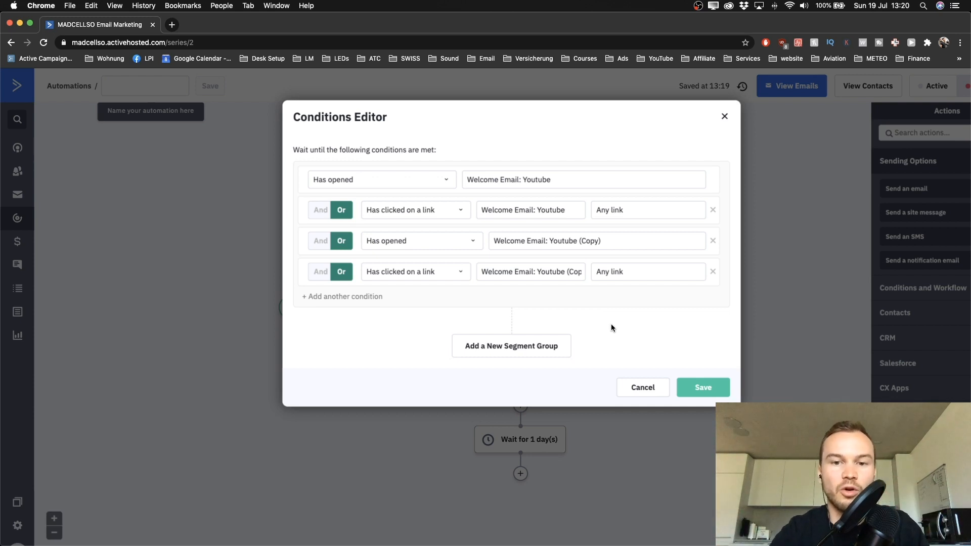
scroll(611, 325, right, 2)
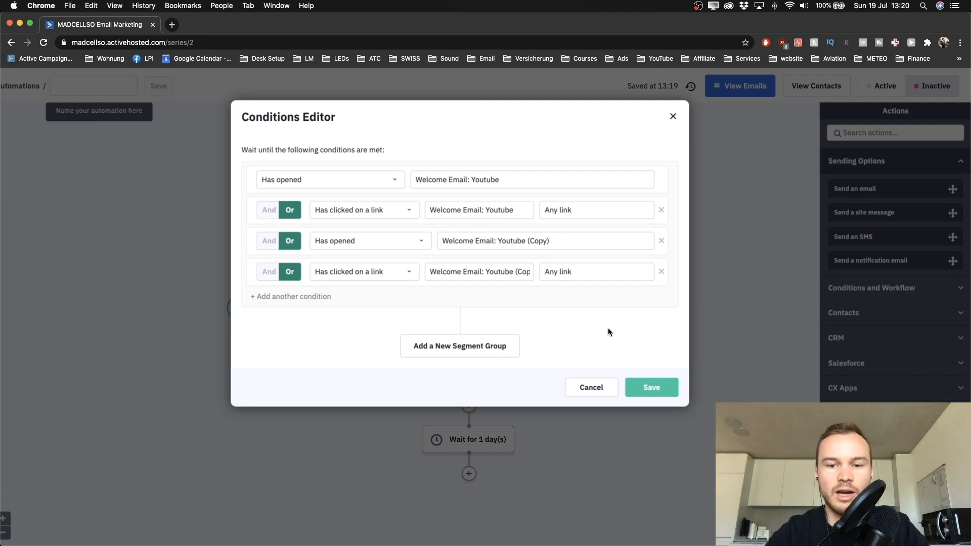
click(662, 389)
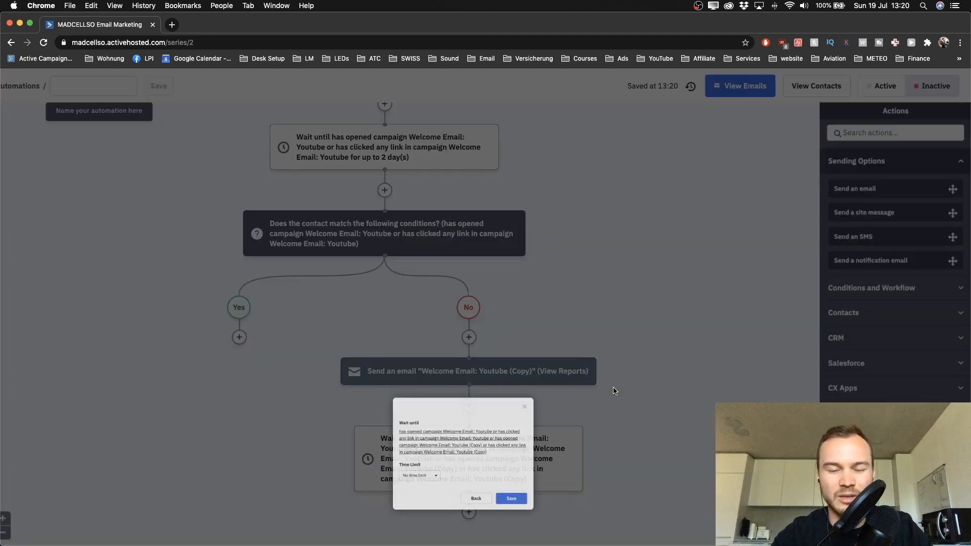
Step: Set the No-branch wait's Time Limit to 'Up to' 2 day(s) and save the step
scroll(495, 451, down, 1)
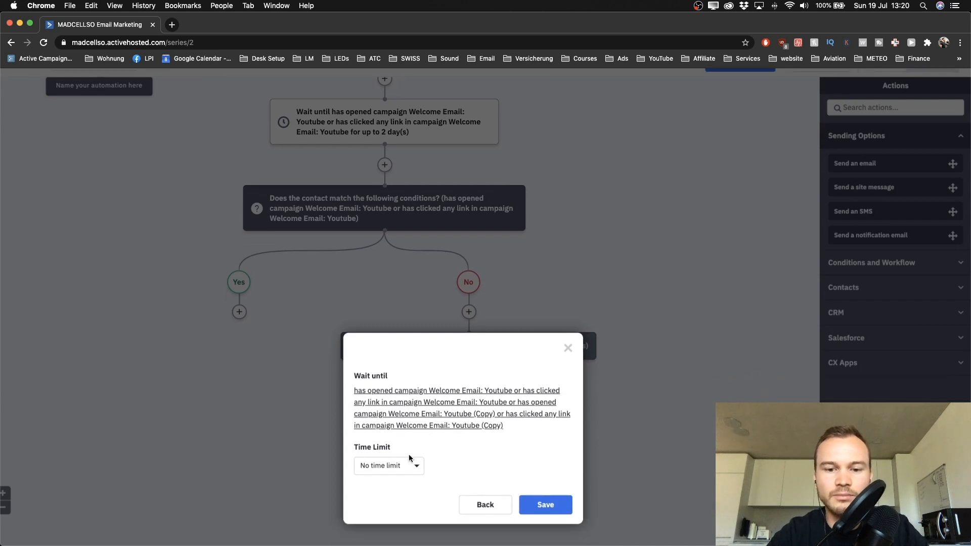
scroll(409, 455, up, 3)
scroll(409, 455, down, 1)
click(408, 422)
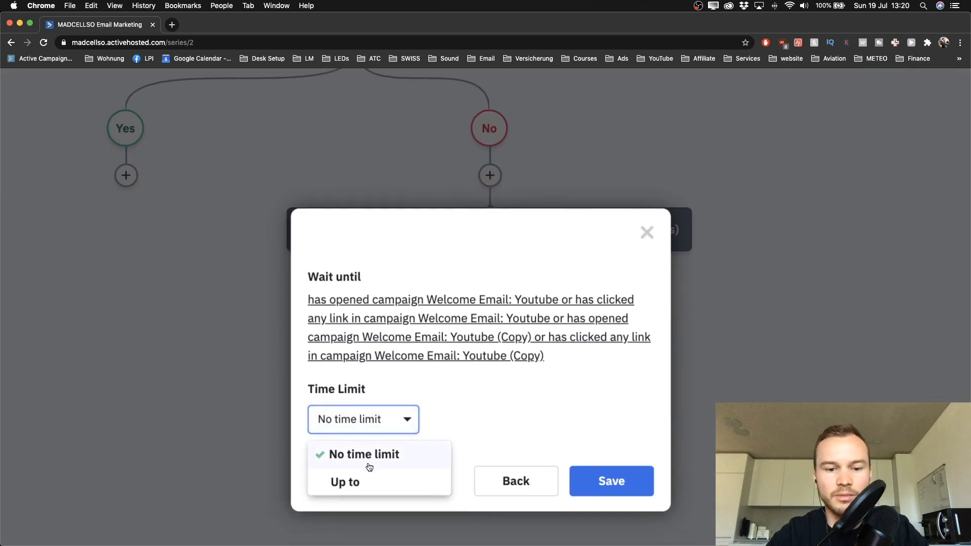
click(353, 481)
double_click(409, 431)
text(2)
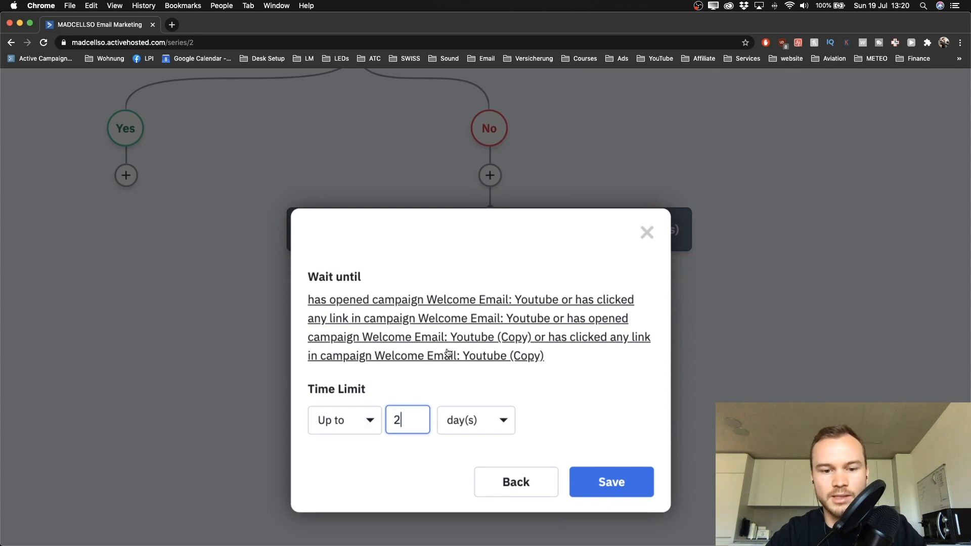
click(578, 475)
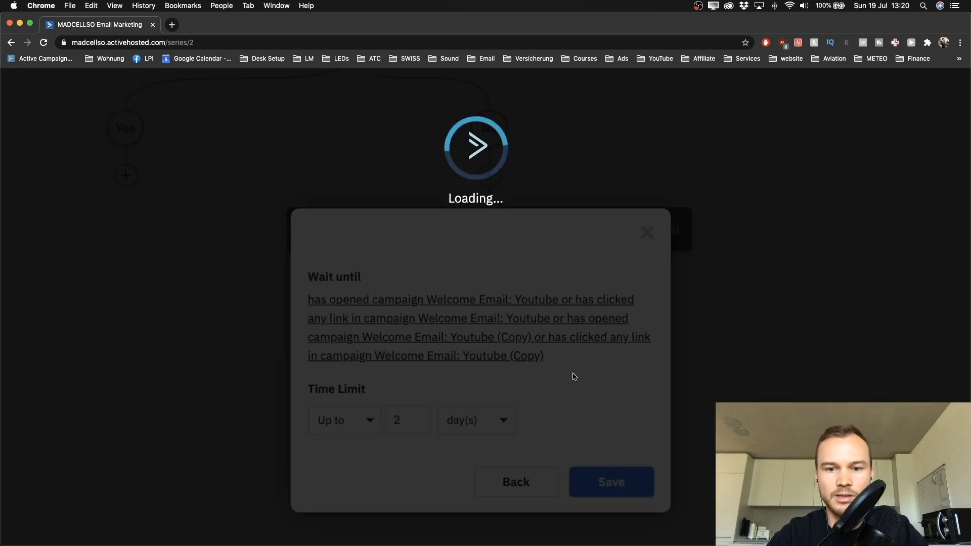
scroll(495, 479, down, 5)
scroll(485, 413, down, 2)
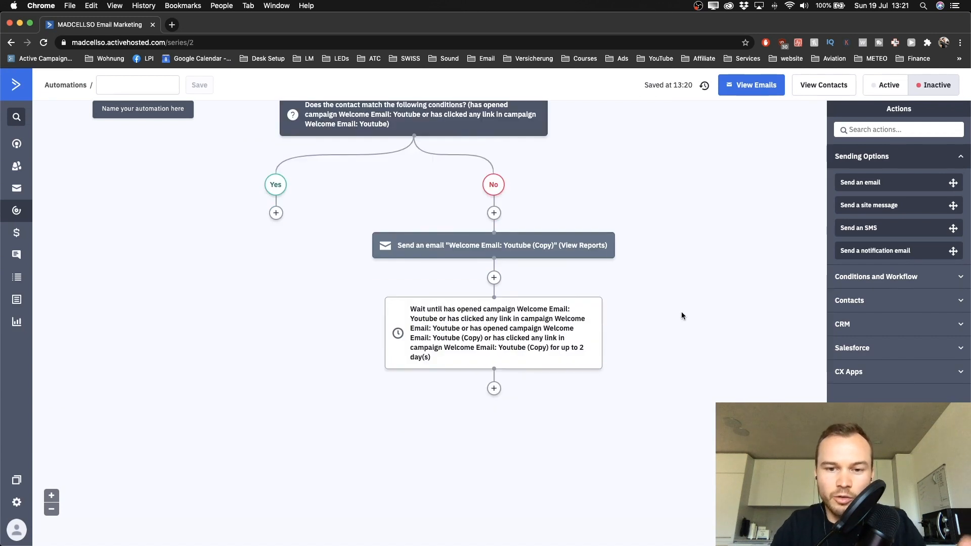
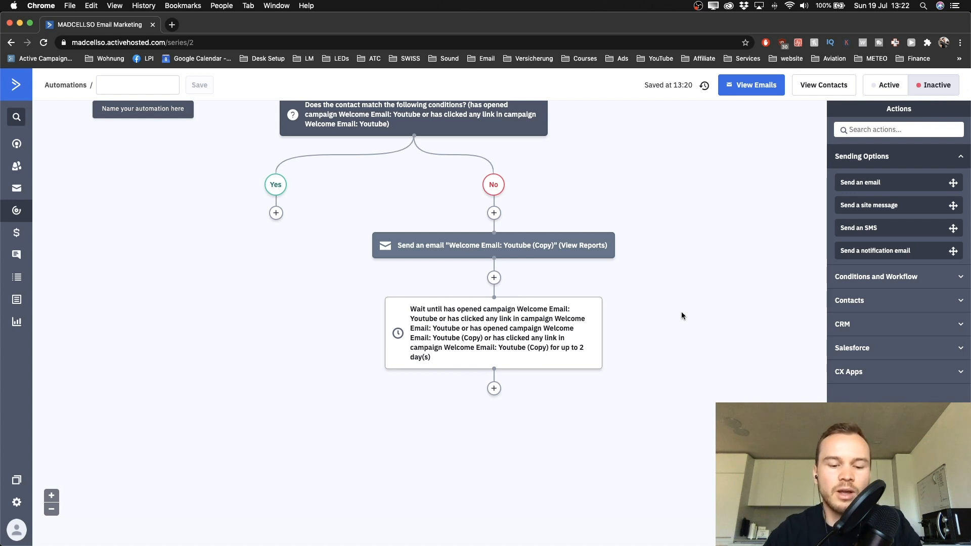
Step: Add a 'Go to another action' step after the No branch's 2-day wait
scroll(556, 334, up, 5)
scroll(545, 343, down, 5)
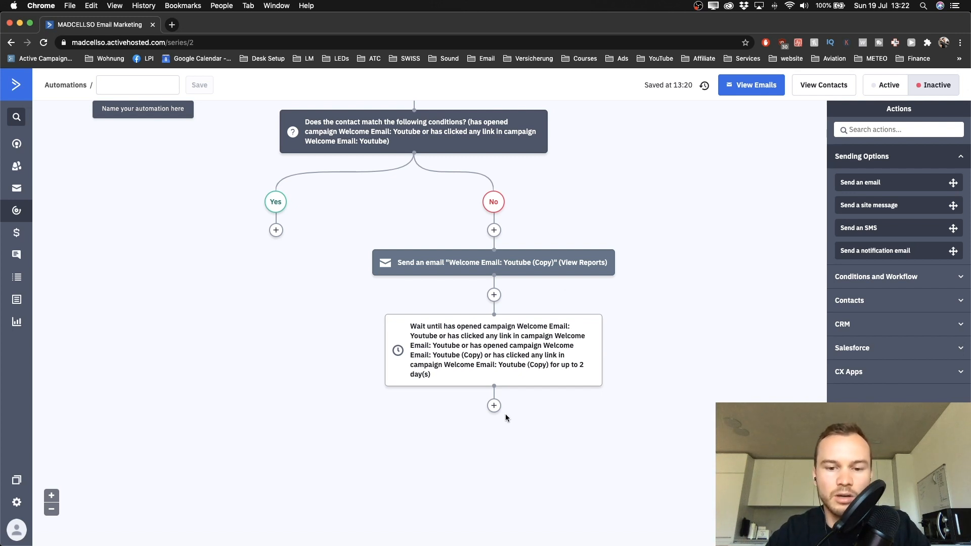
scroll(497, 410, up, 3)
scroll(488, 414, down, 1)
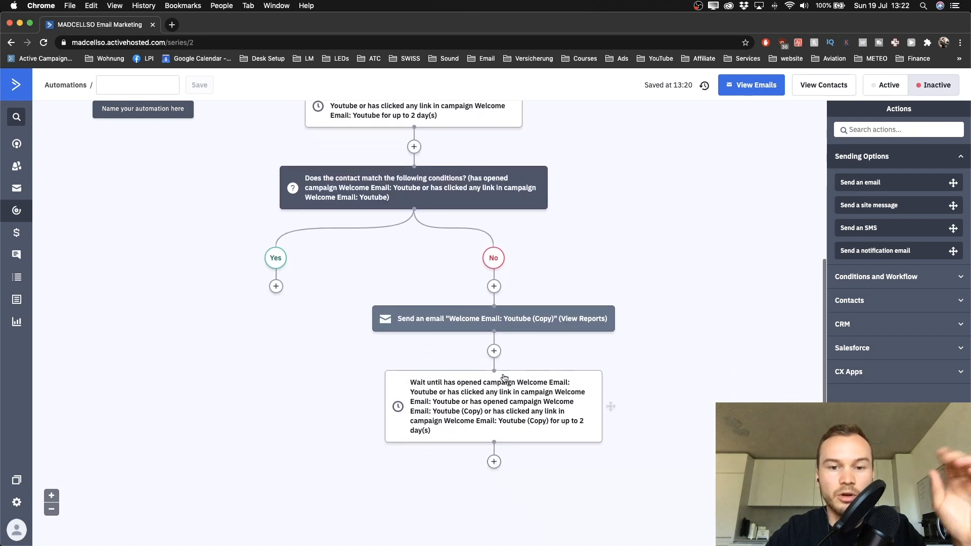
scroll(485, 416, down, 2)
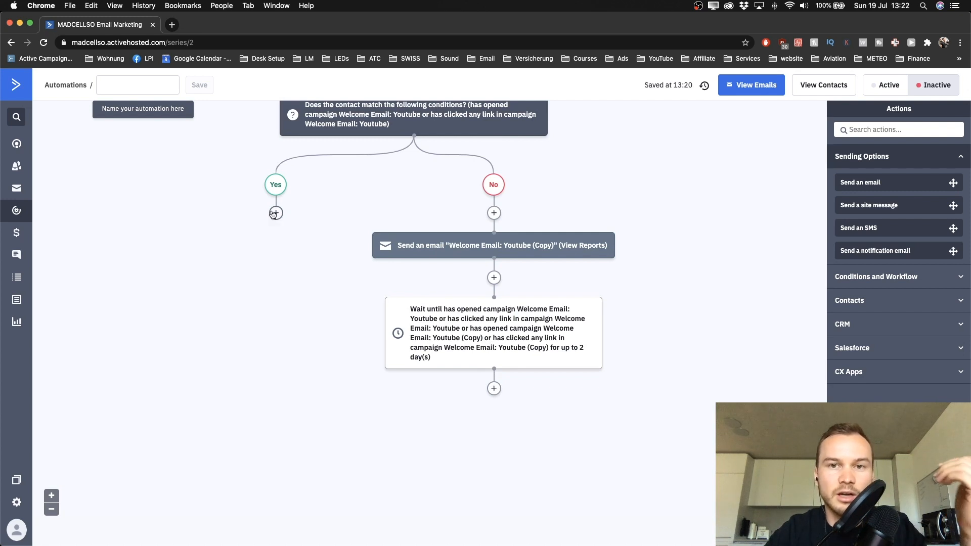
click(495, 388)
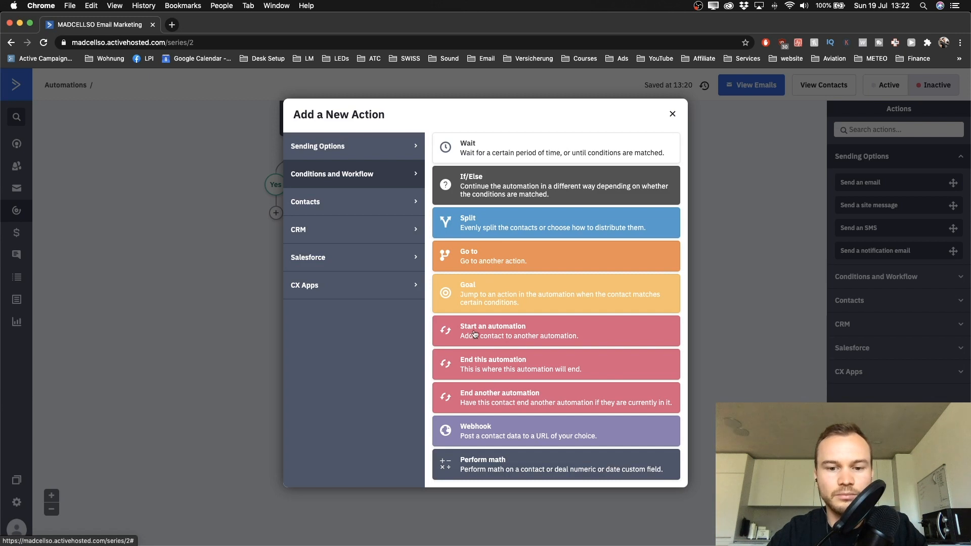
click(364, 209)
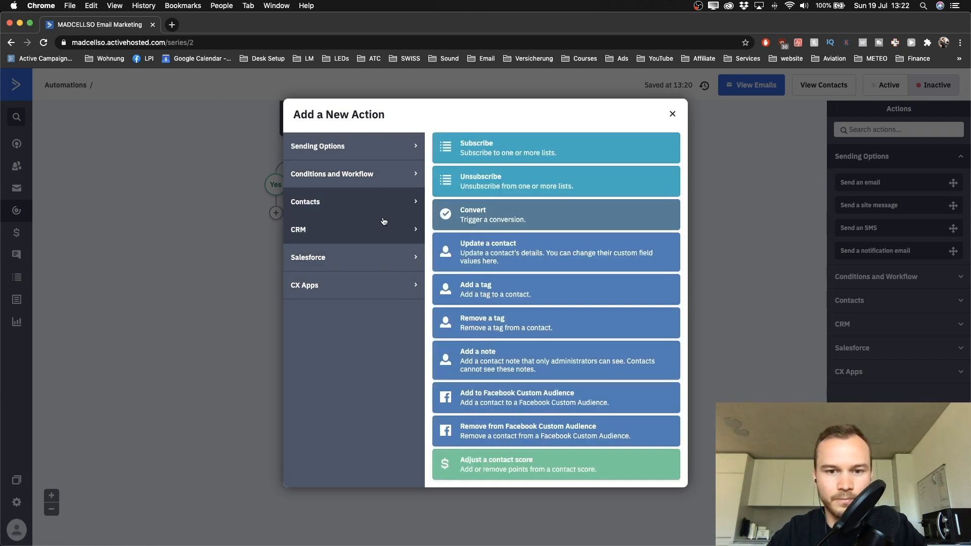
click(348, 146)
click(344, 170)
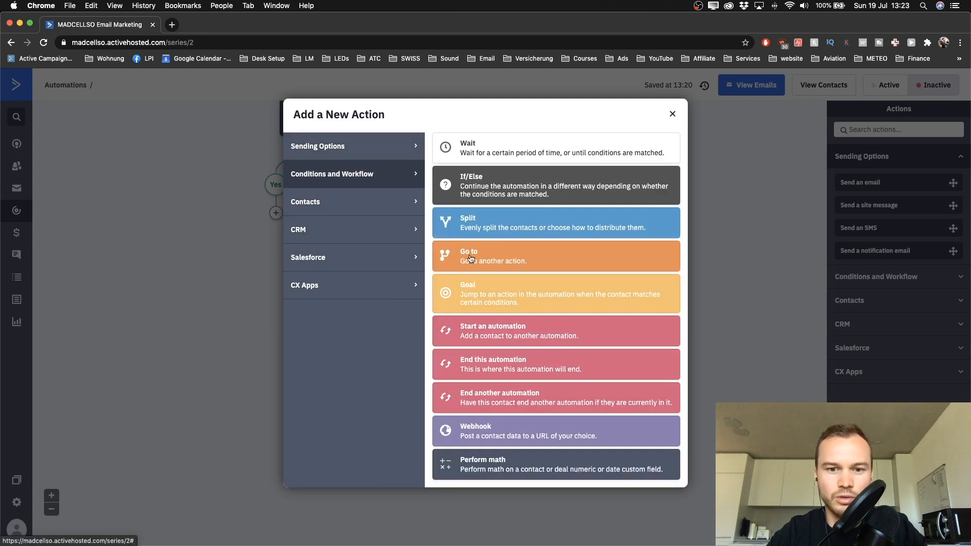
scroll(483, 258, up, 5)
click(520, 260)
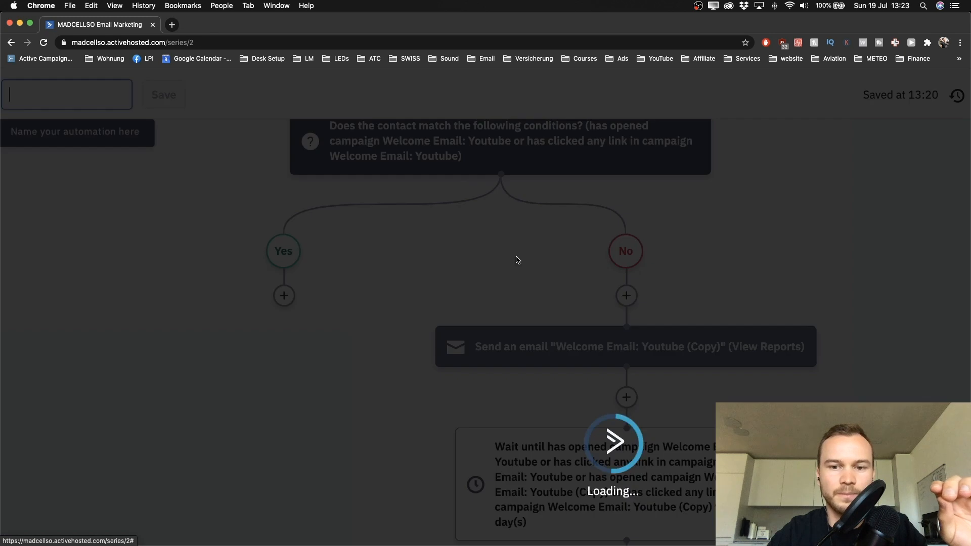
Step: Drag the go-to step's connector handle toward another action in the automation
scroll(578, 353, down, 5)
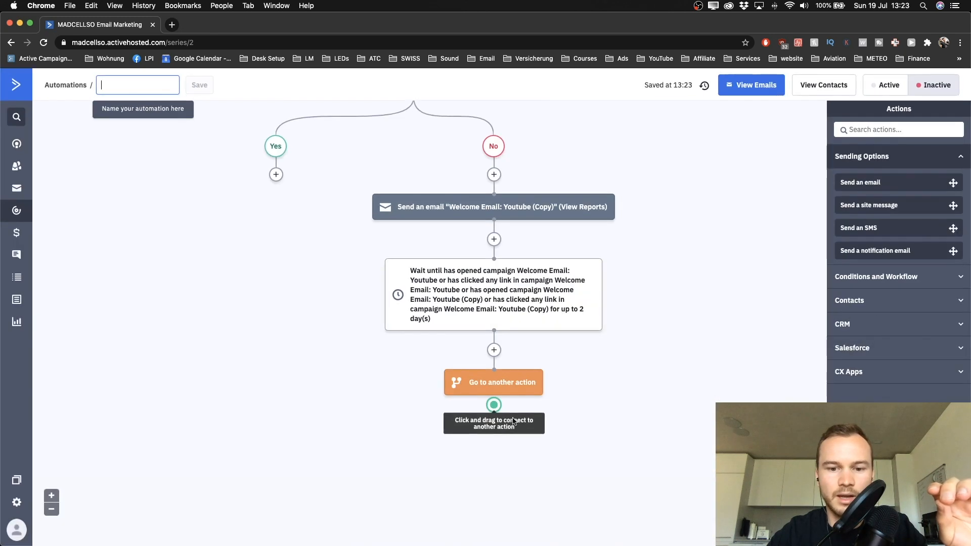
drag(494, 404, 273, 148)
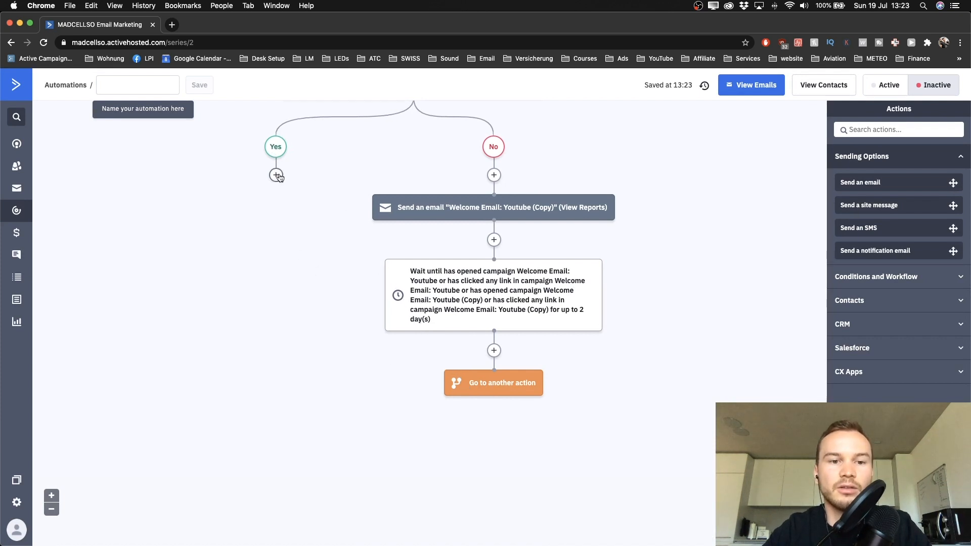
scroll(280, 182, up, 3)
mouse_move(396, 201)
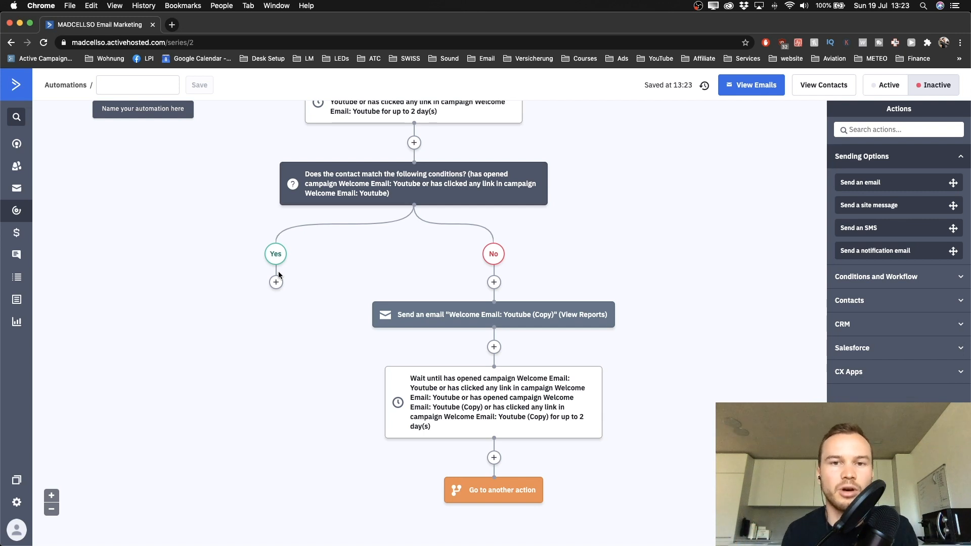
scroll(278, 273, up, 4)
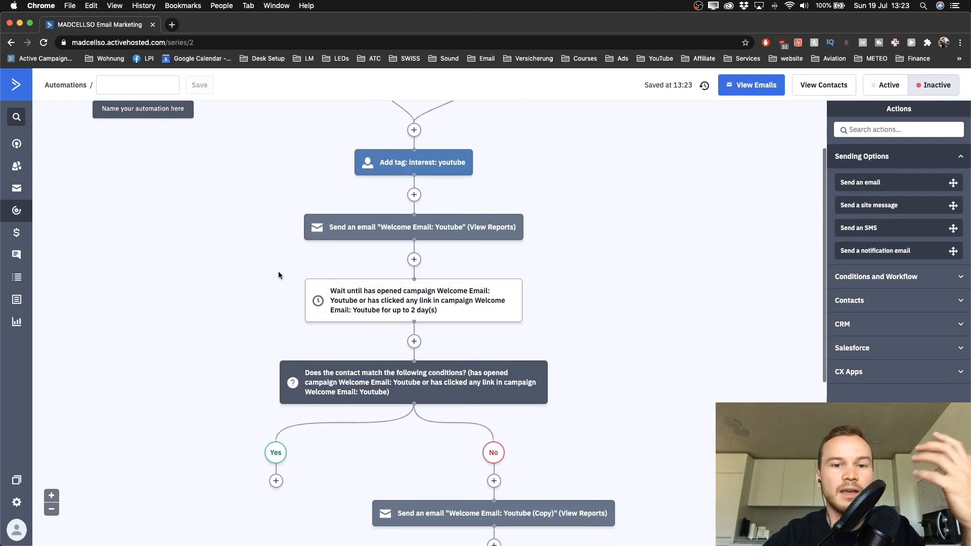
scroll(278, 275, up, 1)
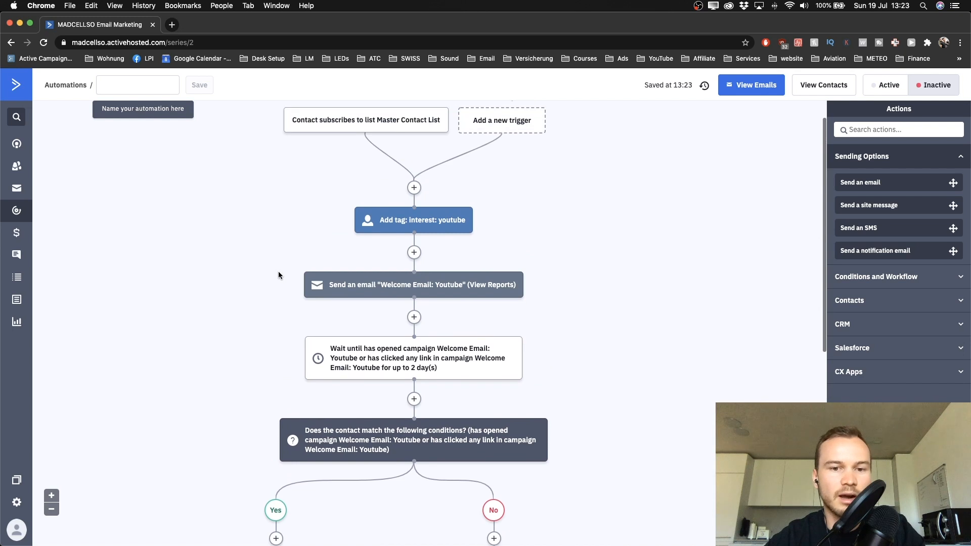
scroll(278, 275, down, 5)
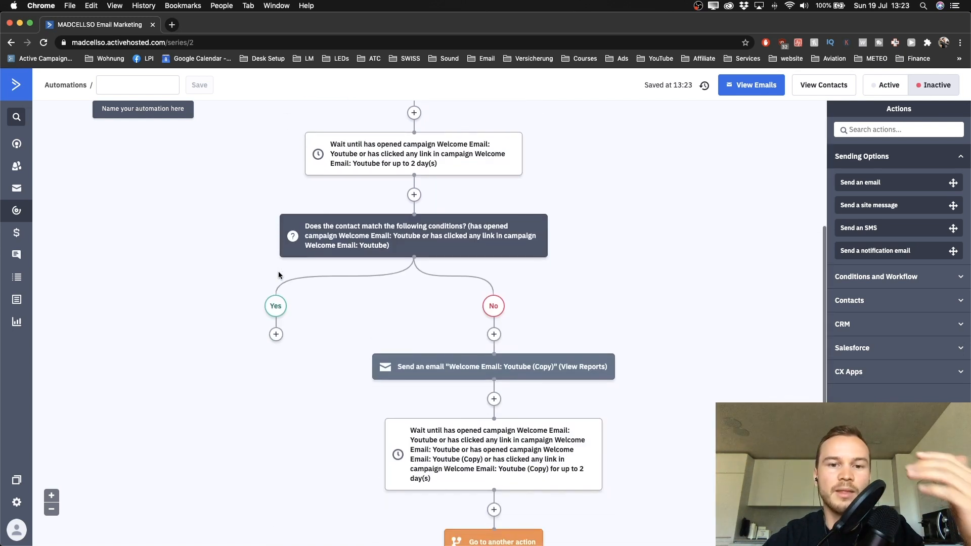
scroll(277, 320, down, 1)
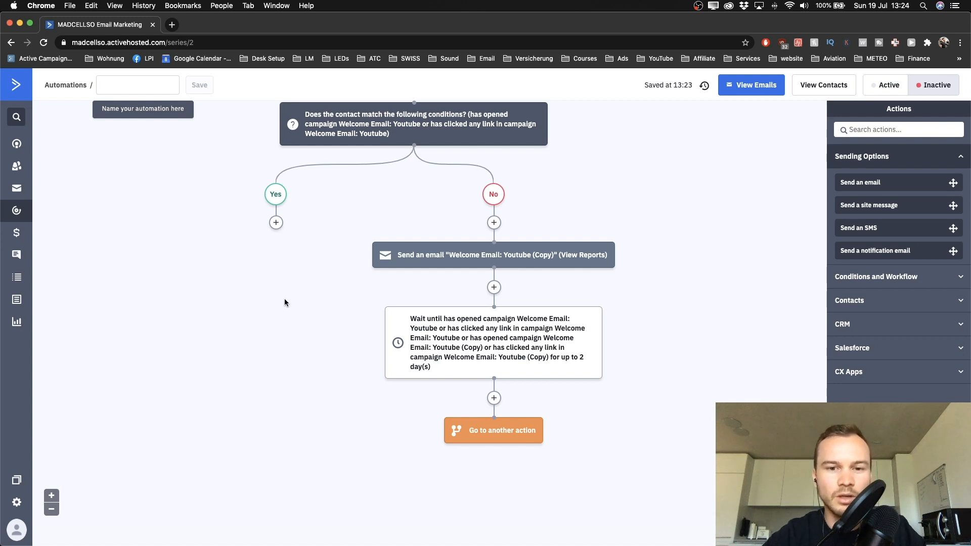
scroll(284, 302, up, 4)
scroll(280, 261, down, 2)
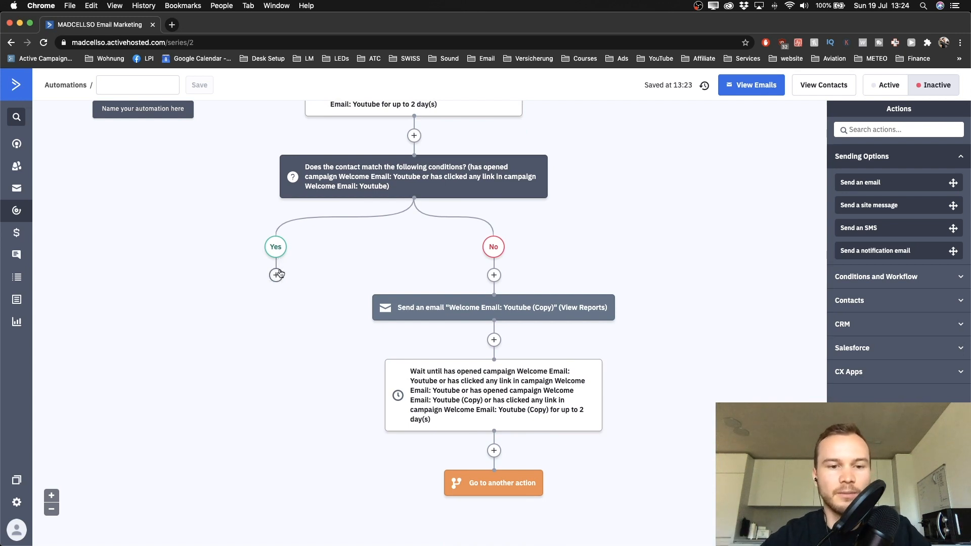
scroll(278, 280, down, 1)
Step: Add a Send an email step under Yes using Welcome Email: Youtube (Copy) and save it
click(275, 253)
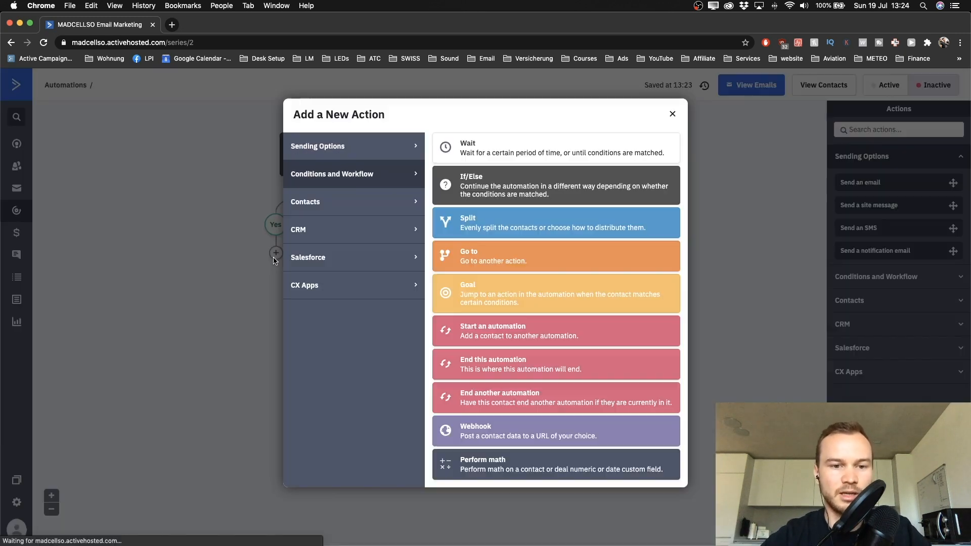
click(331, 155)
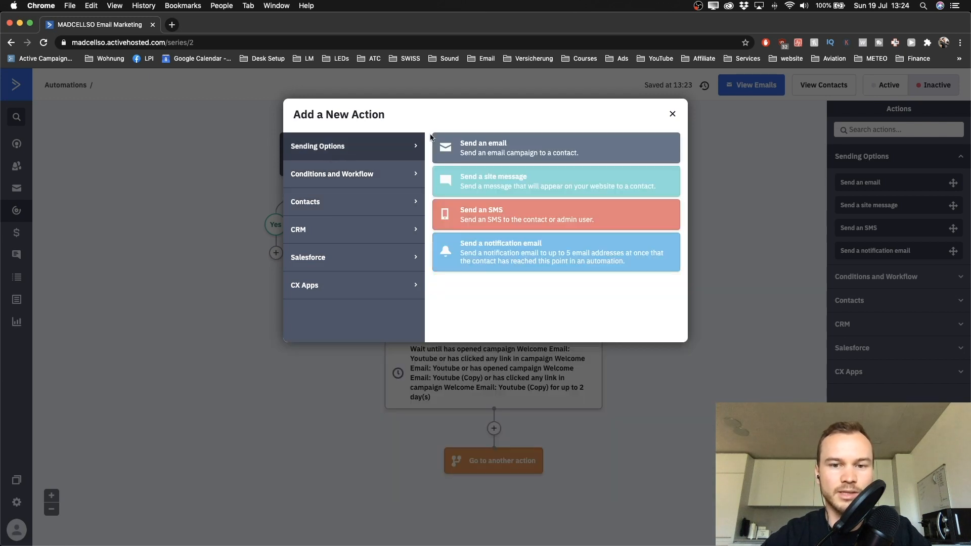
click(470, 148)
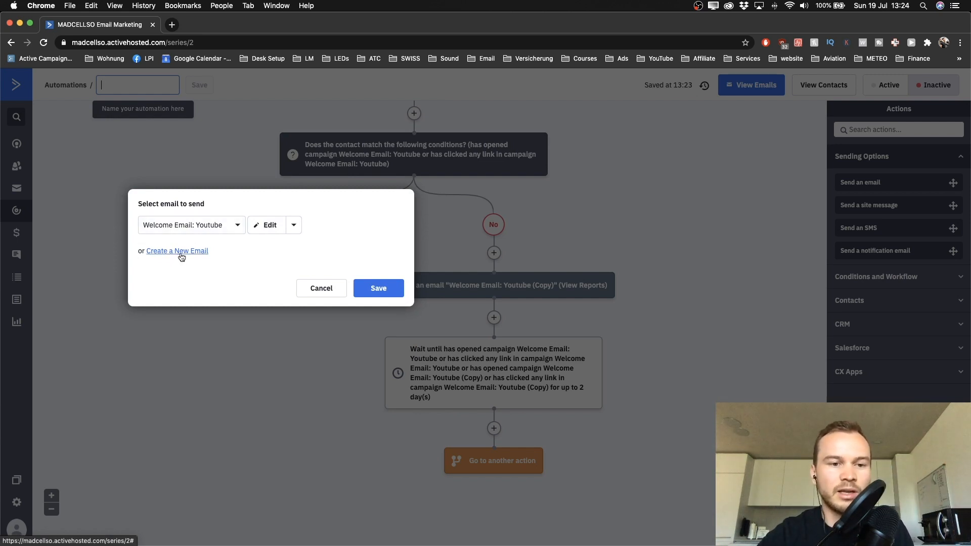
click(199, 229)
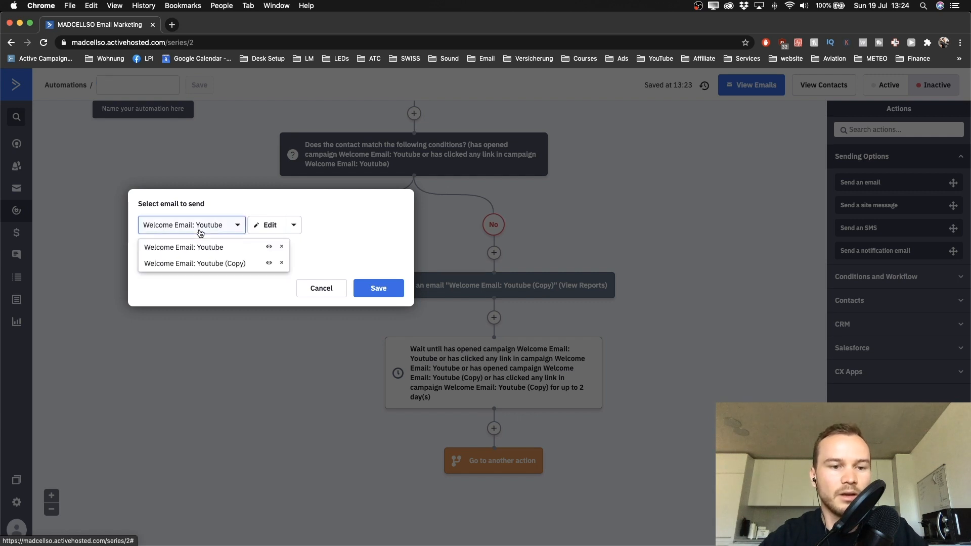
click(192, 296)
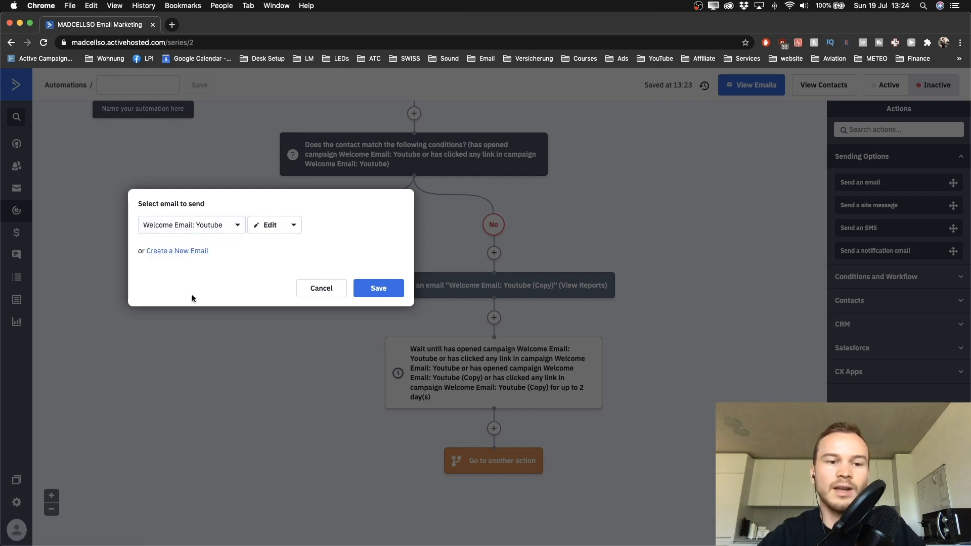
click(200, 230)
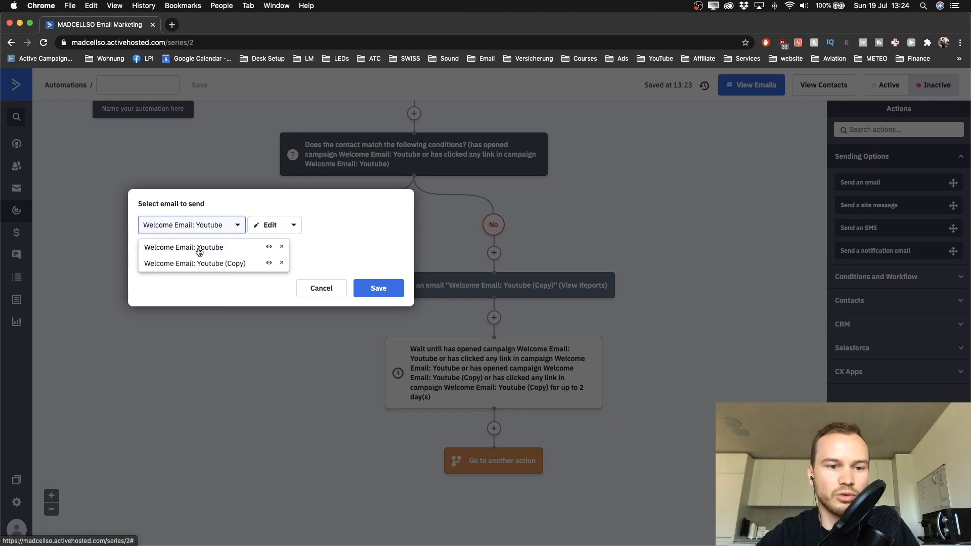
click(196, 279)
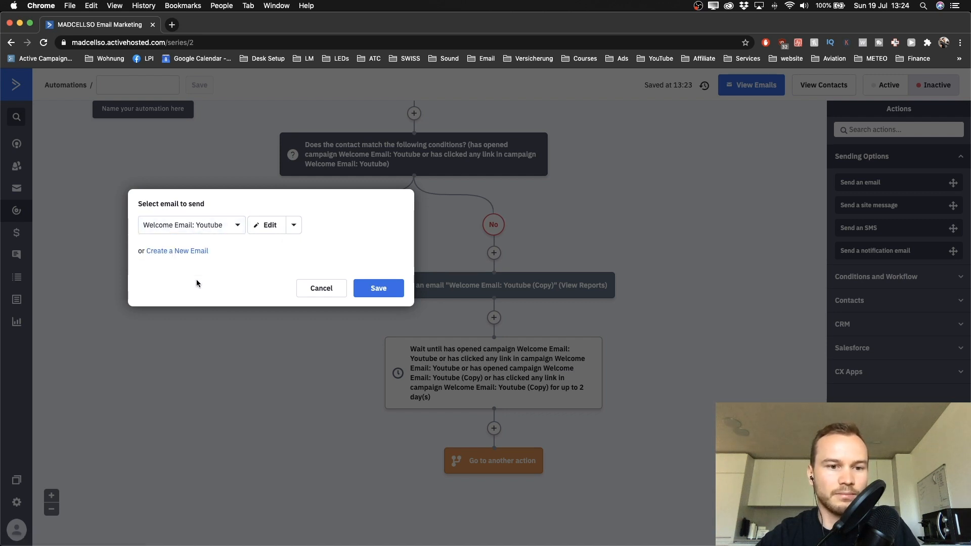
click(194, 234)
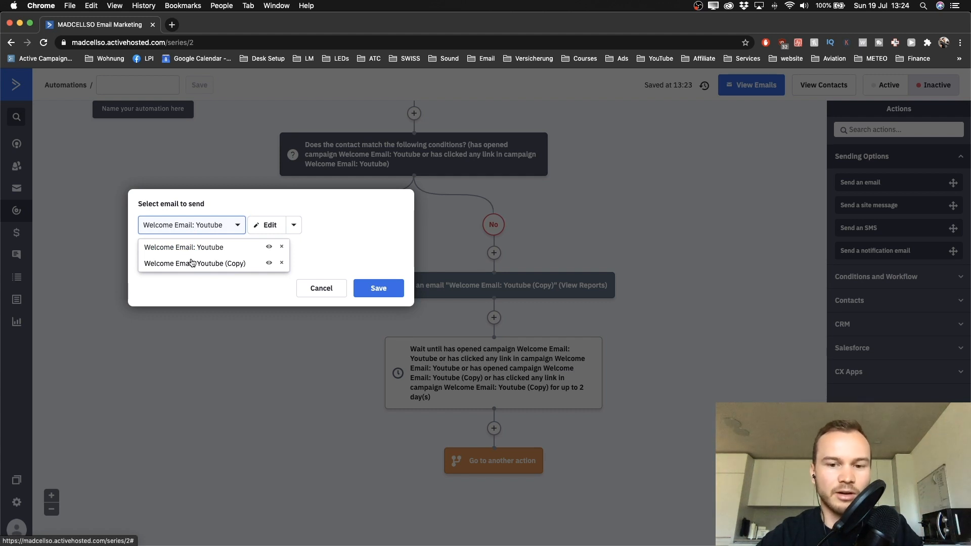
click(192, 263)
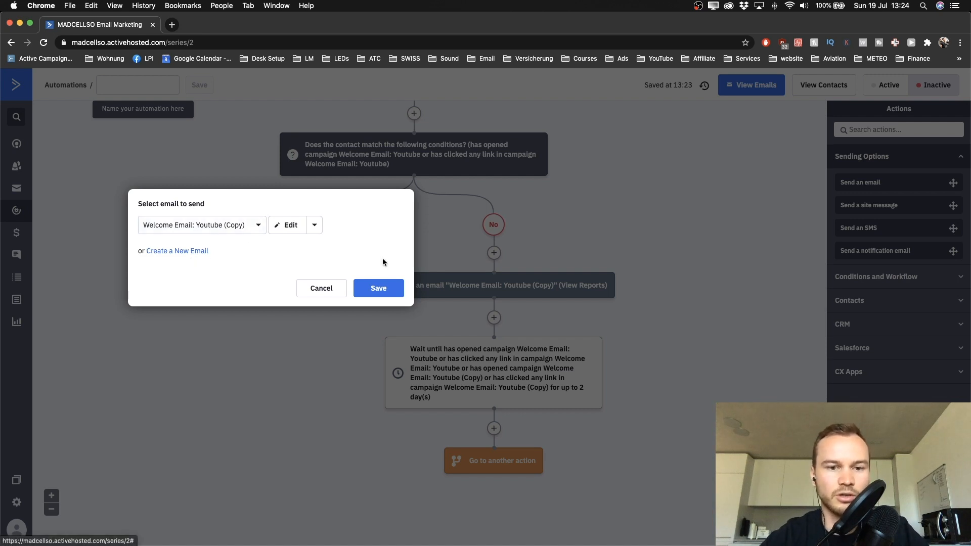
click(383, 292)
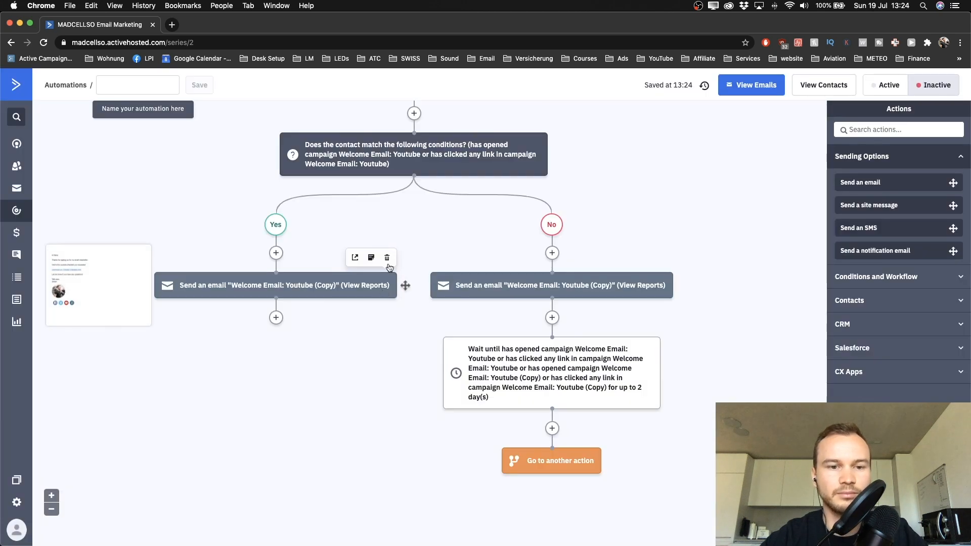
mouse_move(163, 288)
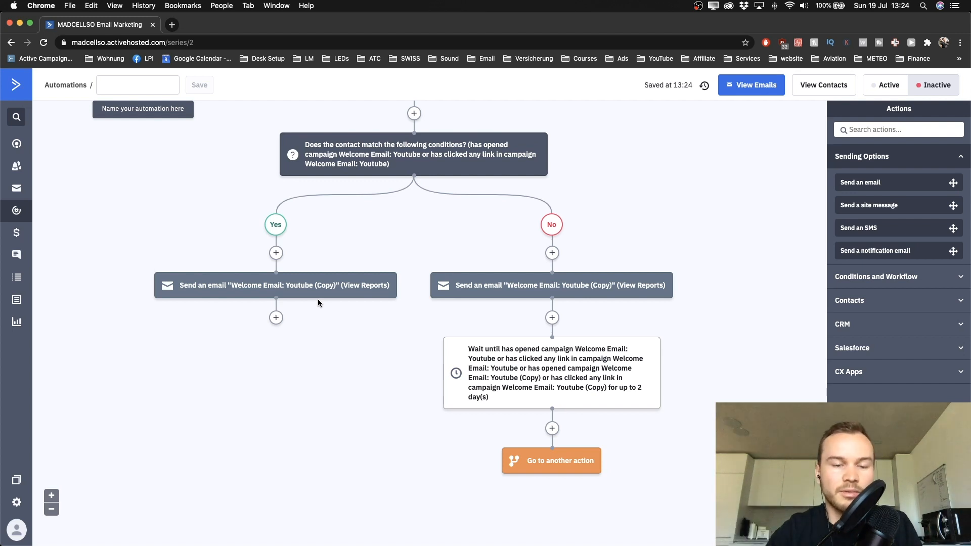
scroll(318, 301, up, 3)
scroll(318, 303, down, 1)
mouse_move(231, 349)
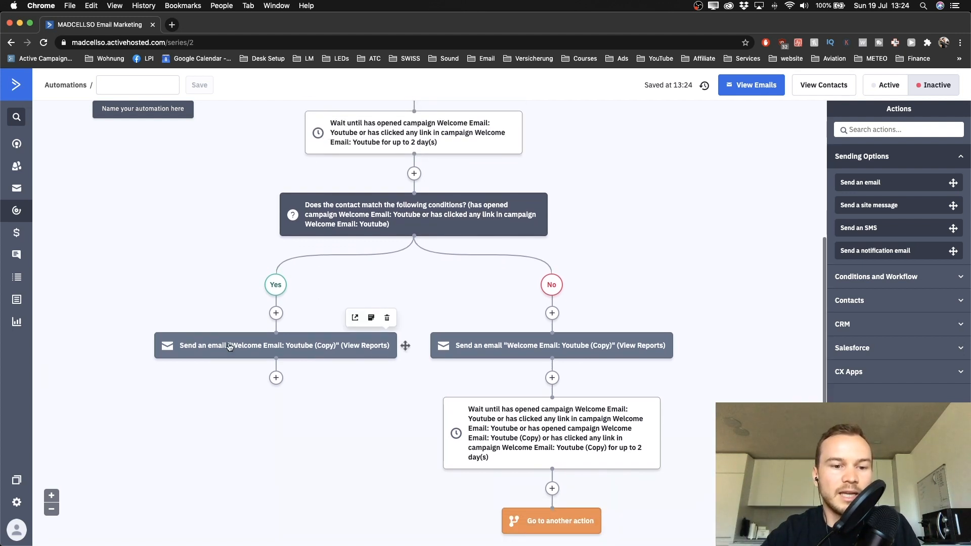
scroll(231, 351, up, 4)
mouse_move(353, 225)
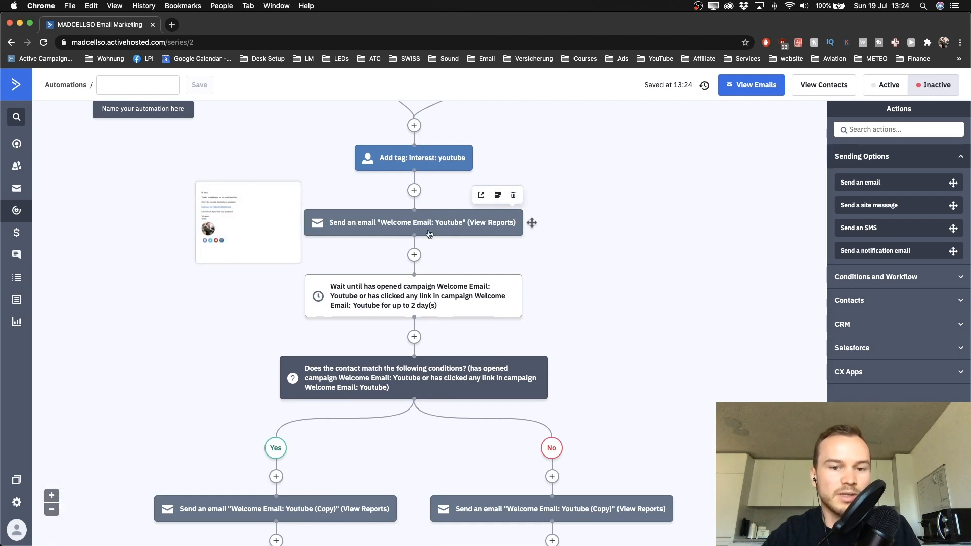
scroll(346, 374, down, 3)
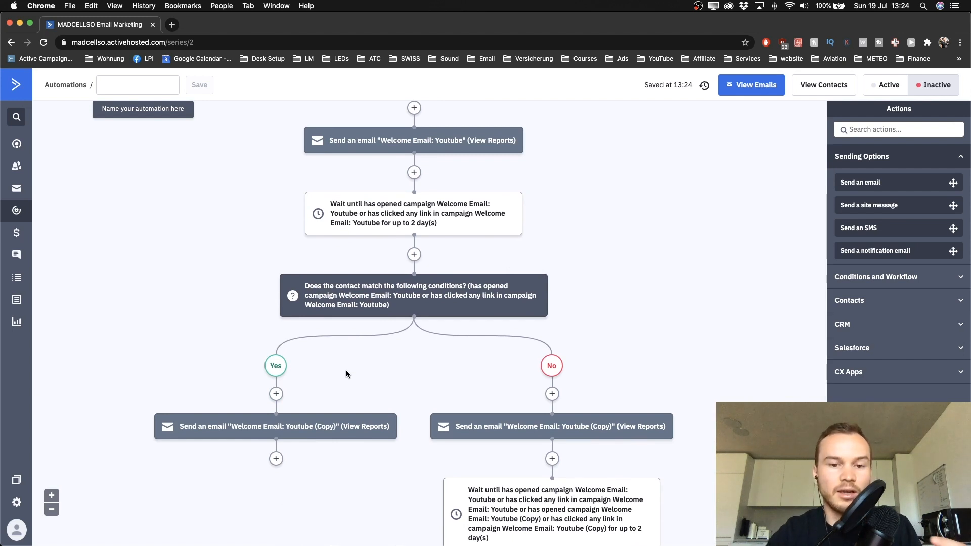
scroll(296, 422, down, 5)
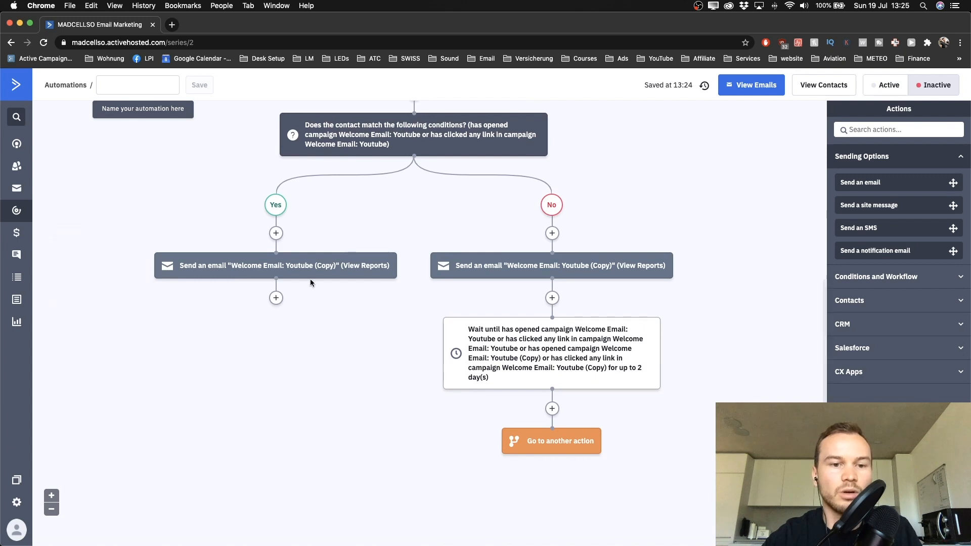
Step: Add a 'Wait for a specified period of time' step of 1 day(s) to the Yes branch
click(278, 233)
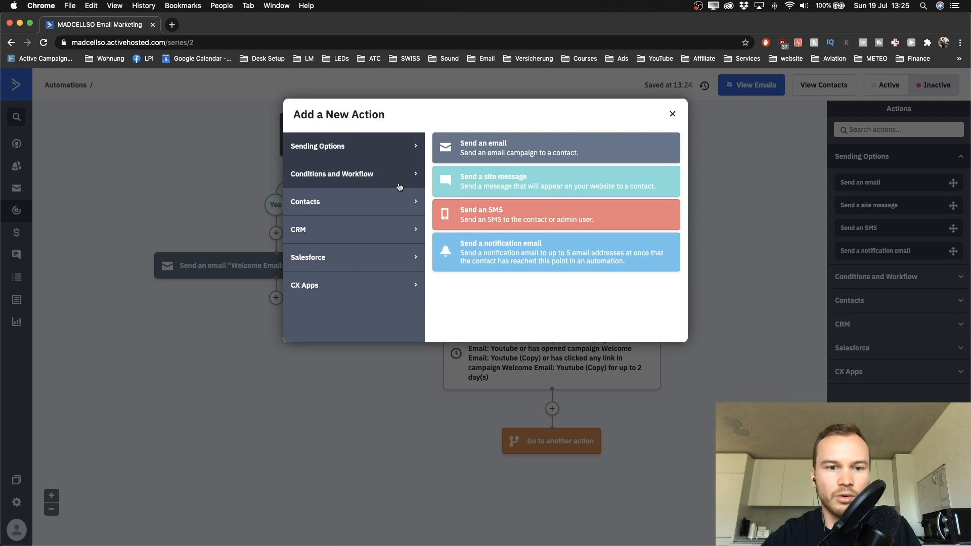
click(342, 184)
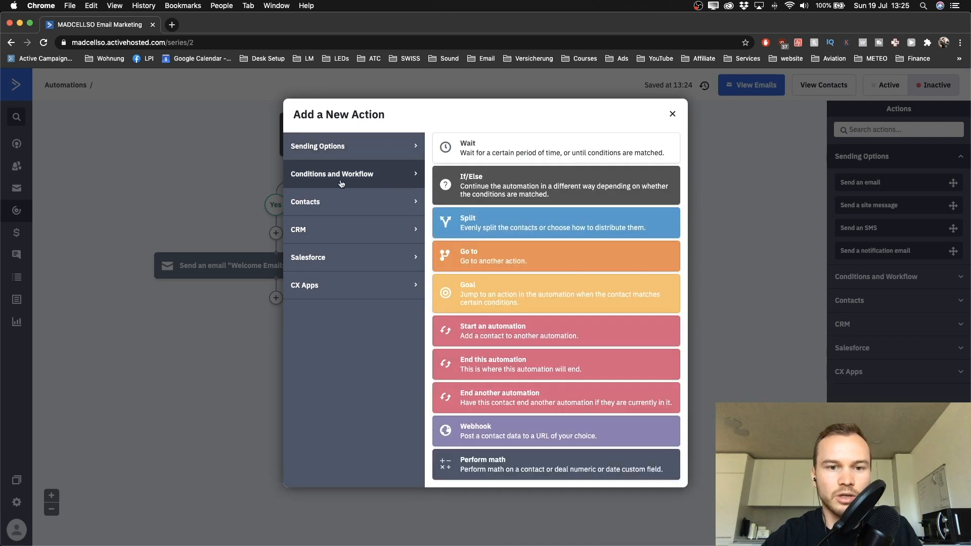
click(476, 155)
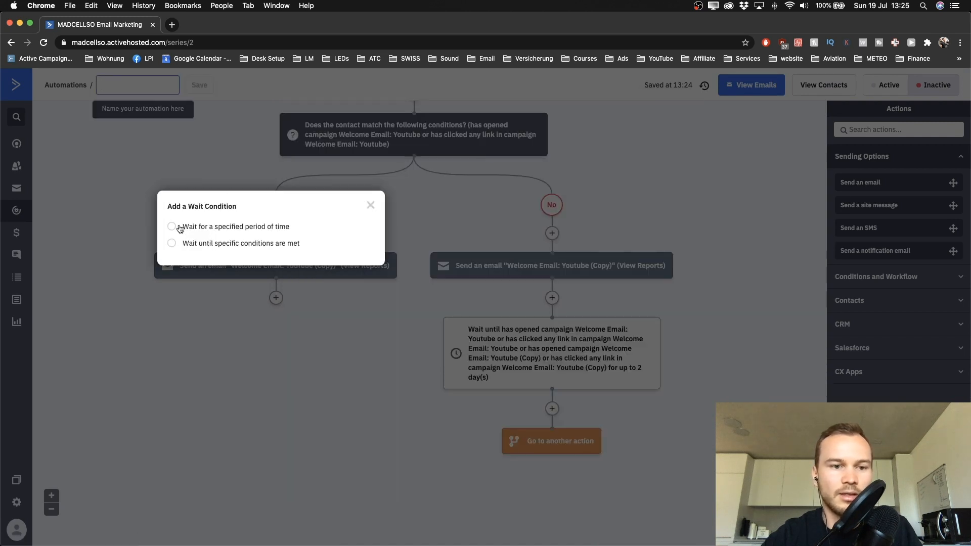
scroll(173, 234, up, 5)
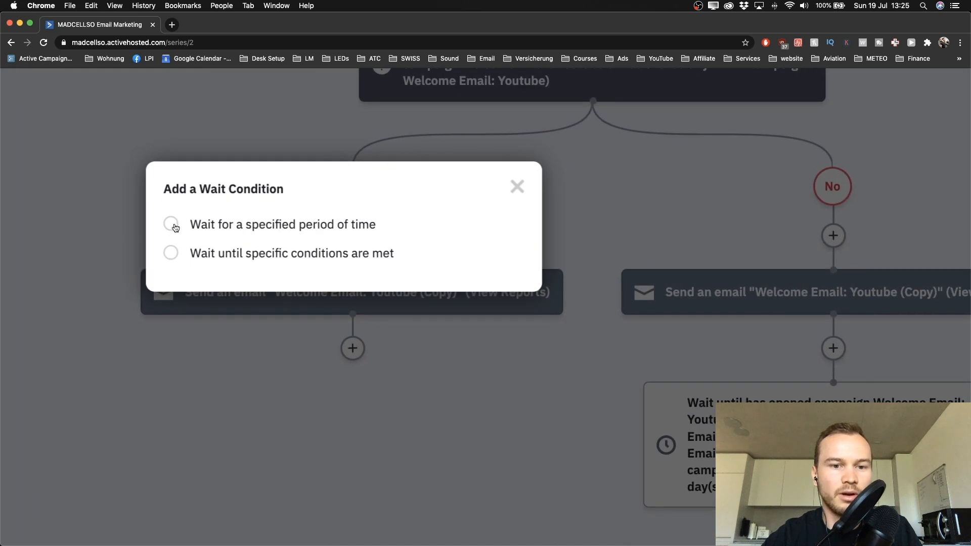
click(172, 225)
scroll(340, 251, down, 5)
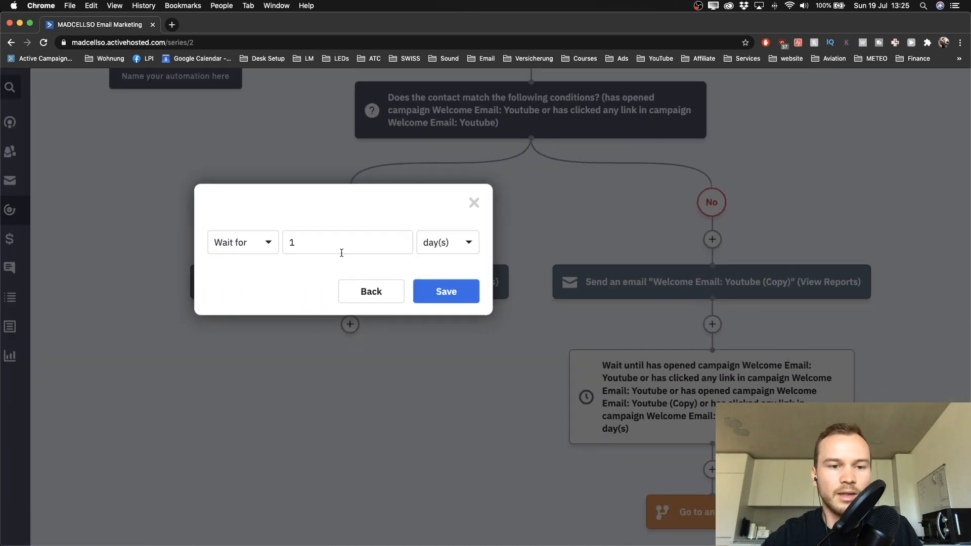
click(305, 245)
click(438, 291)
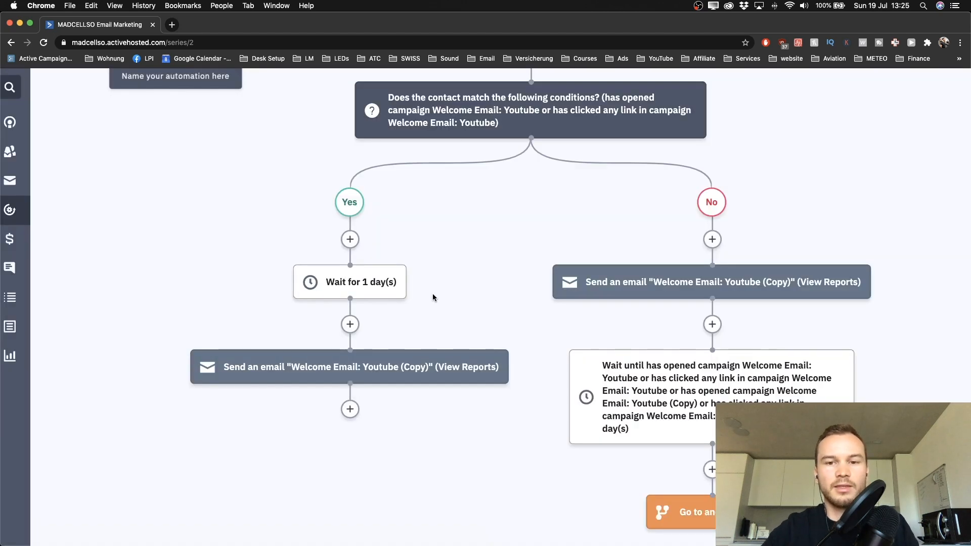
scroll(433, 297, up, 1)
scroll(433, 298, down, 5)
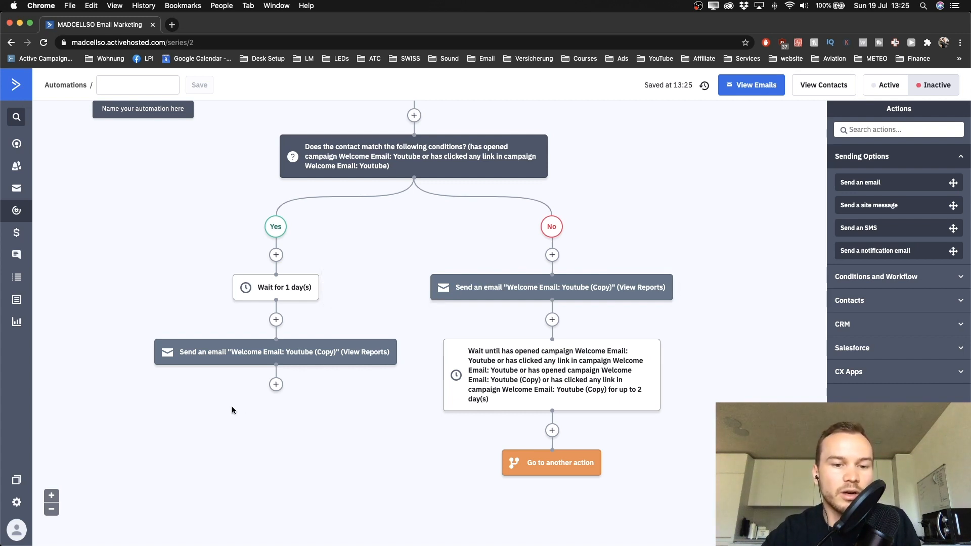
scroll(231, 405, up, 5)
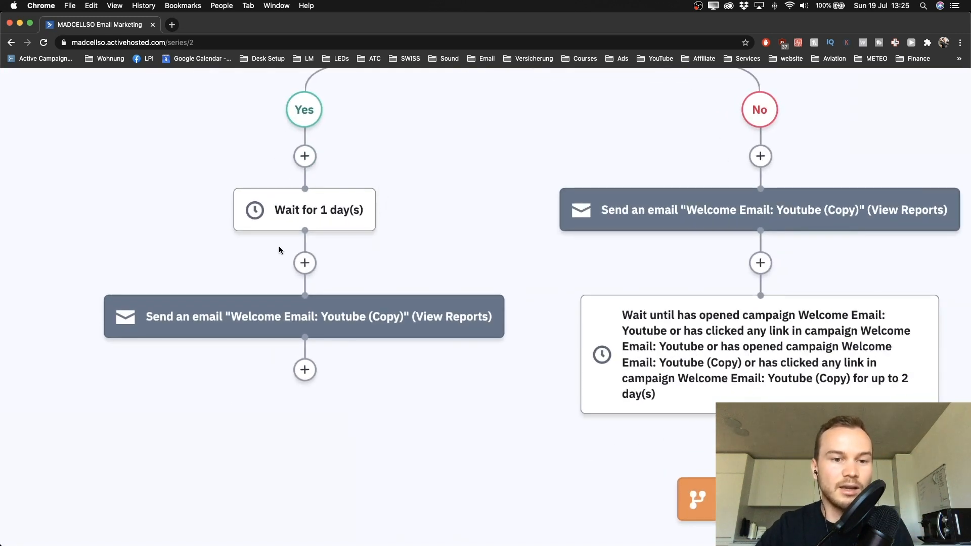
scroll(279, 249, down, 1)
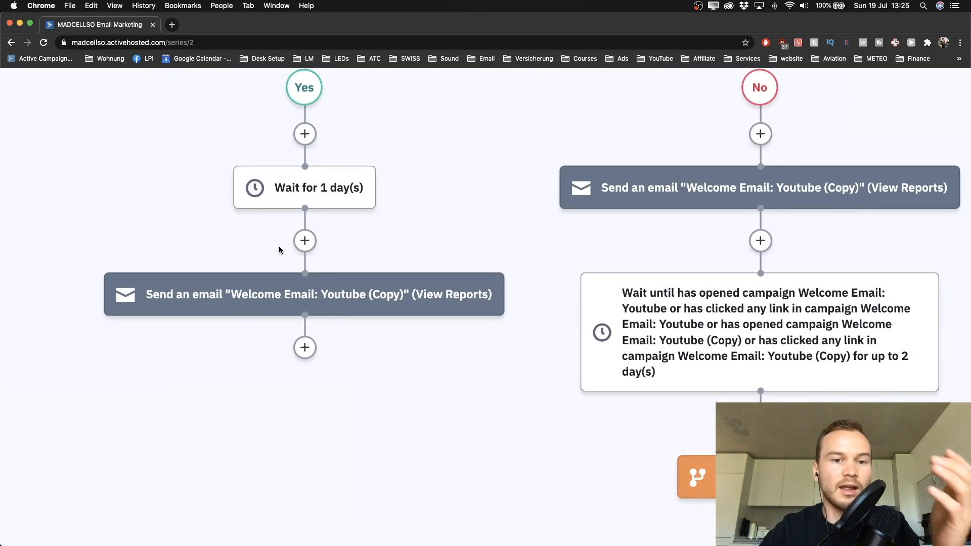
Step: Add a wait-until-conditions step below the 1-day wait based on Current day of the week
click(305, 241)
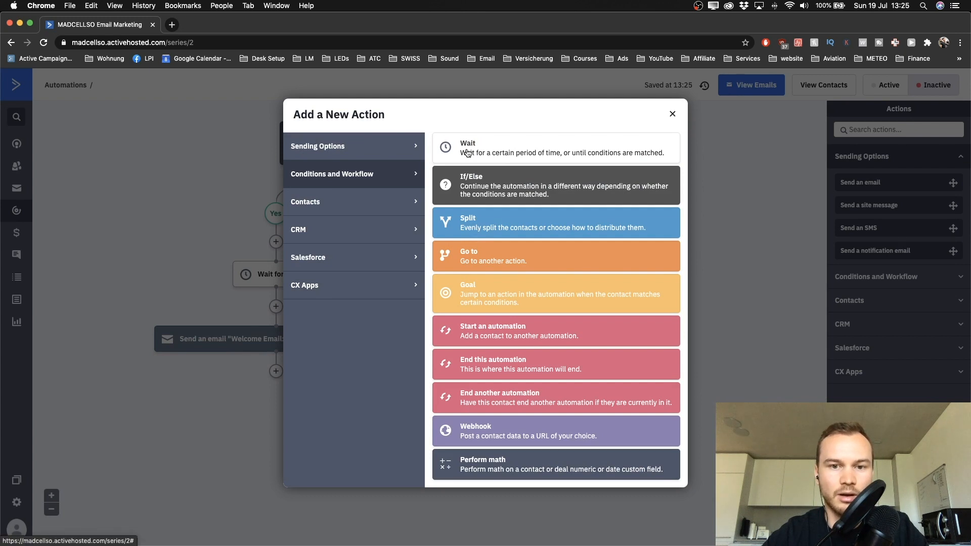
click(488, 154)
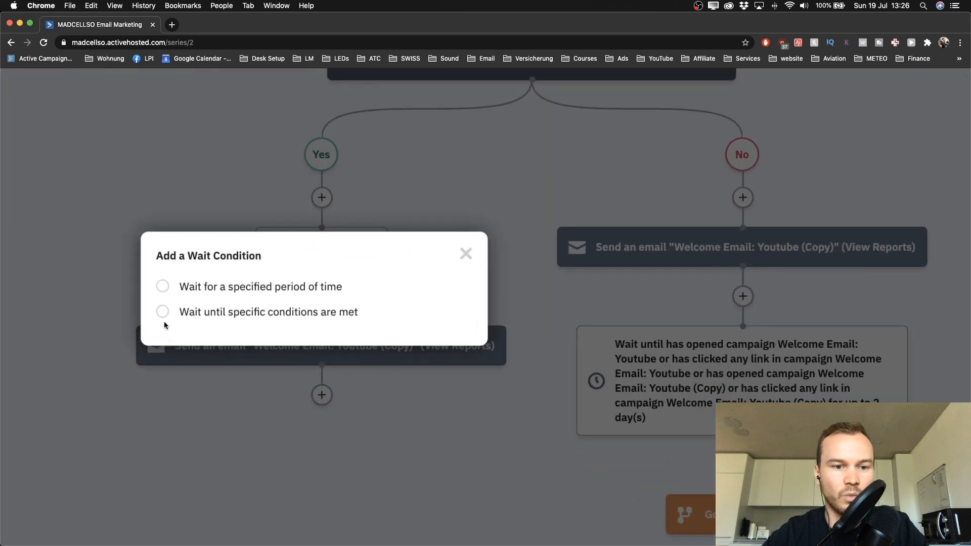
click(163, 313)
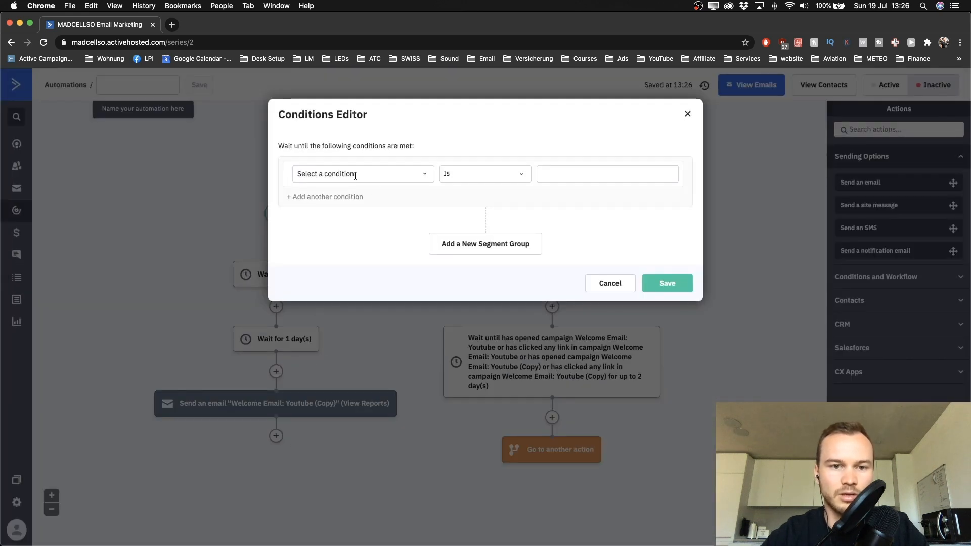
click(355, 174)
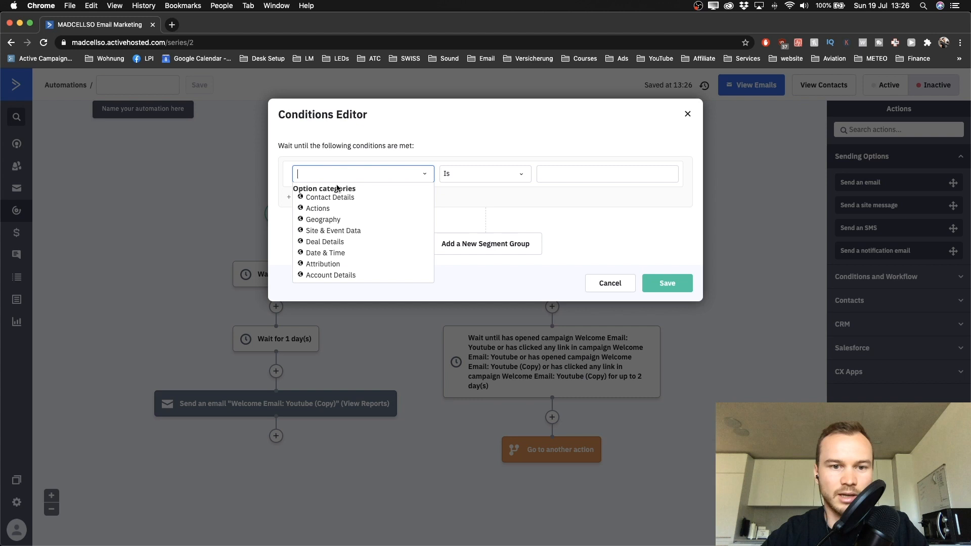
click(326, 253)
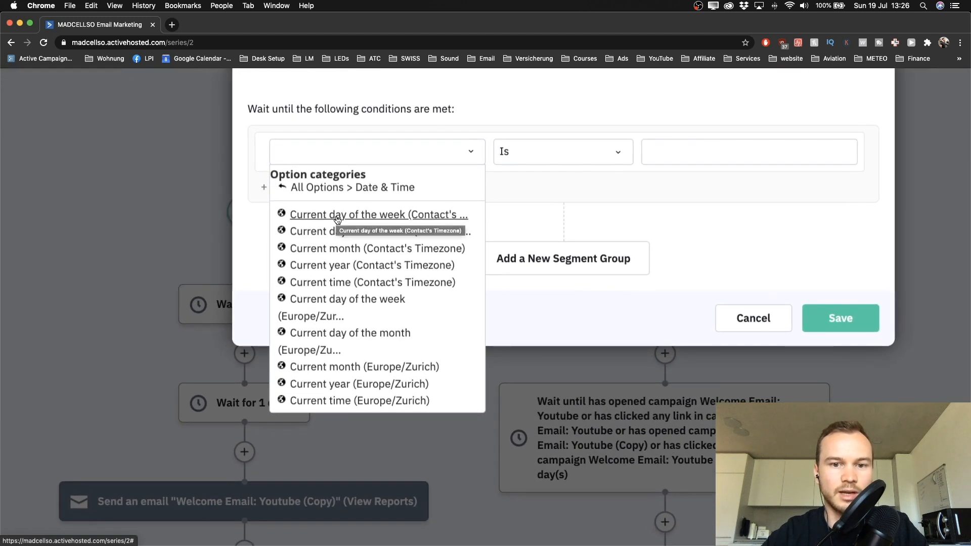
click(367, 215)
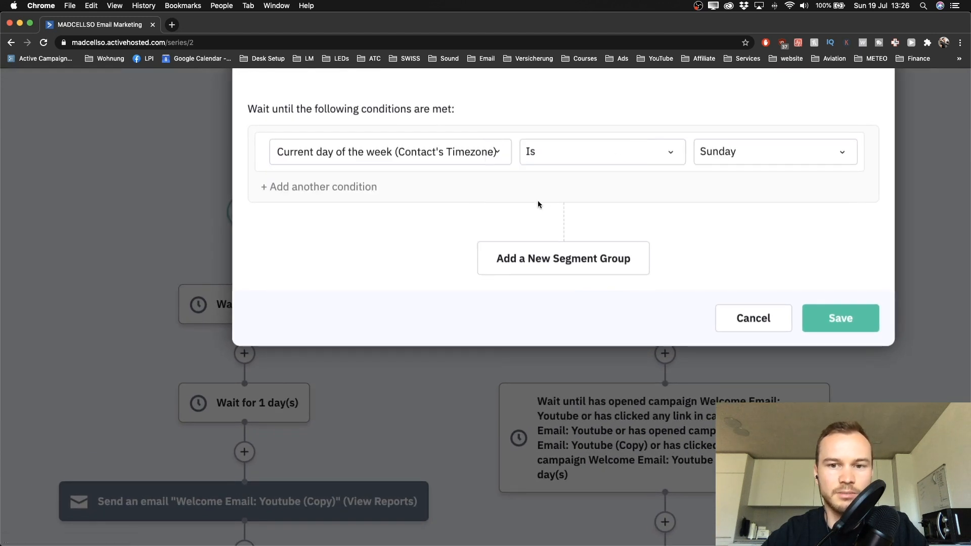
Step: Set the day-of-week condition to Weekday and start a second condition
scroll(544, 203, down, 3)
scroll(544, 202, right, 5)
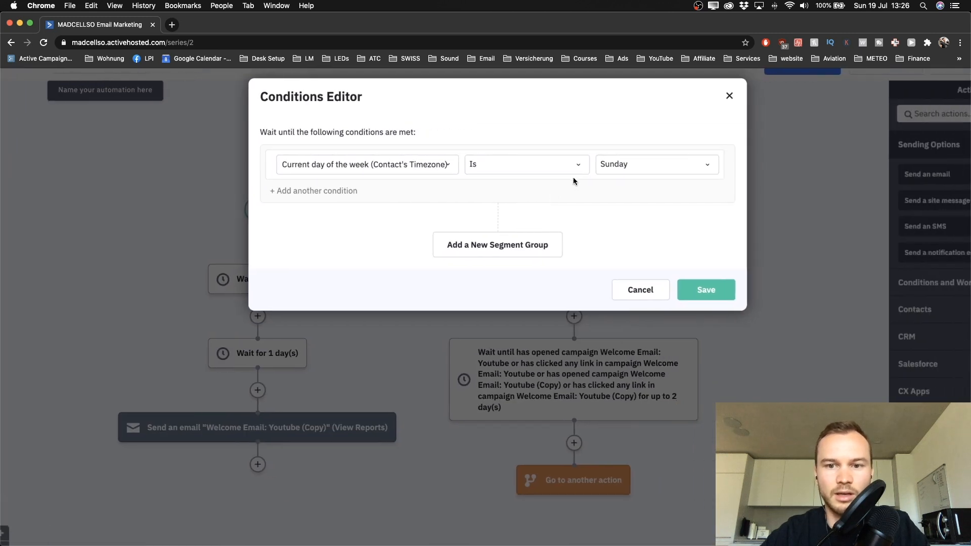
click(631, 172)
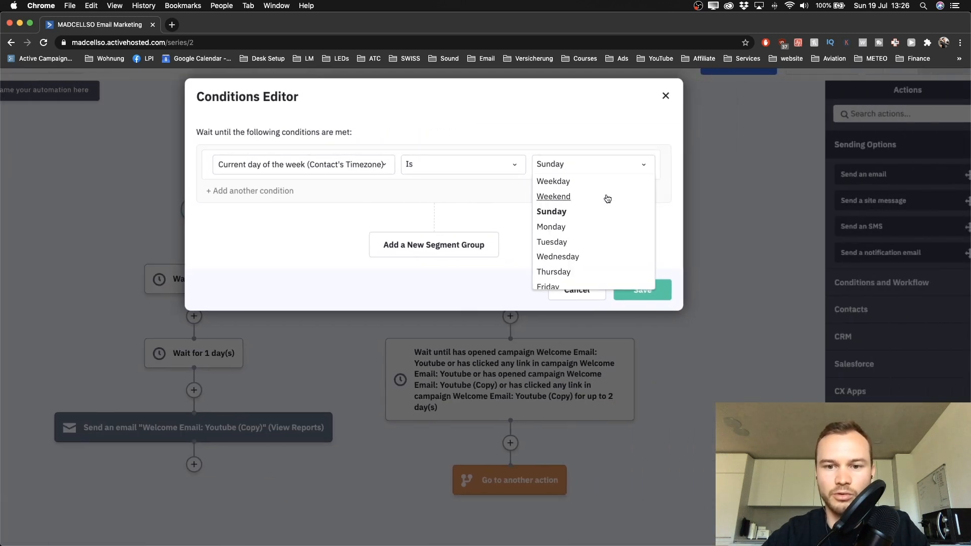
click(562, 182)
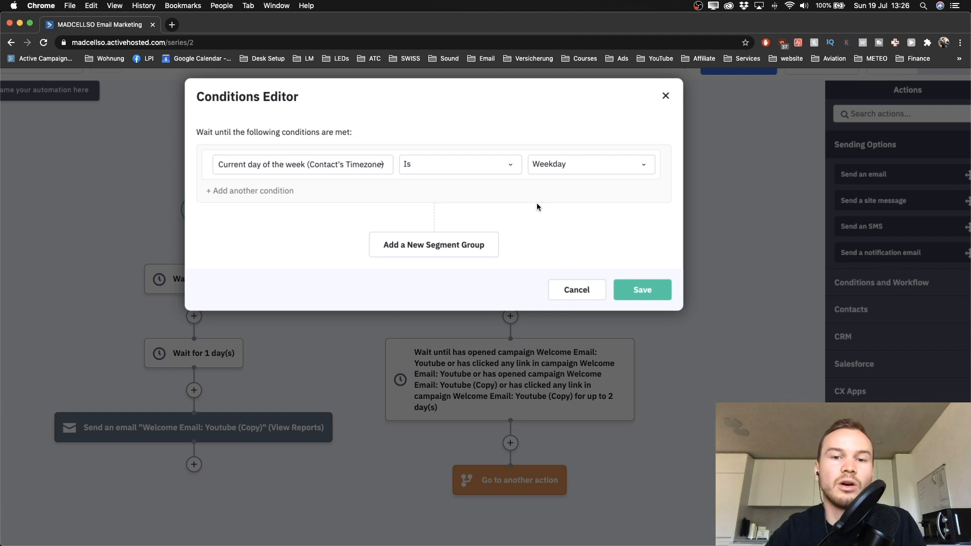
click(228, 192)
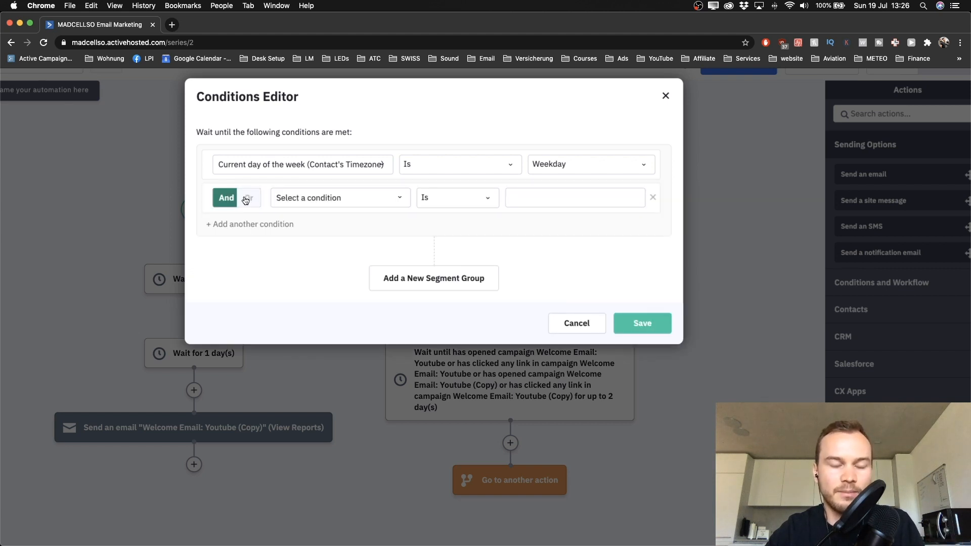
Step: Make the second condition Current time (Contact's Timezone) is 10 (10AM) and save with no time limit
scroll(218, 212, up, 5)
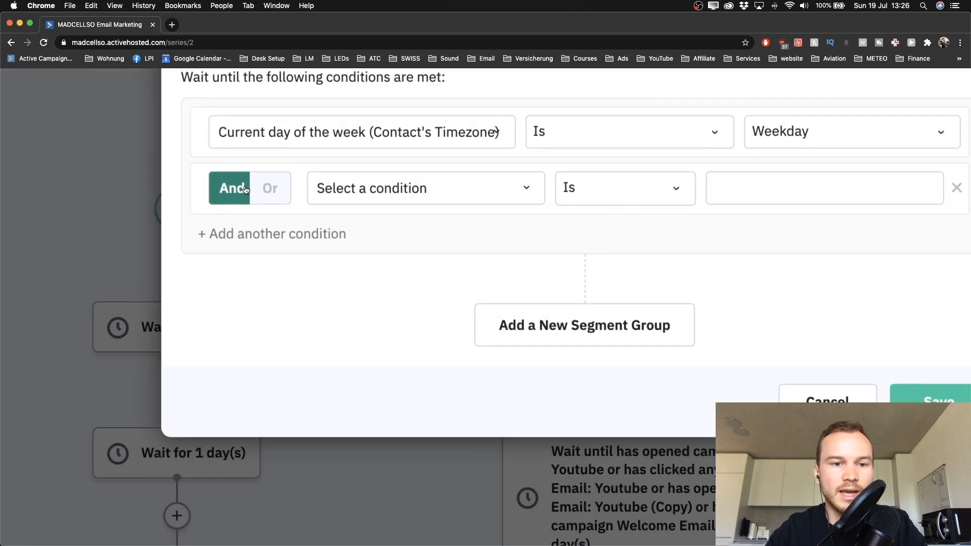
scroll(285, 210, down, 5)
click(344, 192)
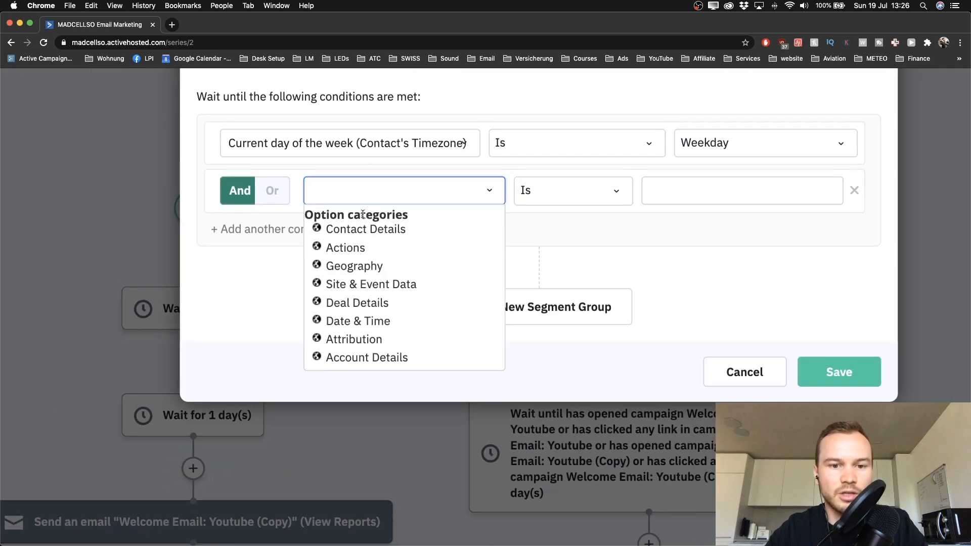
click(357, 321)
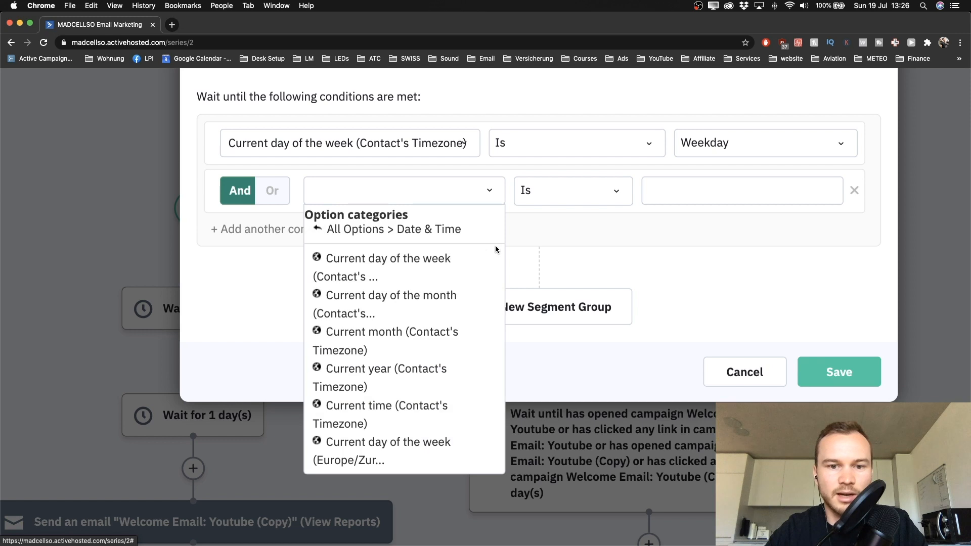
click(372, 410)
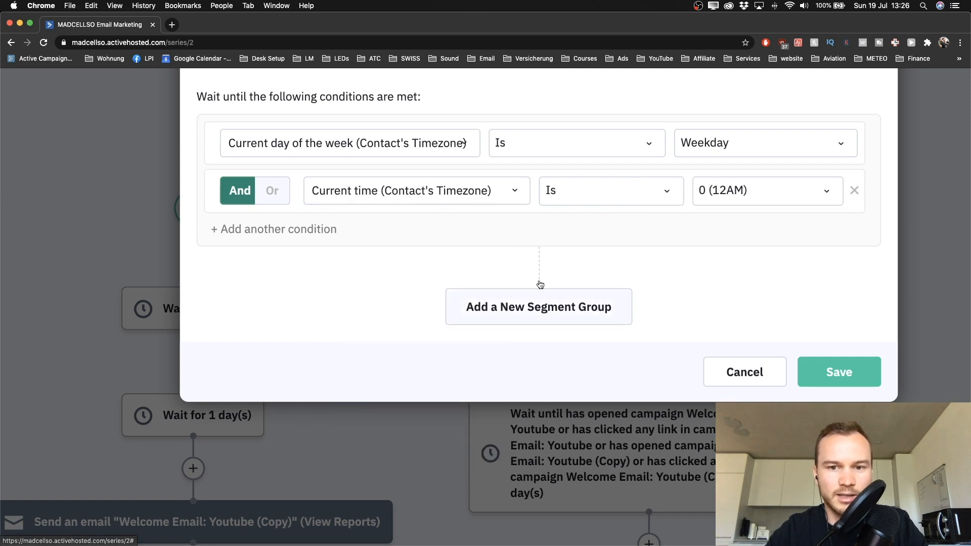
click(729, 197)
scroll(725, 300, down, 3)
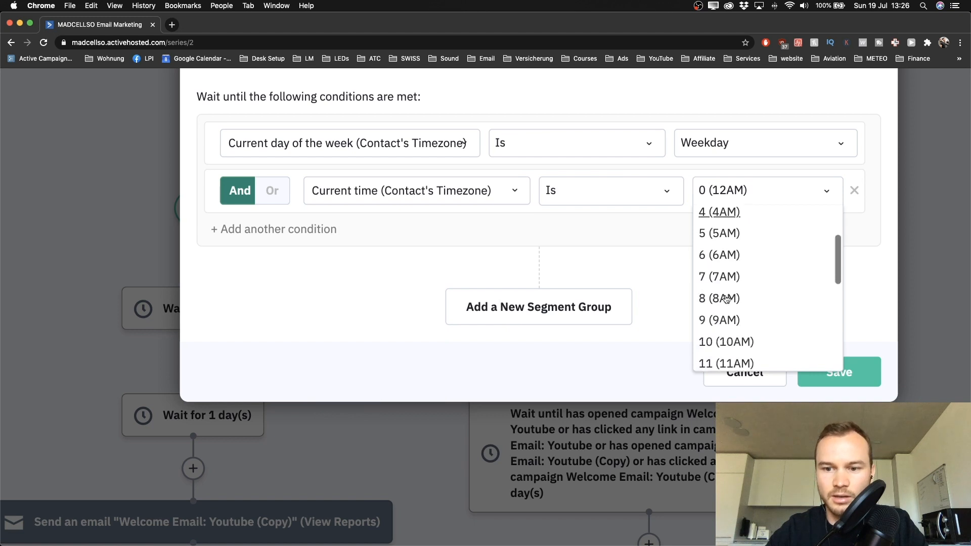
click(726, 299)
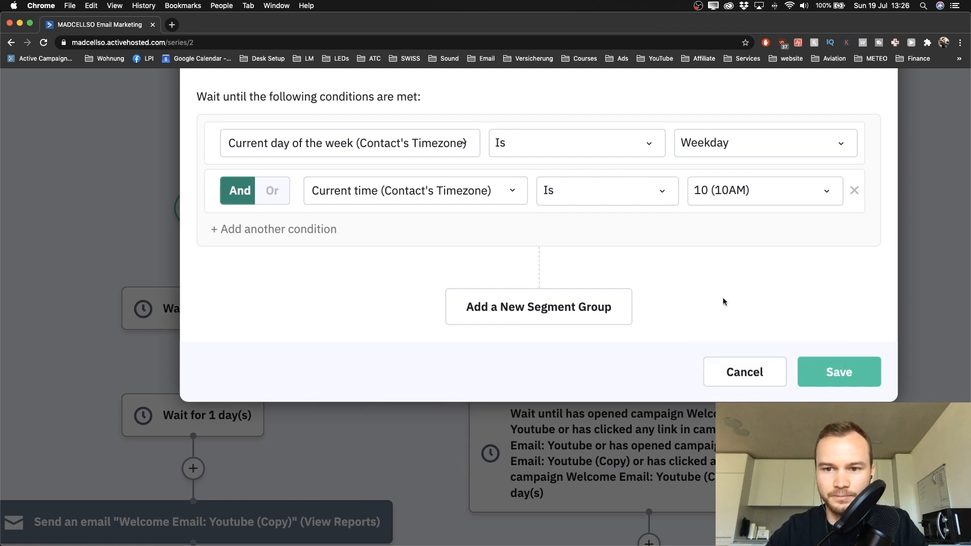
key(super+minus)
key(super+minus)
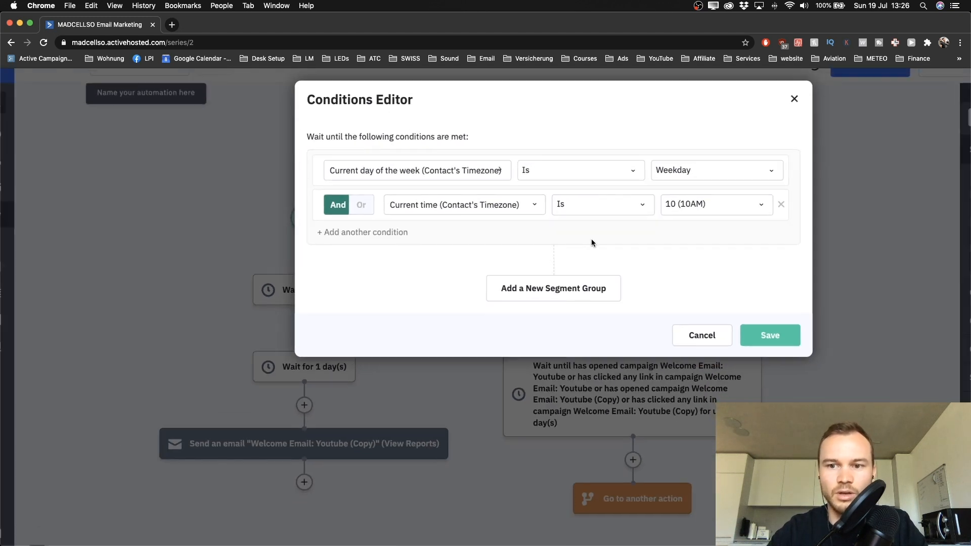
click(774, 338)
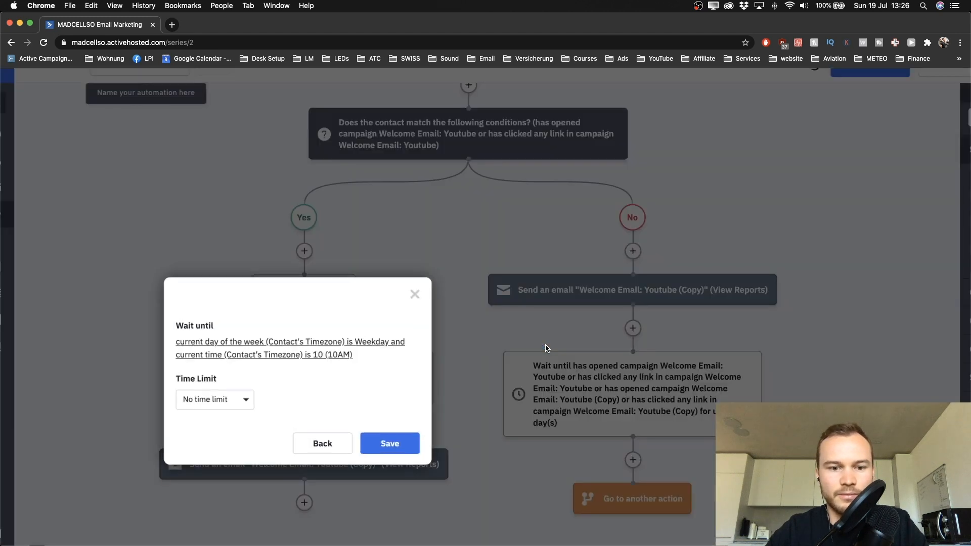
click(376, 448)
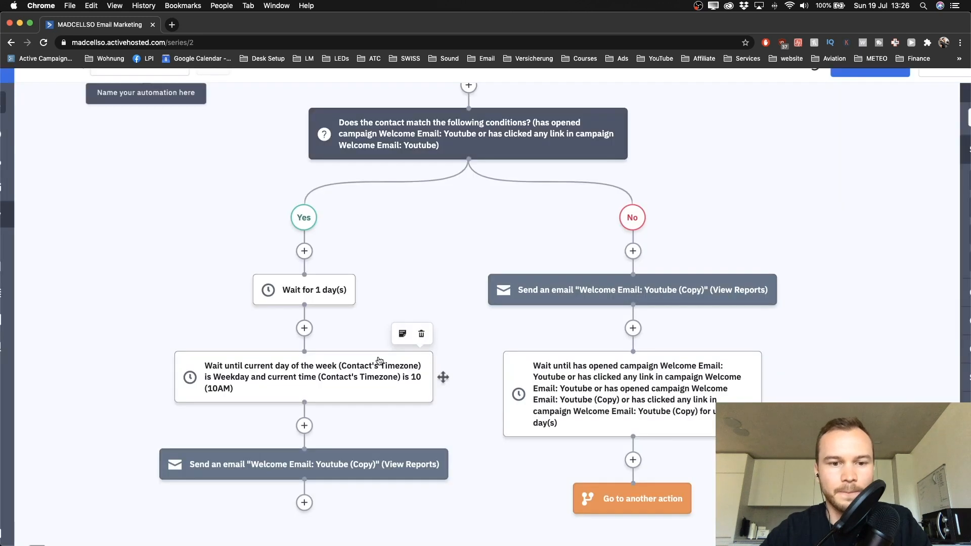
scroll(387, 287, up, 4)
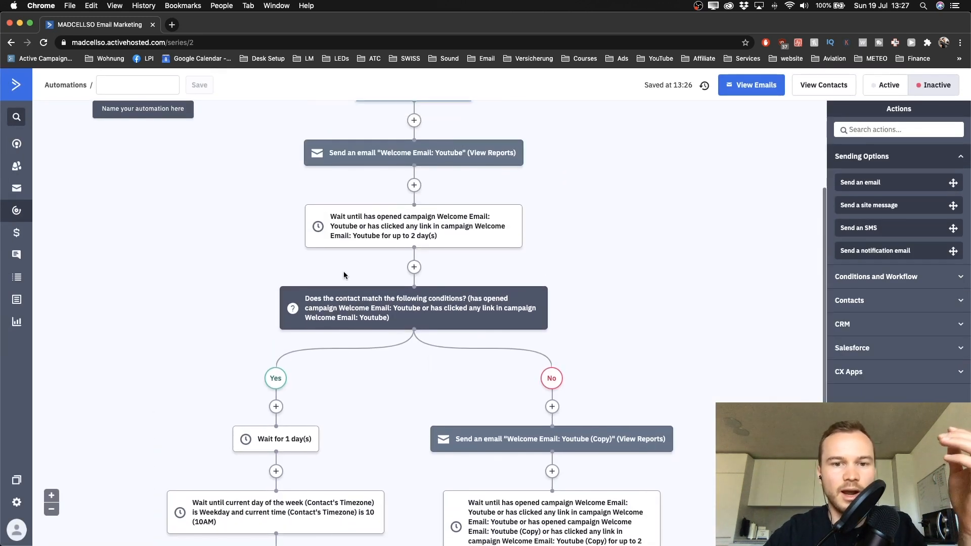
scroll(344, 274, up, 3)
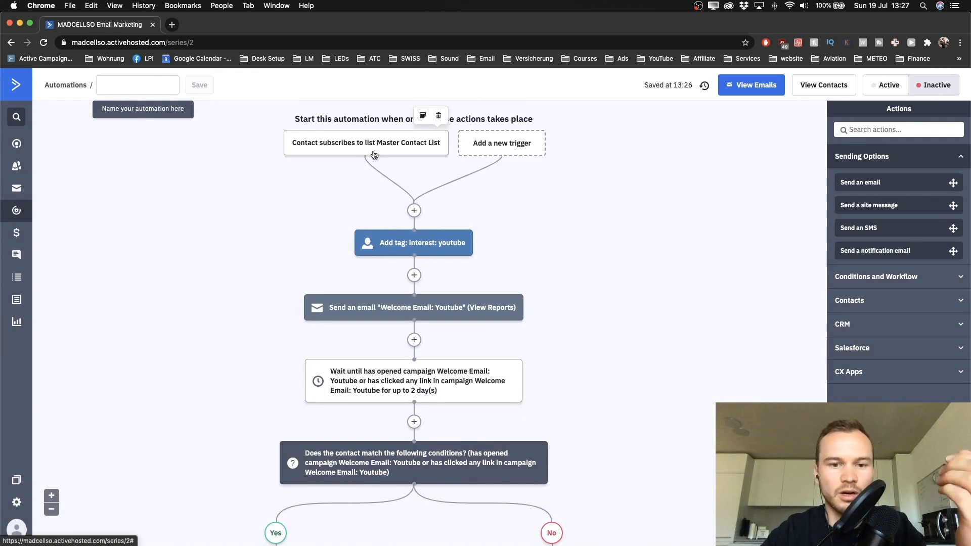
scroll(420, 243, down, 2)
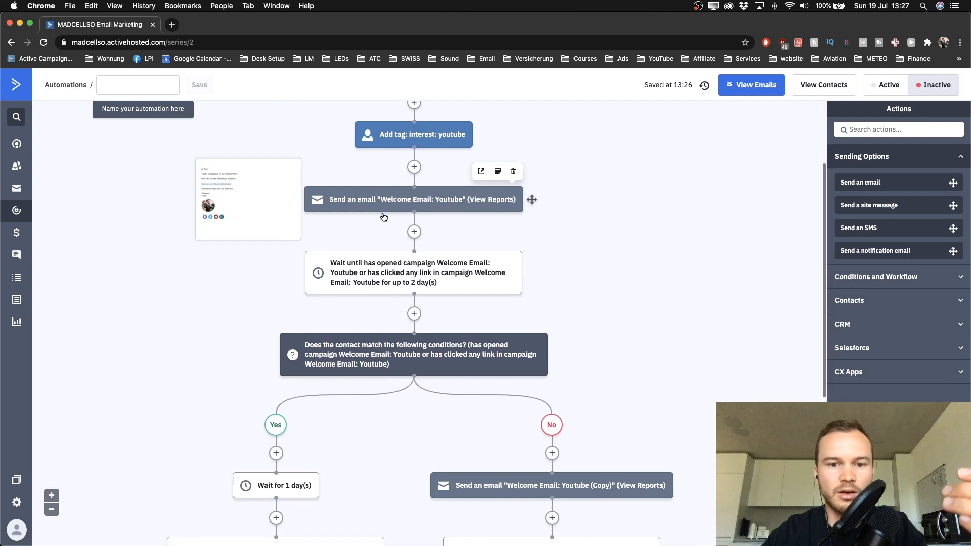
scroll(404, 230, down, 1)
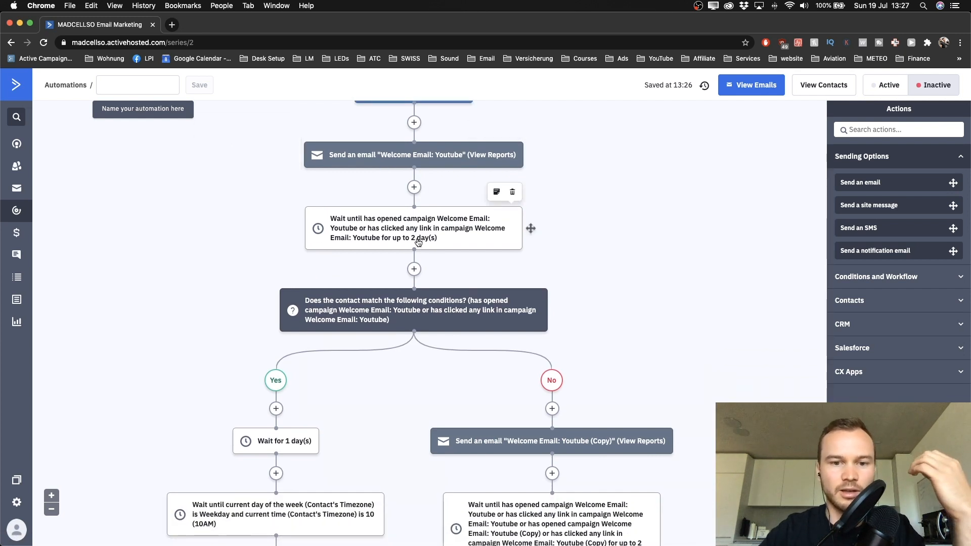
scroll(420, 289, down, 2)
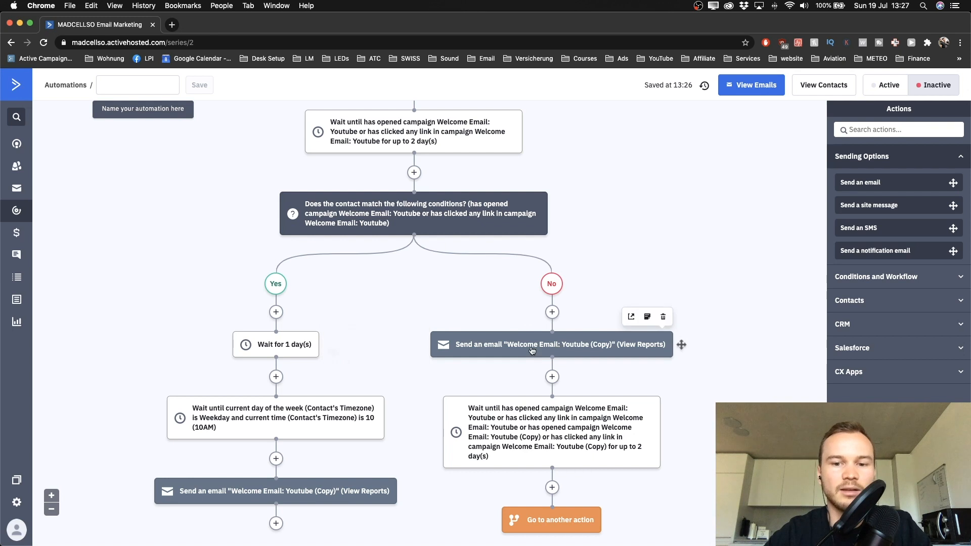
scroll(526, 334, down, 2)
scroll(379, 213, up, 3)
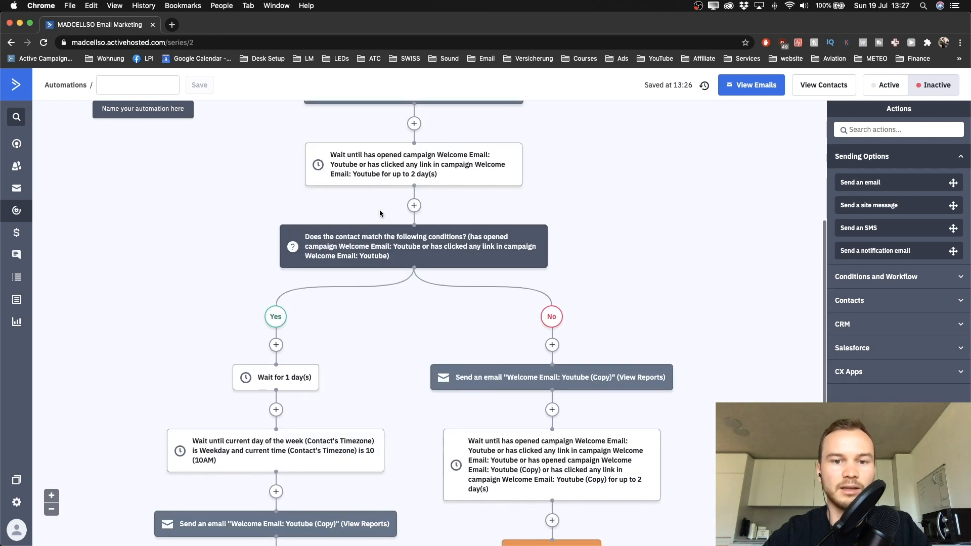
scroll(429, 285, down, 3)
scroll(429, 285, up, 4)
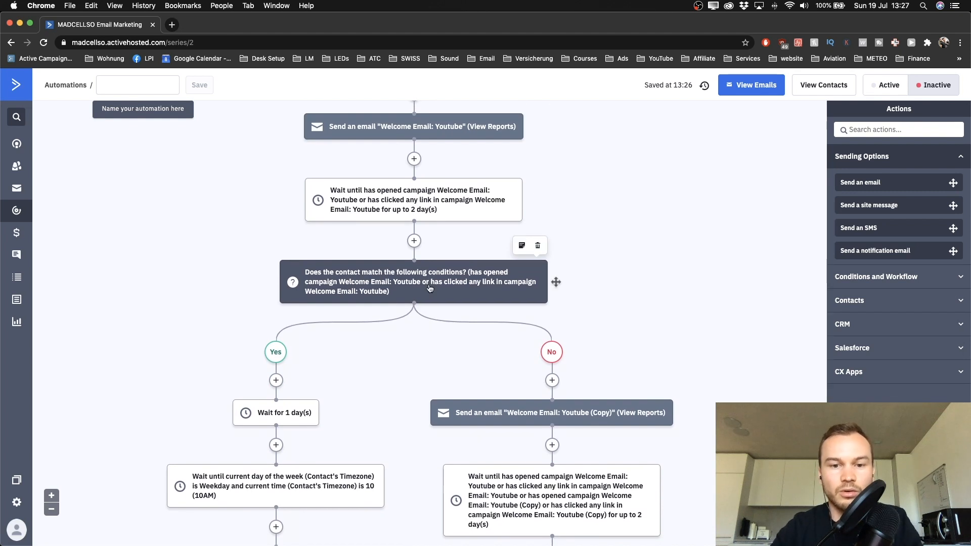
scroll(429, 289, down, 3)
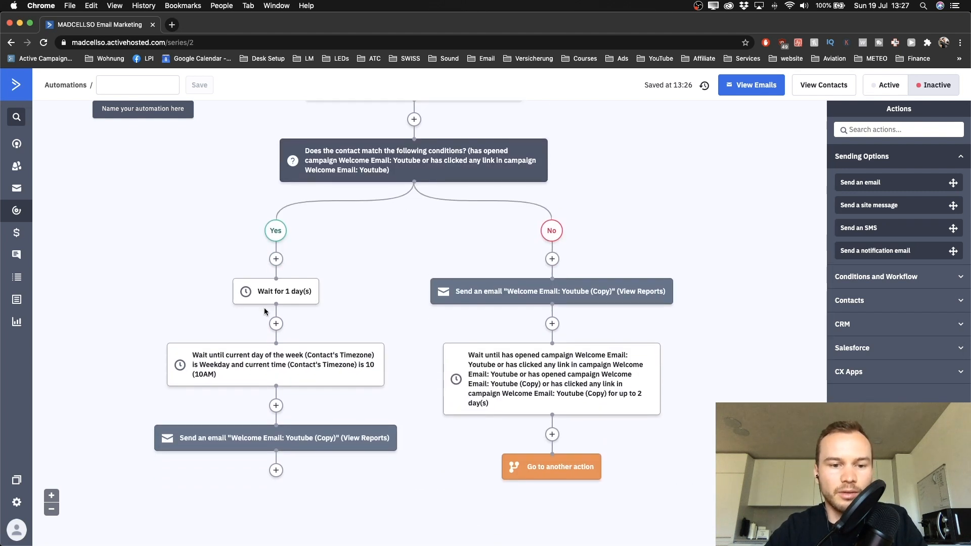
scroll(264, 308, down, 1)
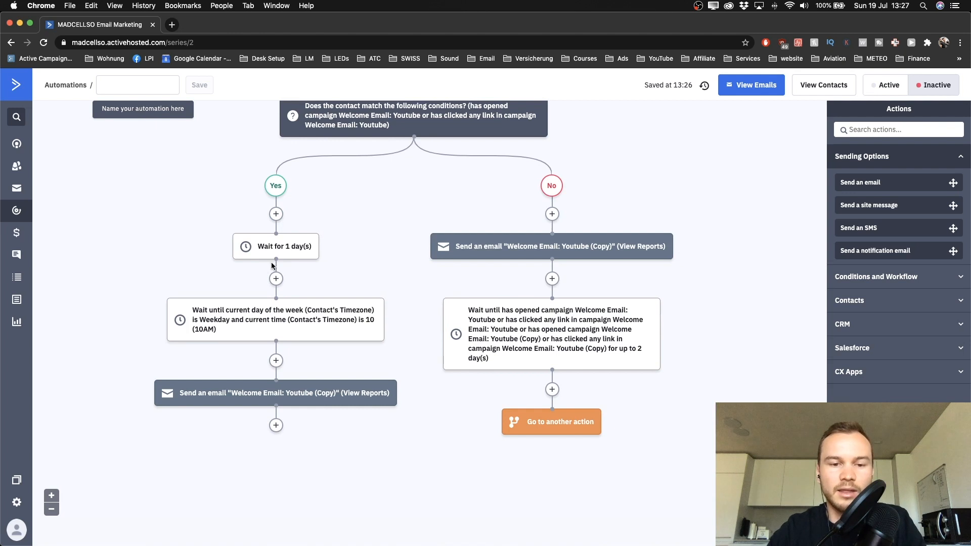
scroll(272, 266, down, 1)
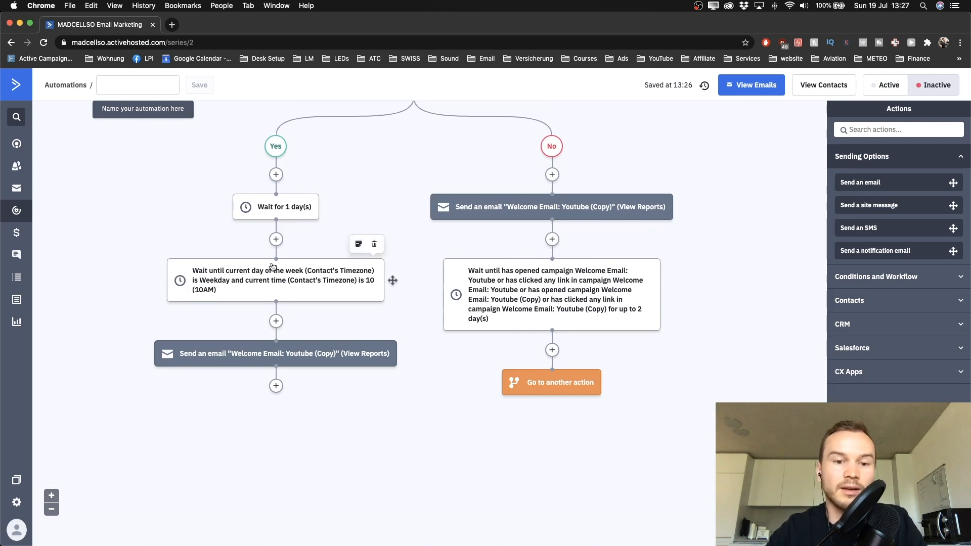
scroll(532, 373, up, 1)
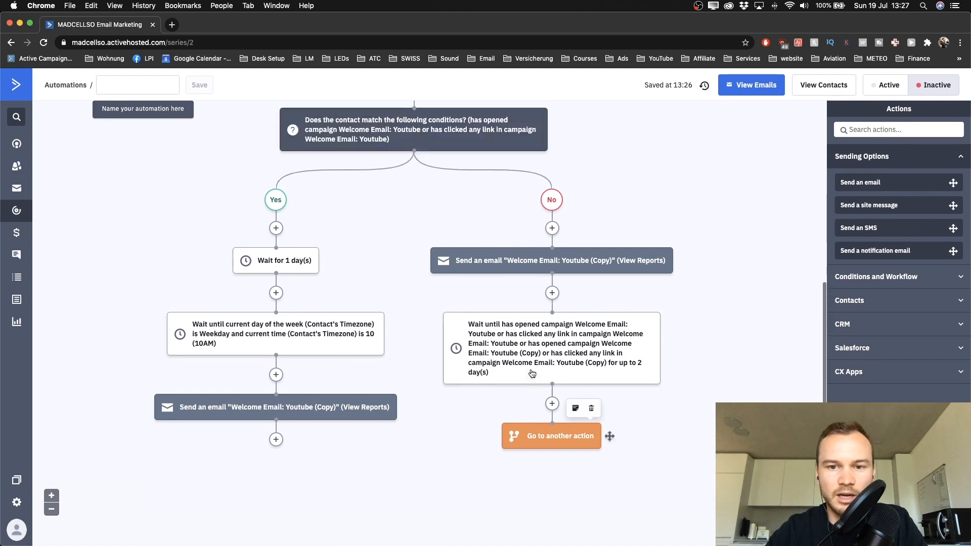
Step: Link the go-to step to the Yes branch's Wait for 1 day(s), then drag that wait below the email
mouse_move(552, 461)
drag(552, 460, 278, 250)
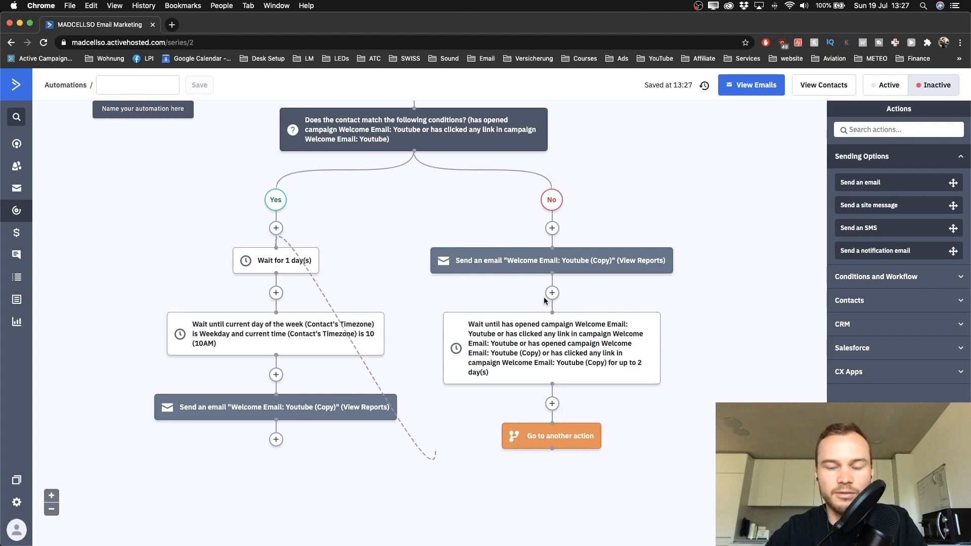
mouse_move(567, 260)
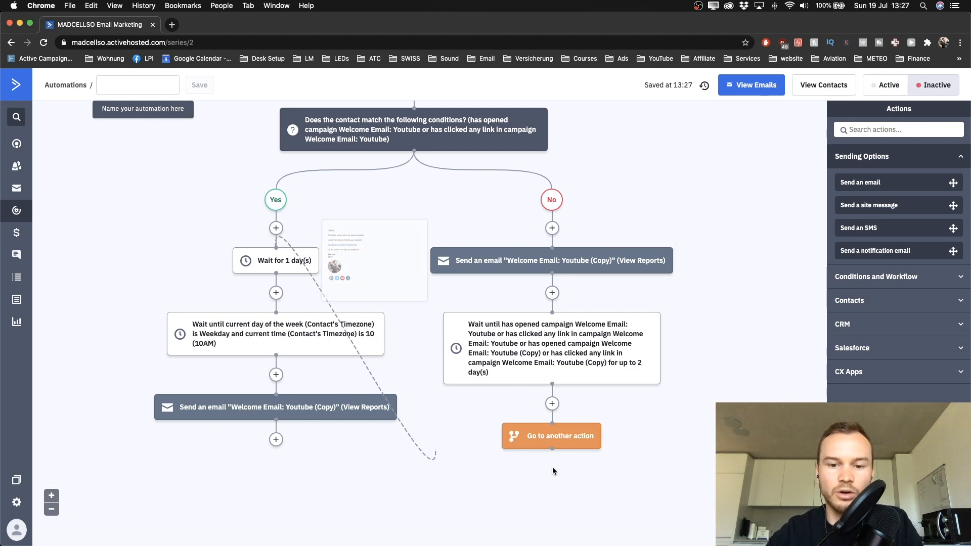
scroll(283, 299, down, 2)
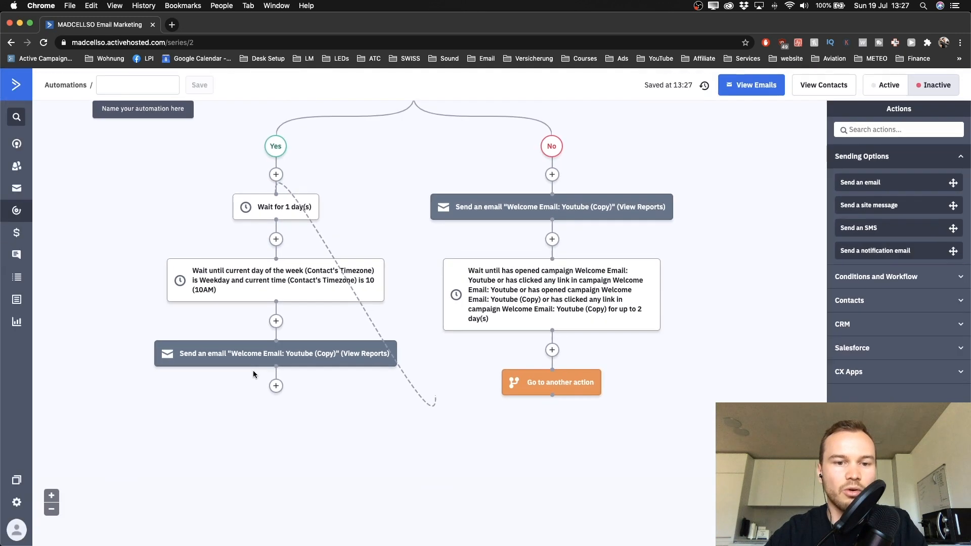
mouse_move(275, 211)
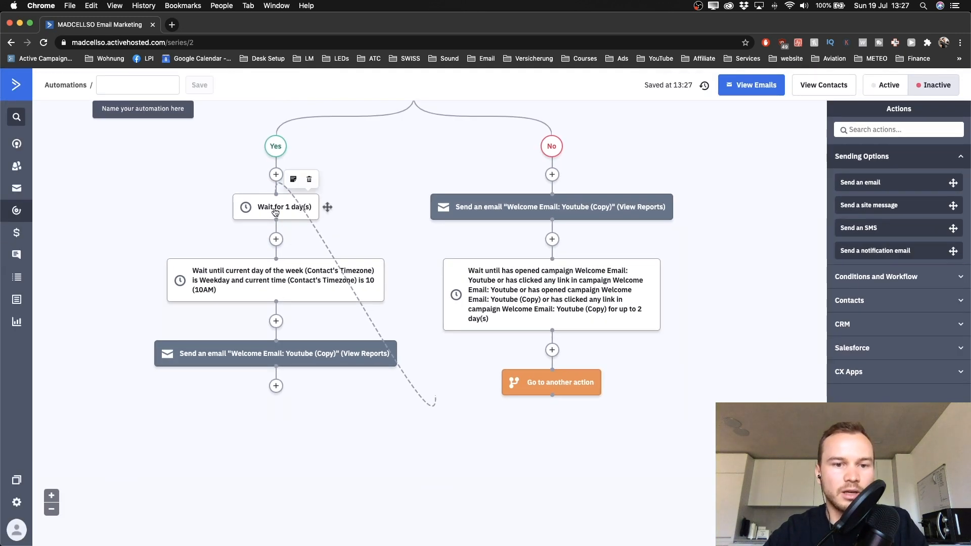
scroll(265, 415, up, 5)
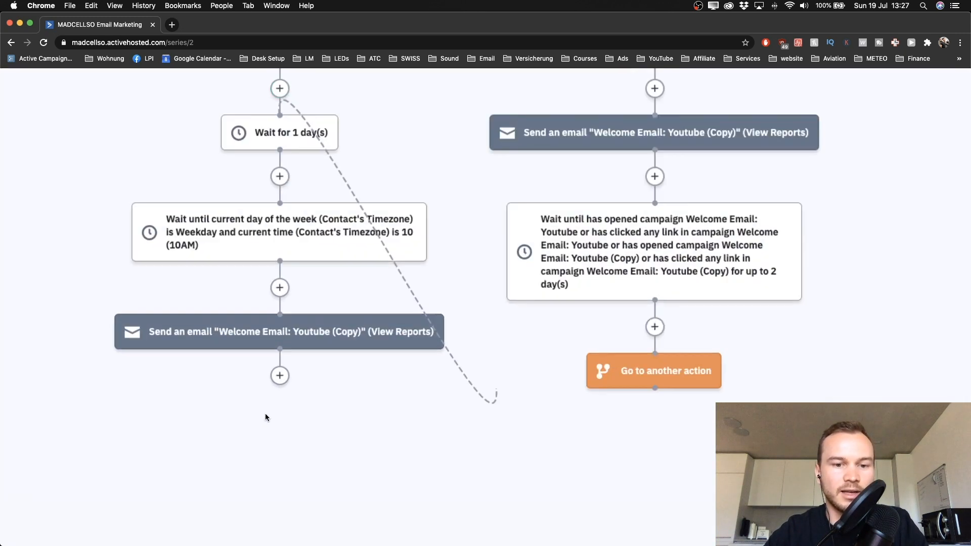
scroll(265, 415, left, 1)
scroll(334, 385, down, 5)
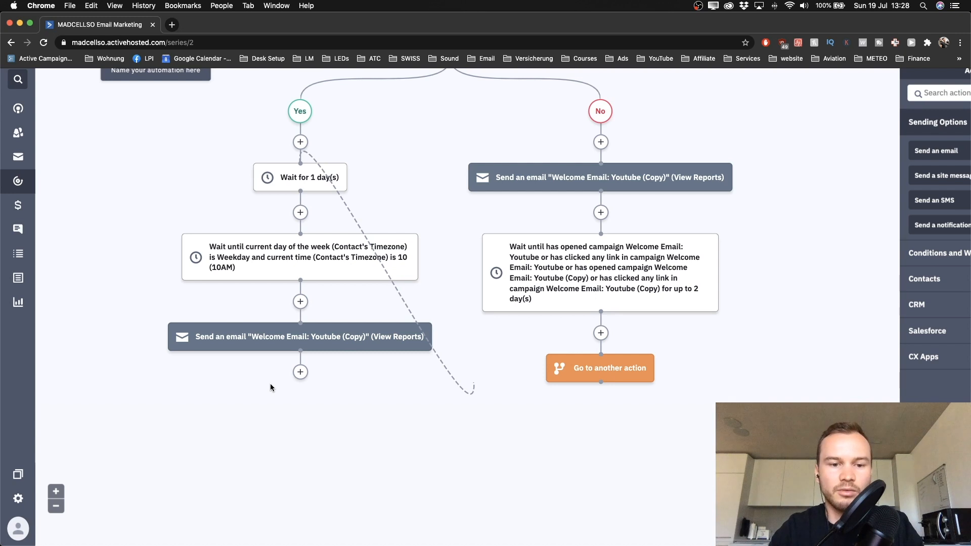
scroll(270, 383, down, 2)
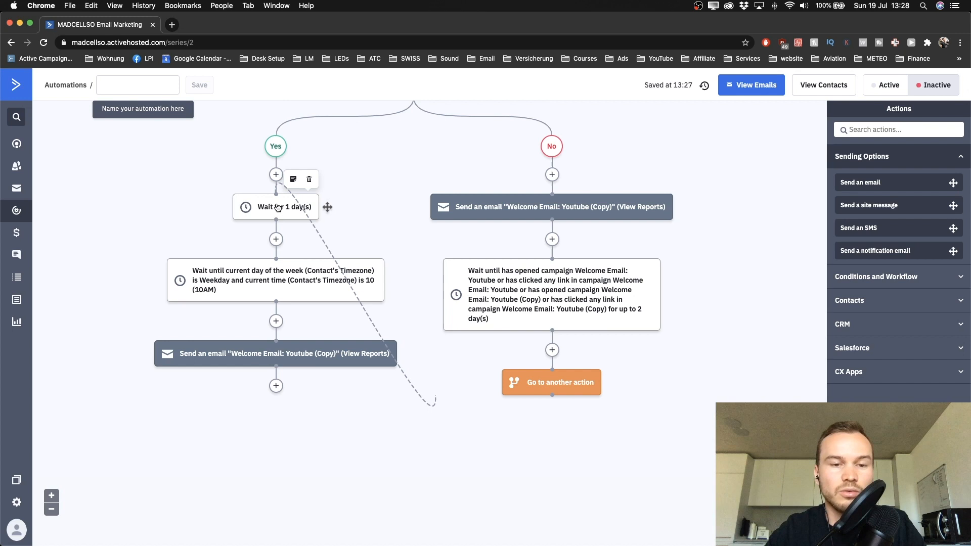
drag(278, 208, 272, 391)
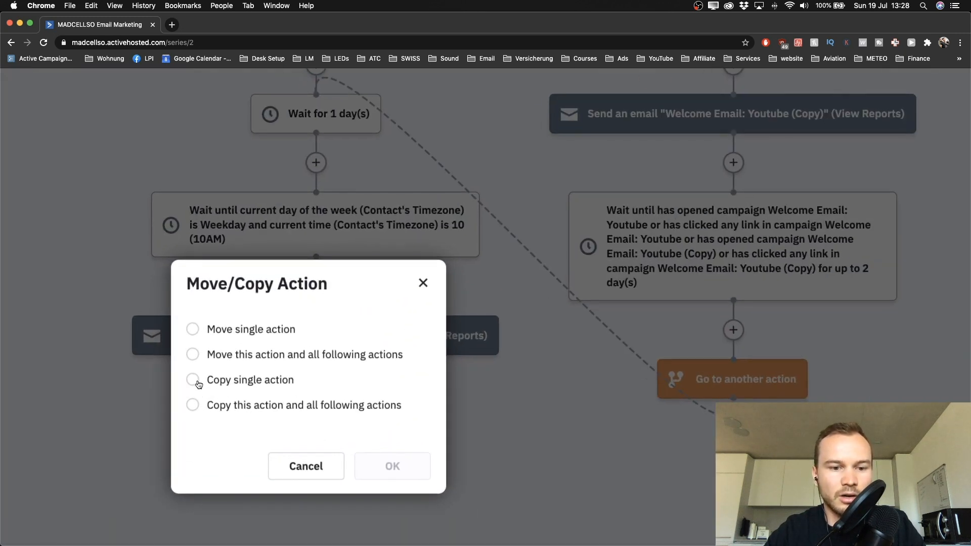
Step: Copy the single 1-day wait below the email, keeping waiting contacts at their current position
click(194, 382)
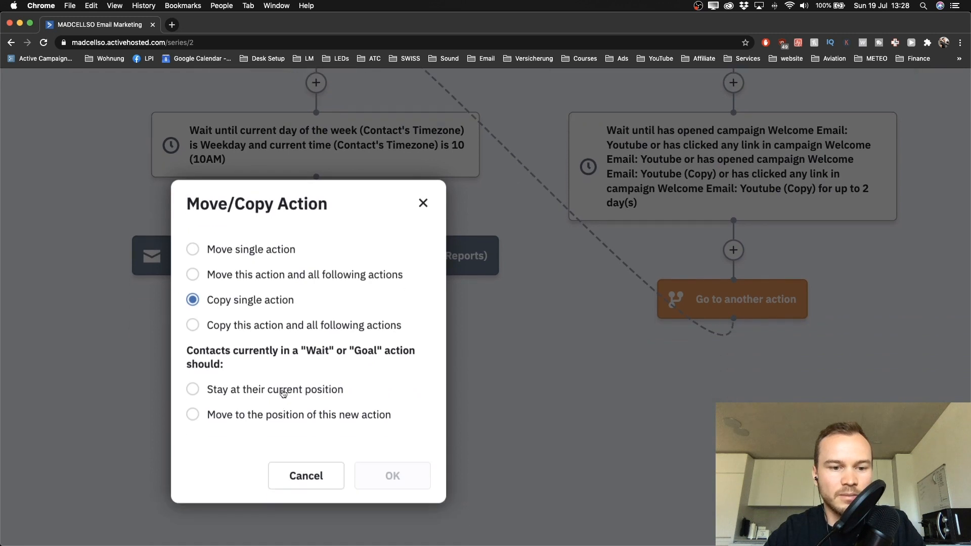
click(193, 389)
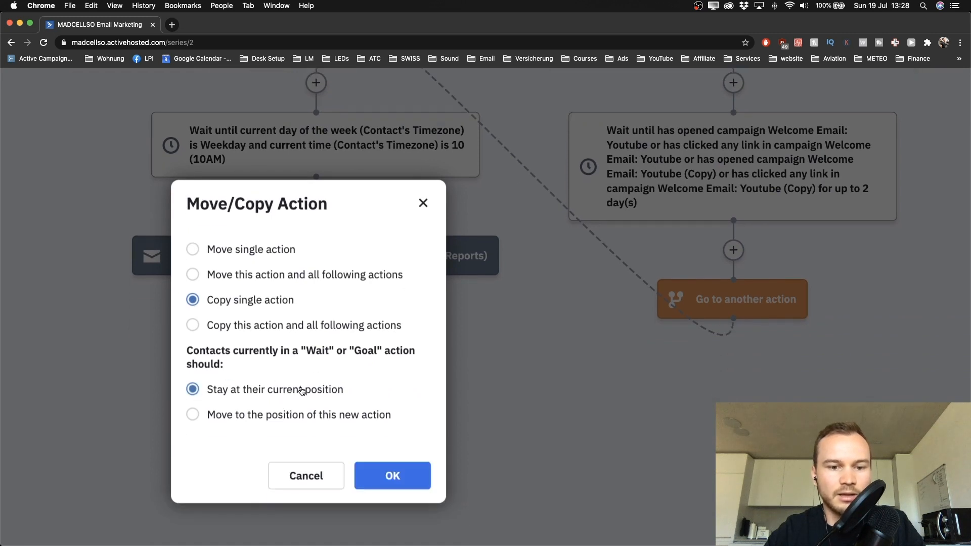
click(393, 476)
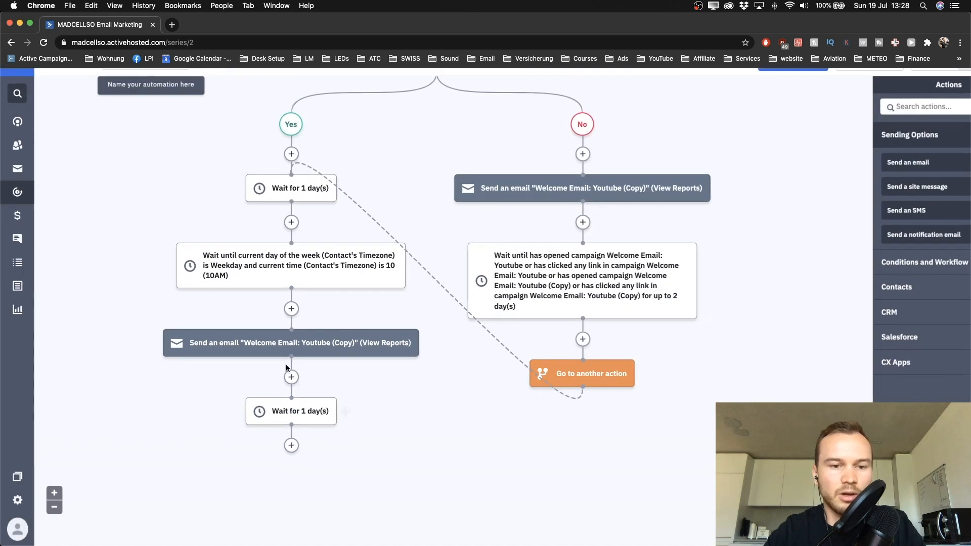
scroll(286, 368, down, 2)
Step: Copy the single Weekday 10AM wait to the branch end, keeping contacts at their current position
drag(289, 211, 289, 384)
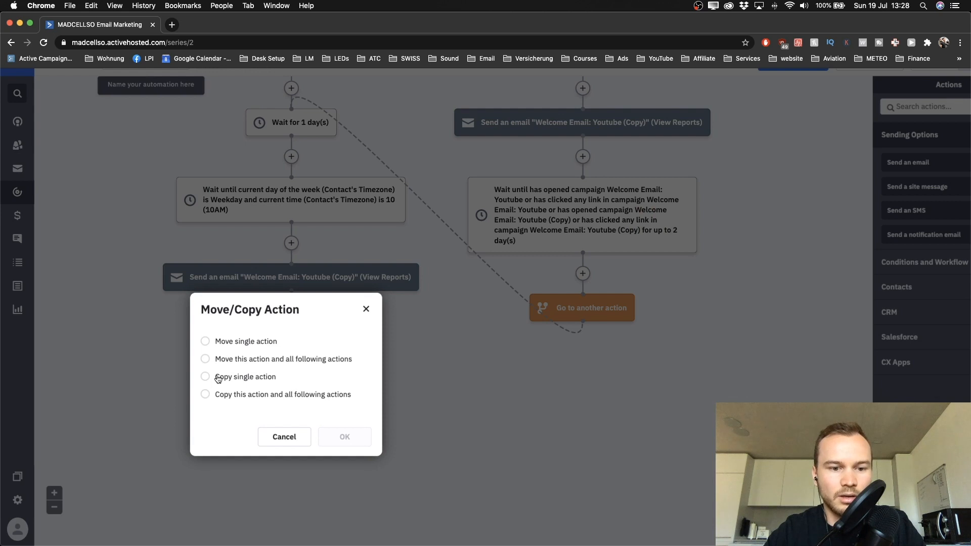
click(218, 377)
click(234, 441)
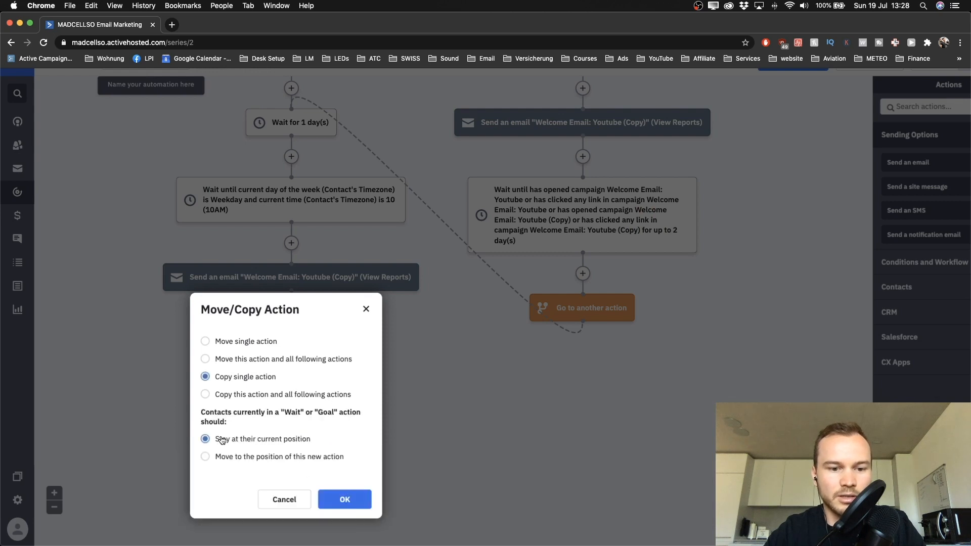
click(342, 504)
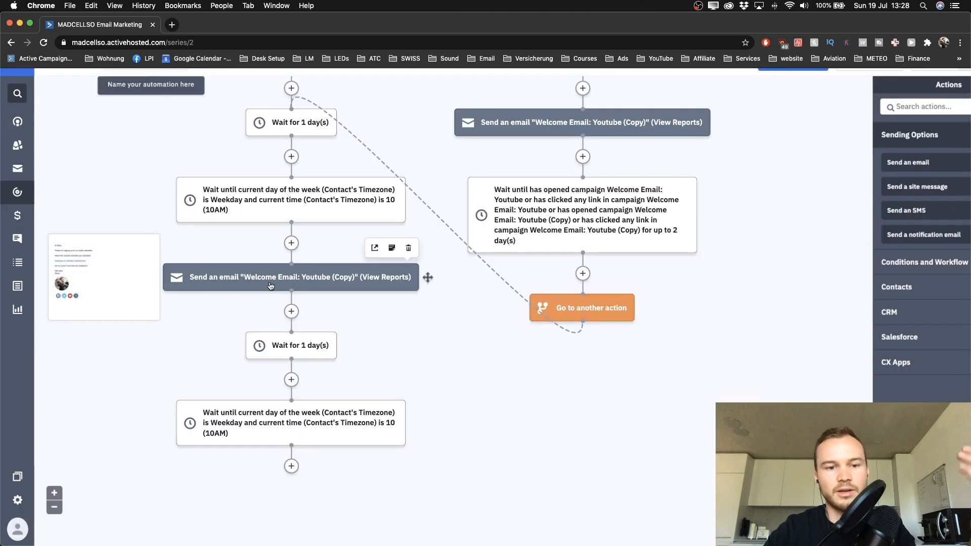
scroll(298, 276, down, 3)
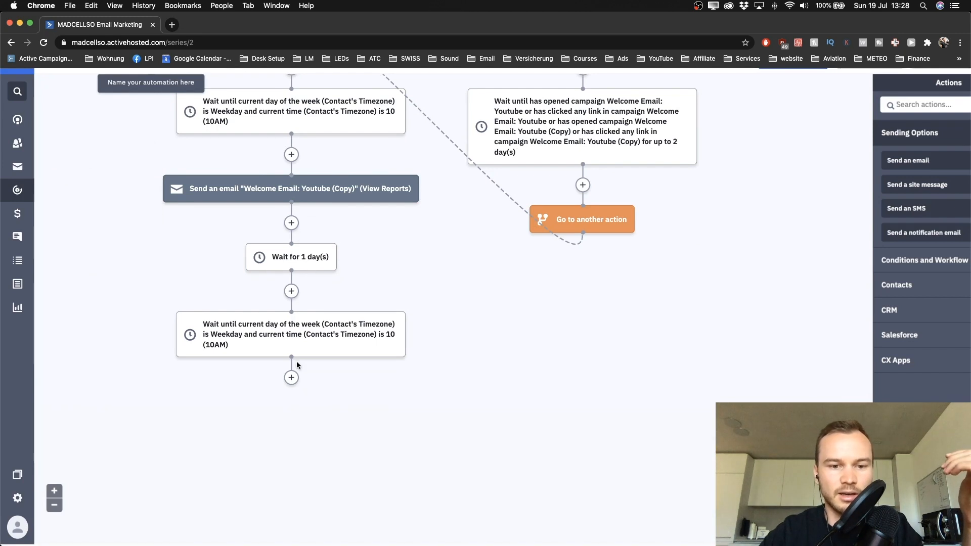
Step: Add a final Send an email step for Welcome Email: Youtube and save it
click(291, 380)
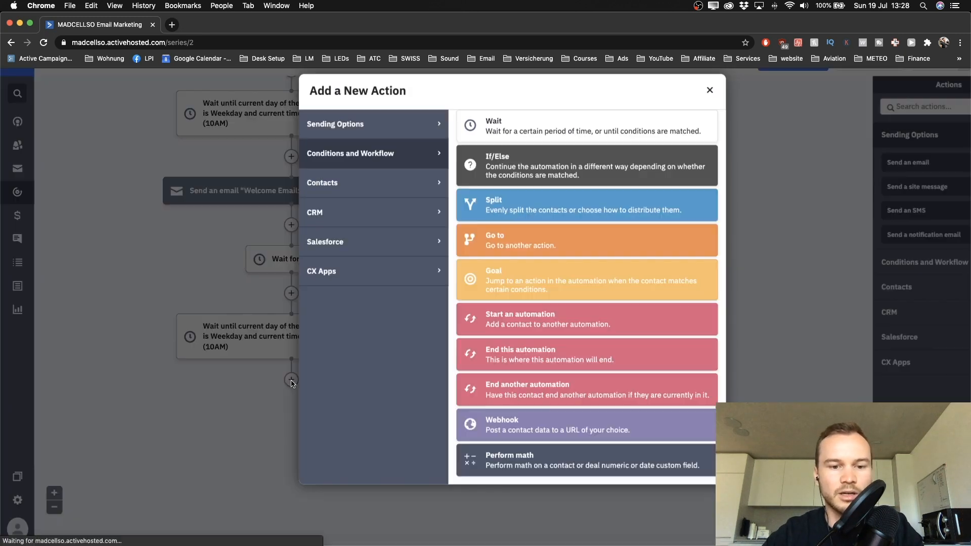
click(440, 124)
click(522, 137)
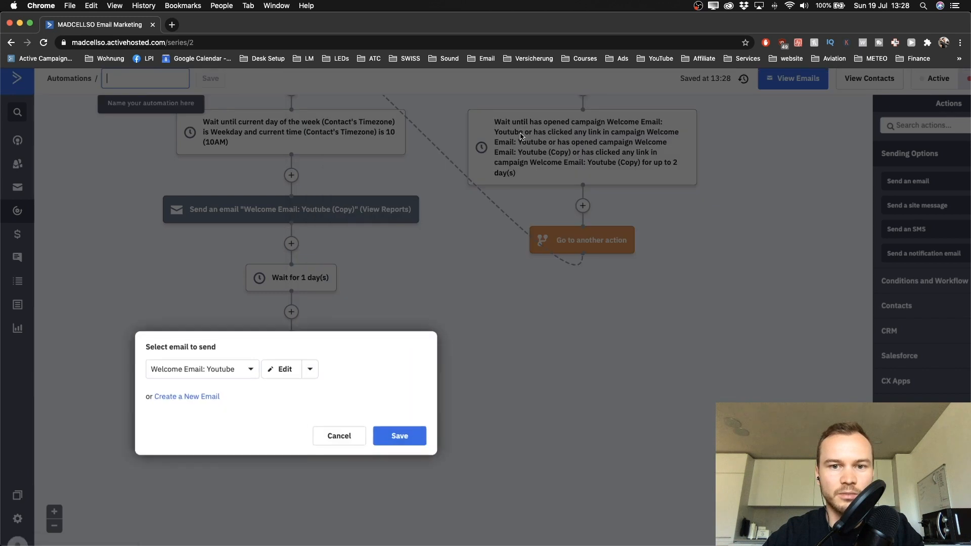
click(200, 374)
click(198, 396)
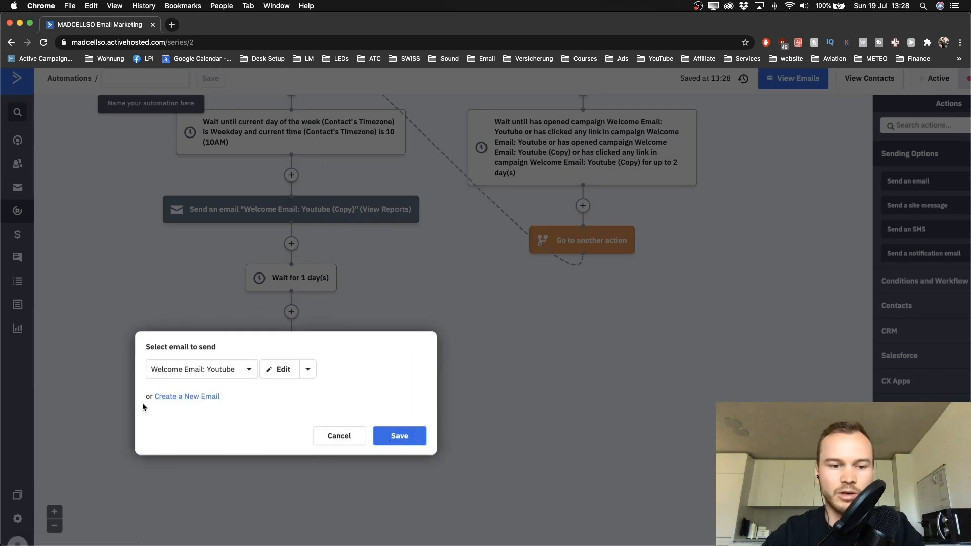
click(375, 437)
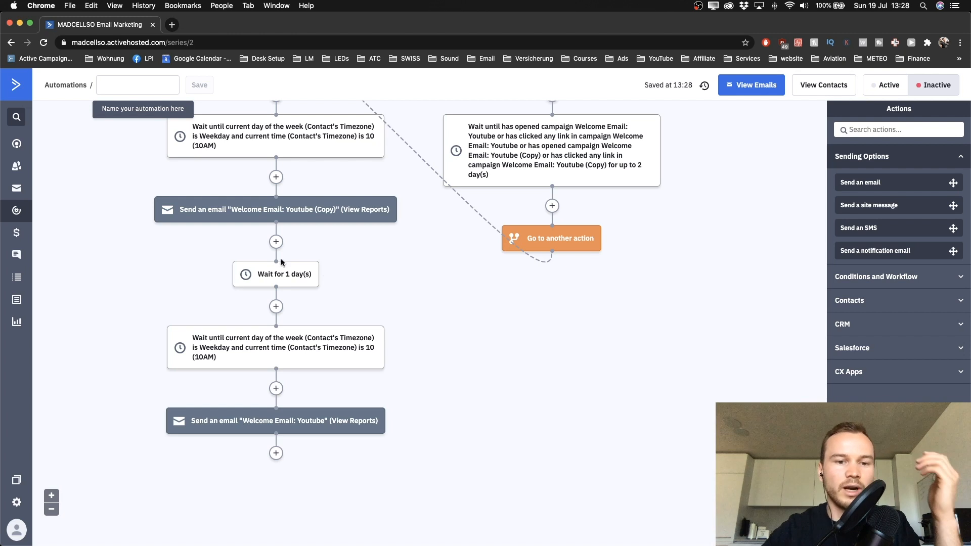
Step: Change the copied wait from 1 day to 2 days and save it
click(273, 274)
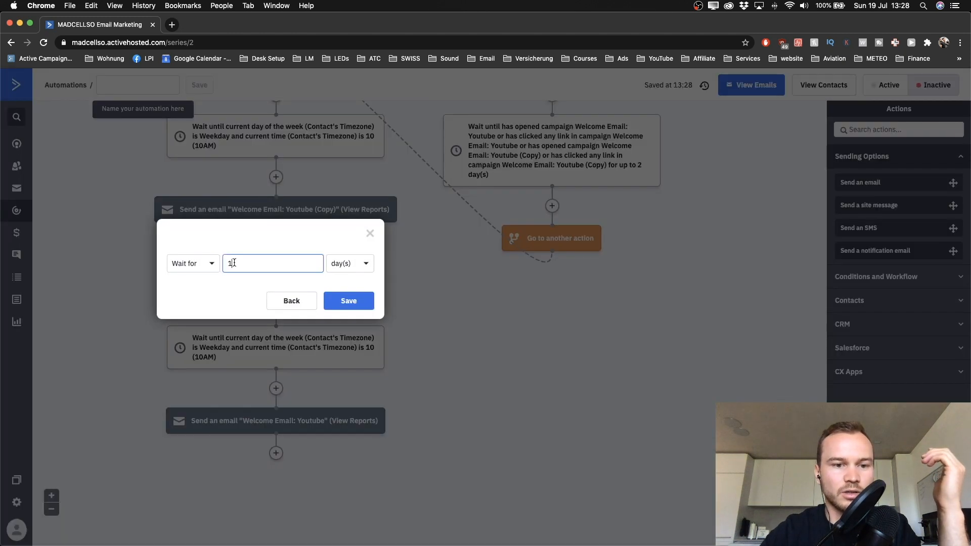
drag(234, 263, 225, 265)
click(335, 301)
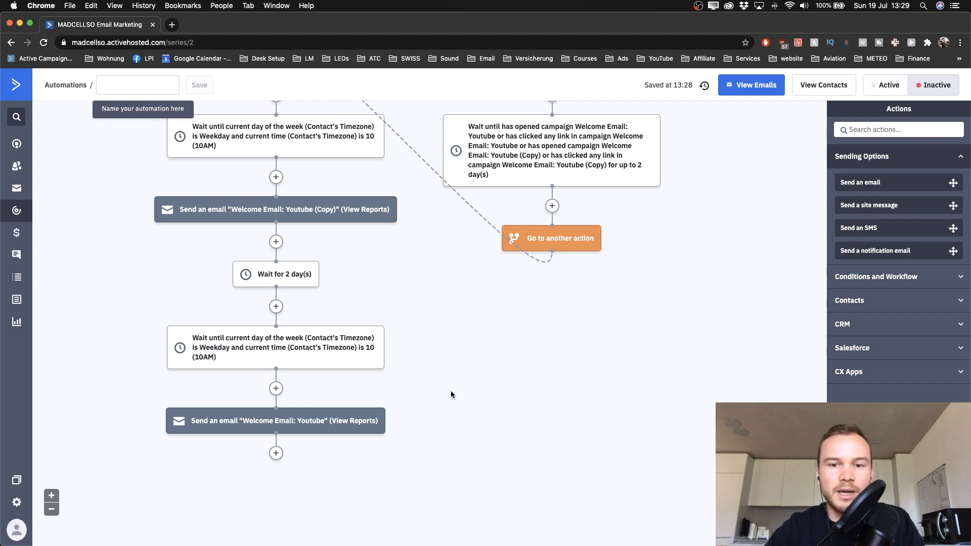
scroll(451, 391, up, 5)
scroll(451, 391, down, 3)
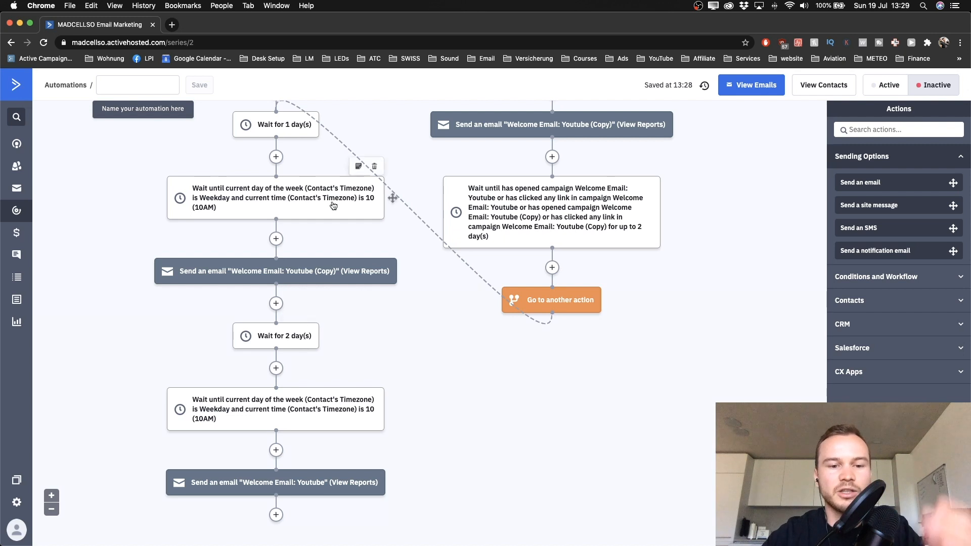
scroll(284, 394, down, 1)
scroll(284, 394, down, 3)
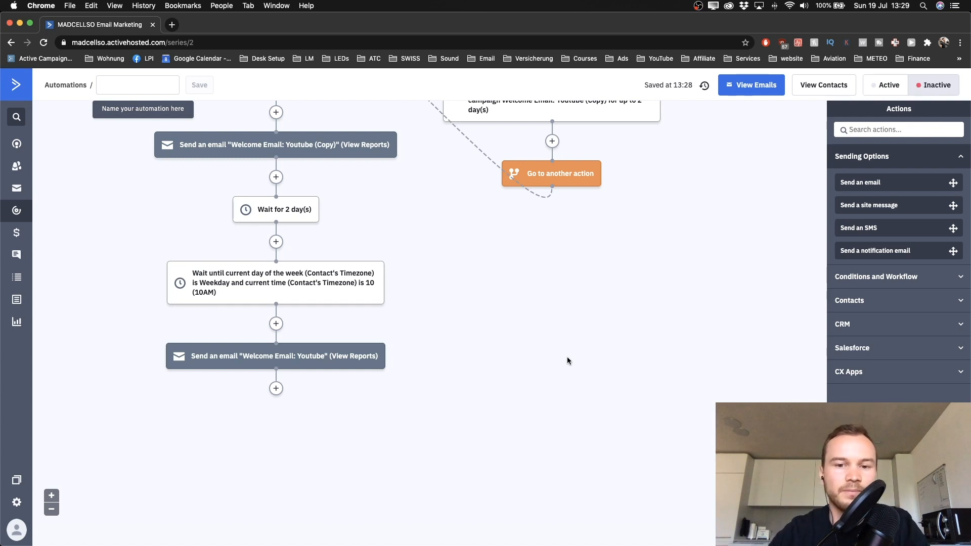
scroll(566, 357, up, 10)
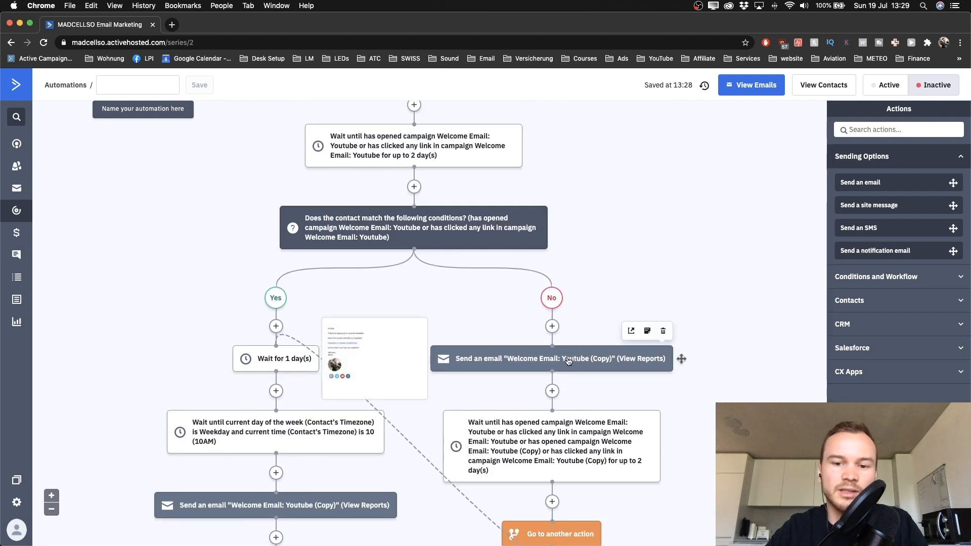
scroll(600, 281, down, 5)
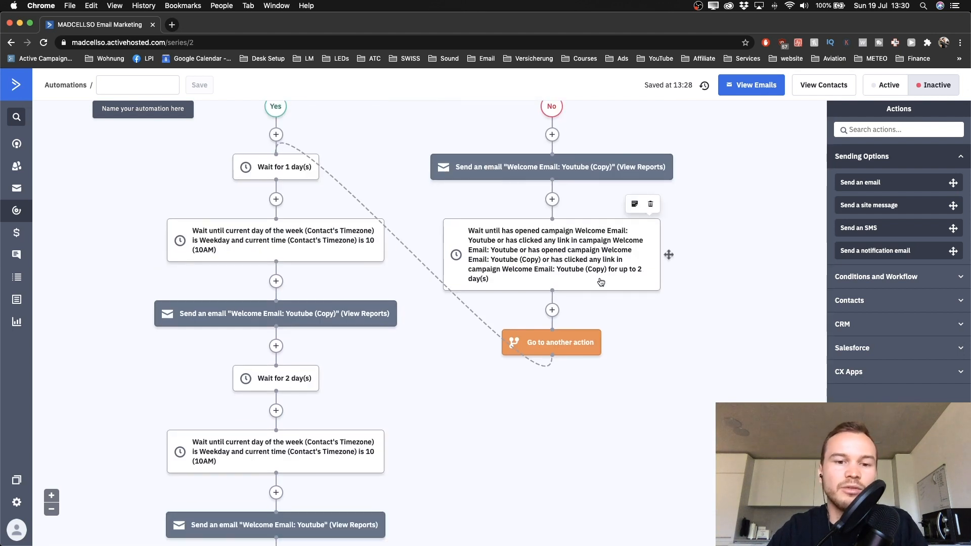
scroll(600, 277, down, 4)
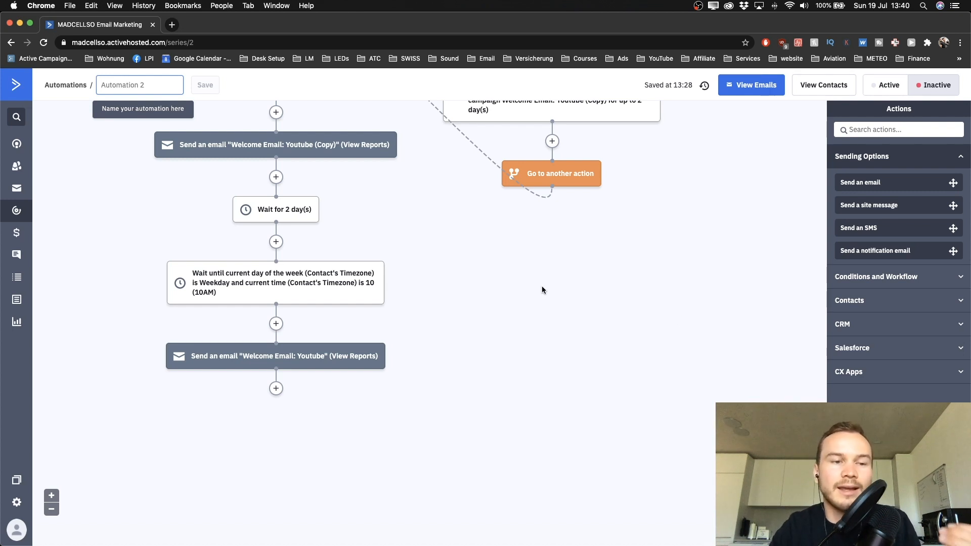
mouse_move(249, 272)
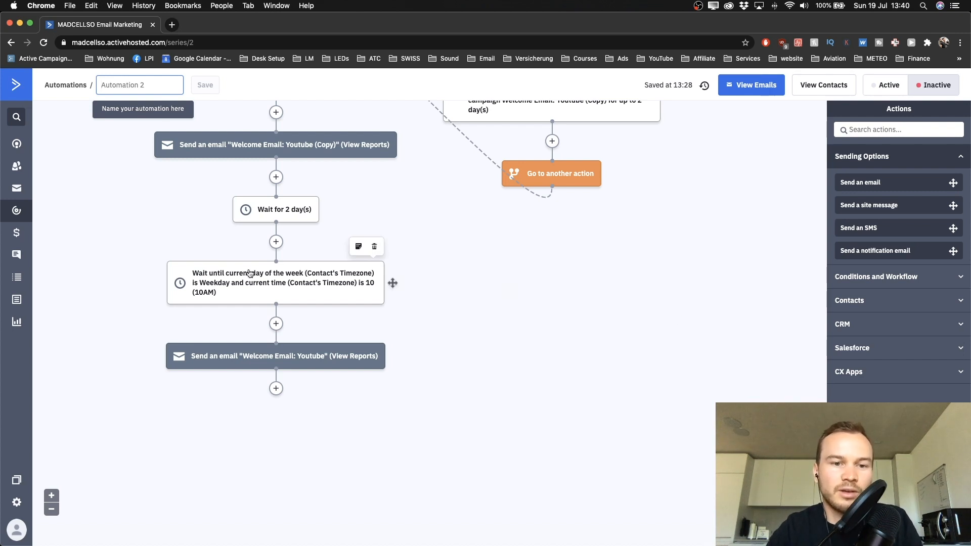
Step: Go to Campaigns and choose Create a campaign from the welcome popup
click(17, 190)
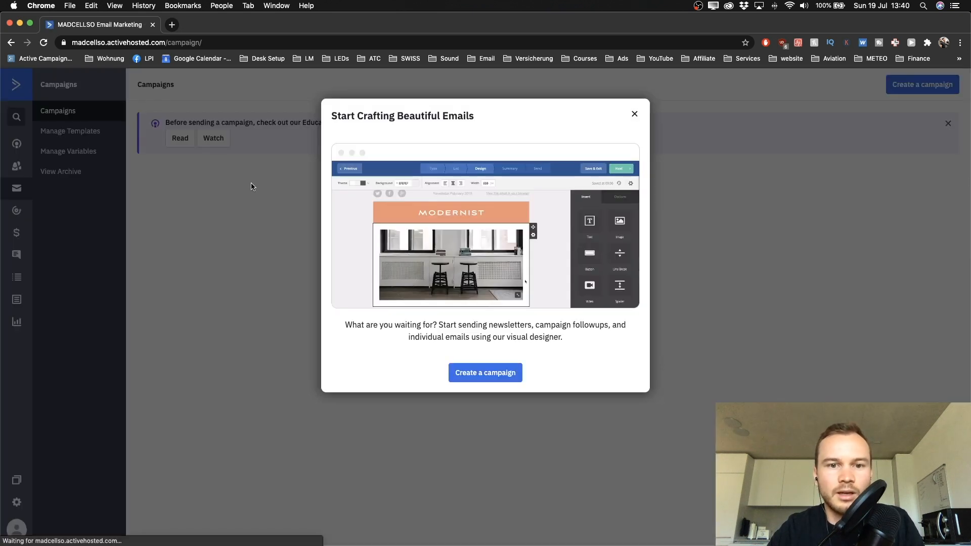
click(483, 377)
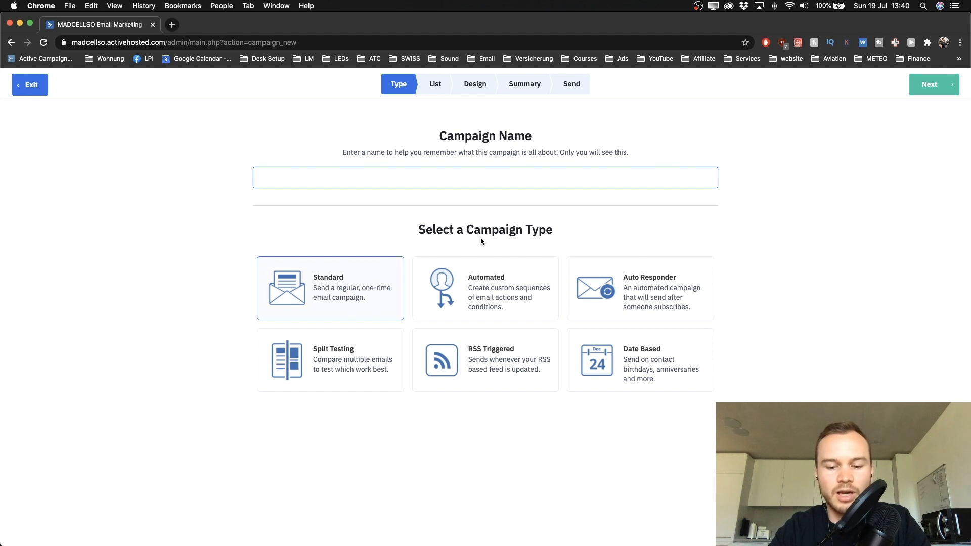
Step: Name the Standard campaign 'Blog Post July' and select the Master Contact List as recipients
text(Blog P)
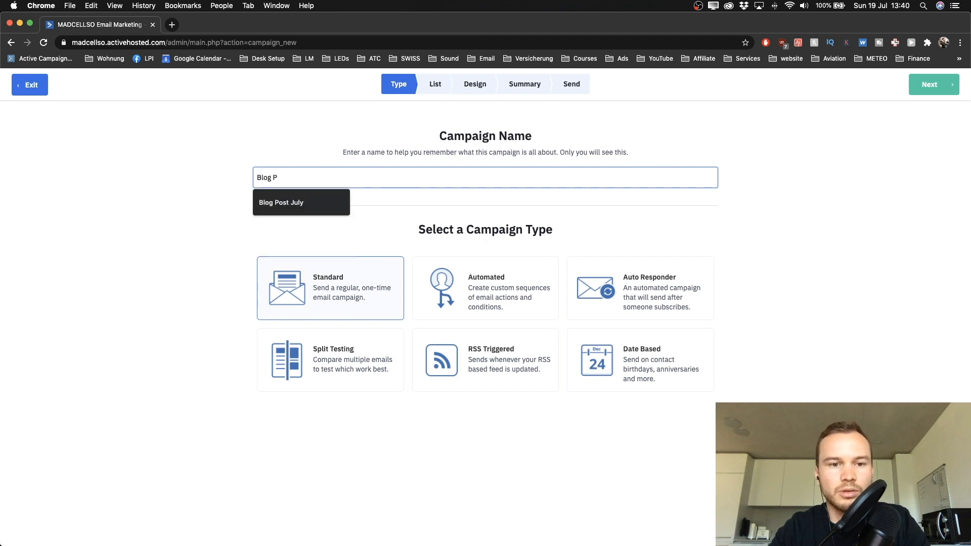
click(289, 208)
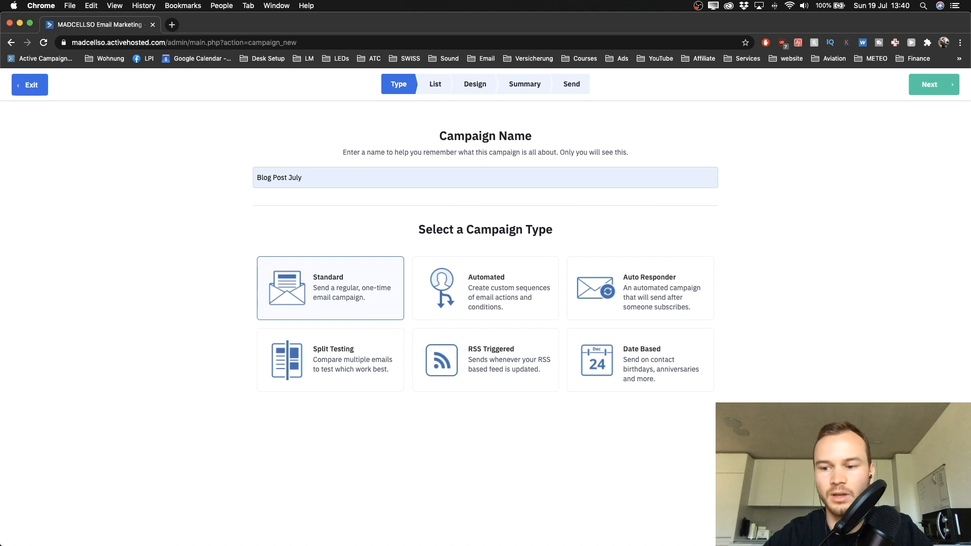
click(930, 85)
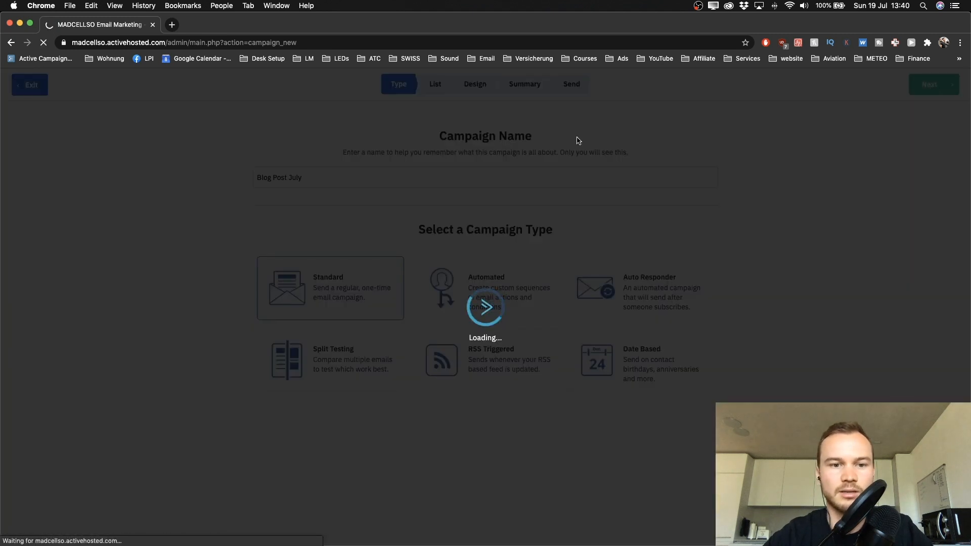
click(332, 230)
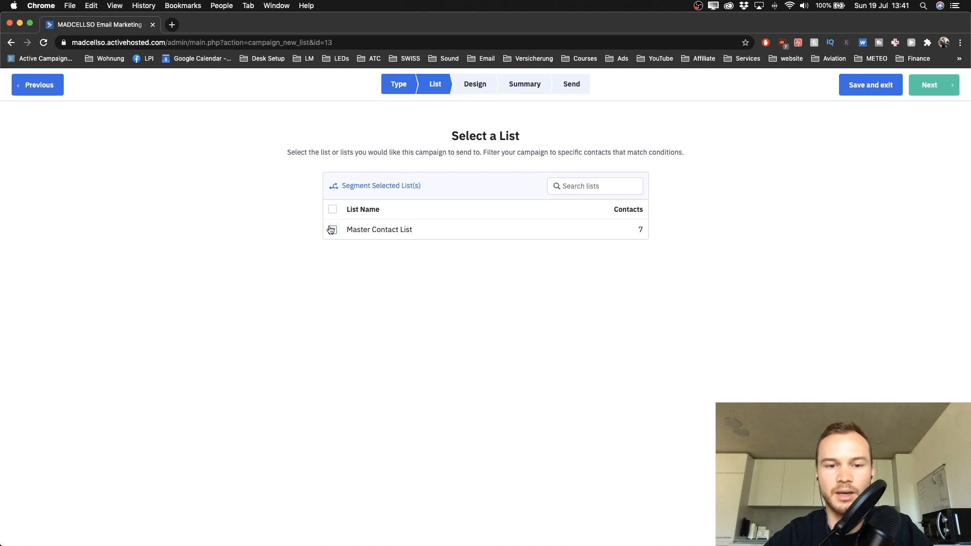
click(941, 91)
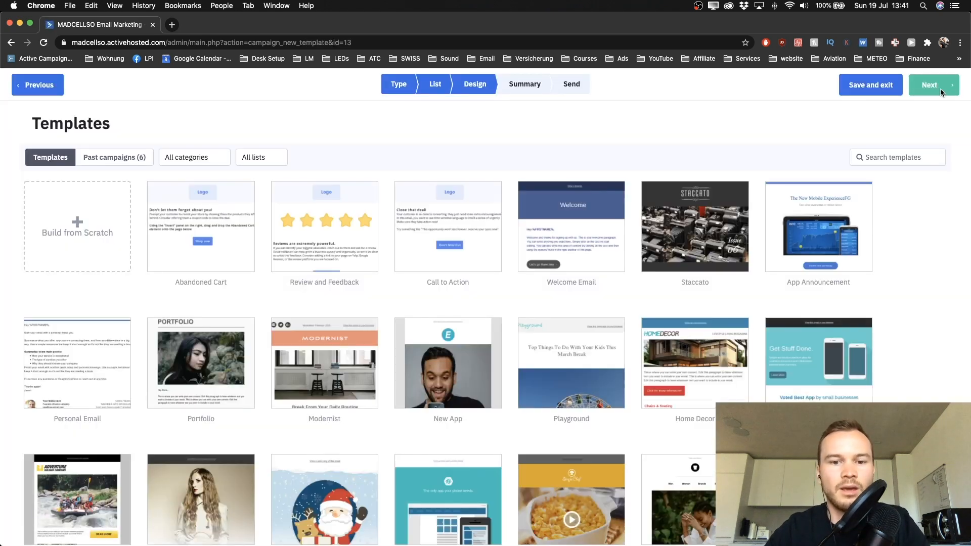
Step: Build the email from scratch using the blank Newsletter layout
mouse_move(447, 360)
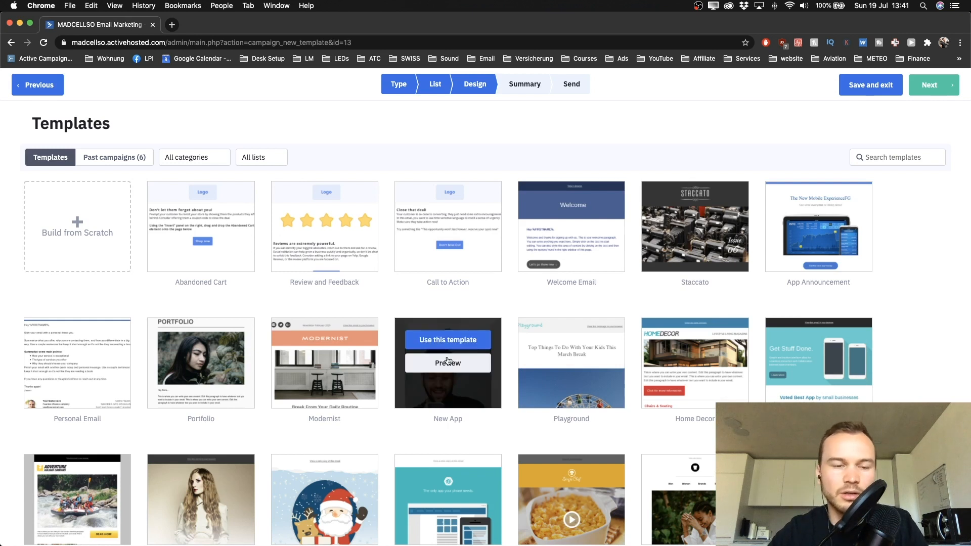
click(75, 242)
scroll(365, 208, up, 5)
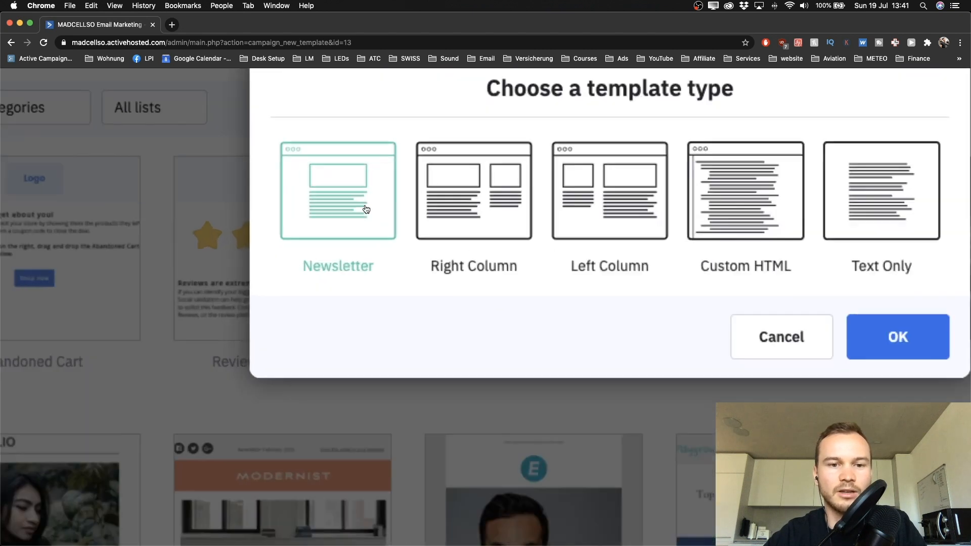
scroll(361, 223, down, 5)
scroll(353, 226, down, 2)
click(639, 272)
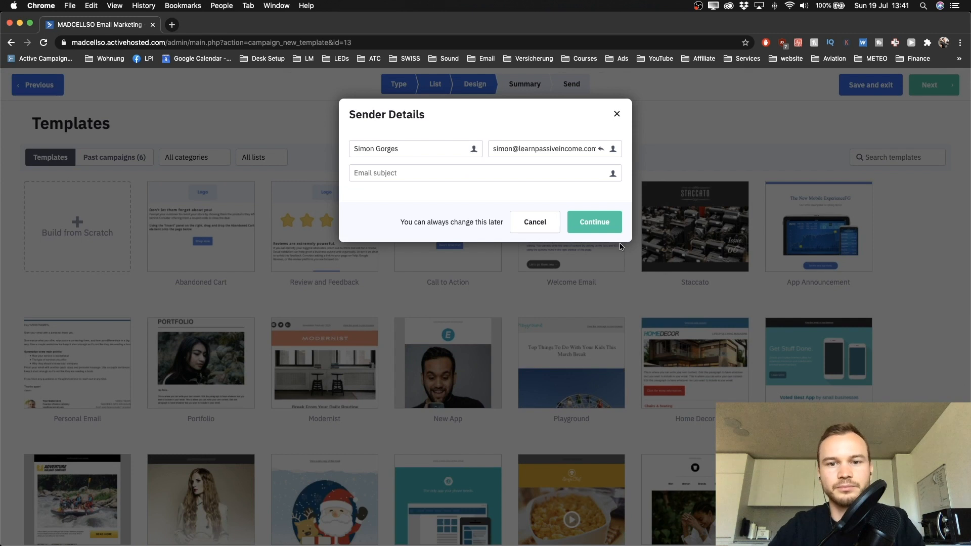
Step: Enter the subject 'What I've been up to recently' and continue to the designer
click(421, 176)
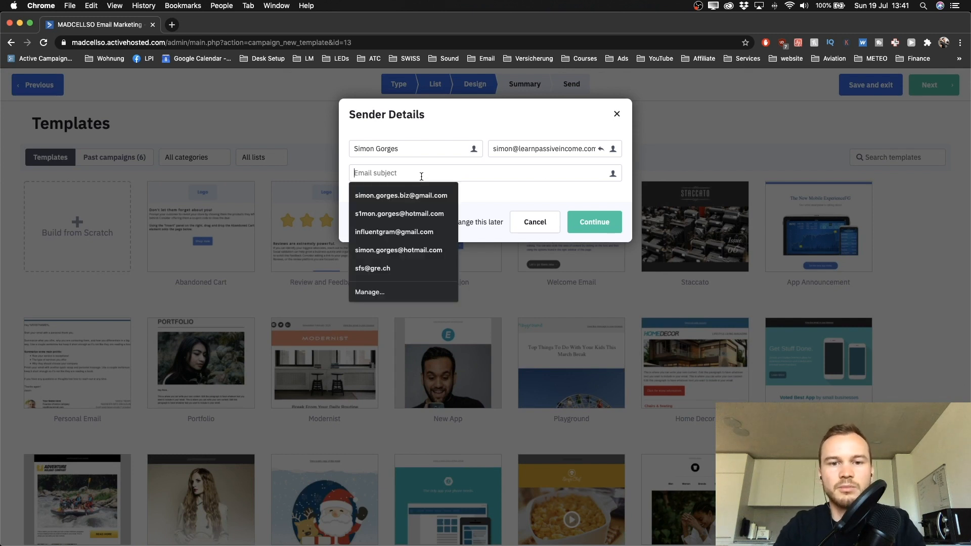
text(W)
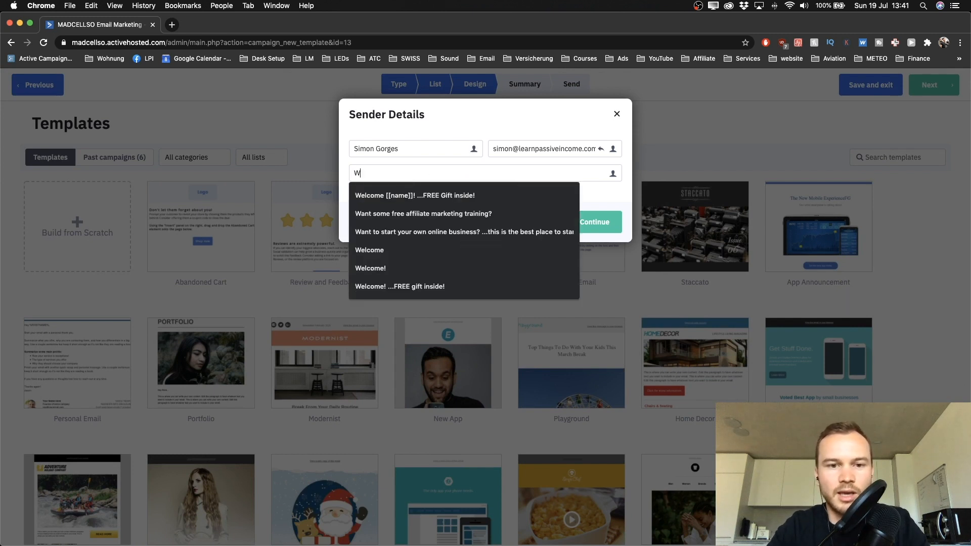
text(hat I've bee)
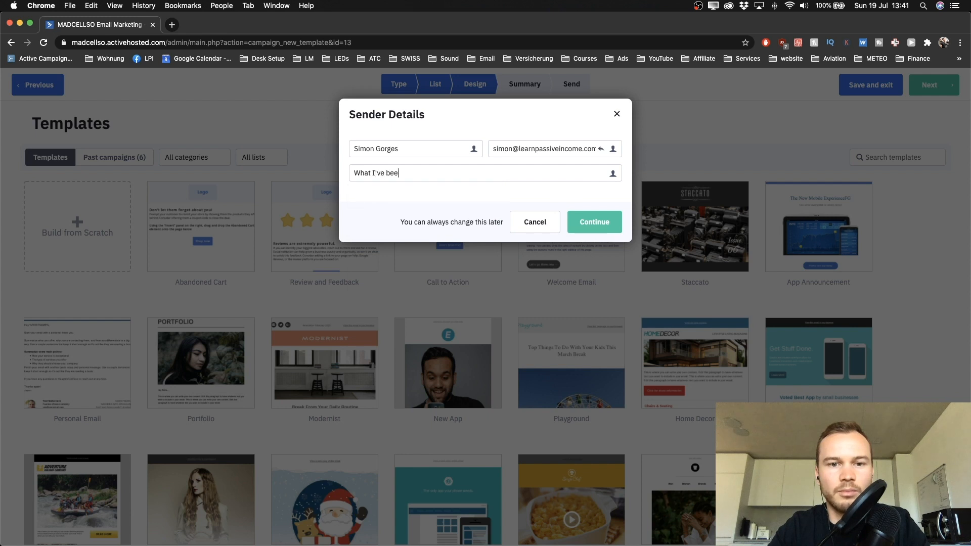
text(n up to recently)
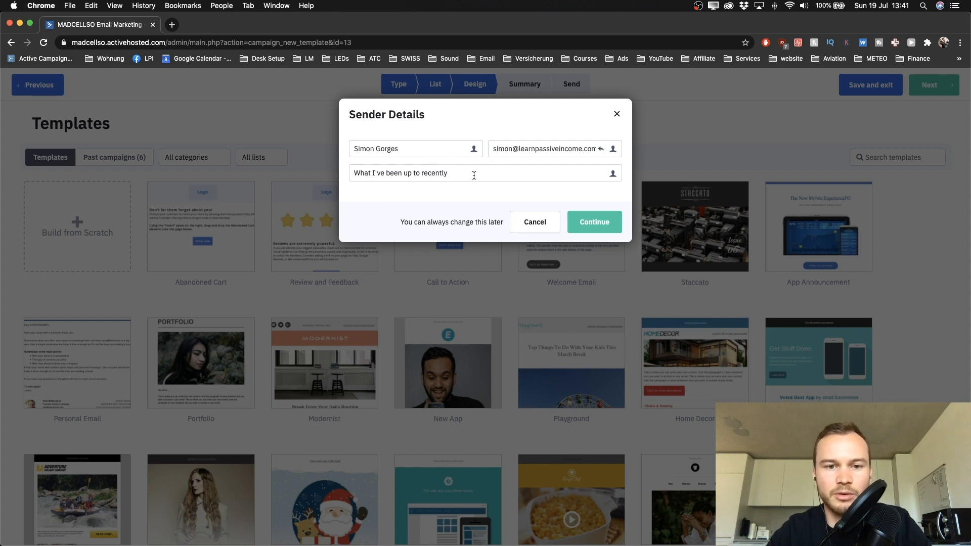
click(587, 220)
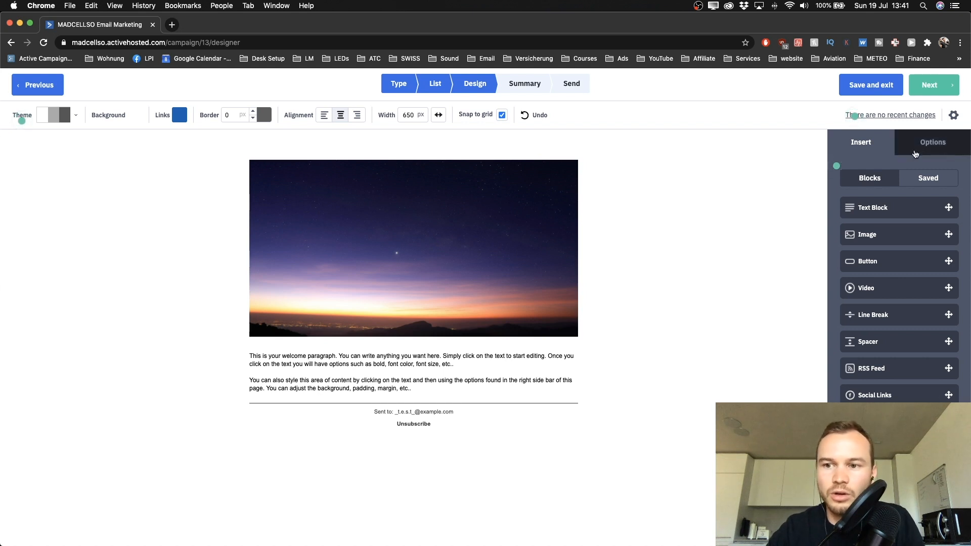
Step: Insert the saved Text Example 1 greeting and the Photo of myself block below the header image
click(929, 184)
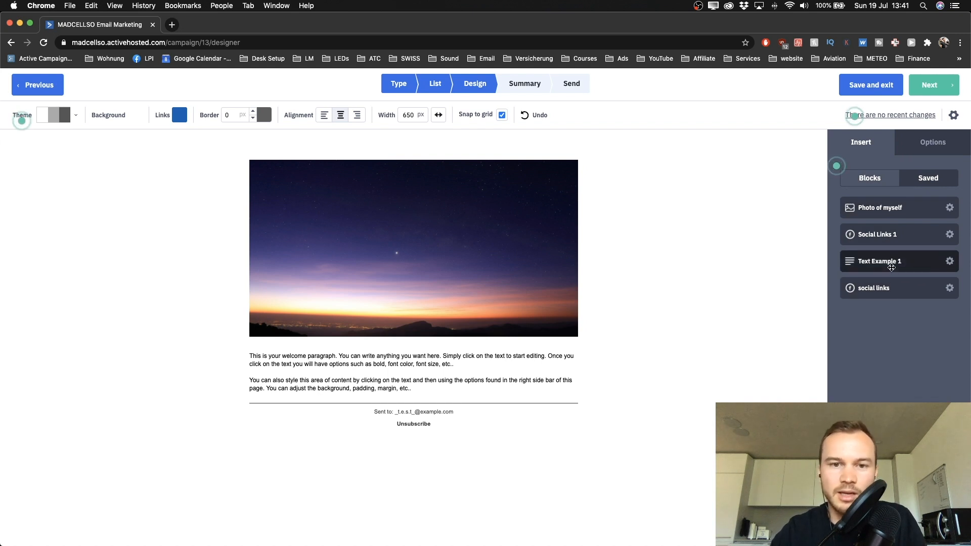
drag(891, 267, 439, 343)
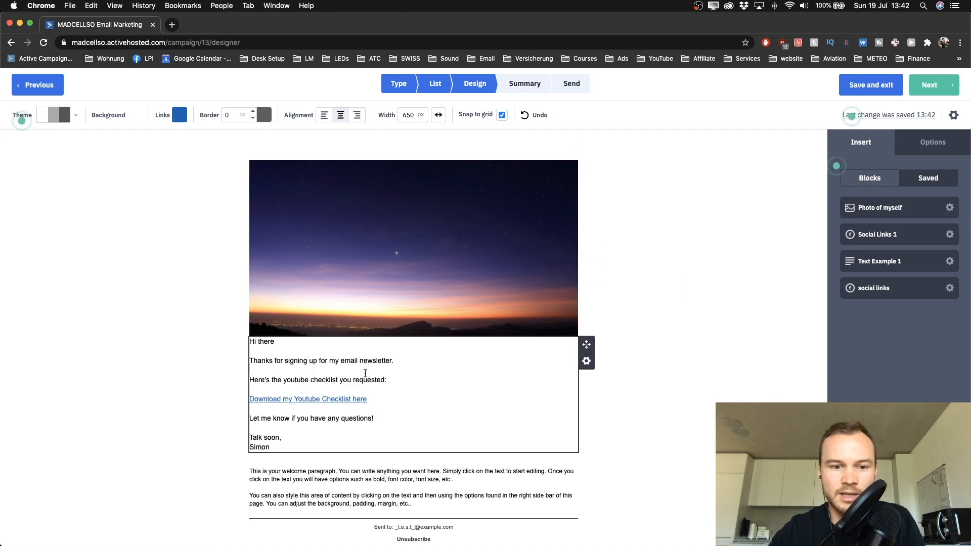
scroll(360, 373, down, 3)
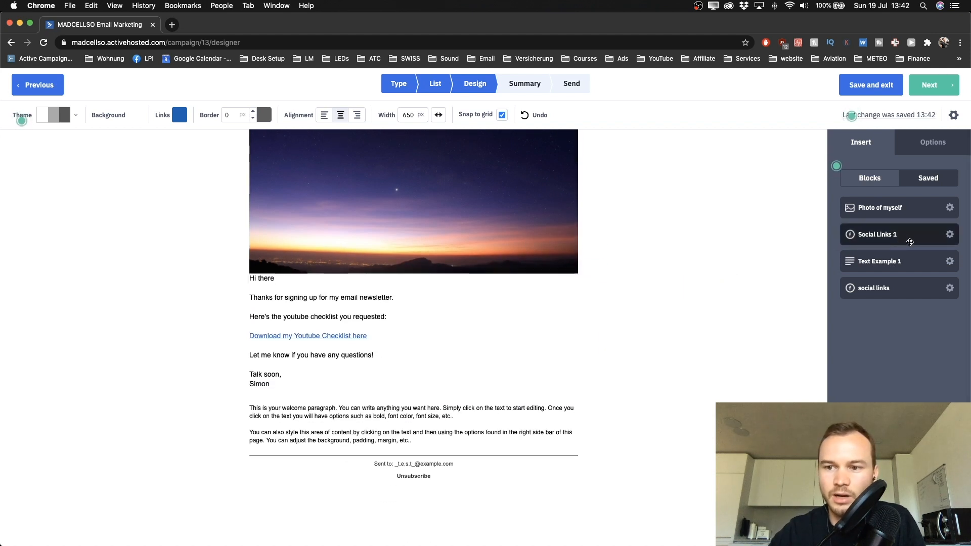
drag(899, 211, 377, 397)
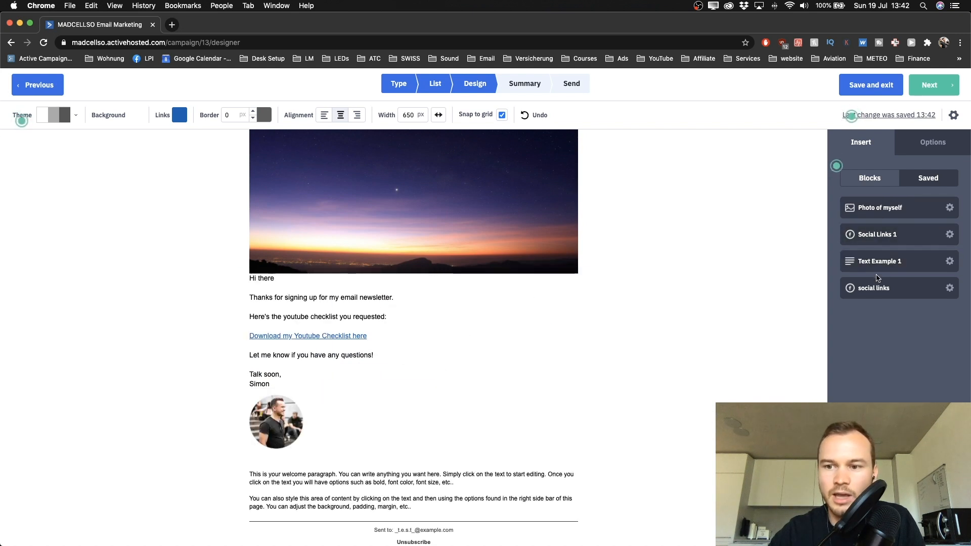
Step: Add the saved Facebook, Twitter, YouTube and Instagram links under the photo
drag(880, 282, 390, 458)
scroll(575, 350, down, 5)
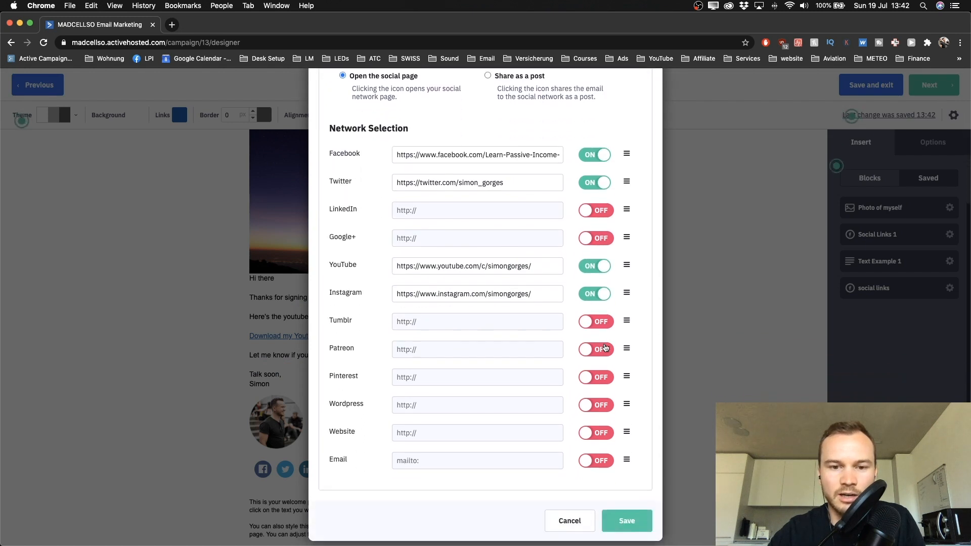
click(626, 520)
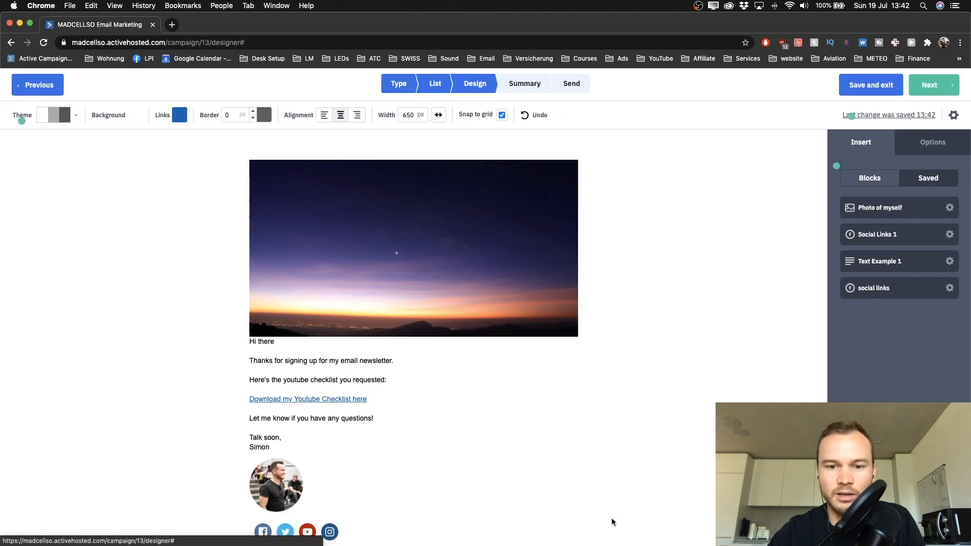
scroll(434, 393, up, 3)
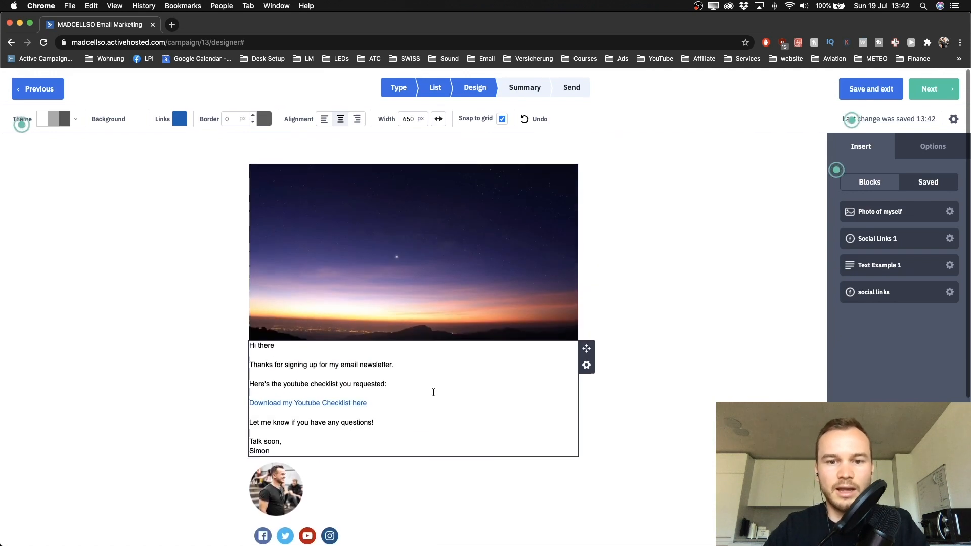
mouse_move(586, 183)
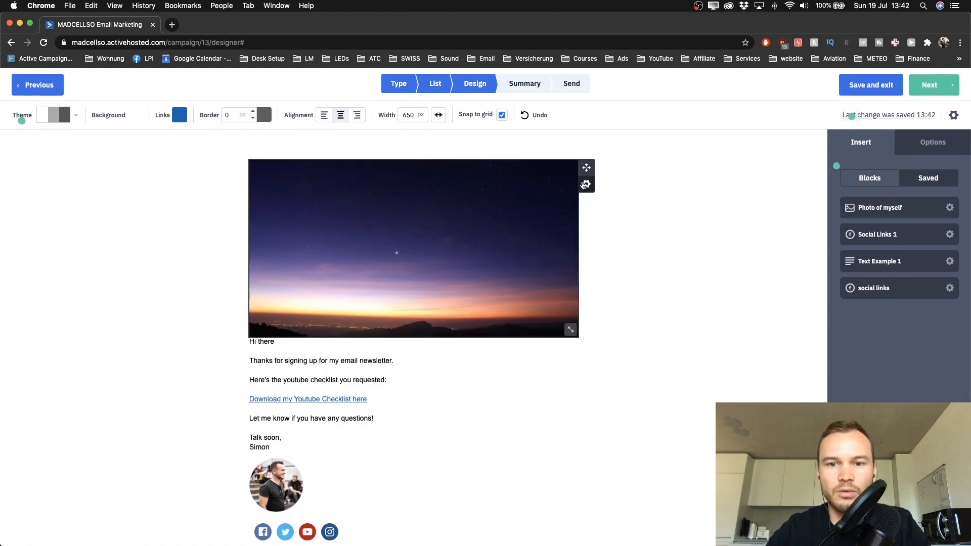
Step: Delete the empty hidden-on-mobile block and the night-sky header image
click(585, 172)
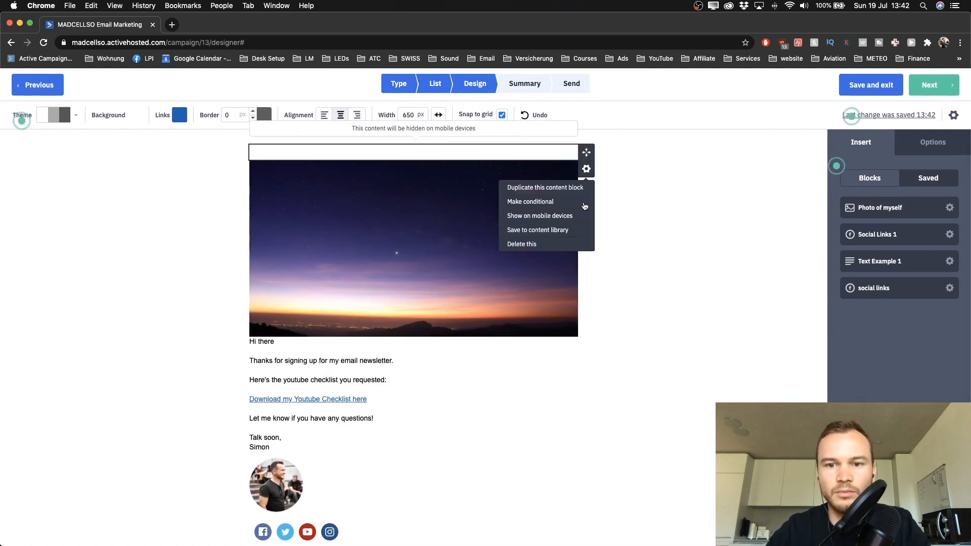
click(538, 245)
click(575, 246)
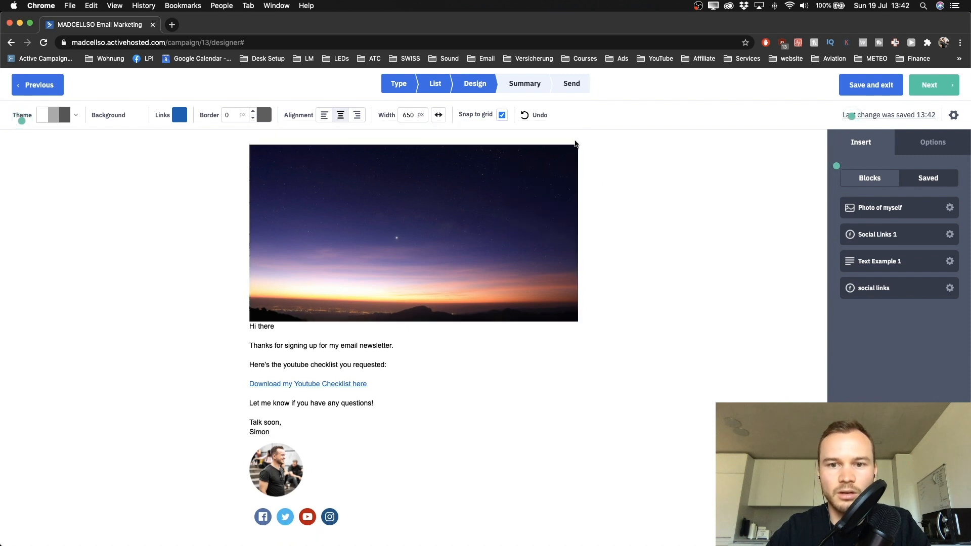
click(587, 169)
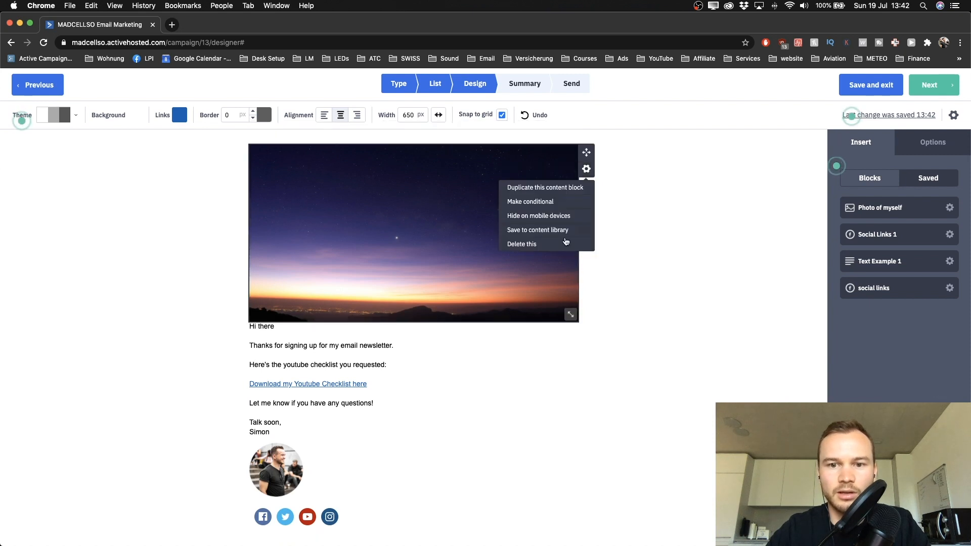
click(551, 243)
click(569, 243)
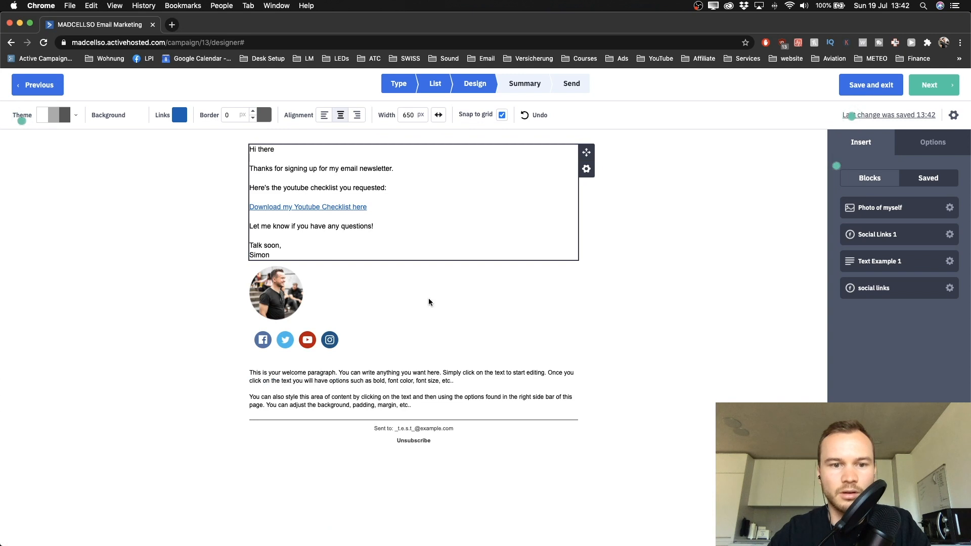
Step: Delete the placeholder welcome paragraph and left-align the email content
click(587, 393)
click(558, 466)
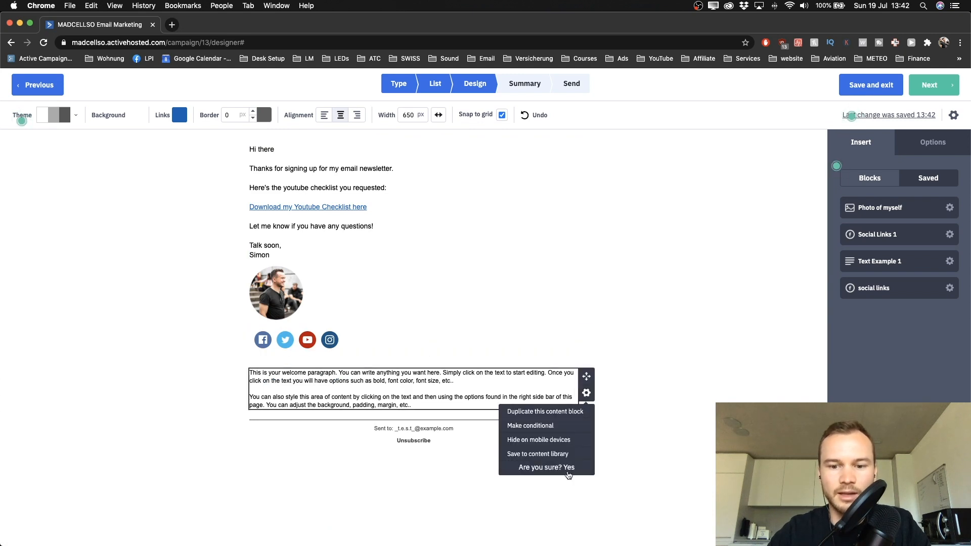
click(569, 468)
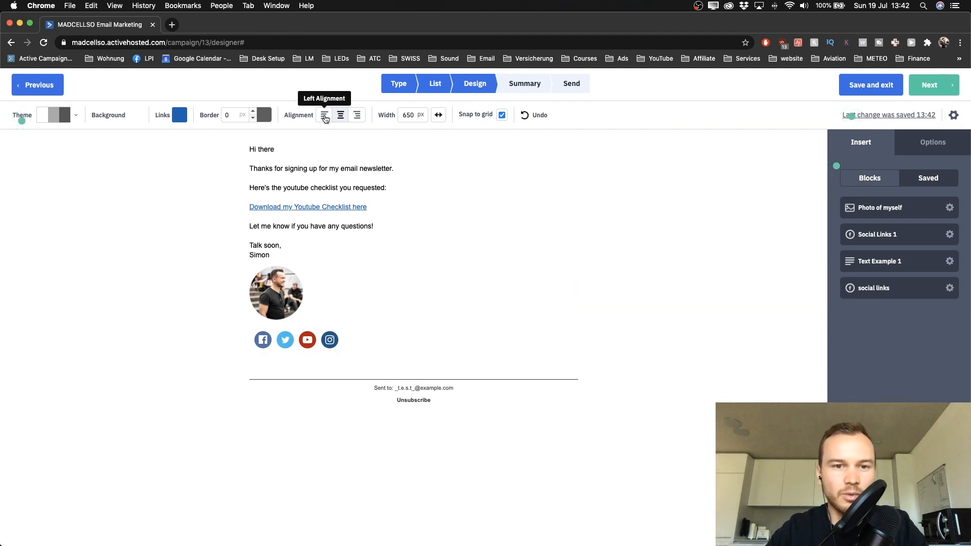
click(325, 117)
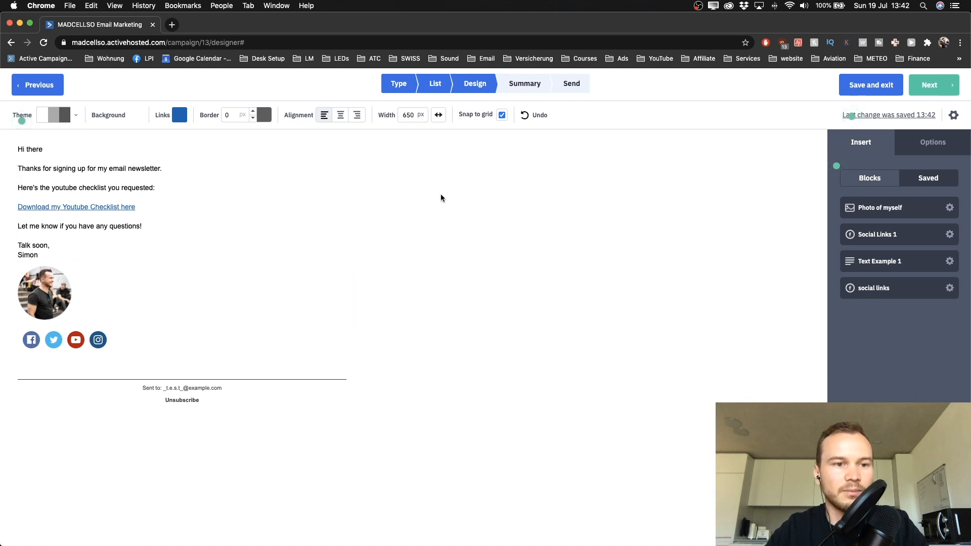
Step: Replace the old body text with 'I have a new blog post.' followed by a new line
drag(22, 152, 156, 267)
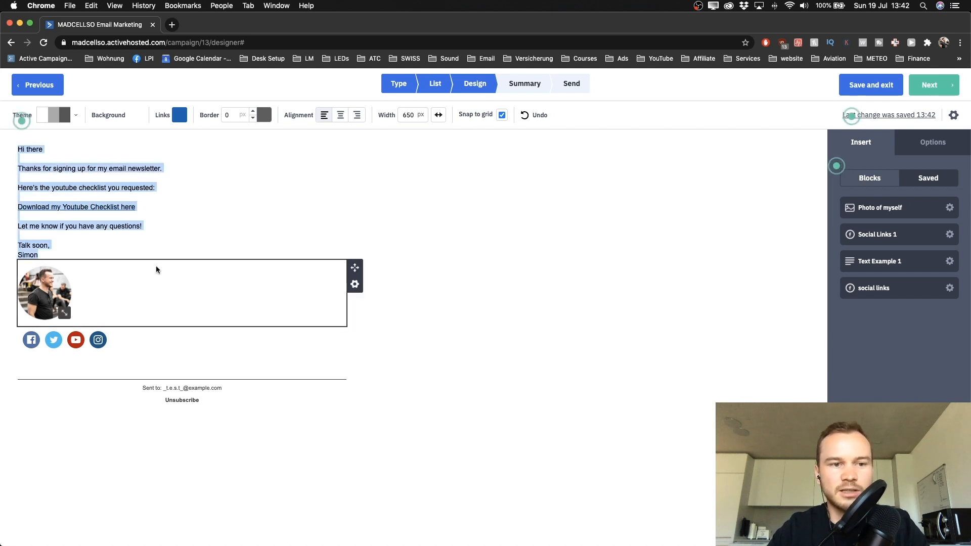
click(109, 247)
drag(59, 254, 22, 152)
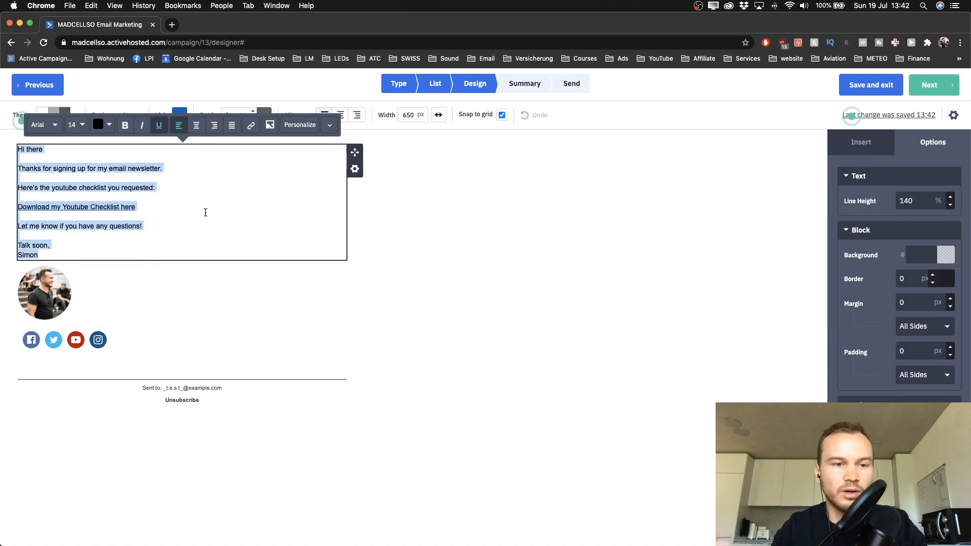
key(BackSpace)
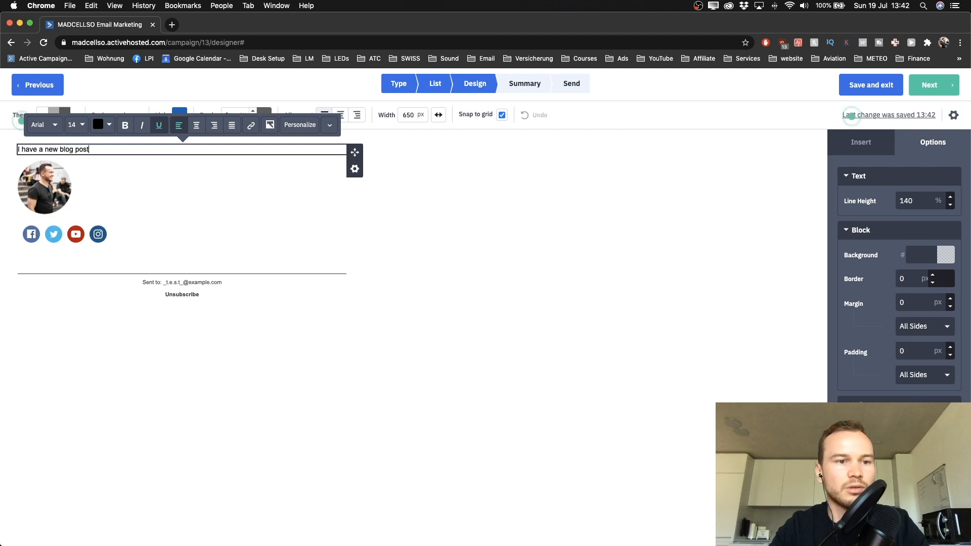
click(530, 212)
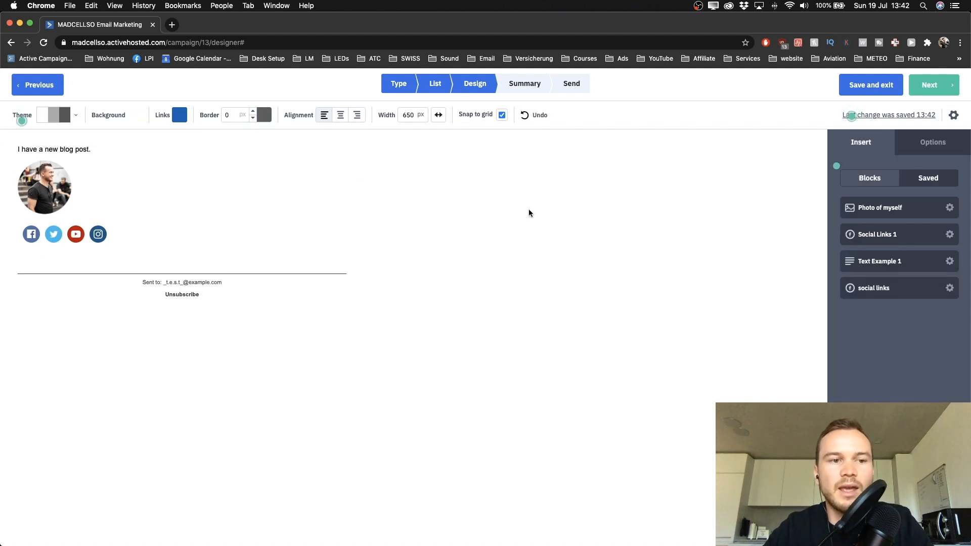
click(98, 151)
key(Return)
key(Return)
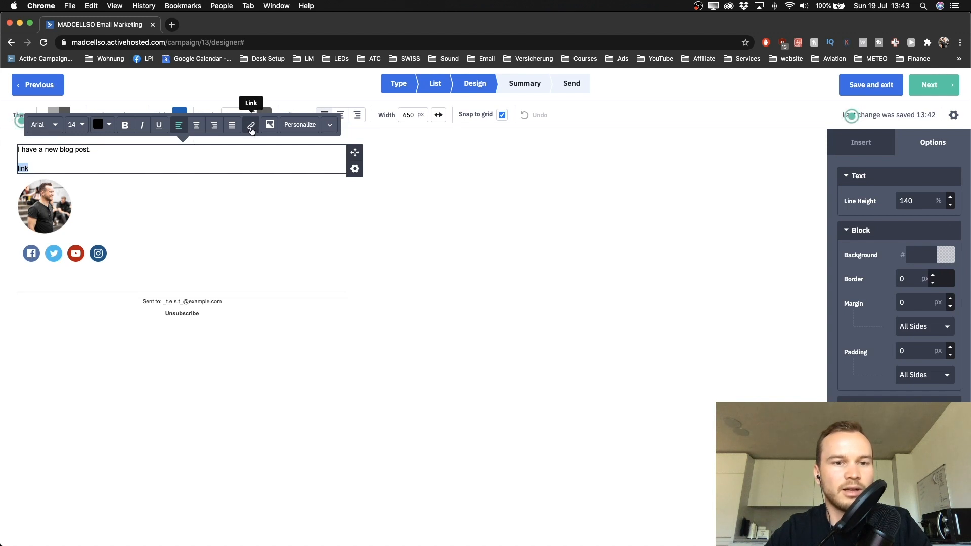
click(251, 130)
click(424, 149)
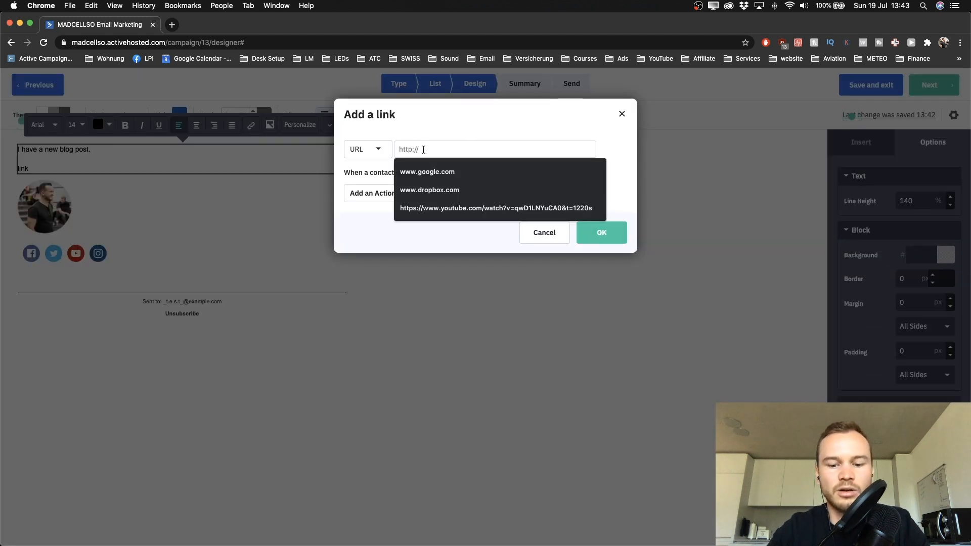
click(430, 171)
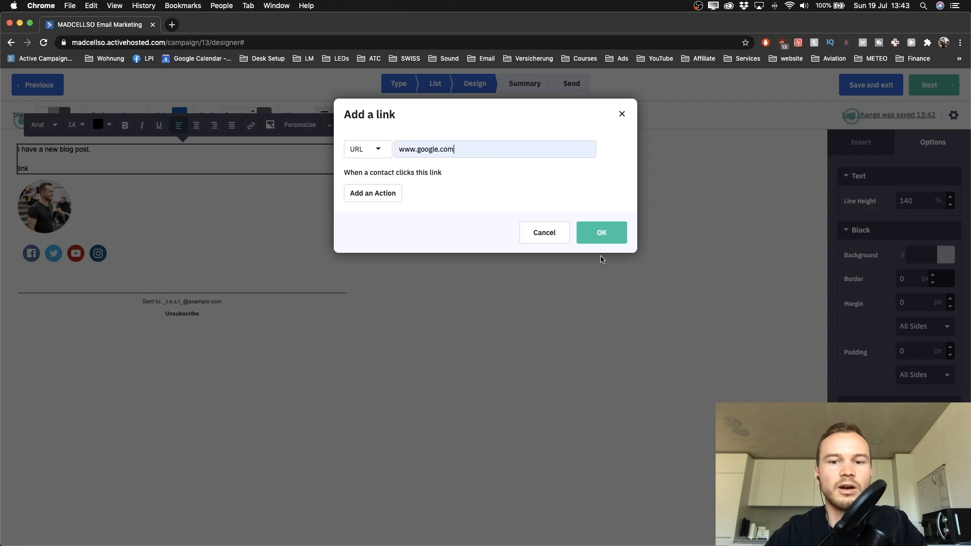
click(601, 233)
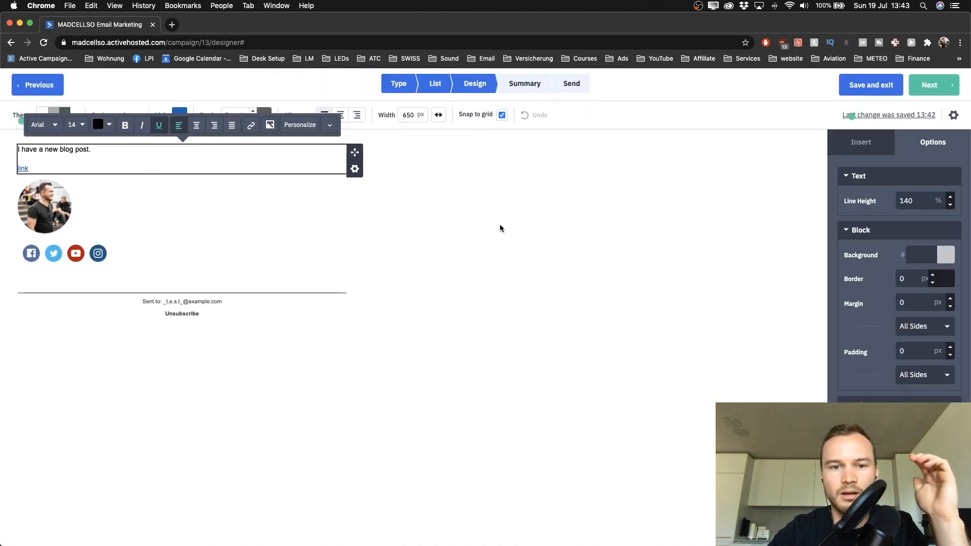
click(479, 224)
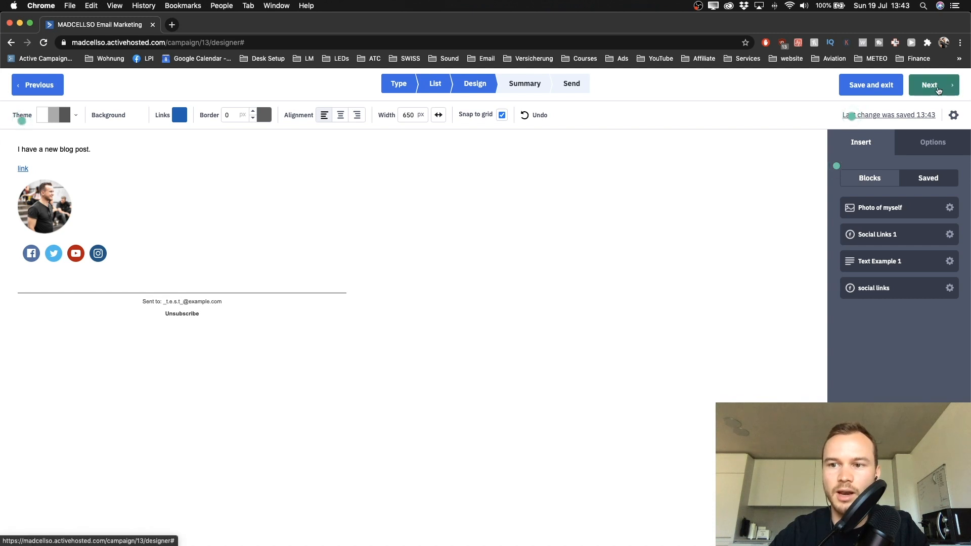
Step: Advance to the Summary step and review tracking and spam check down to Schedule
click(938, 89)
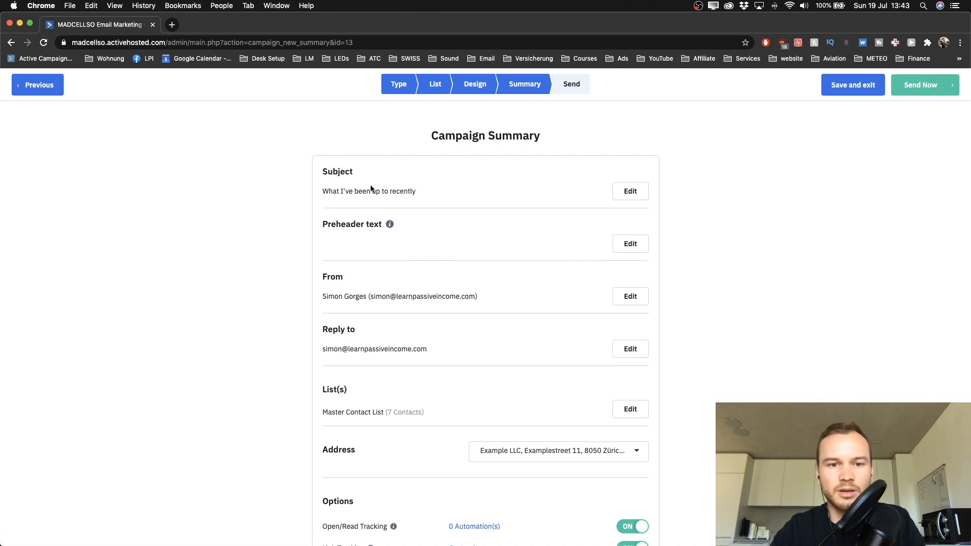
scroll(372, 189, down, 2)
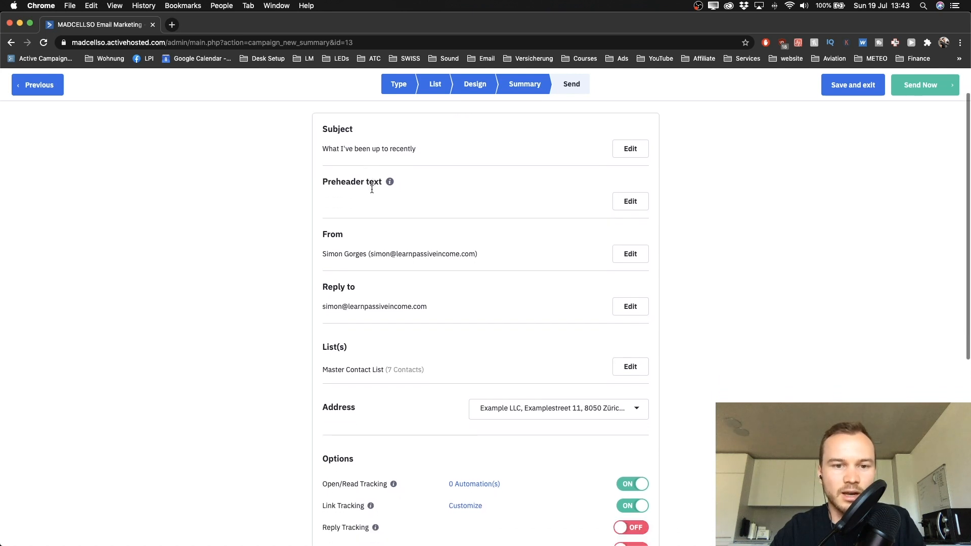
scroll(371, 189, down, 4)
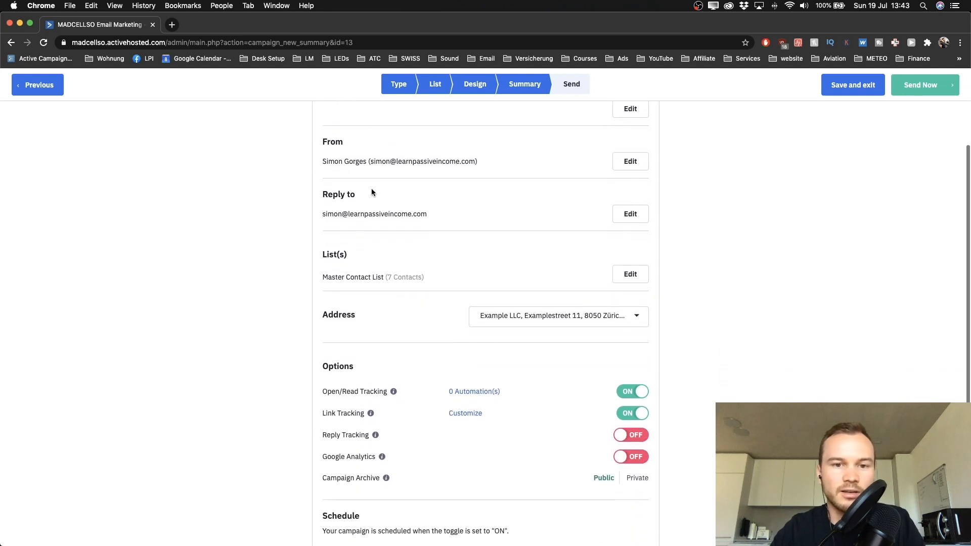
scroll(403, 153, down, 5)
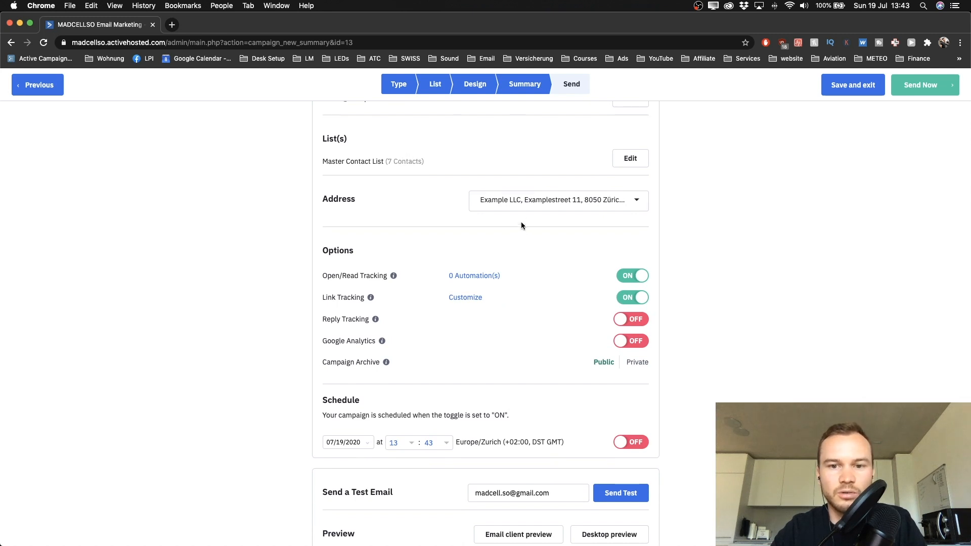
scroll(522, 224, down, 5)
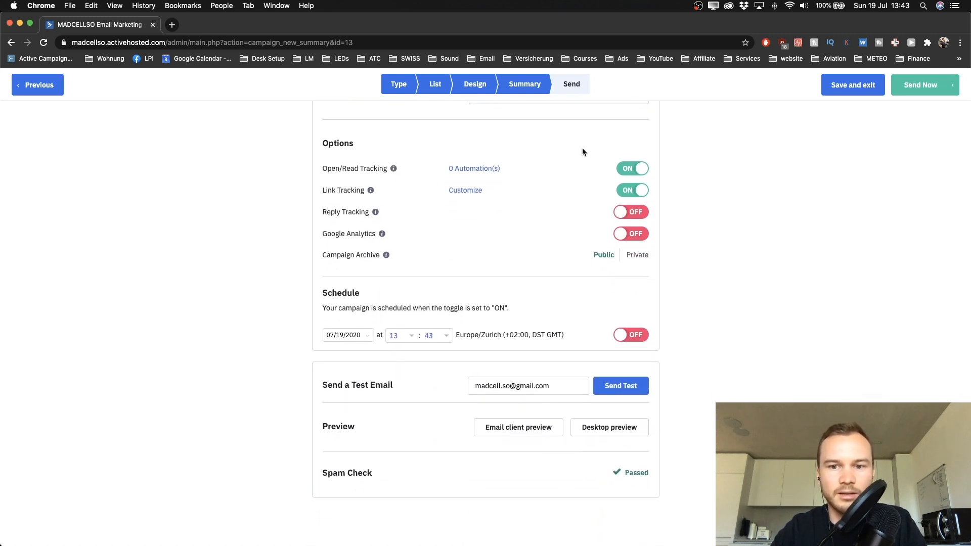
scroll(600, 202, down, 1)
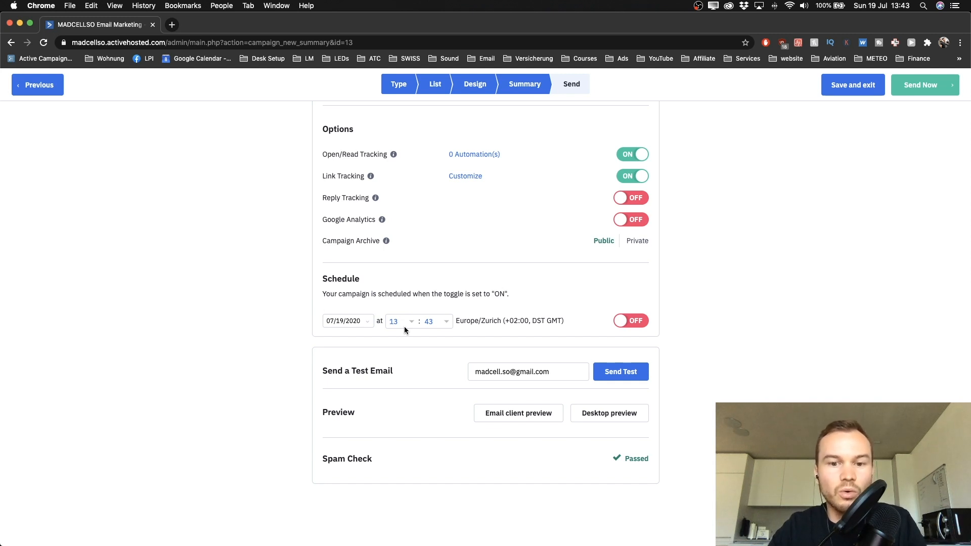
Step: Set the send date to tomorrow, 07/20/2020, at 10:00
click(351, 321)
click(341, 342)
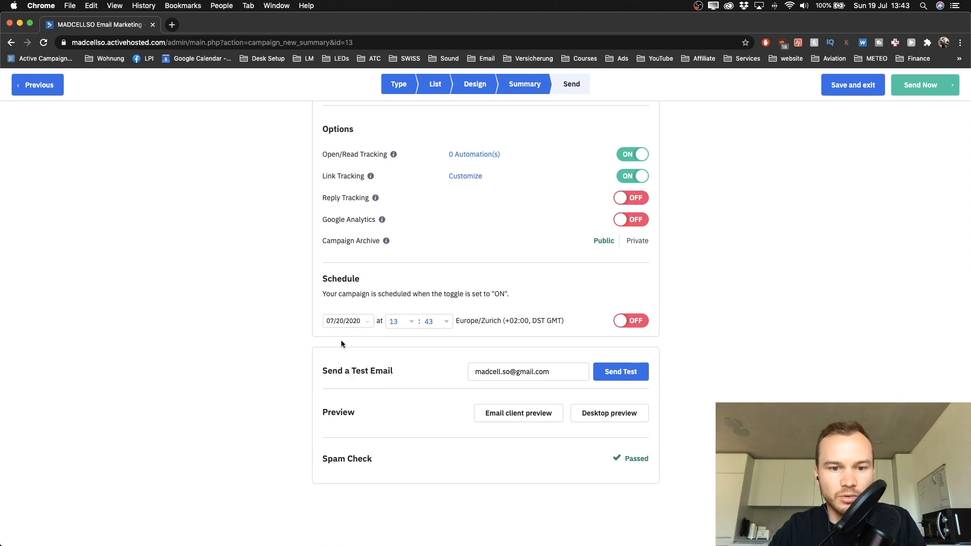
click(407, 325)
scroll(399, 359, down, 3)
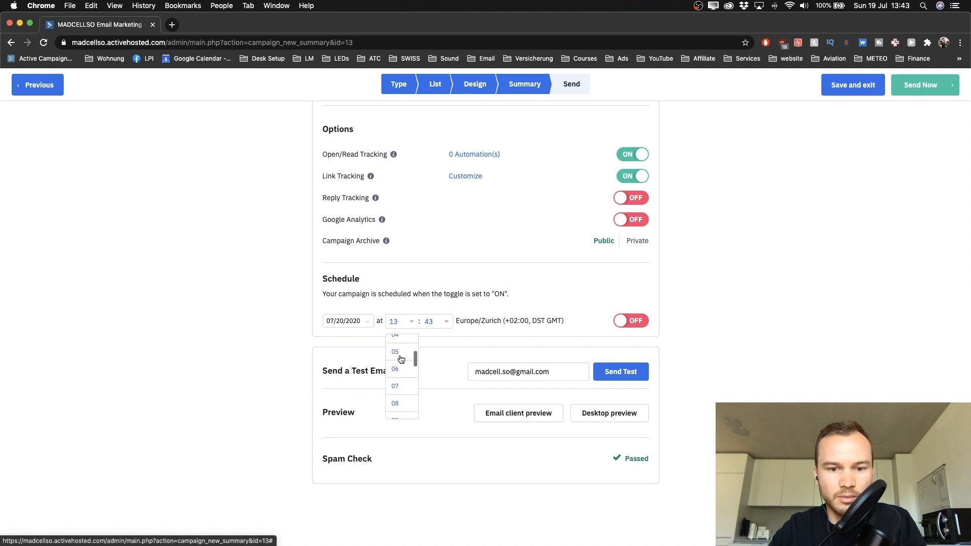
click(398, 385)
click(445, 324)
click(412, 343)
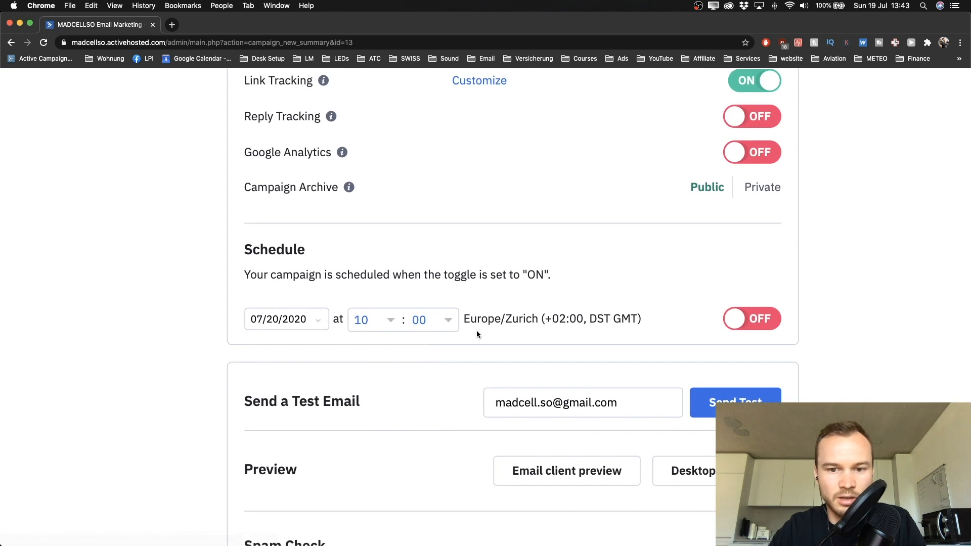
Step: Turn the schedule on, review the summary, and finish the campaign
click(745, 327)
scroll(759, 320, up, 3)
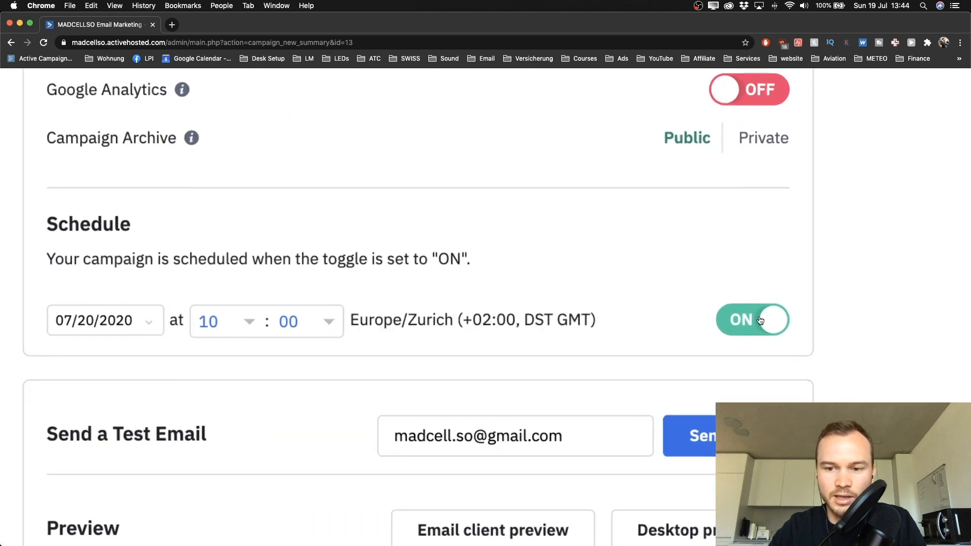
scroll(760, 313, down, 4)
scroll(635, 292, down, 3)
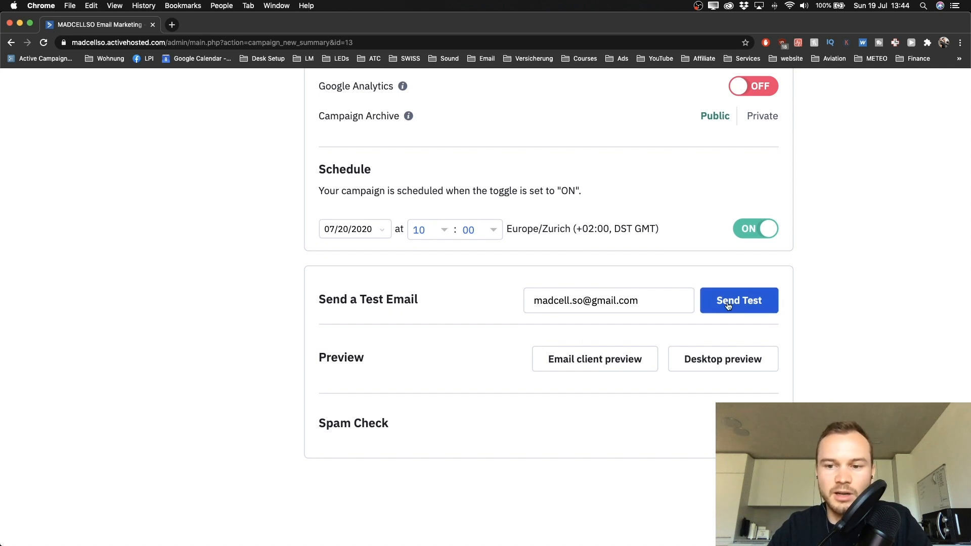
scroll(728, 306, down, 1)
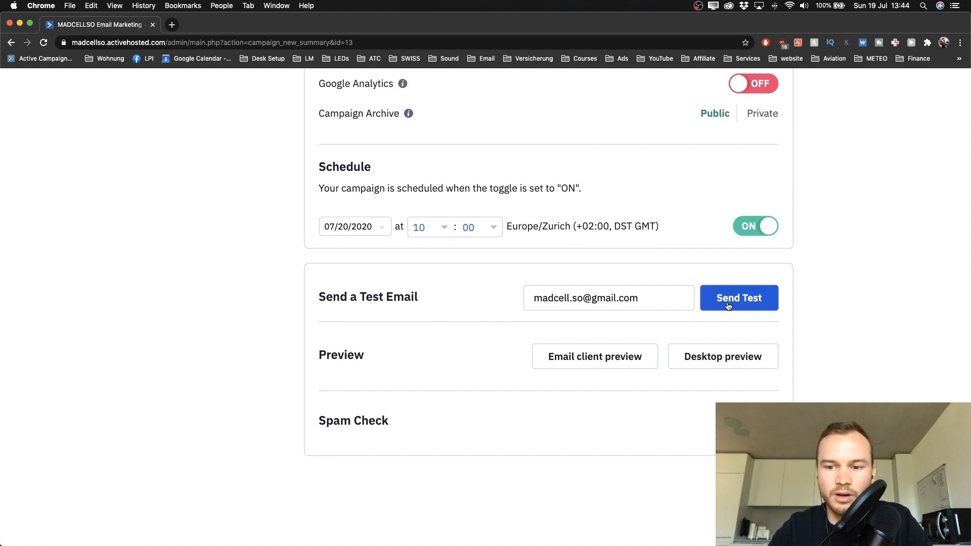
scroll(568, 320, up, 1)
scroll(568, 322, right, 5)
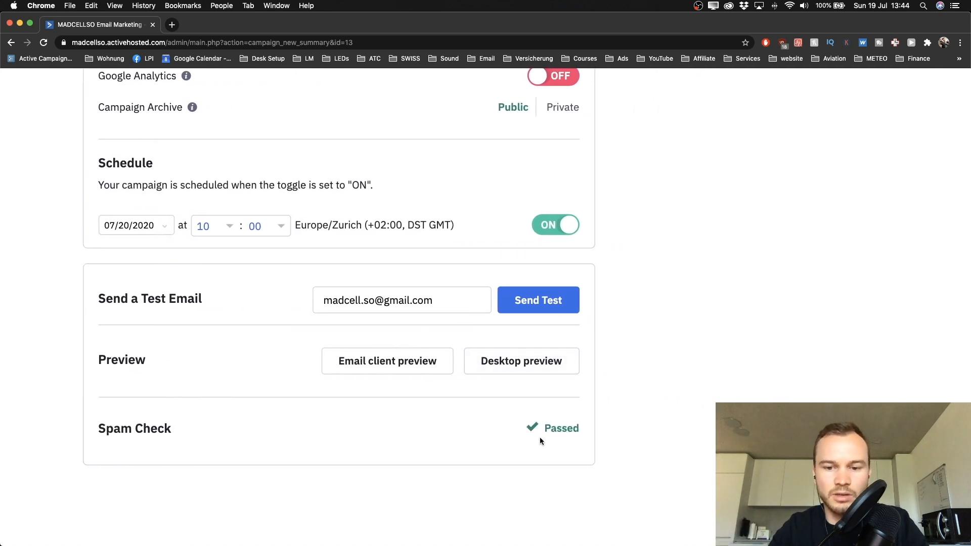
scroll(539, 438, down, 5)
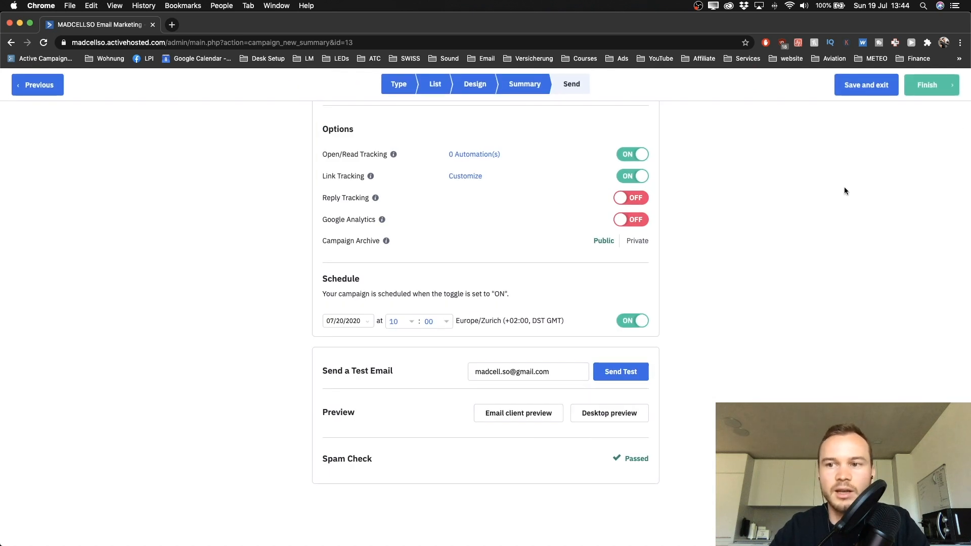
click(938, 93)
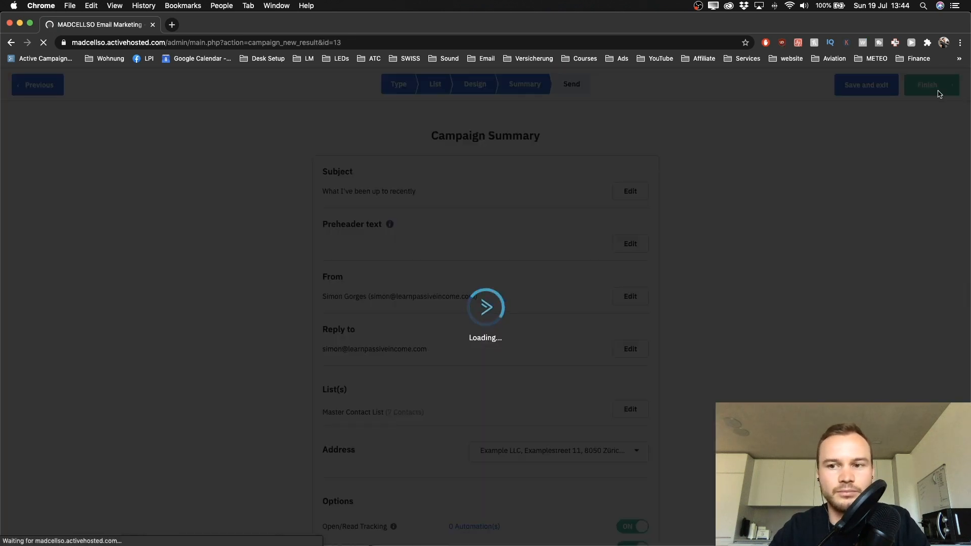
Step: Review the confirmation that the campaign is scheduled for 07/20/2020 at 10:00
scroll(233, 150, up, 3)
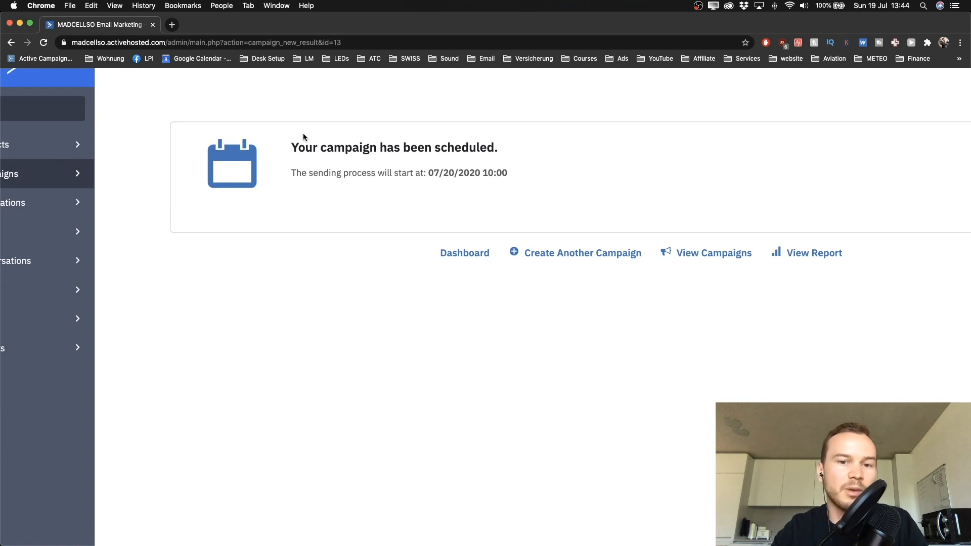
scroll(339, 199, down, 3)
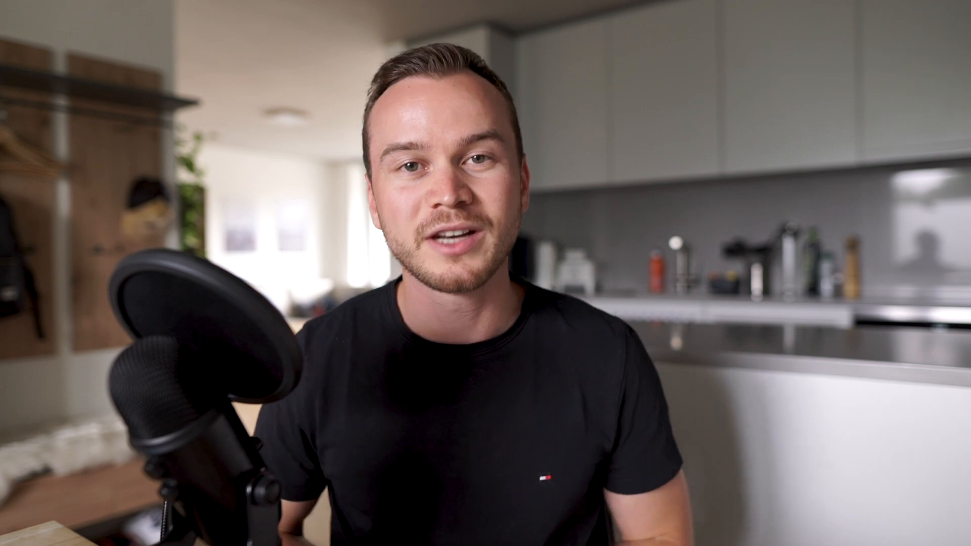